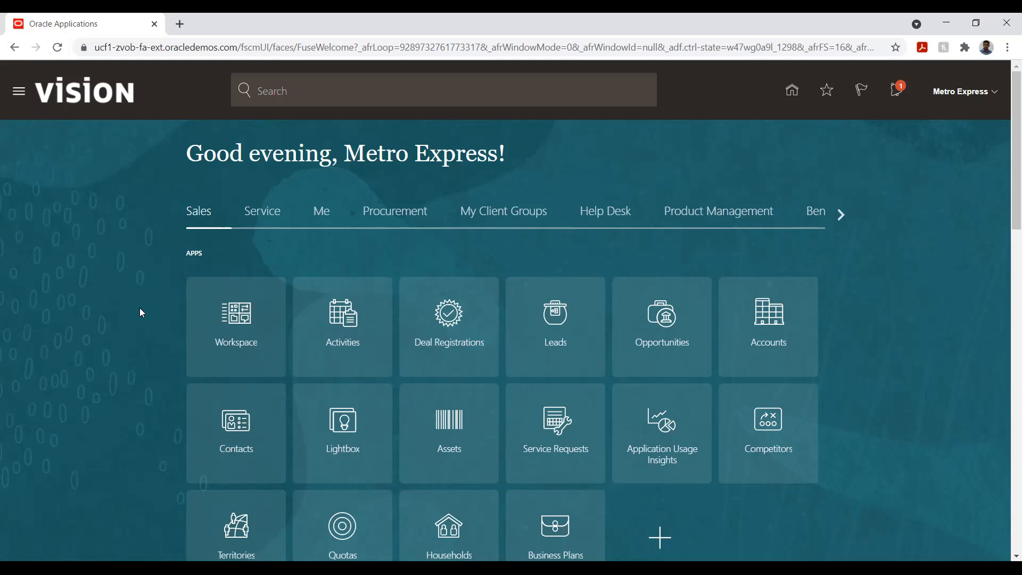
left_click(551, 568)
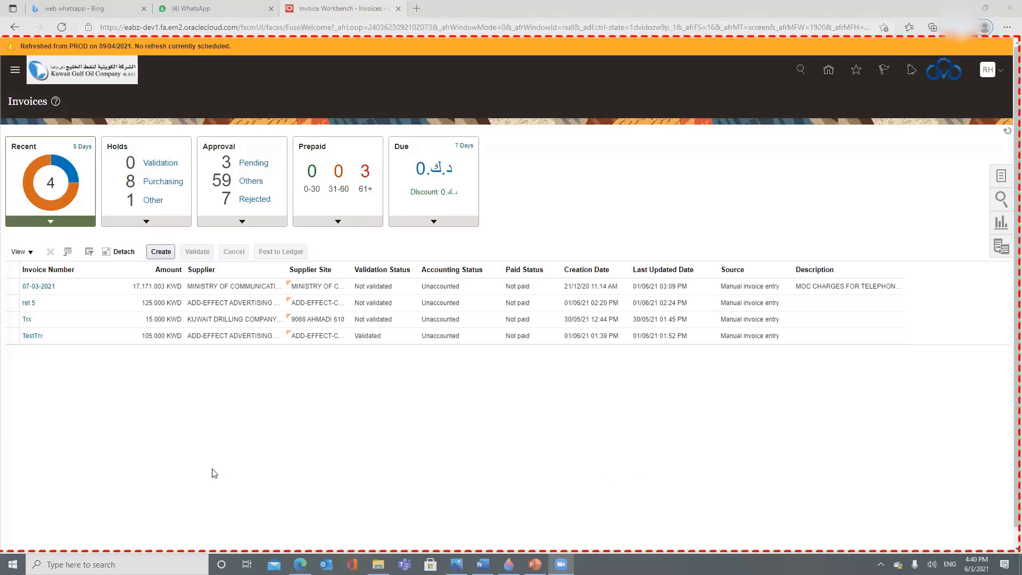
Step: Open the invoice Trx and review the actions available for it
left_click(27, 320)
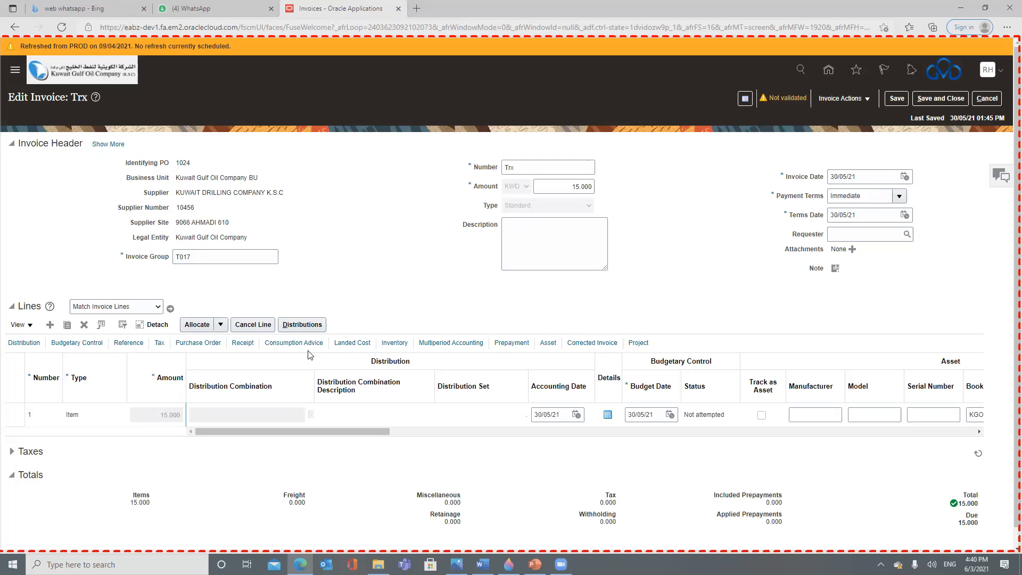
left_click(836, 99)
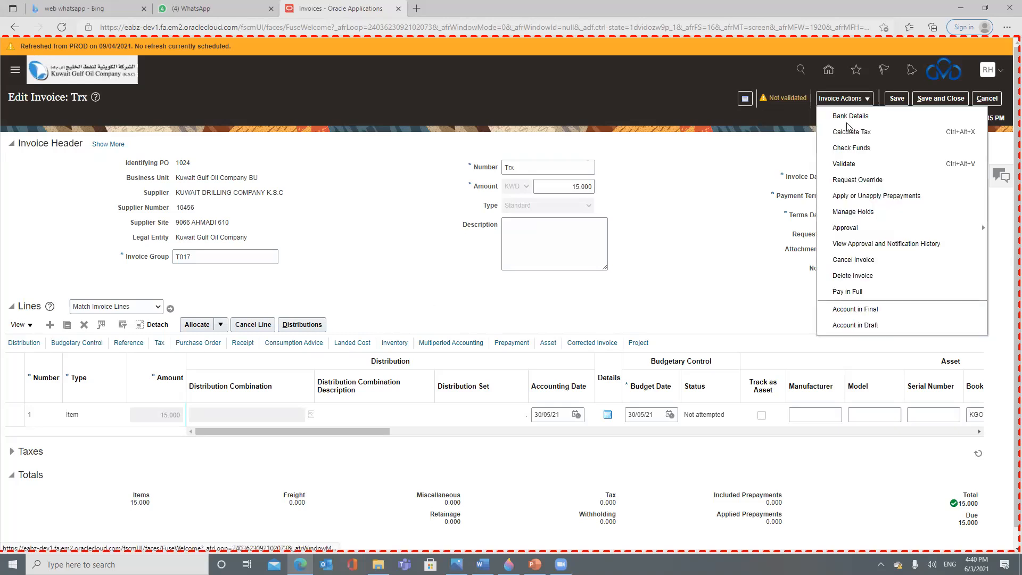
left_click(766, 176)
left_click(867, 99)
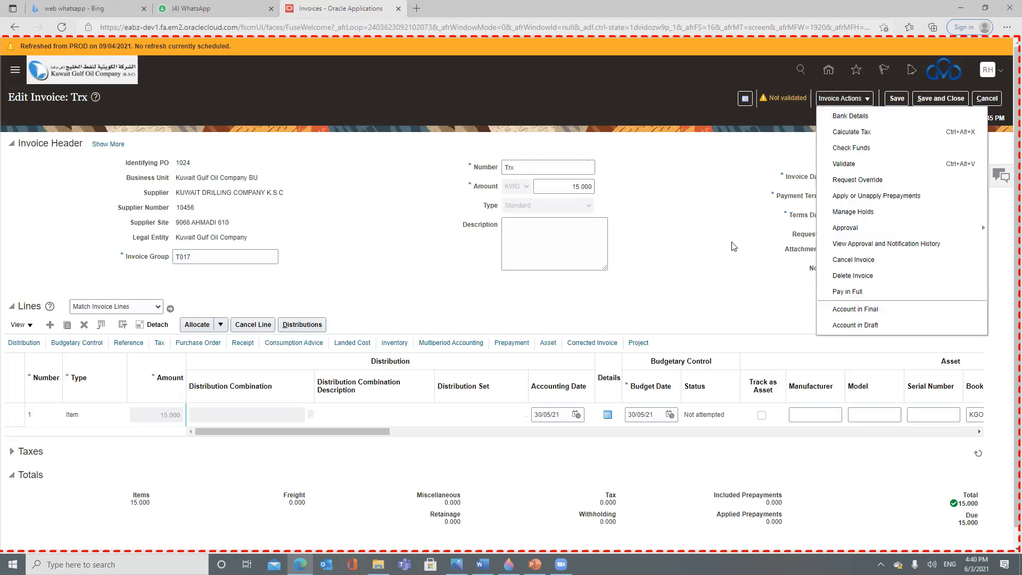
left_click(584, 380)
mouse_move(320, 432)
left_mouse_down()
mouse_move(490, 442)
mouse_move(322, 429)
left_mouse_up()
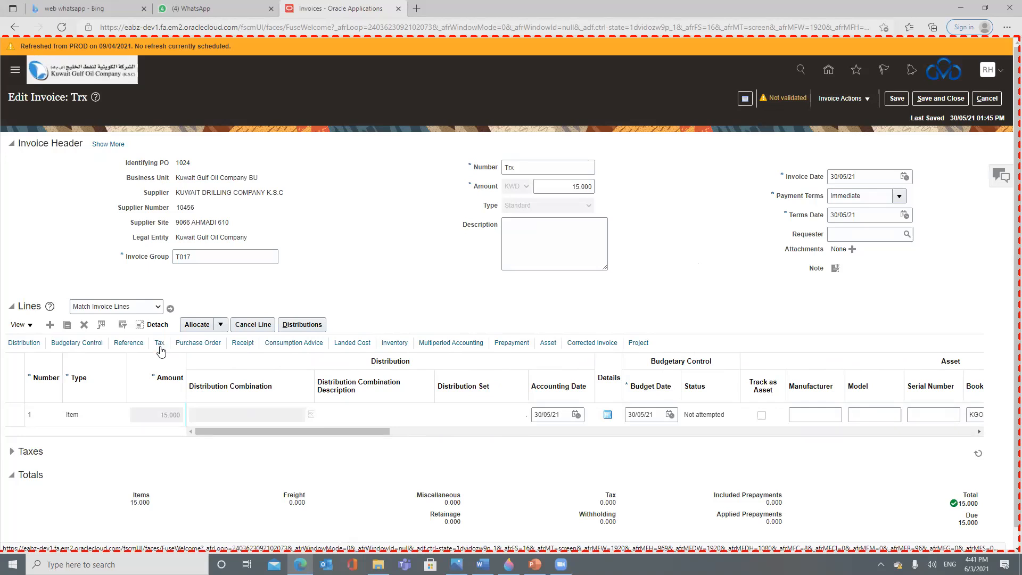
Step: Expand the Taxes section of invoice Trx to check its transaction taxes, and return to the invoice list without saving
left_click(12, 451)
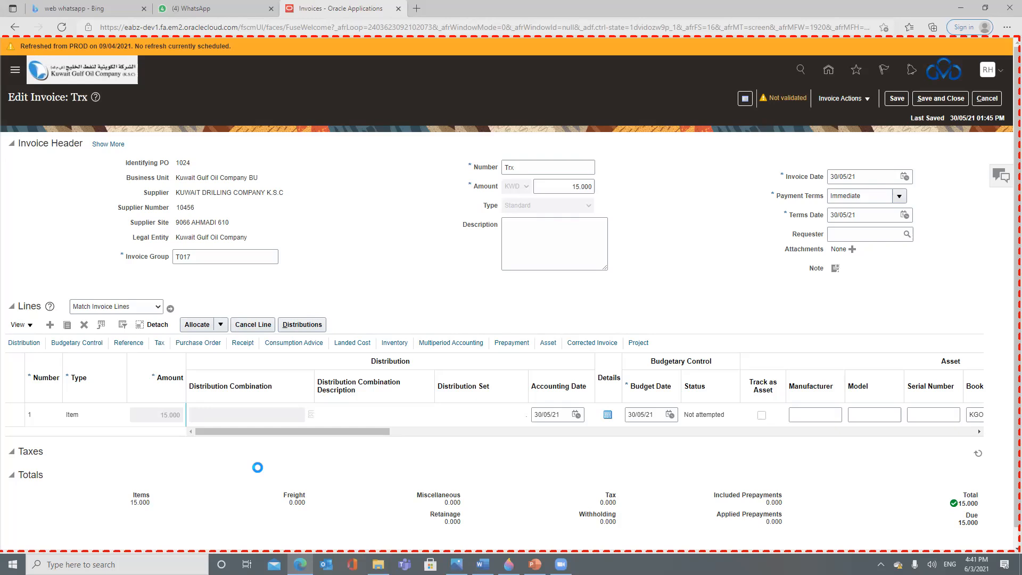
scroll(258, 467, "down", 1)
scroll(261, 470, "down", 1)
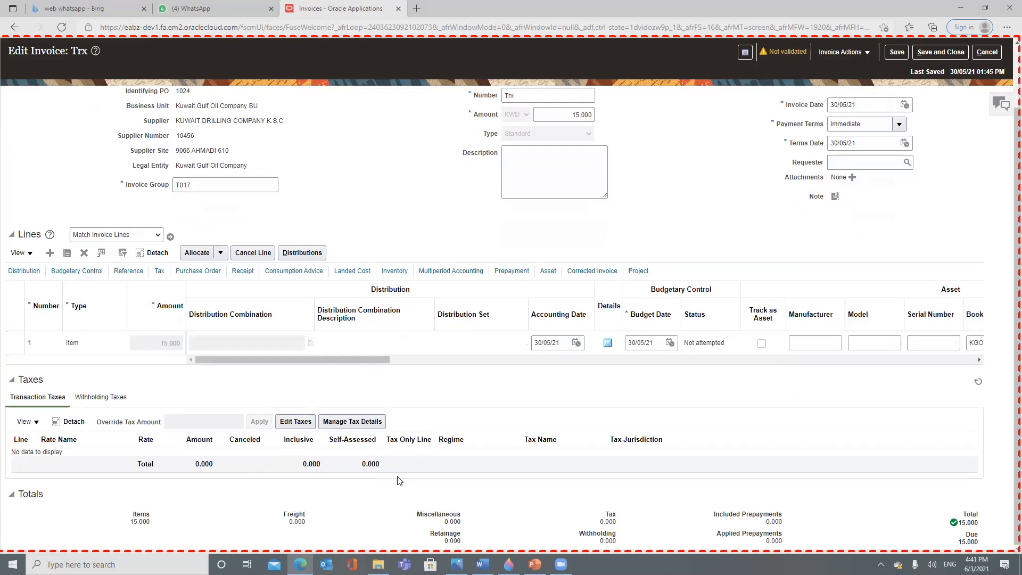
left_click(986, 52)
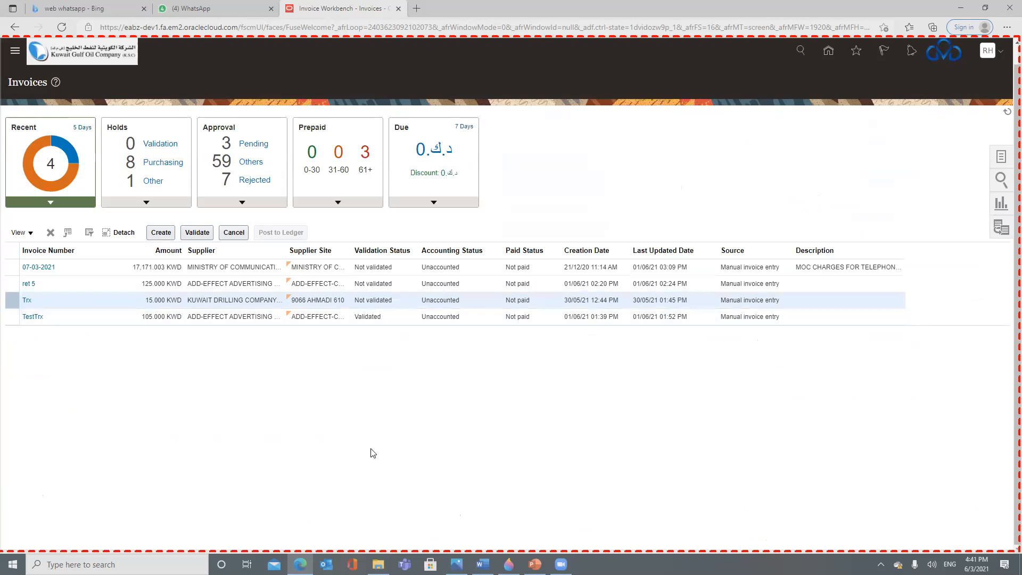
Step: View the shared Manage Distributions screenshot in the Oracle SCM Tax WhatsApp chat, and return to the Oracle invoice list
key("ctrl+shift+Tab")
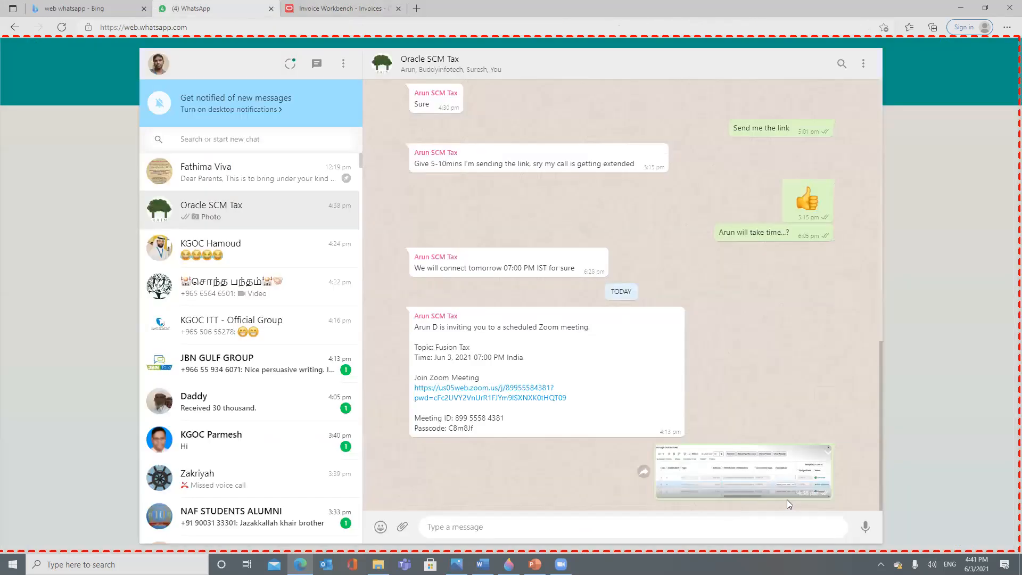
left_click(755, 478)
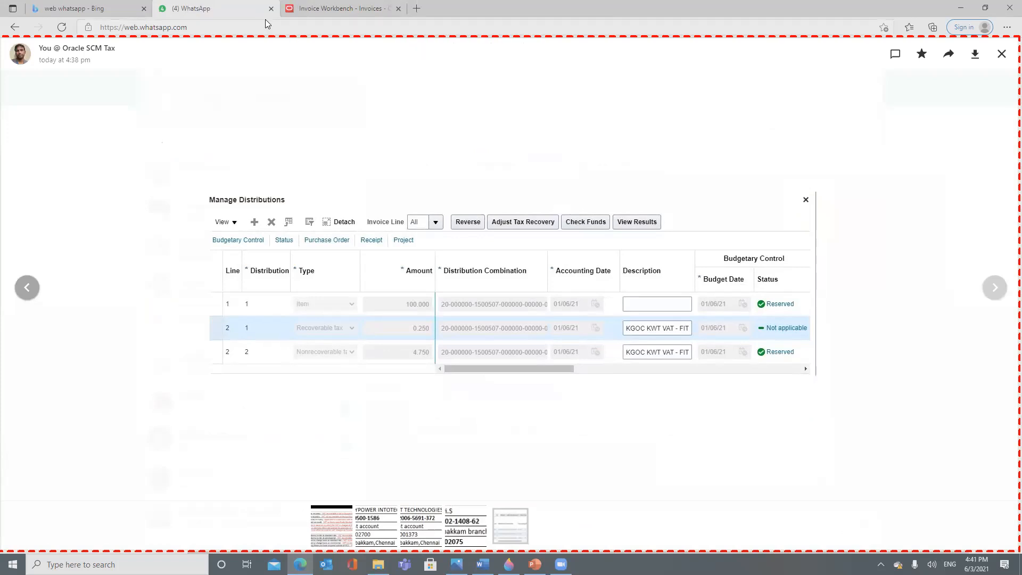
left_click(1002, 53)
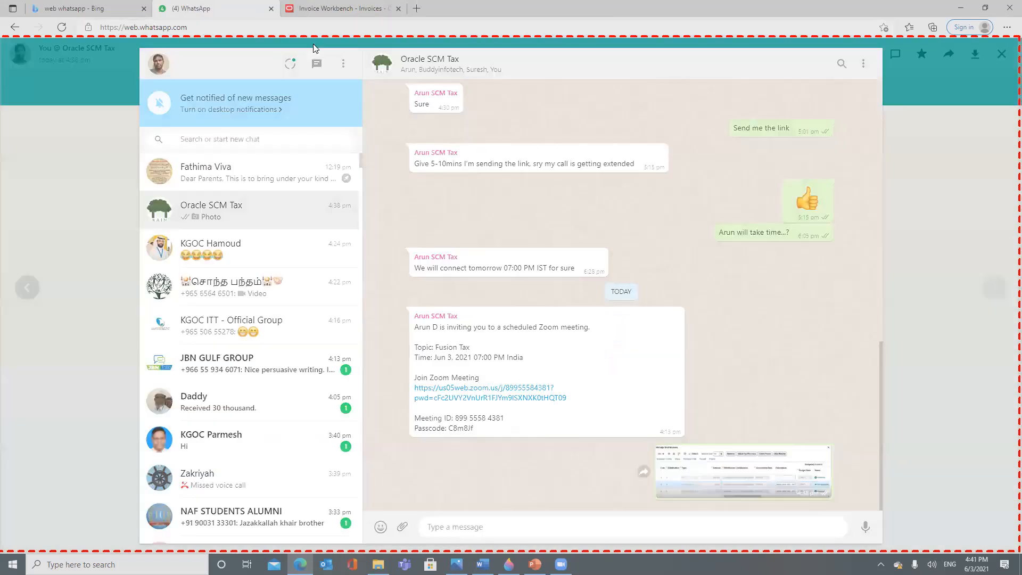
key("ctrl+Tab")
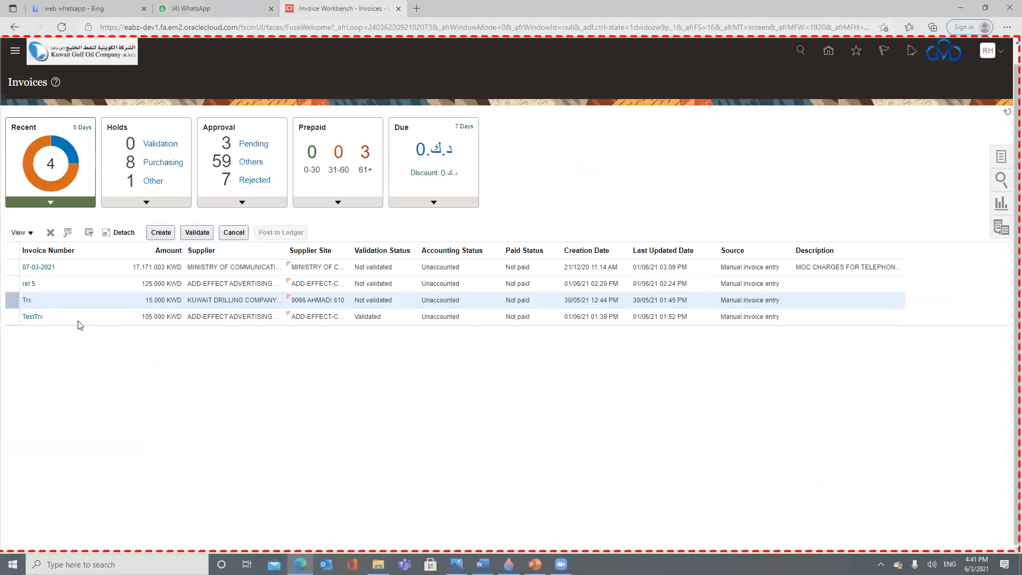
Step: Open the invoice TestTrx and expand its Taxes section to examine the transaction tax line
left_click(33, 317)
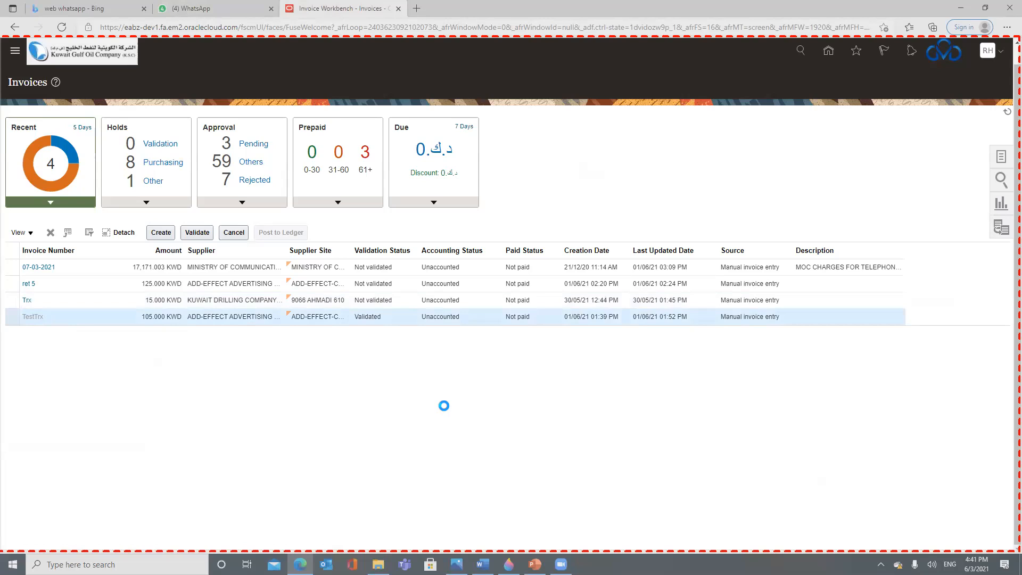
left_click(13, 287)
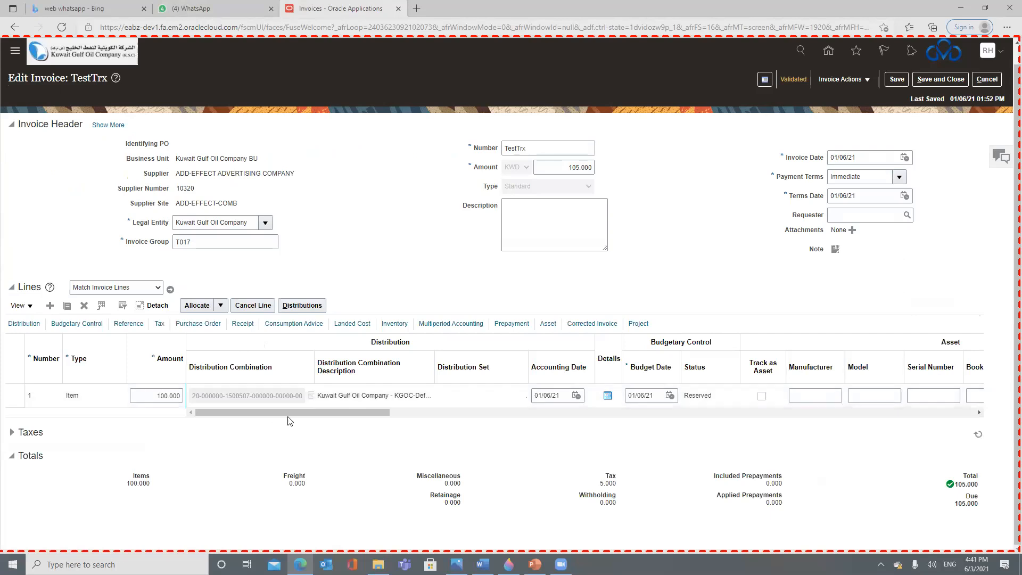
left_click(16, 436)
scroll(343, 485, "down", 2)
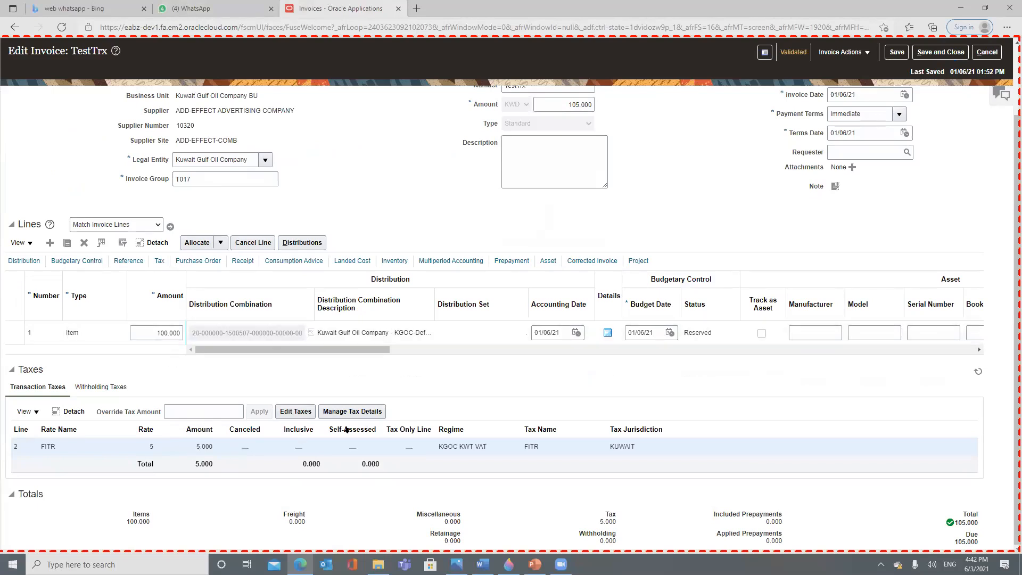
Step: Open the distributions of TestTrx for all invoice lines, examine the recoverable and nonrecoverable tax amounts, and close the dialog
left_click(334, 413)
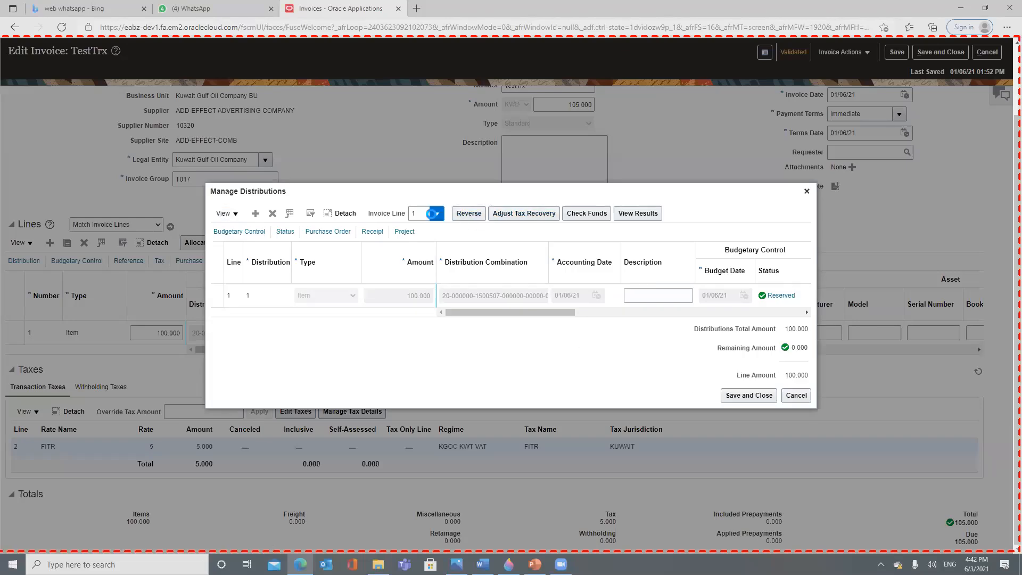
left_click(432, 213)
left_click(420, 234)
left_click_drag(407, 295, 433, 323)
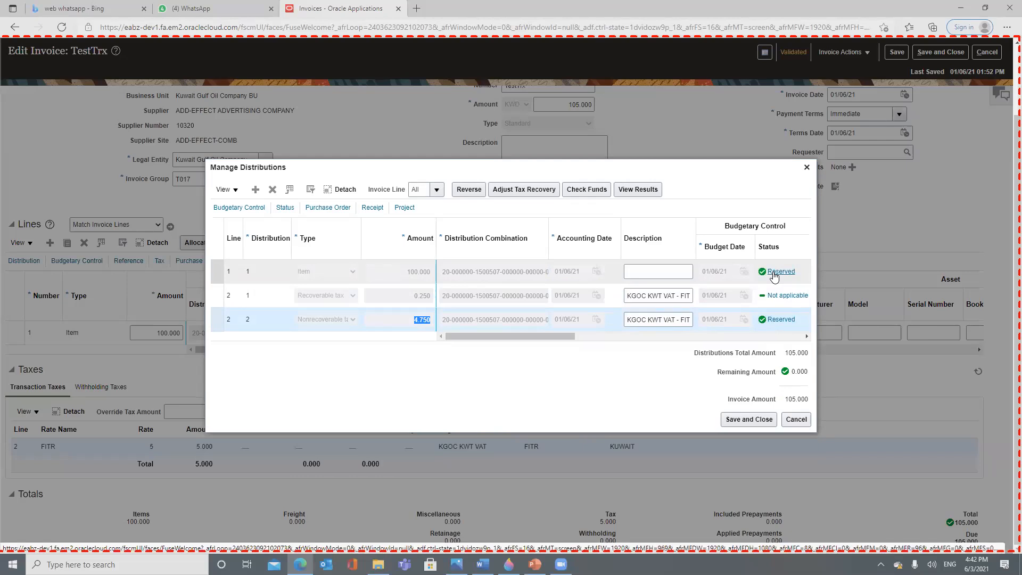
left_click(807, 170)
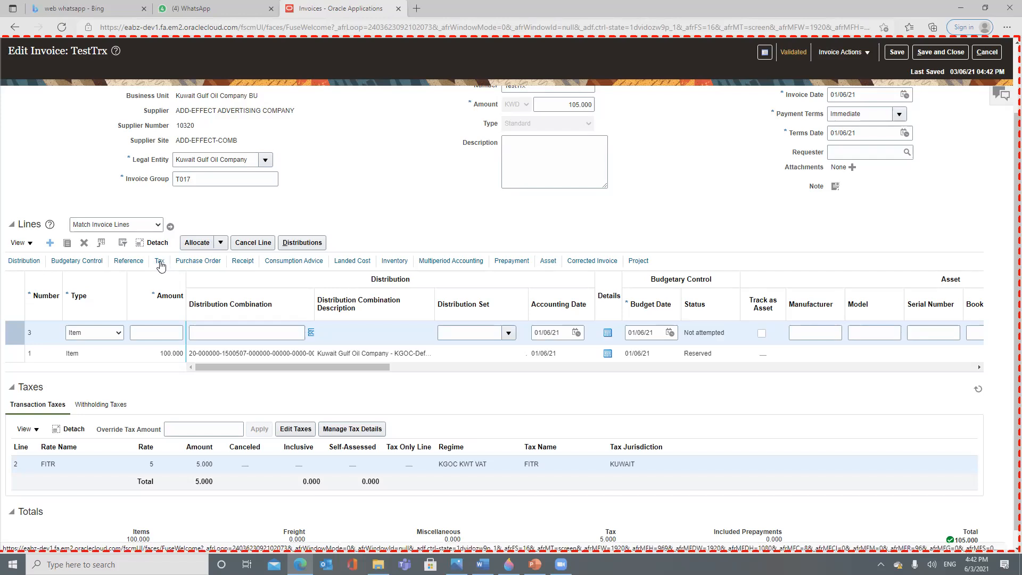
Step: Inspect the distribution combinations of the blank item line and of the 100.000 item line, including its account segments
left_click_drag(361, 371, 548, 430)
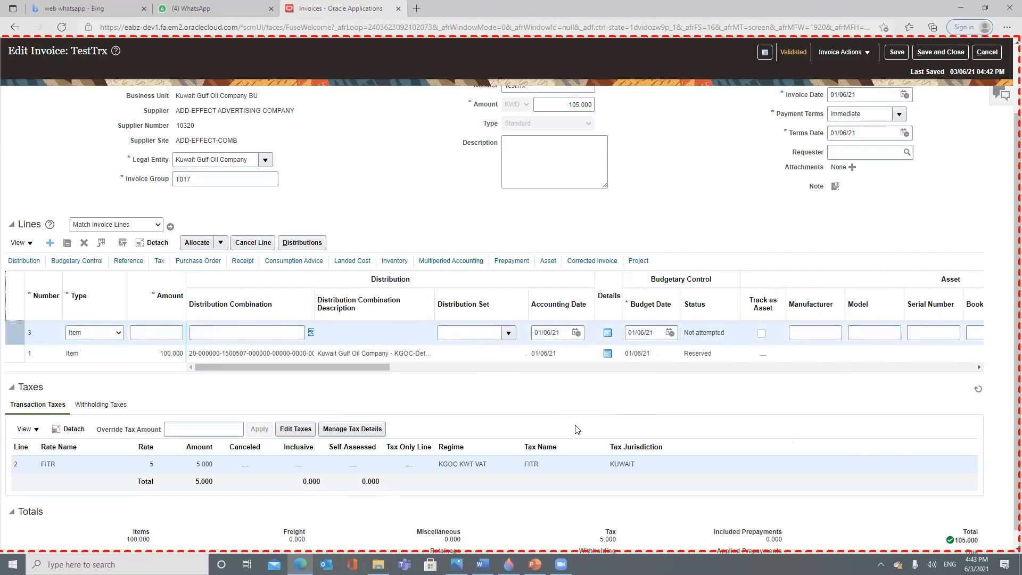
left_click(312, 333)
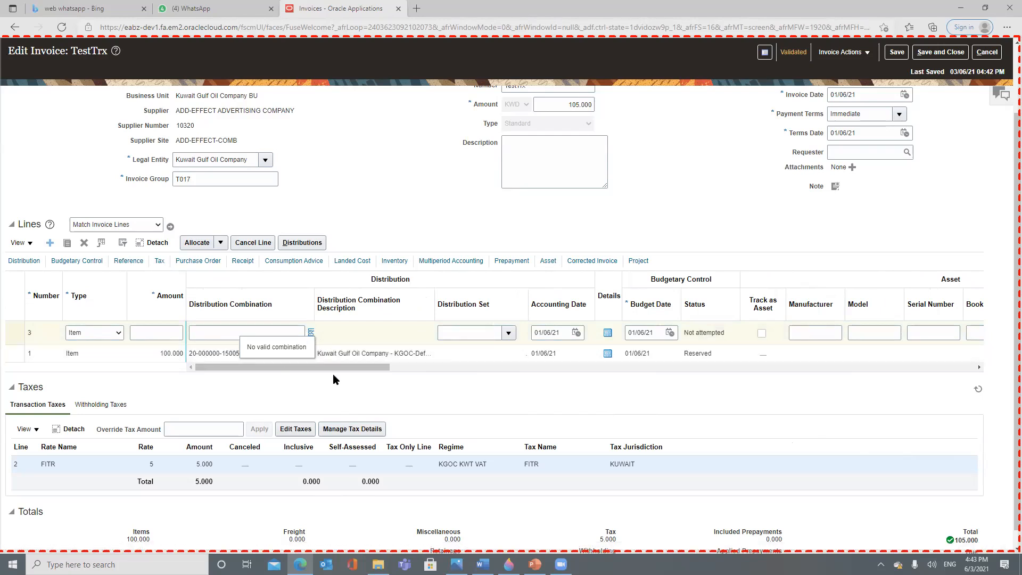
left_click_drag(190, 354, 310, 354)
left_click(254, 356)
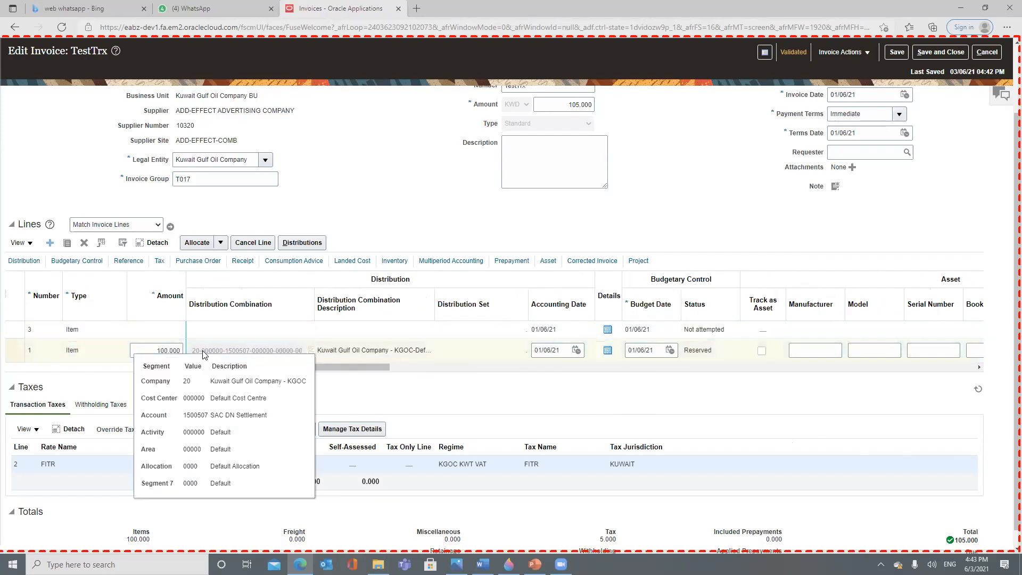
left_click_drag(296, 356, 301, 357)
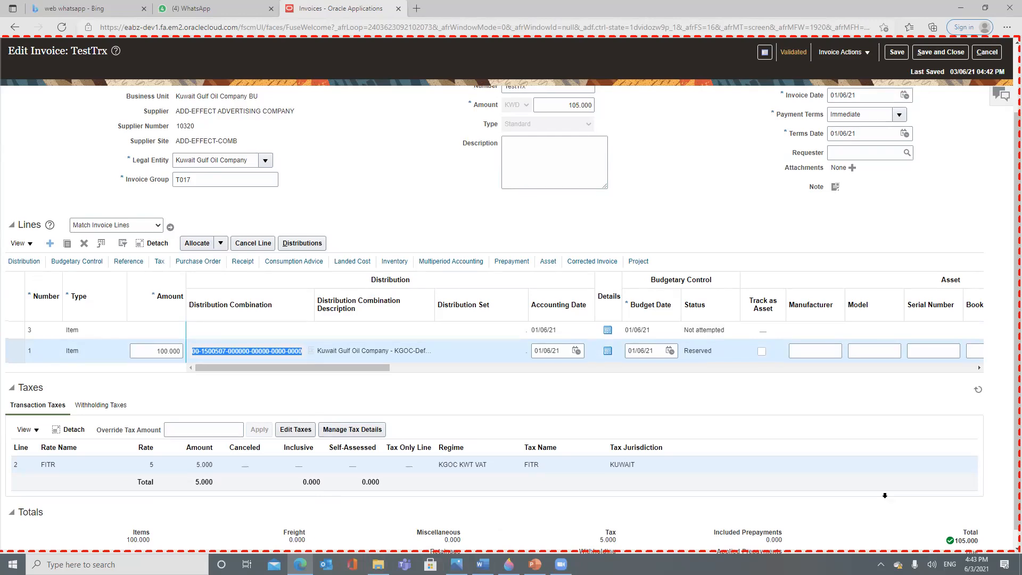
scroll(886, 499, "up", 2)
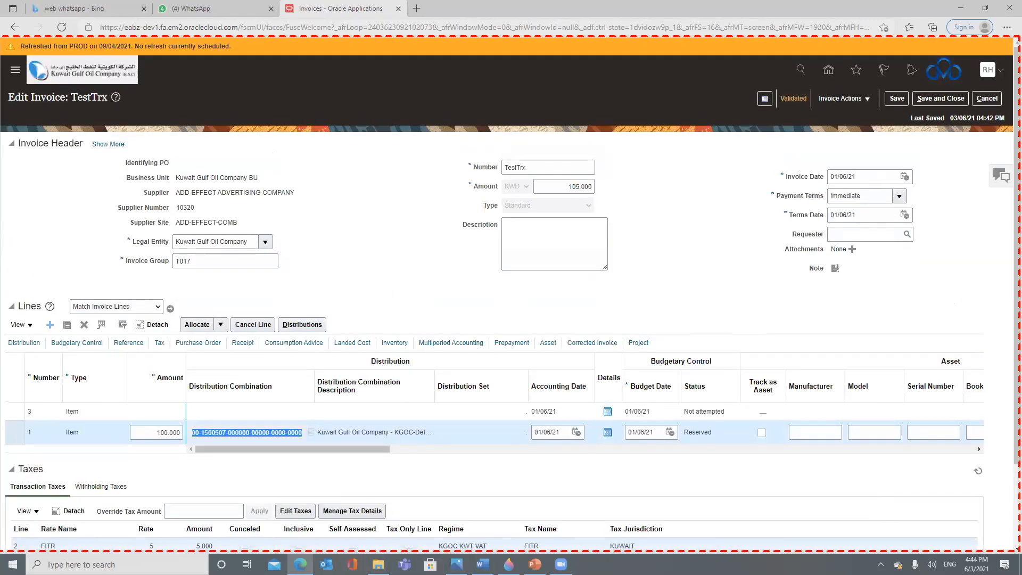
Step: Clear the open windows to show the desktop and pause the screen recording
left_click(960, 8)
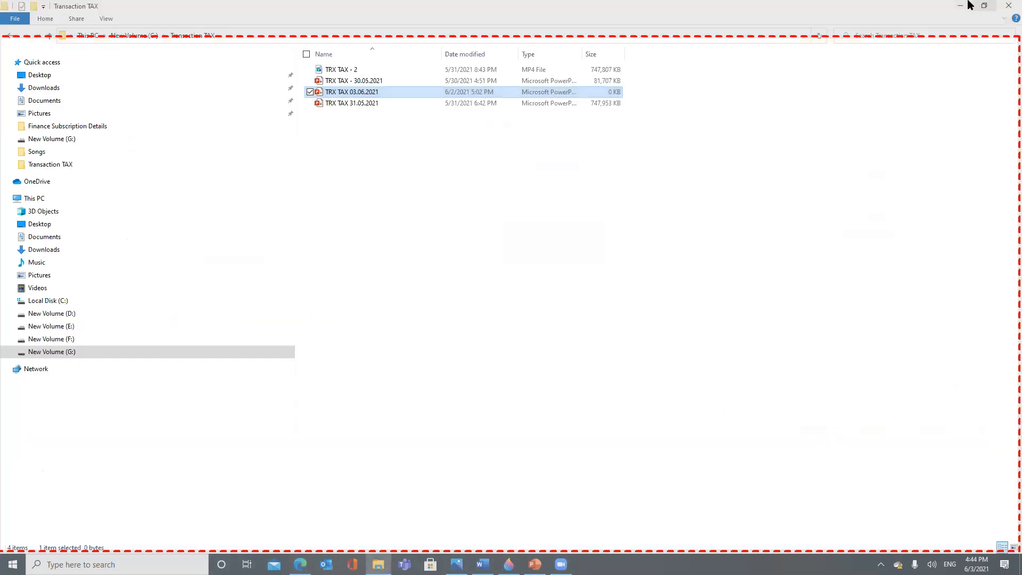
key("super+d")
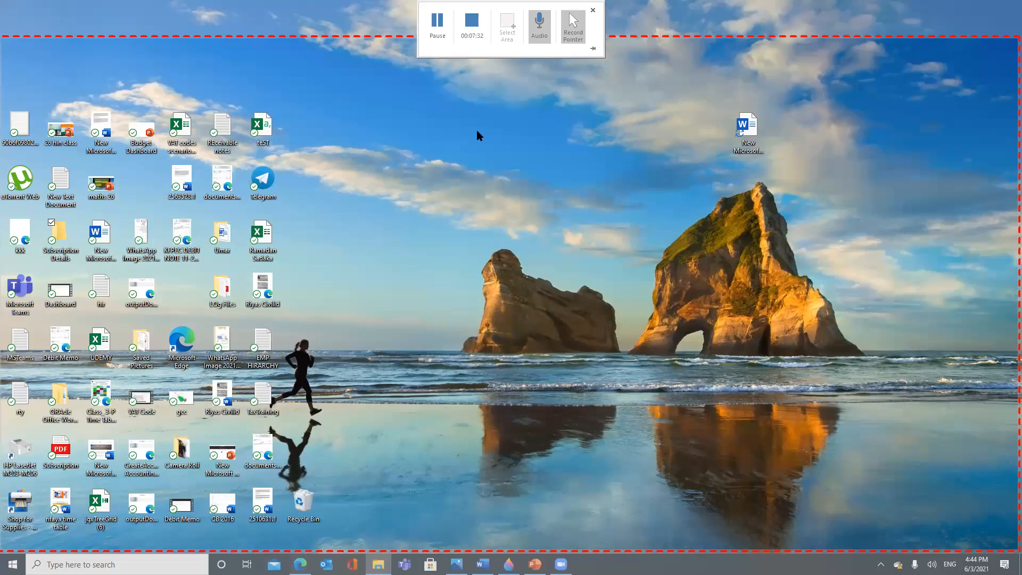
left_click(438, 25)
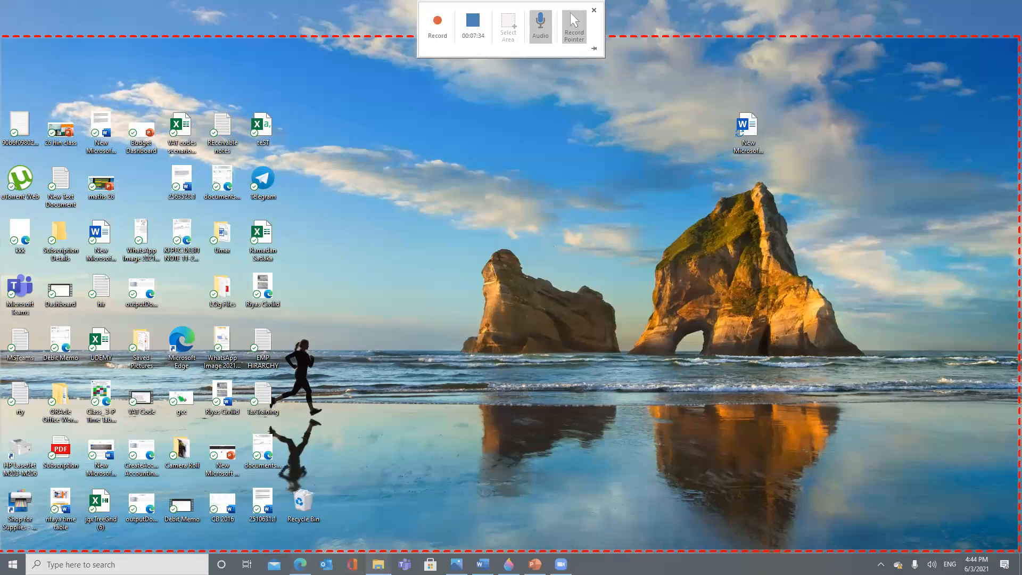
left_click(378, 564)
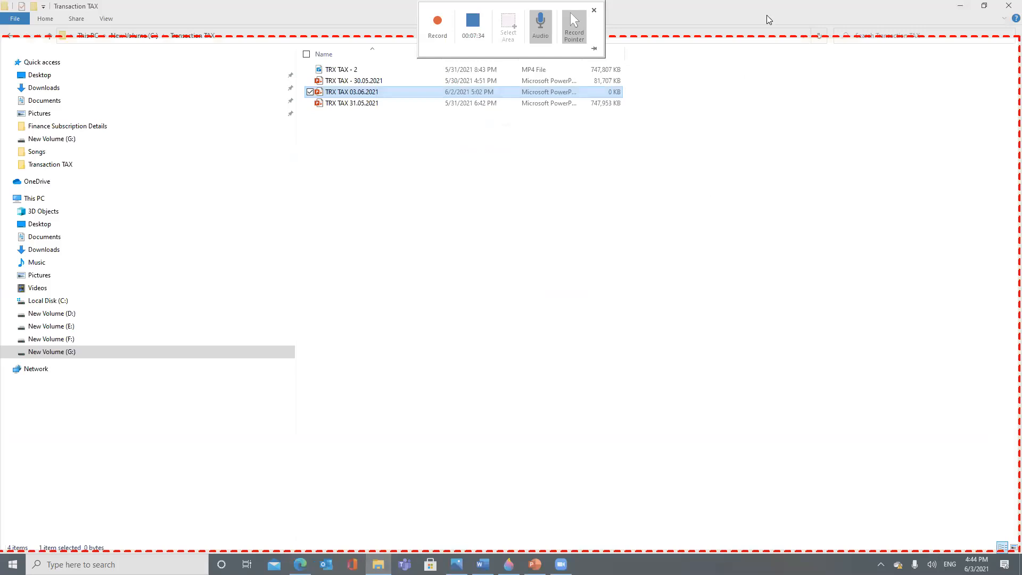
left_click(594, 50)
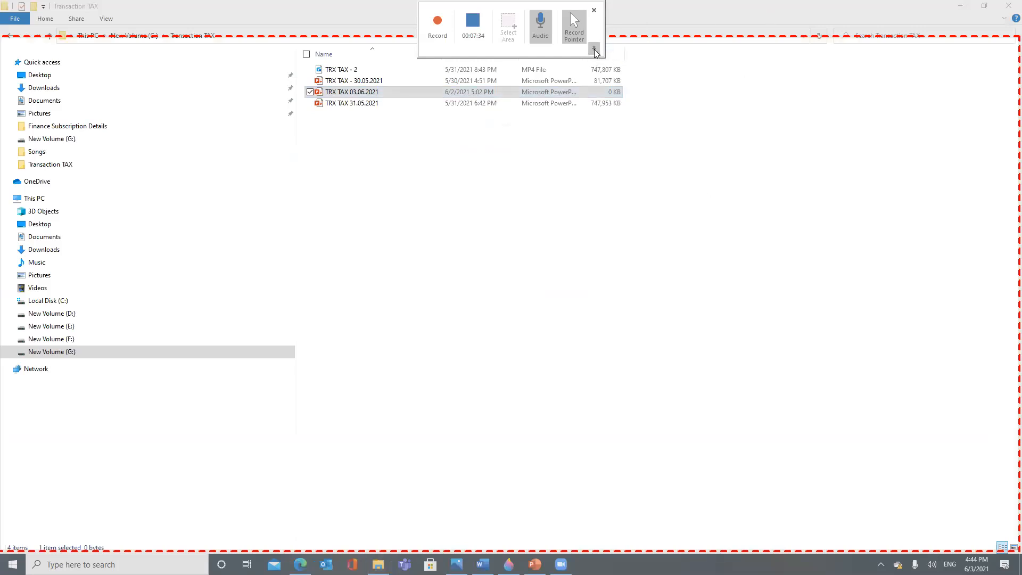
left_click(594, 49)
left_click(655, 5)
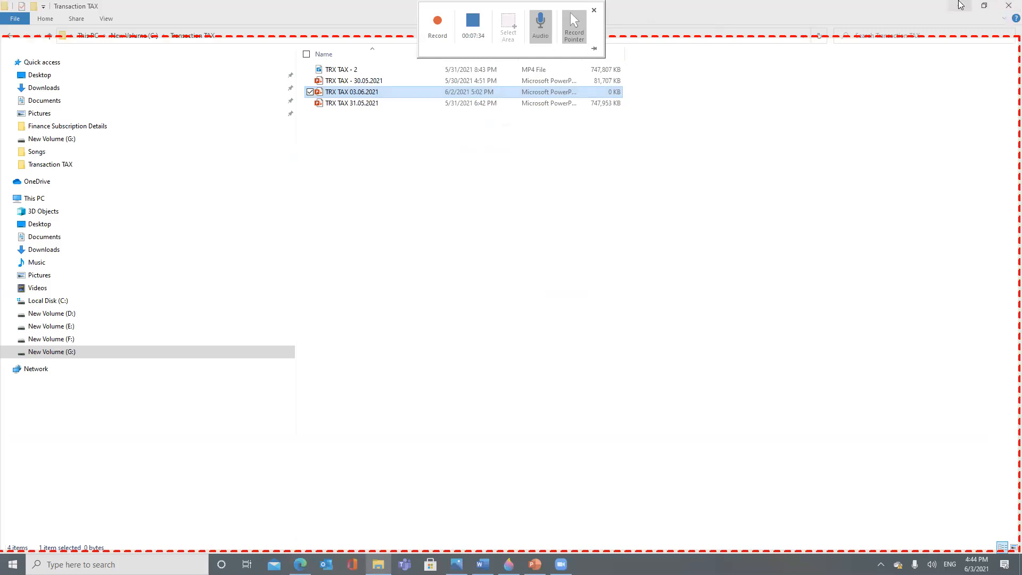
left_click(960, 5)
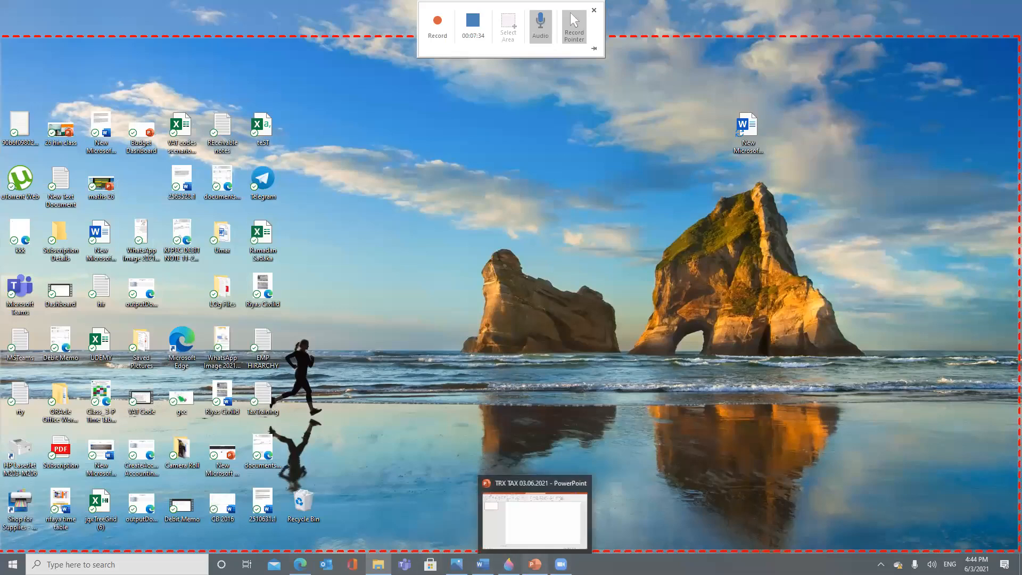
left_click(472, 22)
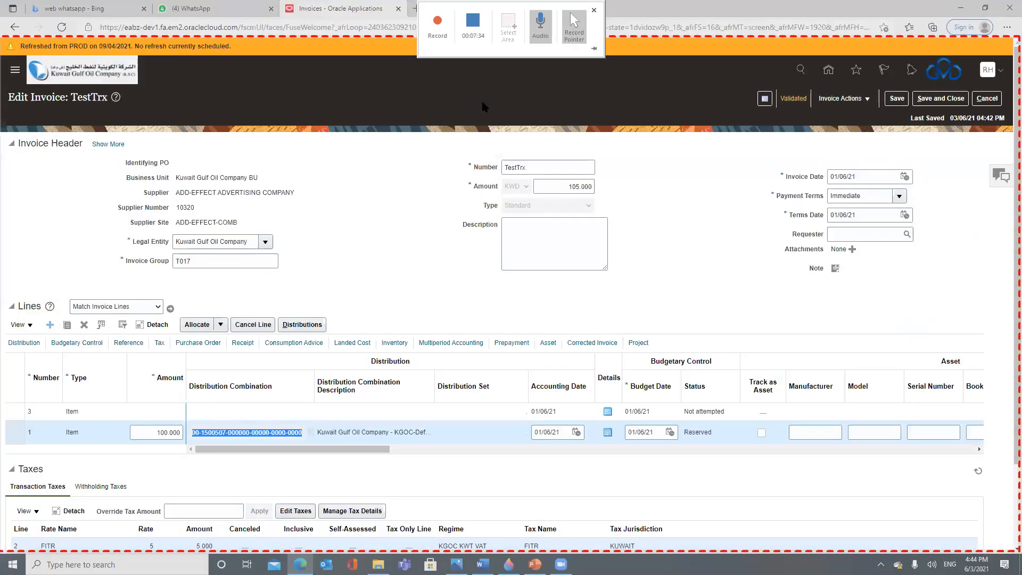
left_click(92, 8)
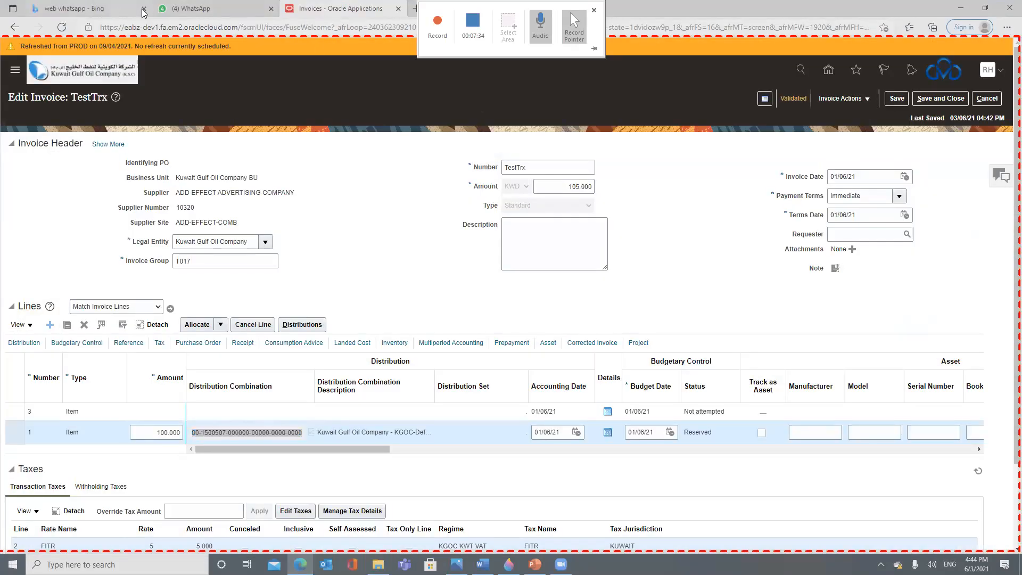
left_click(143, 13)
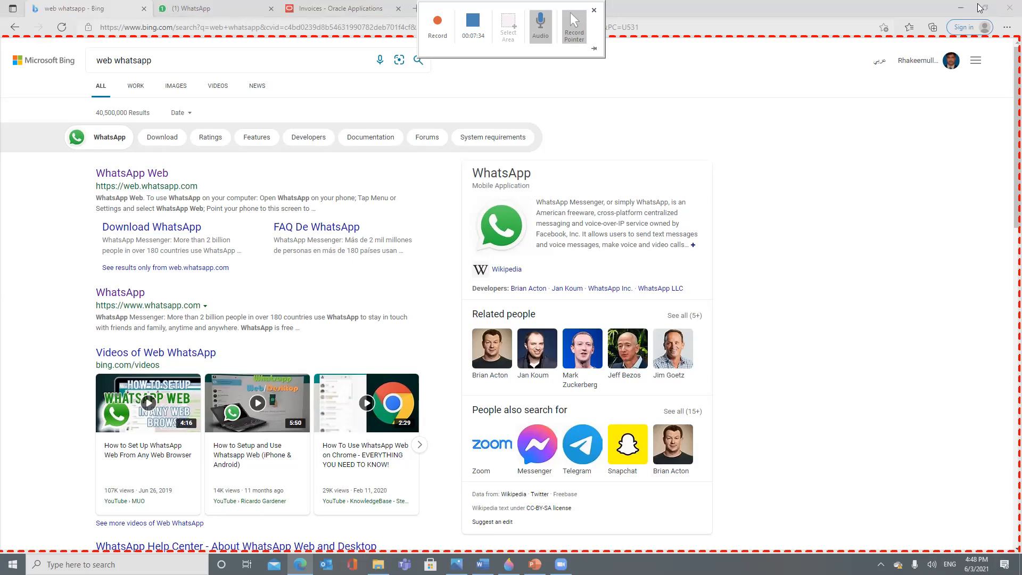
Step: Stop the screen recording so the captured video is inserted on slide 1 of the TRX TAX 03.06.2021 presentation
left_click(594, 48)
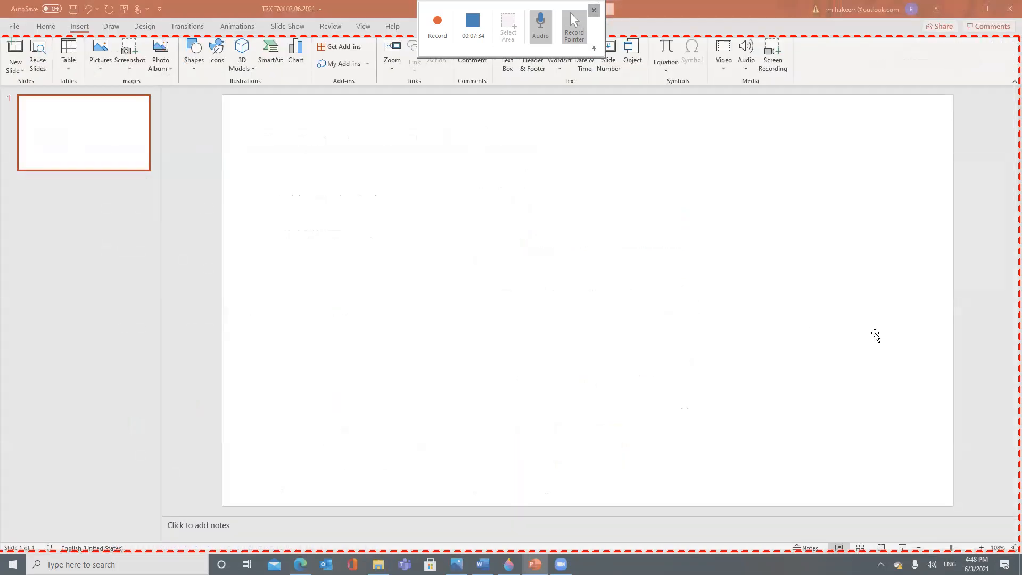
key("super+shift+q")
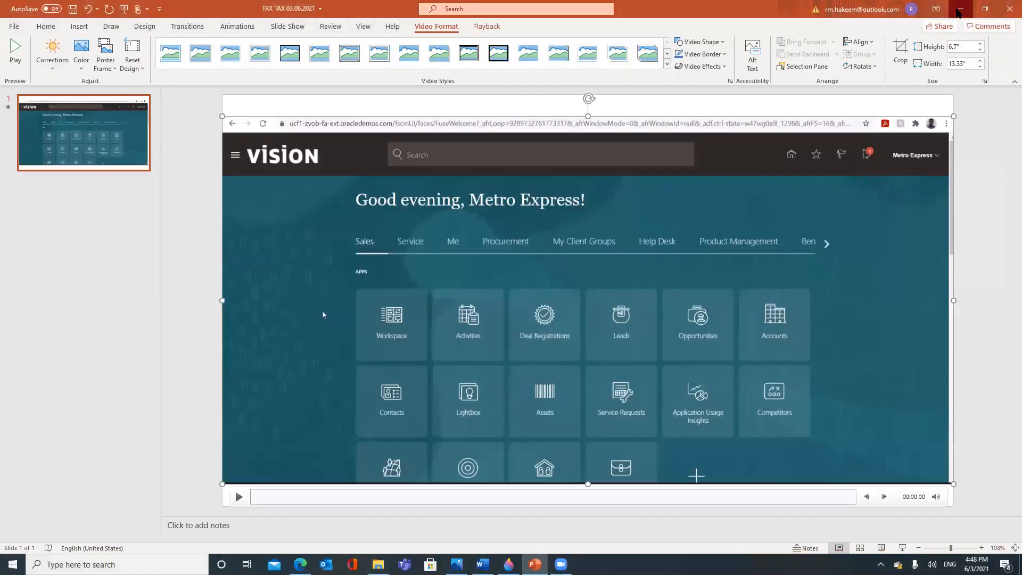
Step: Switch from PowerPoint to the TestTrx invoice in the browser and review its available invoice actions
left_click(957, 10)
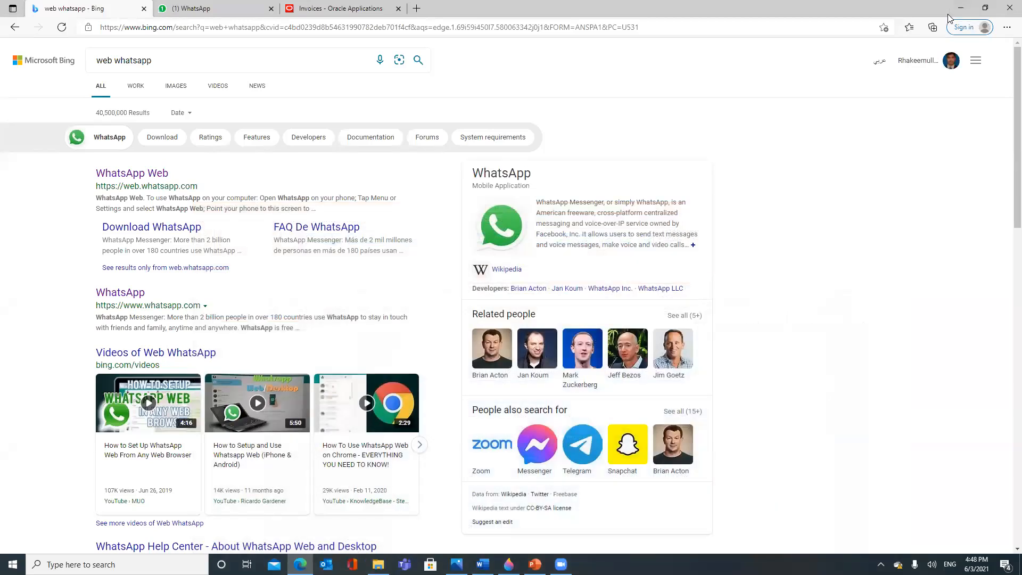
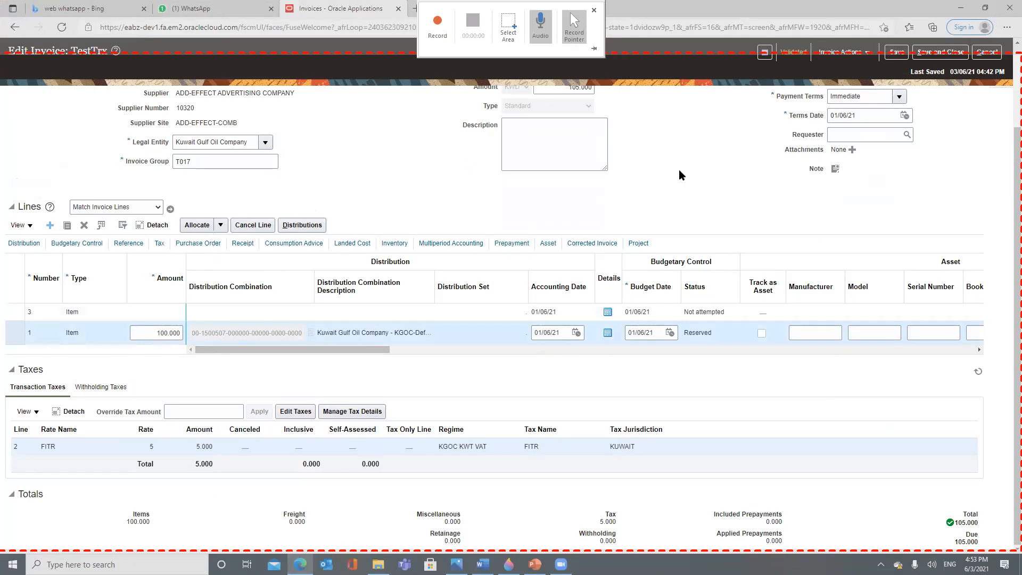
scroll(679, 170, "up", 3)
left_click(869, 100)
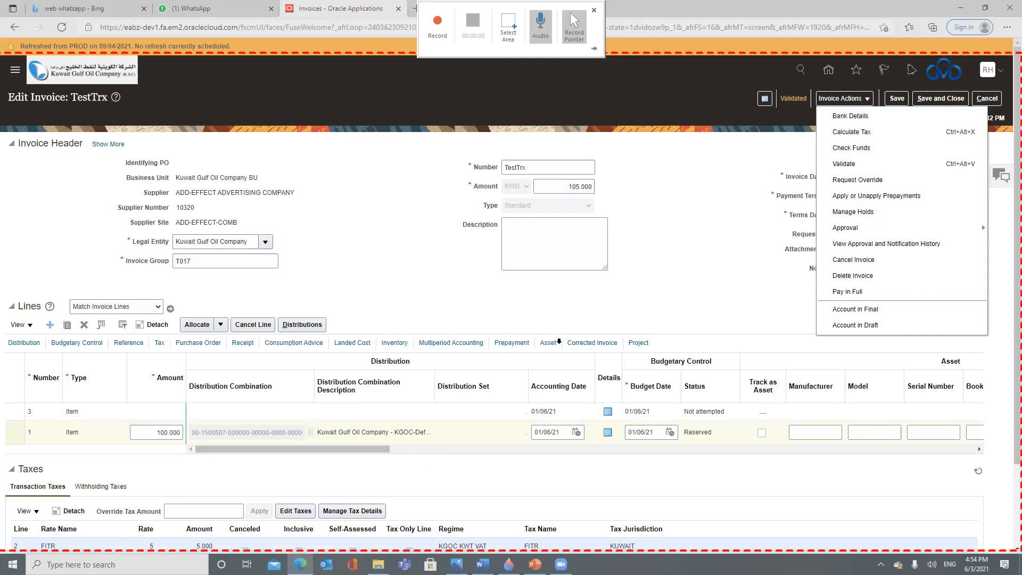
left_click(690, 282)
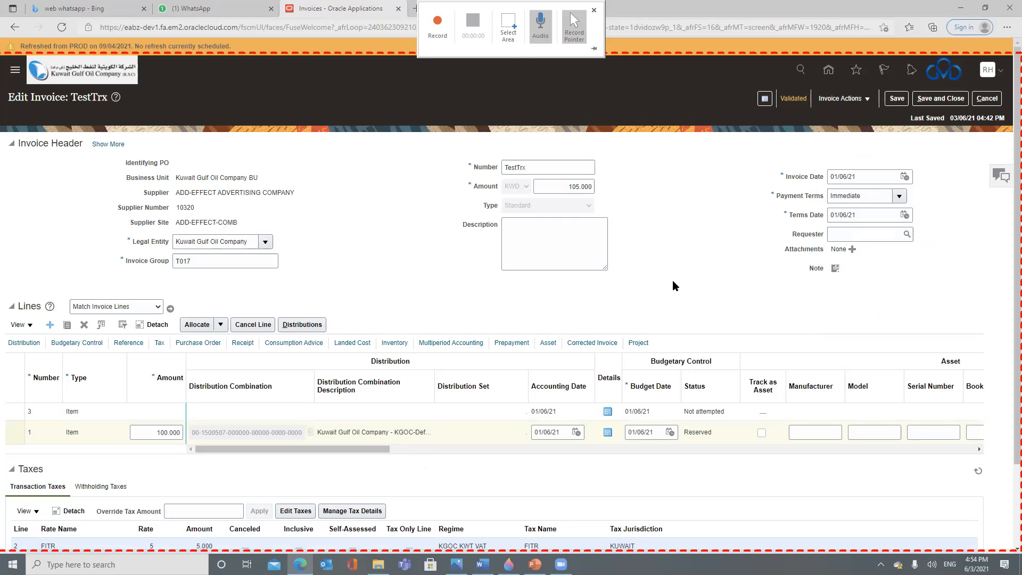
Step: Open the transaction taxes of TestTrx for editing, review the rate name choices for the tax line, and cancel the dialog
scroll(33, 465, "down", 3)
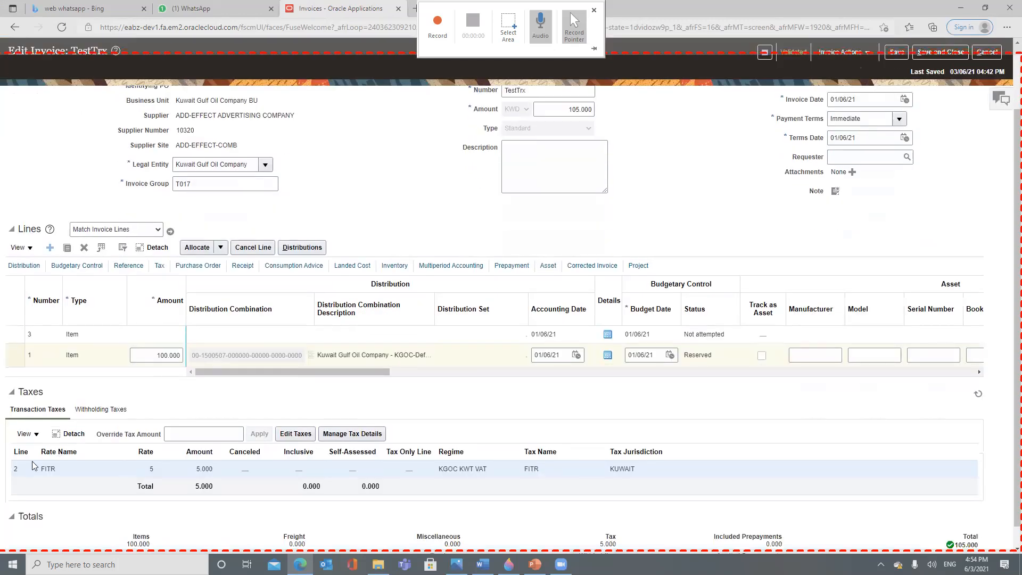
scroll(15, 468, "down", 1)
left_click(296, 410)
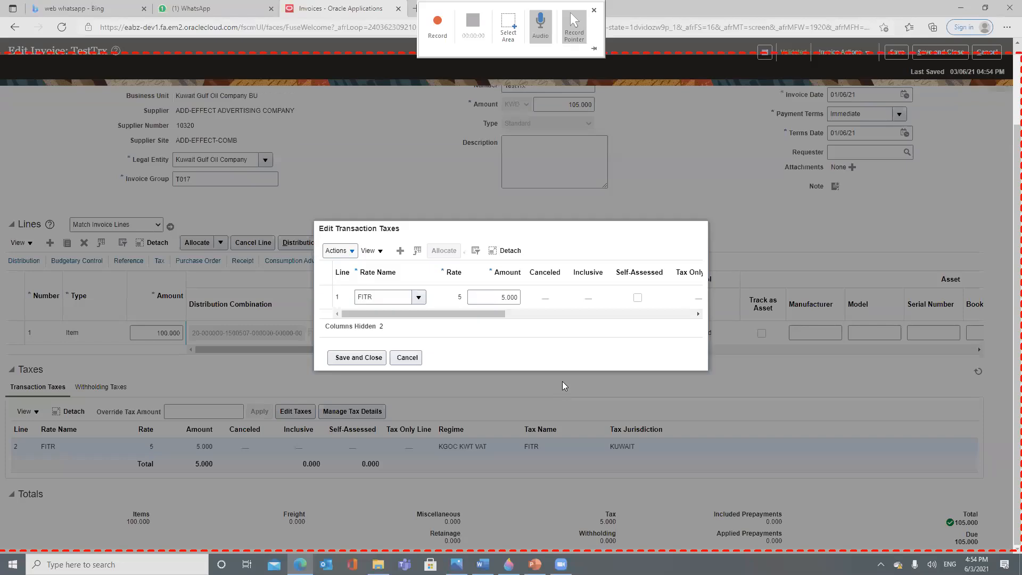
left_click(420, 297)
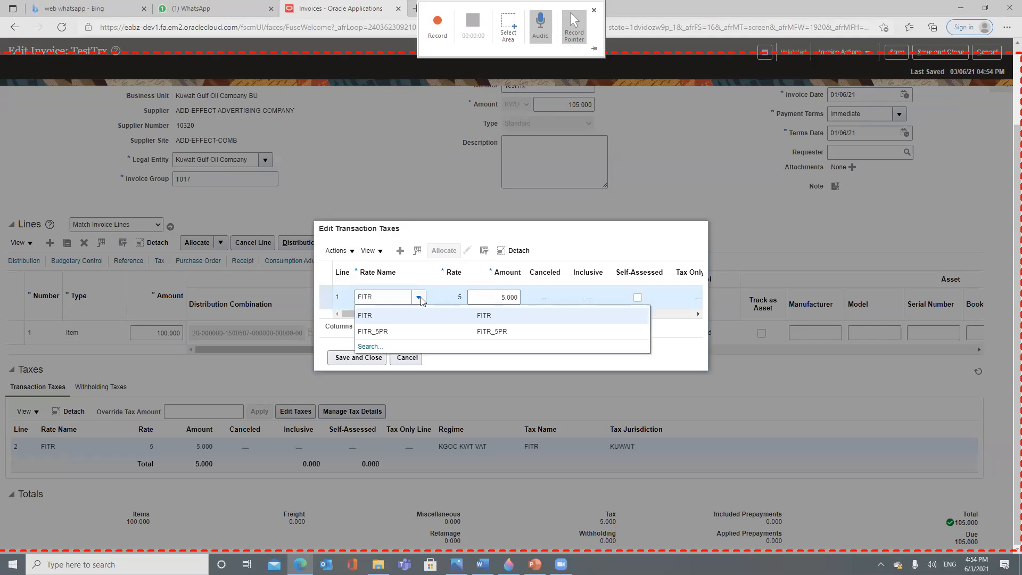
left_click(406, 357)
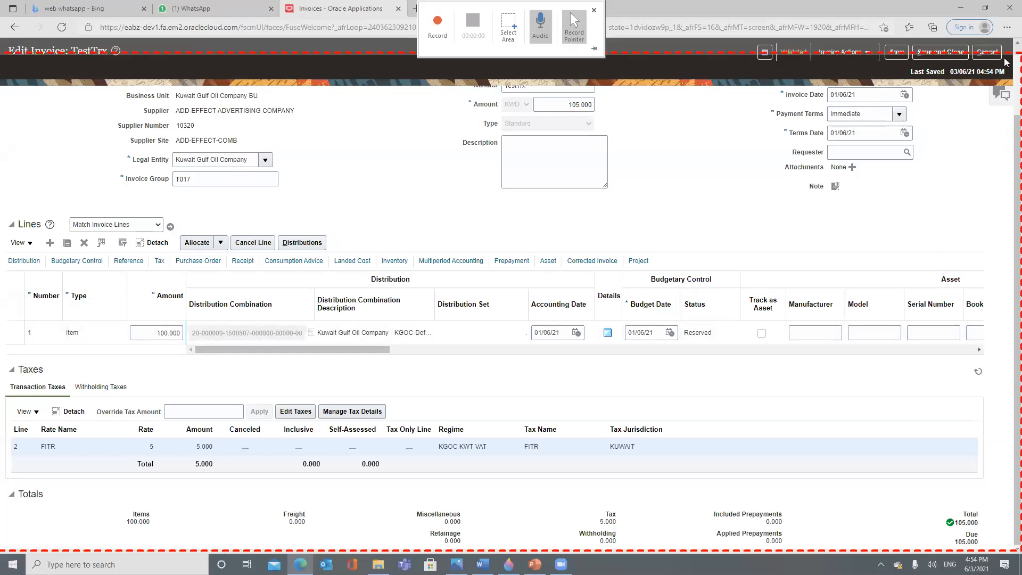
Step: Leave the TestTrx invoice without saving and start creating a new invoice
left_click(1000, 58)
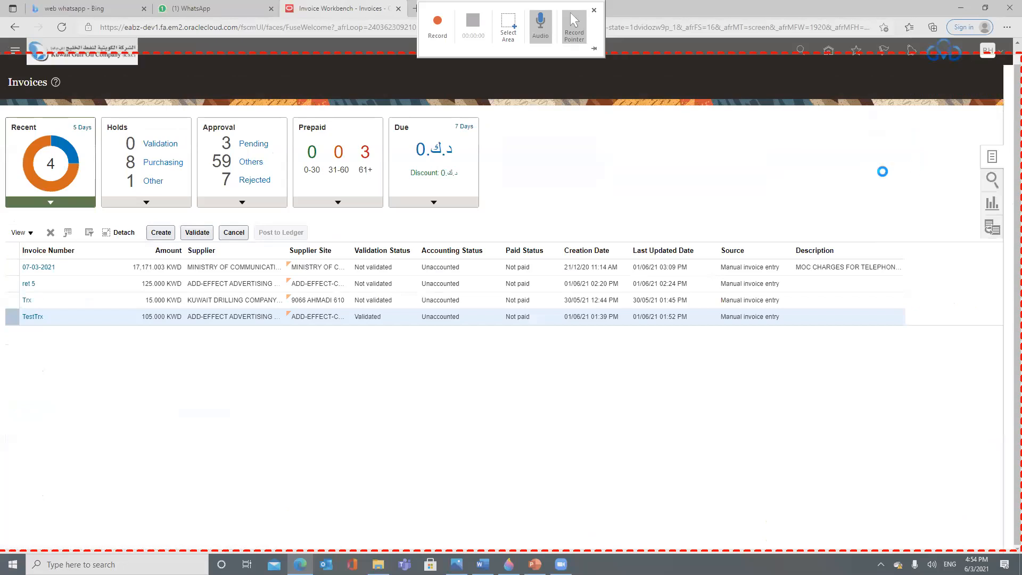
left_click(920, 91)
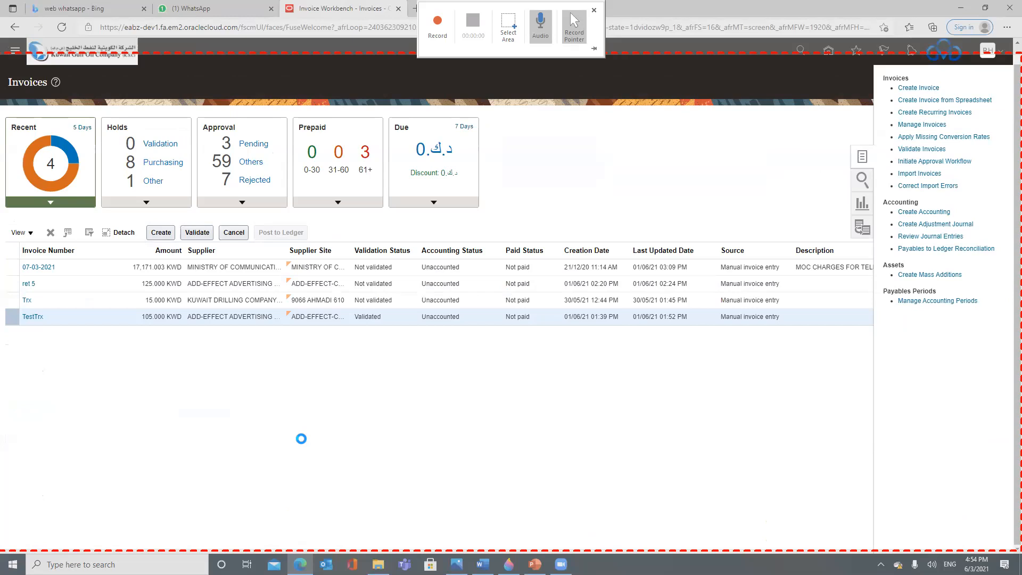
left_click(254, 149)
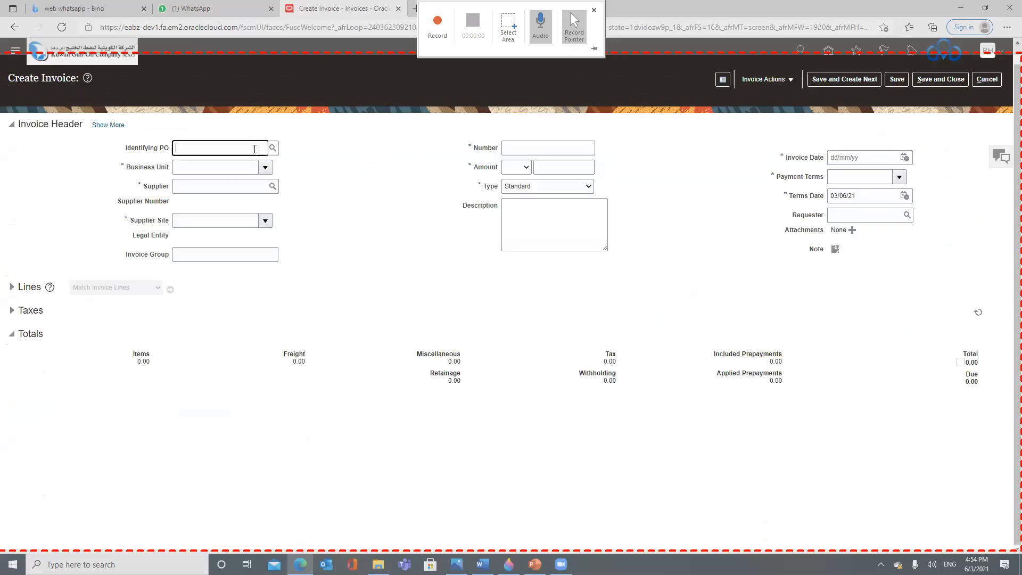
Step: Set the business unit to Kuwait Gulf Oil Company BU and the supplier to ADD-EFFECT ADVERTISING COMPANY
left_click(264, 168)
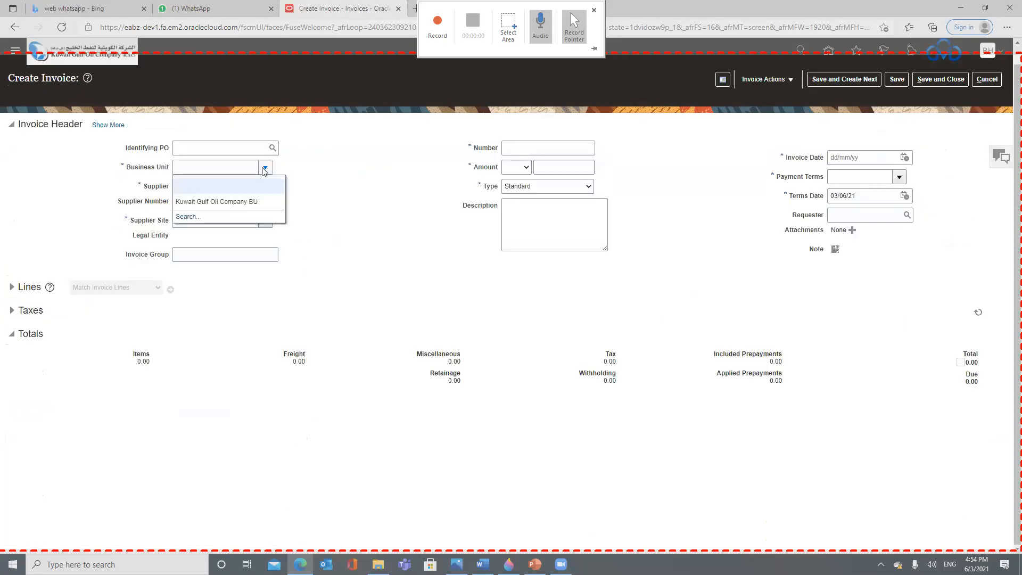
left_click(246, 201)
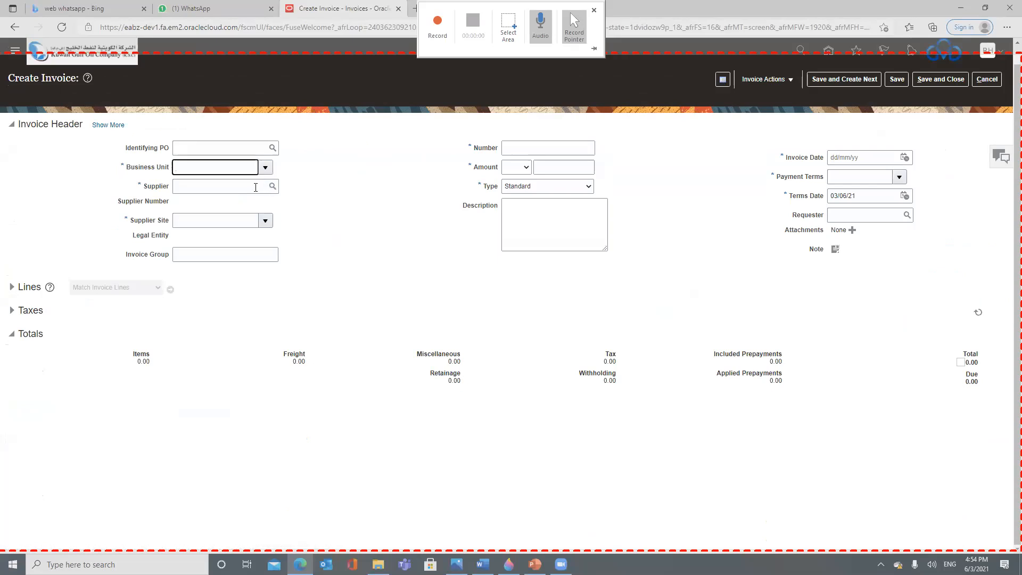
left_click(255, 188)
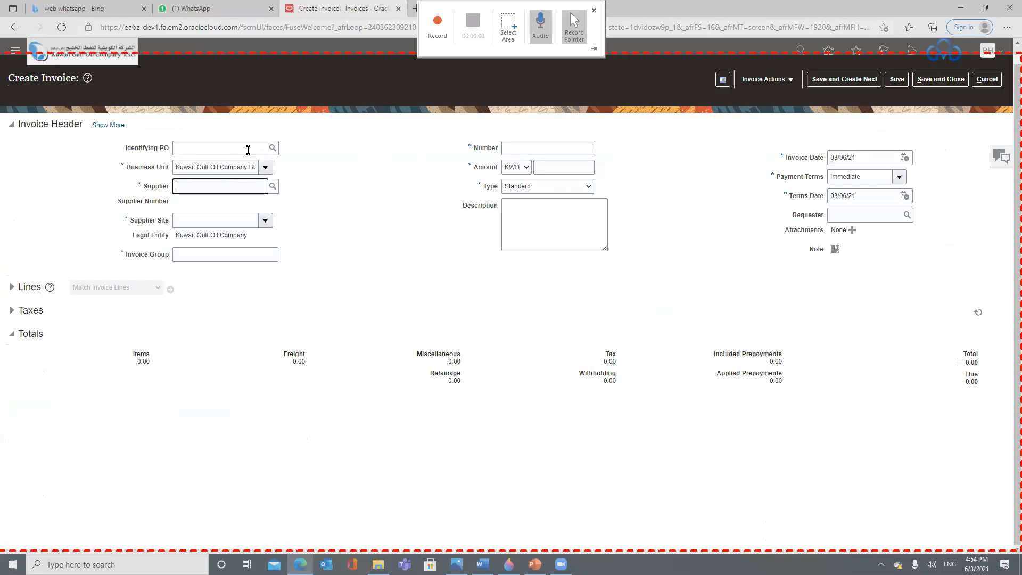
type("ADD")
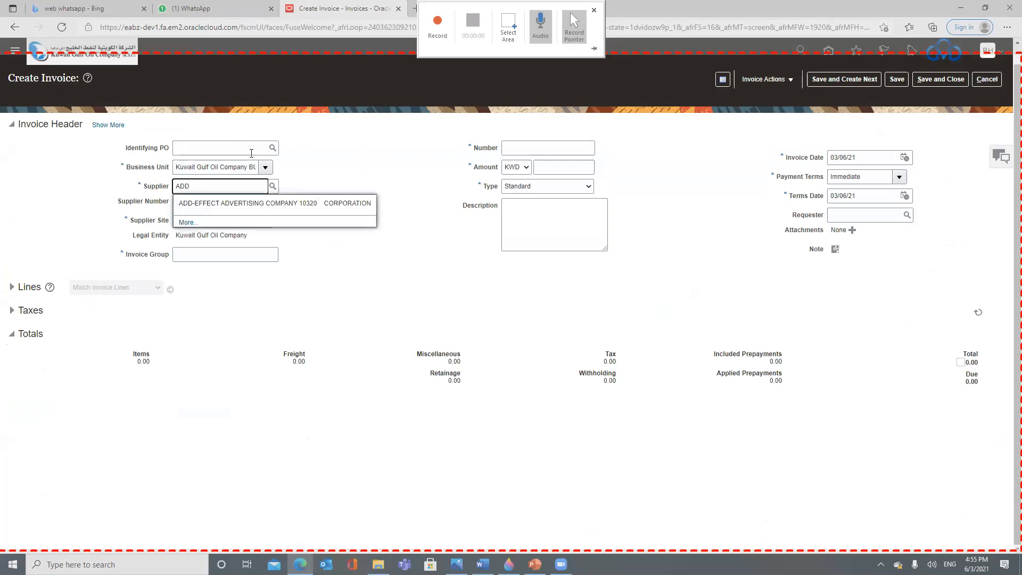
left_click(252, 203)
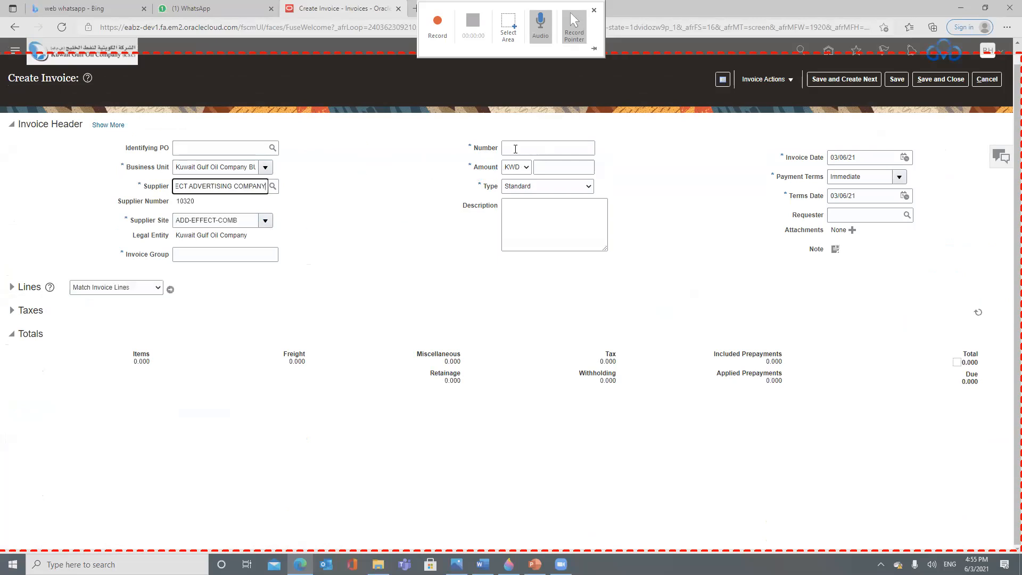
Step: Set the invoice group to ss and the invoice number to ssss, and enter an amount of 15 KWD
left_click(180, 255)
type("ss")
left_click(541, 148)
type("ssss")
left_click(554, 165)
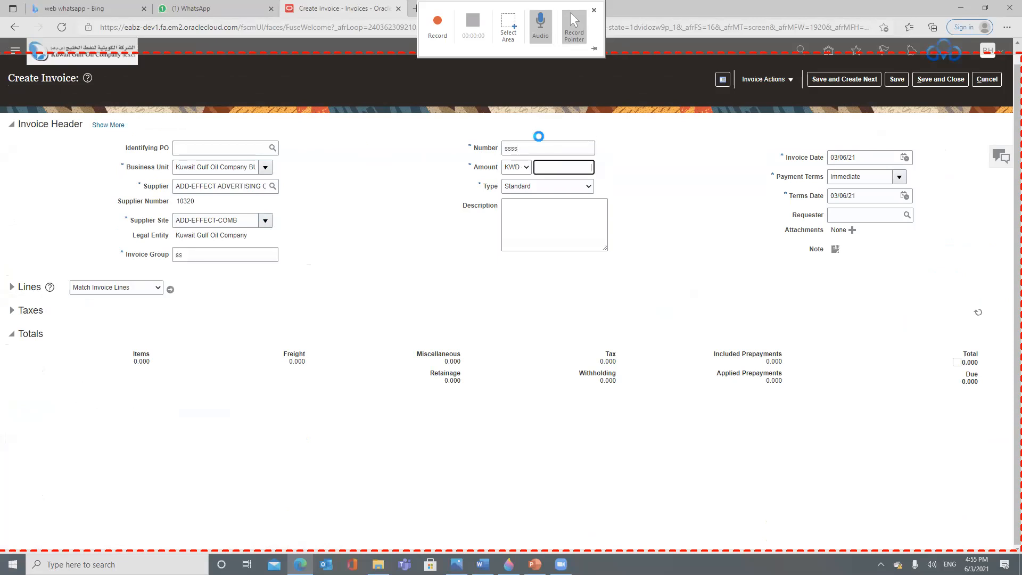
type("15")
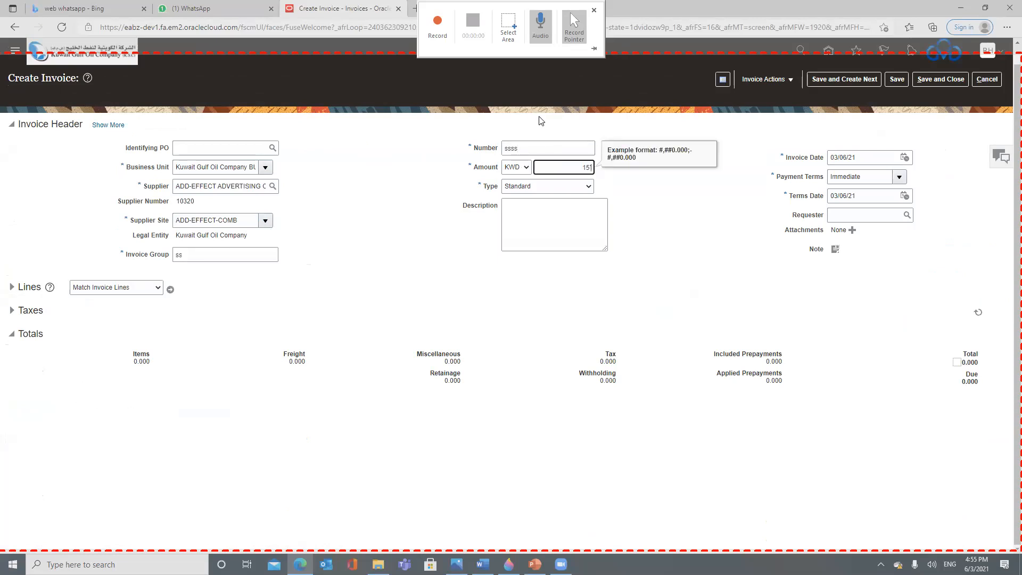
type("`")
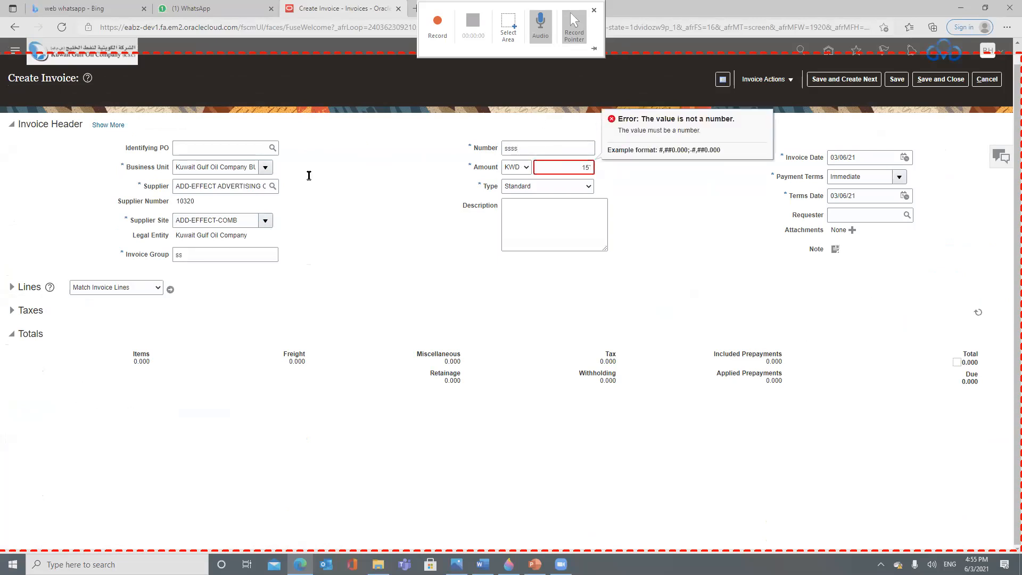
Step: Expand the invoice header and, in its additional information, set User Team to 000000 and Invoice Type to NA
left_click(108, 124)
left_click(117, 152)
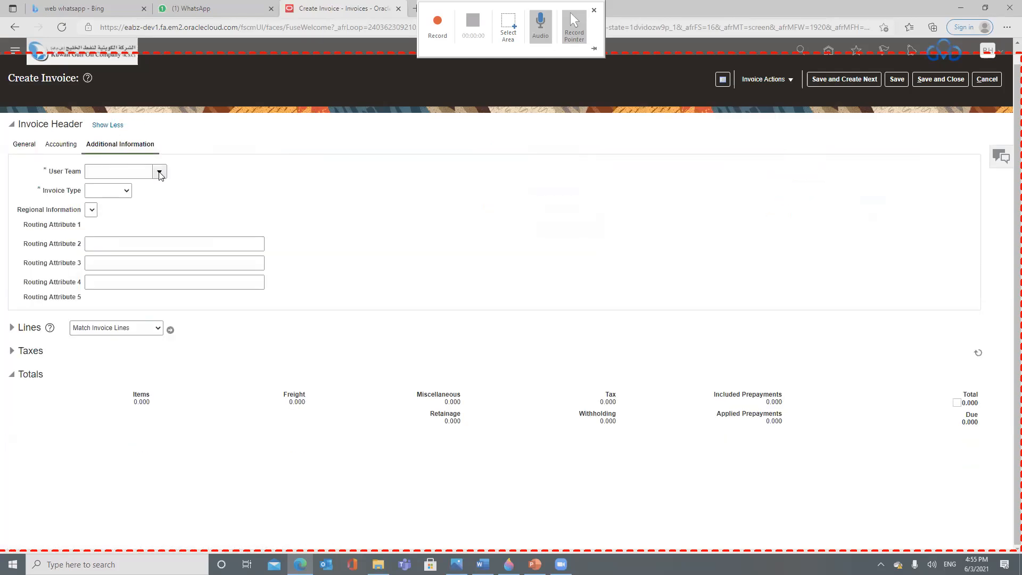
left_click(159, 173)
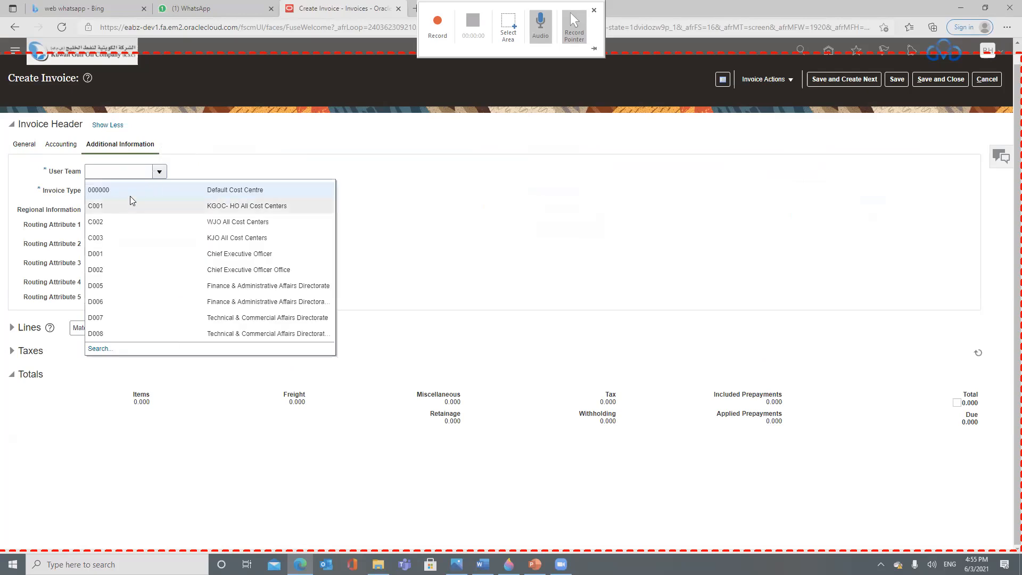
left_click(130, 195)
left_click(127, 191)
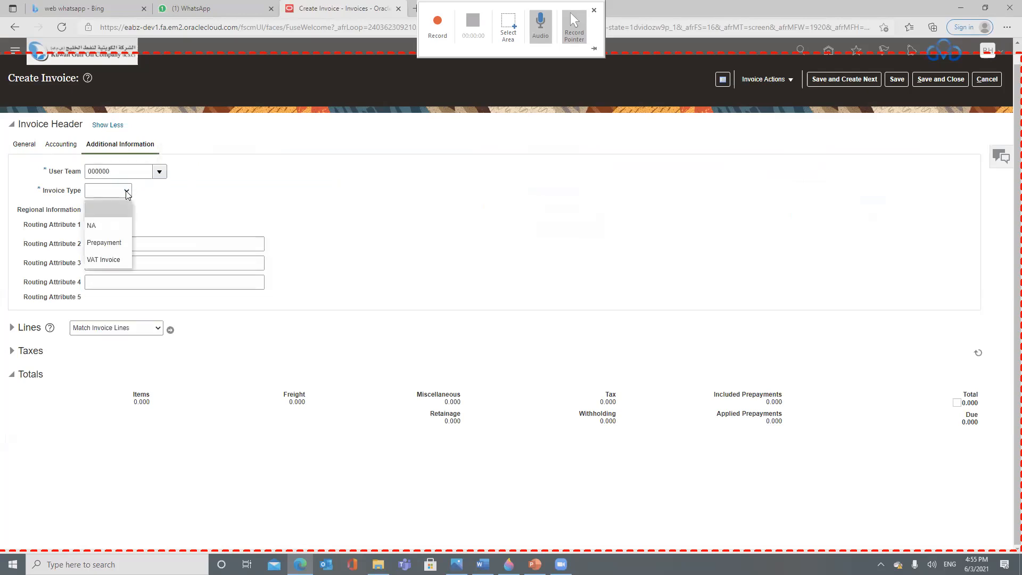
left_click(117, 225)
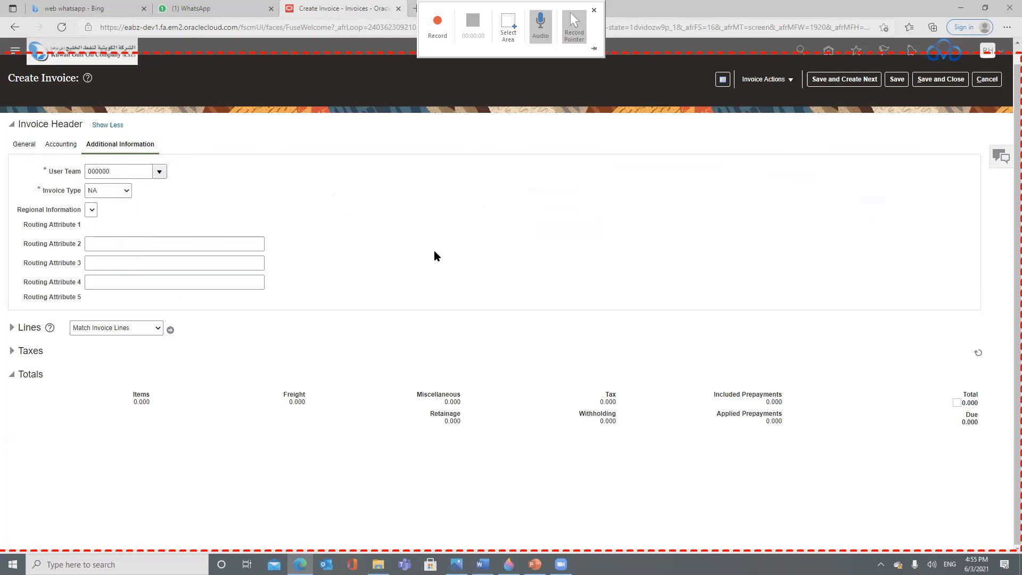
Step: Correct the invoice amount in the general header details to 15 KWD
left_click(171, 377)
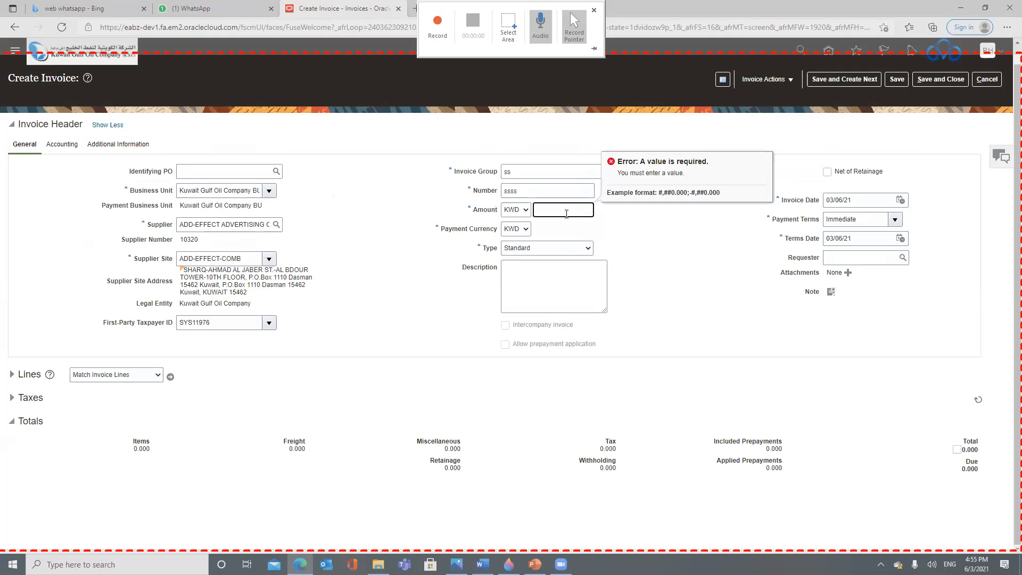
type("15")
left_click(736, 298)
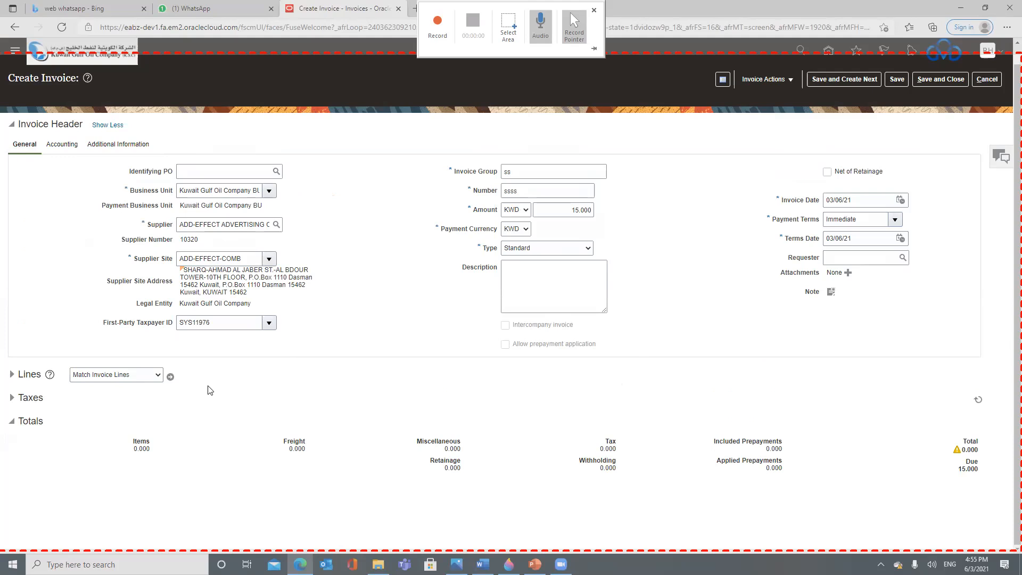
Step: Dismiss the invoice line matching dialog and expand the Lines and Taxes sections of the new invoice
left_click(170, 376)
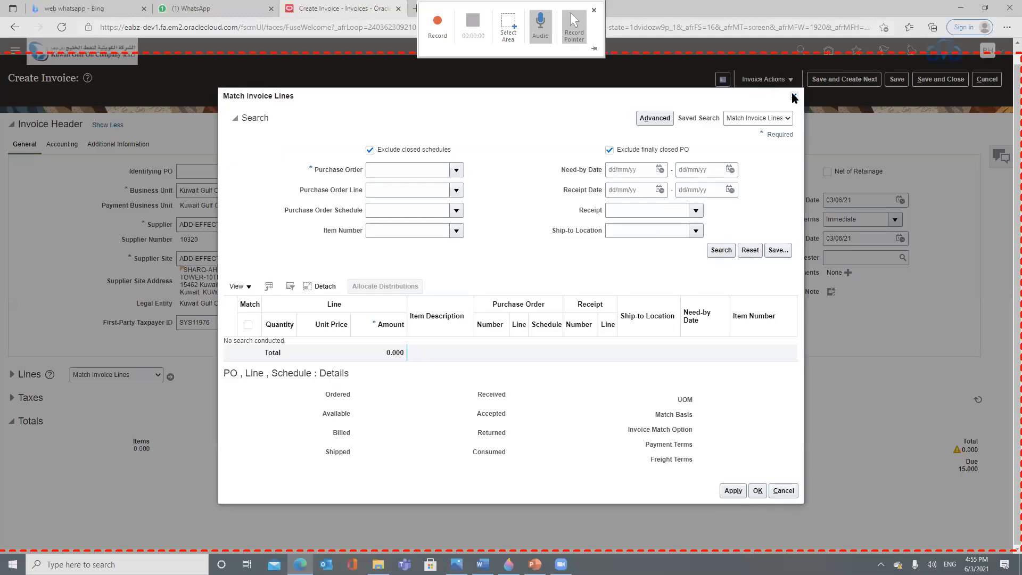
left_click(794, 98)
left_click(15, 375)
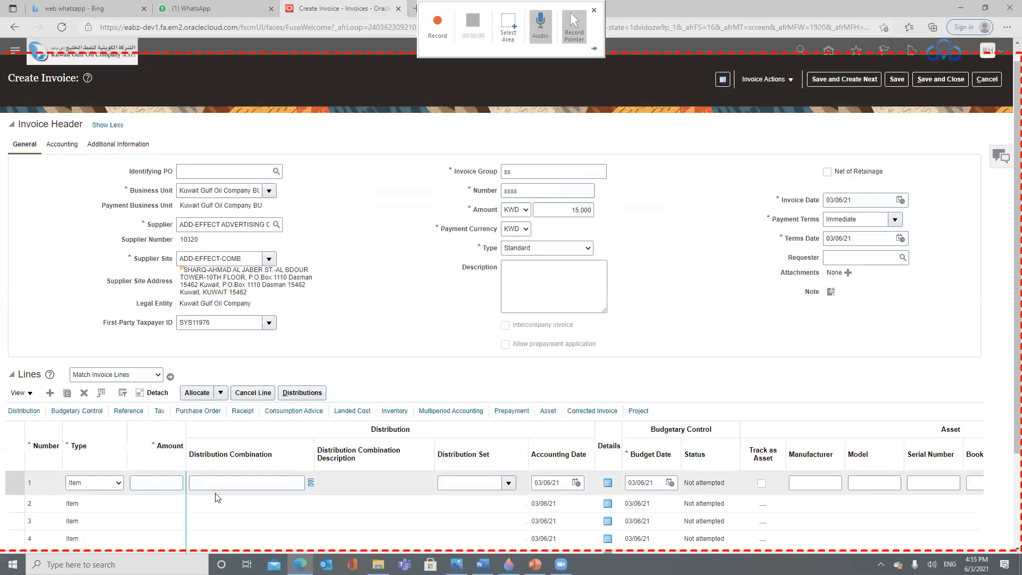
left_click(158, 484)
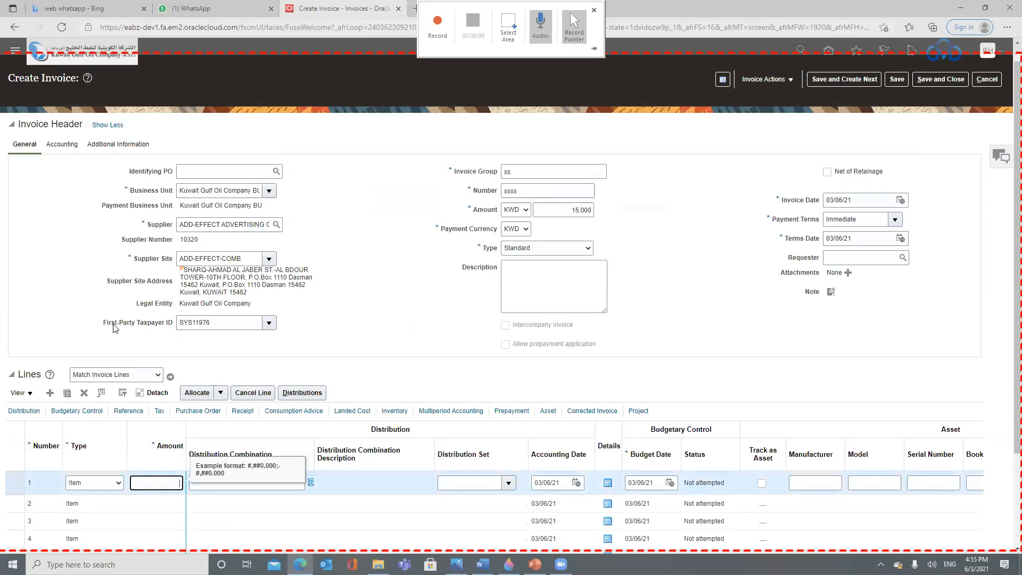
scroll(181, 457, "down", 3)
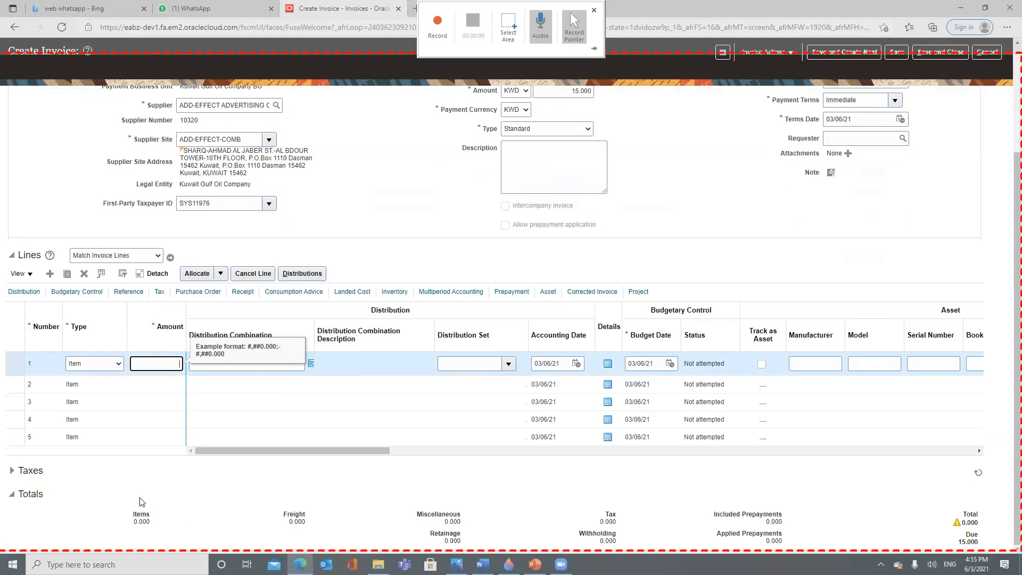
left_click(12, 471)
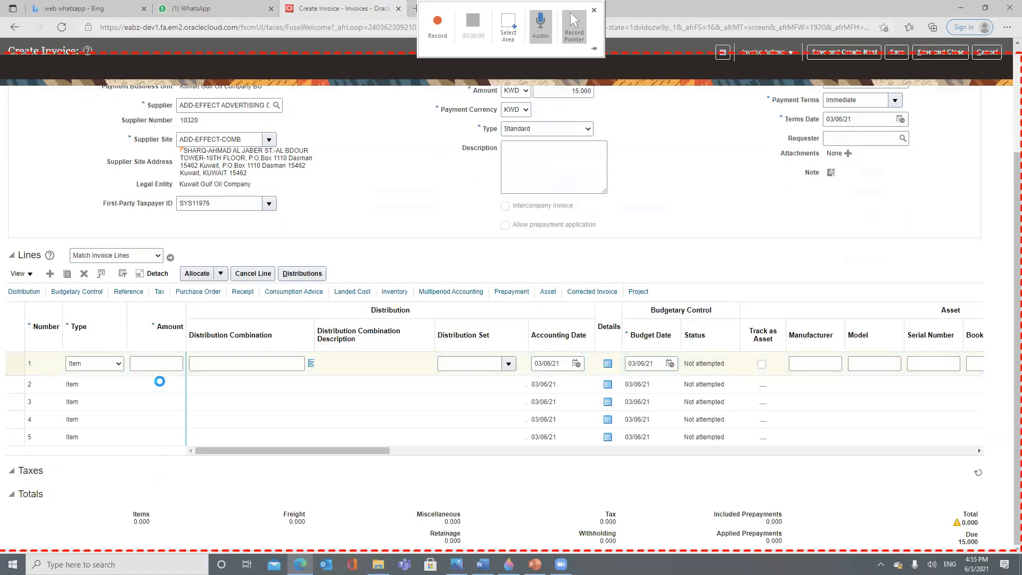
left_click(153, 365)
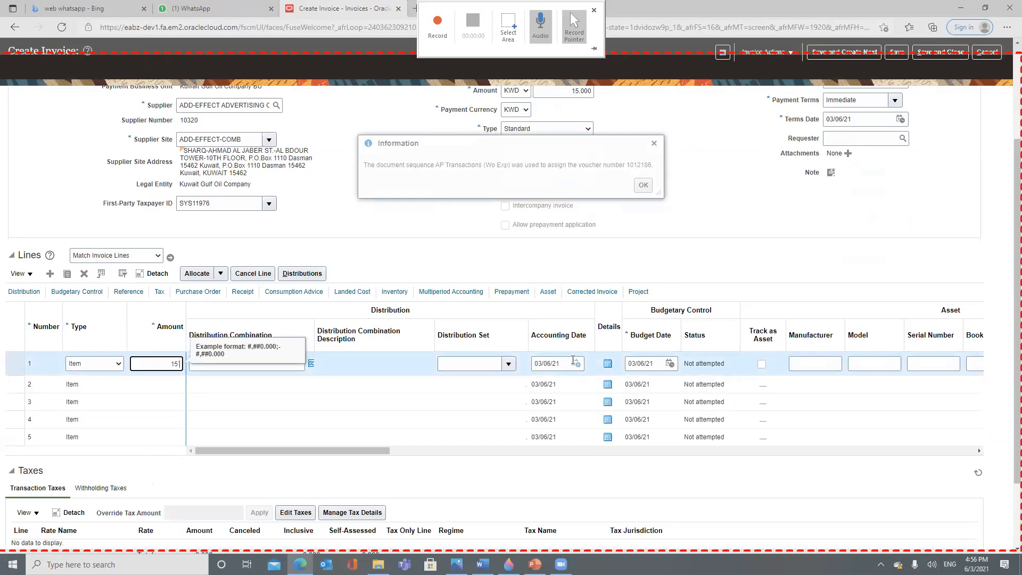
left_click(286, 365)
key("ctrl+v")
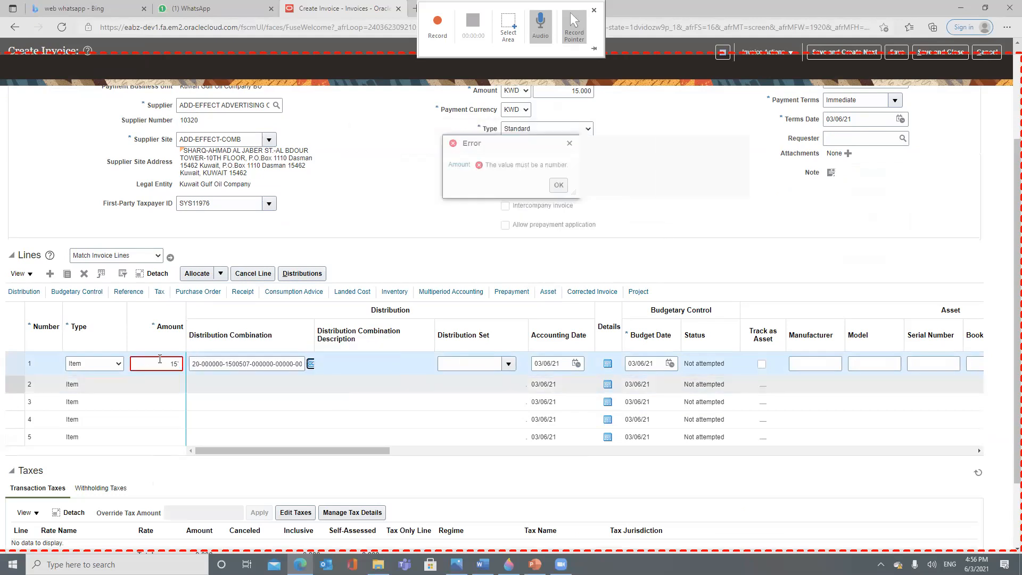
left_click(184, 366)
key("BackSpace")
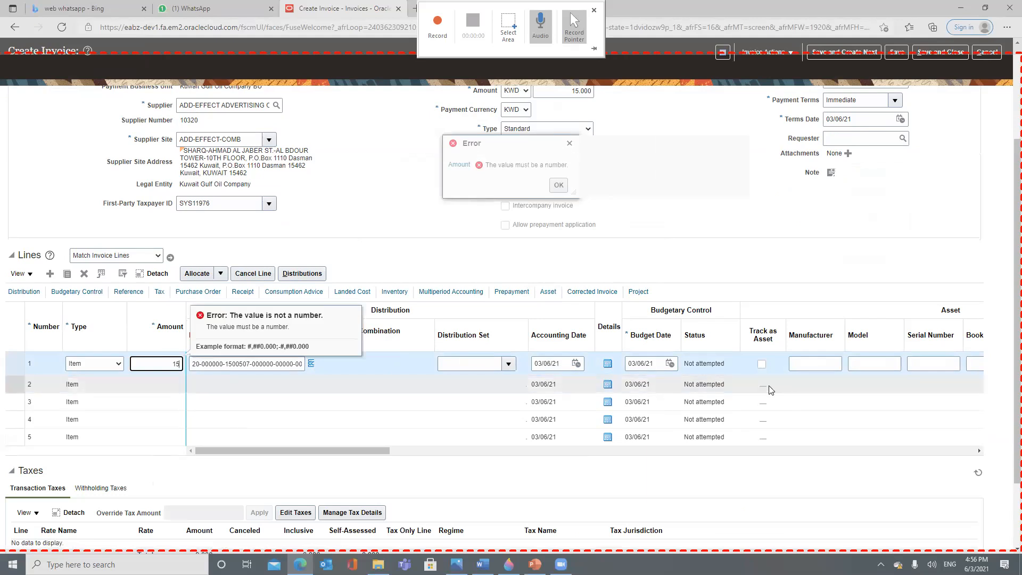
Step: Try to update the additional information of item line 1
left_click(609, 367)
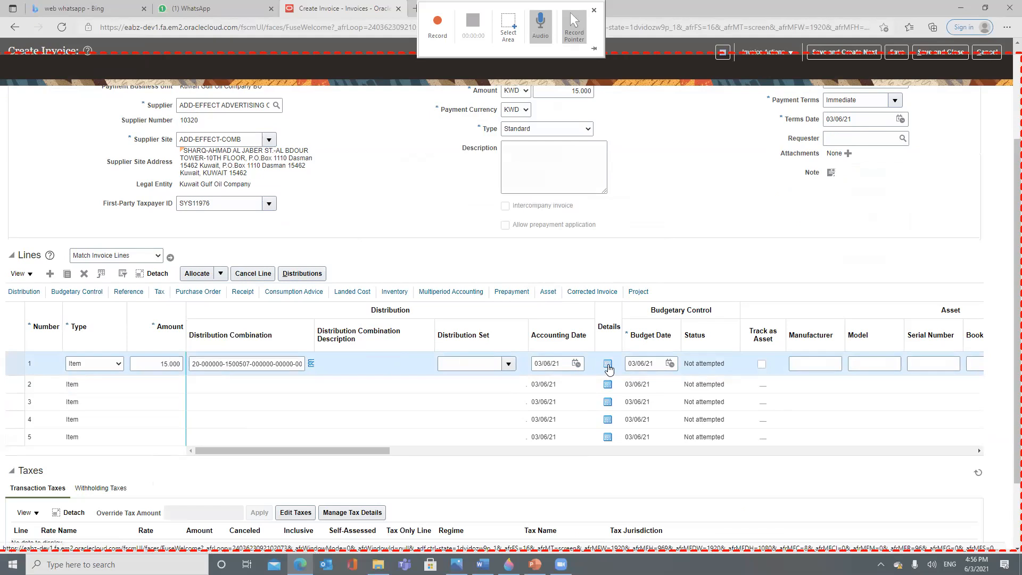
left_click(607, 364)
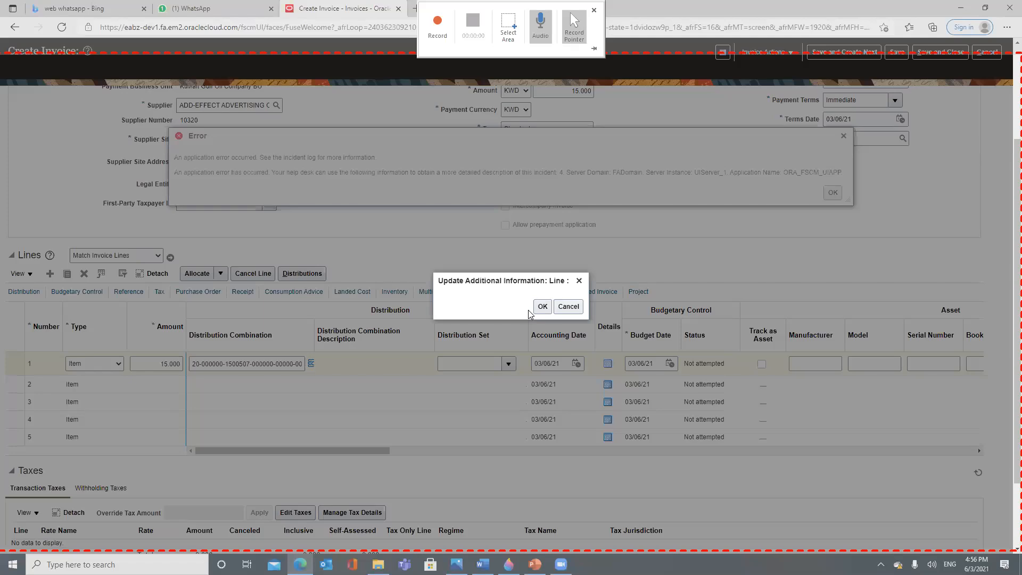
left_click(542, 306)
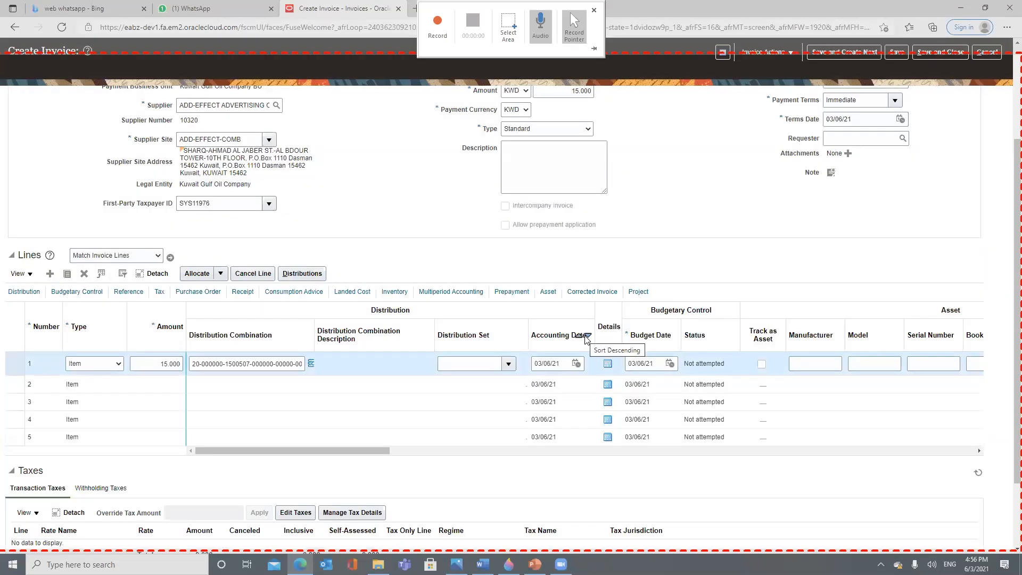
left_click(607, 363)
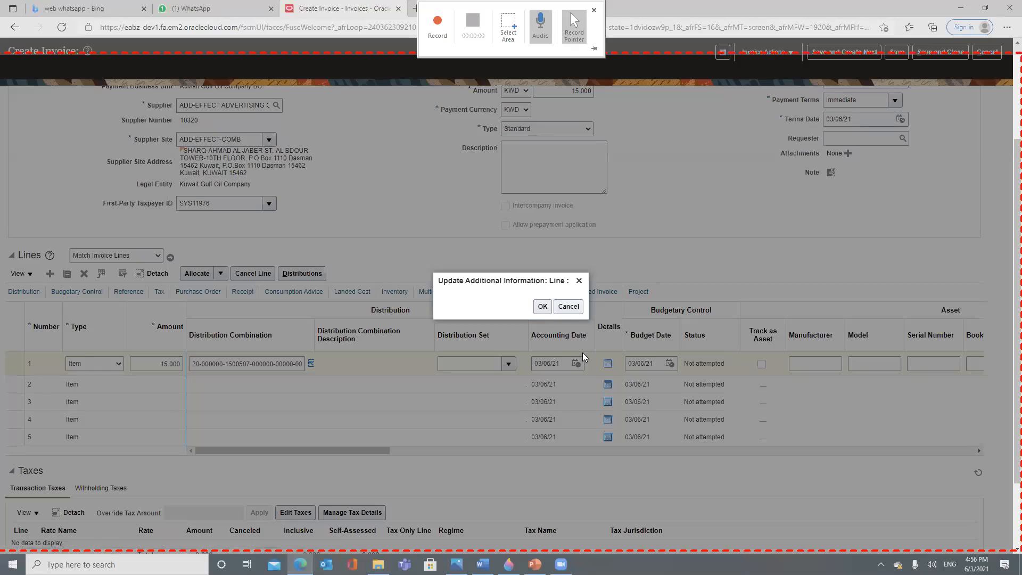
left_click(542, 307)
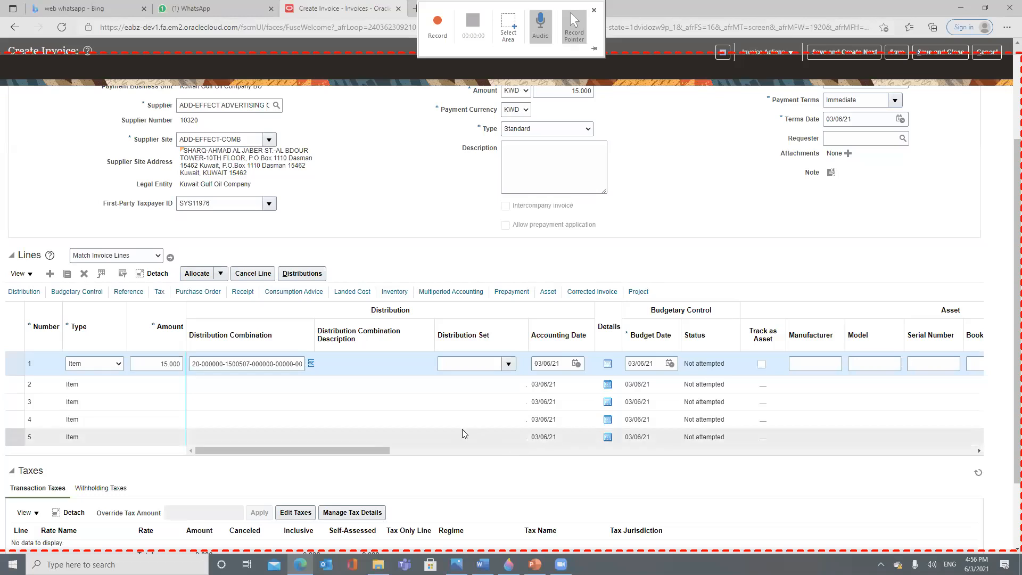
scroll(462, 429, "down", 1)
scroll(423, 423, "down", 1)
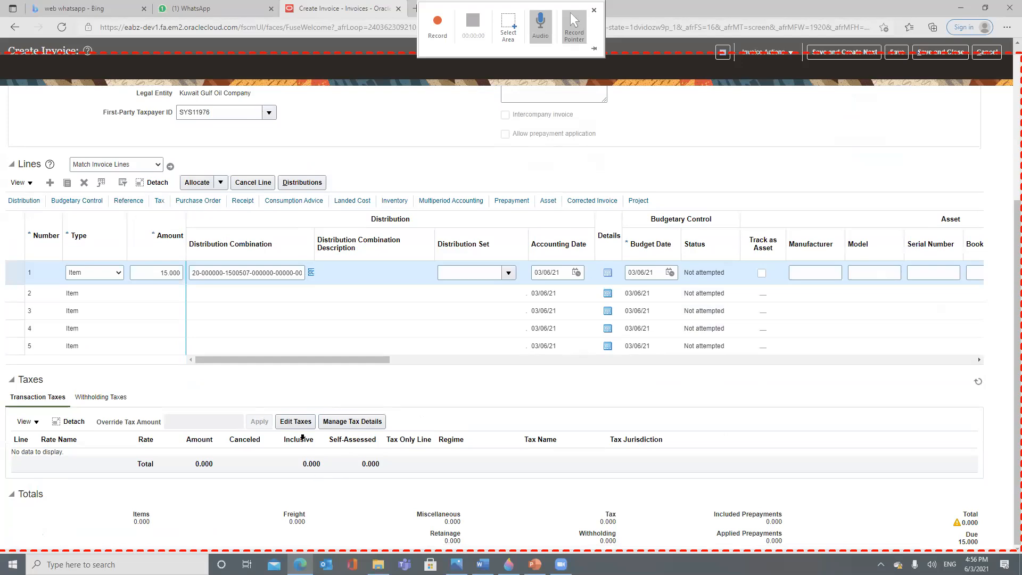
left_click(312, 420)
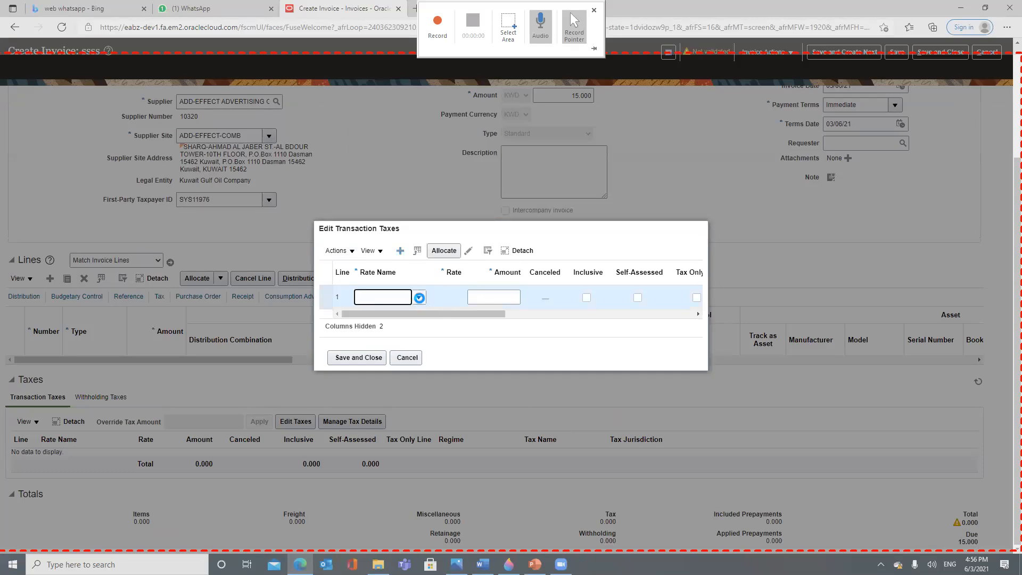
left_click(419, 298)
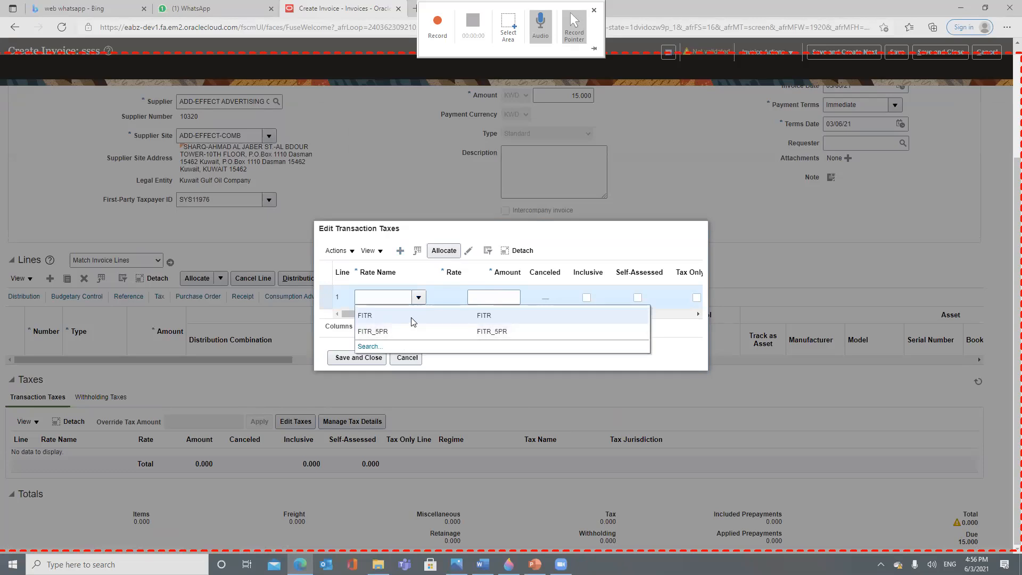
left_click(411, 317)
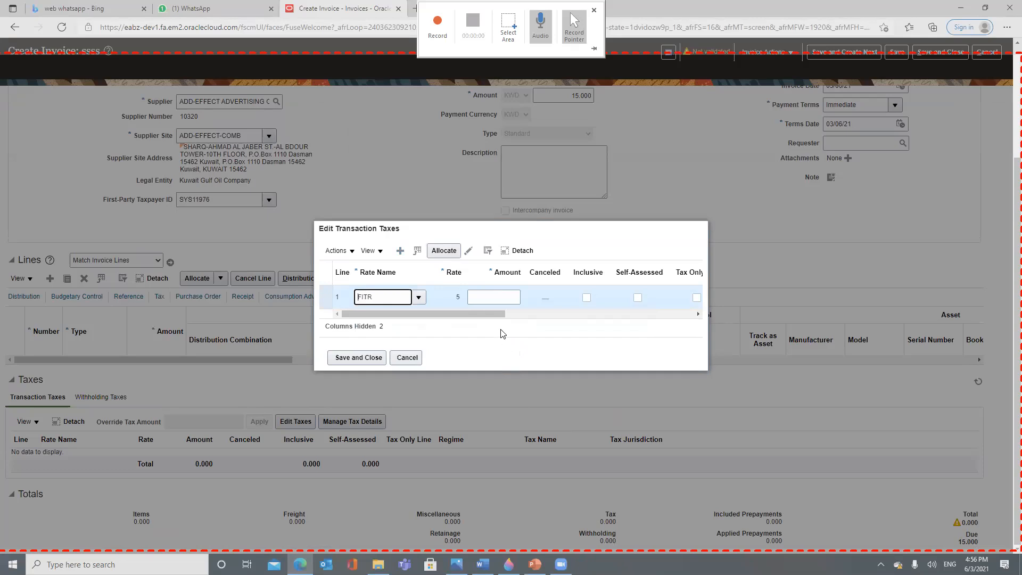
left_click_drag(500, 313, 460, 325)
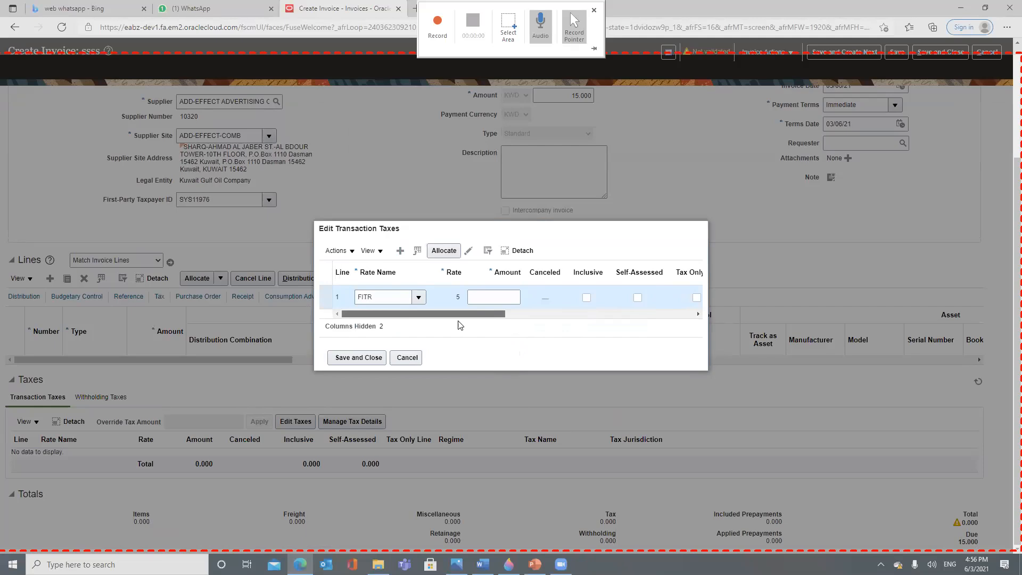
left_click(408, 358)
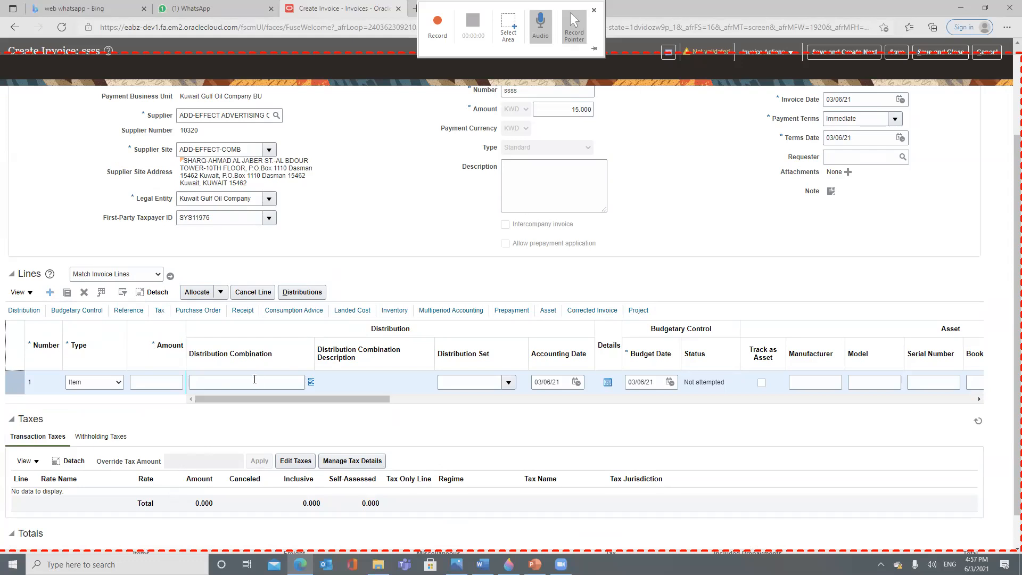
left_click(201, 383)
key("shift+Tab")
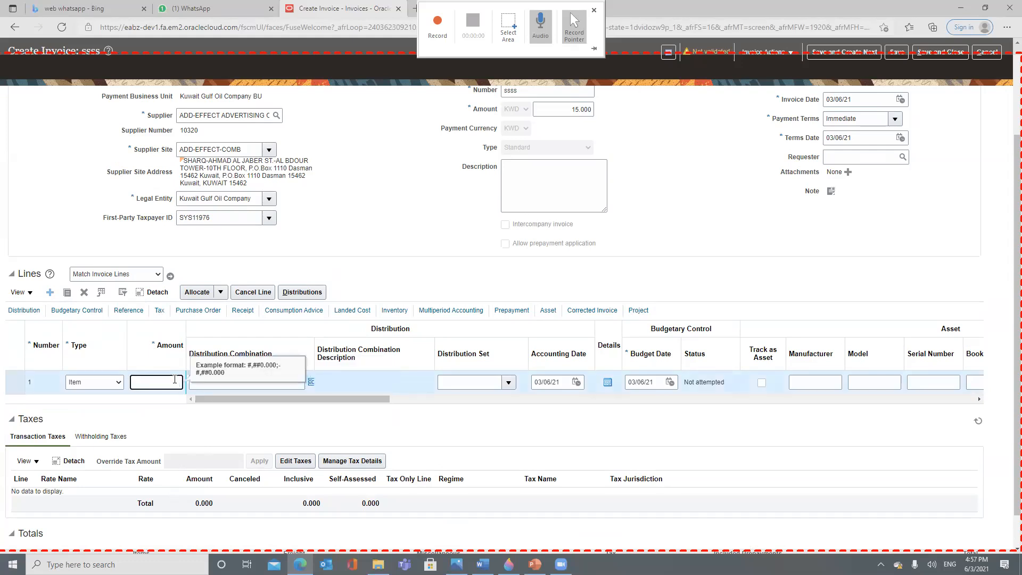
scroll(697, 341, "down", 1)
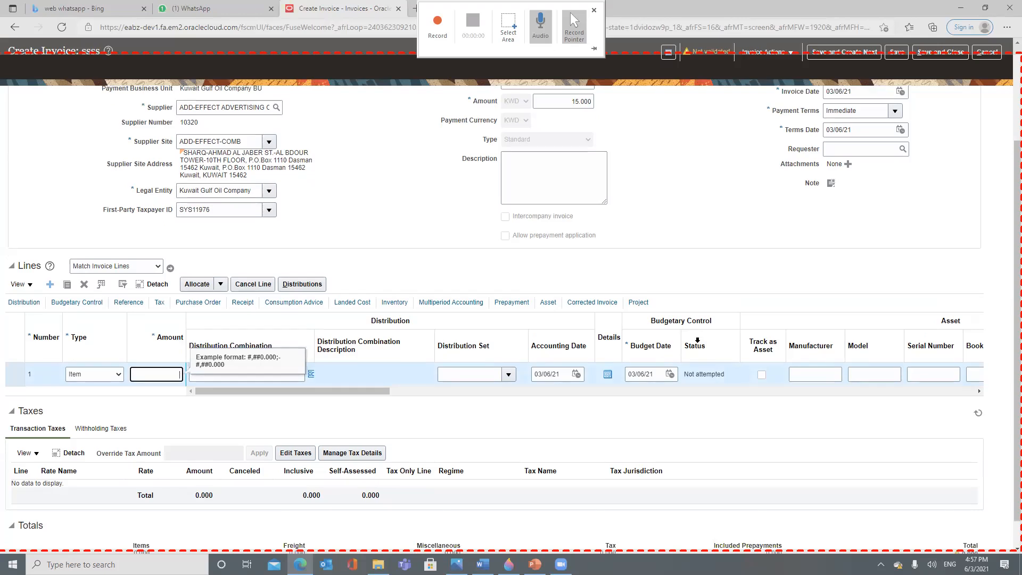
type("15")
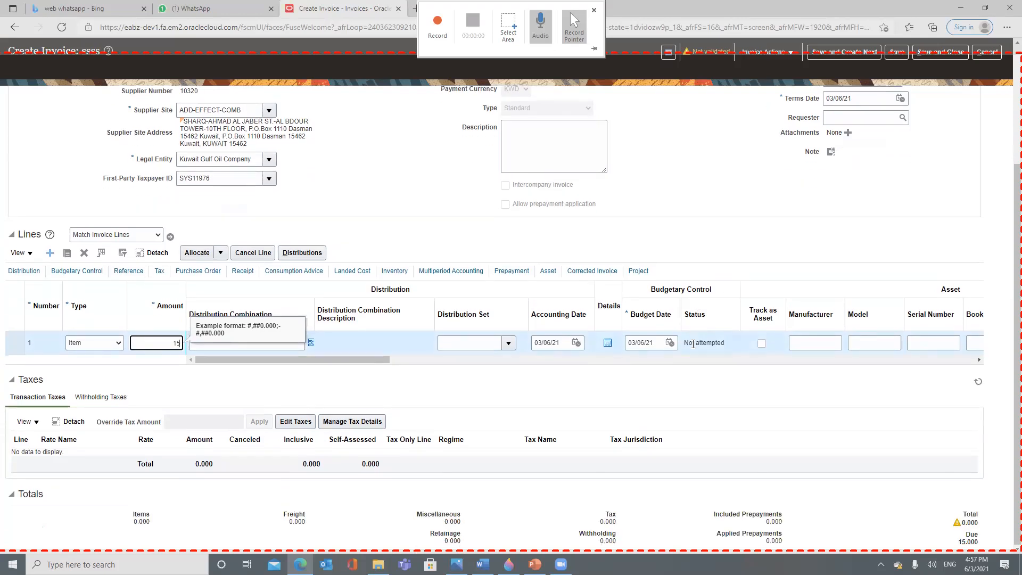
key("Tab")
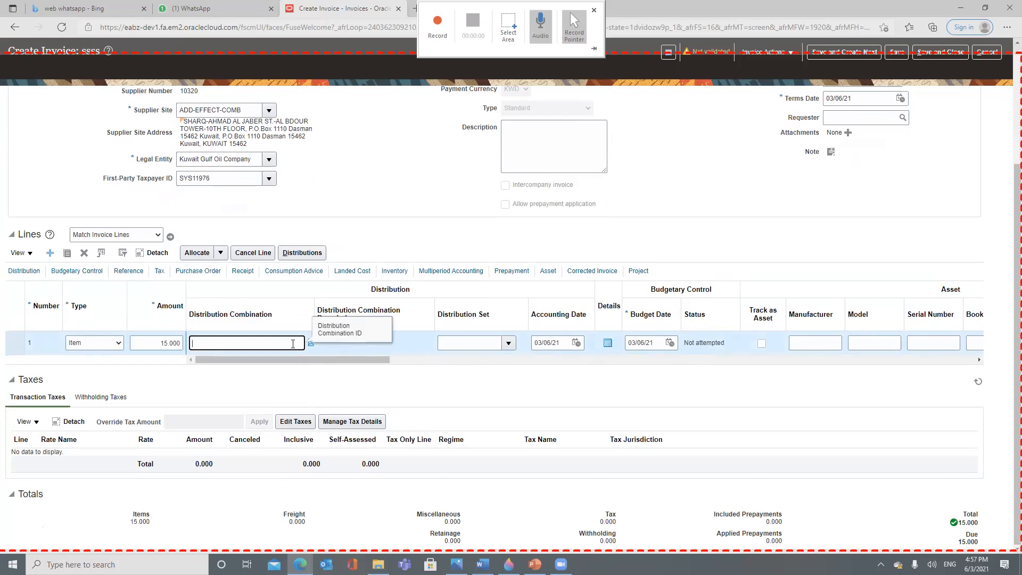
key("ctrl+v")
key("Tab")
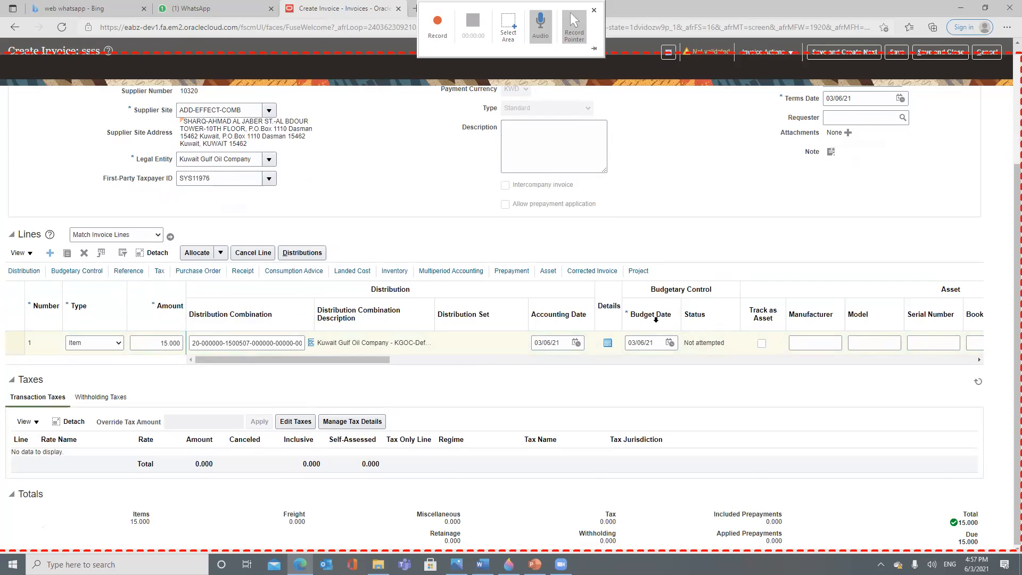
left_click_drag(359, 359, 255, 387)
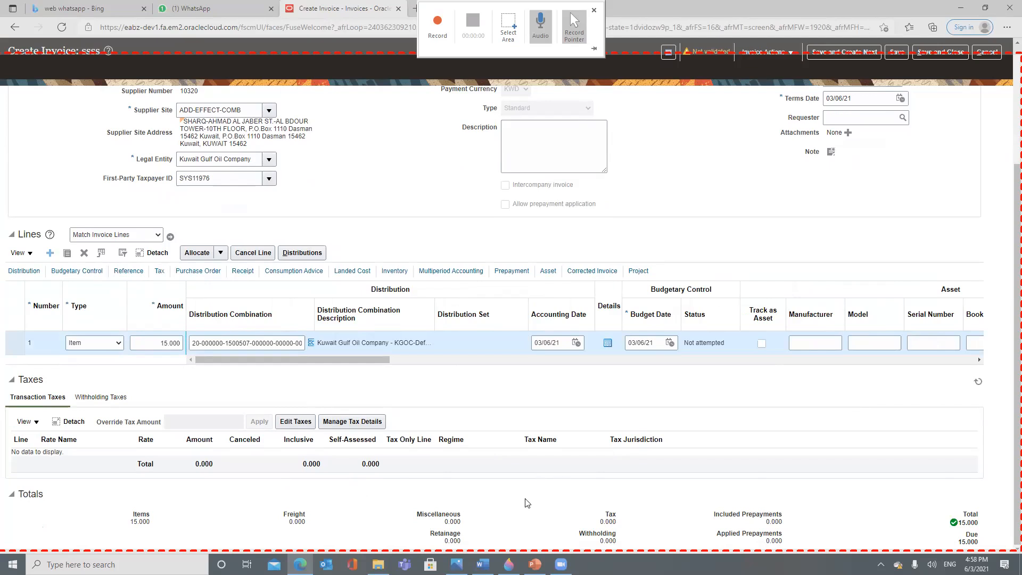
Step: Try to calculate tax for the invoice
left_click(790, 52)
left_click(788, 84)
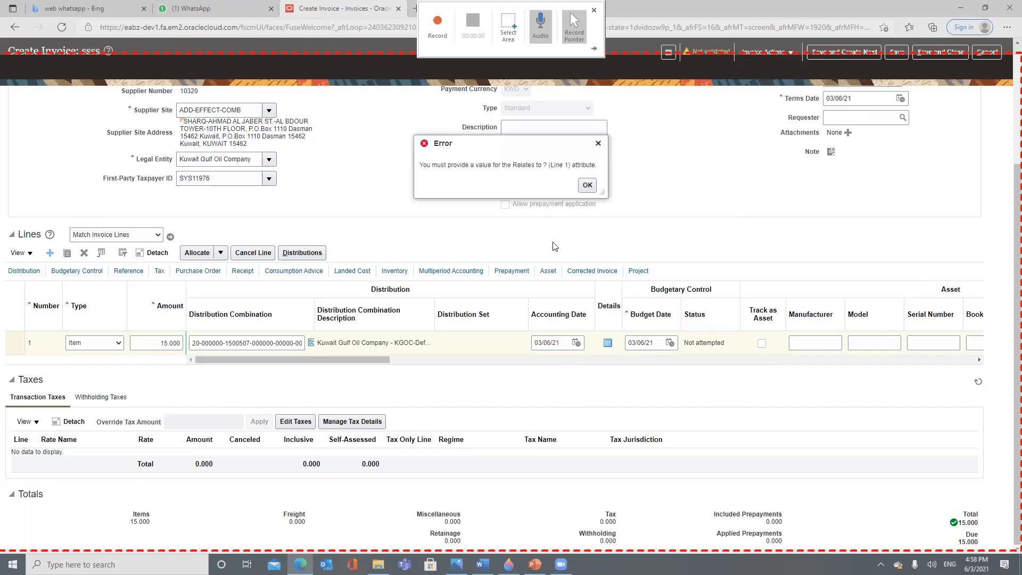
left_click(586, 185)
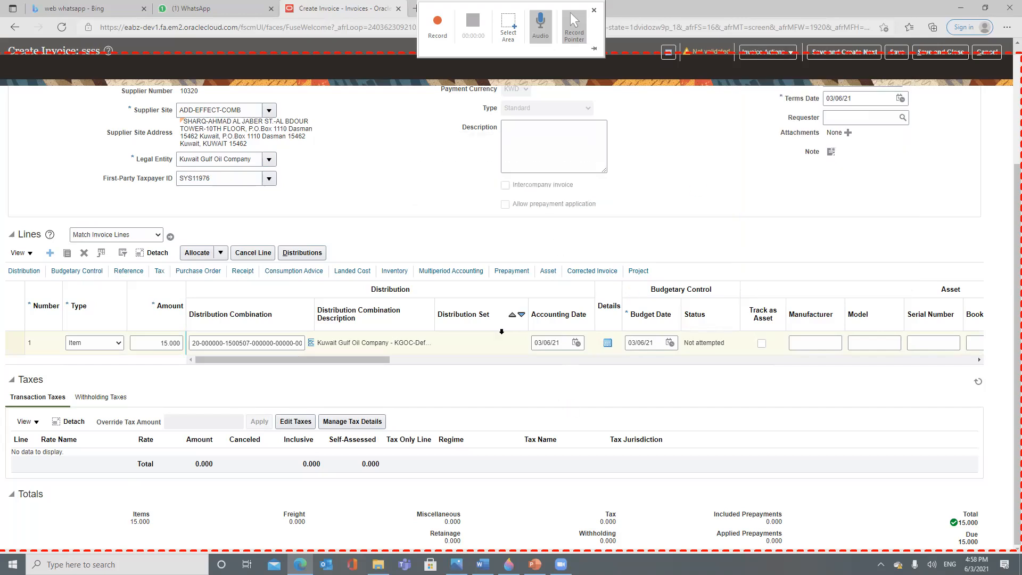
Step: Set Relates to ? to NA in the additional information of invoice line 1
left_click(608, 346)
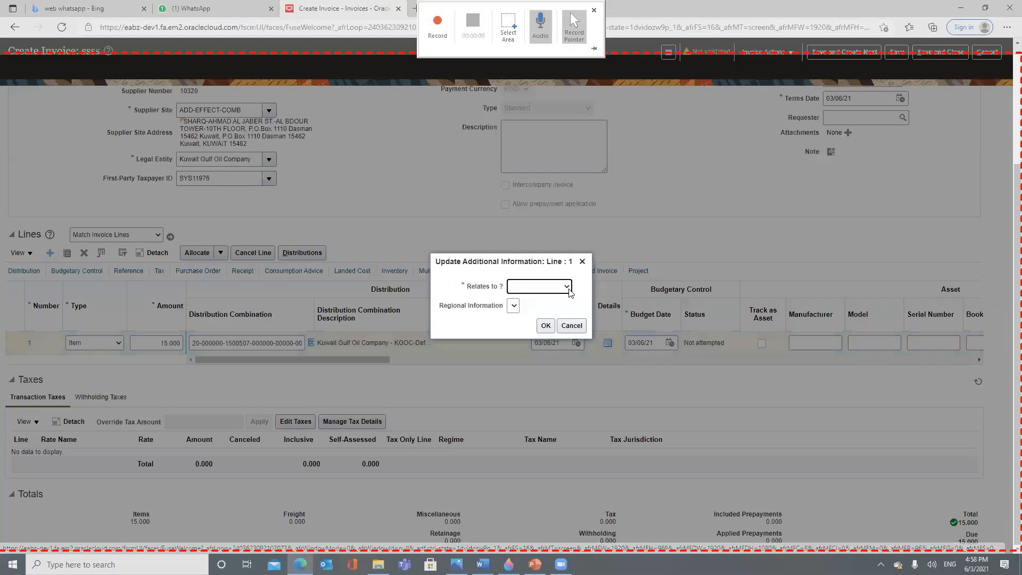
left_click(549, 286)
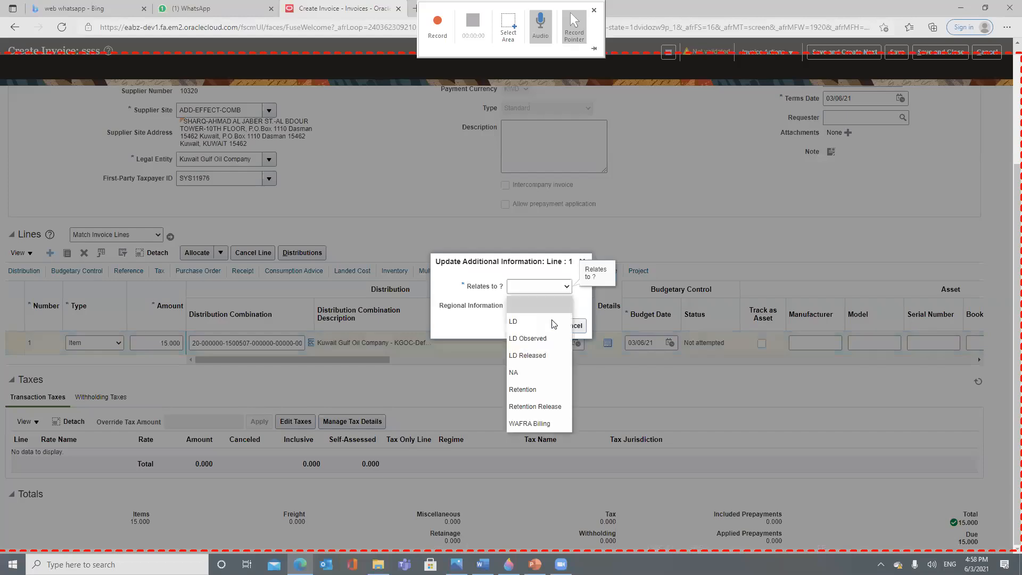
left_click(532, 372)
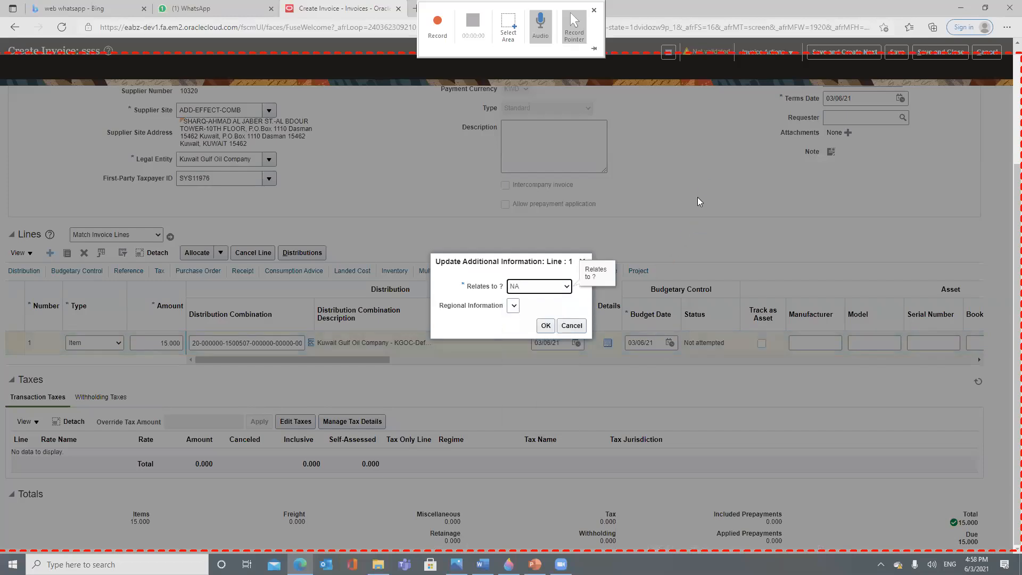
left_click(545, 325)
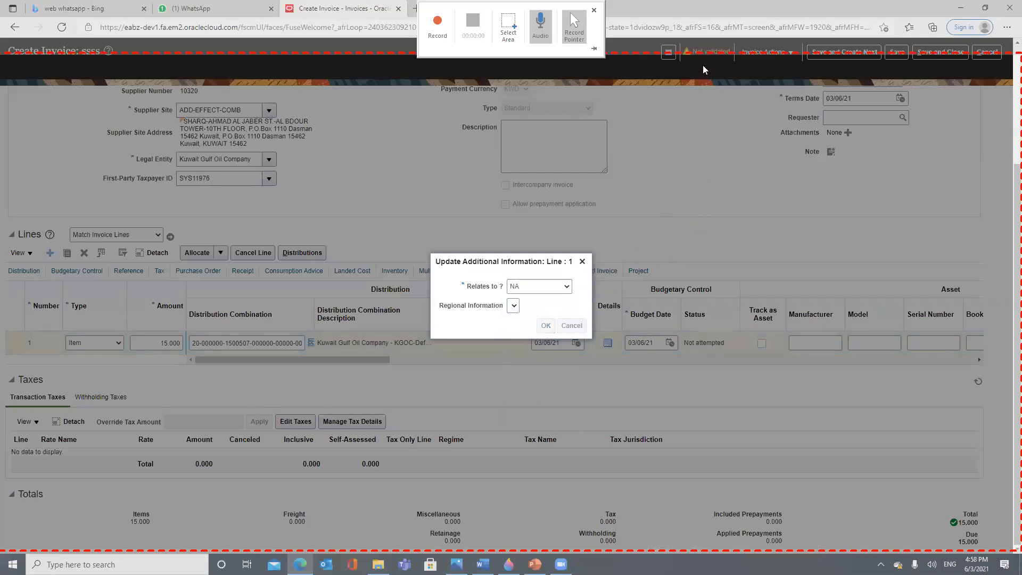
Step: Calculate the tax for the invoice and set the invoice header amount to 15.750 KWD
left_click(765, 52)
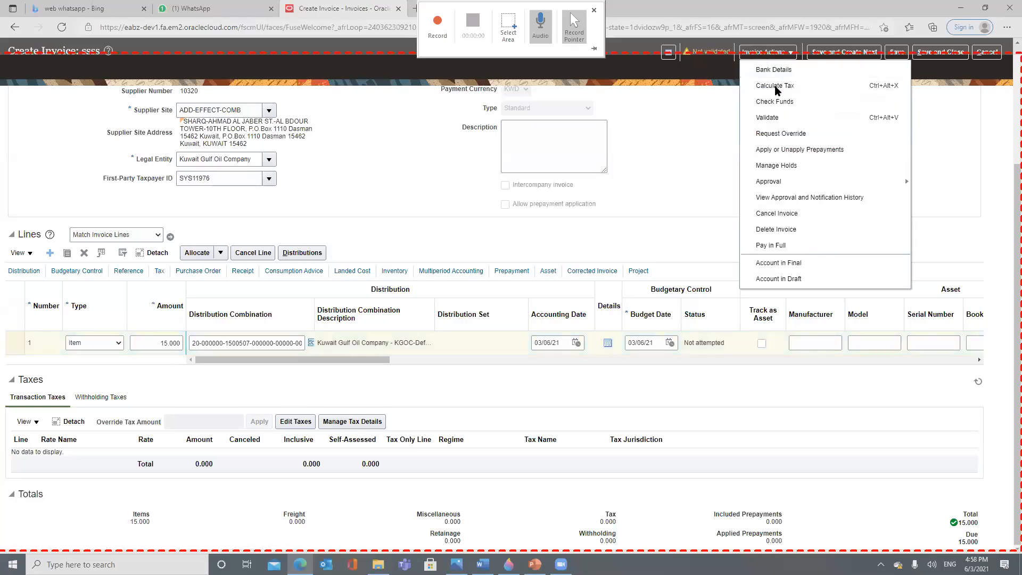
left_click(776, 85)
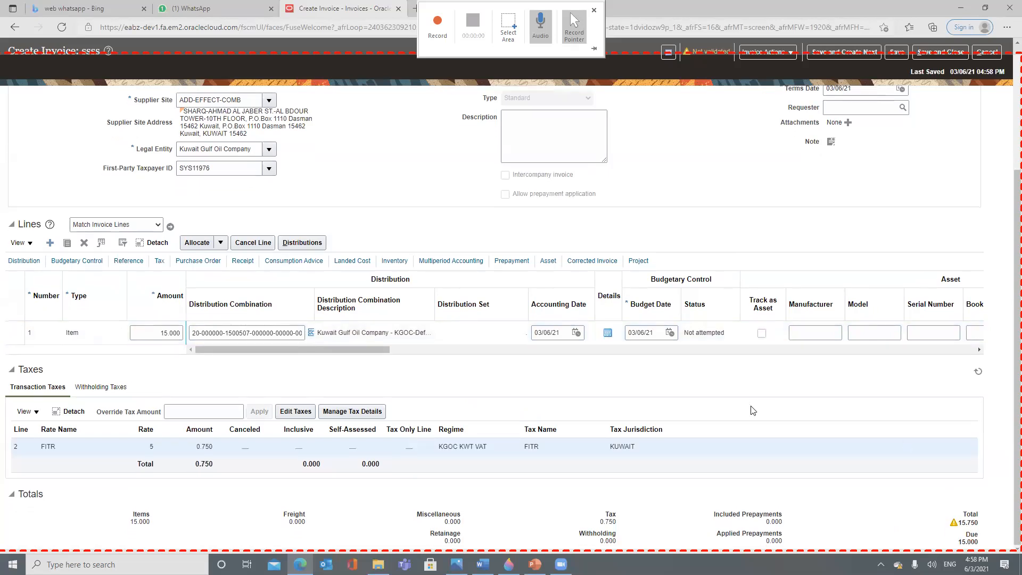
scroll(590, 229, "up", 3)
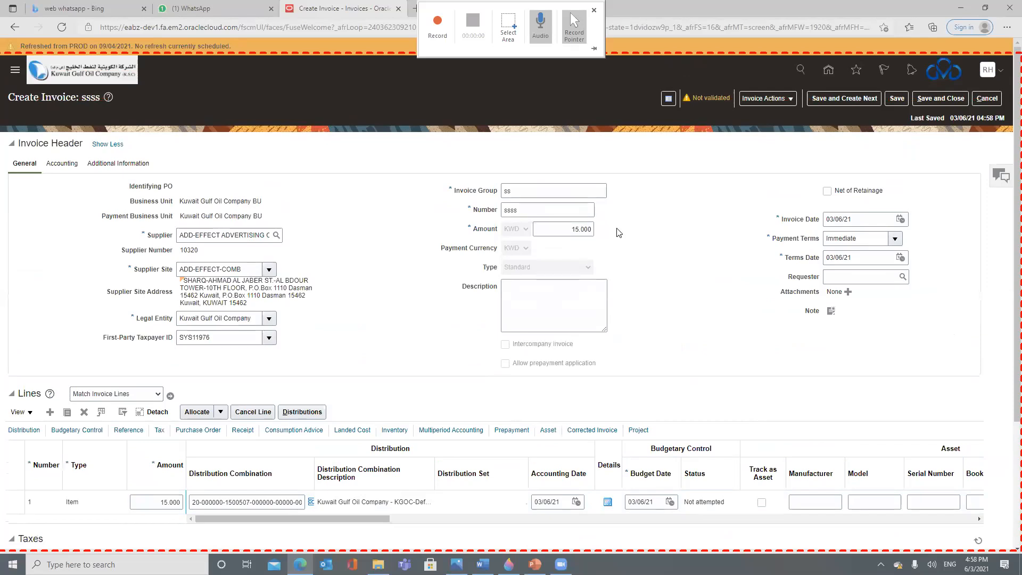
double_click(585, 228)
type("750")
key("Tab")
Step: Examine the distributions of all invoice lines, including the recoverable and nonrecoverable tax amounts, and leave without saving
left_click(302, 411)
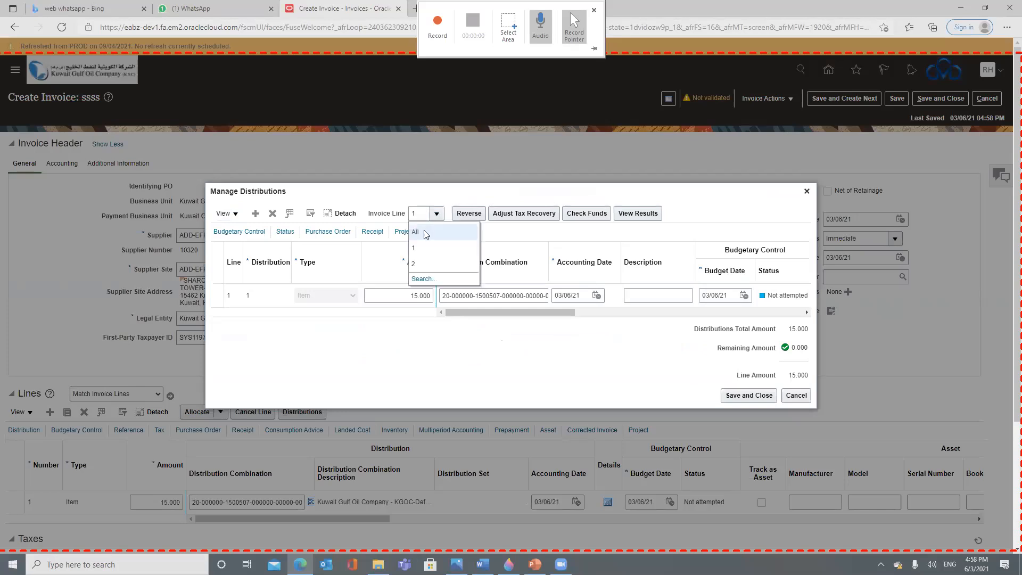
left_click(409, 374)
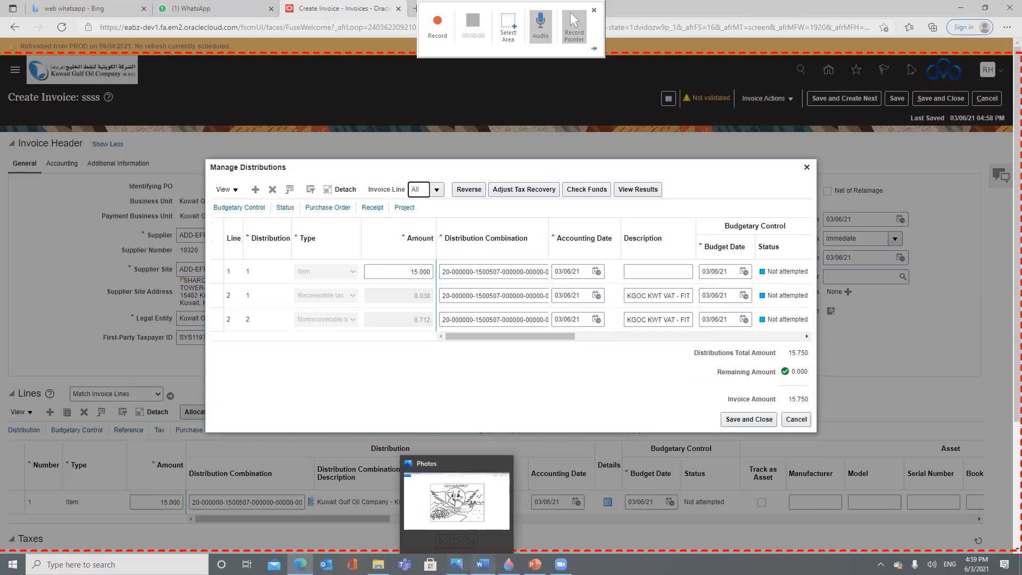
mouse_move(482, 564)
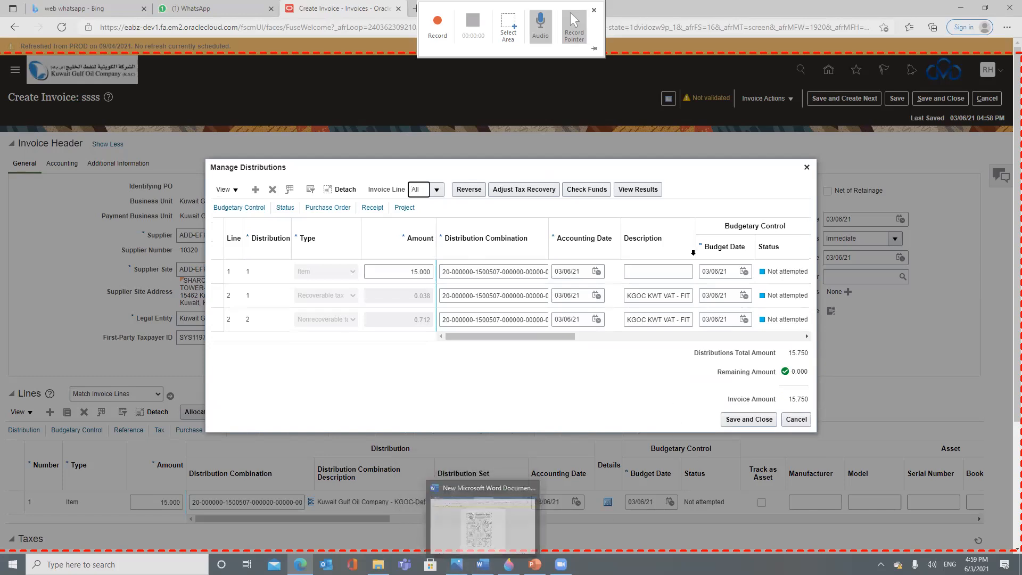
left_click(689, 296)
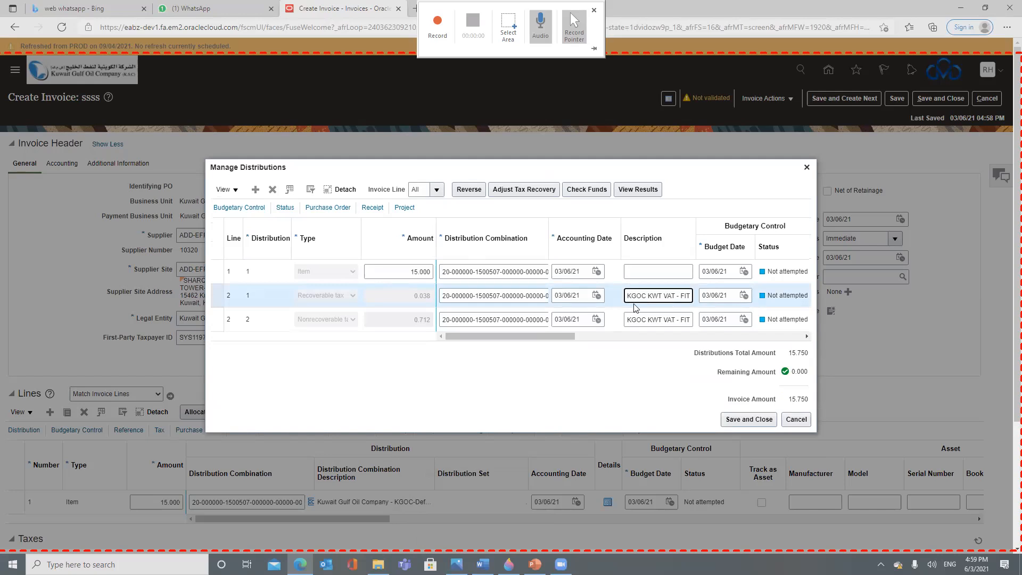
left_click_drag(410, 320, 431, 322)
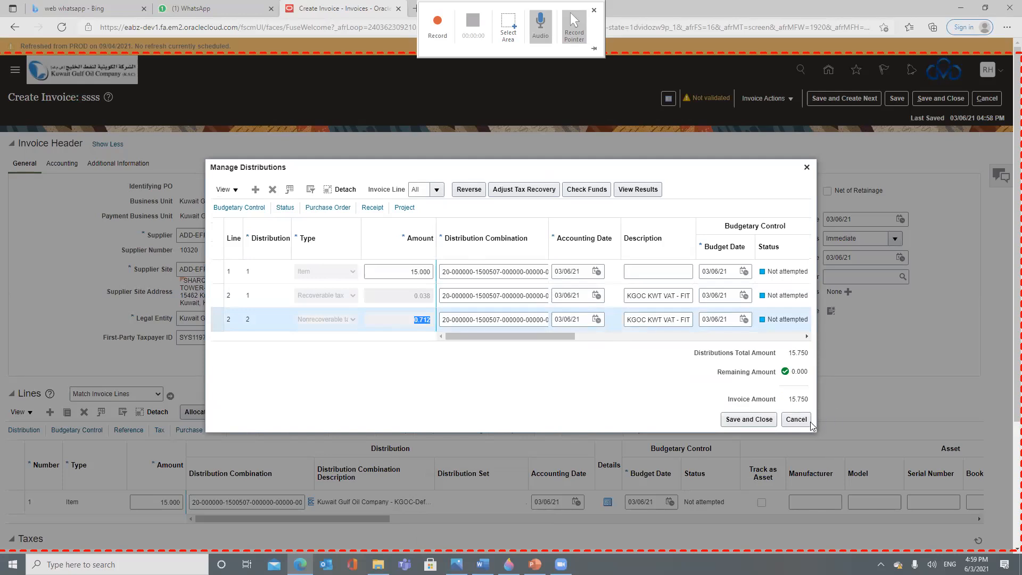
left_click(794, 420)
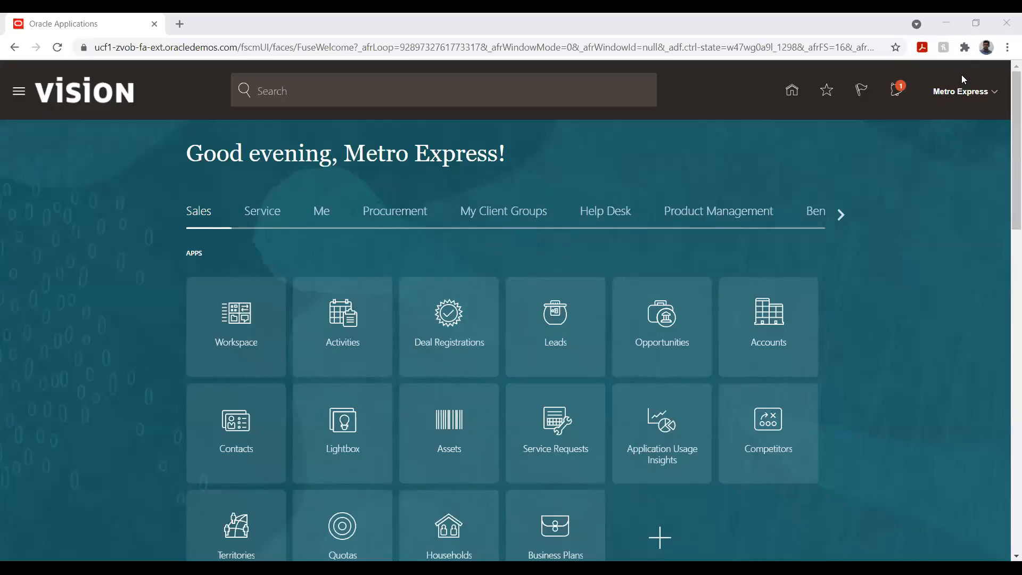
left_click(995, 93)
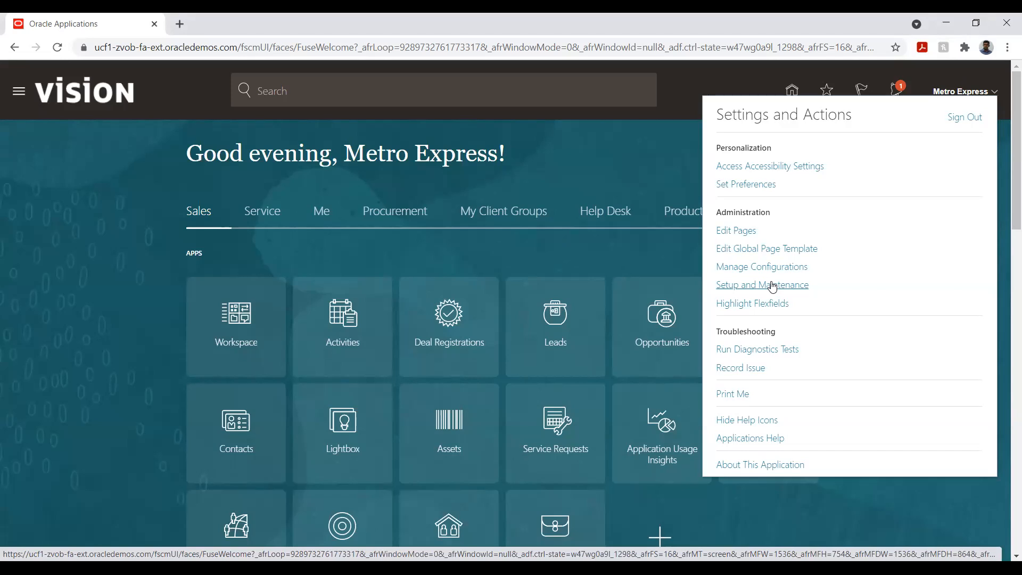
left_click(642, 159)
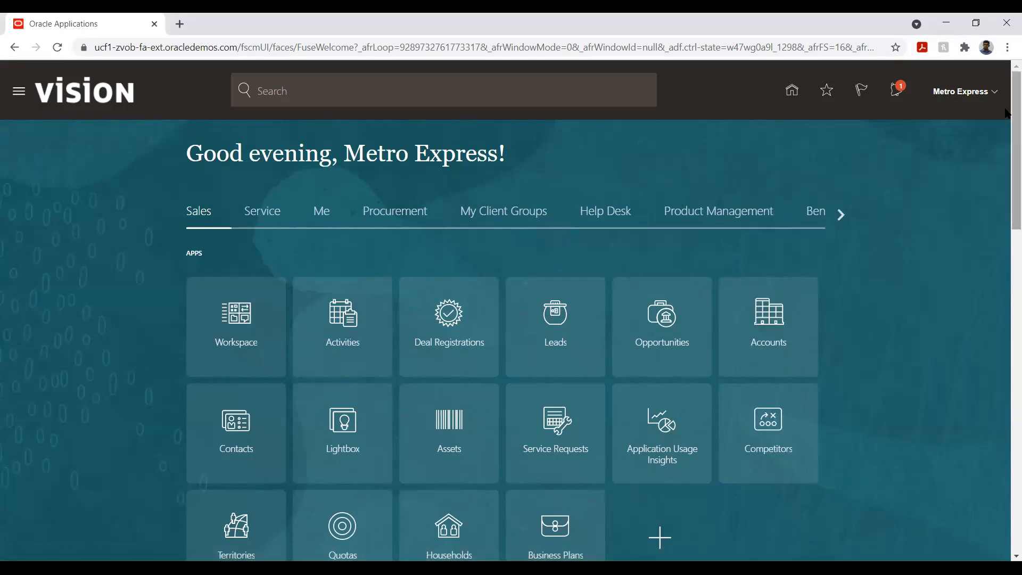
Step: Start creating a new invoice from the Payables invoices work area
left_click(841, 214)
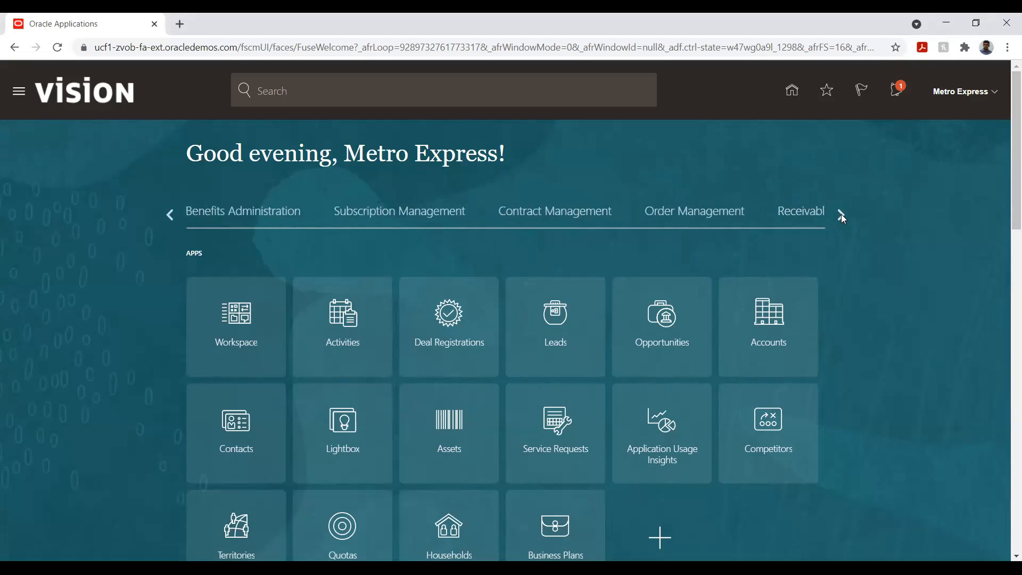
left_click(840, 214)
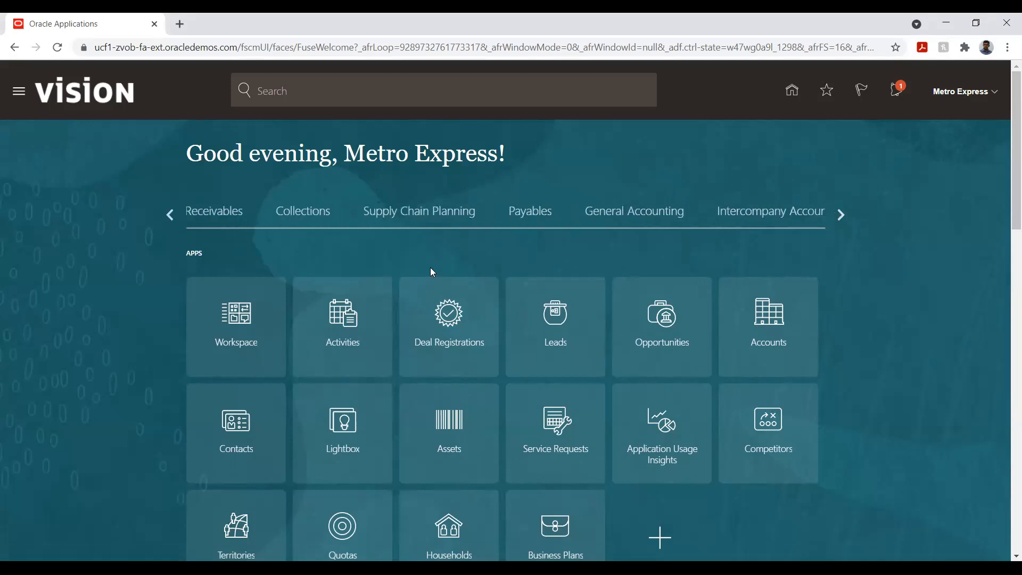
left_click(536, 212)
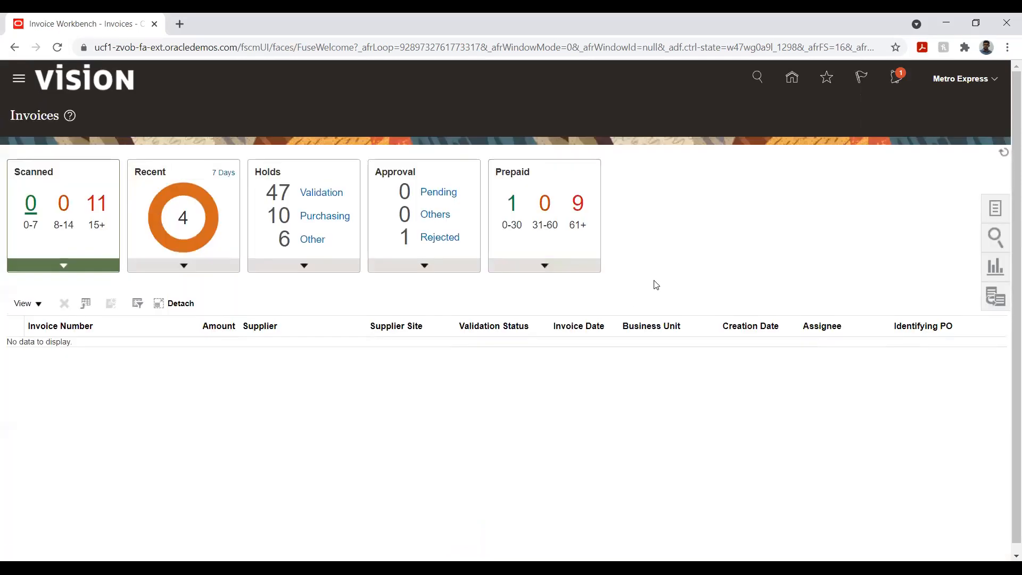
left_click(994, 209)
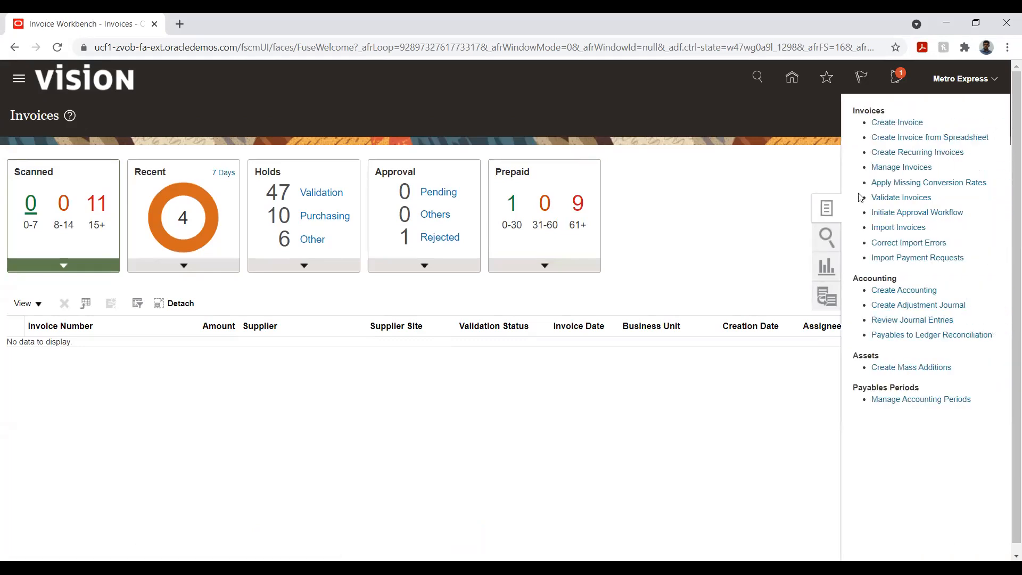
left_click(889, 124)
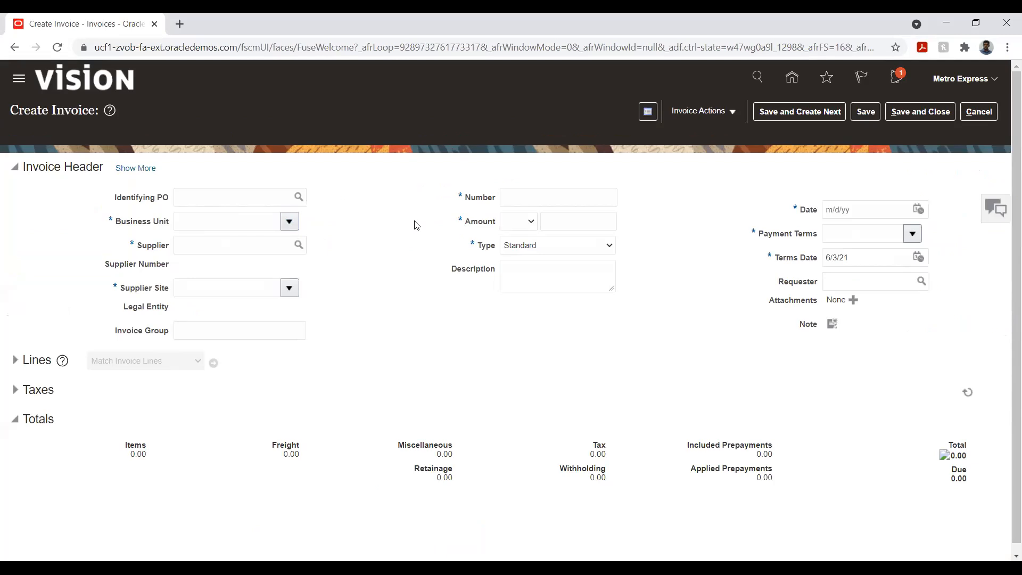
Step: Set the invoice's business unit to Metro Express Mauritius Business Unit and the supplier to ME_Vendor
left_click(289, 222)
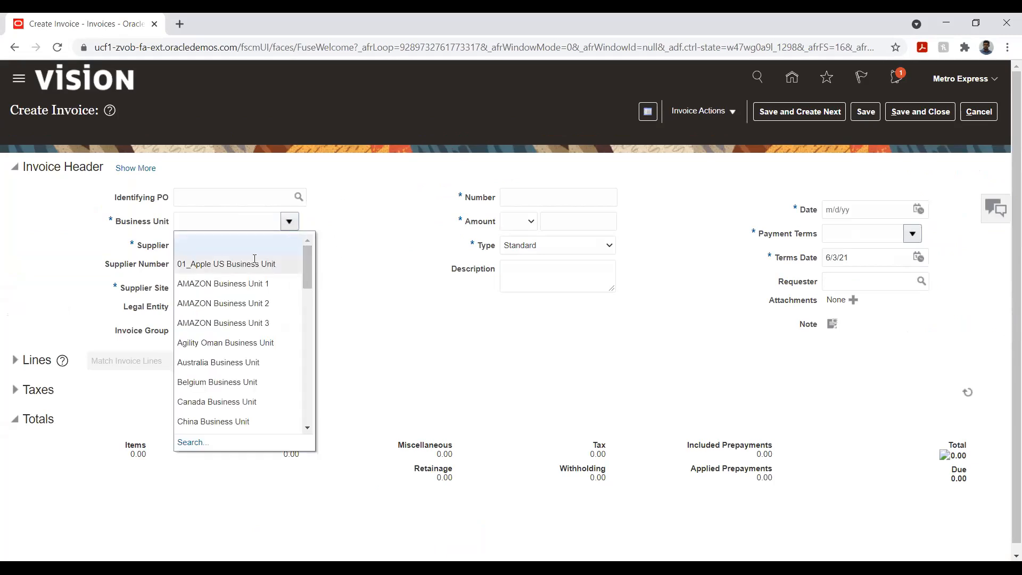
left_click(214, 223)
type("Met")
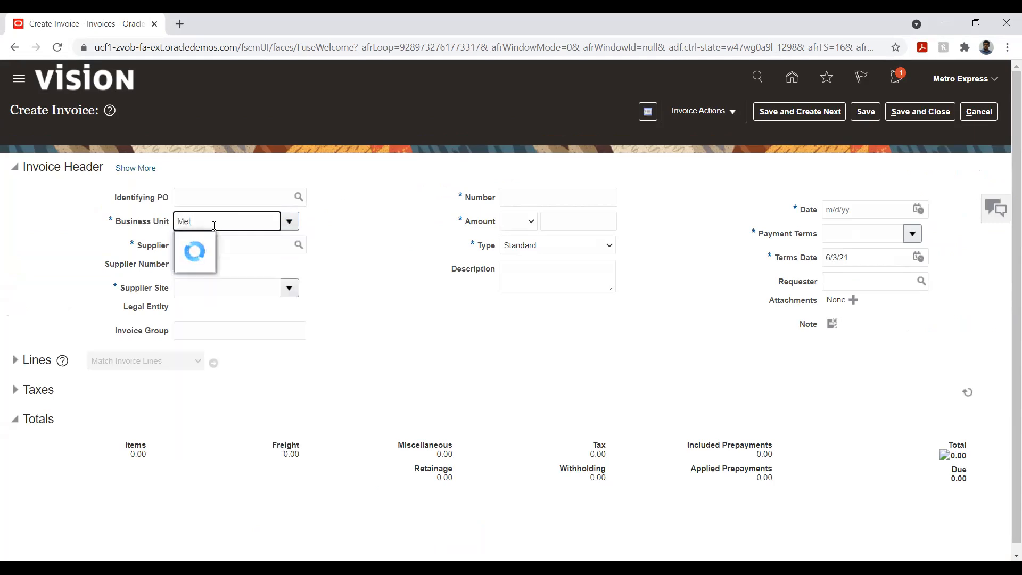
left_click(211, 243)
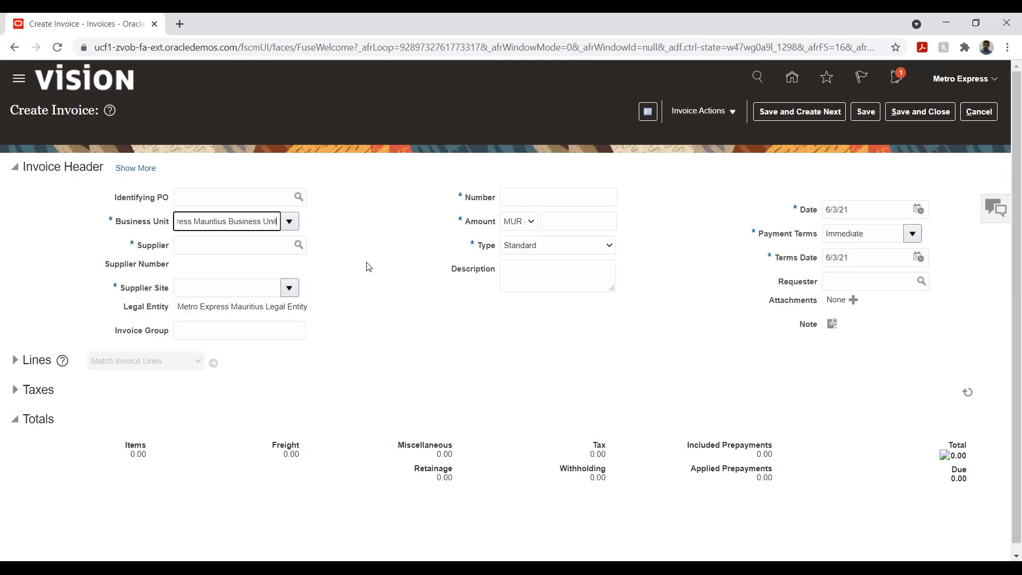
left_click(258, 246)
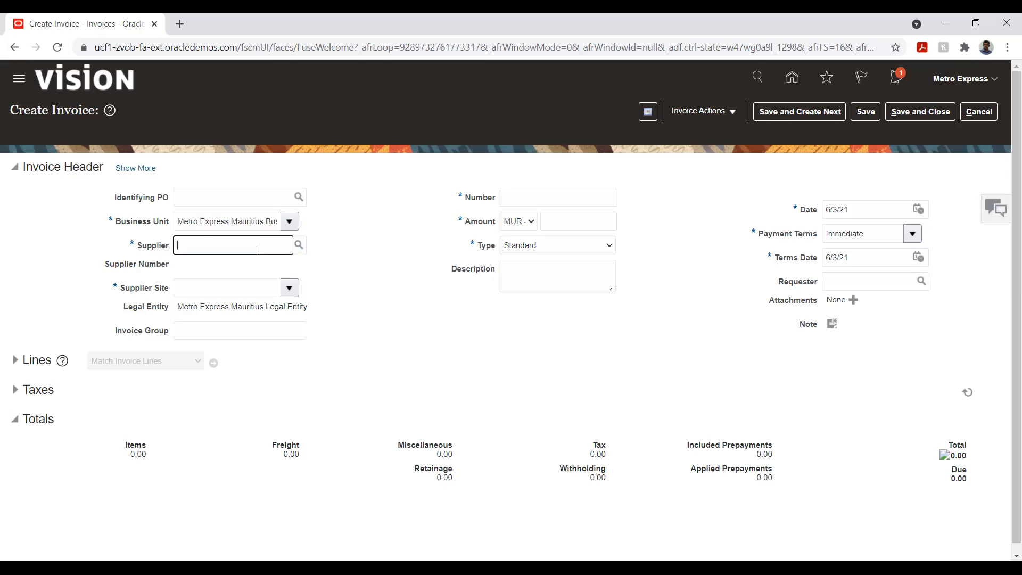
type("ME_Vendor")
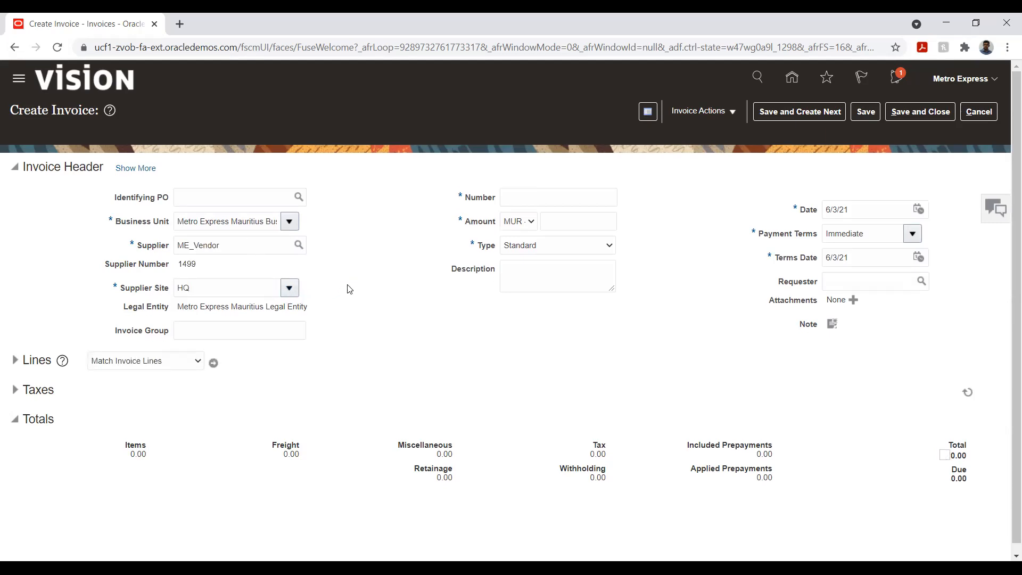
Step: Enter invoice number 8542 and an invoice amount of 9,000.00 MUR in the header
left_click(553, 196)
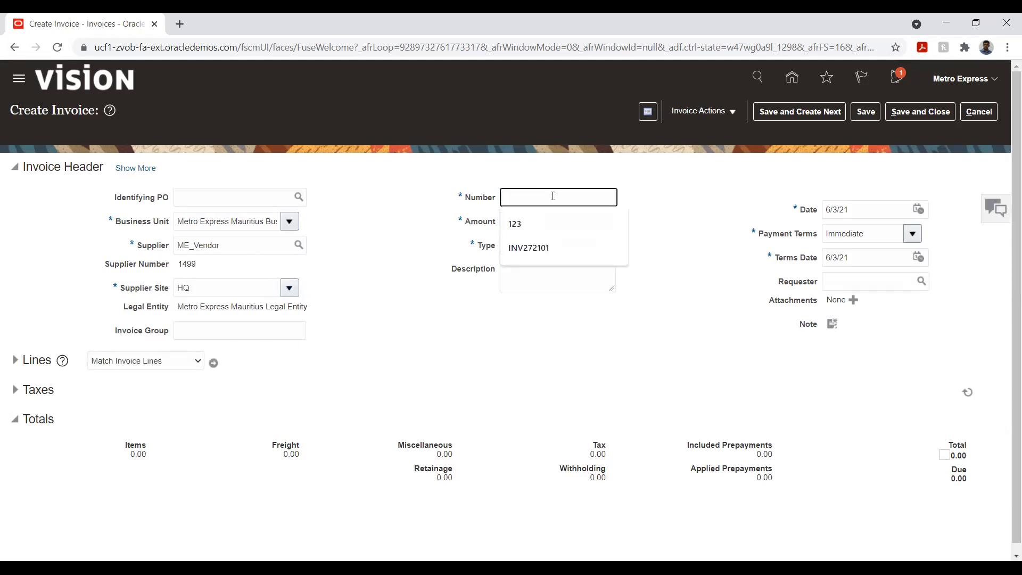
type("8542")
key("Tab")
key("Tab")
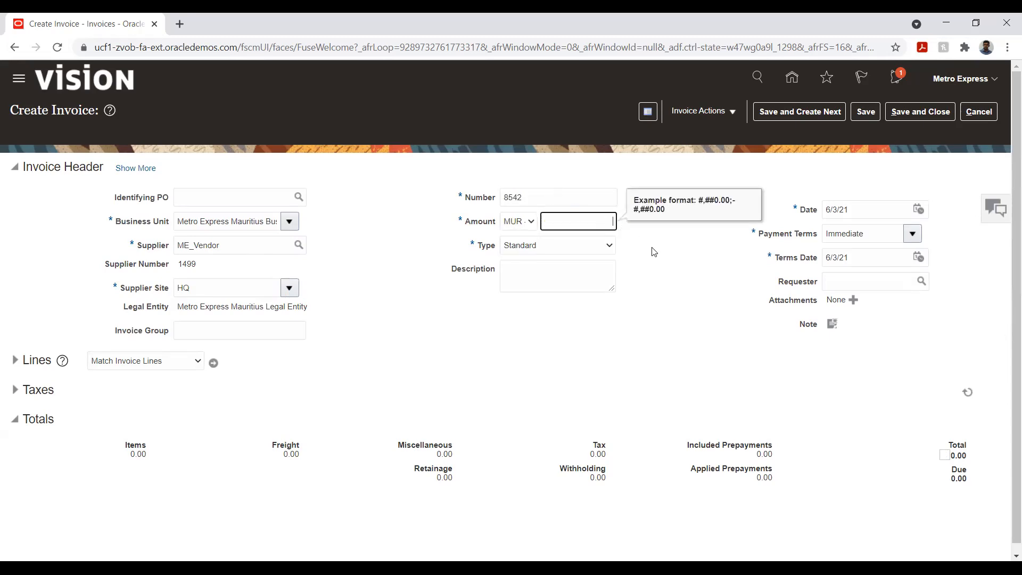
left_click(654, 252)
left_click(583, 224)
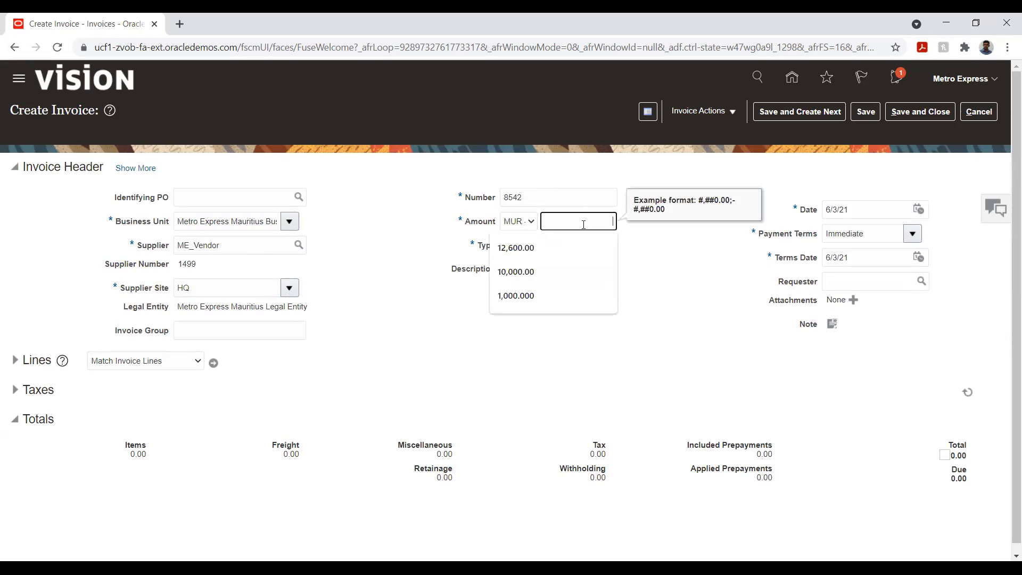
type("6000")
key("Tab")
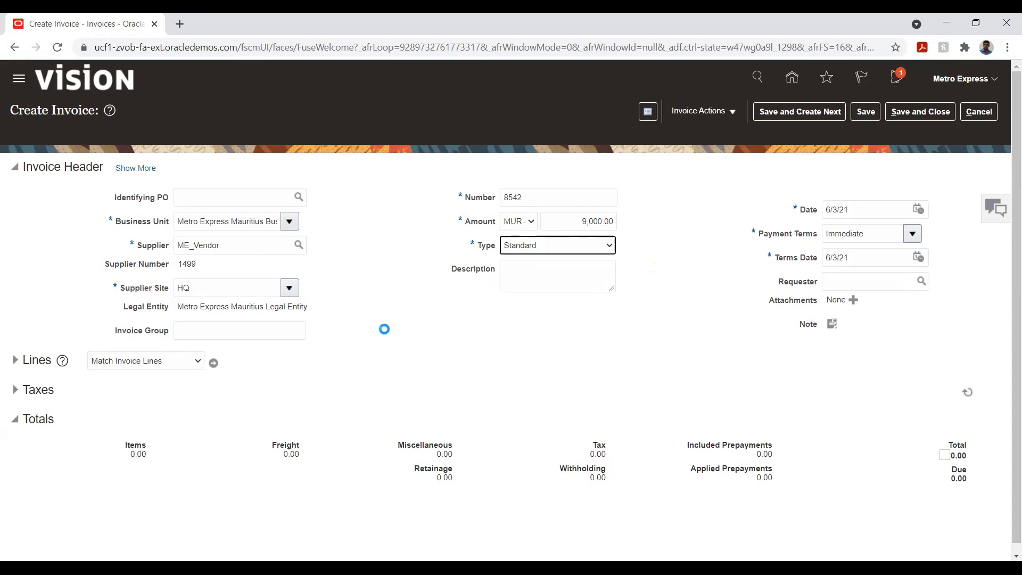
Step: Set the accounting date to 4/7/21 in the expanded invoice header and return to the general header details
left_click(135, 173)
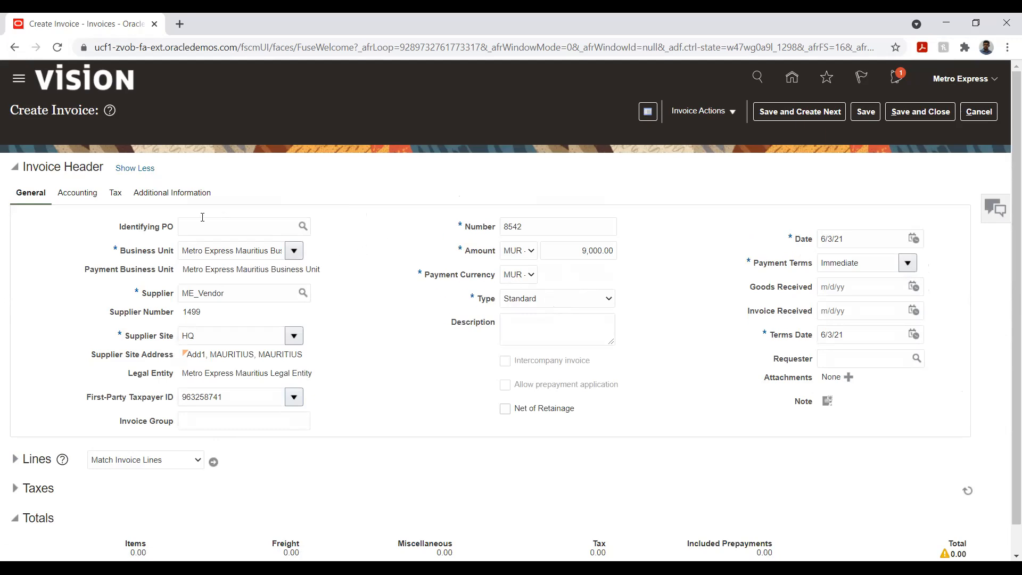
left_click(74, 197)
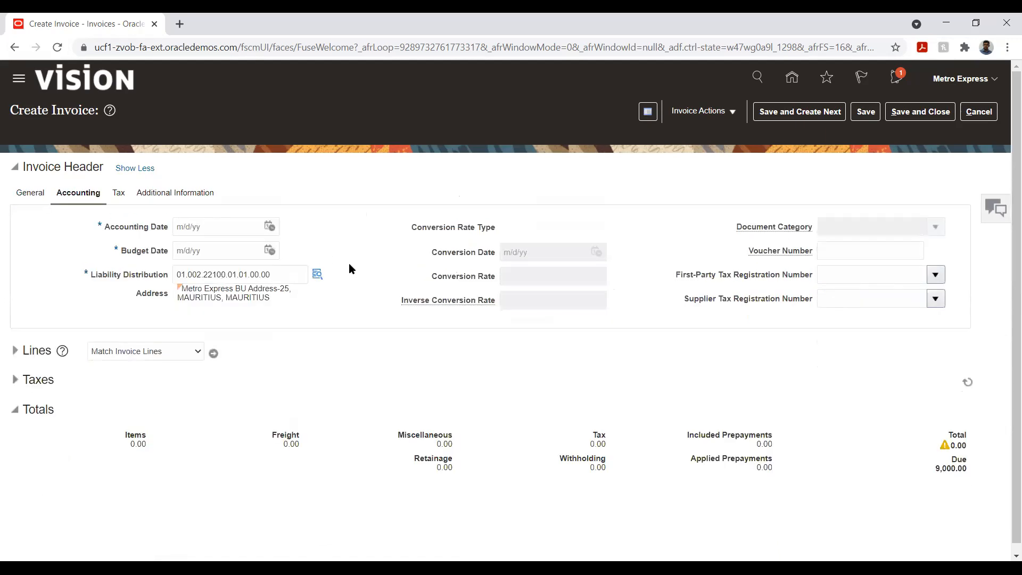
left_click(270, 227)
left_click(325, 248)
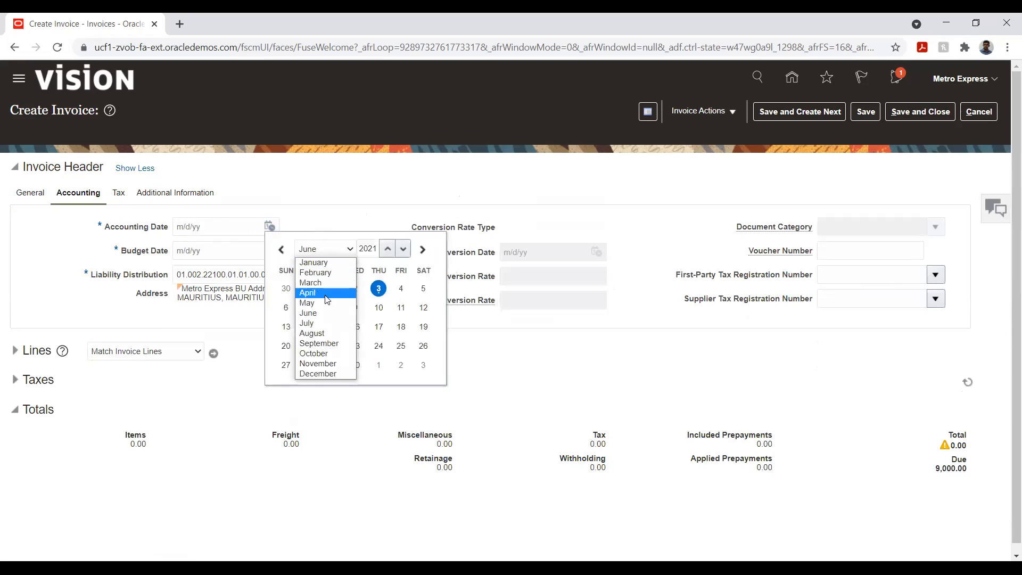
left_click(328, 293)
left_click(355, 307)
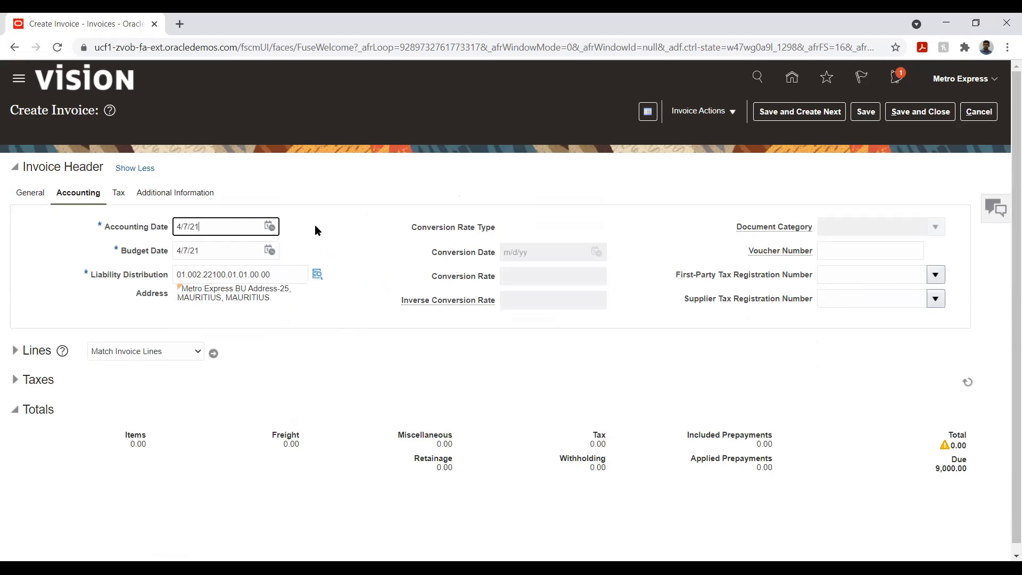
left_click(28, 195)
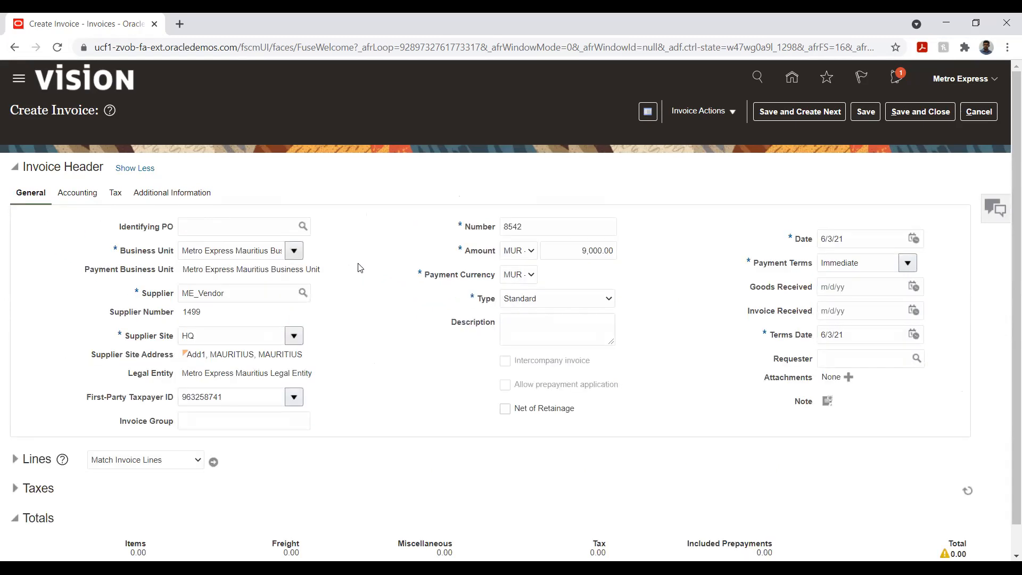
Step: Enter an amount of 9,000.00 for item line 1 of the invoice
scroll(244, 402, "down", 1)
left_click(14, 429)
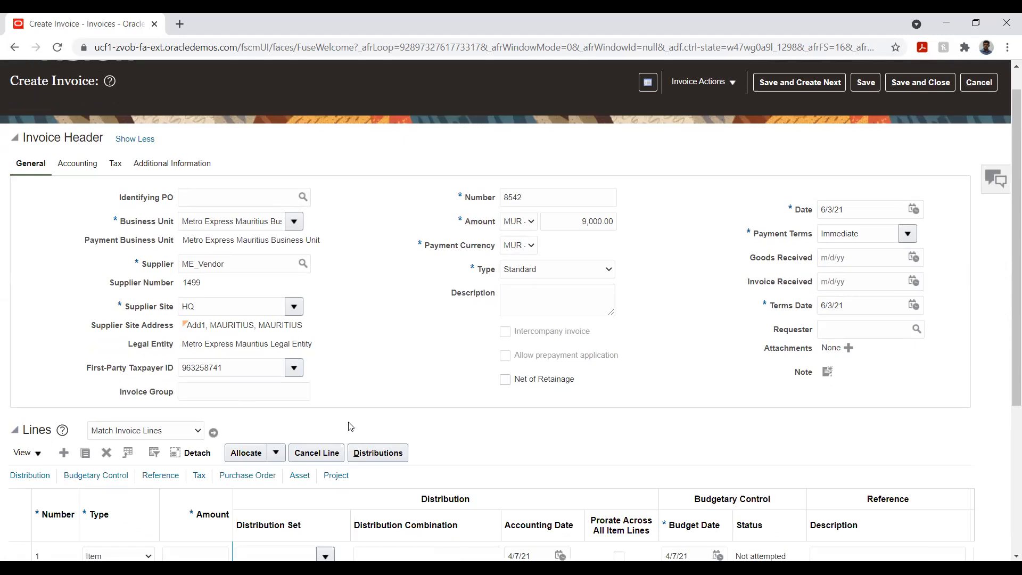
scroll(202, 392, "down", 4)
left_click(221, 322)
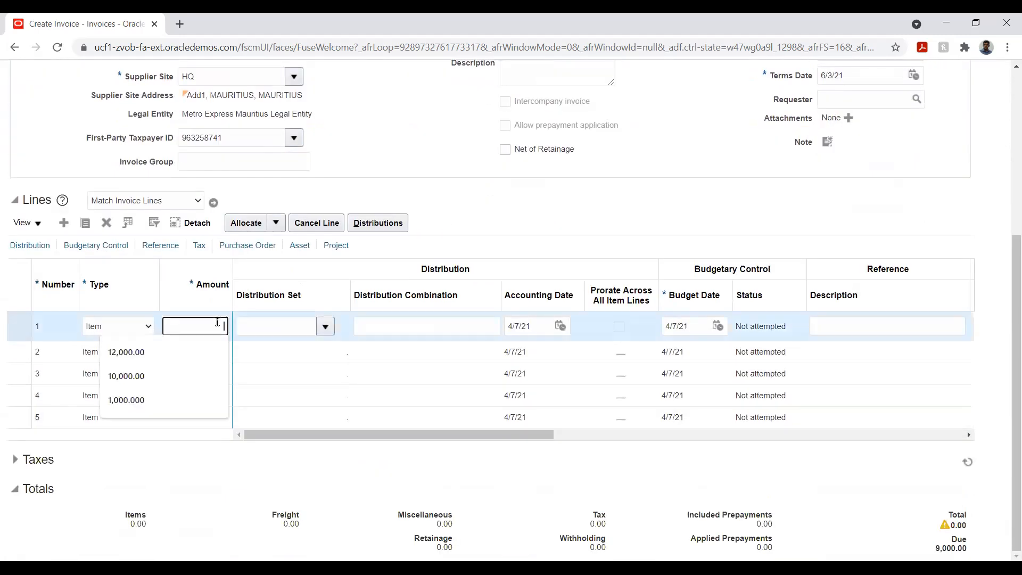
type("9000")
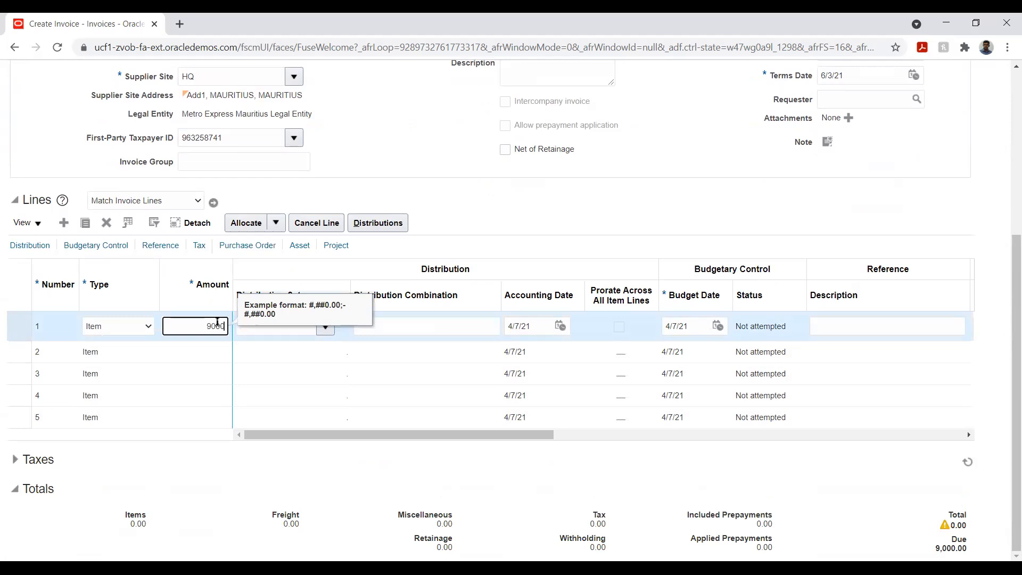
key("Tab")
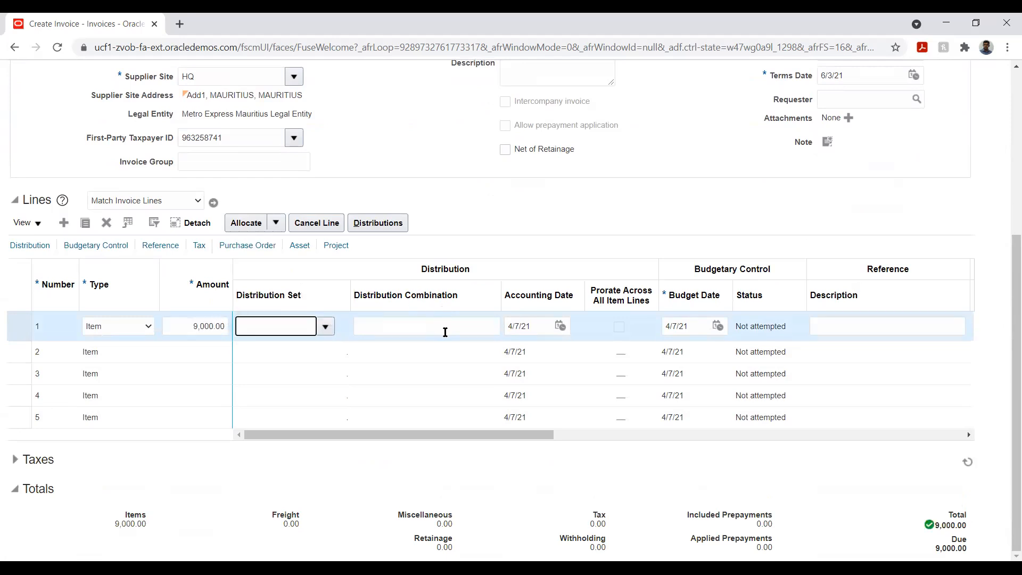
Step: Set the tax classification of invoice line 1 to VAT-PITR
left_click(199, 246)
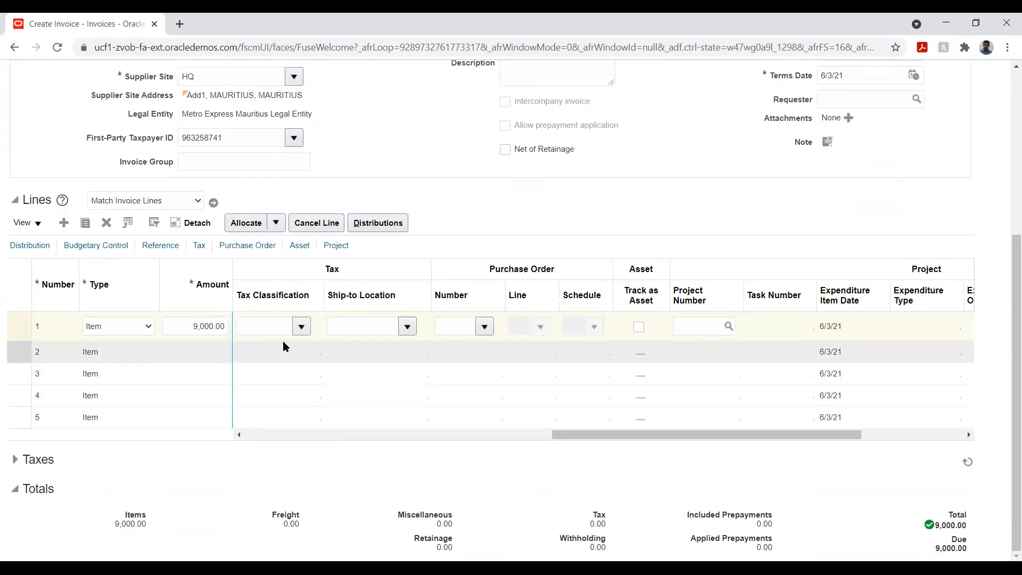
left_click(300, 327)
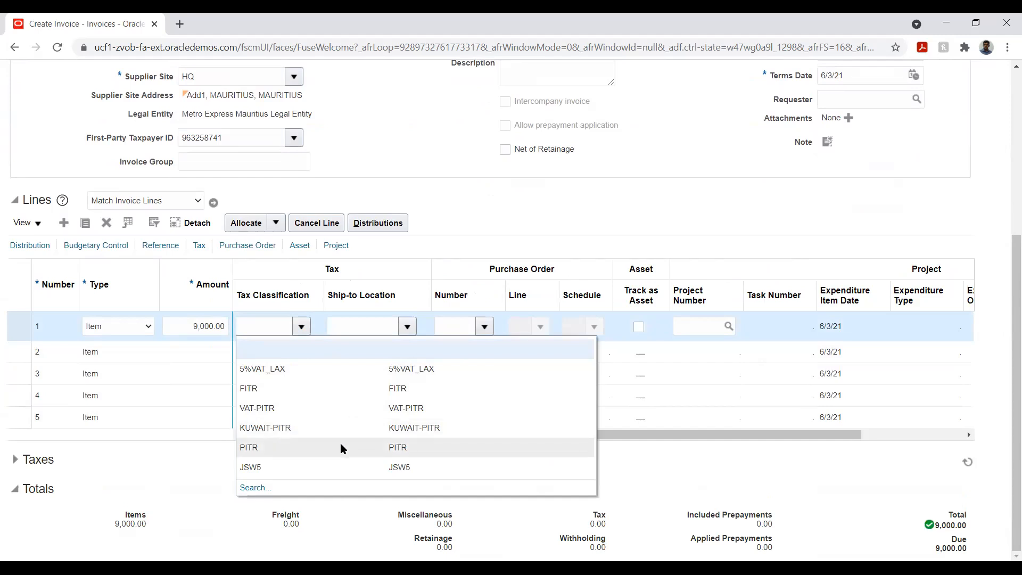
left_click(349, 408)
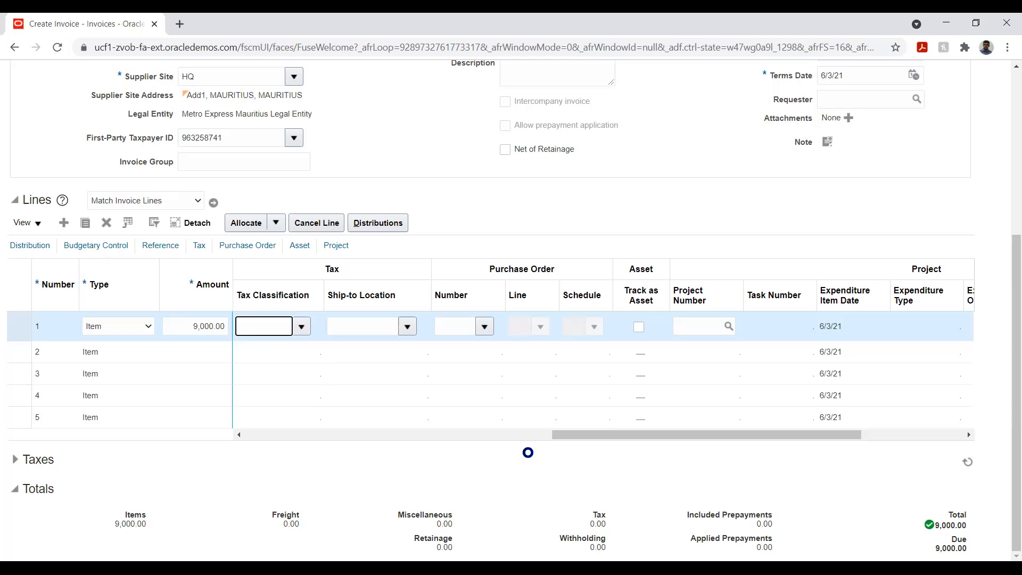
type("VAT-PITR")
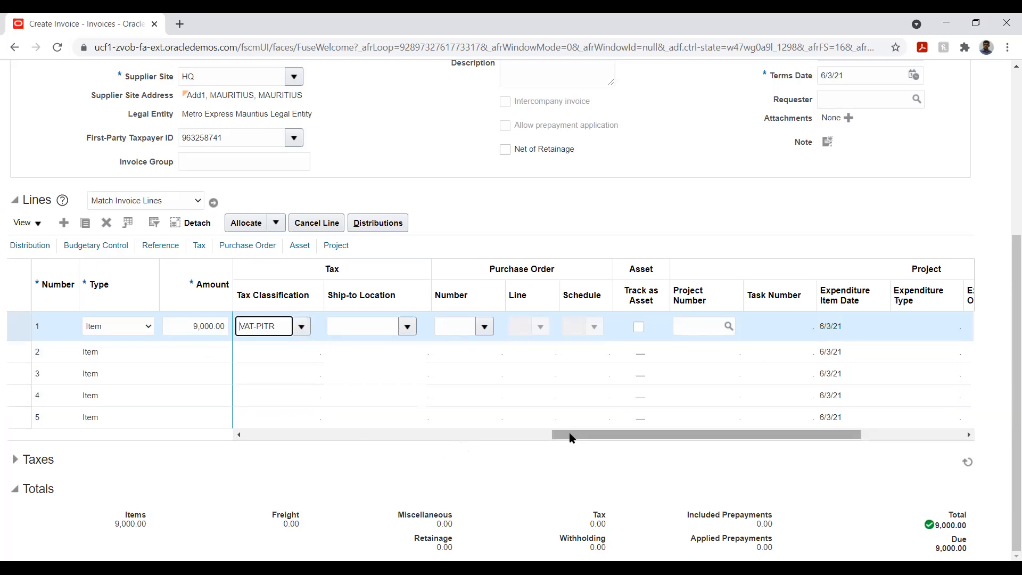
left_click_drag(569, 437, 409, 432)
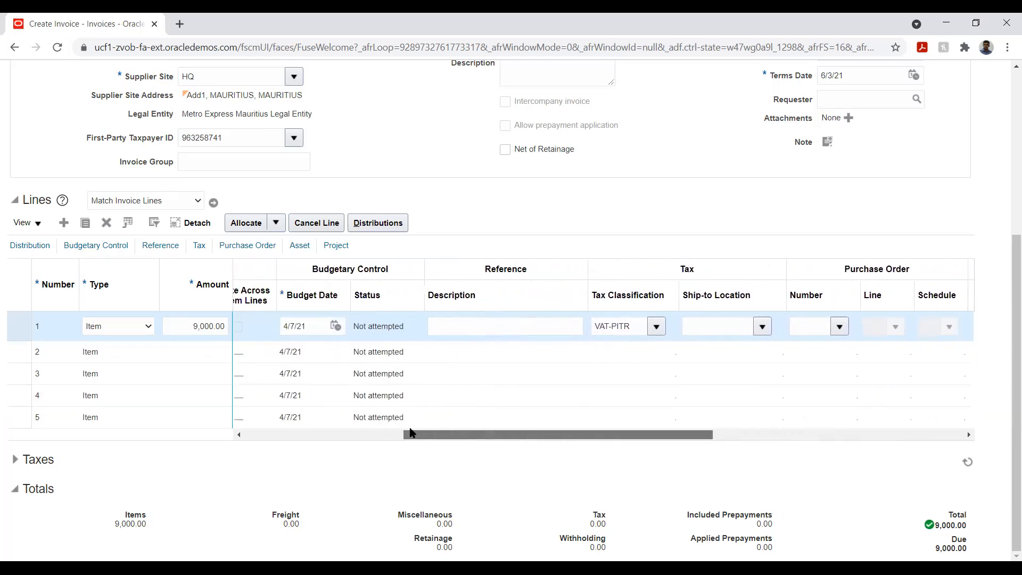
left_click(486, 325)
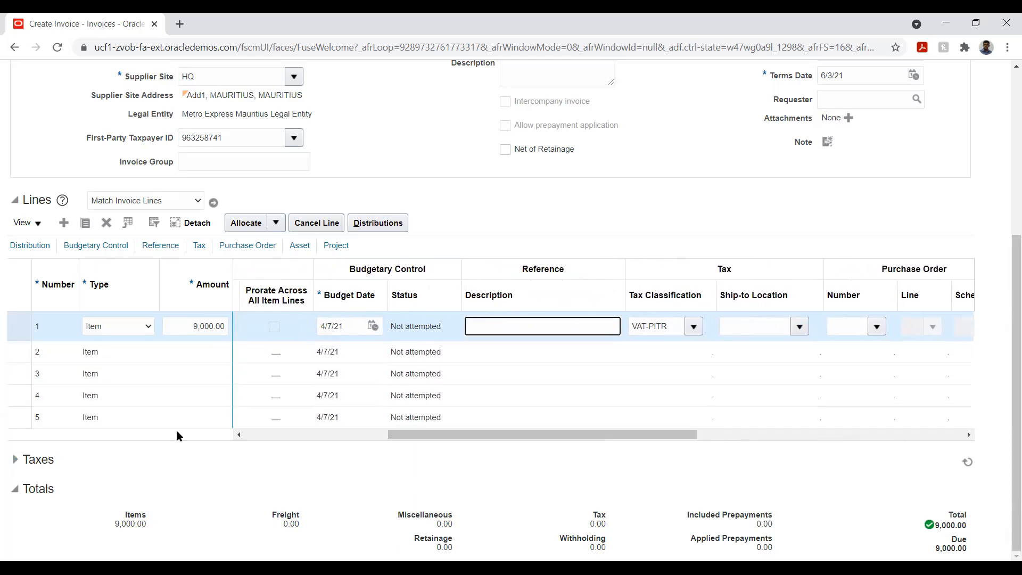
Step: Save the invoice and review its header and line
left_click_drag(1013, 290, 1005, 69)
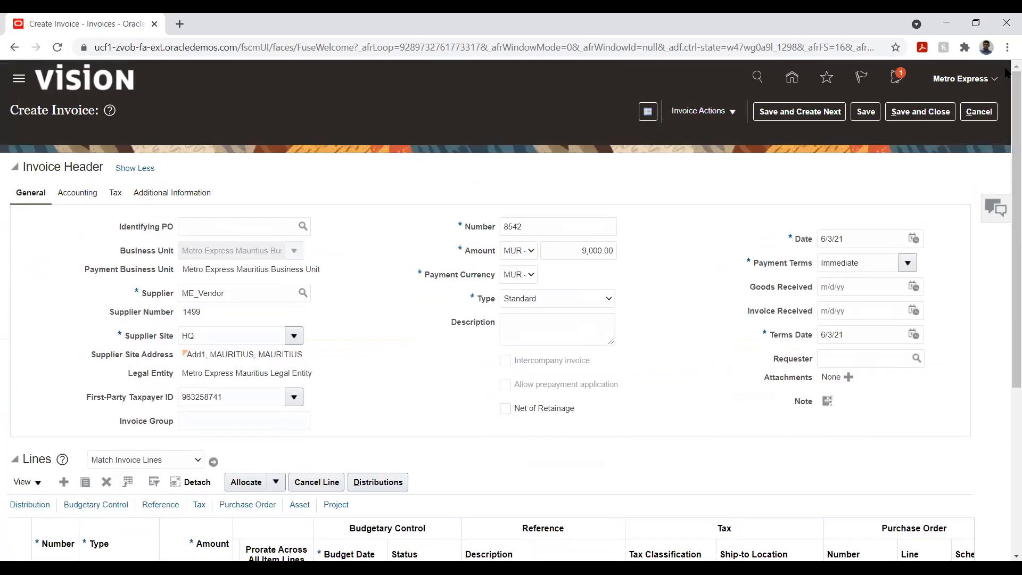
left_click(868, 112)
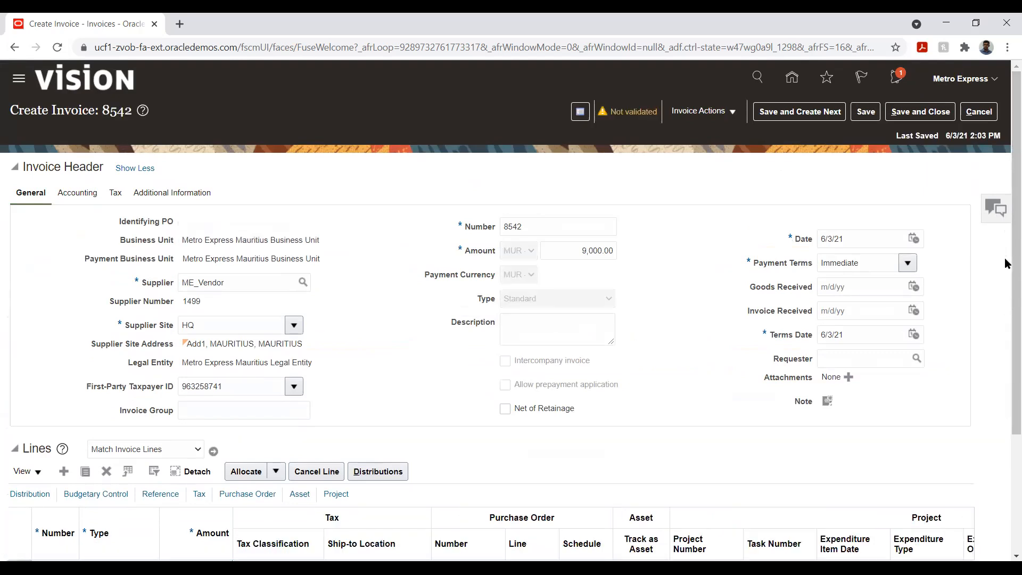
scroll(1005, 261, "down", 3)
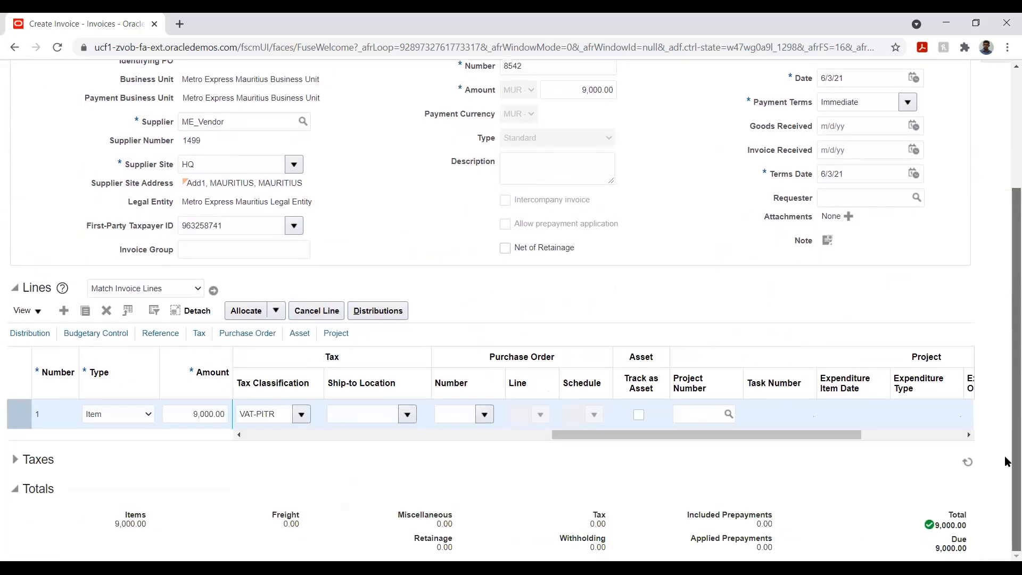
scroll(1005, 461, "up", 3)
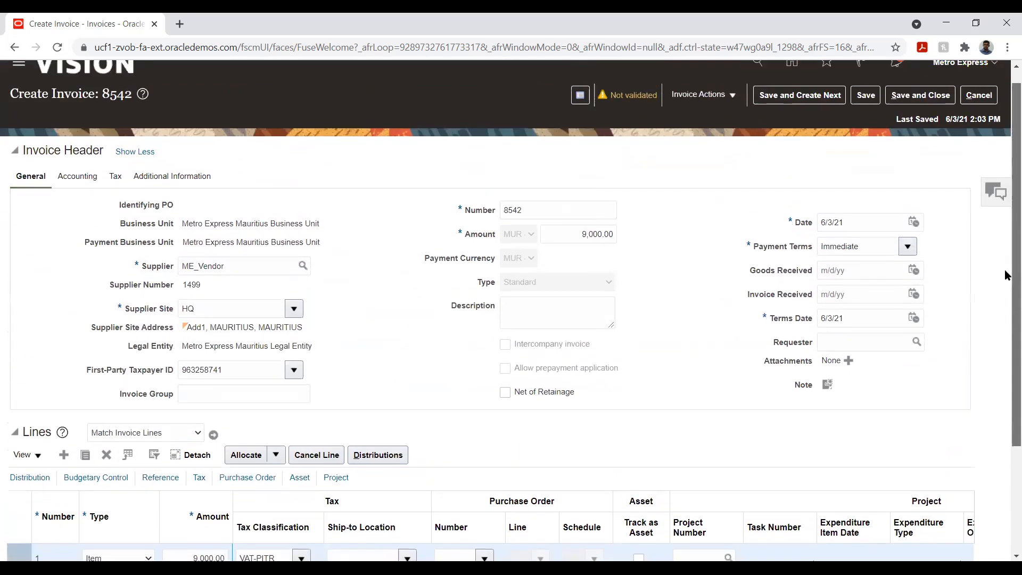
Step: Calculate tax on the invoice and expand its taxes section to check the transaction taxes
left_click(723, 95)
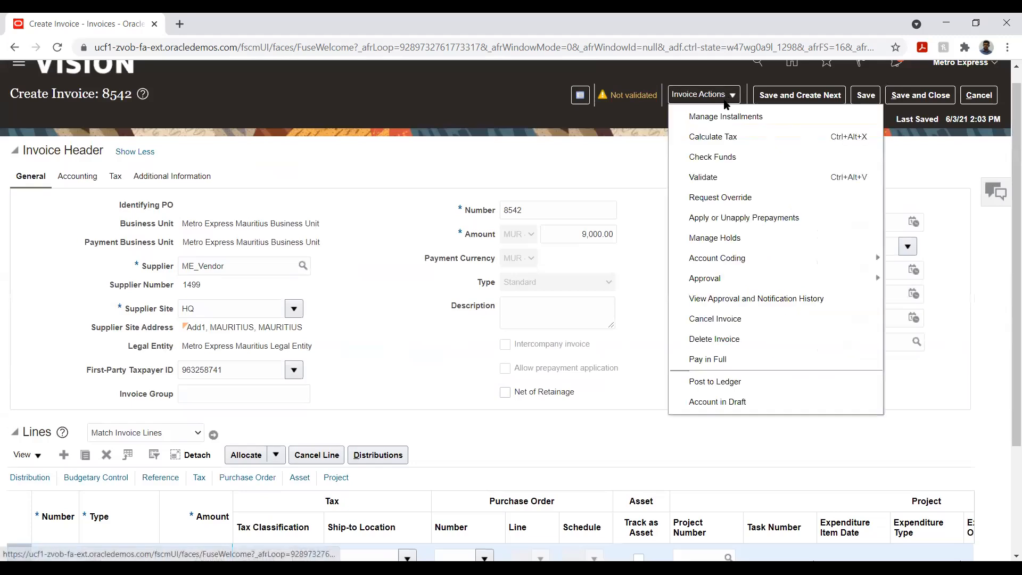
left_click(727, 136)
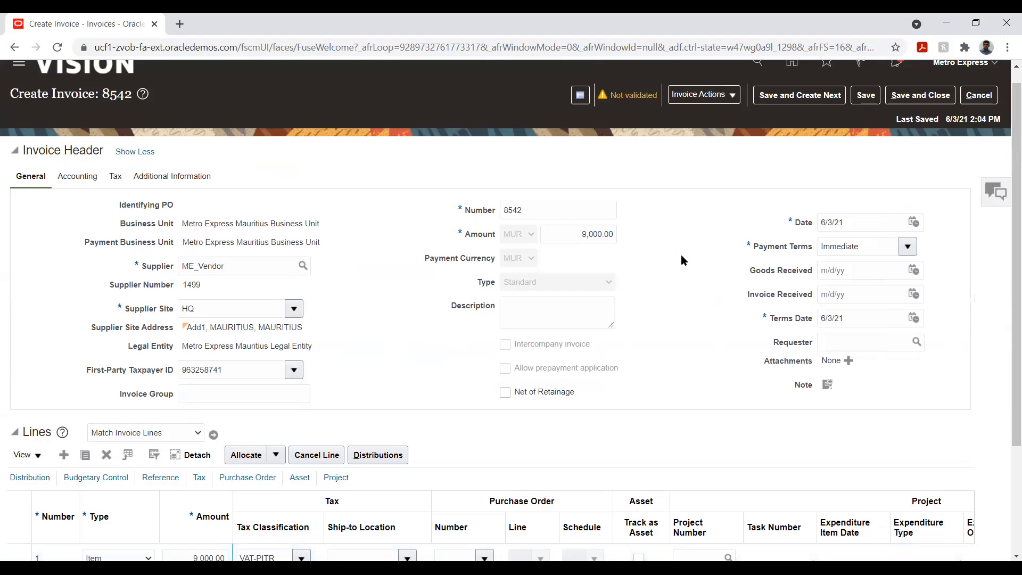
scroll(991, 403, "down", 3)
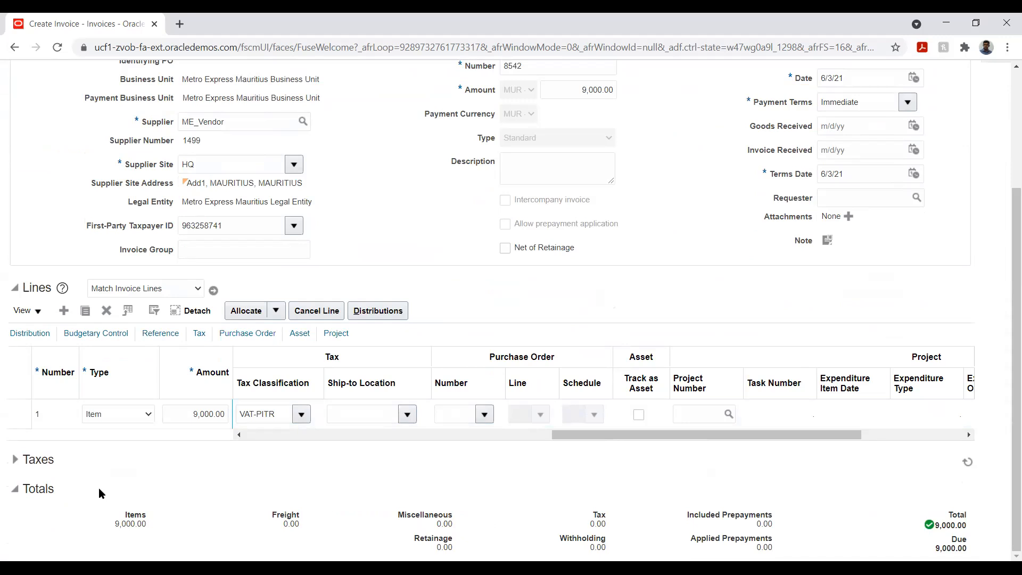
left_click(12, 461)
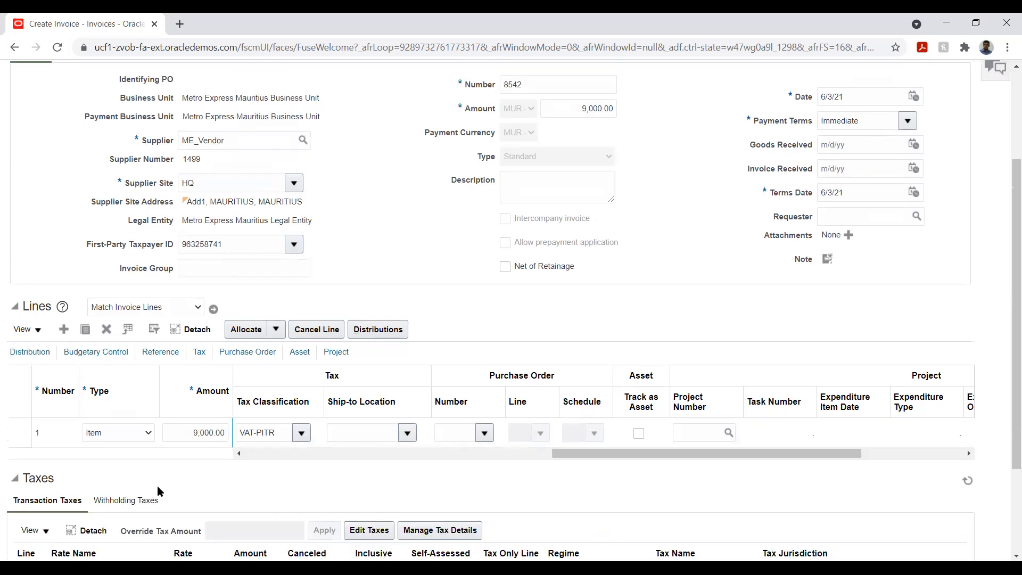
scroll(166, 472, "down", 3)
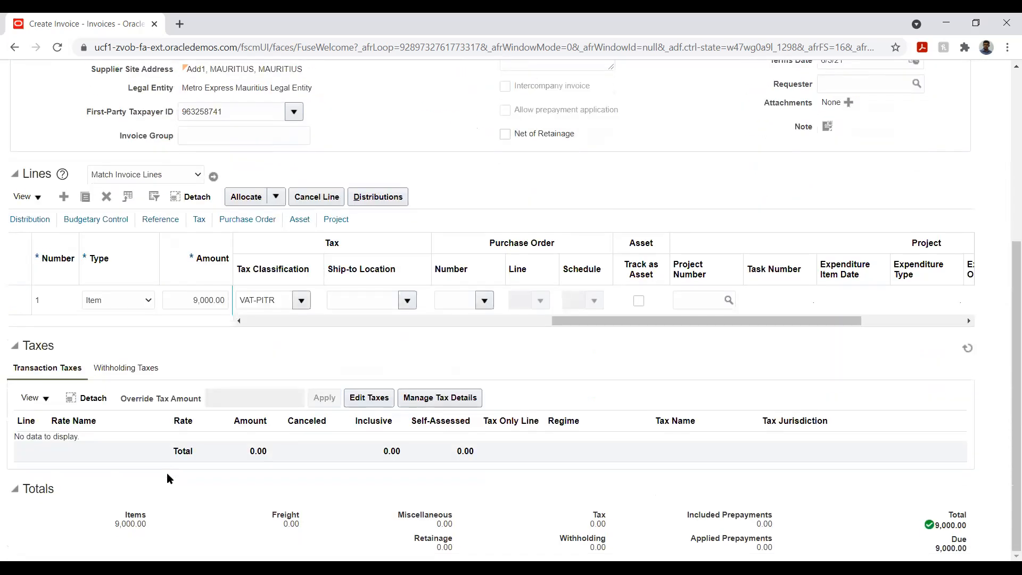
Step: Search ship-to locations for Metro and assign Metro Express BU Location to invoice line 1
left_click(407, 300)
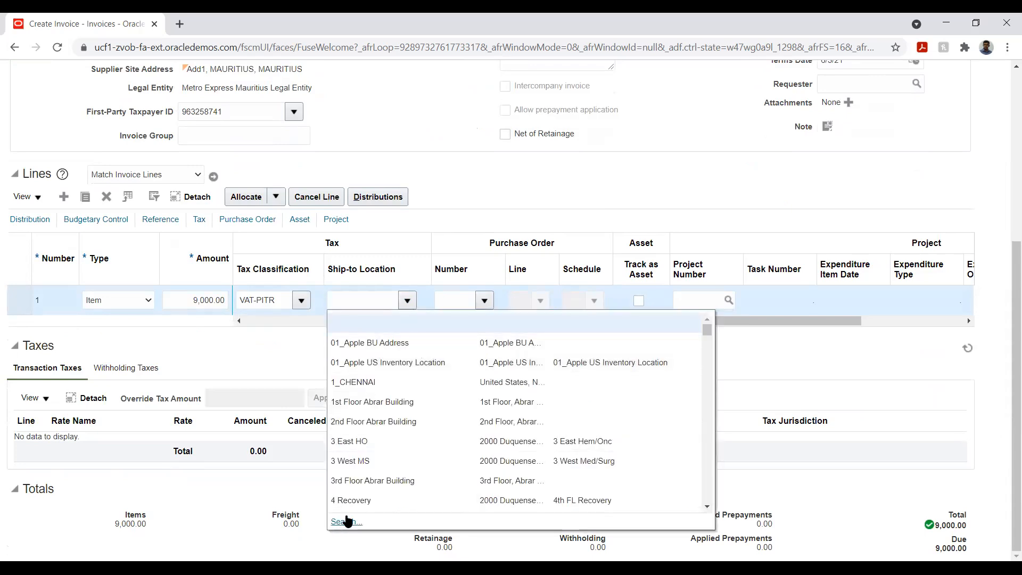
left_click(346, 521)
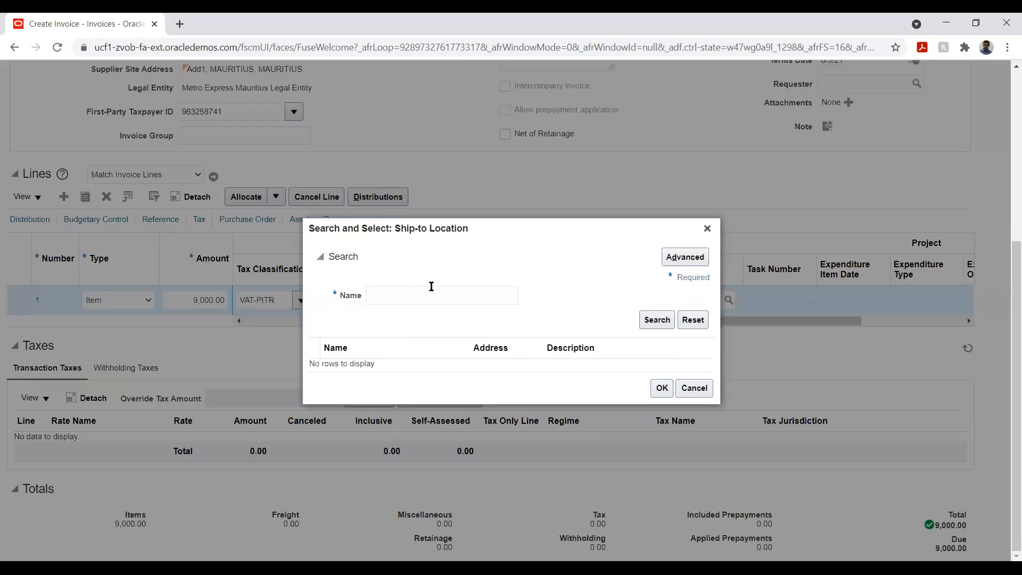
left_click(430, 287)
type("Metro")
left_click(658, 321)
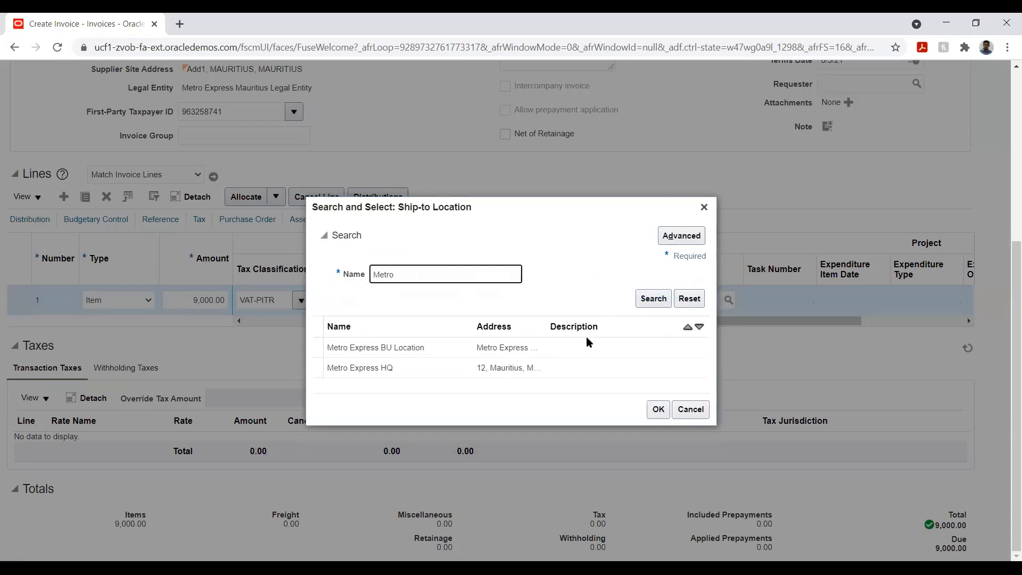
left_click(417, 346)
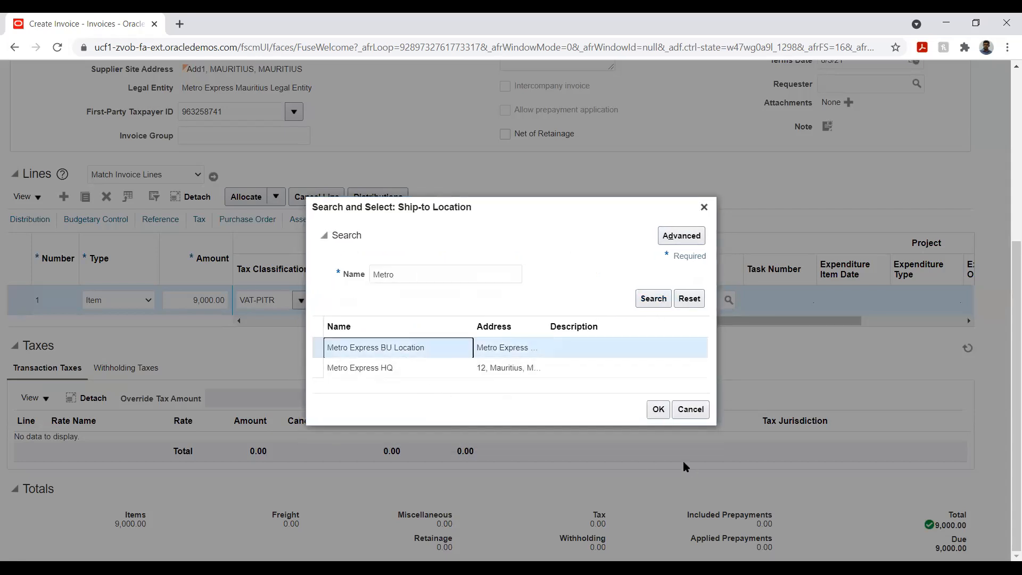
left_click(658, 409)
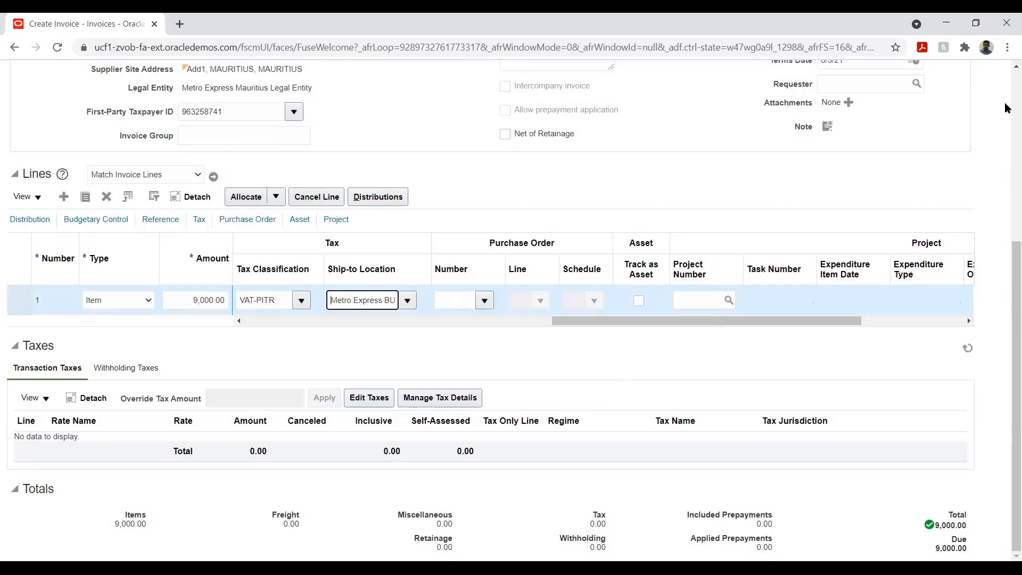
Step: Save the invoice, recalculate its tax, and check the transaction taxes and totals
left_click_drag(1008, 245, 1007, 47)
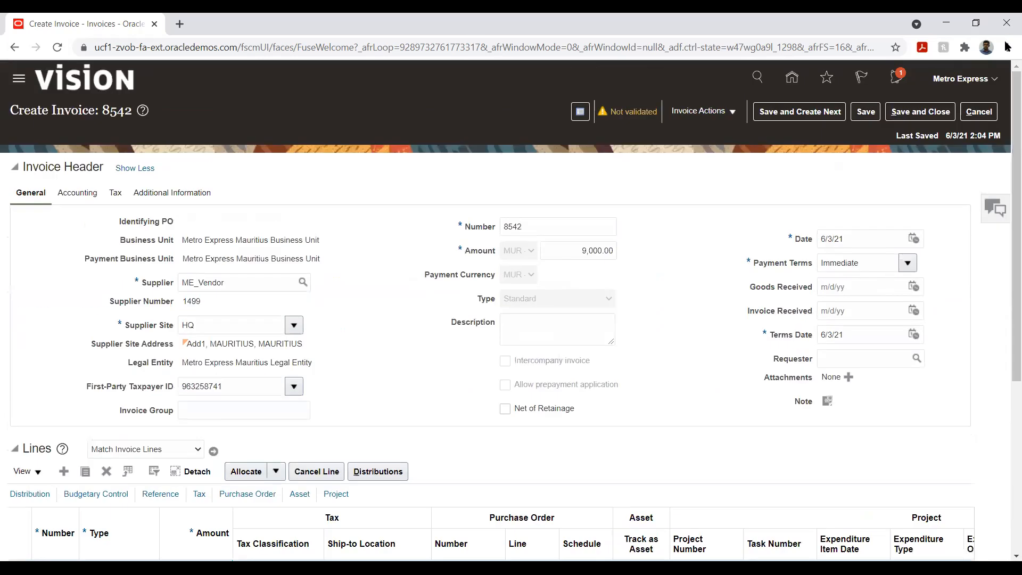
left_click(866, 111)
left_click(702, 111)
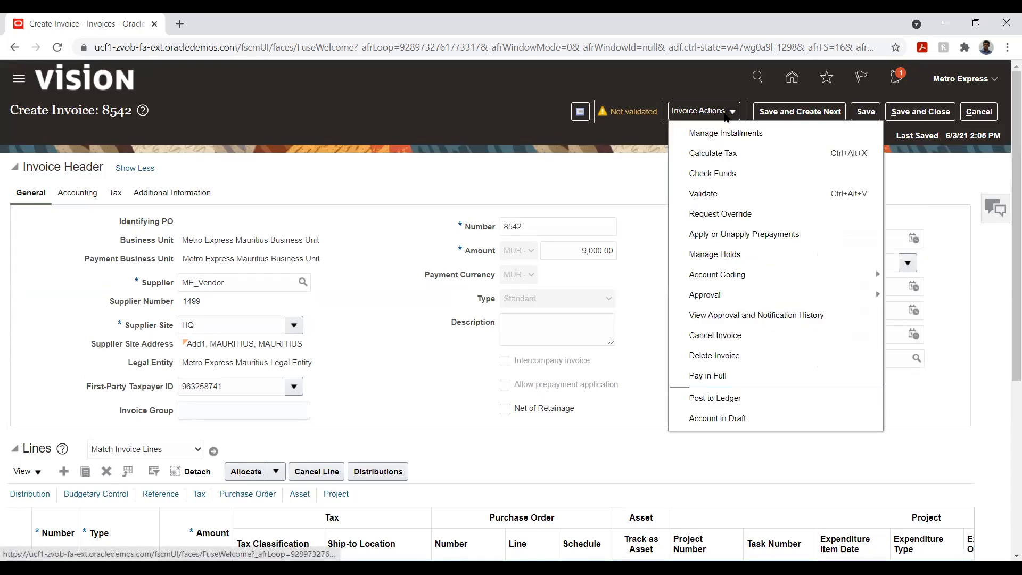
left_click(708, 158)
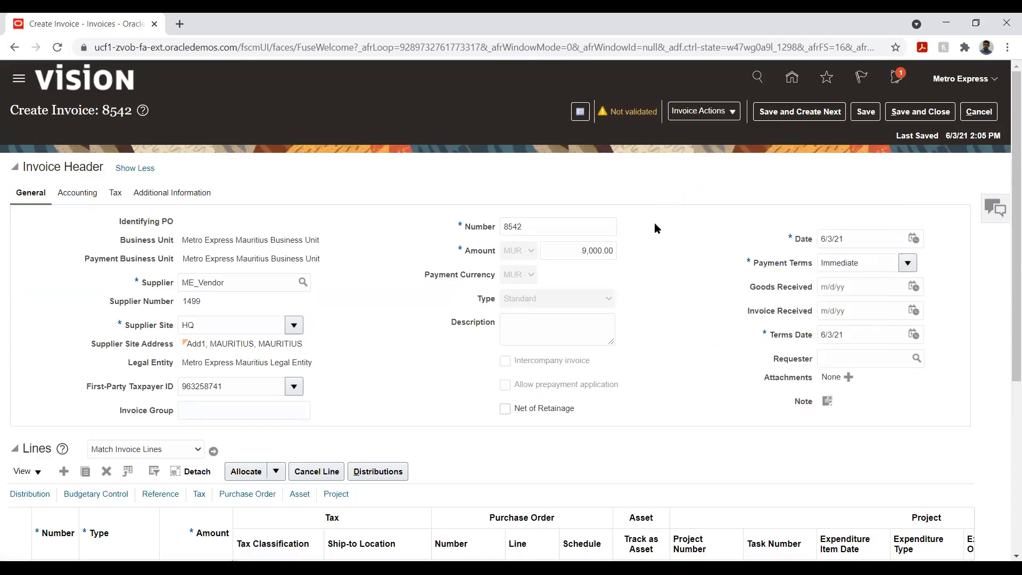
scroll(691, 277, "down", 5)
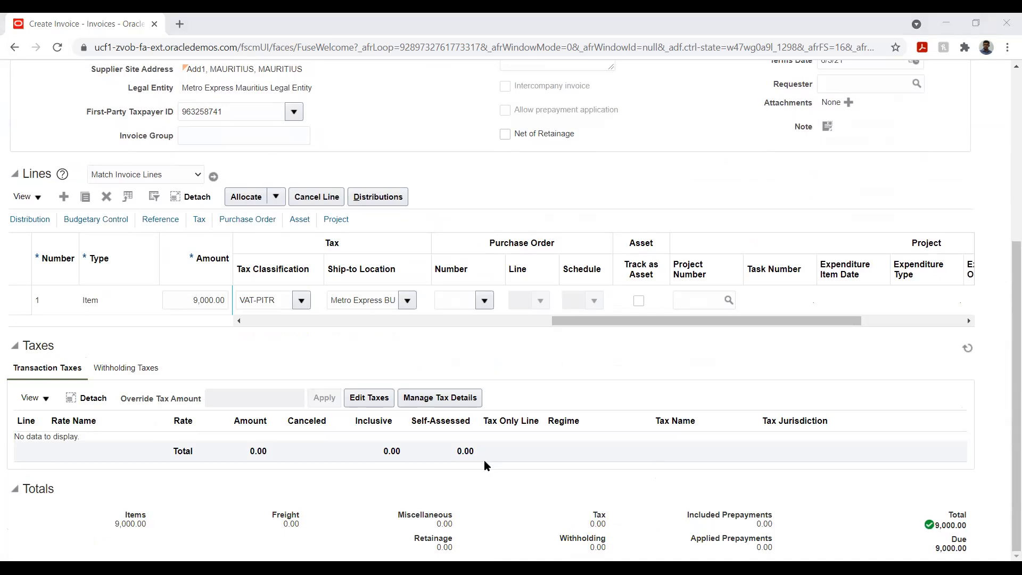
left_click(753, 469)
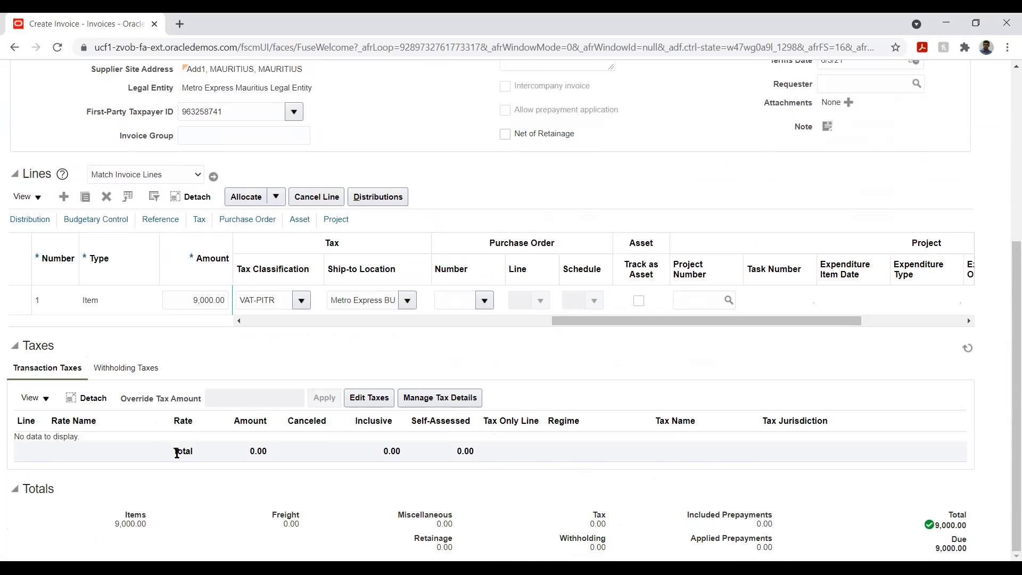
Step: Add a detail tax line with rate name KUWAIT-PITR in the tax details, then save and return to the invoice
left_click(441, 403)
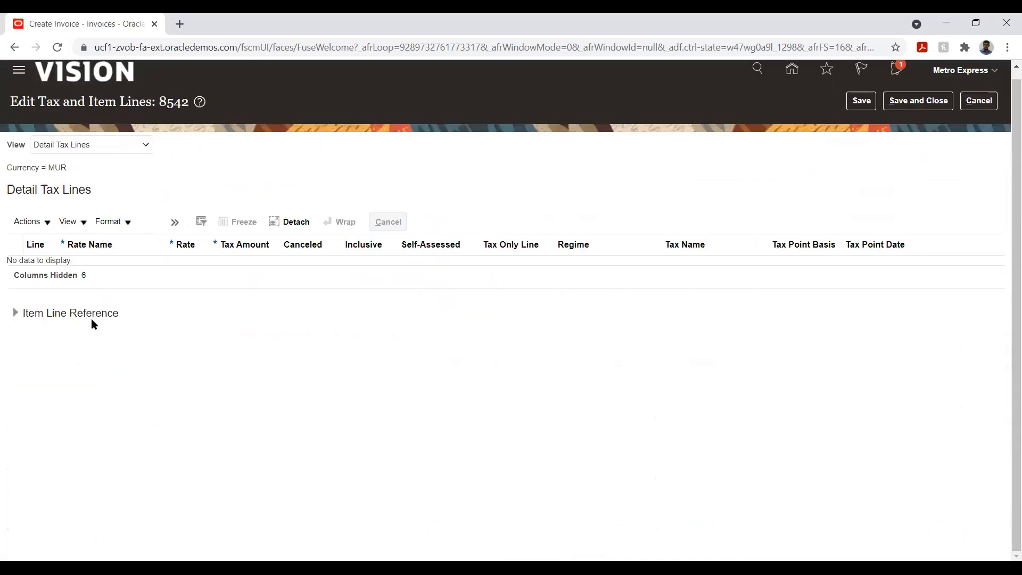
left_click(173, 224)
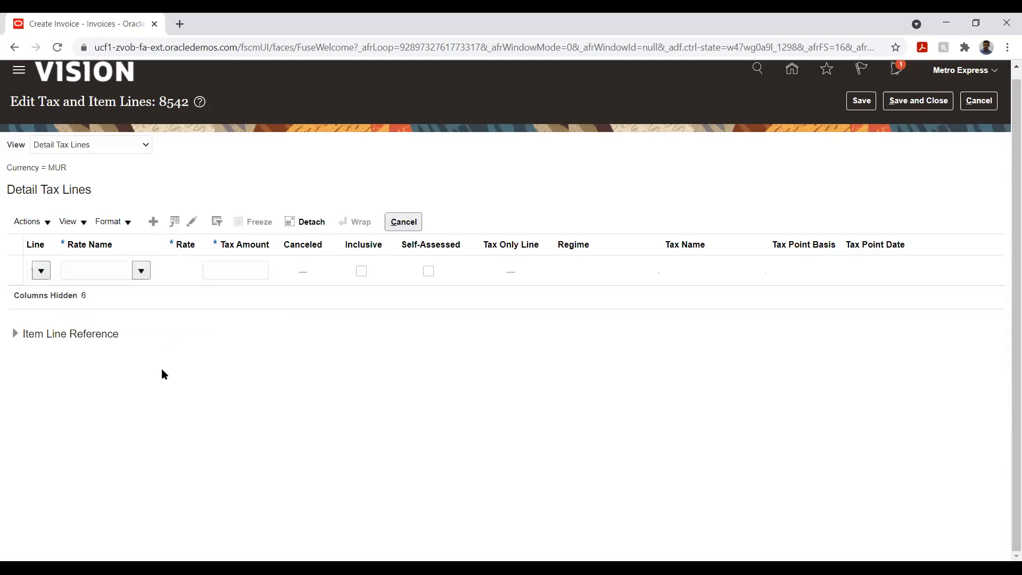
left_click(139, 275)
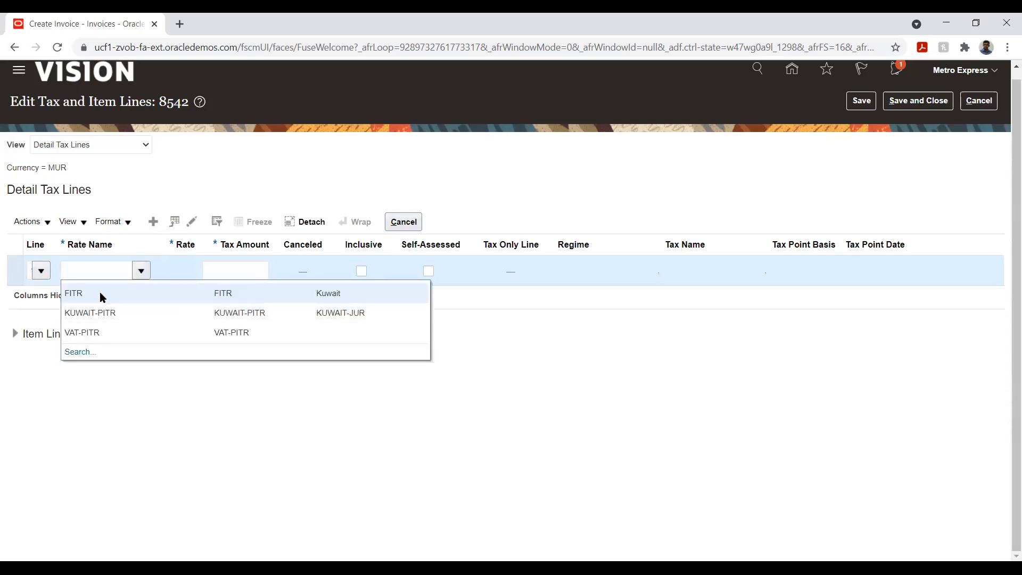
left_click(106, 313)
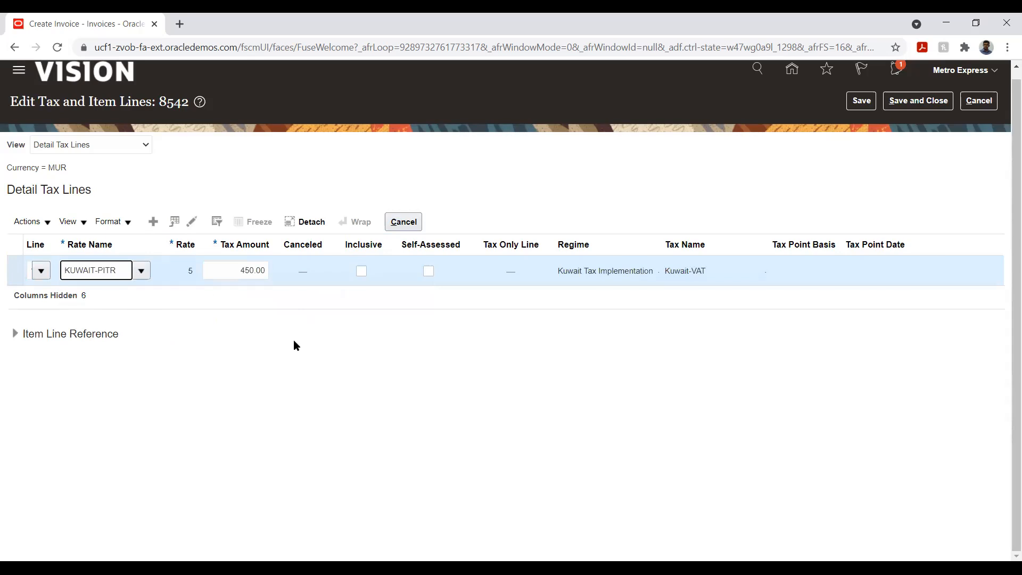
left_click(905, 102)
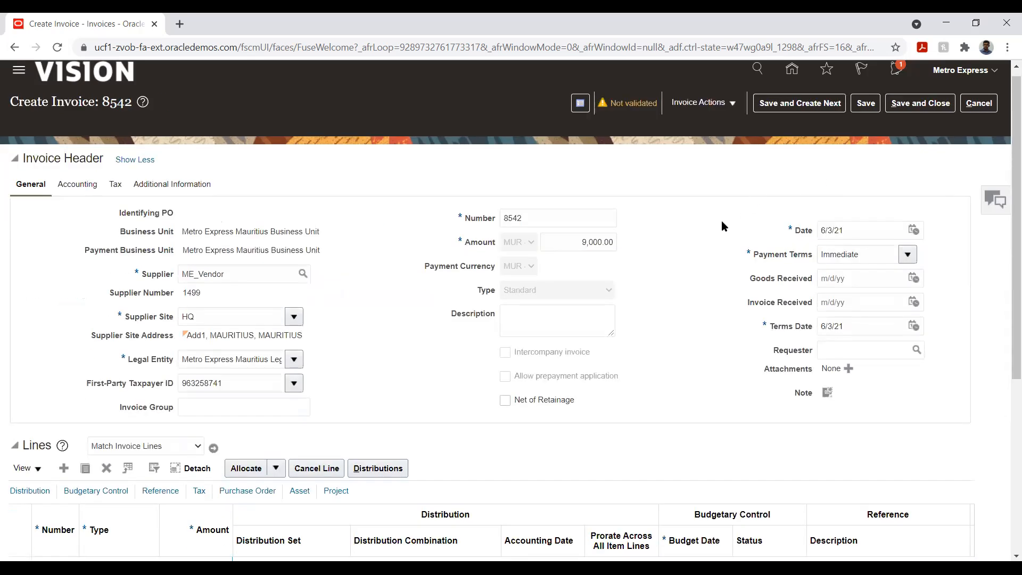
Step: Set the invoice header amount to 9,450.00 to include the added tax
scroll(705, 254, "down", 5)
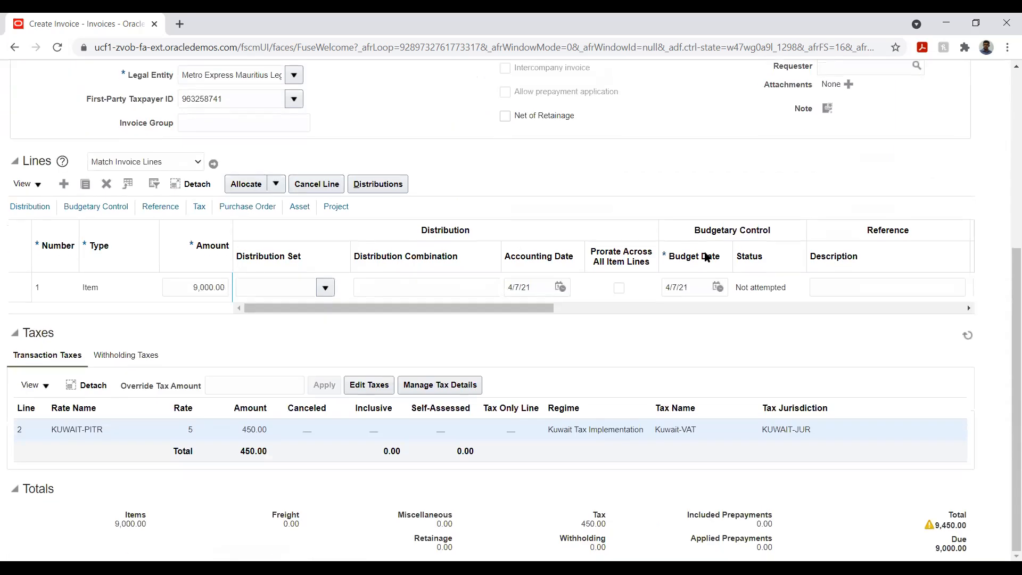
scroll(705, 254, "up", 5)
left_click(596, 249)
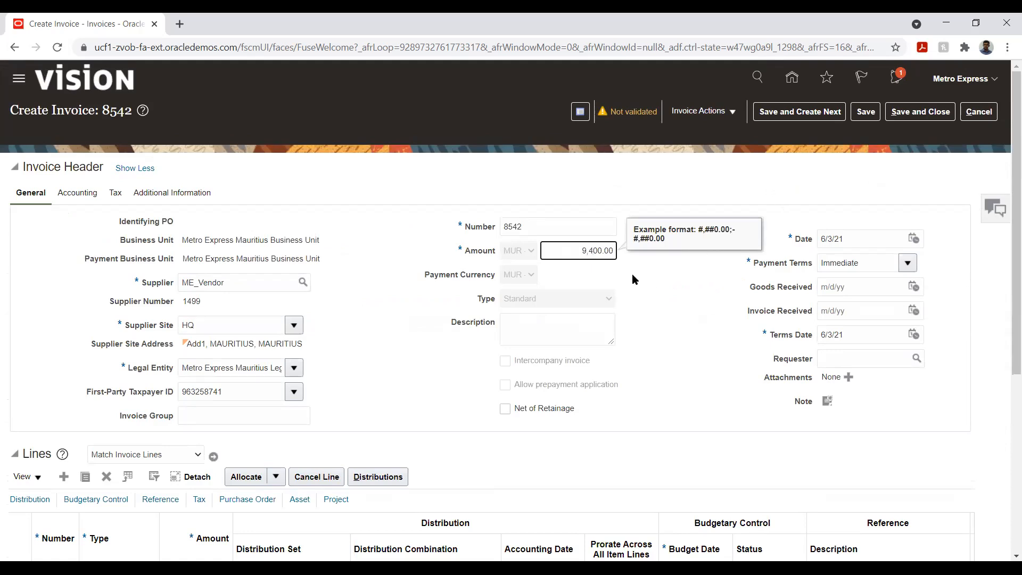
key("Delete")
type("5")
left_click(662, 278)
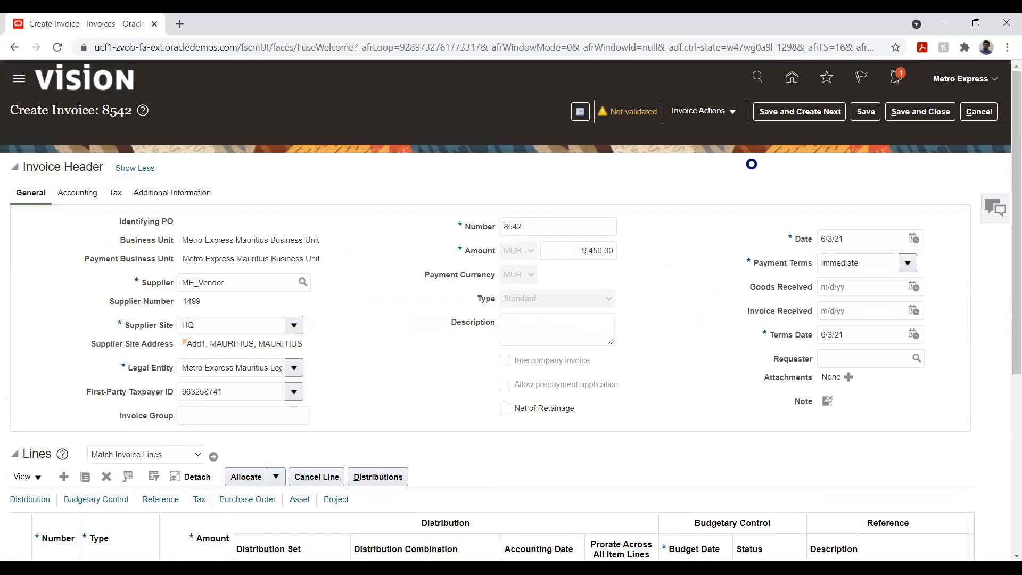
Step: Validate the invoice and review its status and holds in the invoice summary
left_click(731, 112)
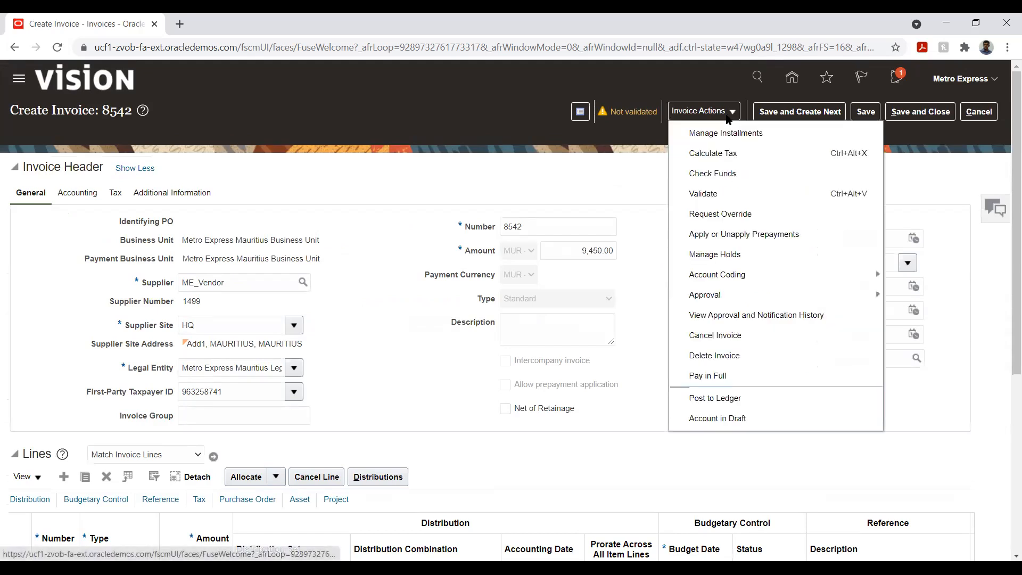
left_click(703, 195)
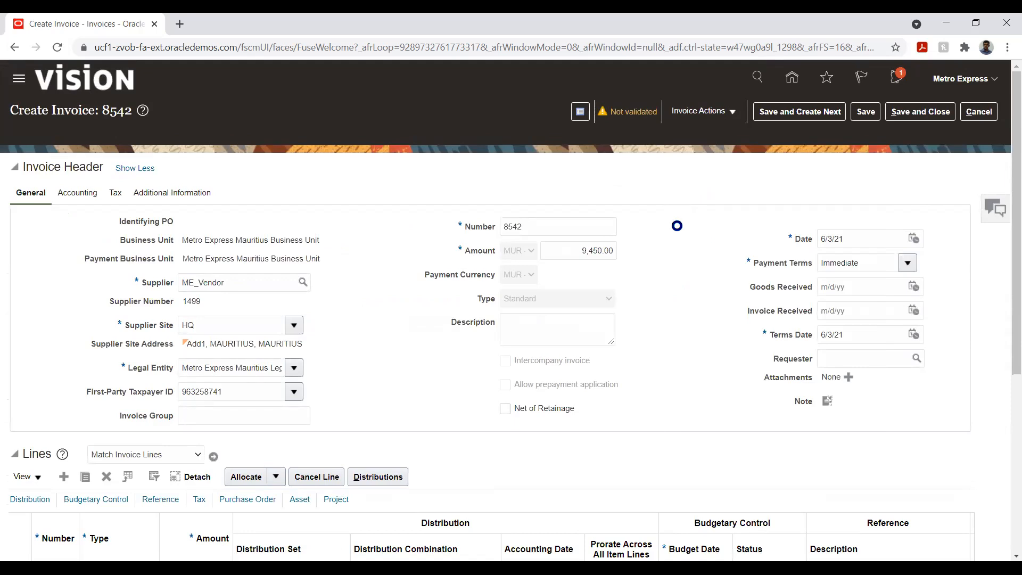
left_click(637, 113)
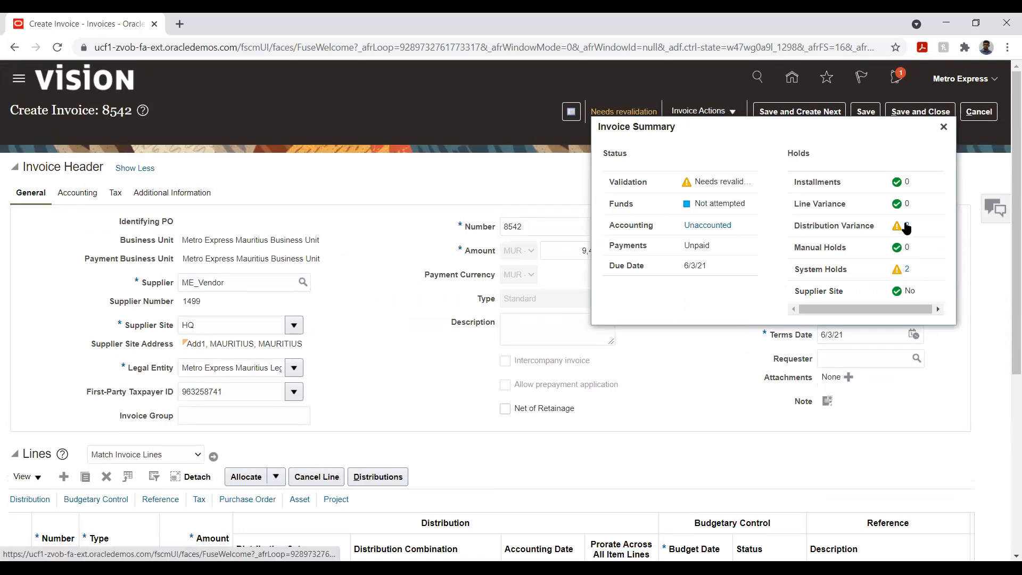
left_click(944, 127)
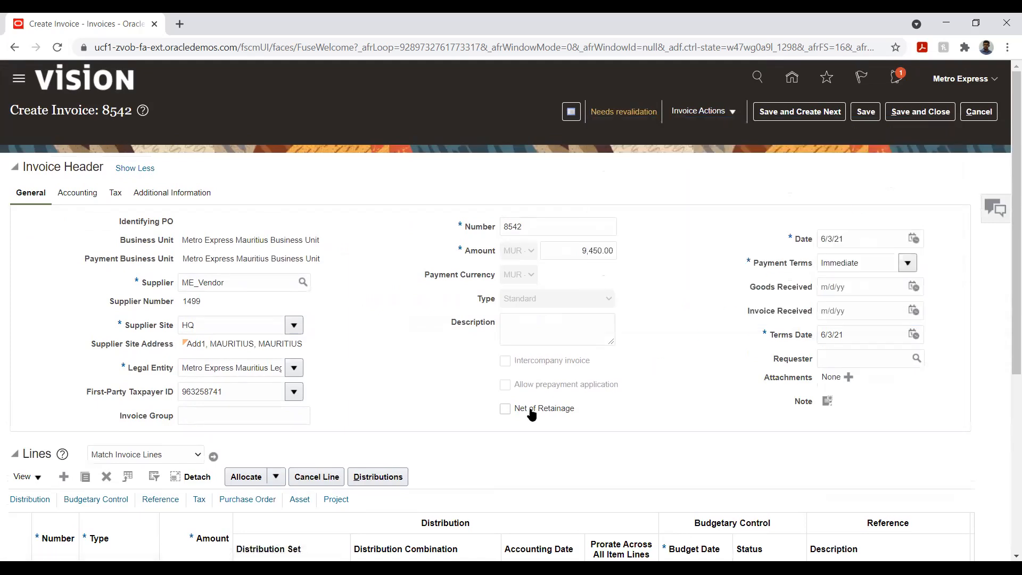
Step: Review the KUWAIT-PITR line in the transaction tax editor, save and close it, and compare the invoice header with its lines
scroll(401, 388, "down", 5)
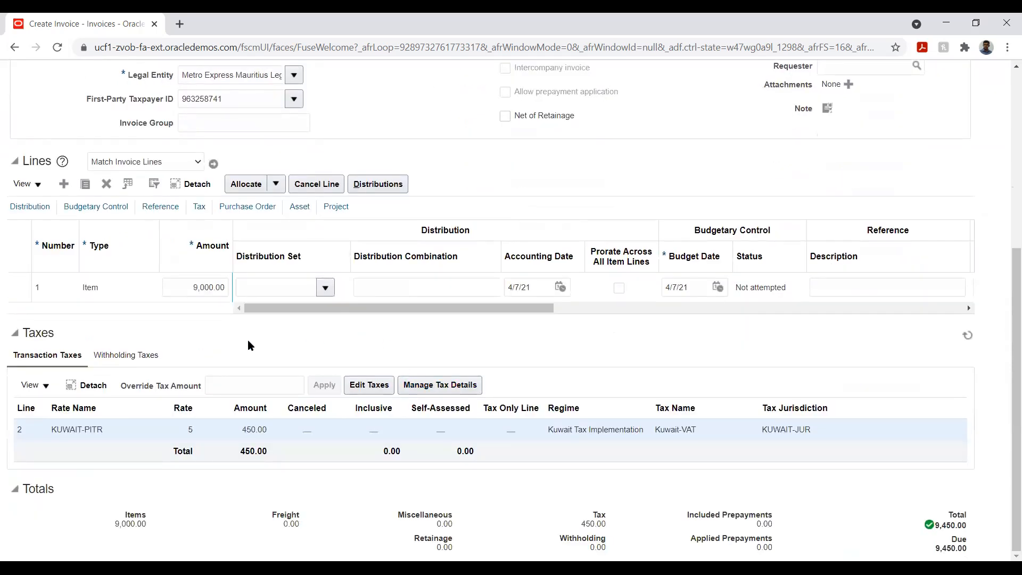
left_click(368, 384)
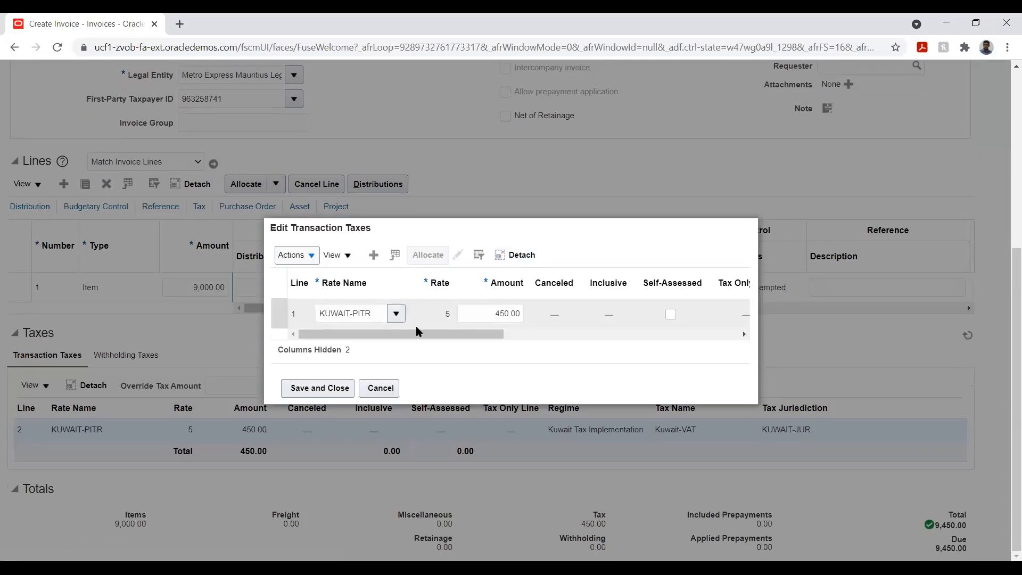
left_click(317, 388)
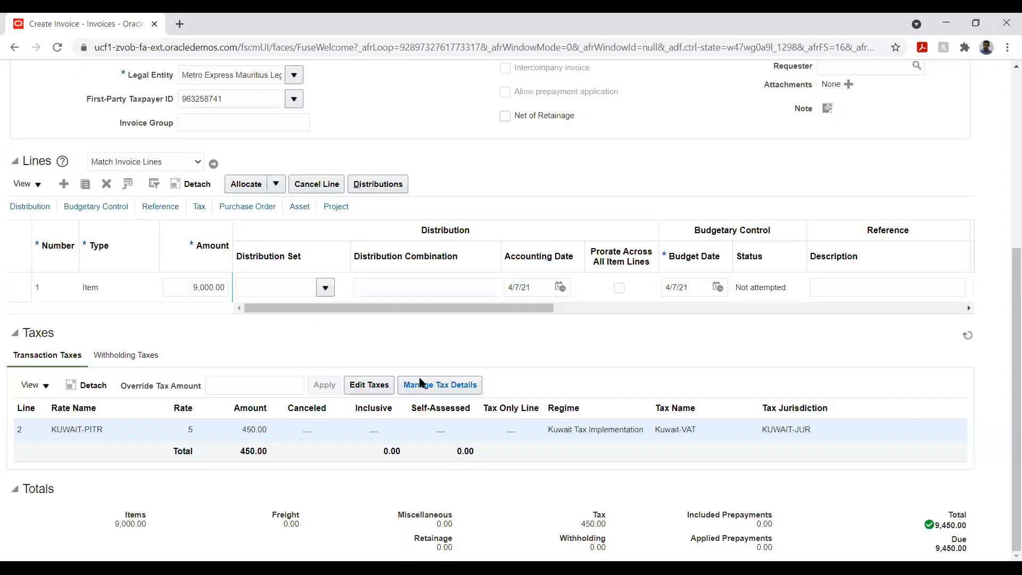
scroll(706, 317, "up", 5)
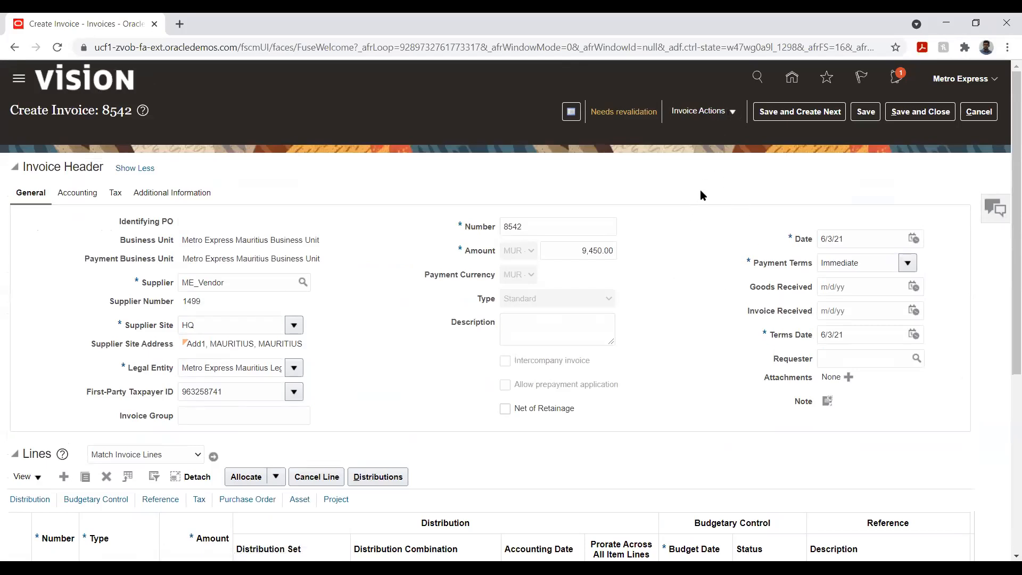
scroll(664, 223, "down", 5)
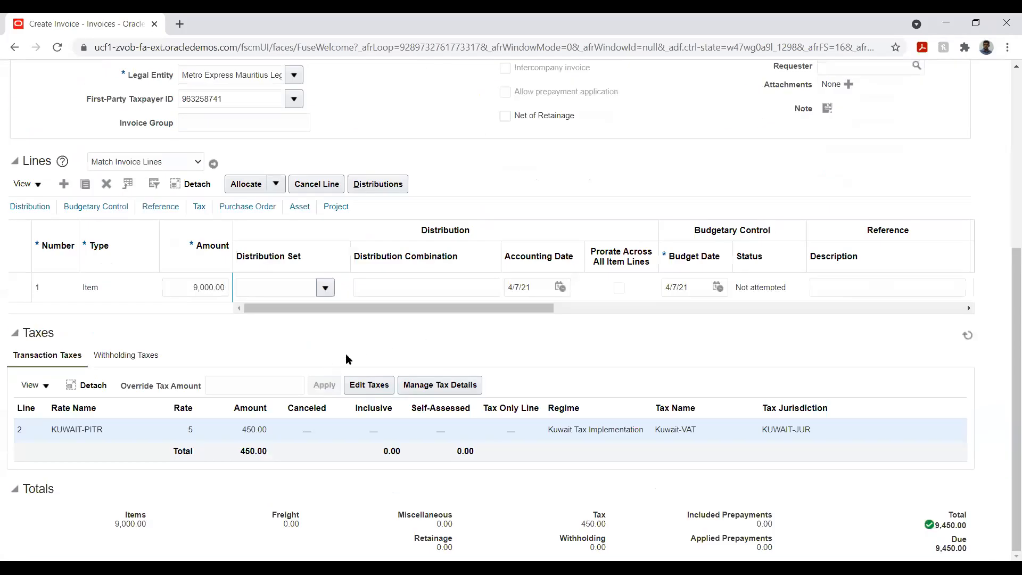
Step: Set the amount of item line 1 to 9,450.00
left_click(208, 287)
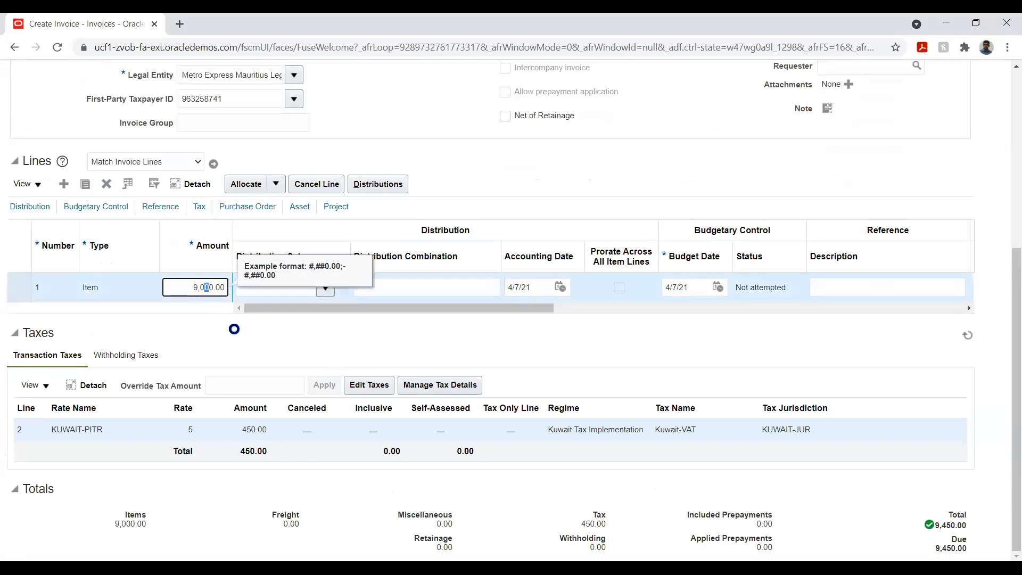
key("BackSpace")
key("BackSpace")
type("45")
left_click(598, 154)
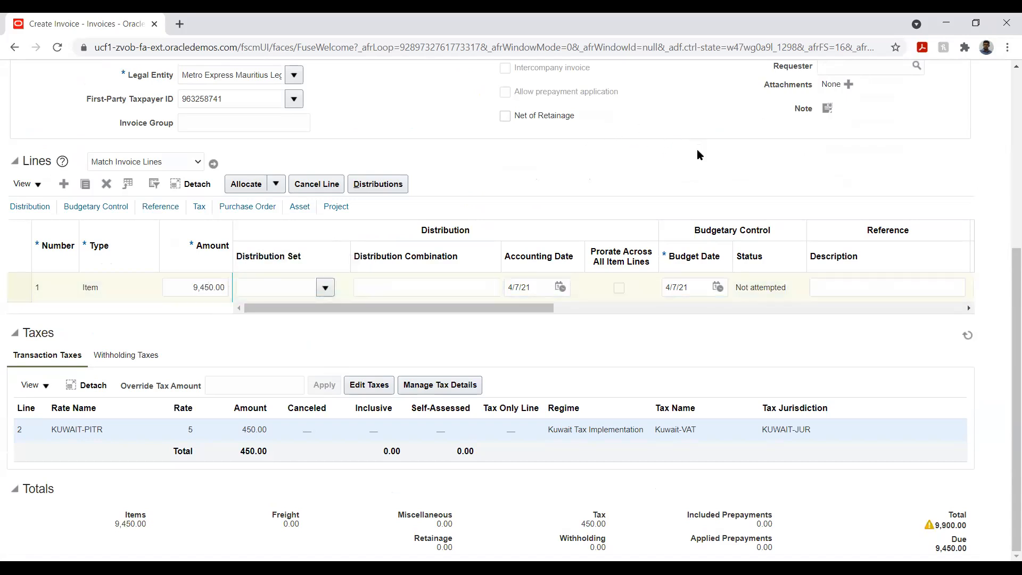
Step: Validate the invoice with the updated line amount and check the transaction taxes and totals
scroll(697, 154, "up", 5)
left_click(710, 113)
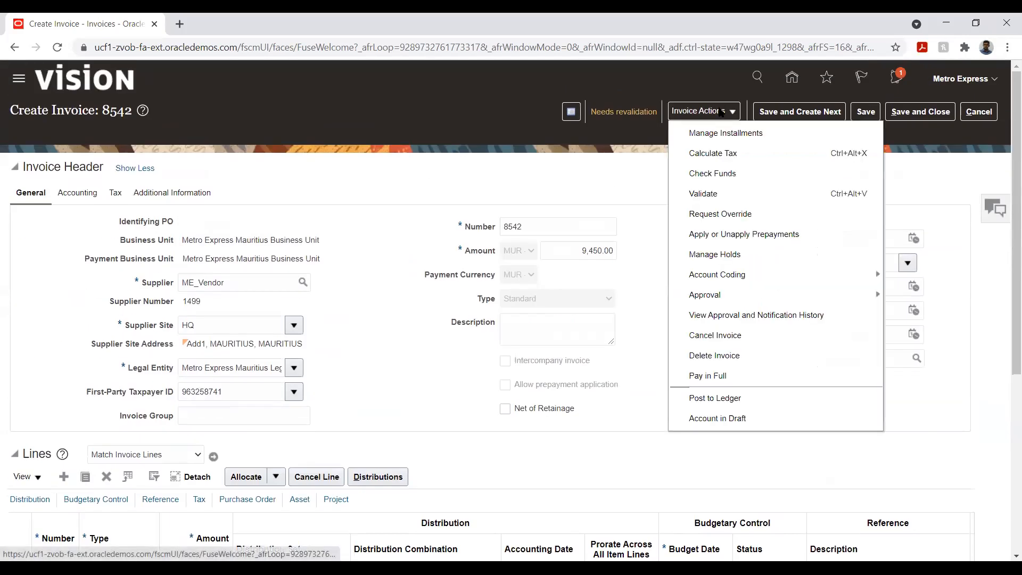
left_click(713, 192)
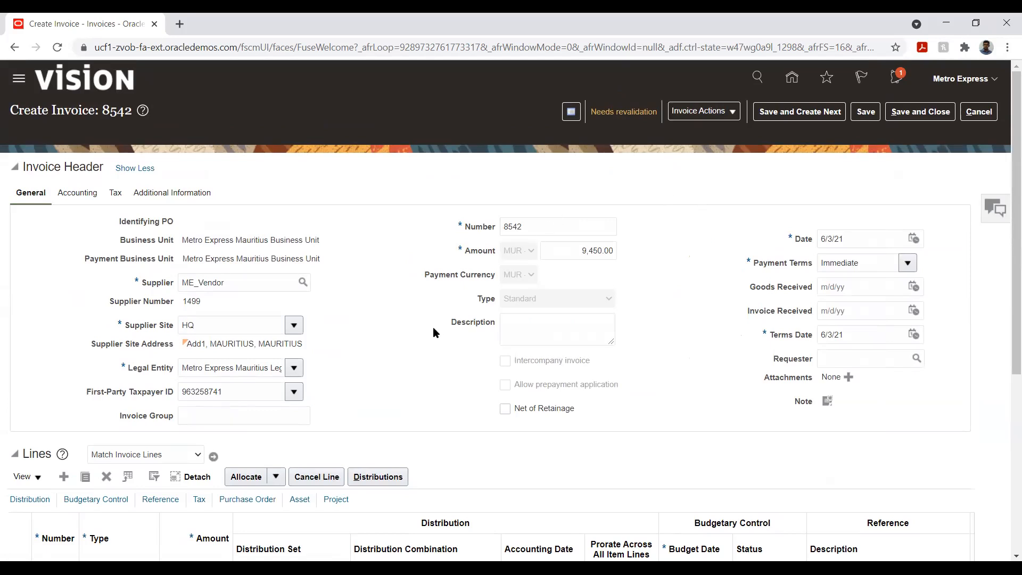
scroll(433, 326, "down", 5)
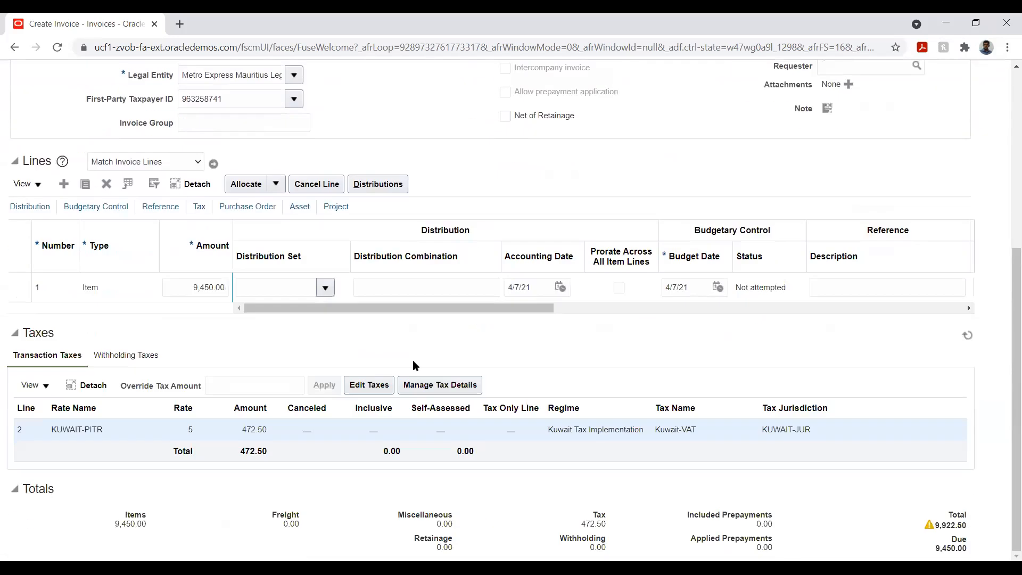
Step: Cancel the KUWAIT-PITR tax line in the transaction tax editor and save the change
left_click(366, 384)
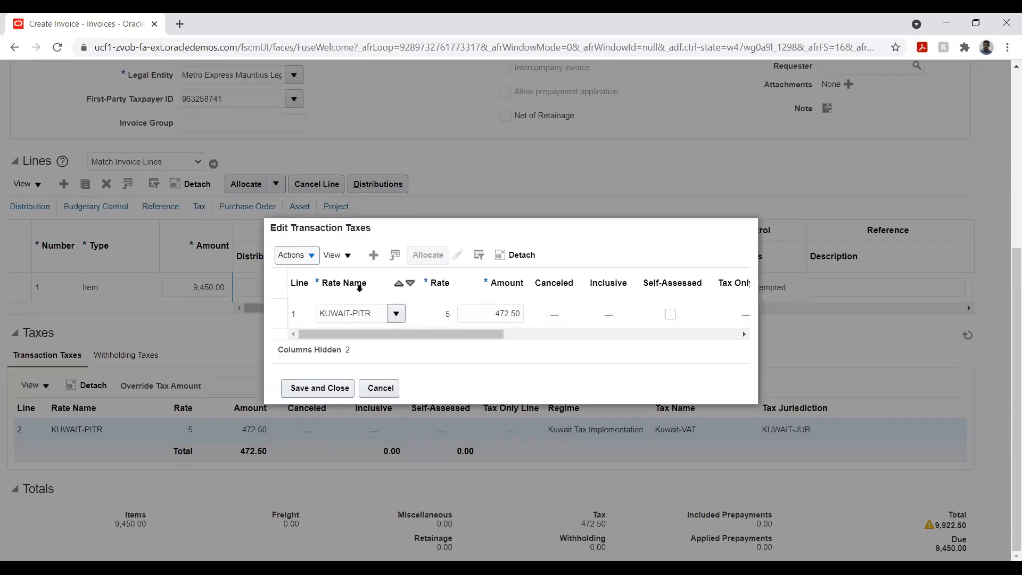
left_click(312, 260)
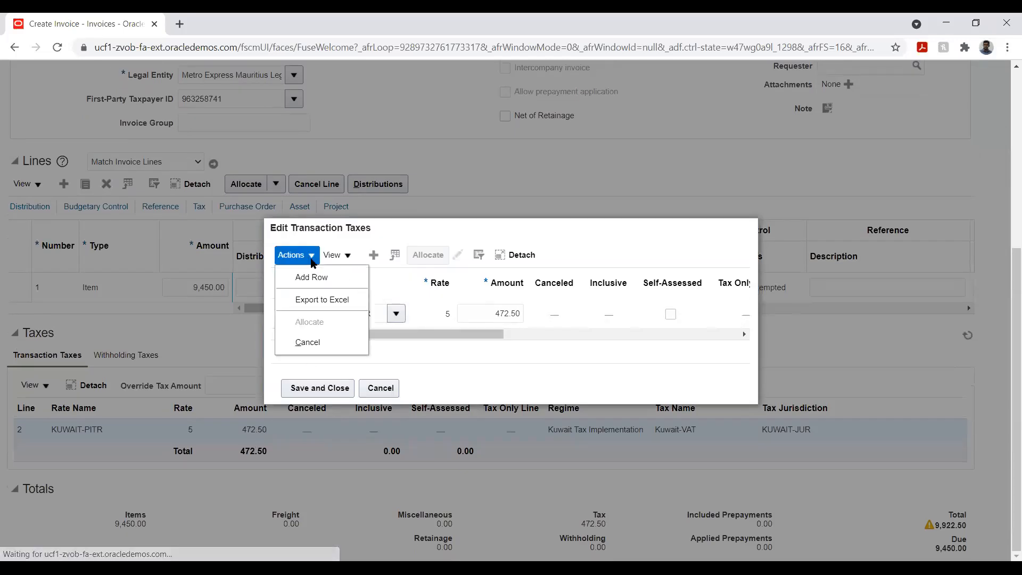
left_click(302, 349)
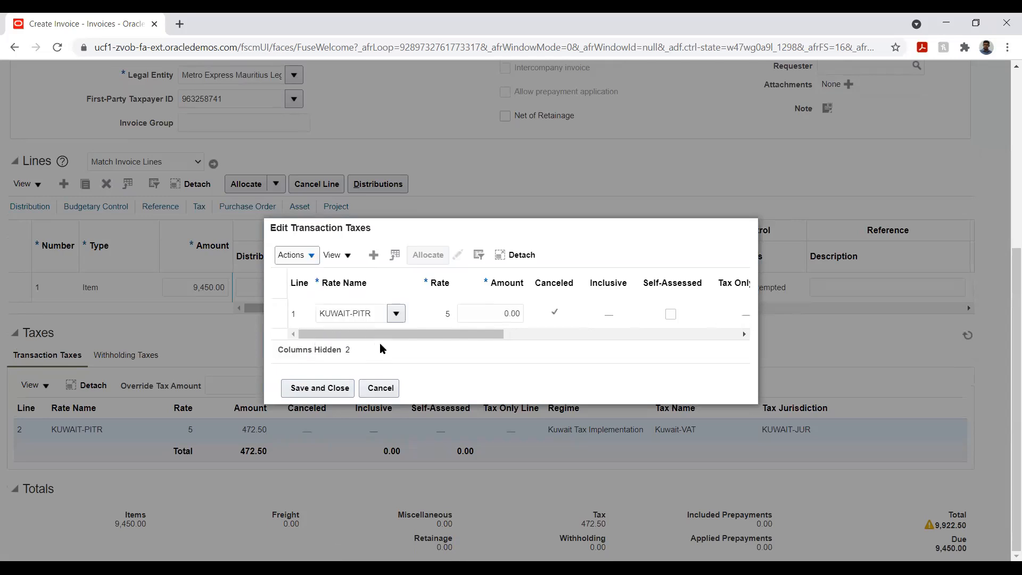
left_click(343, 314)
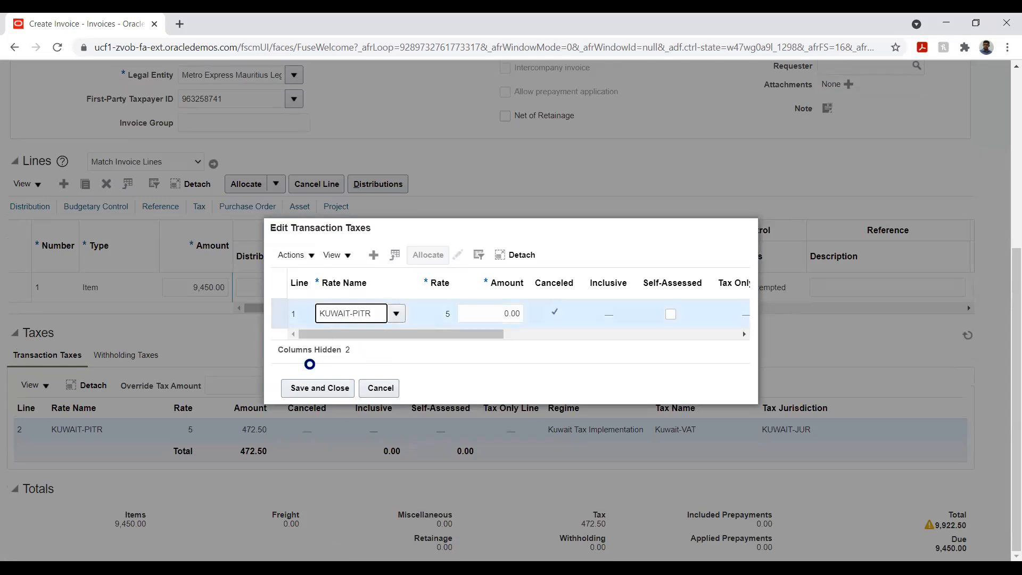
left_click(308, 257)
left_click(301, 277)
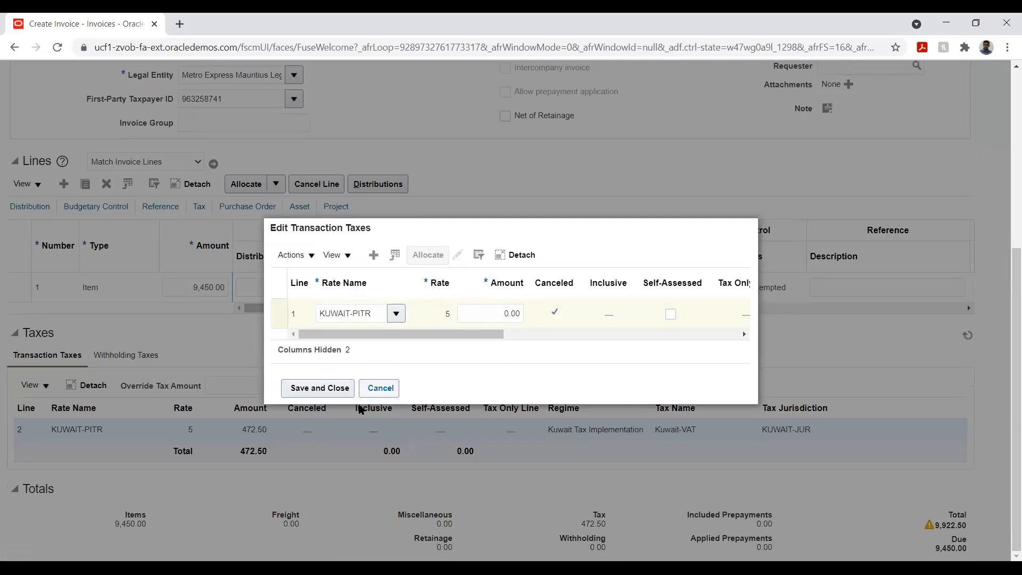
left_click(320, 388)
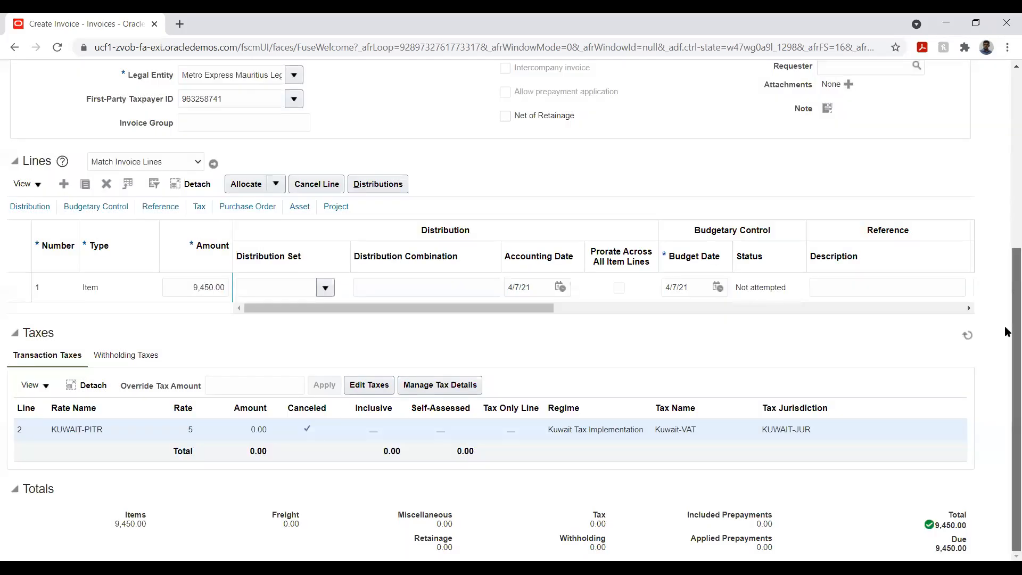
Step: Validate the invoice again with the tax line canceled, and check its header, lines and totals
scroll(1006, 331, "up", 5)
left_click(722, 110)
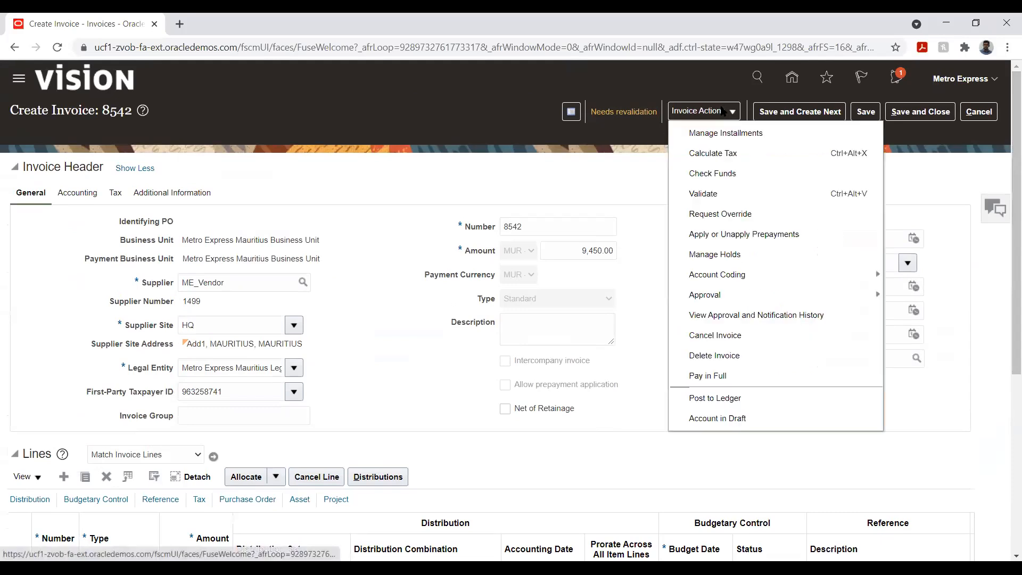
left_click(708, 194)
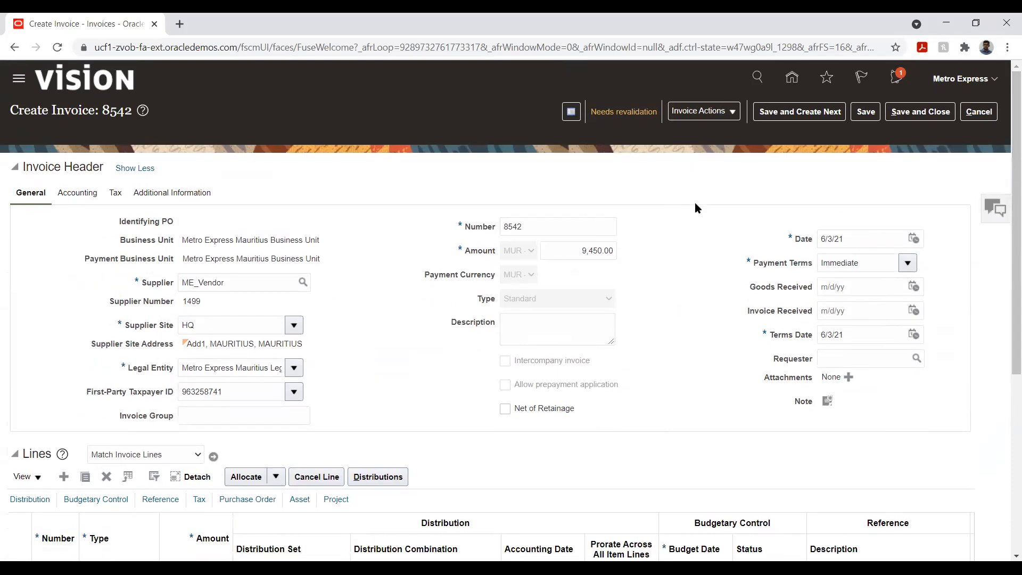
scroll(426, 279, "down", 6)
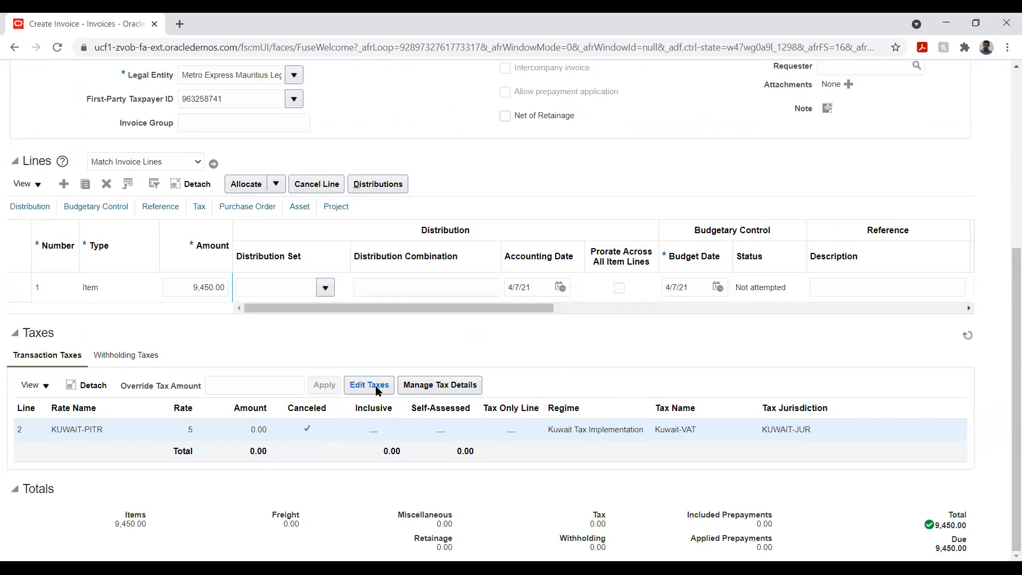
scroll(392, 360, "up", 6)
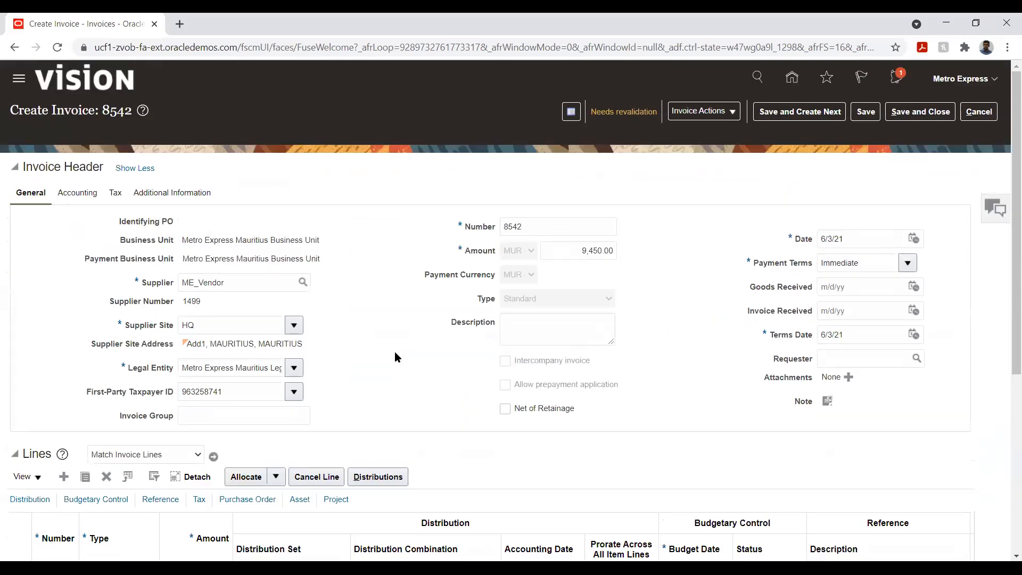
scroll(394, 351, "down", 2)
scroll(458, 294, "up", 2)
Step: Open the system holds from the invoice summary, examine the hold names and reasons, and close them without changes
left_click(607, 112)
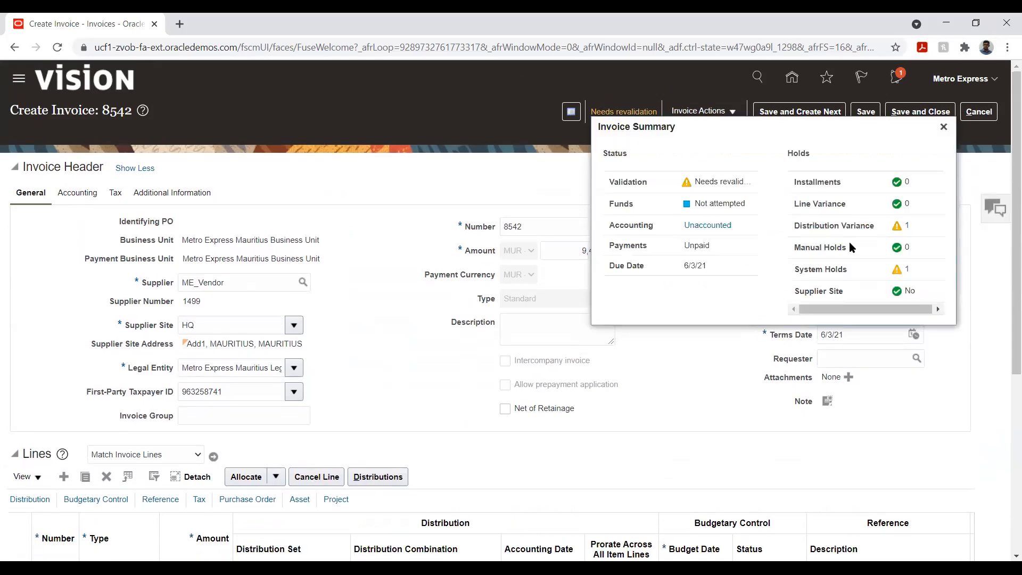
left_click(907, 274)
scroll(397, 399, "down", 3)
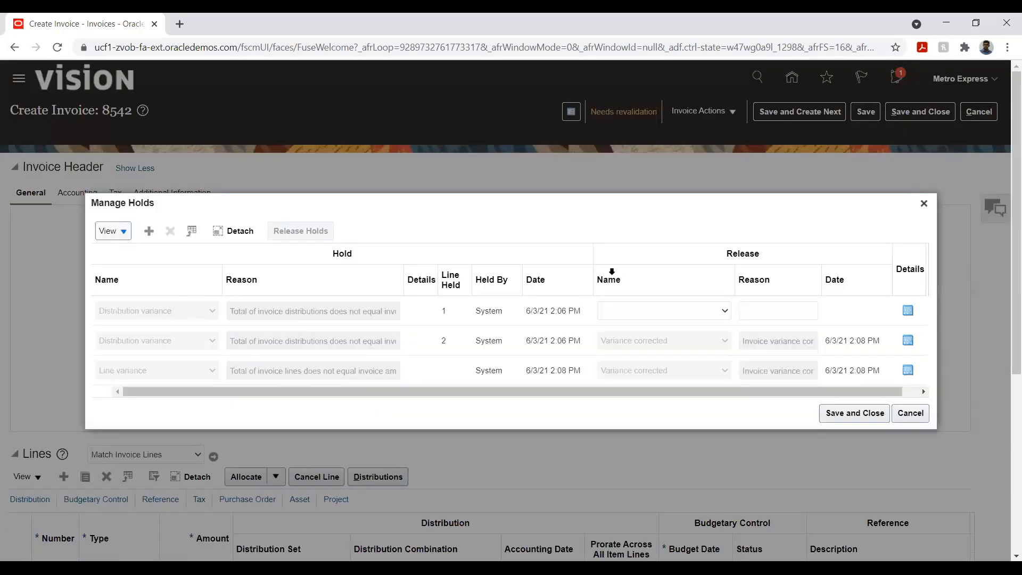
left_click(372, 394)
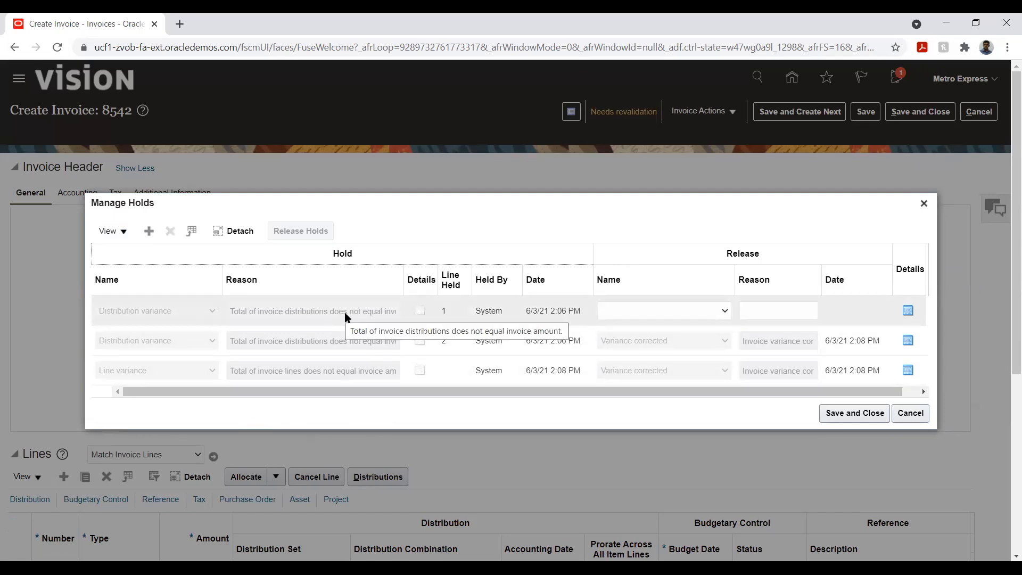
left_click(899, 416)
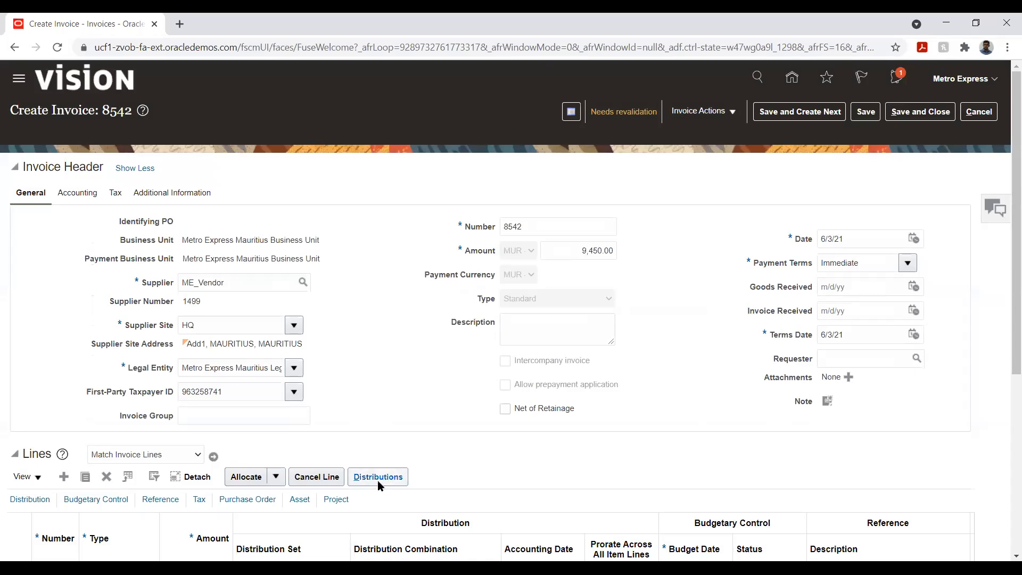
Step: Open the distributions of invoice line 1 and set the item distribution's amount to 9,450
left_click(376, 480)
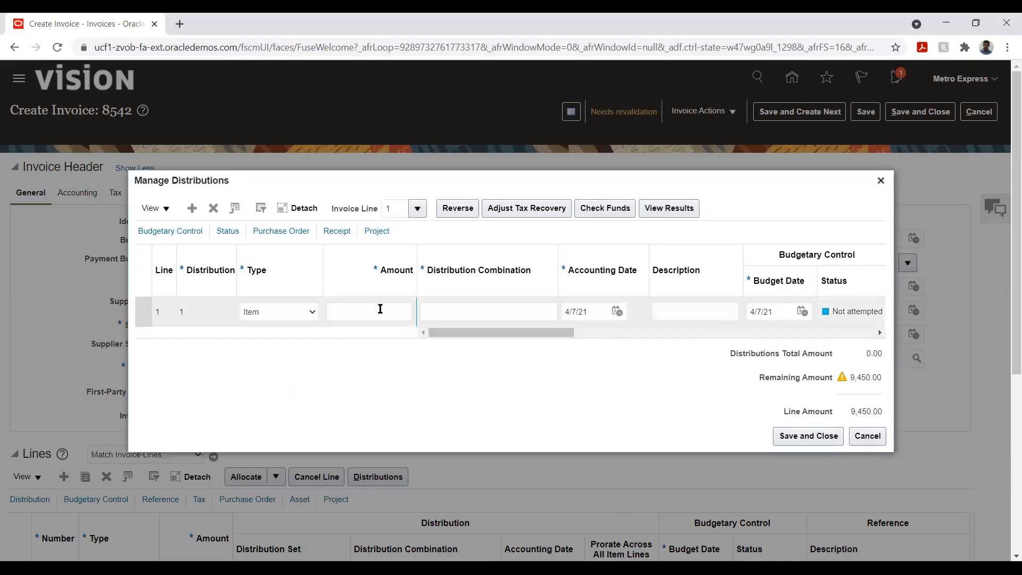
left_click(381, 311)
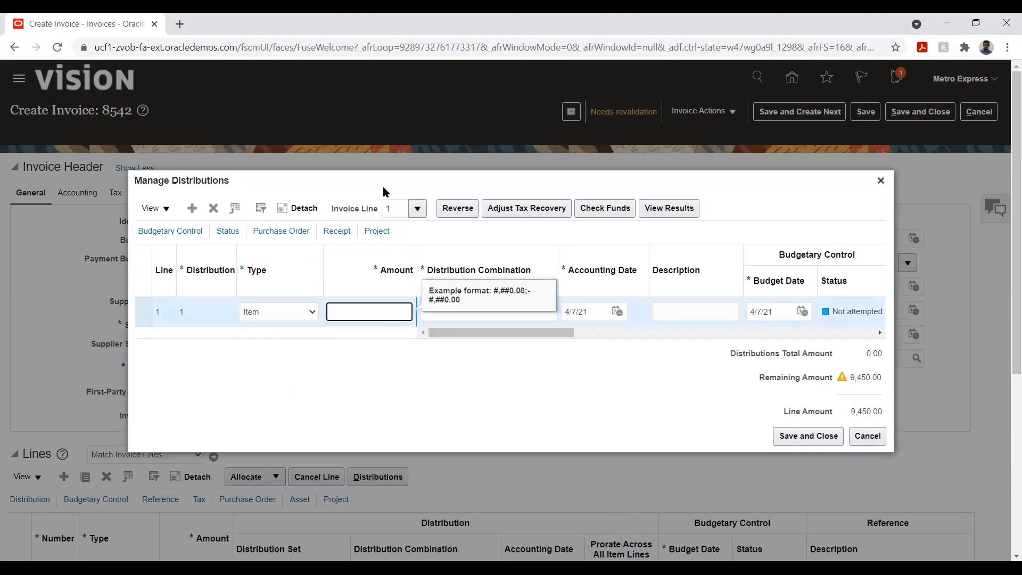
type("9,450")
key("Tab")
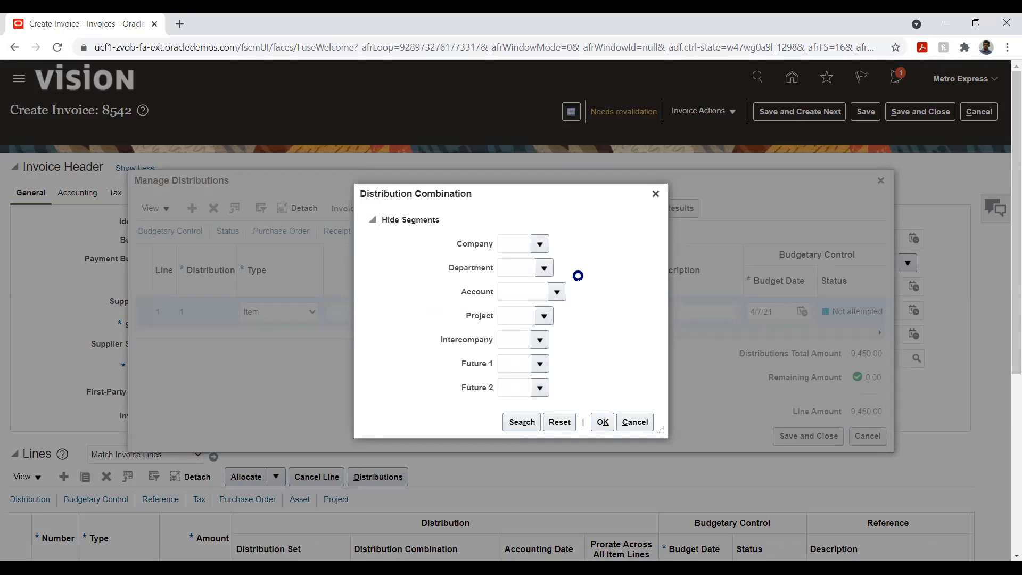
Step: In the distribution combination, select company 01 and department 001, then search account descriptions for %exp% and choose account 24220 Accrued Expenses
left_click(557, 267)
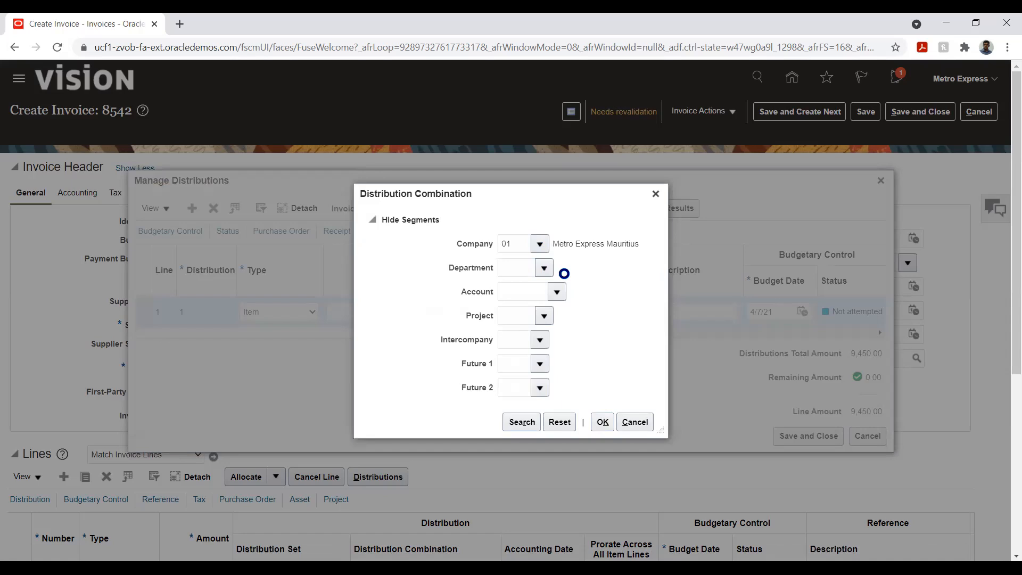
left_click(559, 290)
left_click(557, 293)
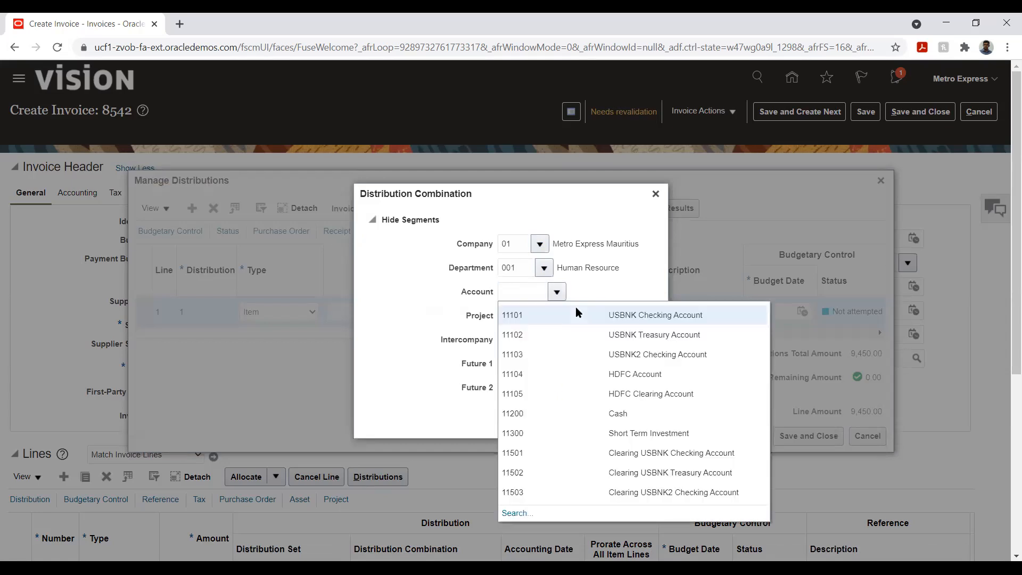
left_click(515, 512)
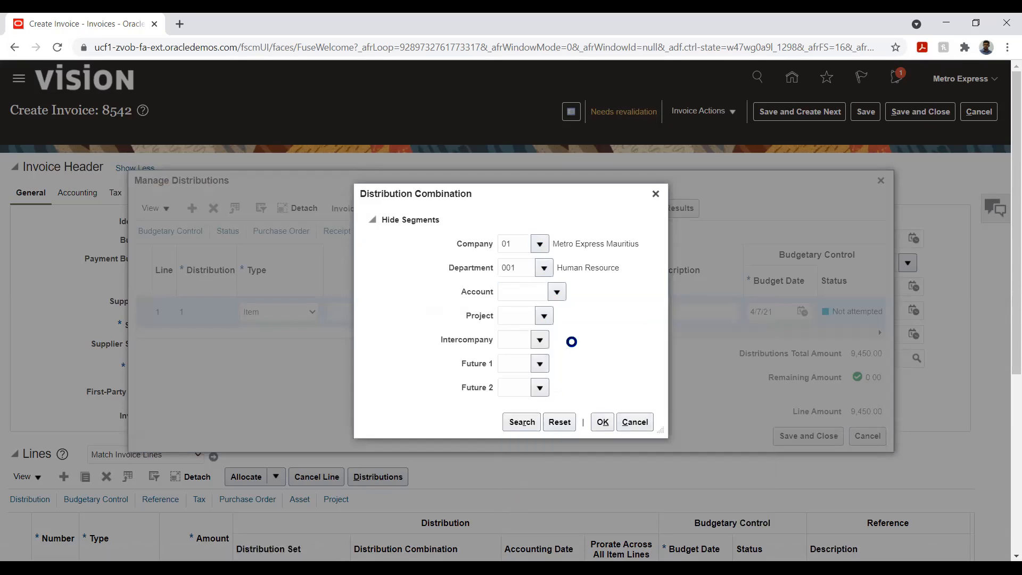
left_click(516, 307)
type("%exp%")
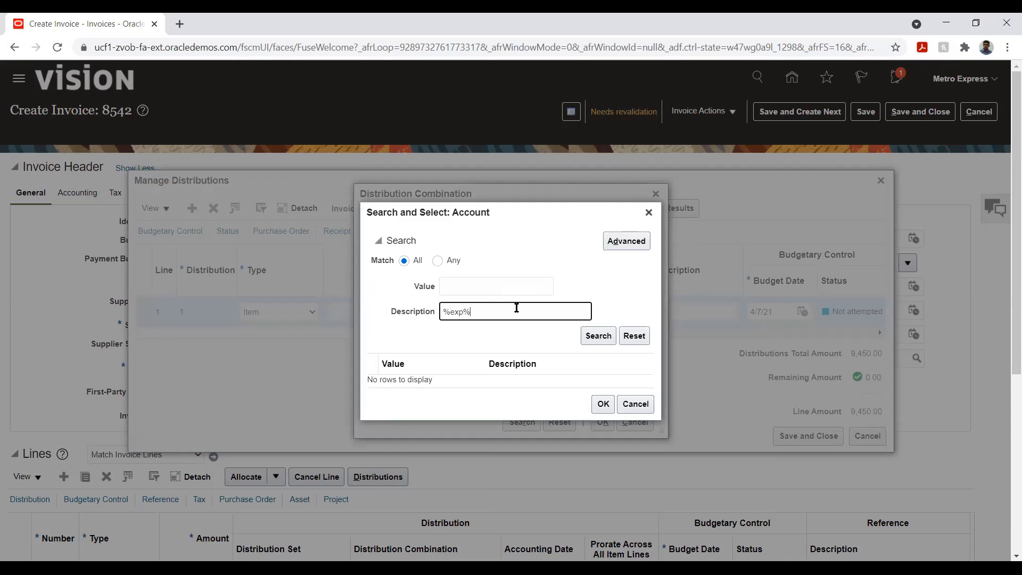
left_click(598, 335)
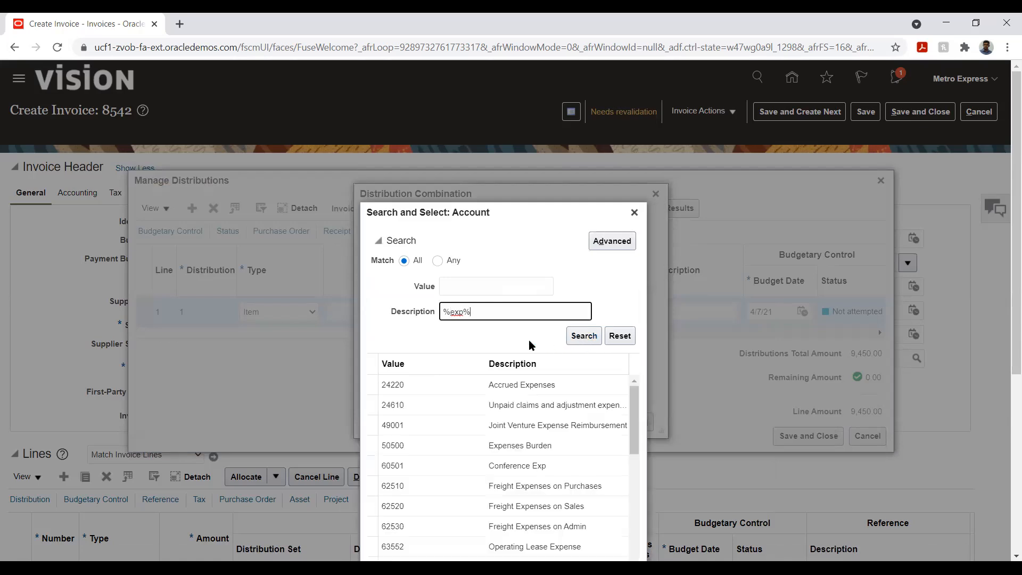
double_click(530, 287)
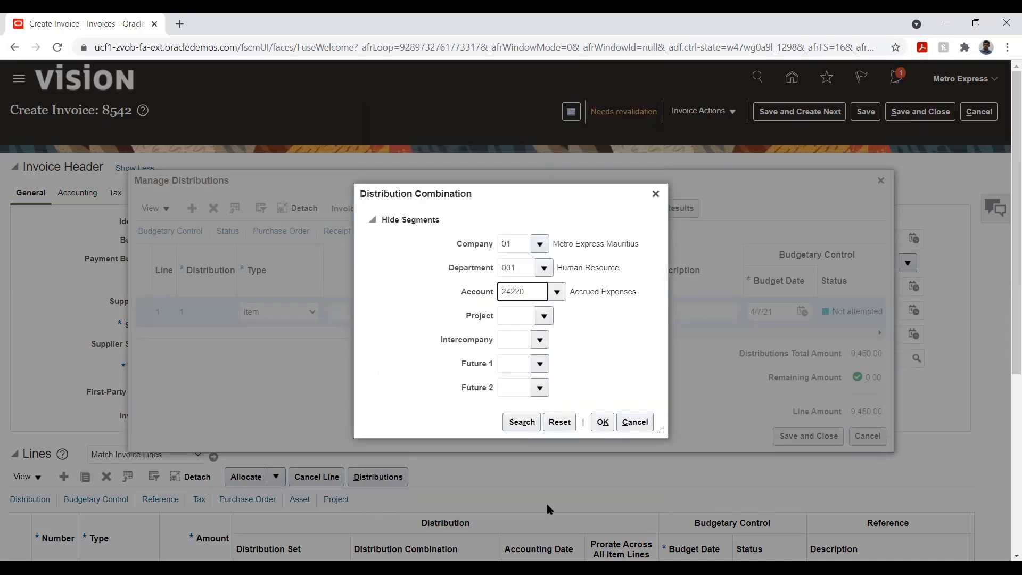
Step: Complete the distribution combination with project 01, intercompany 01, and 00 for Future 1 and Future 2, and accept it
left_click(545, 316)
left_click(556, 337)
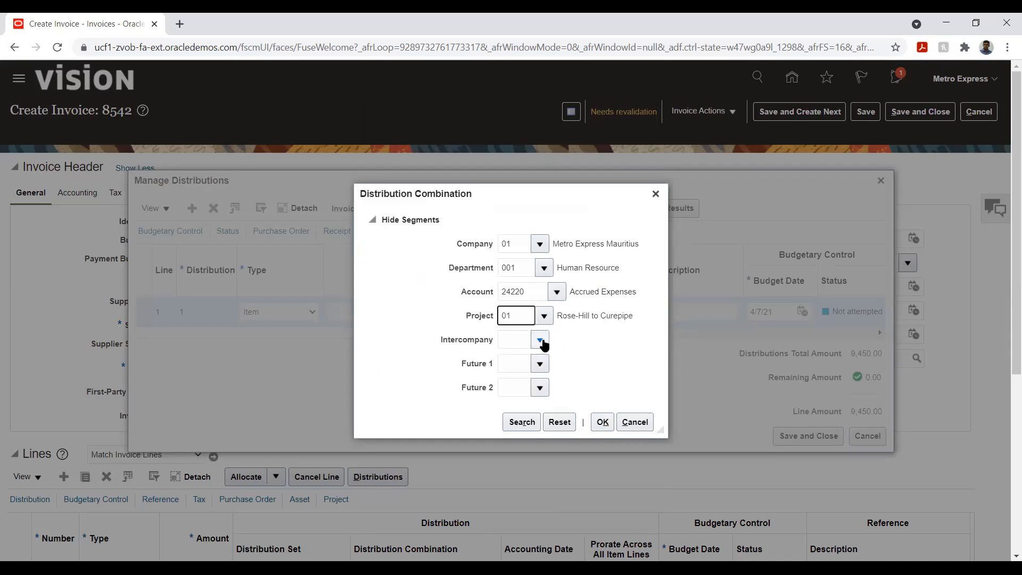
left_click(565, 361)
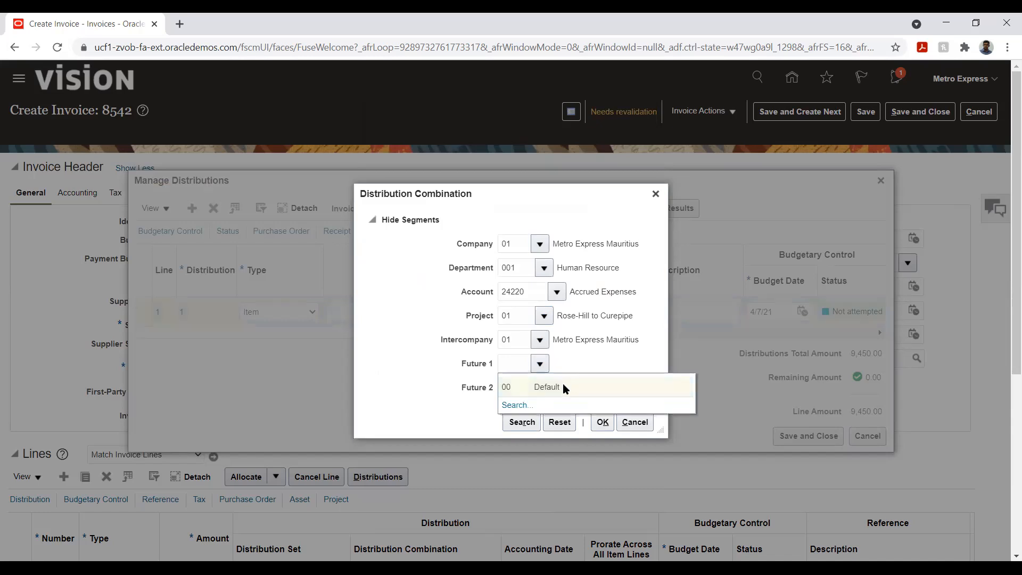
left_click(563, 387)
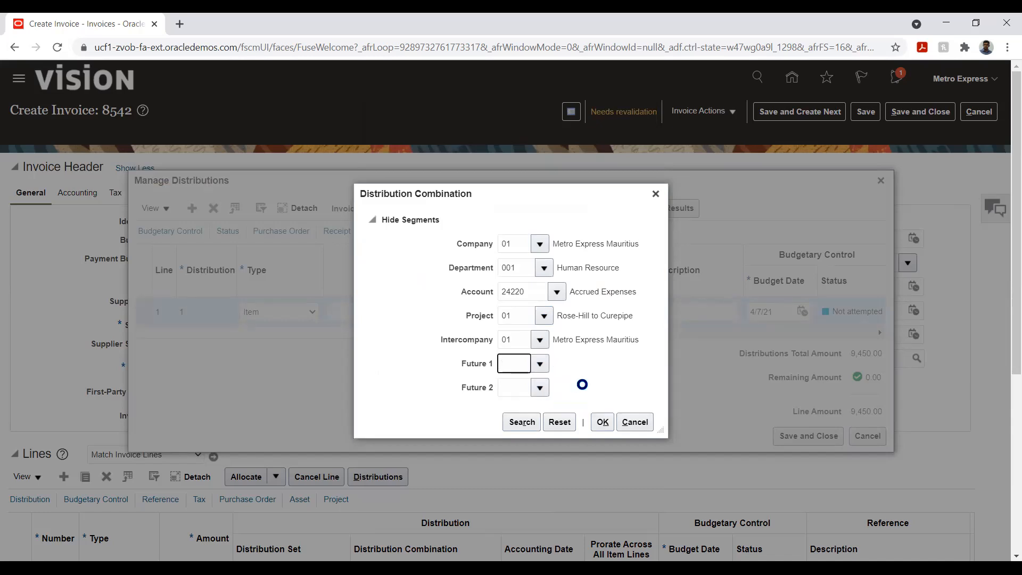
left_click(541, 388)
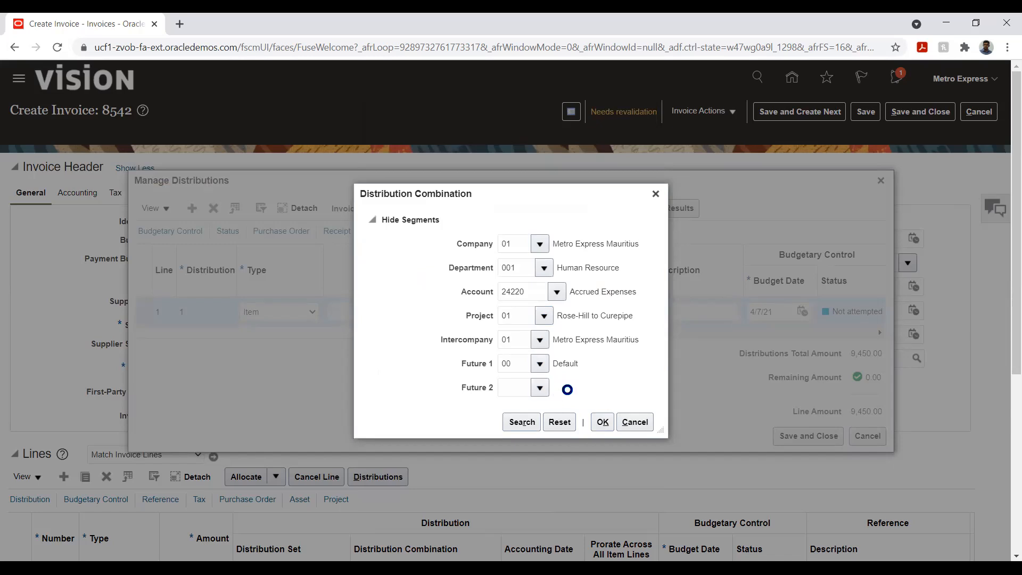
left_click(552, 411)
left_click(602, 421)
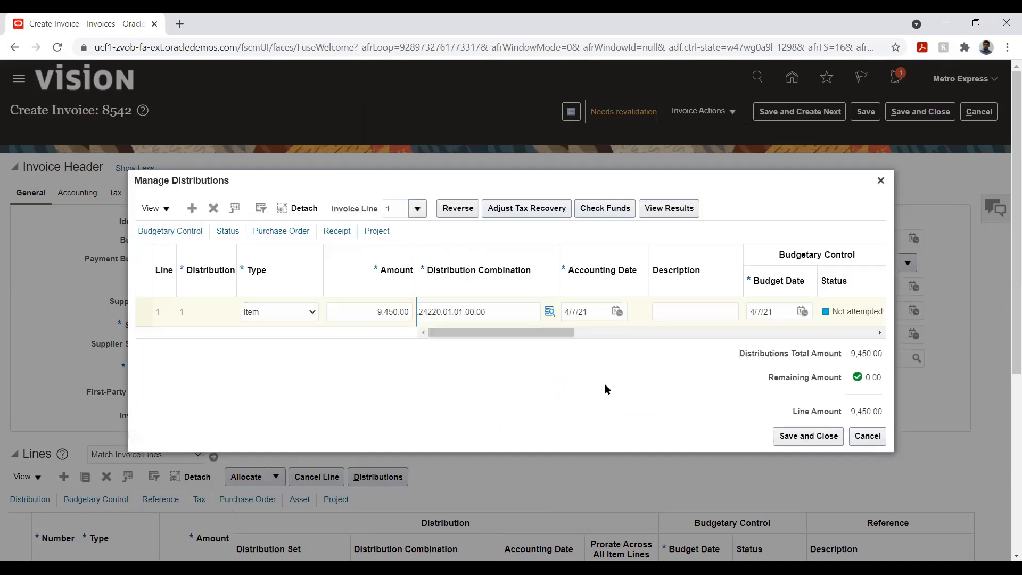
Step: Check the entered distribution combination, save and close the distributions, and review the invoice lines and totals
double_click(506, 313)
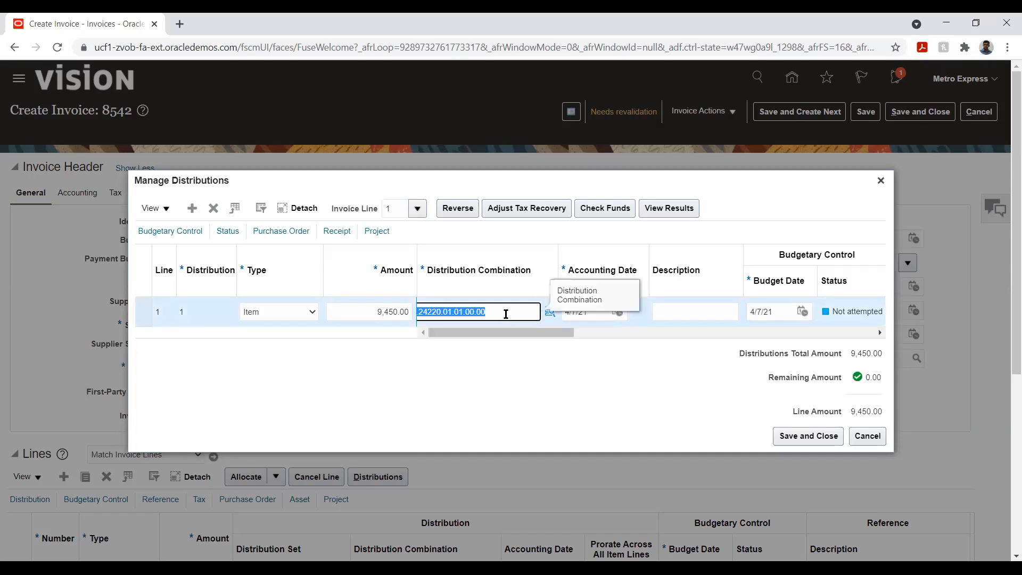
left_click(538, 394)
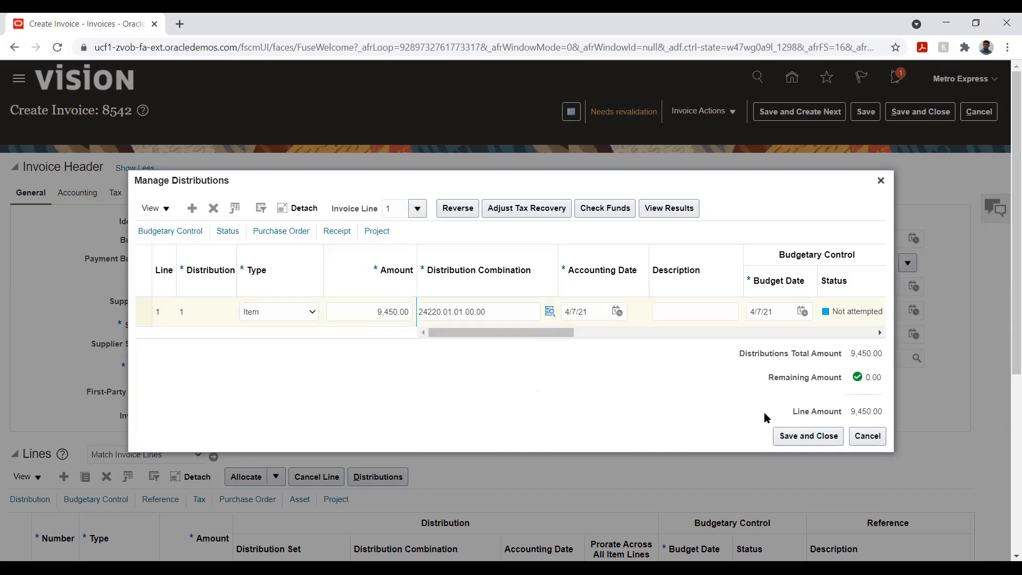
left_click(799, 442)
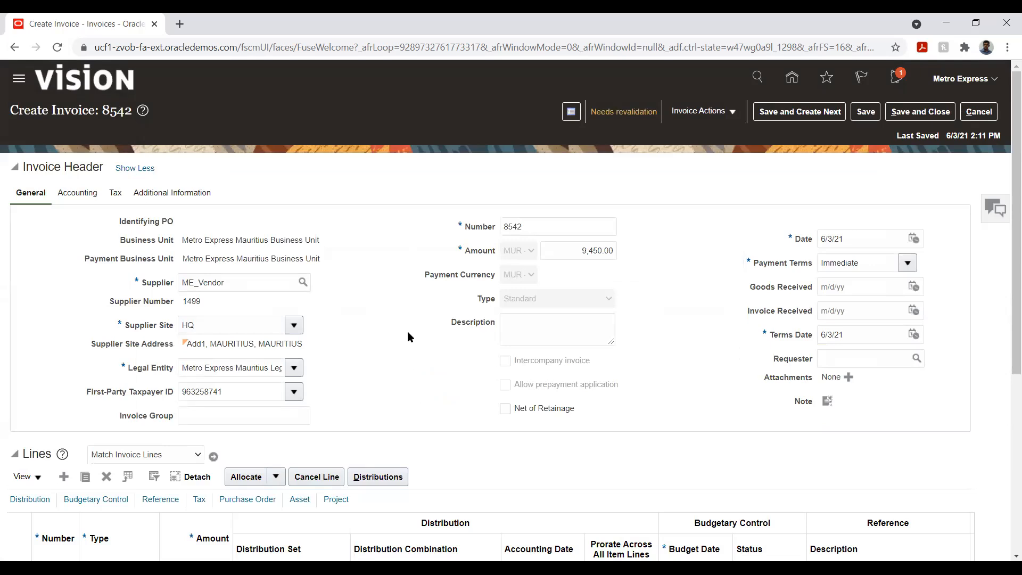
scroll(407, 337, "down", 5)
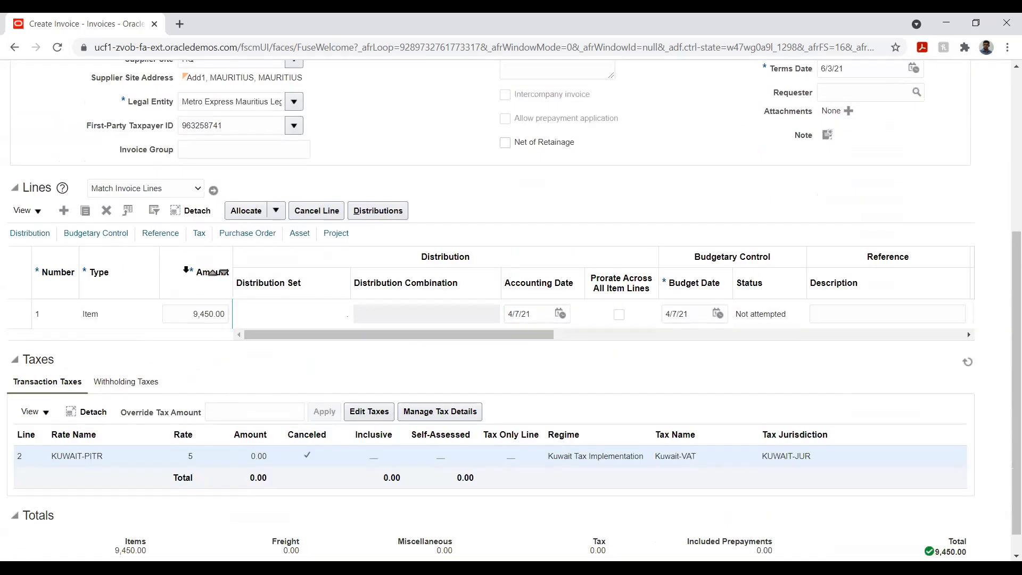
Step: Add a detail tax line with rate name VAT-PITR through the invoice's tax details, then save the tax lines and the invoice
scroll(257, 396, "down", 1)
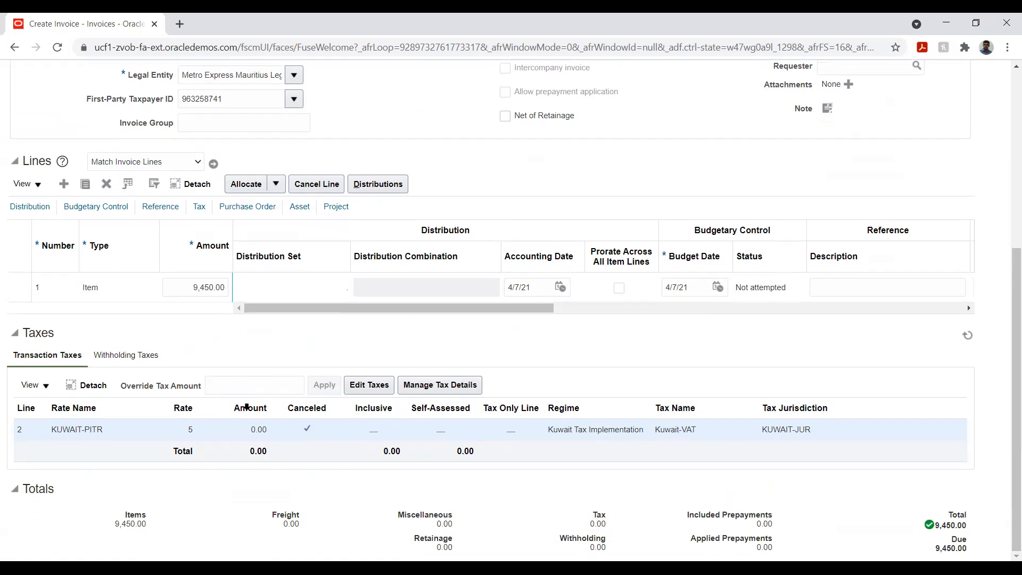
left_click(417, 385)
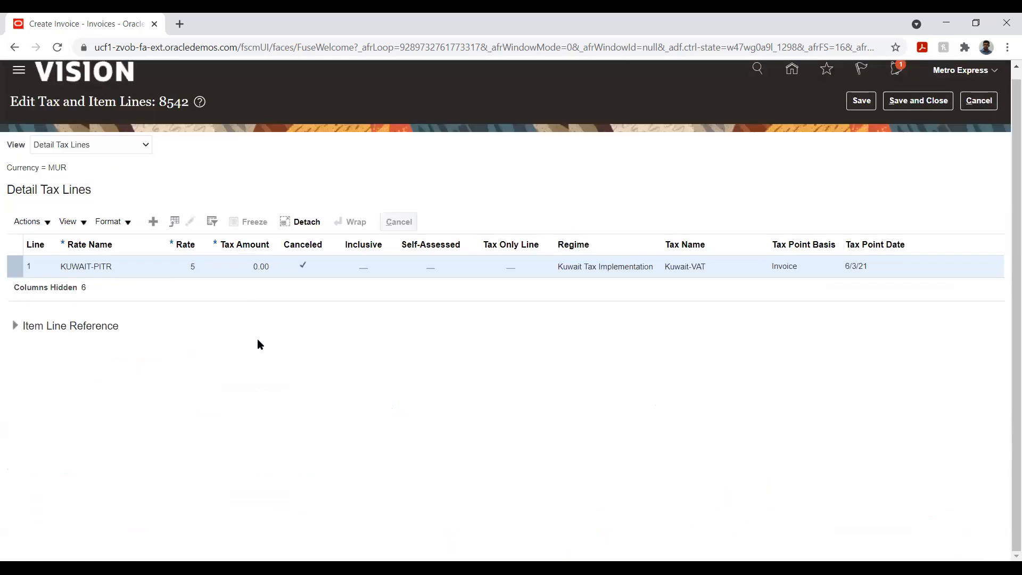
left_click(153, 220)
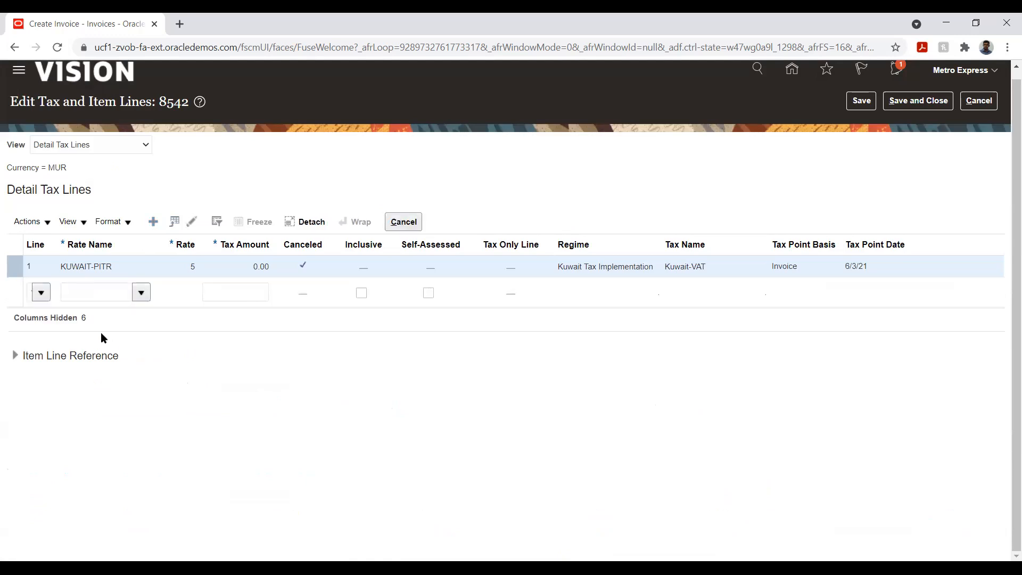
left_click(130, 293)
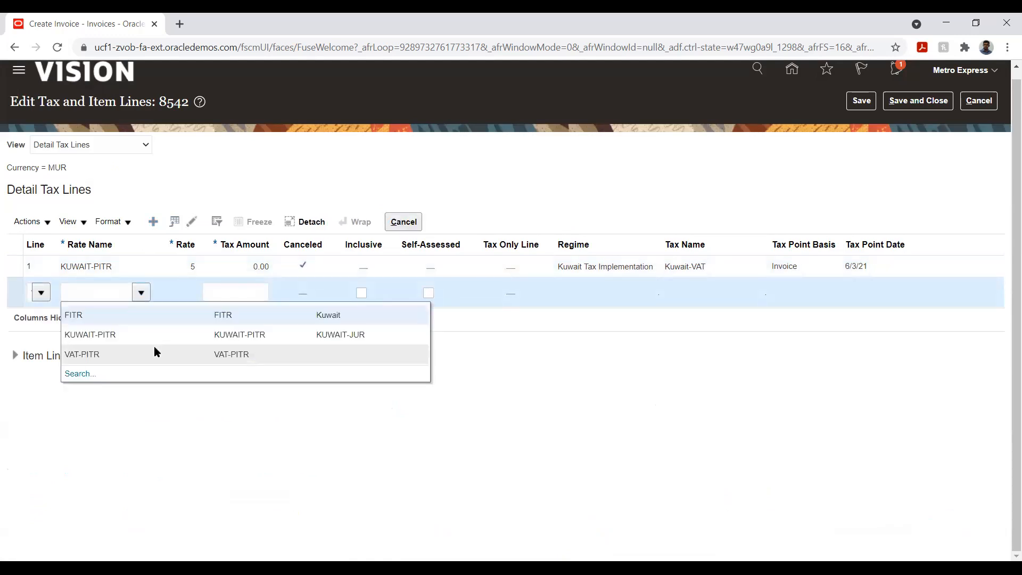
left_click(137, 353)
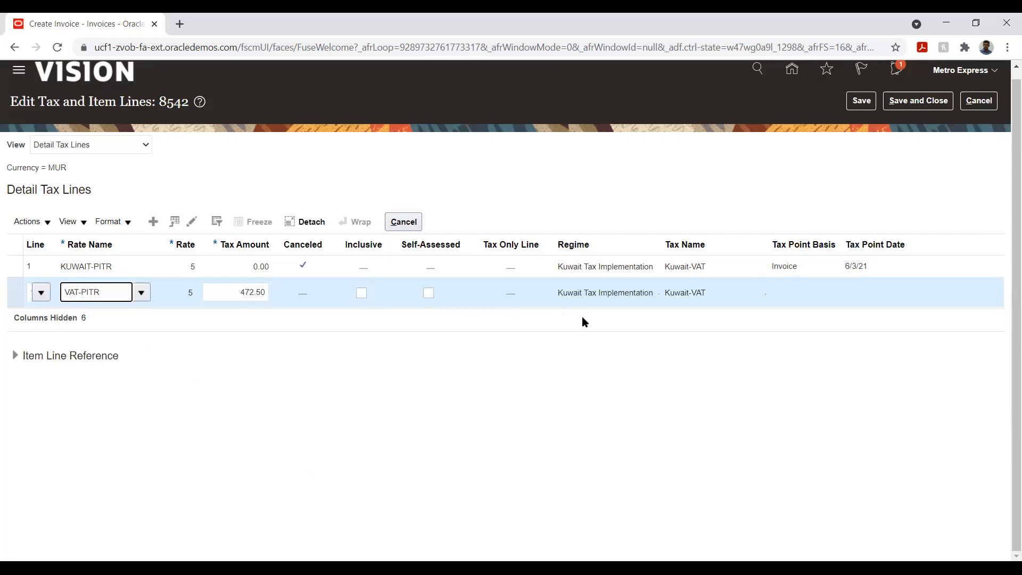
left_click(898, 104)
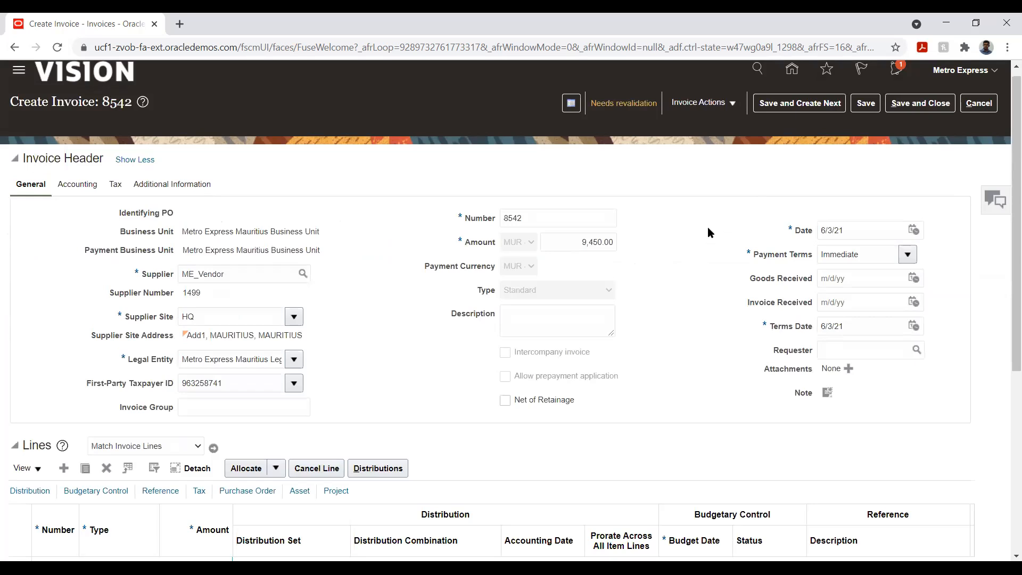
left_click(865, 106)
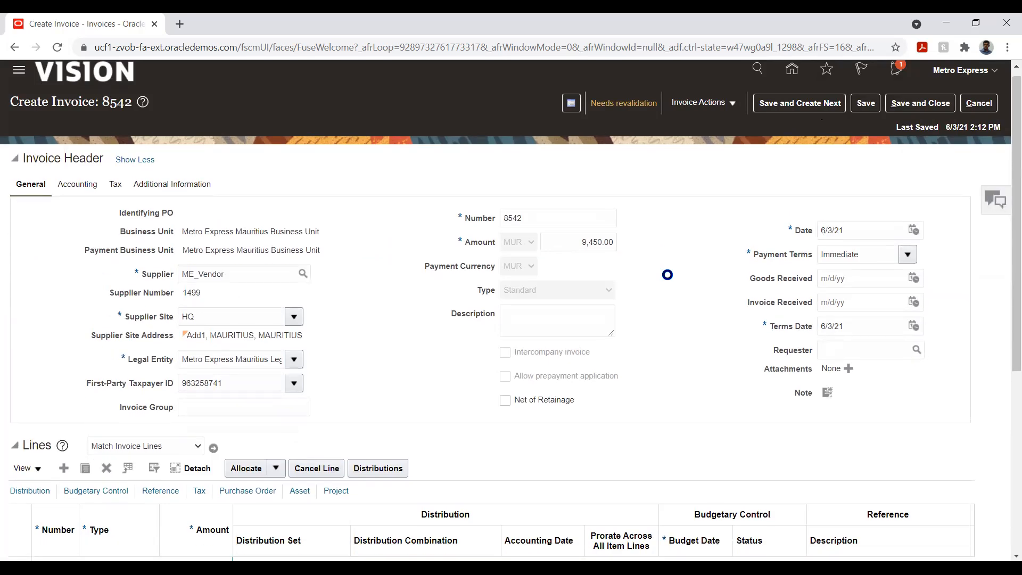
Step: Check the invoice's tax and total amounts, and set the invoice header amount to 9,992
scroll(666, 273, "down", 5)
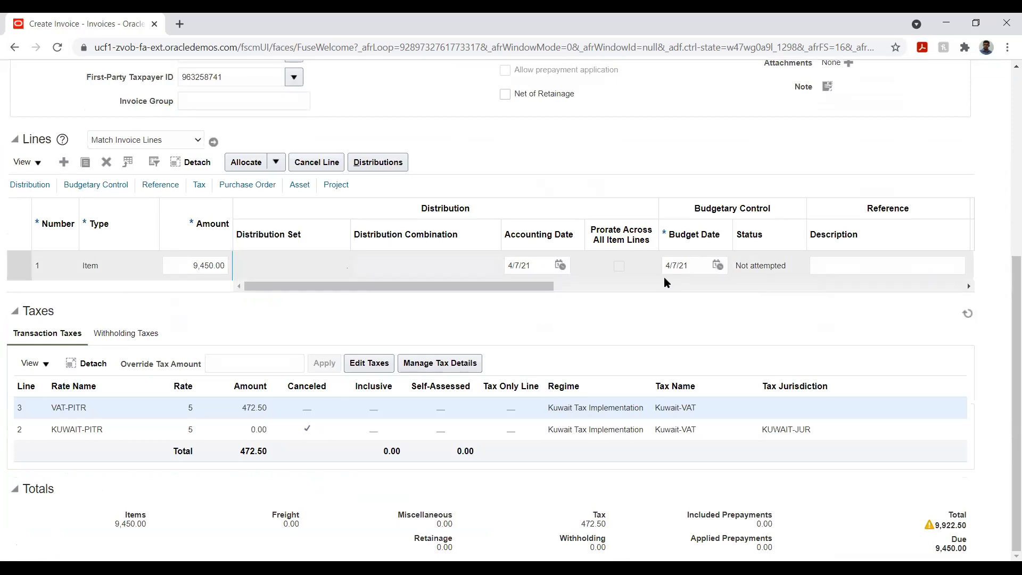
scroll(663, 277, "up", 6)
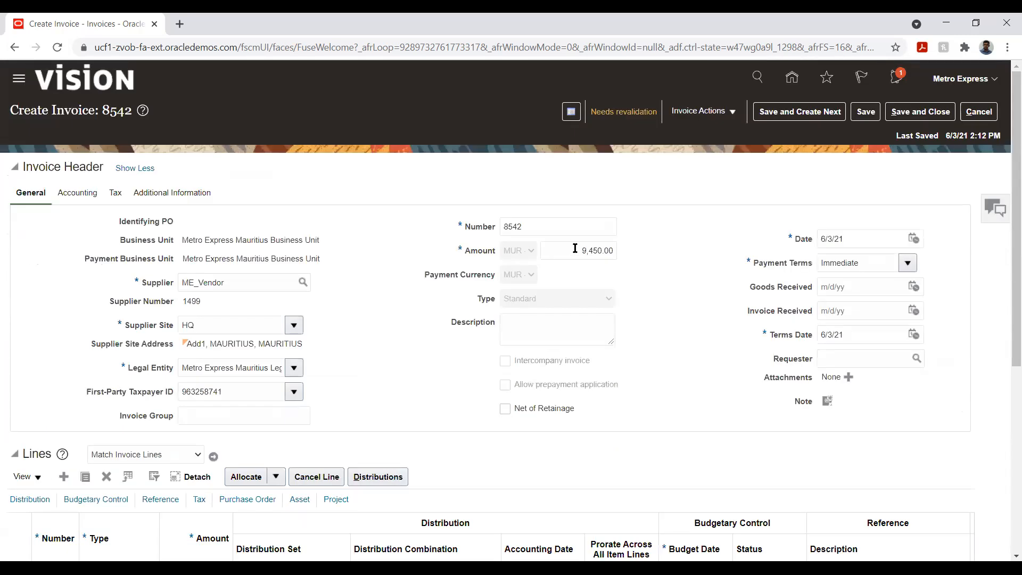
left_click(575, 248)
type("2")
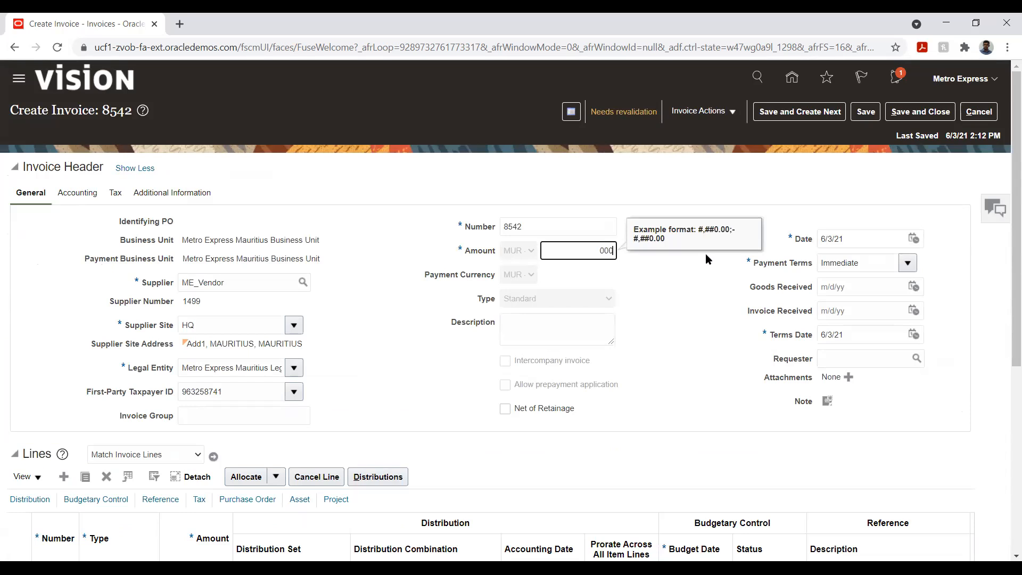
key("Tab")
left_click(595, 247)
type("99")
key("BackSpace")
key("BackSpace")
key("BackSpace")
key("BackSpace")
key("BackSpace")
type("9,992")
key("Tab")
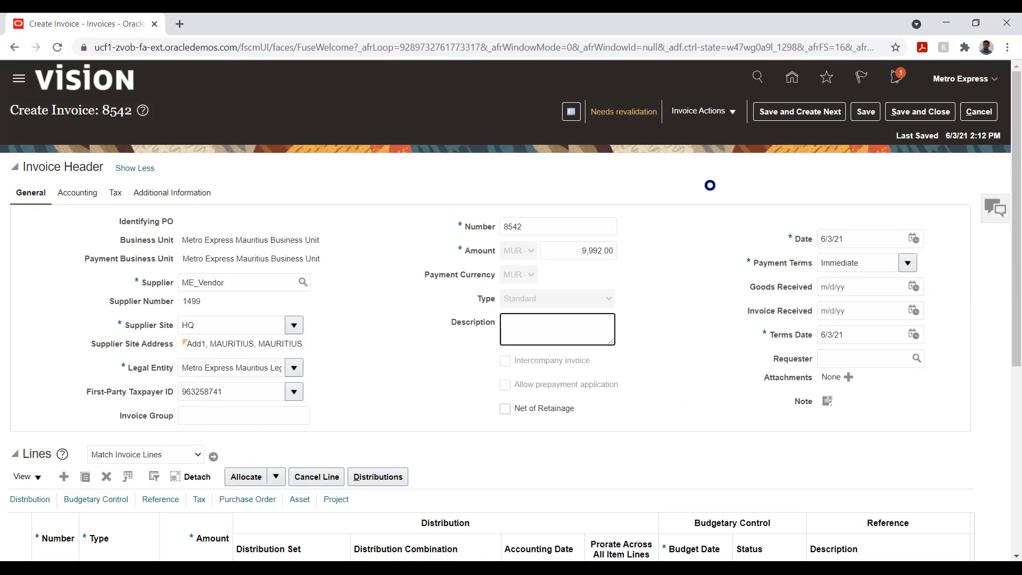
Step: Run an invoice action on the updated invoice and review its header, line, taxes and totals
left_click(727, 112)
left_click(719, 195)
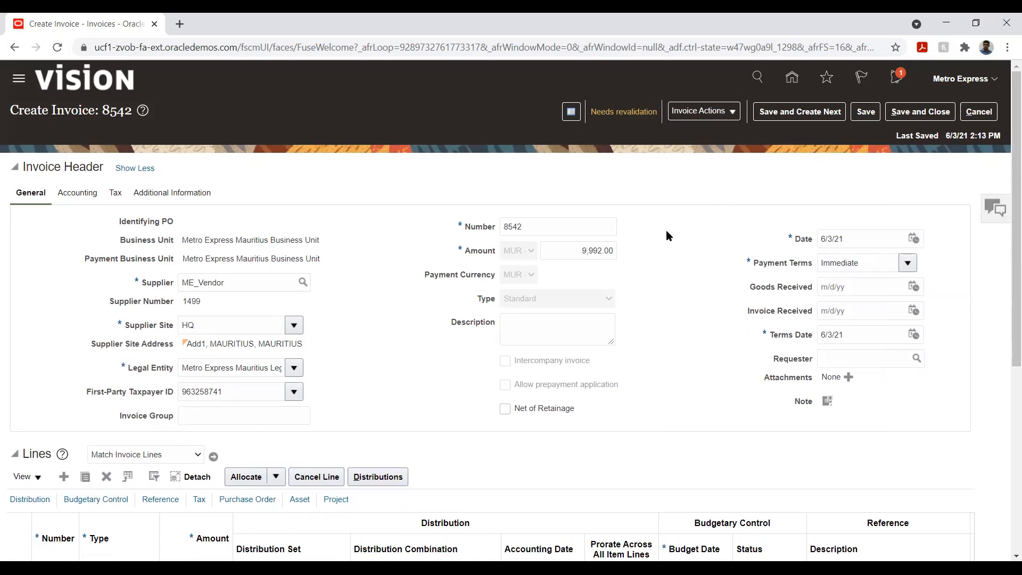
scroll(668, 237, "down", 5)
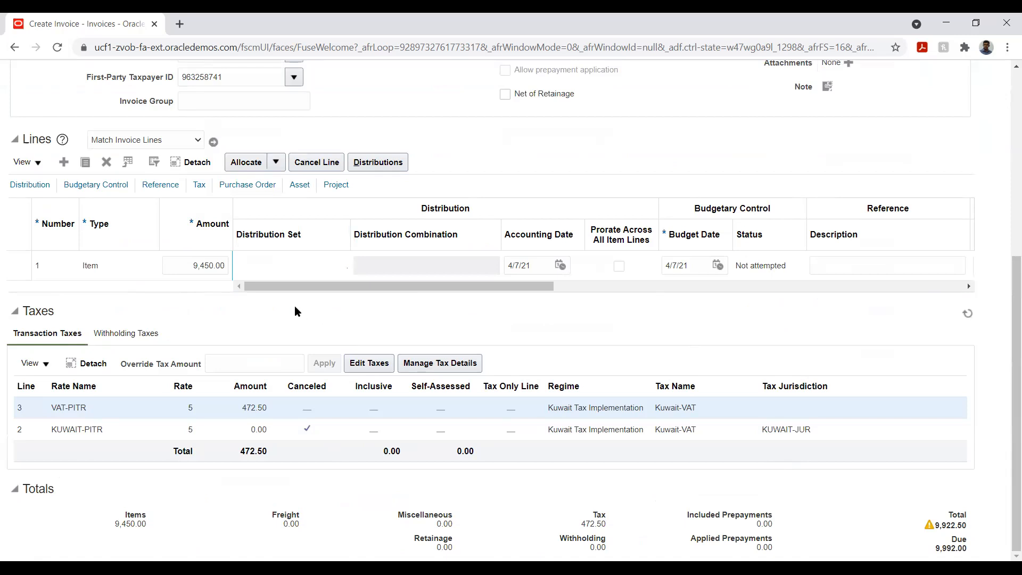
scroll(272, 316, "up", 5)
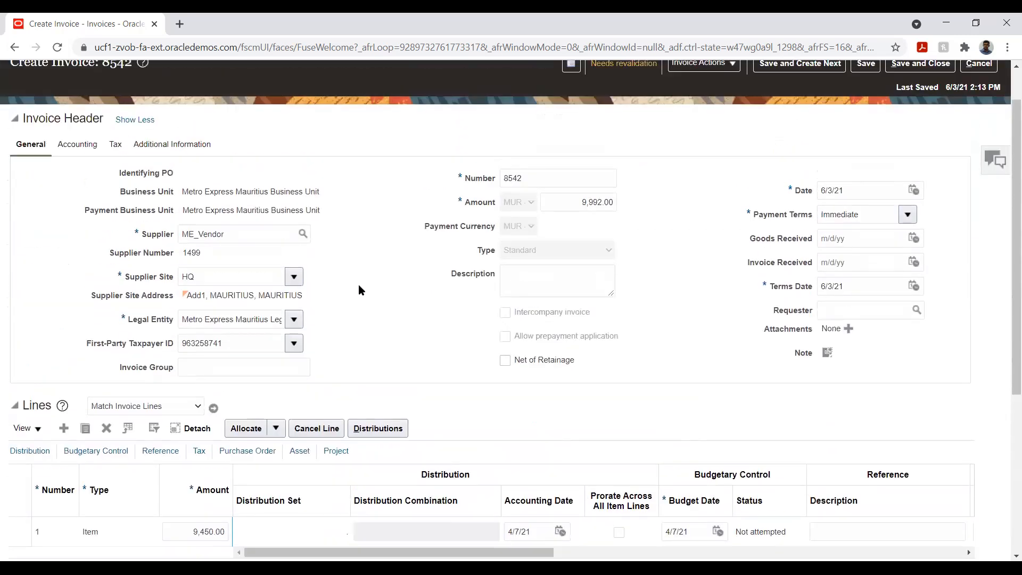
scroll(374, 287, "up", 1)
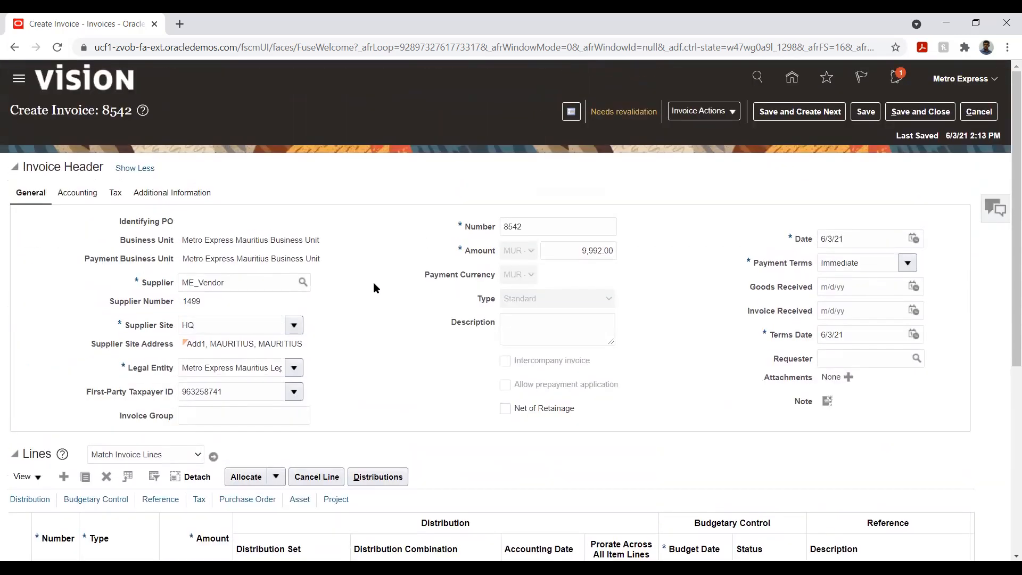
Step: Show the tax columns of invoice line 1 and compare its tax classification with the transaction taxes and totals
scroll(374, 287, "down", 3)
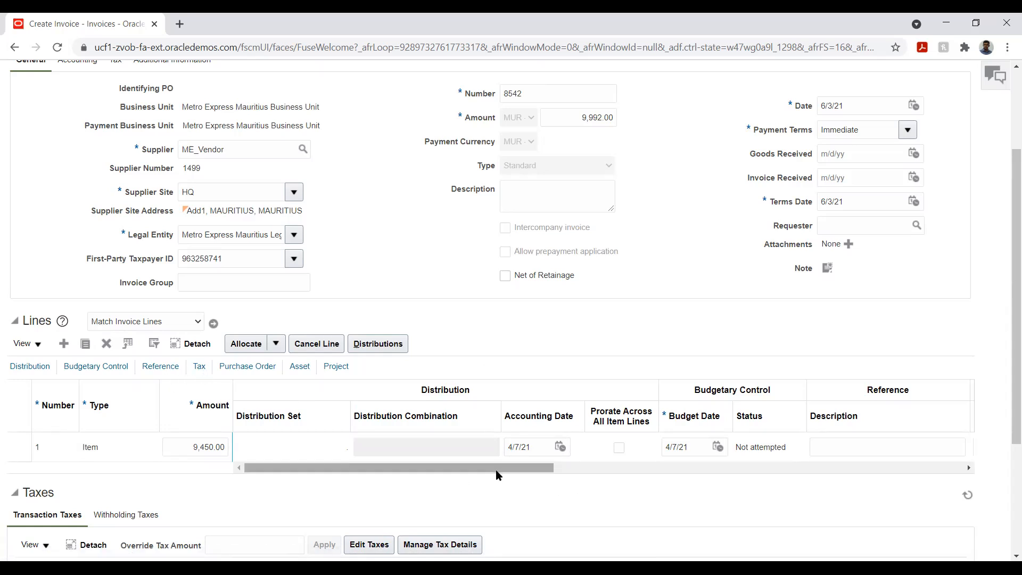
left_click(197, 367)
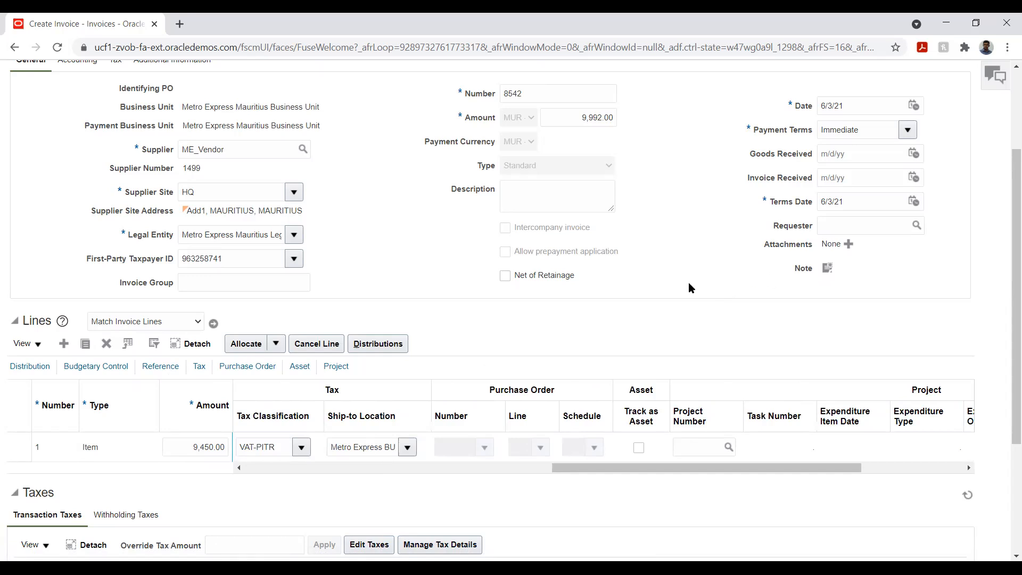
scroll(685, 294, "down", 1)
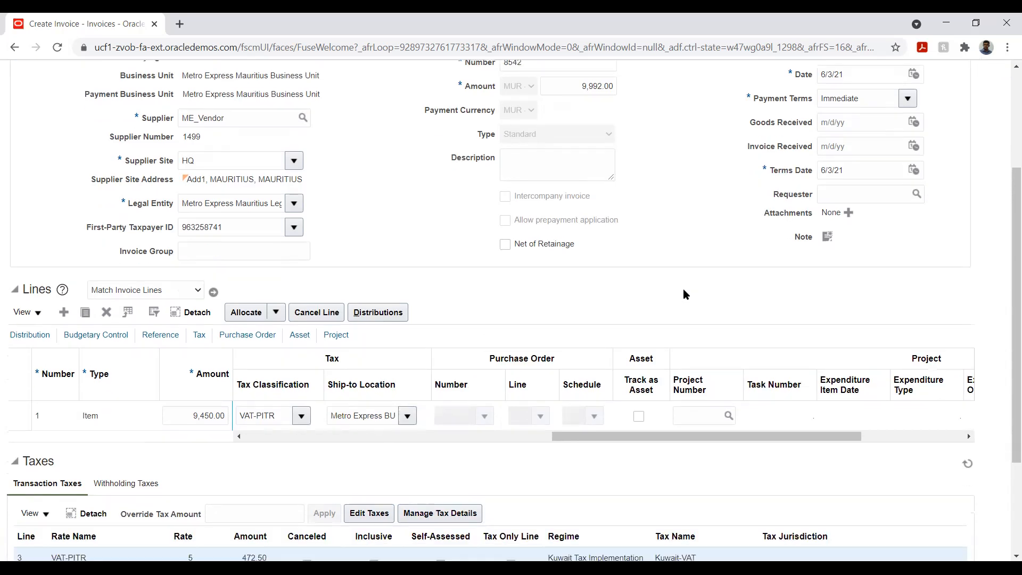
scroll(684, 293, "down", 2)
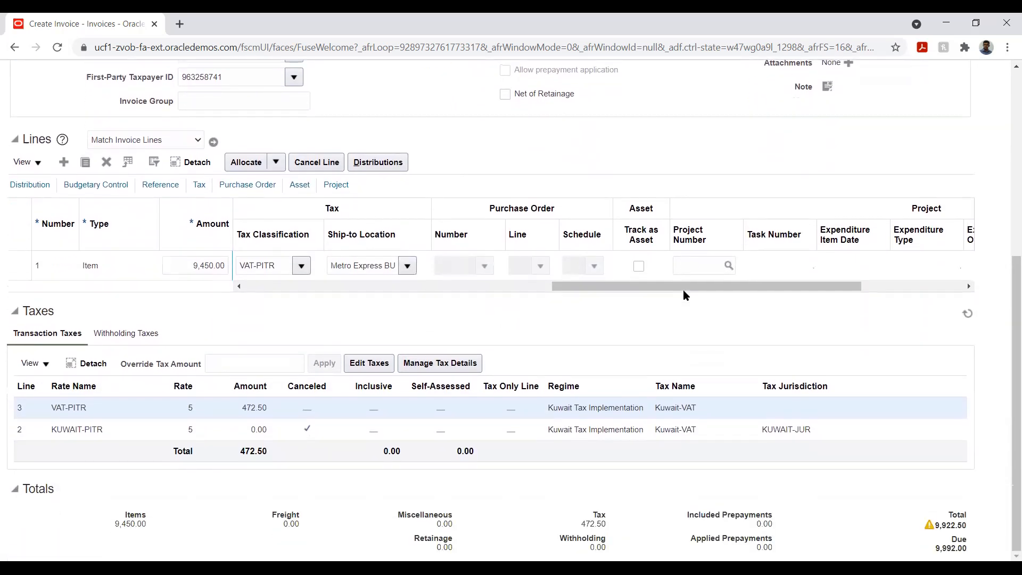
scroll(684, 294, "up", 2)
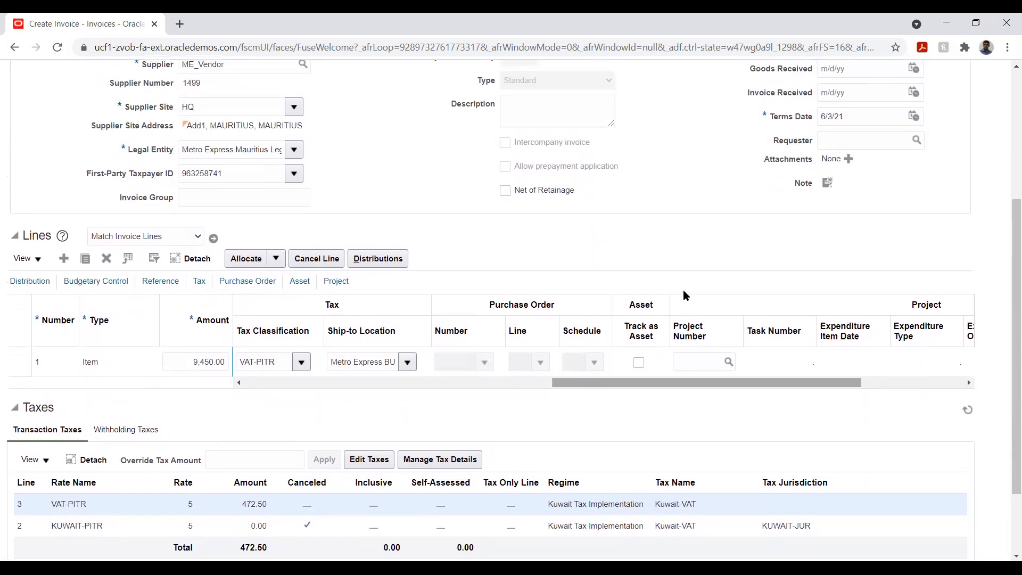
scroll(683, 295, "up", 1)
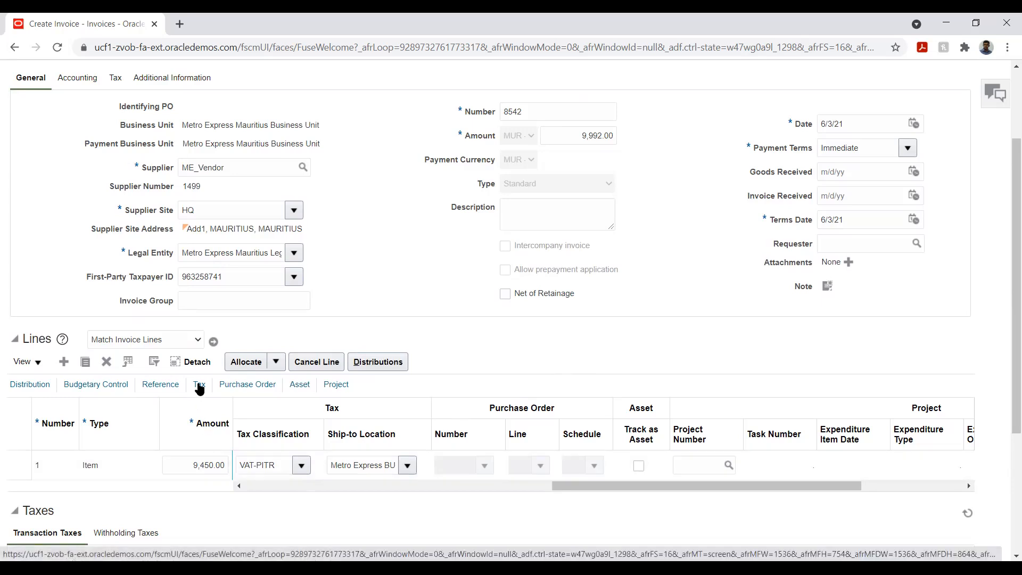
Step: Check the distribution of invoice line 1, and examine the validation status and holds in the invoice summary
left_click(359, 367)
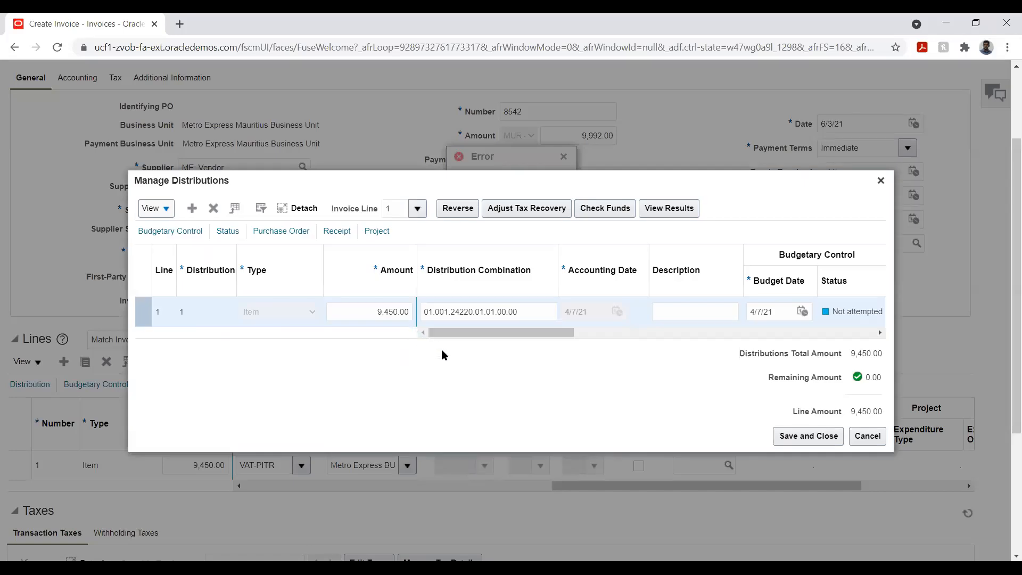
left_click(881, 181)
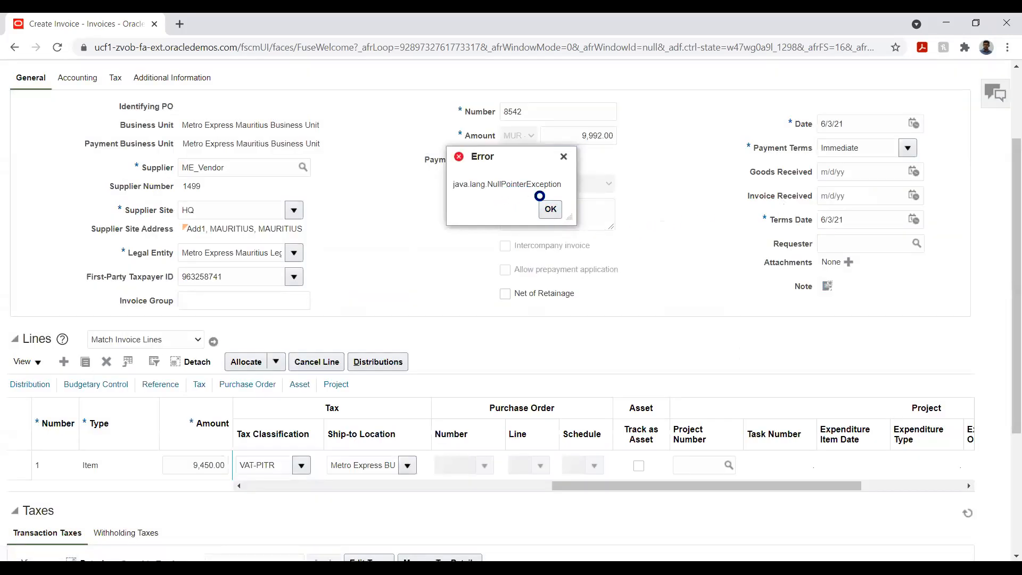
left_click(551, 208)
scroll(693, 252, "up", 3)
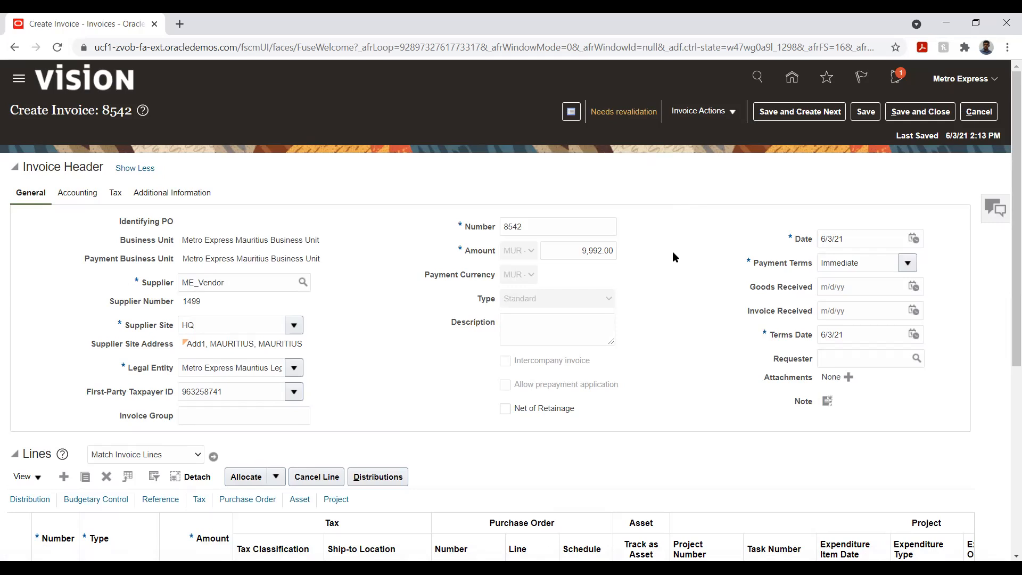
left_click(636, 111)
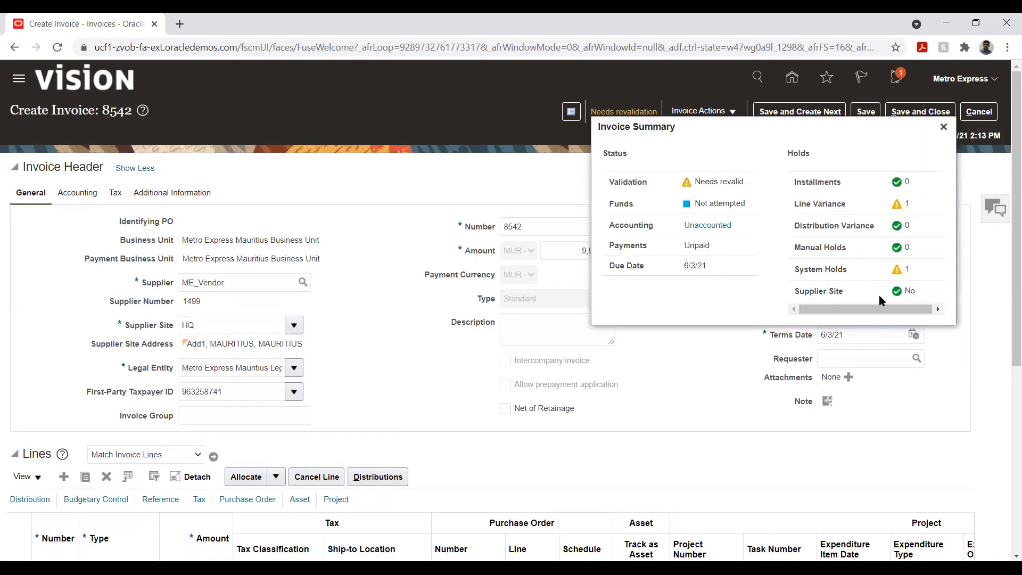
left_click(943, 127)
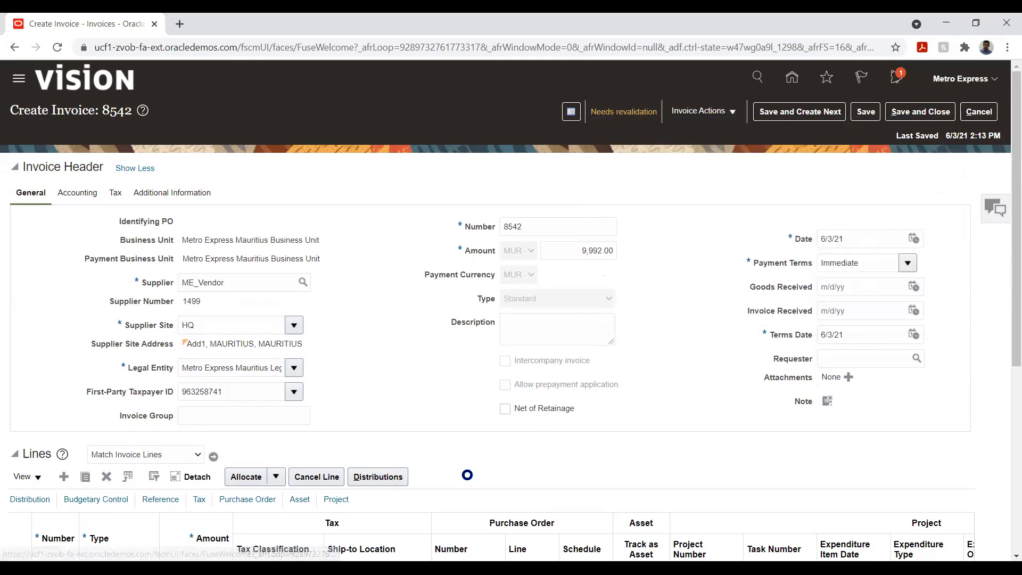
Step: Set the amount of invoice line 1 to 9,992 and acknowledge the distribution warning
scroll(459, 458, "down", 5)
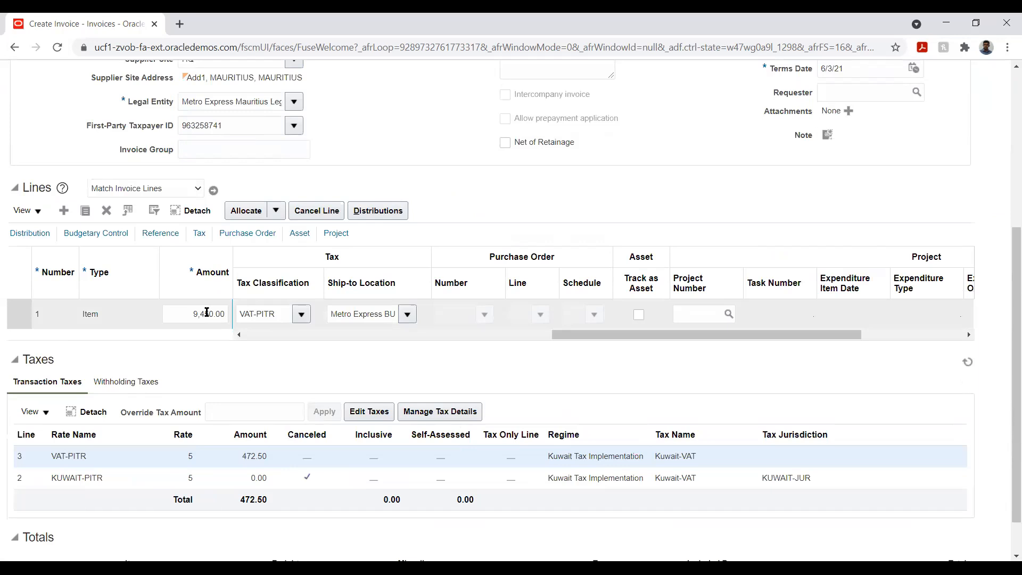
double_click(207, 313)
type("9")
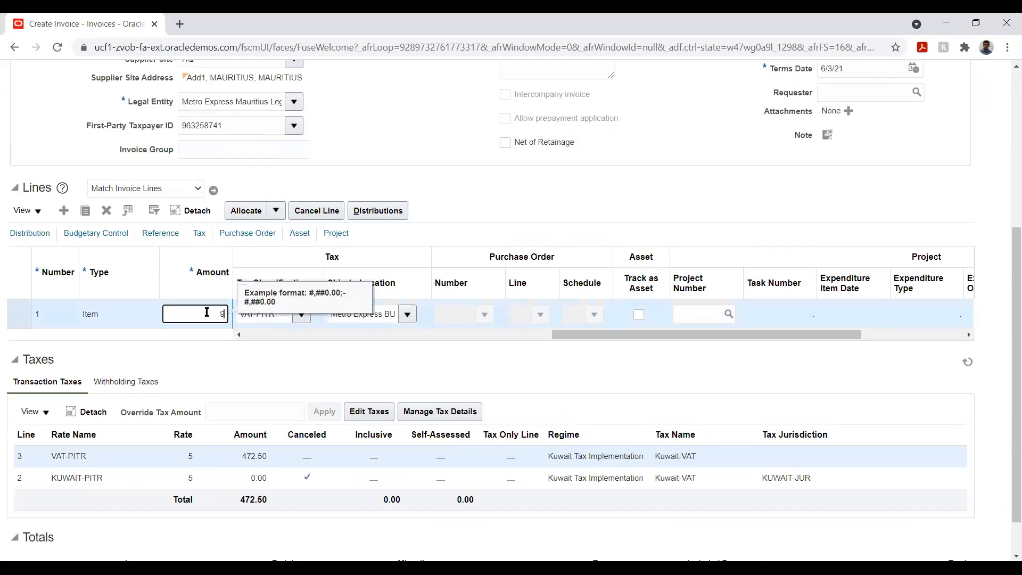
type(",992")
key("Tab")
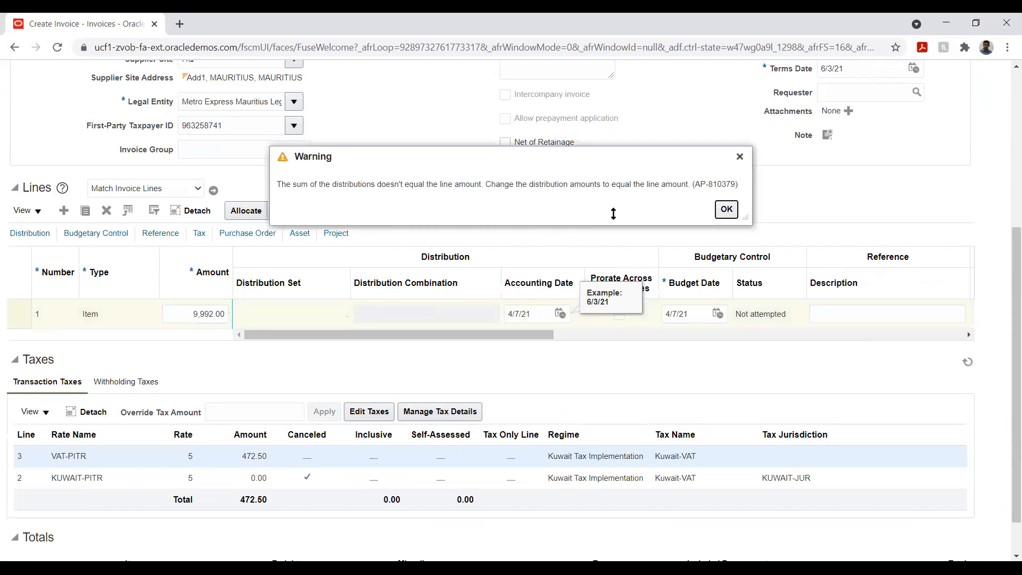
left_click(735, 212)
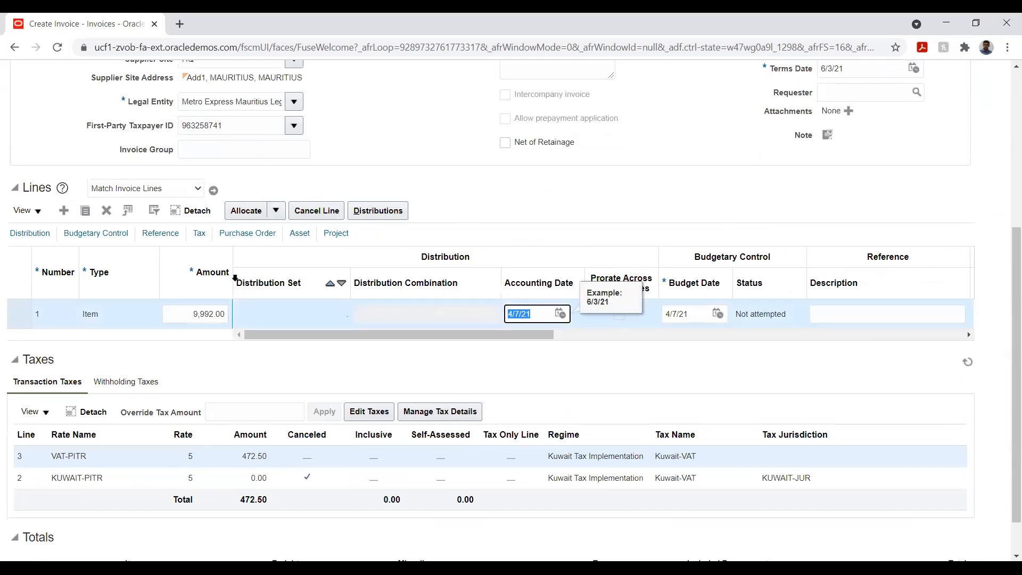
Step: Open the distributions of invoice line 1 and set the distribution amount to 9,992
left_click(394, 208)
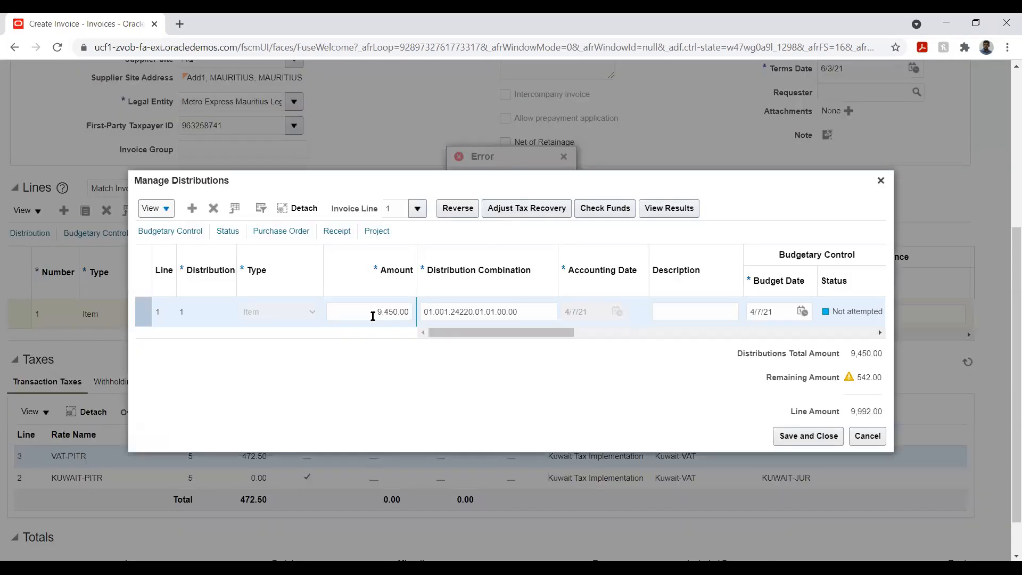
left_click(379, 311)
double_click(378, 309)
type("9992")
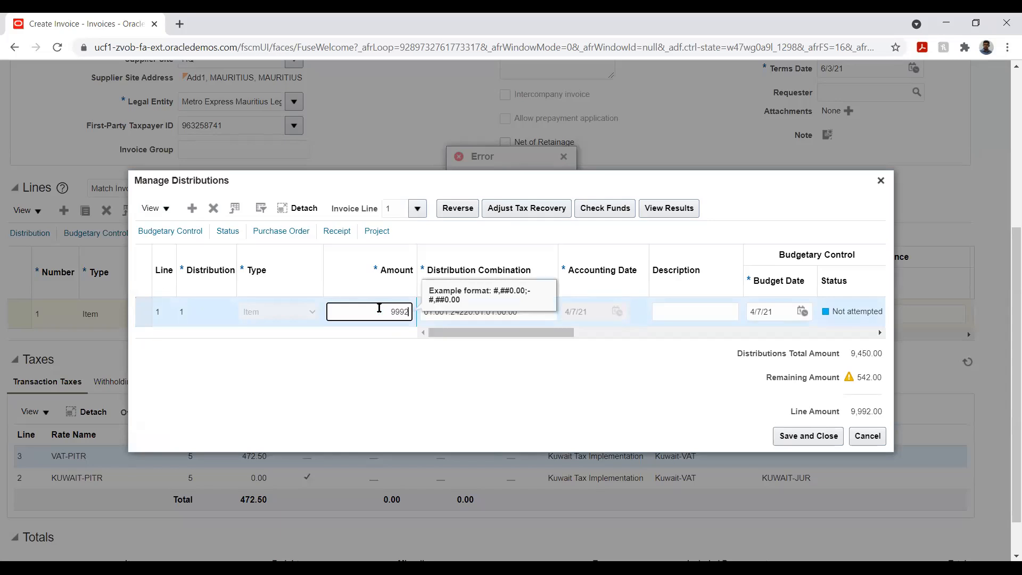
key("Tab")
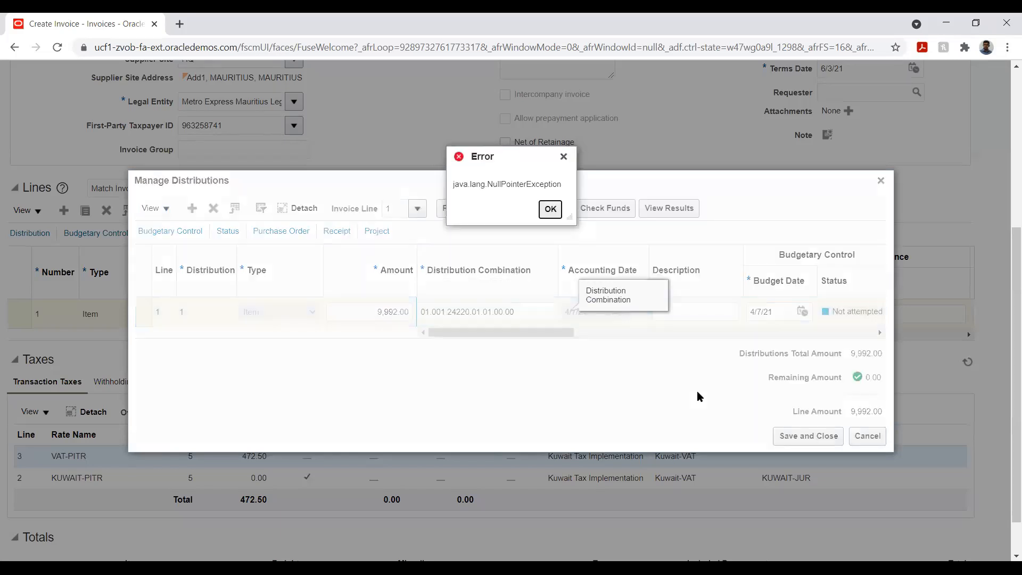
Step: Dismiss the errors while trying to save the distribution of invoice line 1, and cancel the distribution changes
left_click(550, 211)
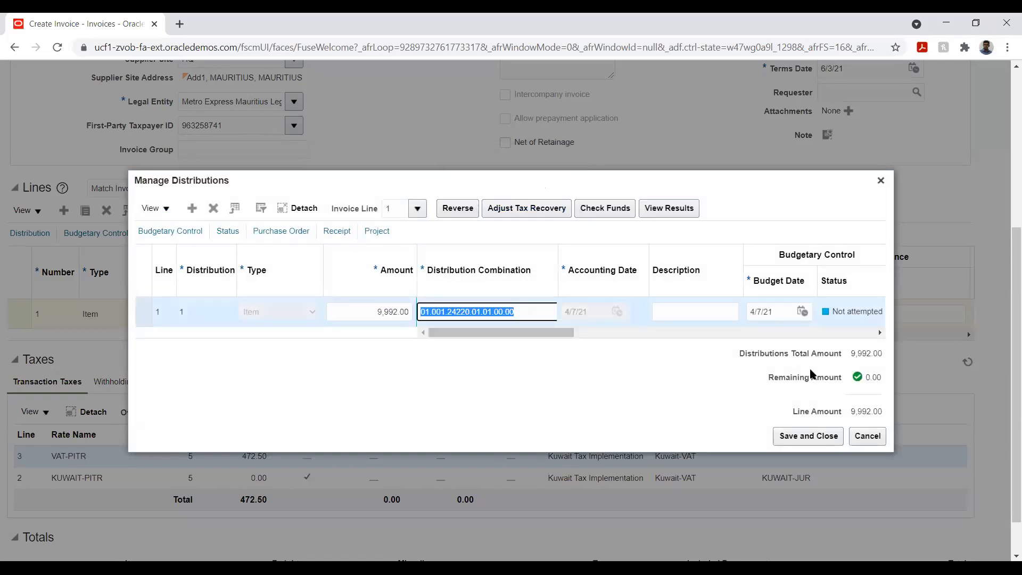
left_click(806, 441)
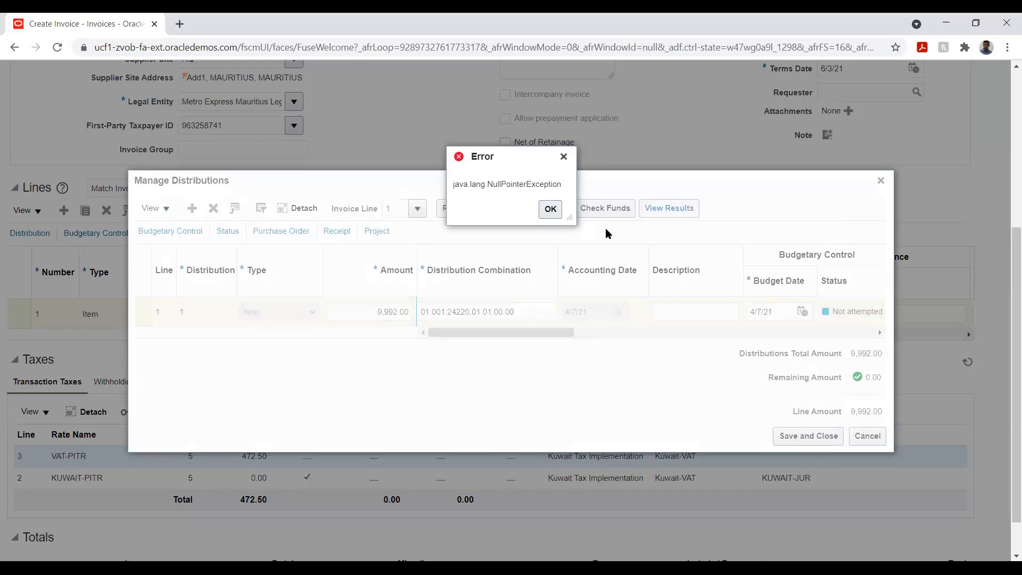
left_click(550, 210)
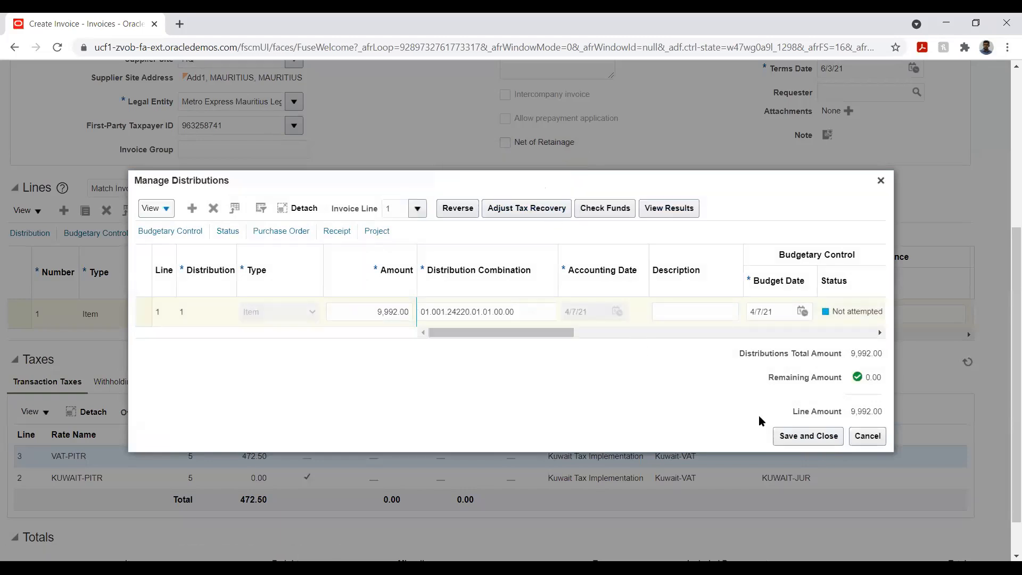
left_click(793, 436)
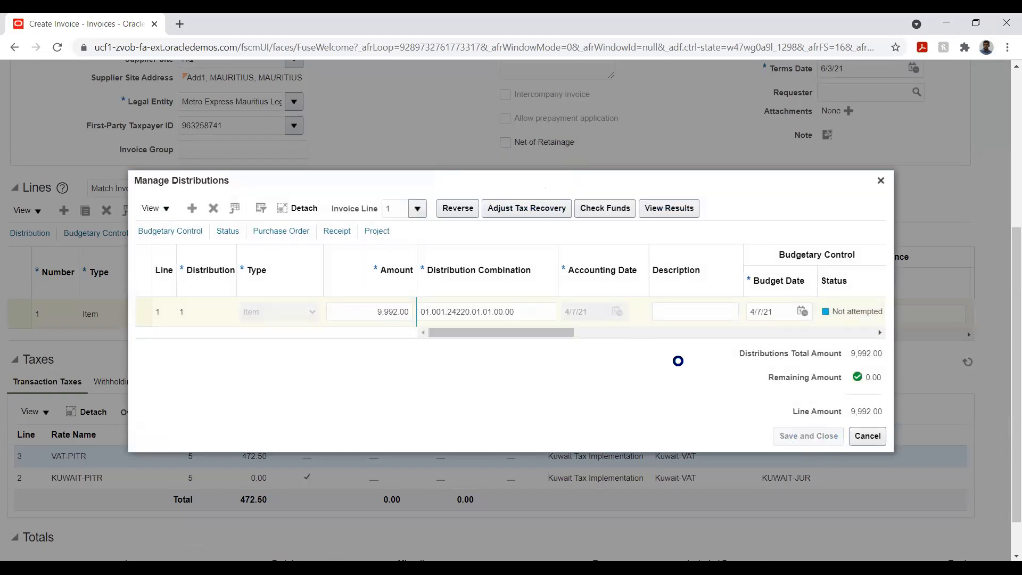
left_click(545, 215)
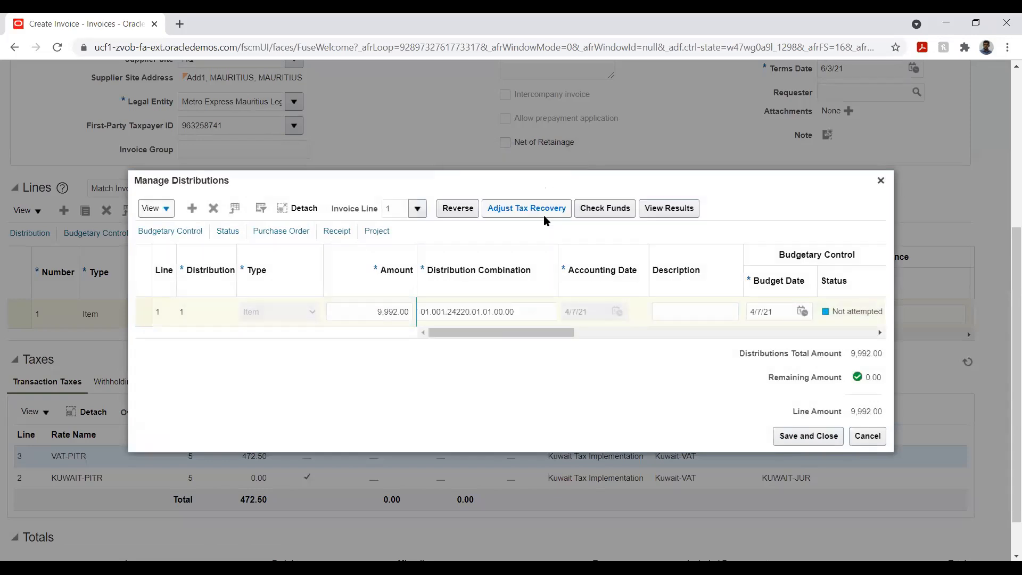
left_click(858, 433)
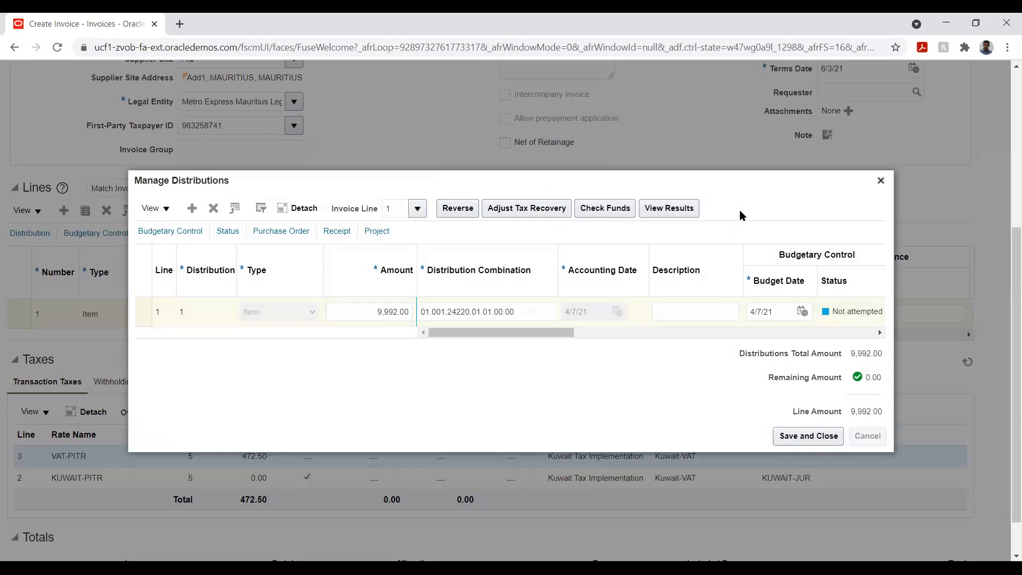
Step: Recalculate the invoice's tax and review the line, transaction taxes and totals
scroll(907, 266, "up", 5)
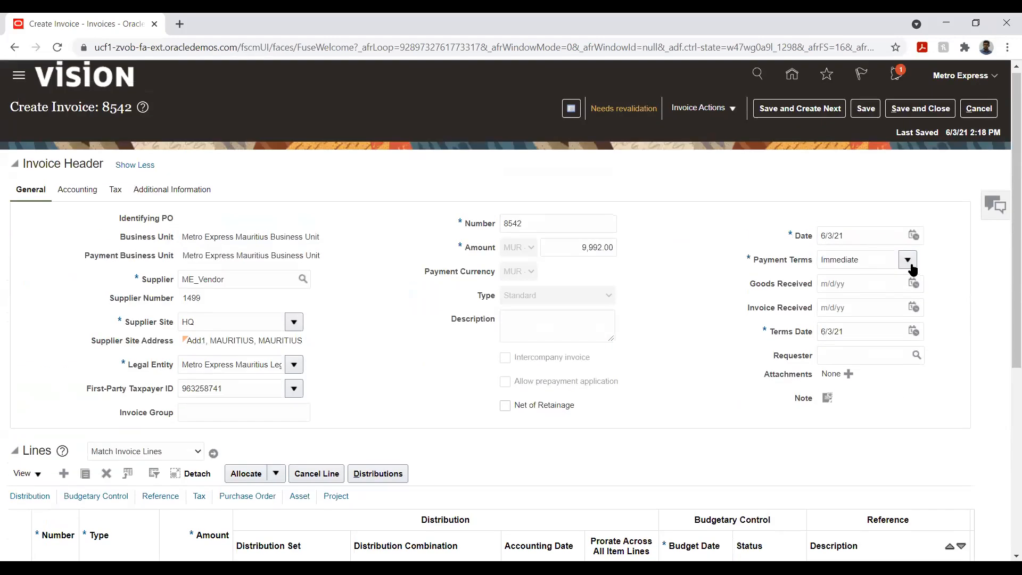
left_click(732, 112)
left_click(713, 195)
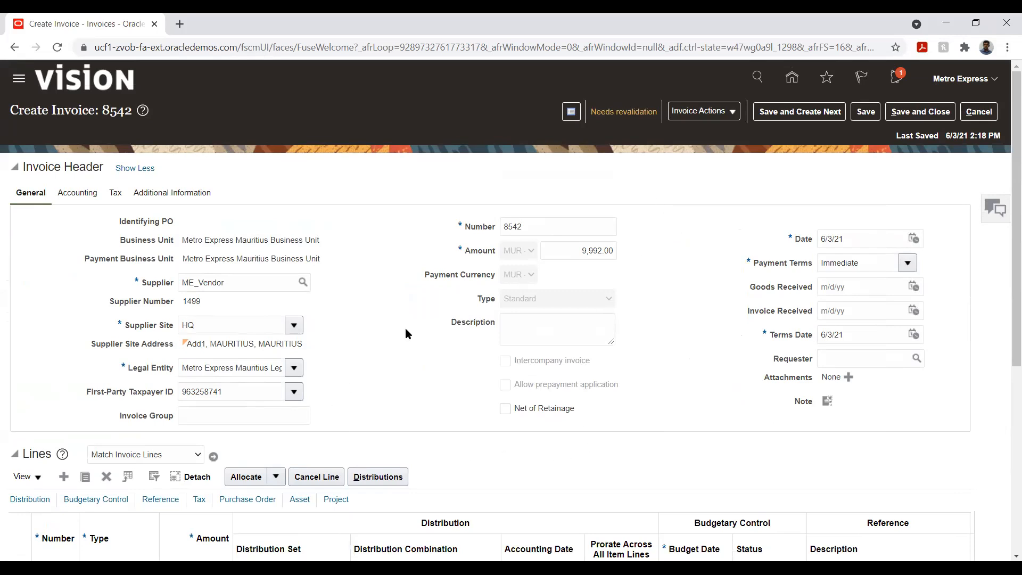
scroll(404, 334, "down", 6)
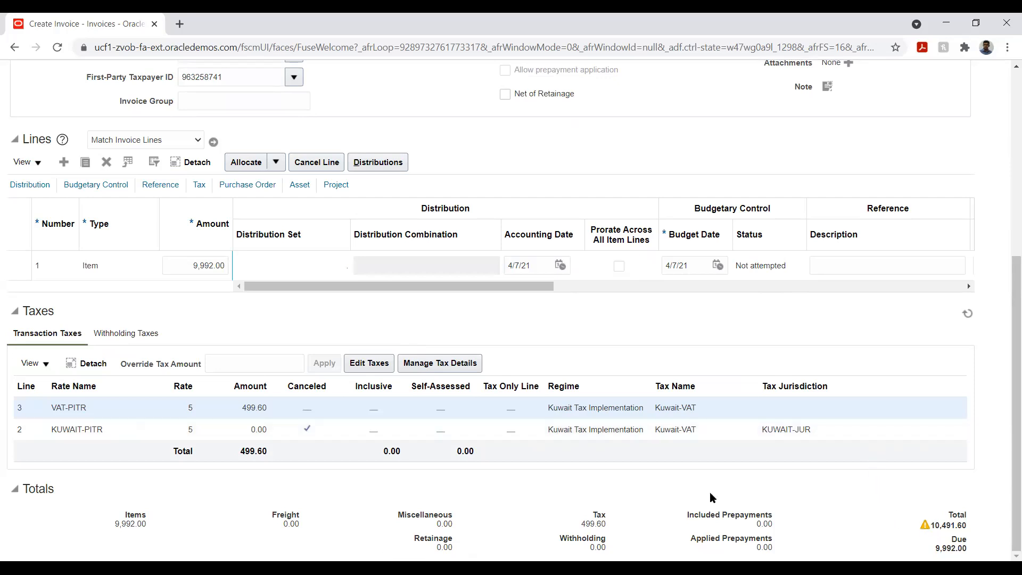
scroll(975, 290, "up", 6)
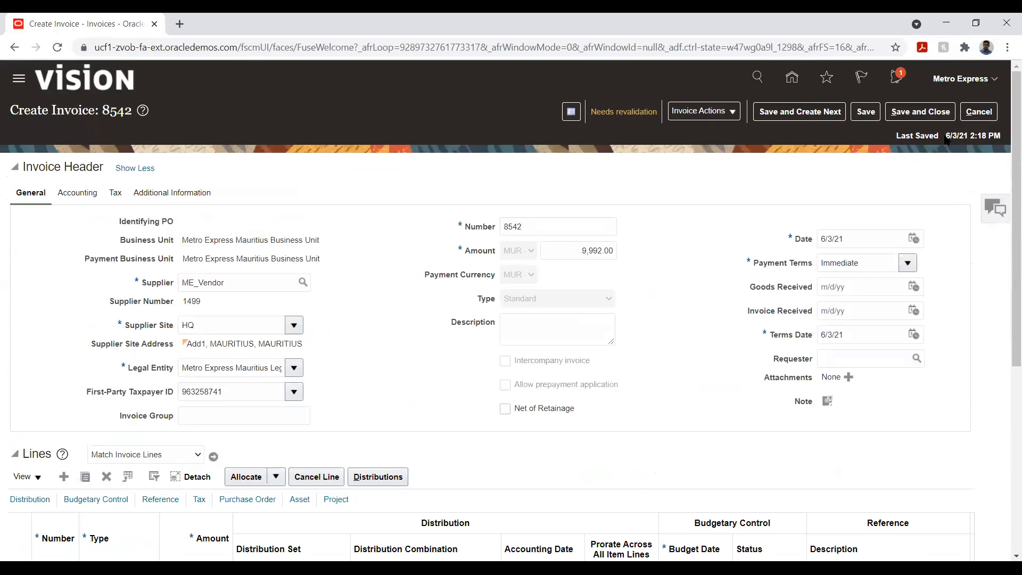
Step: Leave the current invoice without saving and start creating a new invoice
left_click(981, 112)
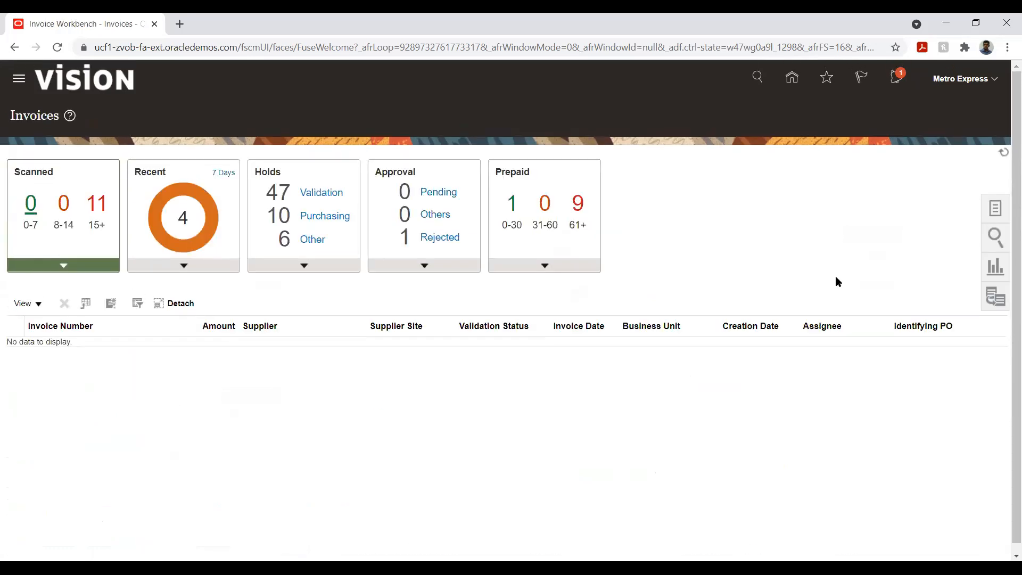
left_click(996, 209)
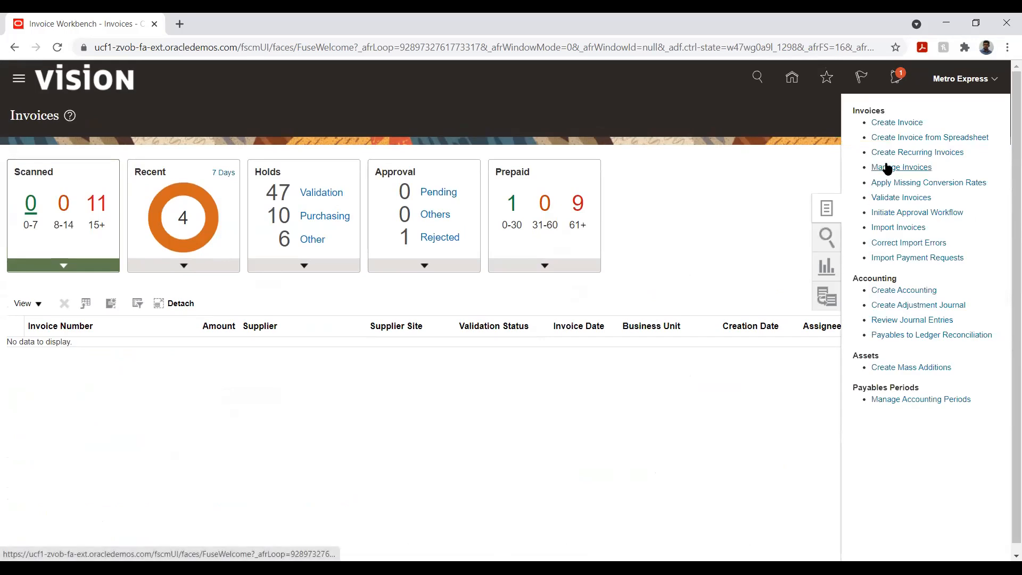
left_click(889, 123)
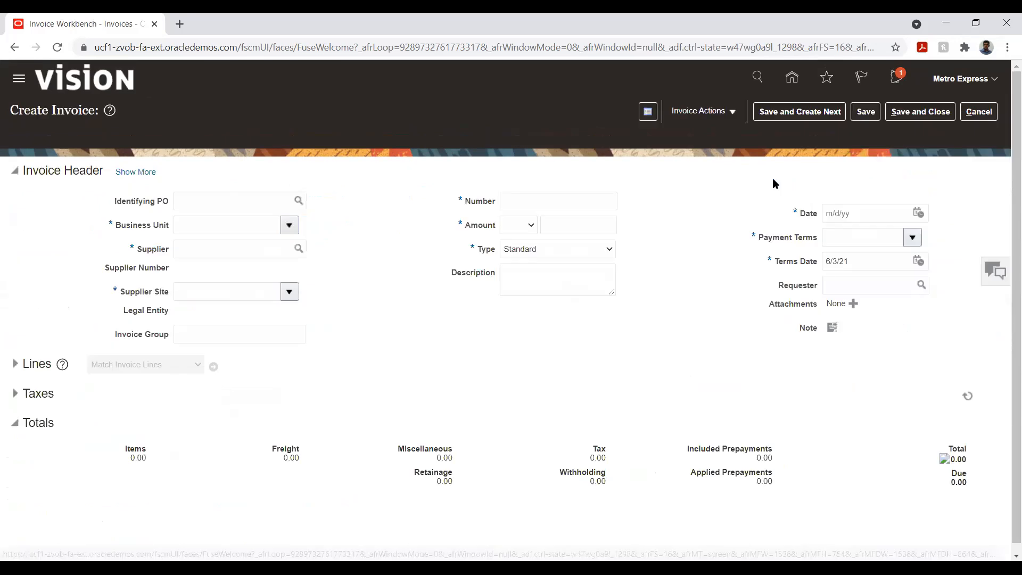
Step: Set the new invoice's business unit to Metro Express Mauritius Business Unit and its supplier to ME_Vendor
left_click(184, 217)
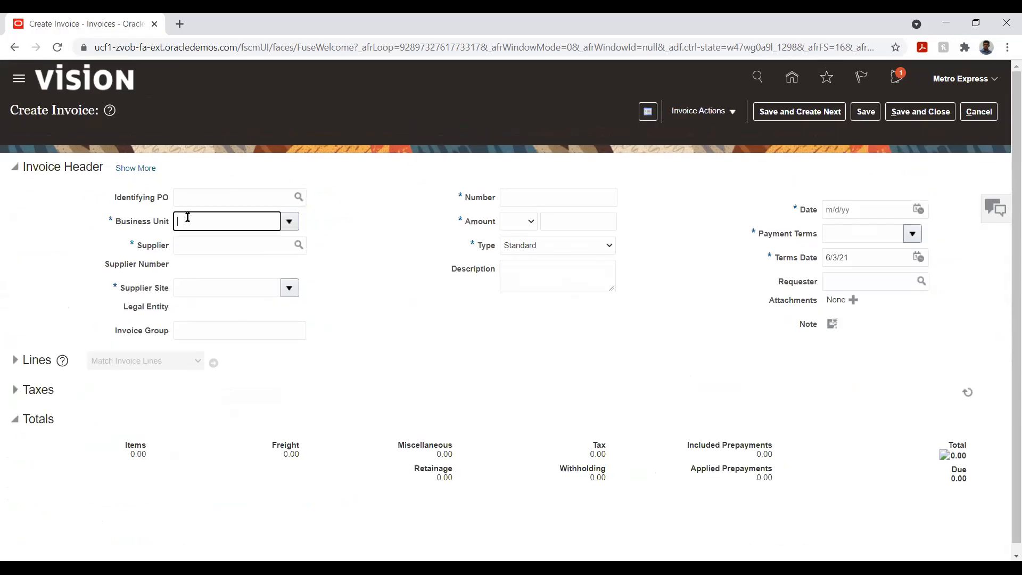
type("metr")
key("Tab")
type("ME")
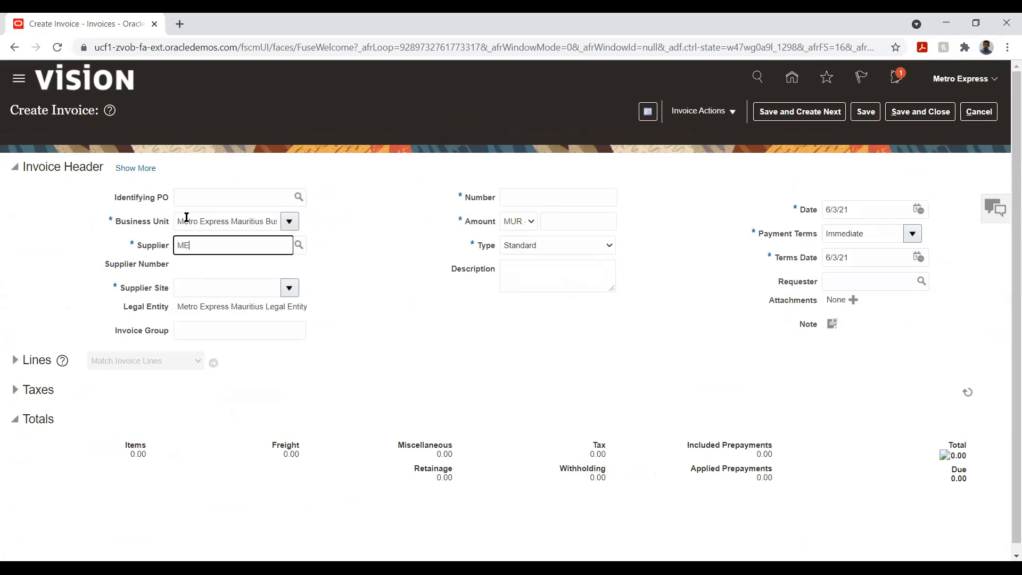
key("Tab")
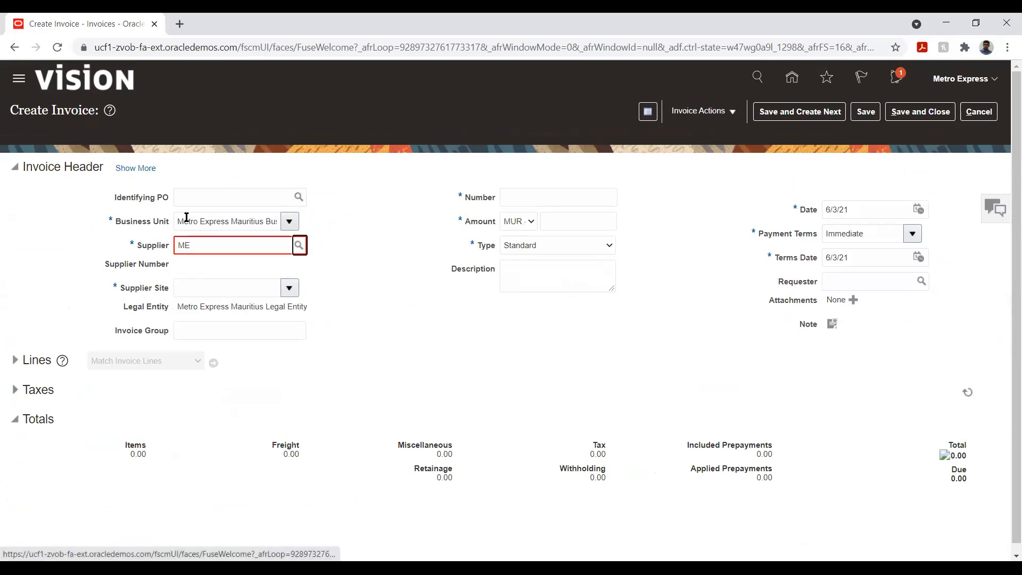
left_click(213, 245)
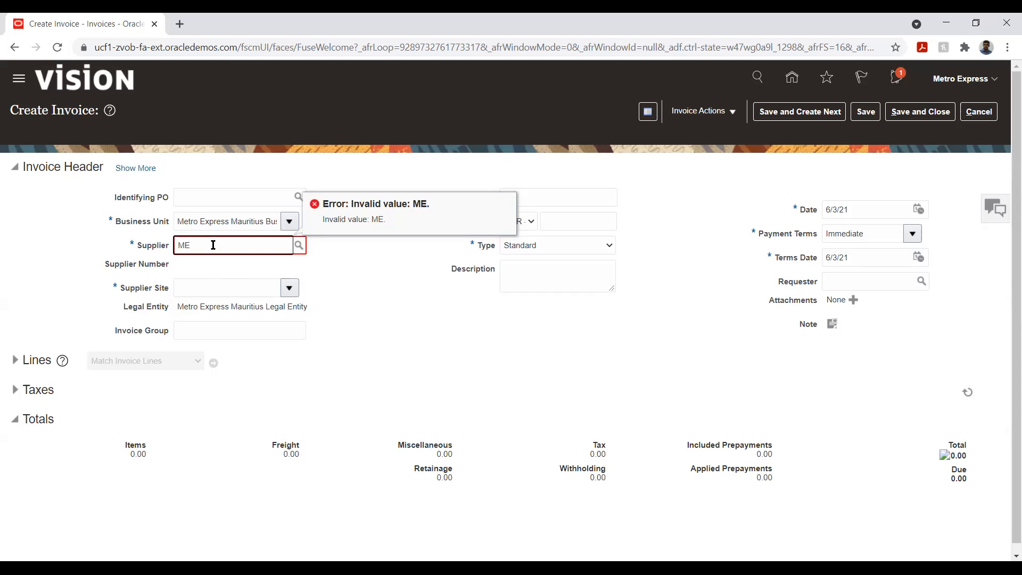
type("_")
key("Tab")
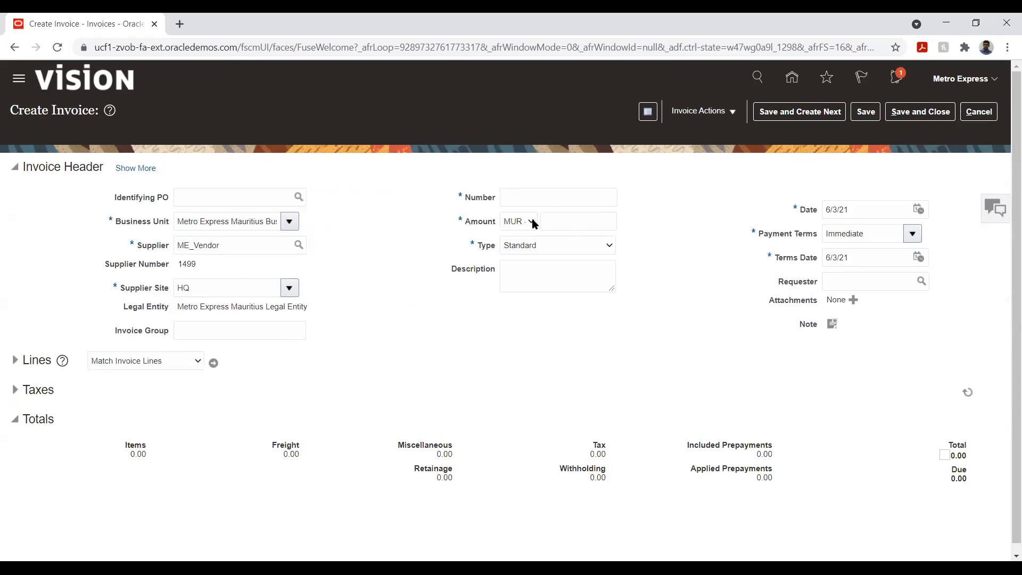
Step: Enter invoice number 9012 with an amount of 20,000 MUR in the invoice header
left_click(530, 198)
type("9012")
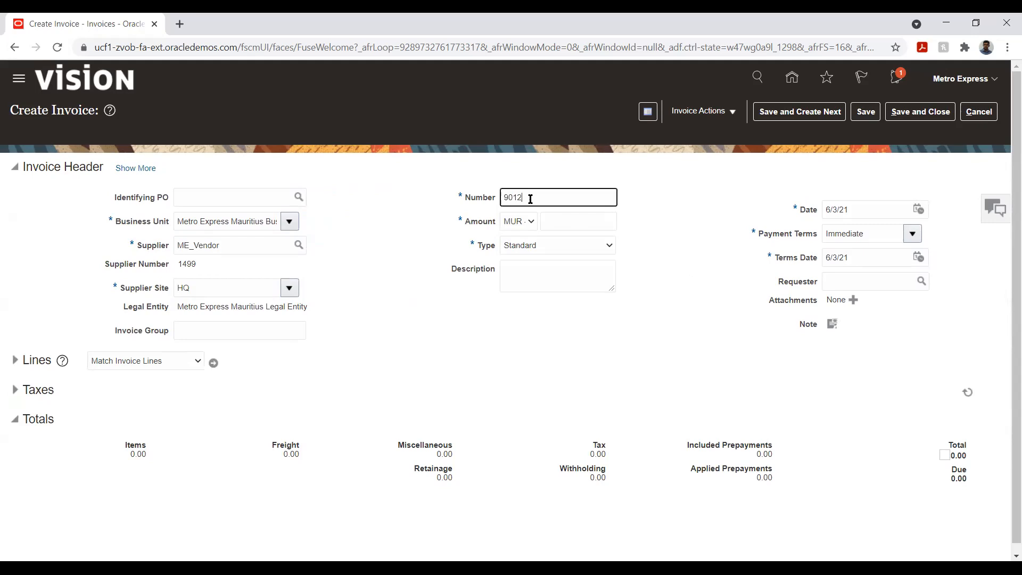
key("Tab")
key("Tab")
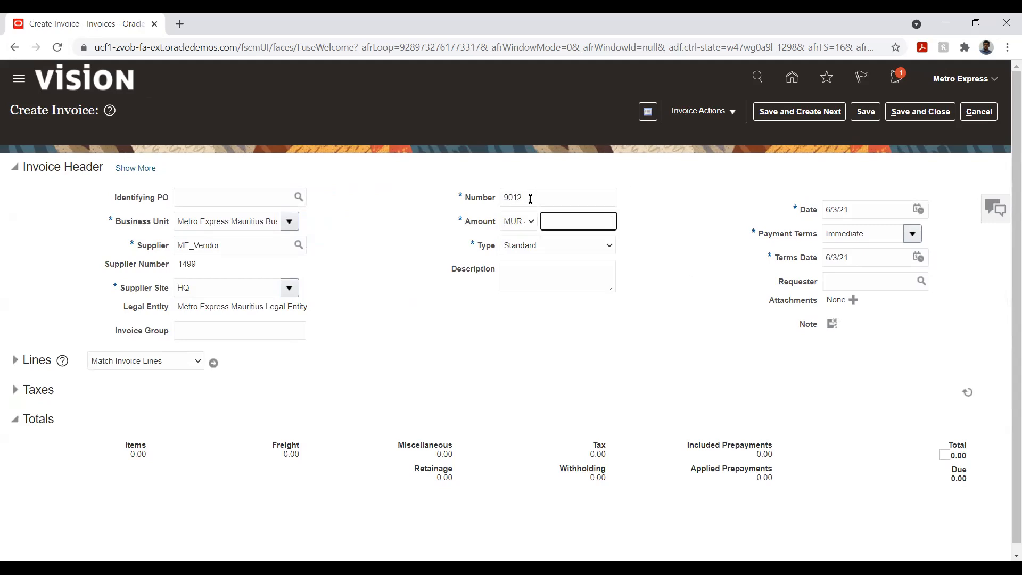
type("20,0")
type("000")
key("Tab")
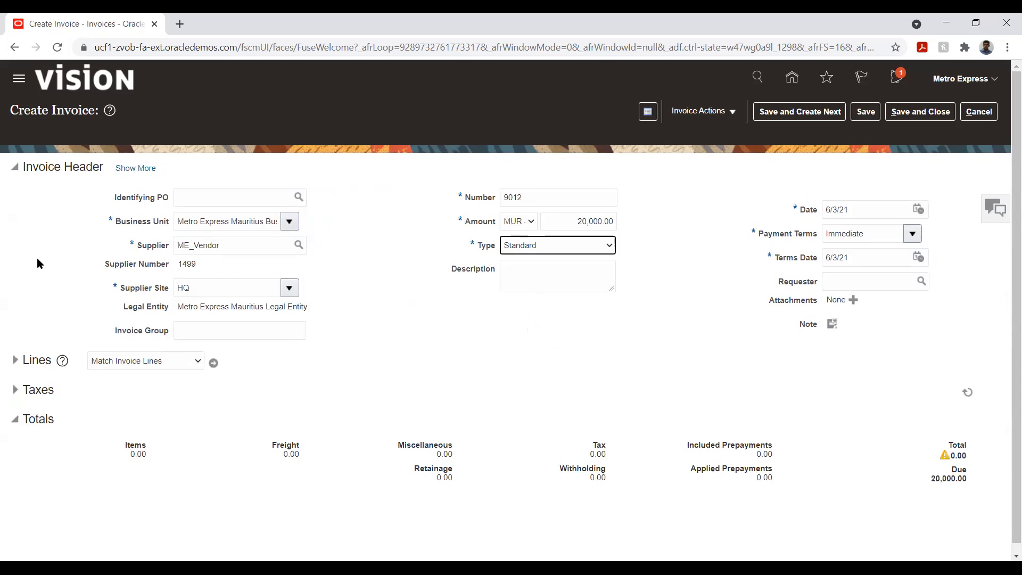
Step: Show the full header details and set the invoice's accounting date to 4/7/21
left_click(135, 168)
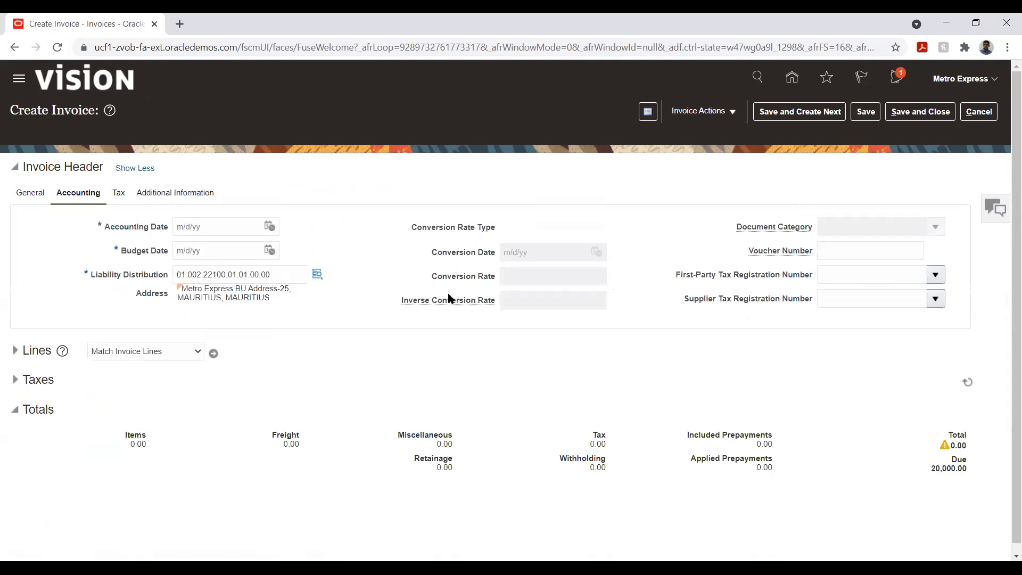
left_click(268, 227)
left_click(318, 249)
left_click(318, 258)
left_click(319, 249)
left_click(320, 292)
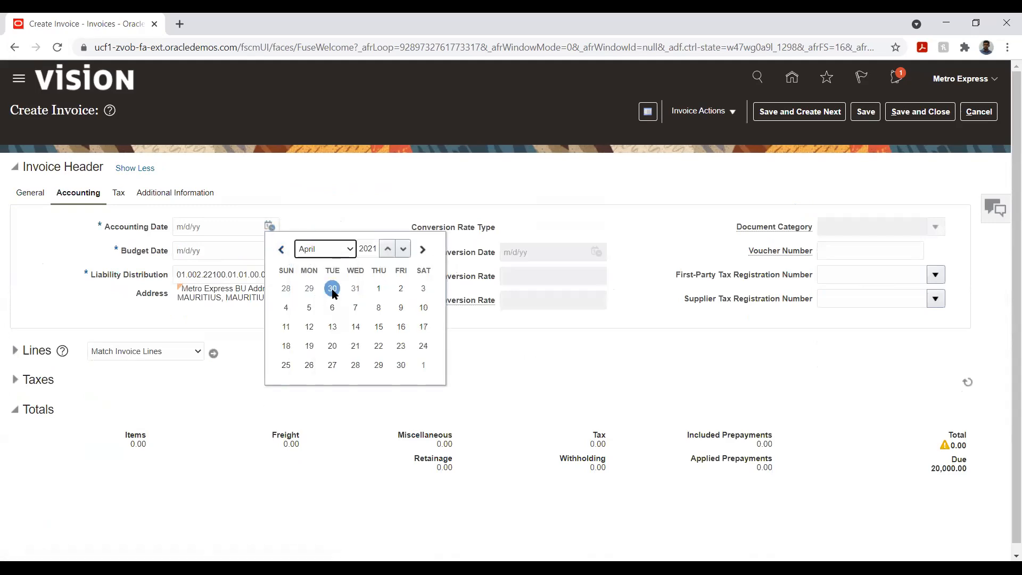
left_click(355, 308)
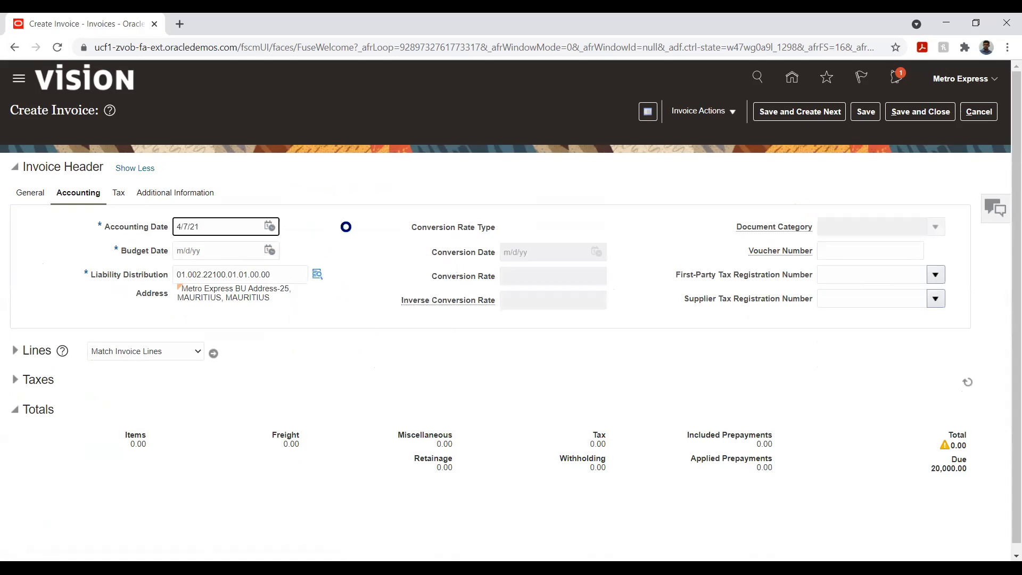
left_click(453, 183)
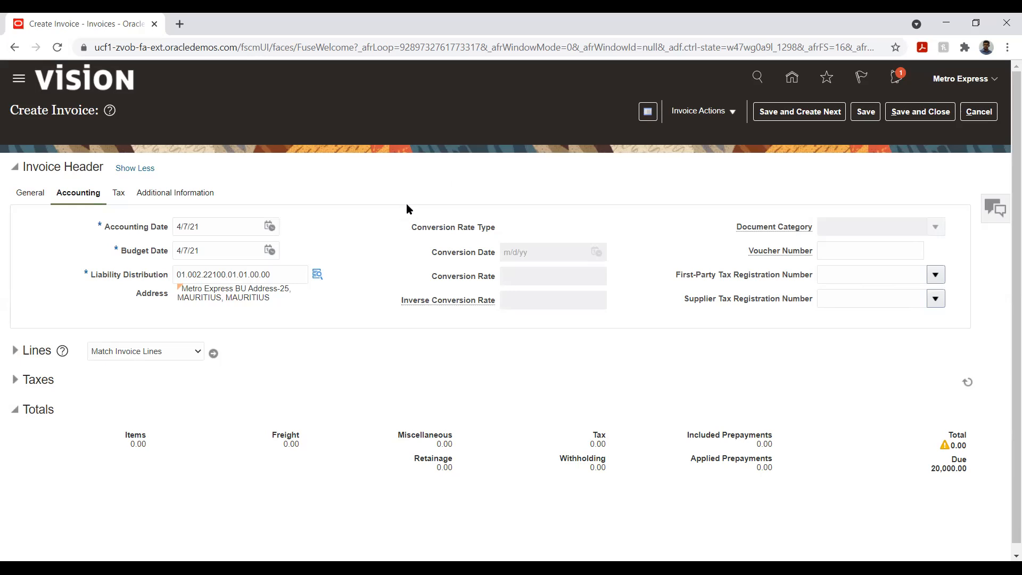
Step: Return to the general header details, then show the invoice lines and set the amount of line 1 to 20,000
left_click(30, 194)
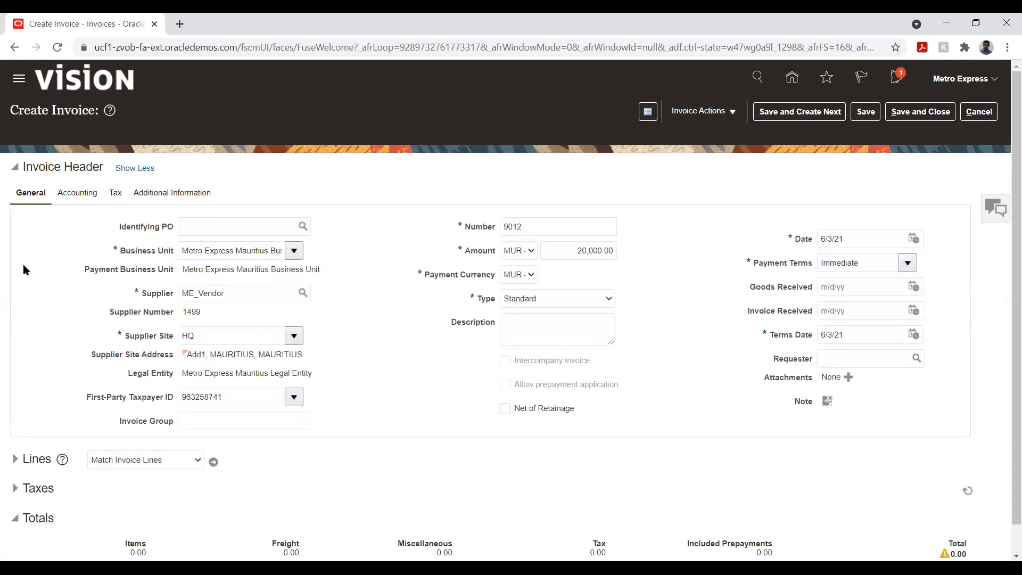
scroll(42, 273, "down", 1)
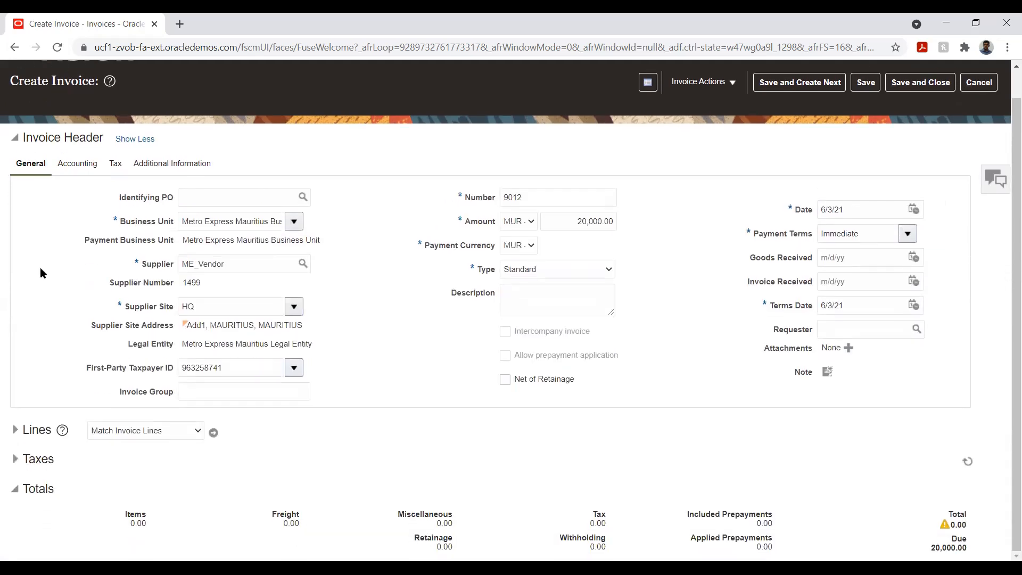
left_click(14, 429)
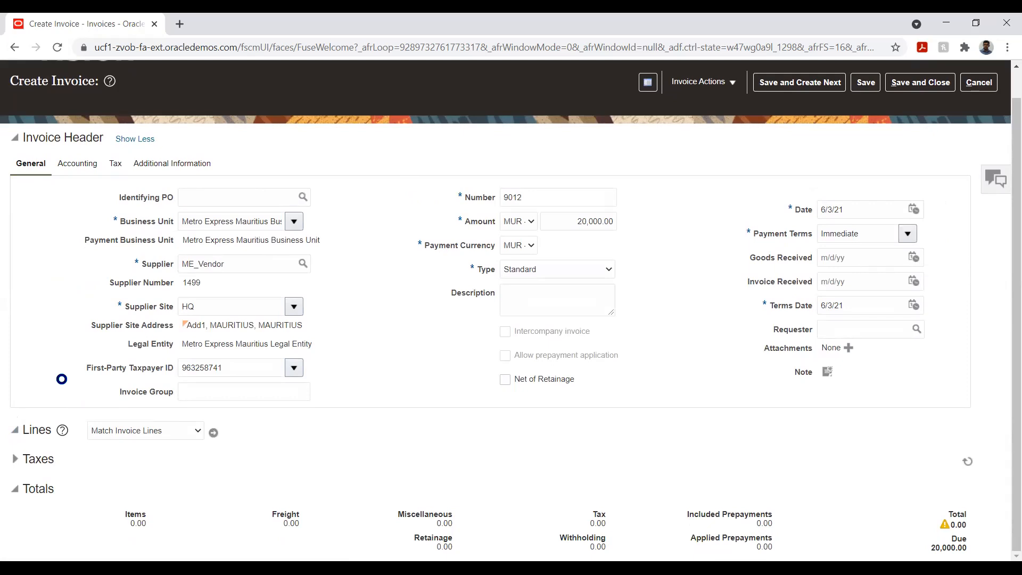
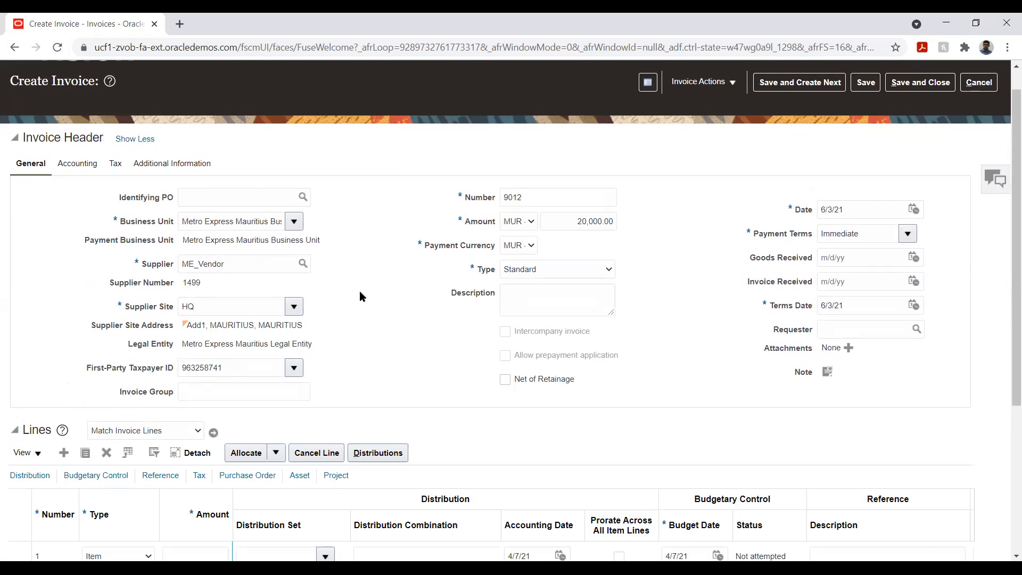
scroll(388, 265, "down", 4)
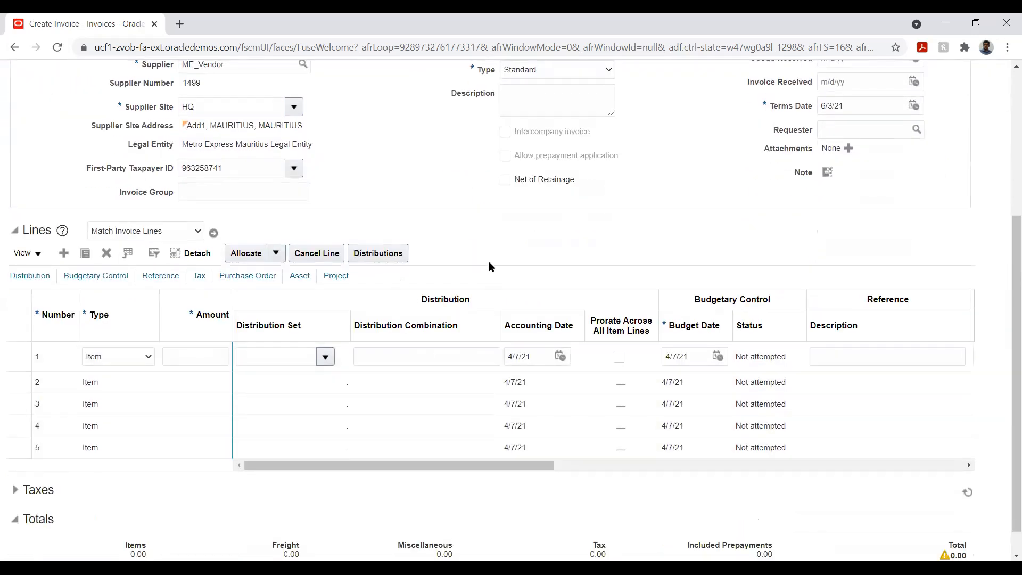
scroll(488, 262, "up", 1)
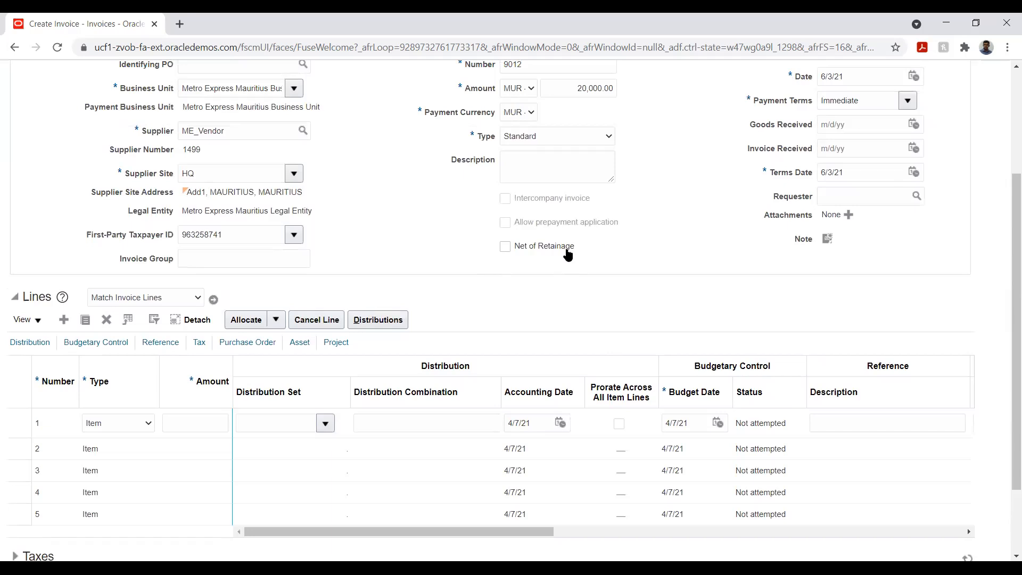
scroll(305, 292, "down", 2)
left_click(191, 325)
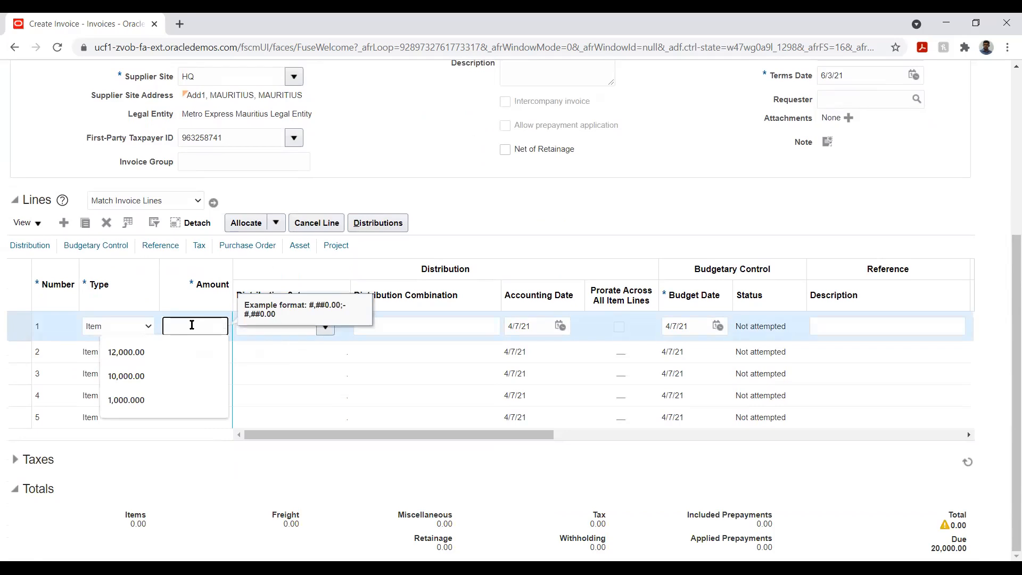
type("20,000")
key("Tab")
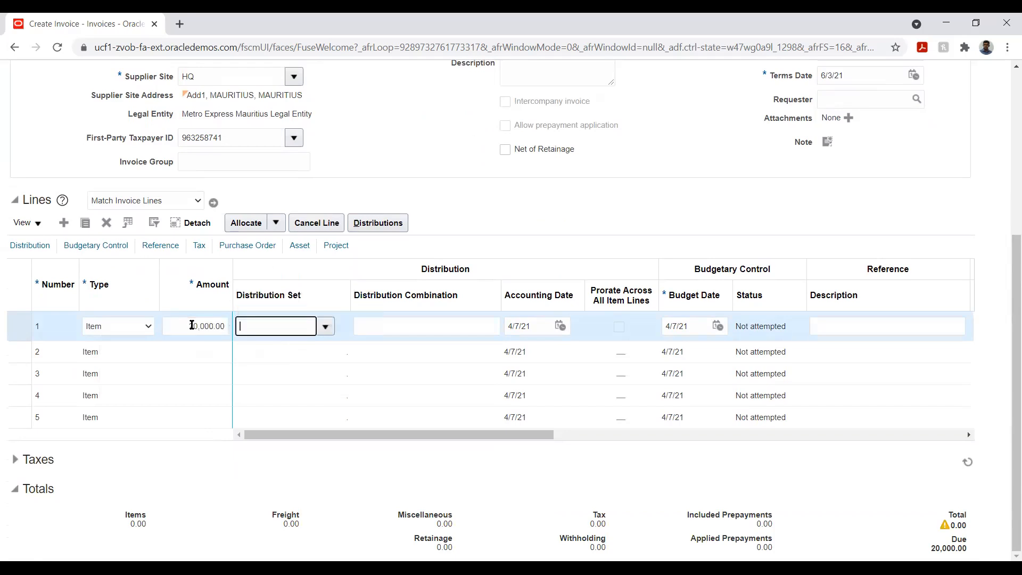
Step: Enter the distribution combination 01.001.24220.01.01.00.00 for invoice line 1
left_click(456, 320)
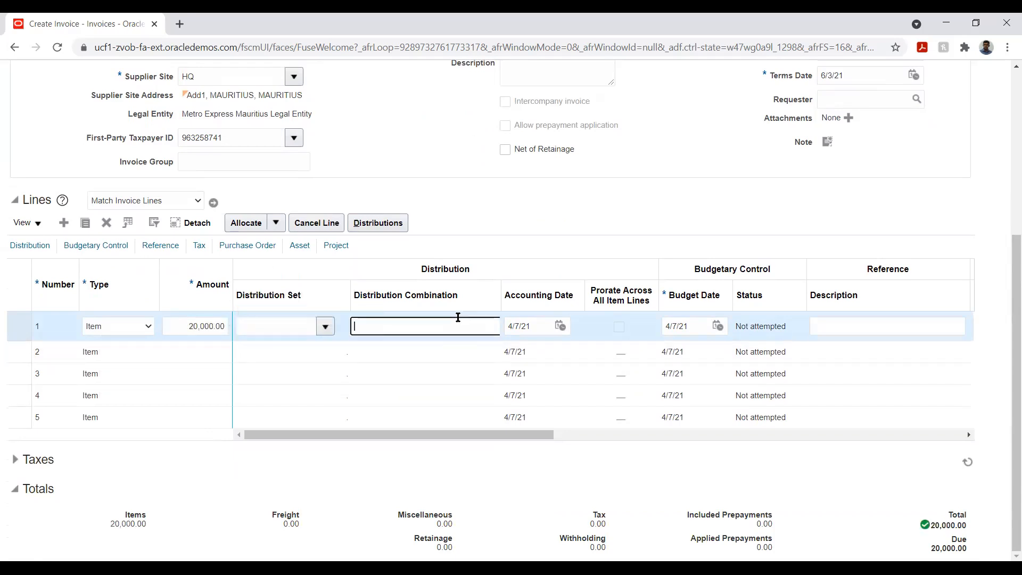
left_click(420, 326)
type("01.24220.01.01.0000")
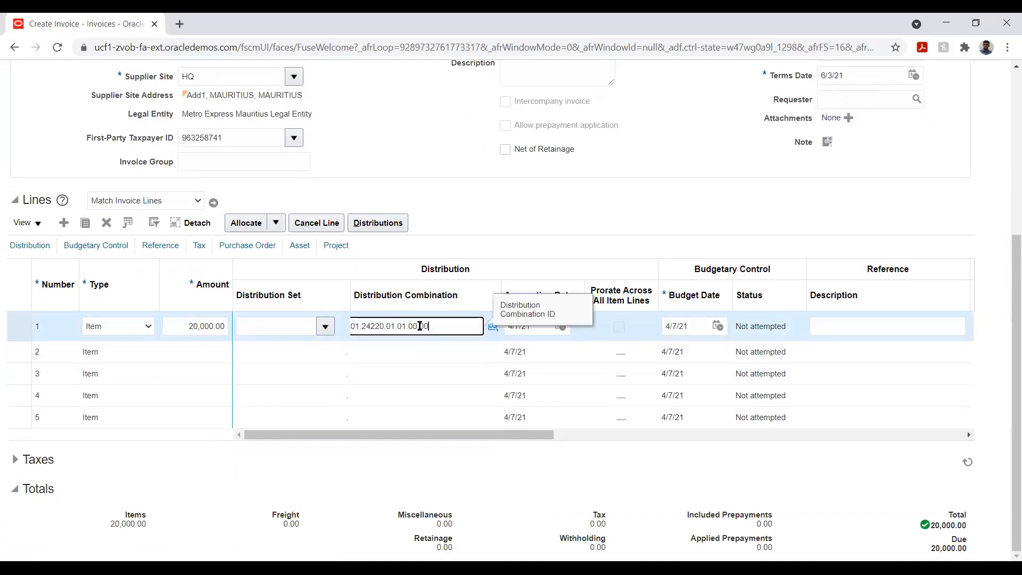
key("Tab")
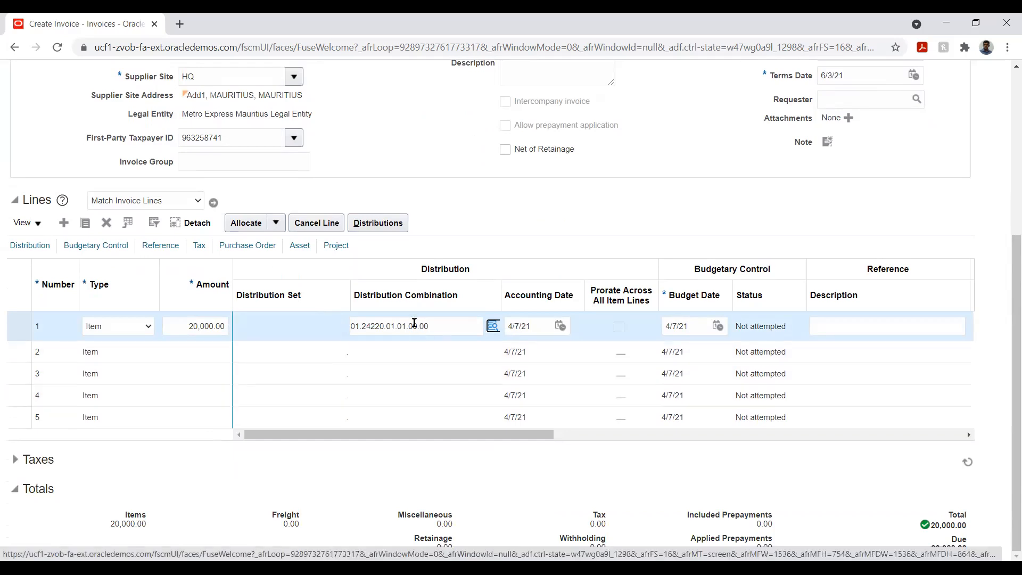
Step: Set line 1's tax classification to VAT-PITR and its ship-to location to Metro Express BU Location
left_click(201, 246)
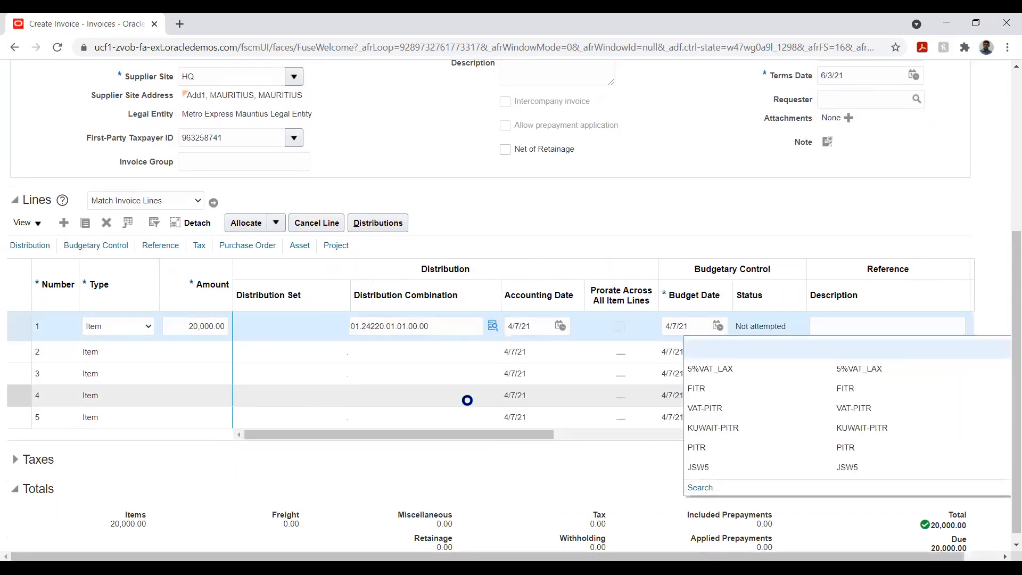
left_click(729, 407)
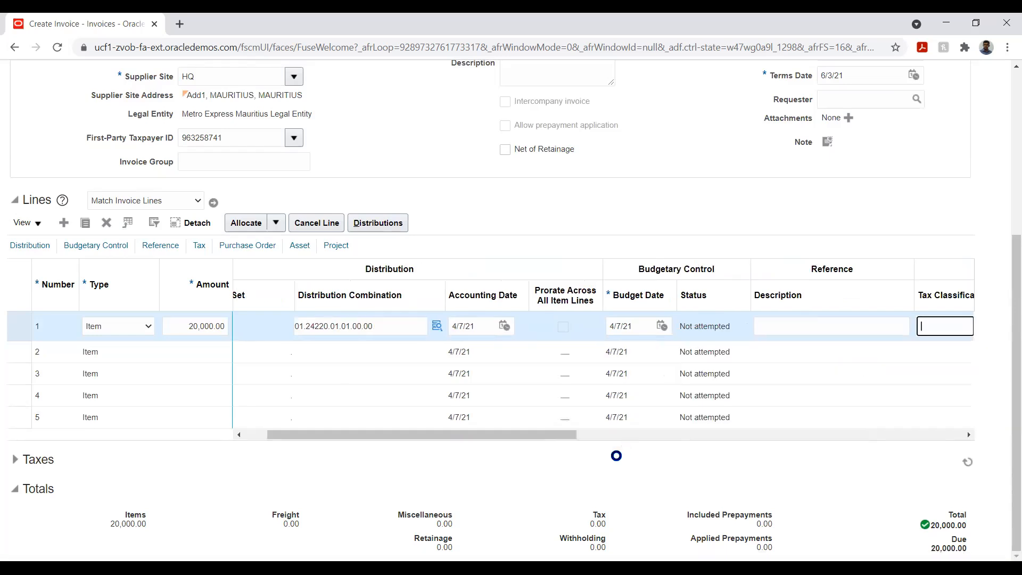
left_click_drag(547, 434, 707, 435)
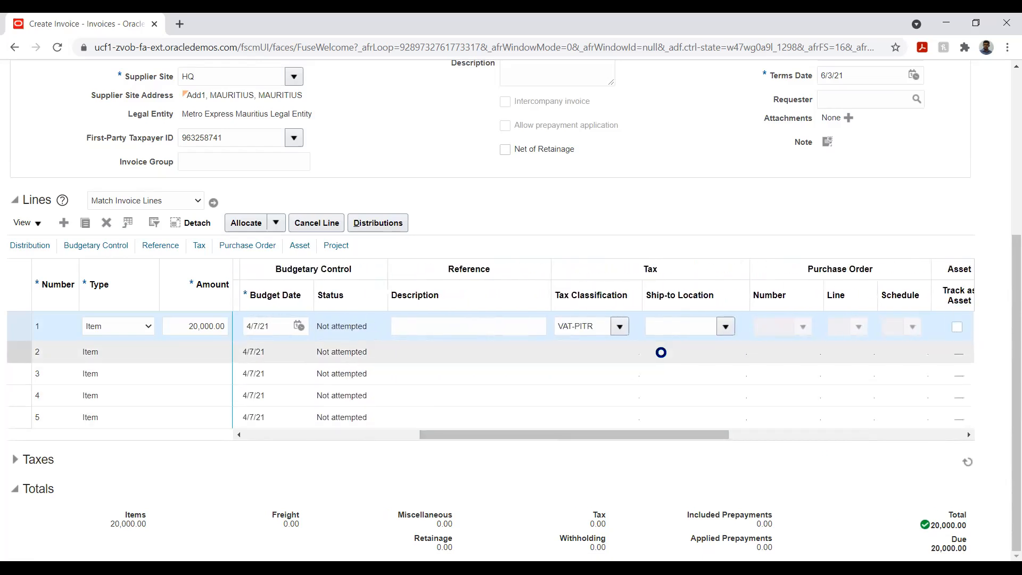
left_click(725, 326)
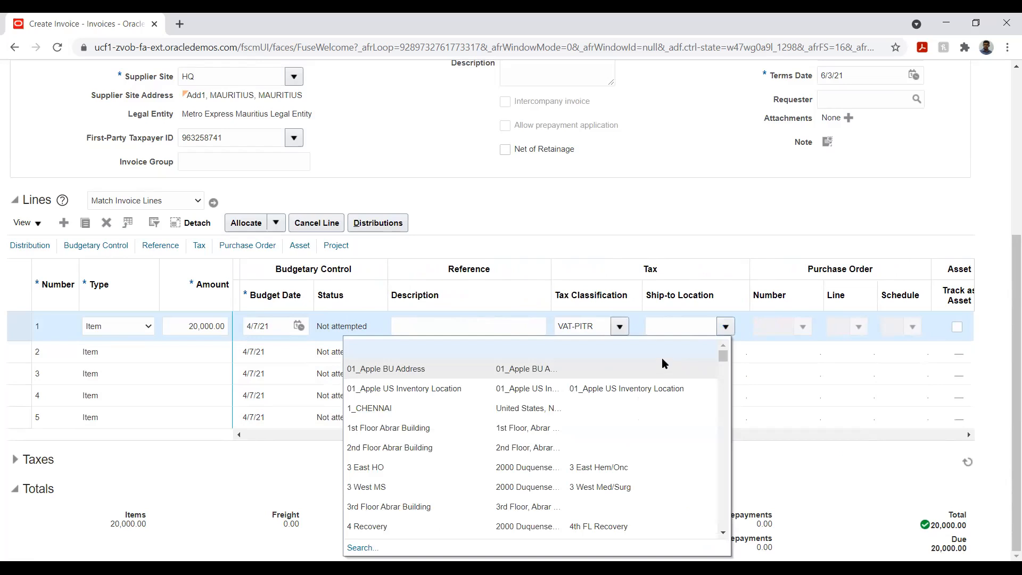
left_click(670, 326)
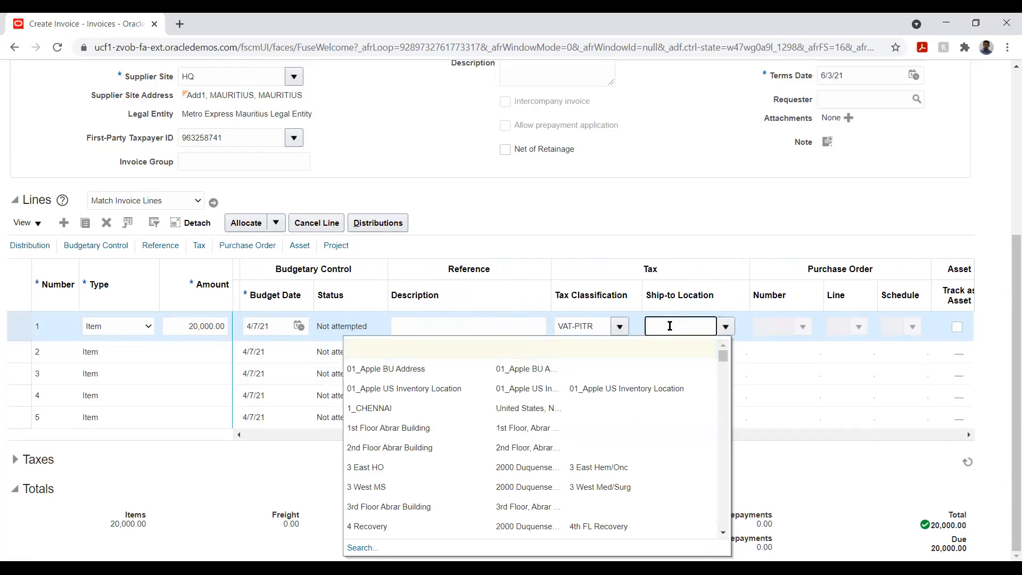
type("Met")
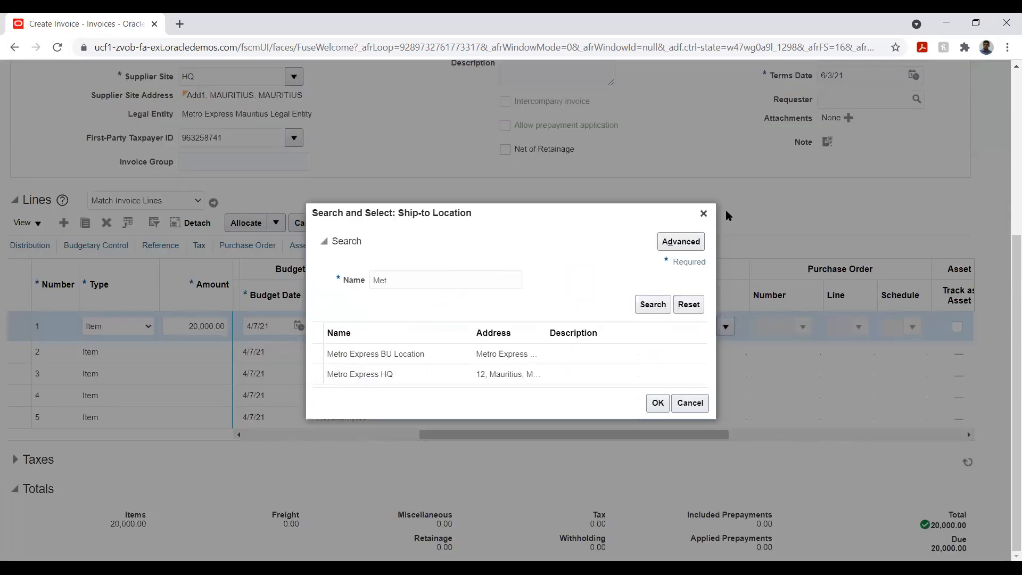
left_click(467, 356)
left_click(658, 403)
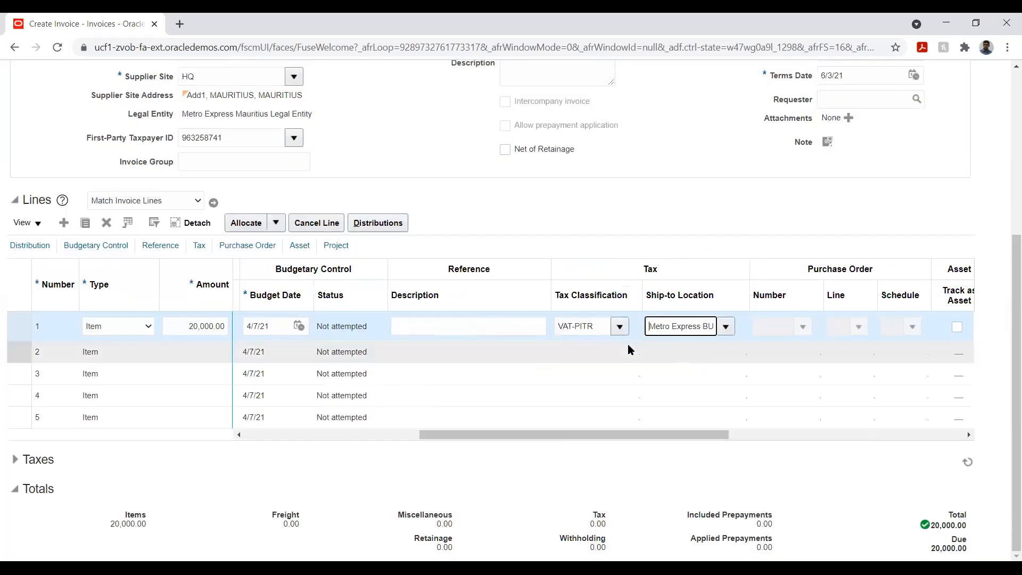
Step: Save the invoice and review the distributions of line 1, leaving them as they are
left_click_drag(1014, 314, 1005, 149)
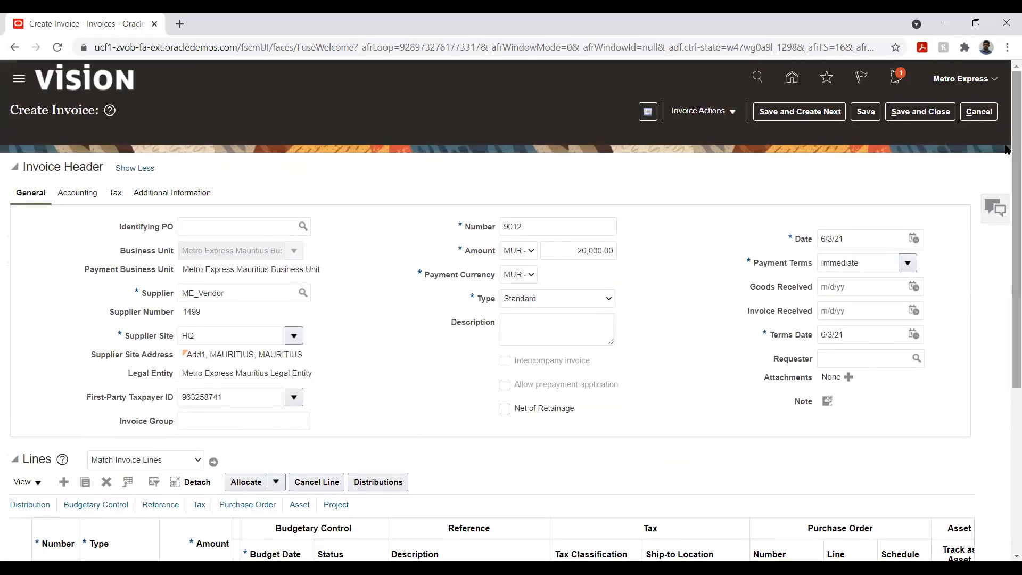
left_click(868, 117)
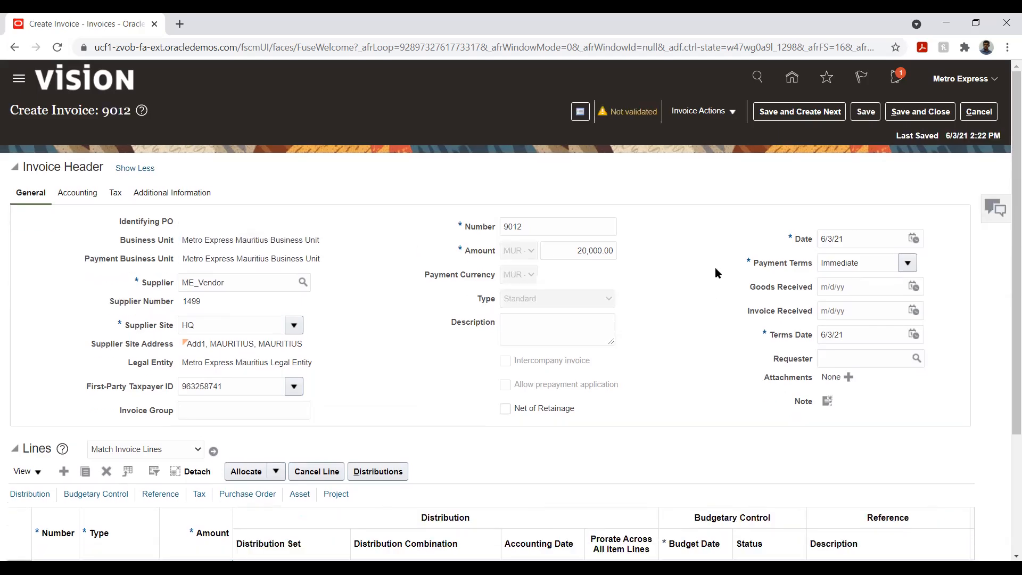
left_click_drag(1005, 212, 1007, 360)
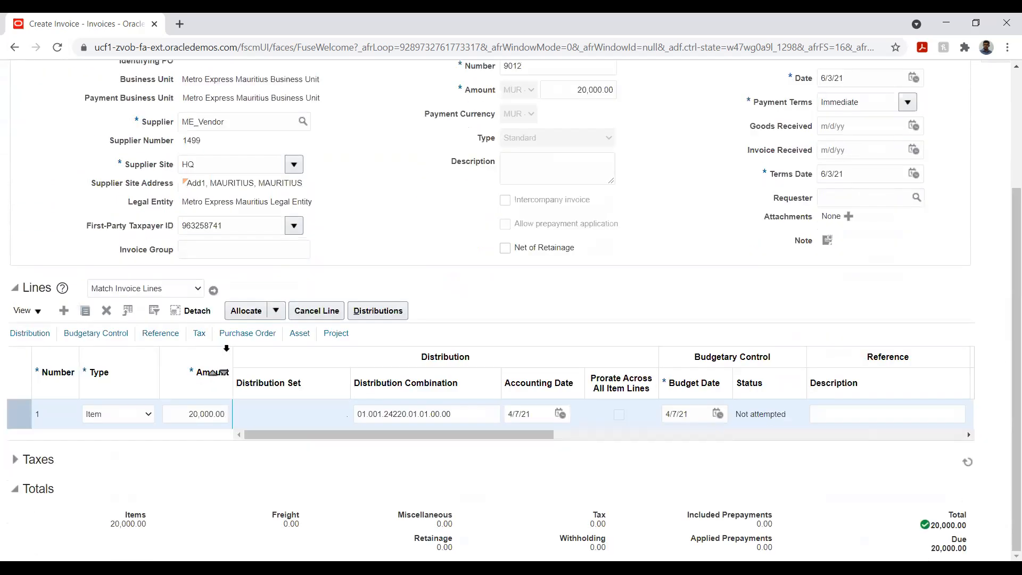
left_click(393, 310)
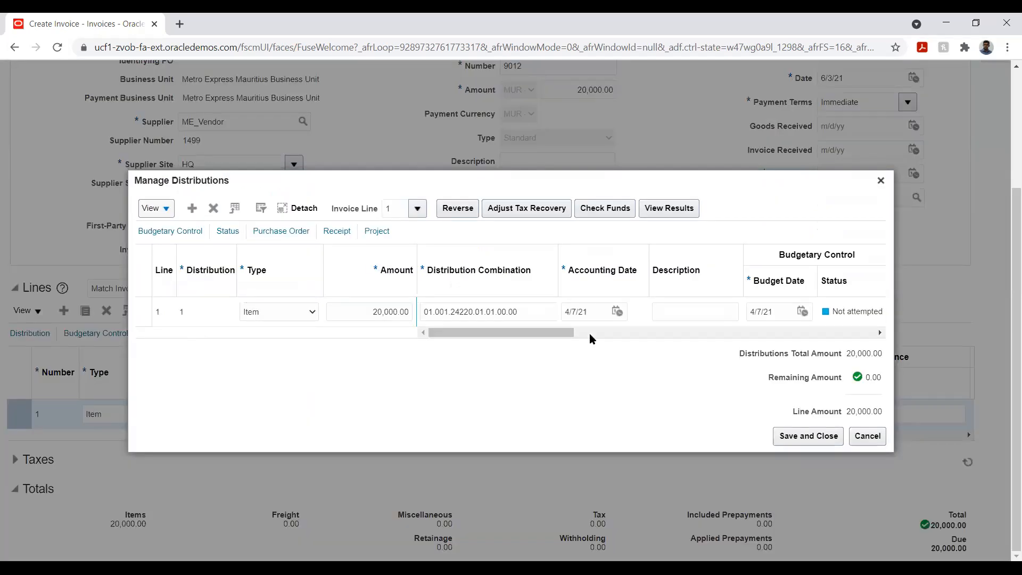
left_click(808, 435)
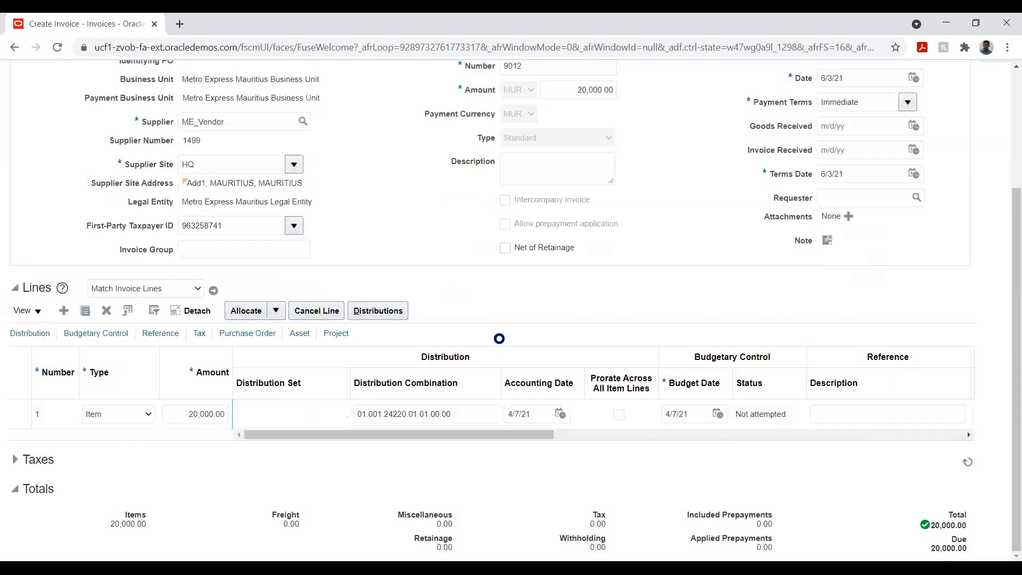
left_click(392, 313)
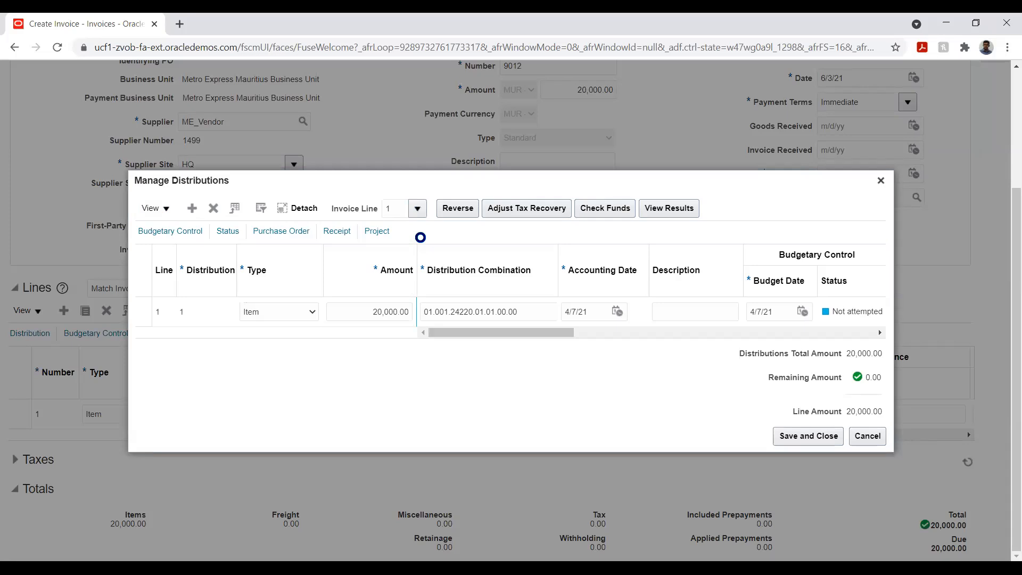
left_click(414, 232)
left_click(805, 436)
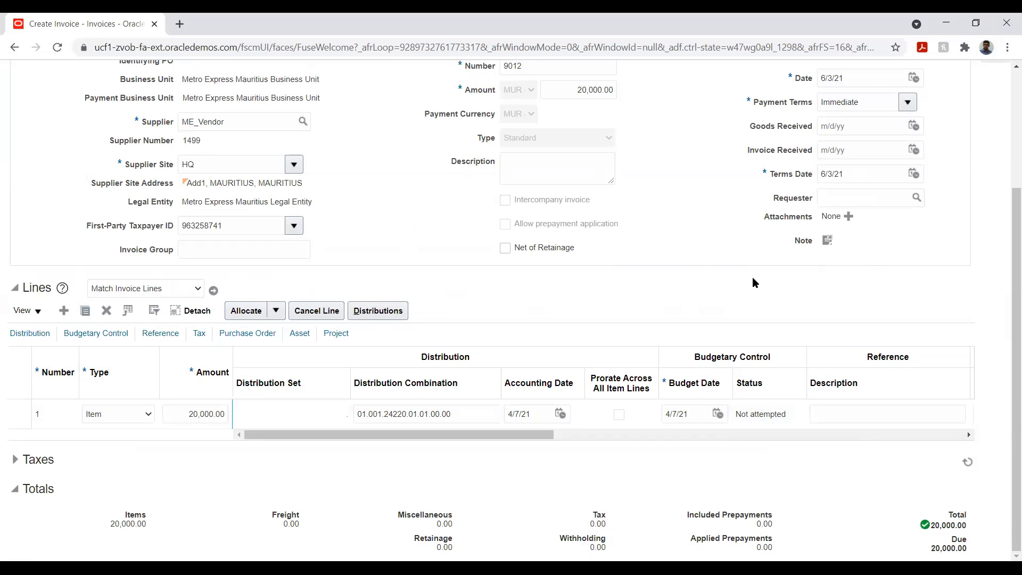
Step: Check the tax details of line 1, then save the invoice and calculate its tax
left_click(201, 334)
left_click_drag(1012, 292, 1004, 197)
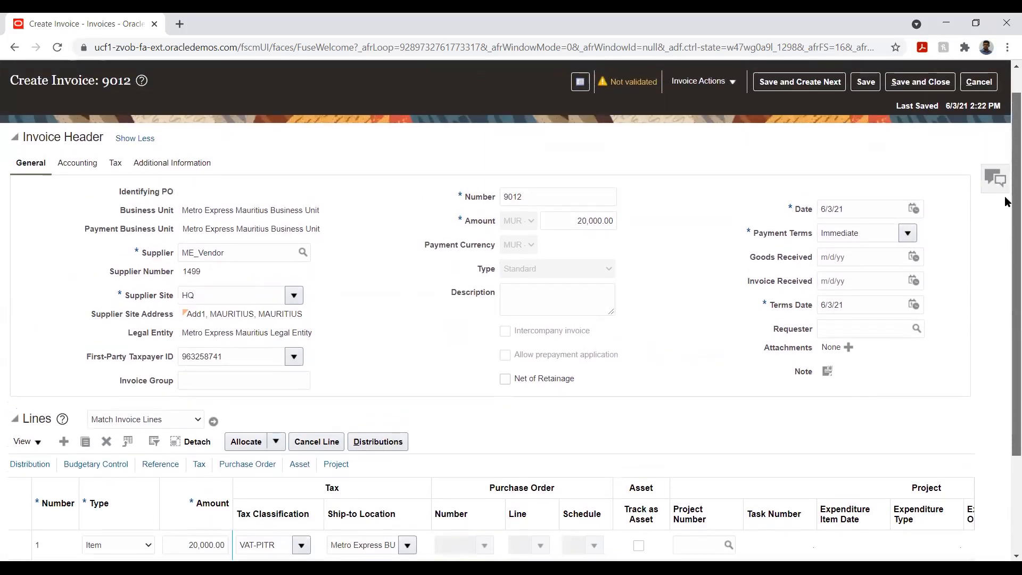
left_click(865, 82)
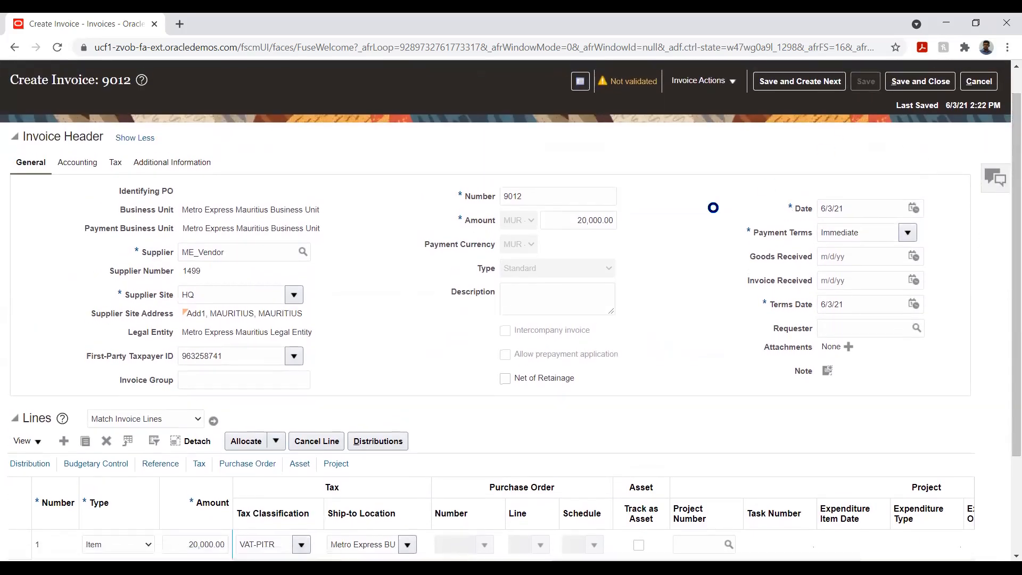
left_click(721, 86)
left_click(719, 123)
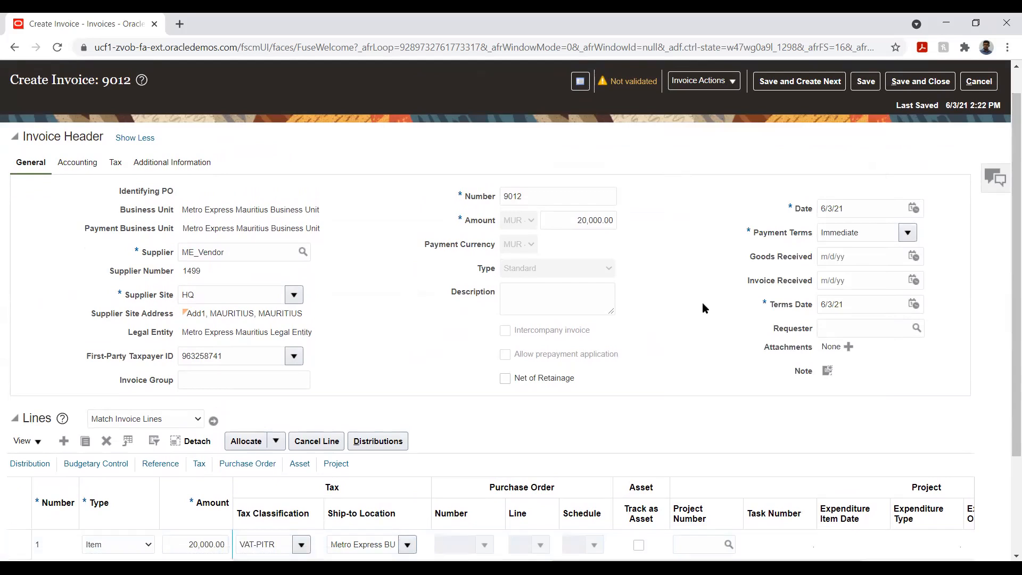
Step: Change the tax classification of line 1 to FITR and save the invoice
left_click_drag(1014, 232, 1014, 433)
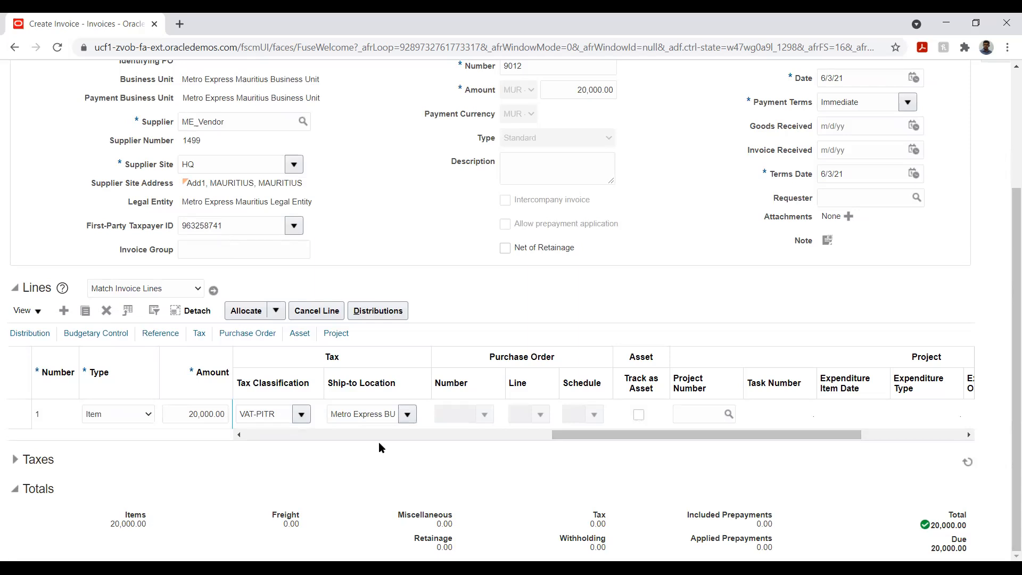
left_click_drag(737, 435, 570, 437)
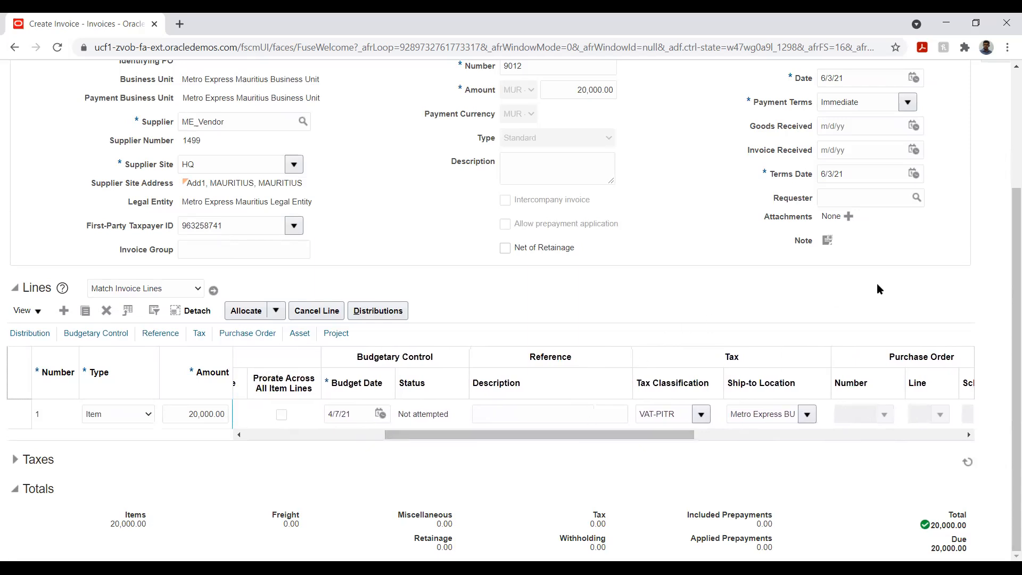
left_click(701, 416)
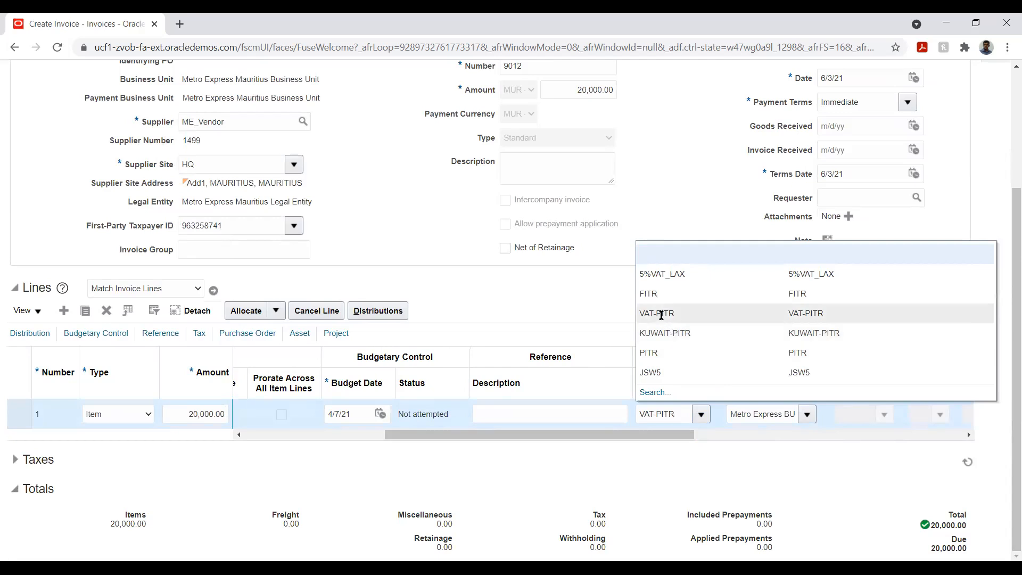
left_click(649, 291)
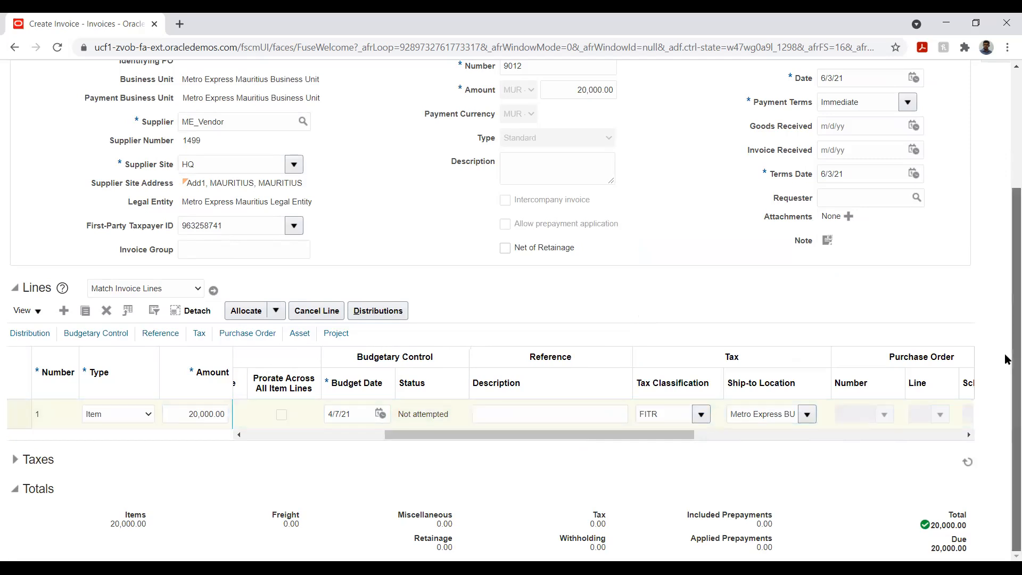
scroll(1007, 359, "up", 3)
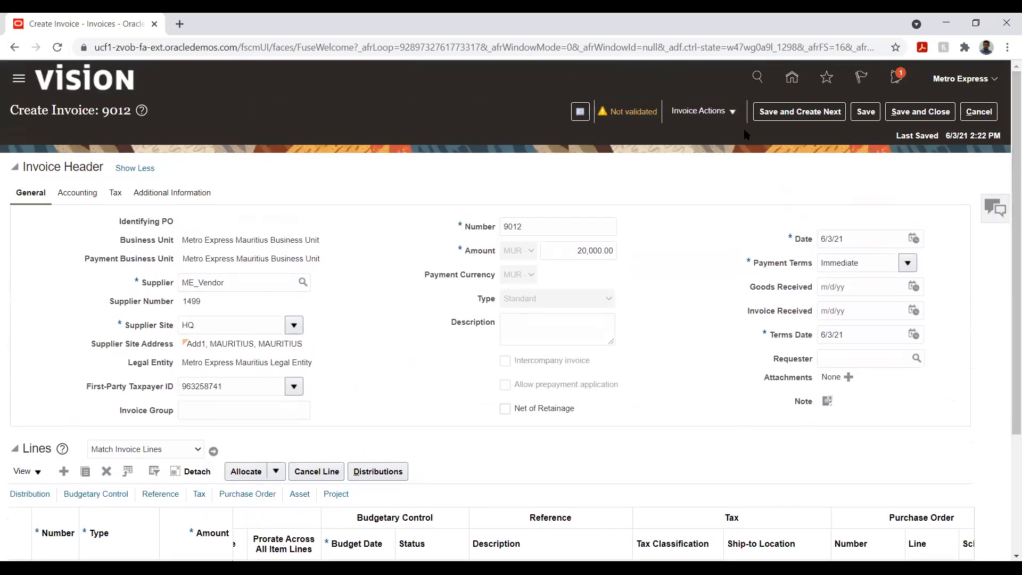
left_click(866, 112)
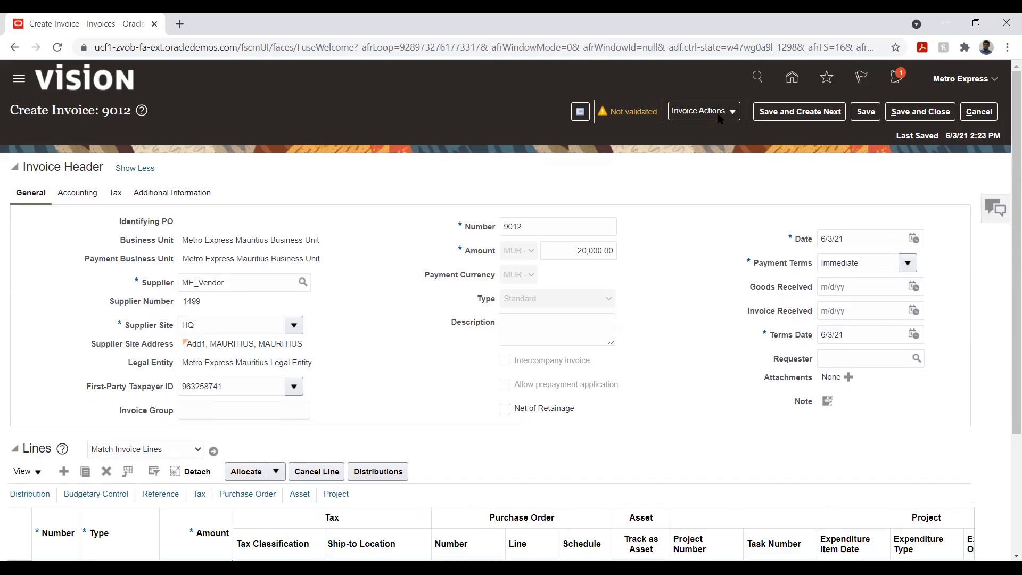
Step: Calculate the invoice tax again with the FITR classification and check the invoice totals
left_click(701, 112)
left_click(711, 154)
scroll(1006, 210, "down", 3)
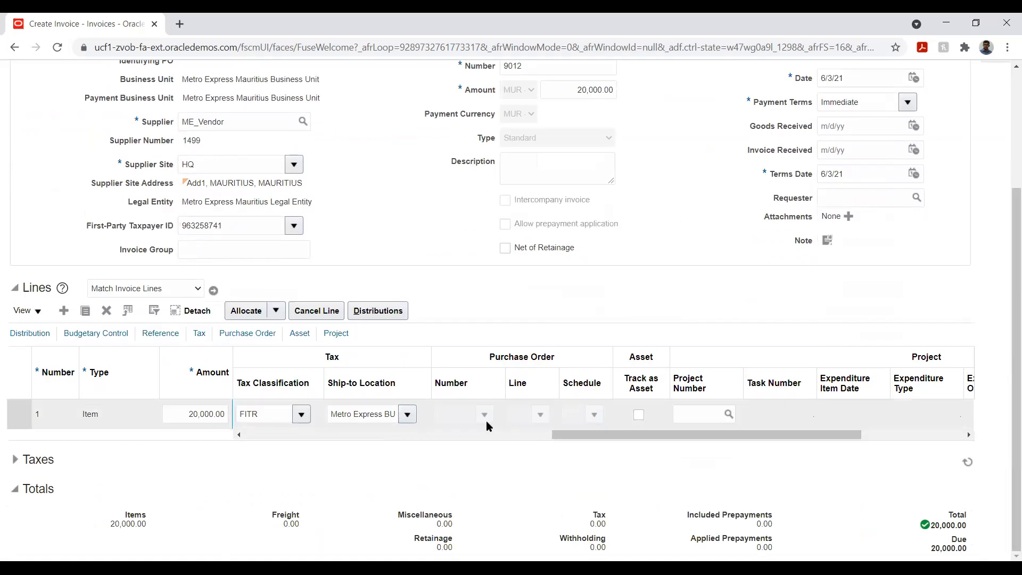
Step: Examine the transaction taxes of the invoice, then close it without saving again
left_click(15, 459)
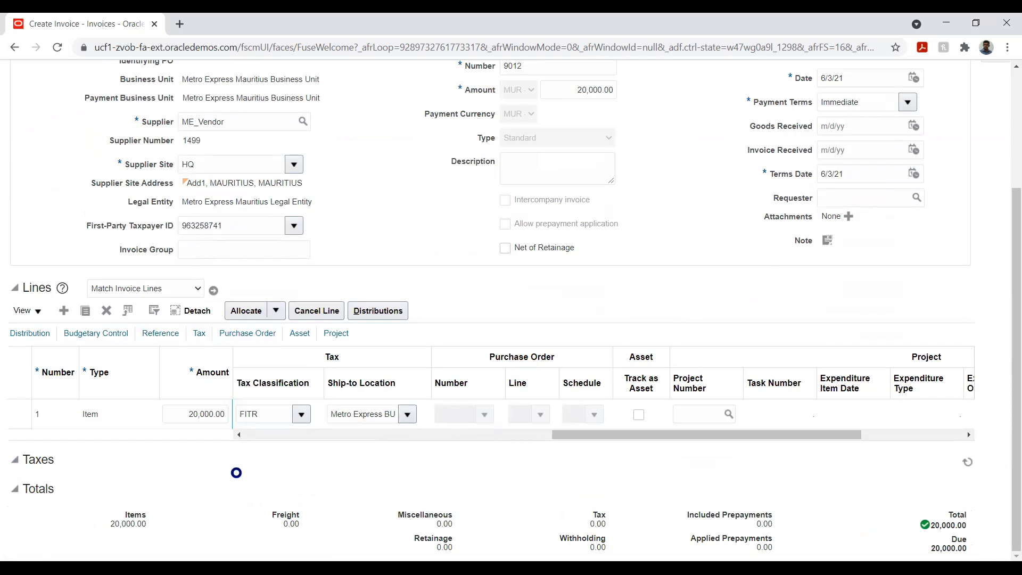
scroll(235, 471, "down", 3)
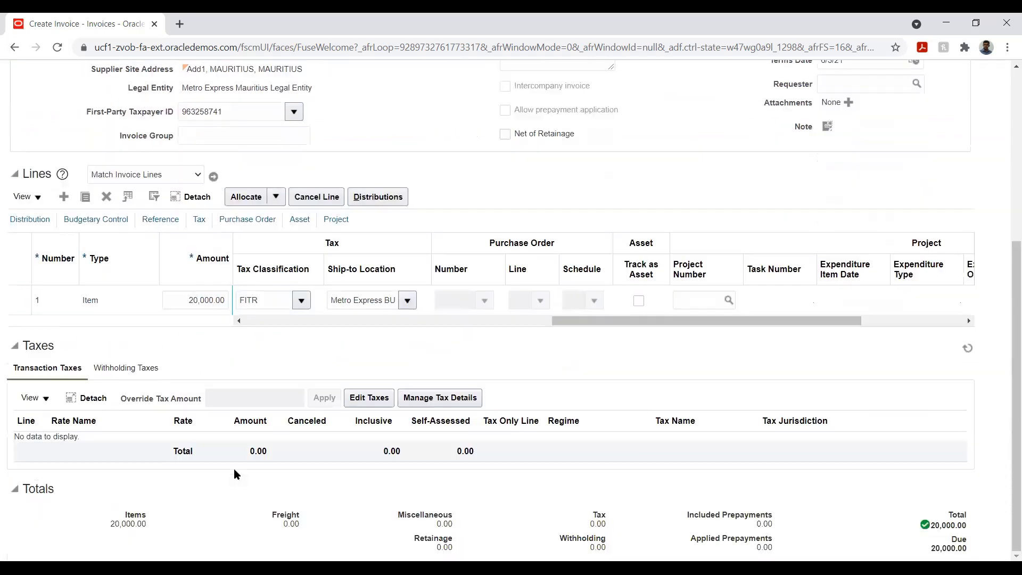
scroll(234, 473, "up", 5)
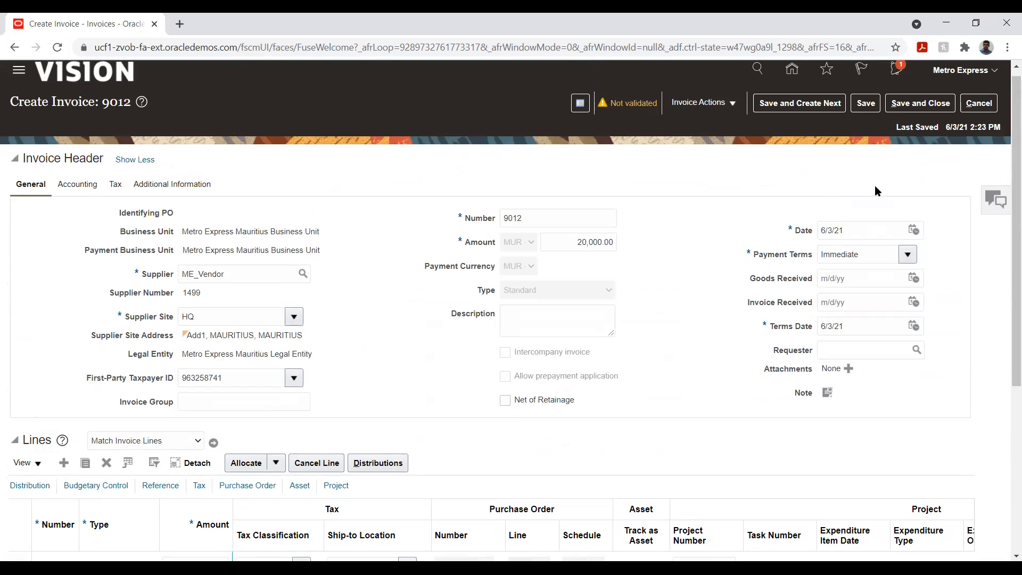
left_click(978, 103)
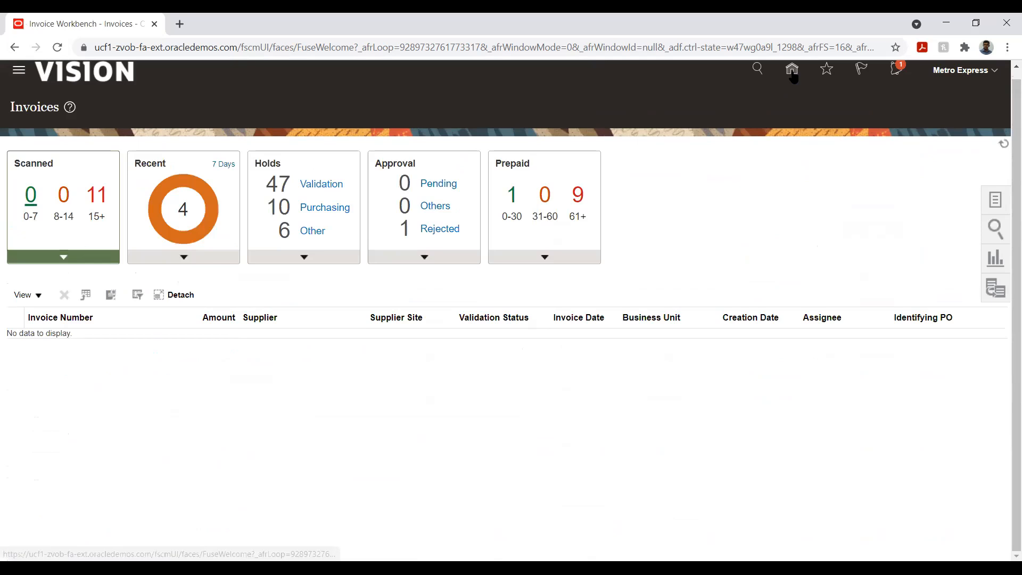
Step: Go to Setup and Maintenance, search the implementation projects for Metro and open the Metro Express Limited Implementation Project
left_click(993, 71)
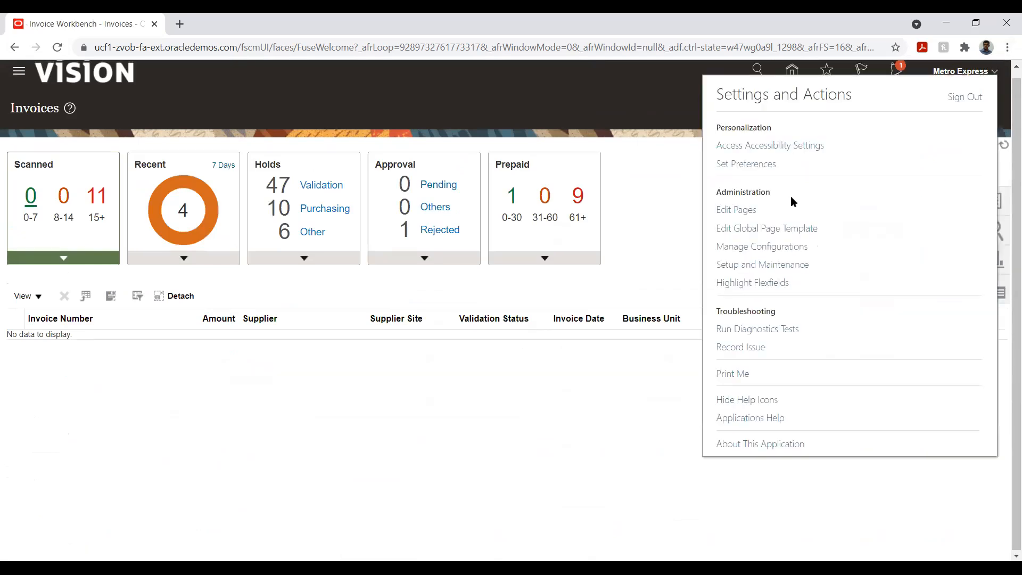
left_click(763, 266)
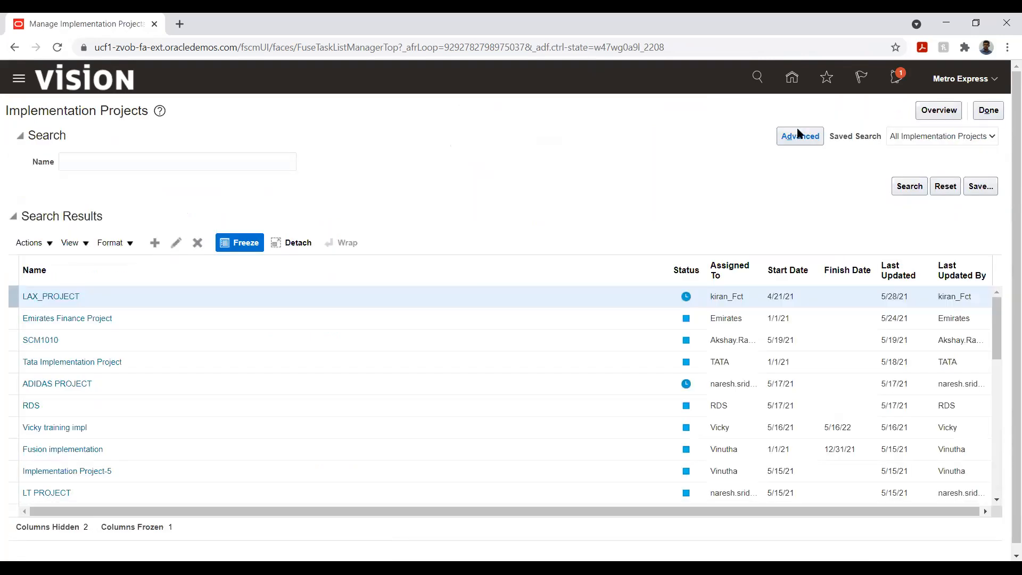
left_click(288, 161)
type("M")
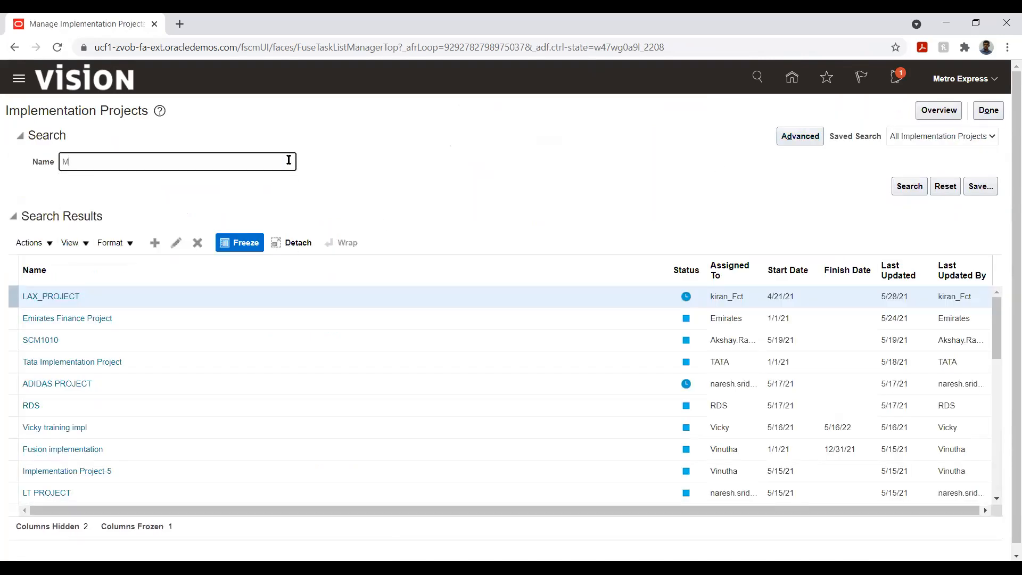
type("etro")
key("Return")
left_click(51, 297)
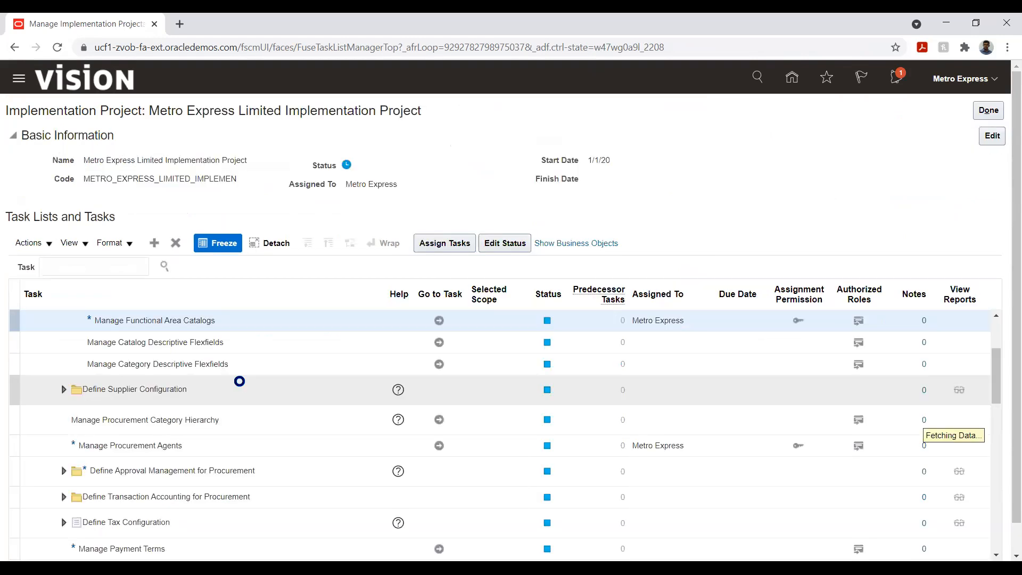
Step: Open the Manage Taxes task in the Financials tax configuration, under Define Common Financials Configuration
scroll(103, 380, "up", 3)
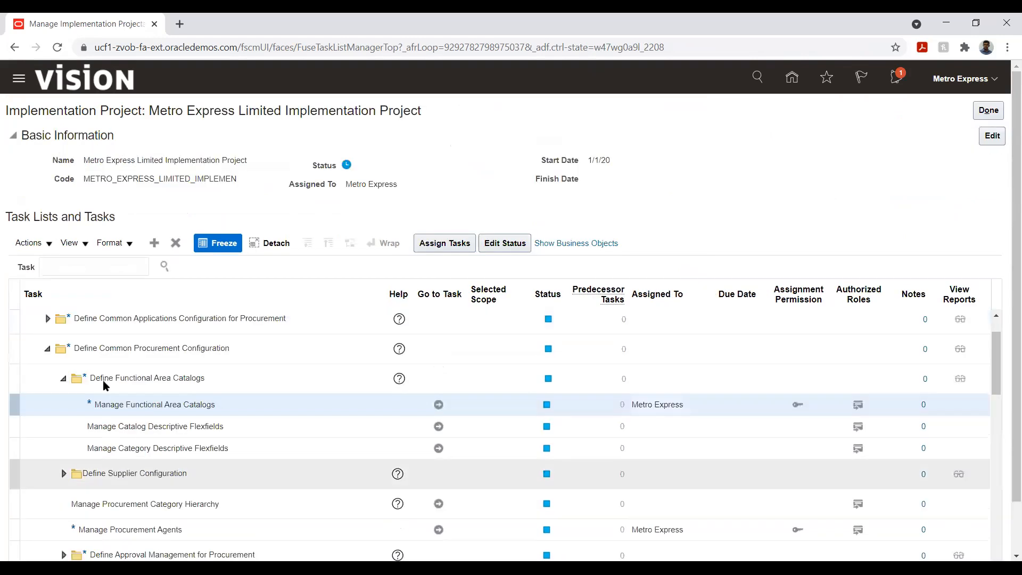
left_click(32, 320)
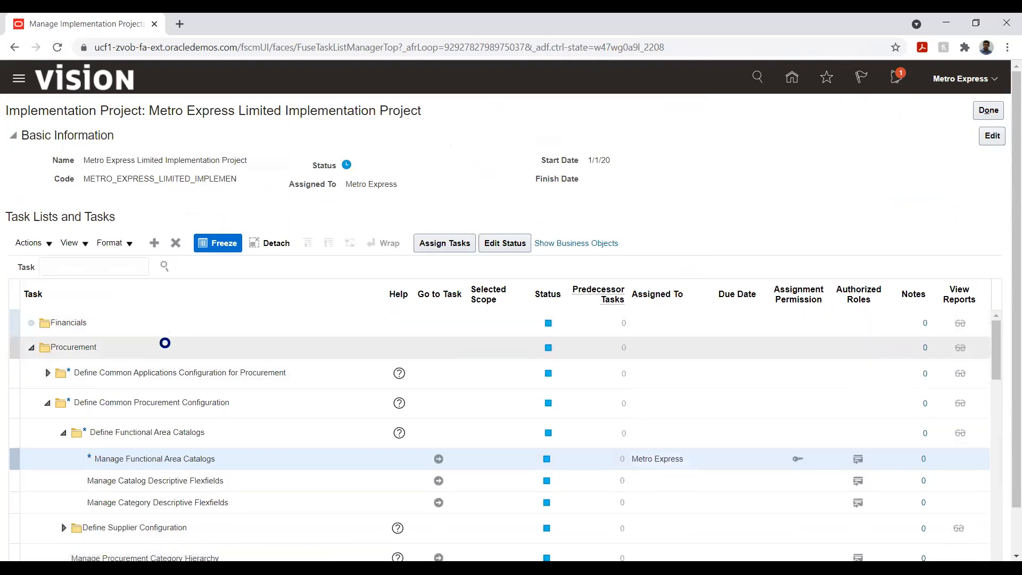
left_click(46, 371)
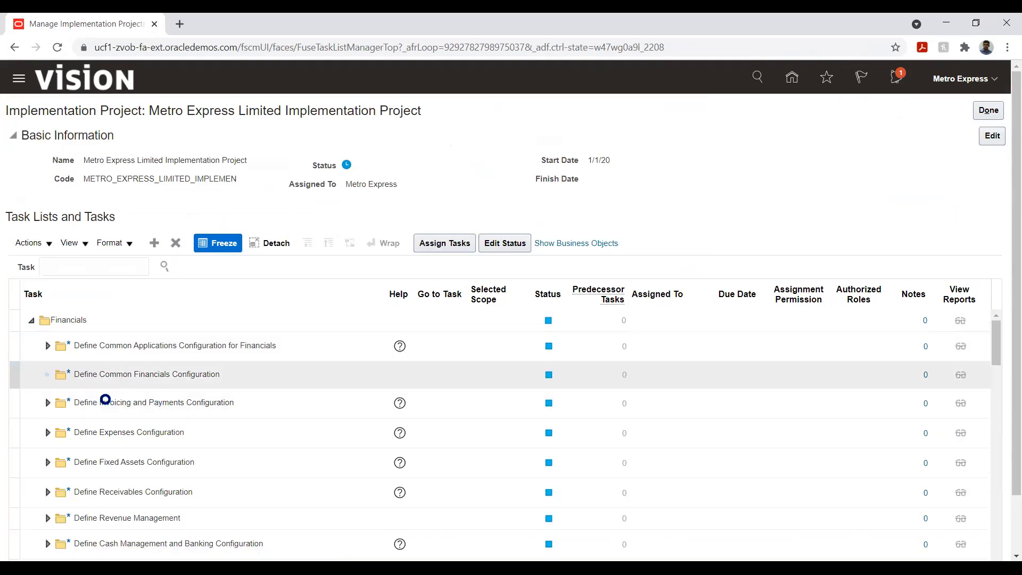
left_click(63, 398)
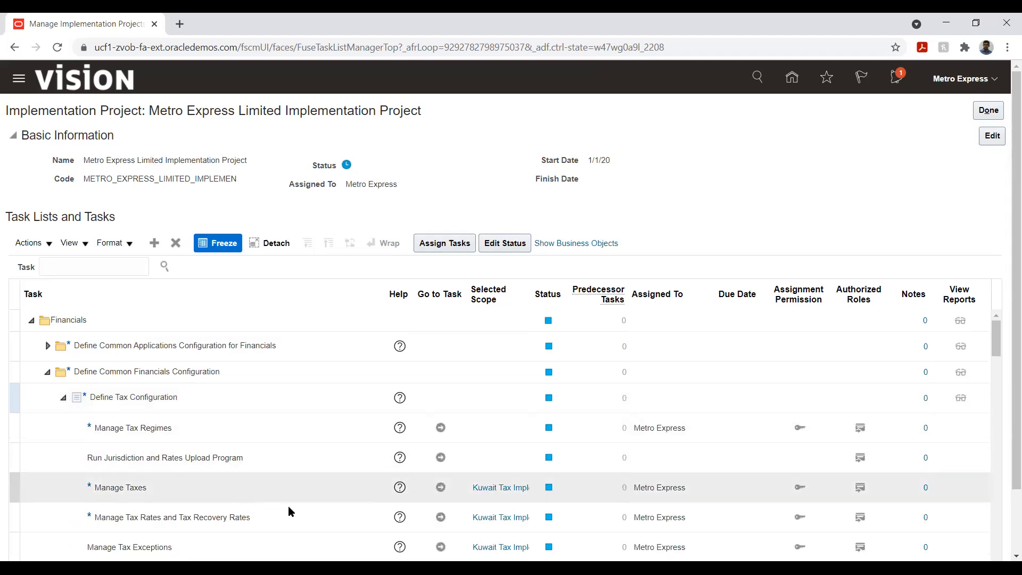
left_click(440, 487)
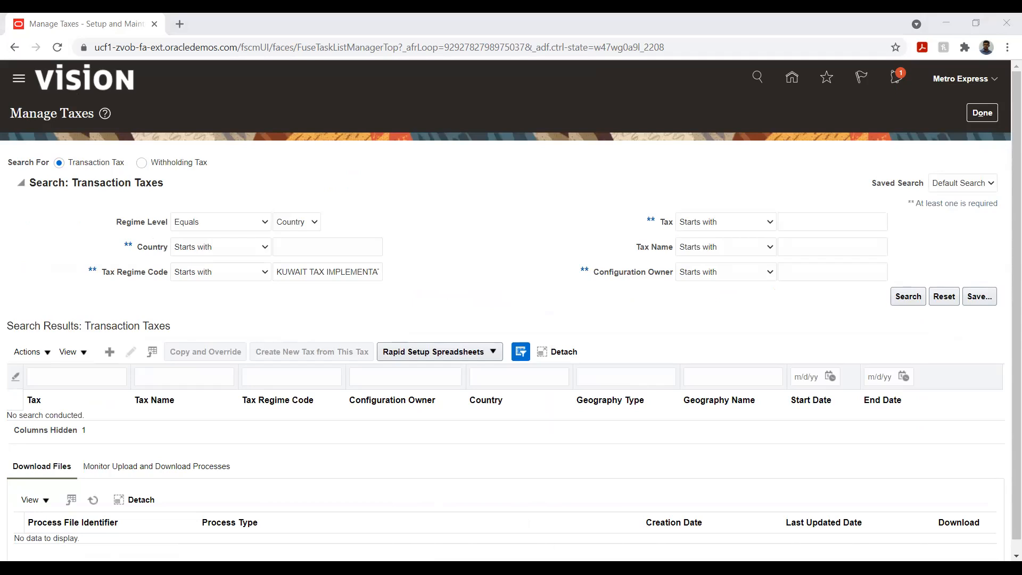
Step: Search the transaction taxes of the Kuwait tax implementation regime and open KUWAIT-VAT for editing
left_click(208, 306)
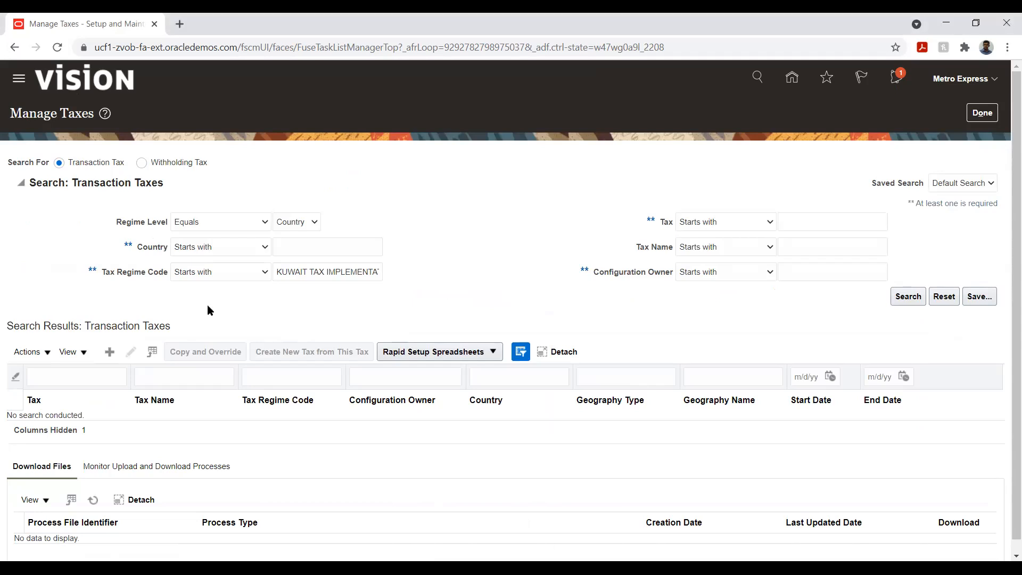
left_click(911, 297)
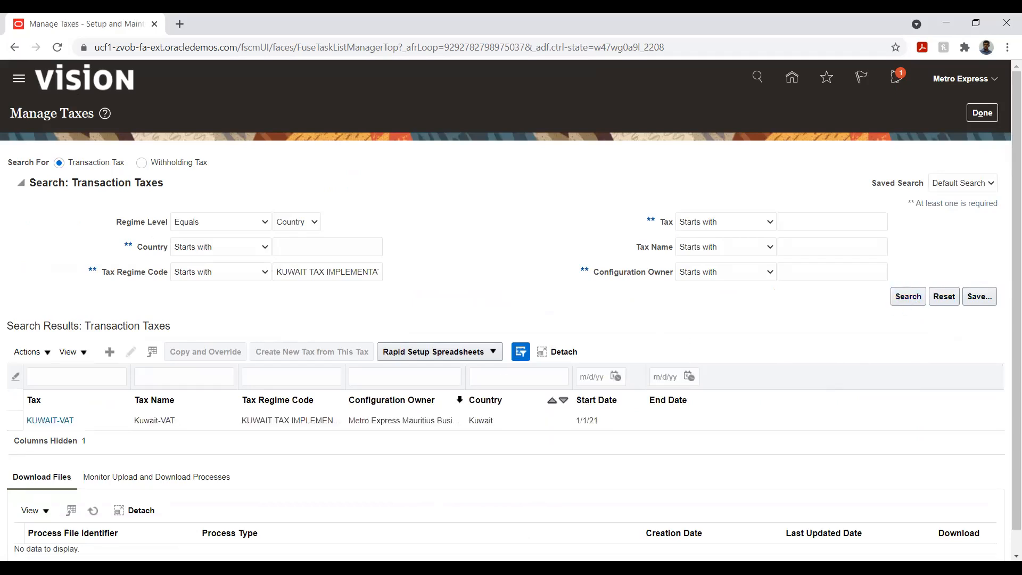
left_click(102, 421)
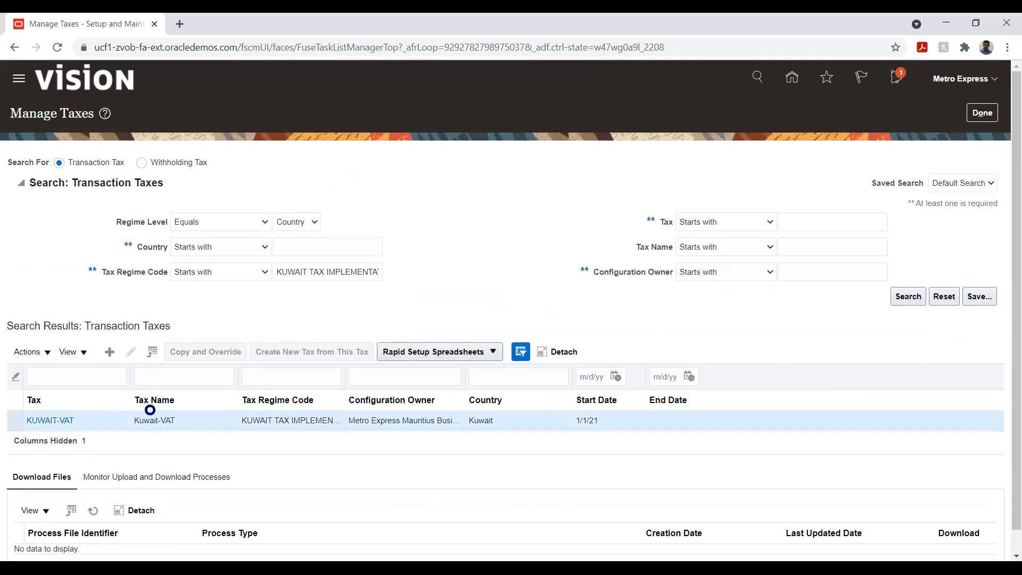
left_click(58, 420)
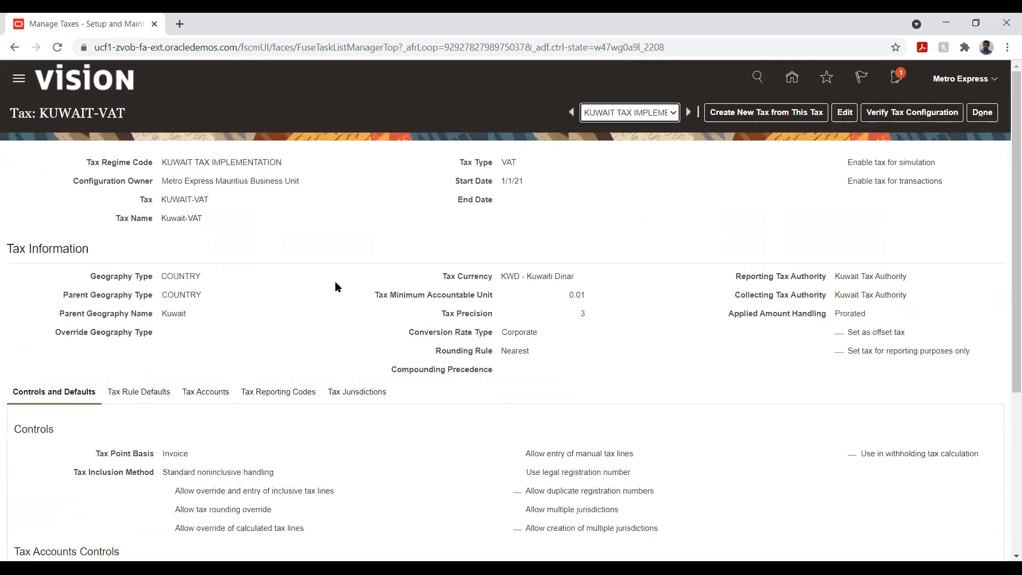
left_click(845, 112)
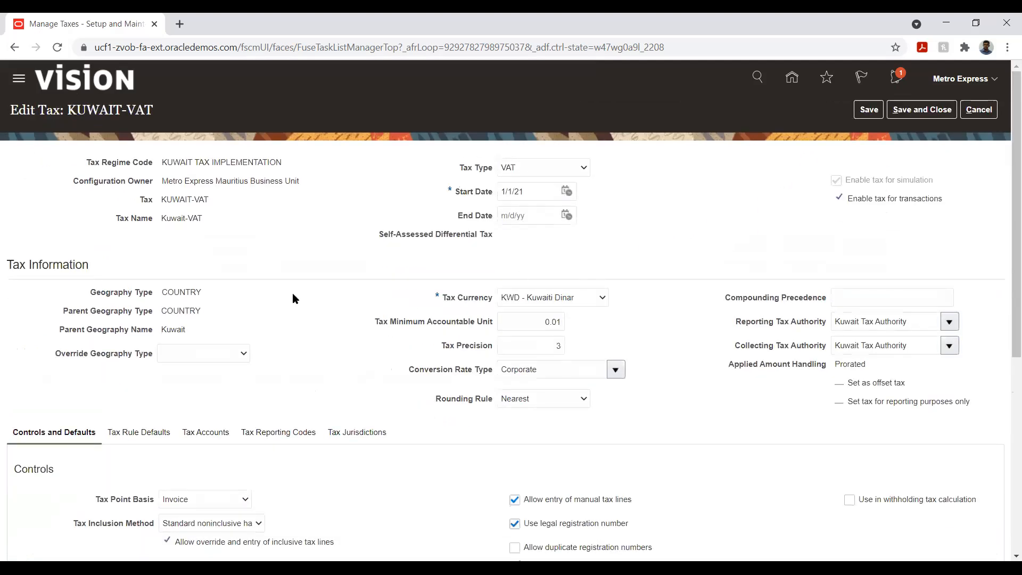
Step: Review the tax rule defaults of KUWAIT-VAT, then save and close the tax and return to the tax list
scroll(295, 281, "down", 5)
left_click(156, 168)
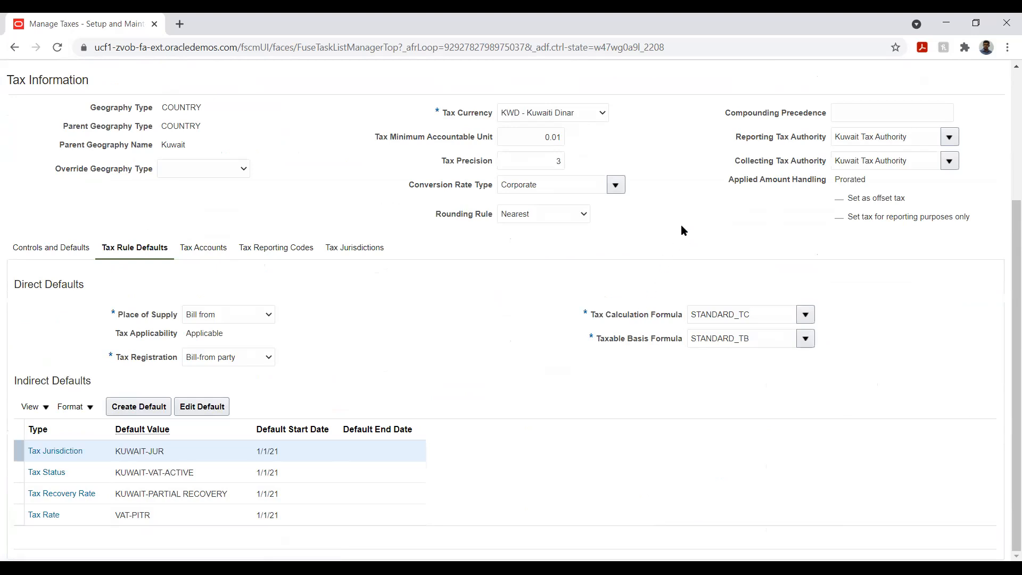
scroll(681, 226, "up", 1)
scroll(682, 229, "up", 2)
scroll(682, 229, "down", 1)
scroll(680, 229, "up", 1)
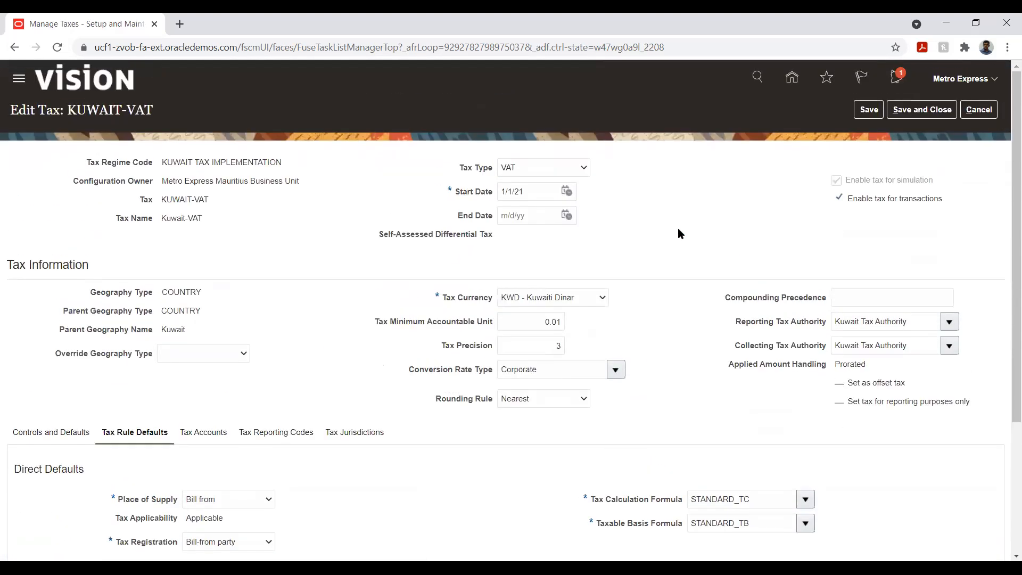
left_click(914, 111)
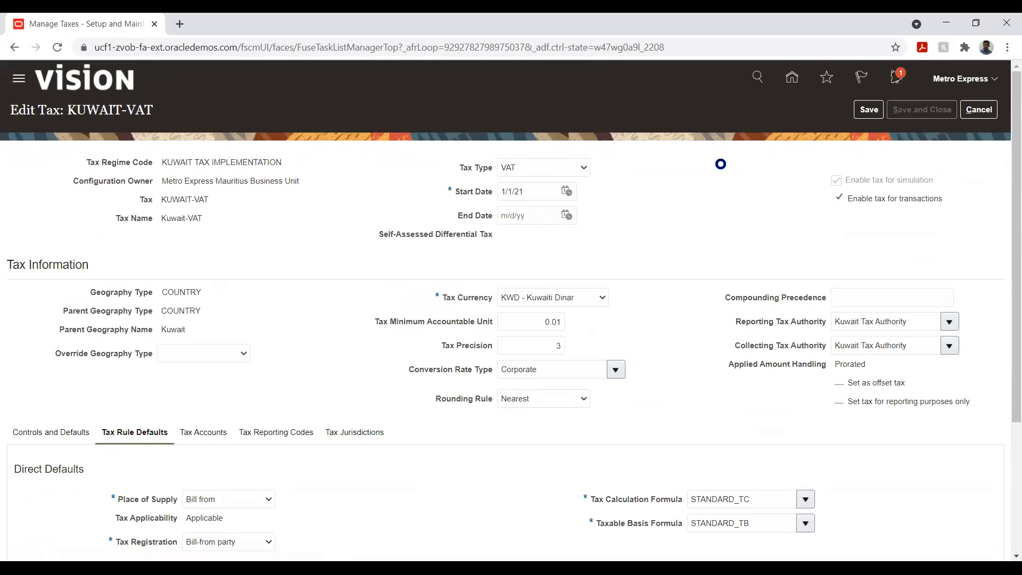
left_click(982, 113)
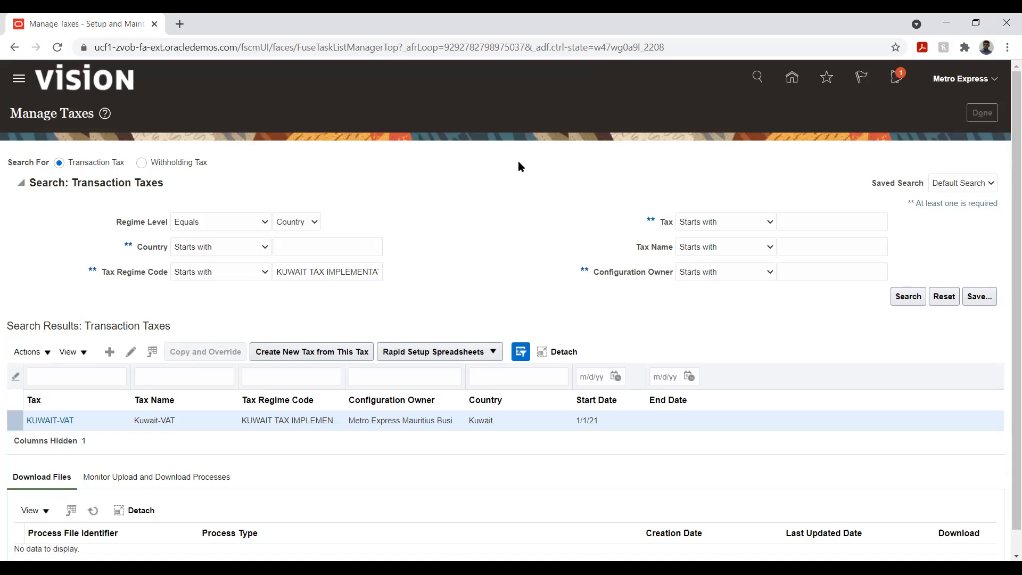
Step: Return to the home page and open the Suppliers work area under Procurement
left_click(790, 85)
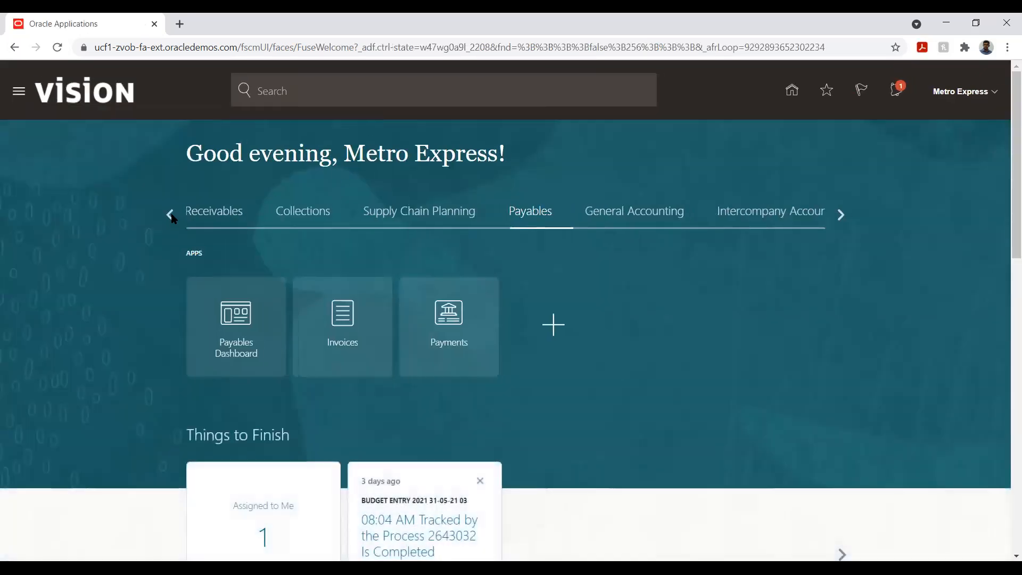
left_click(176, 215)
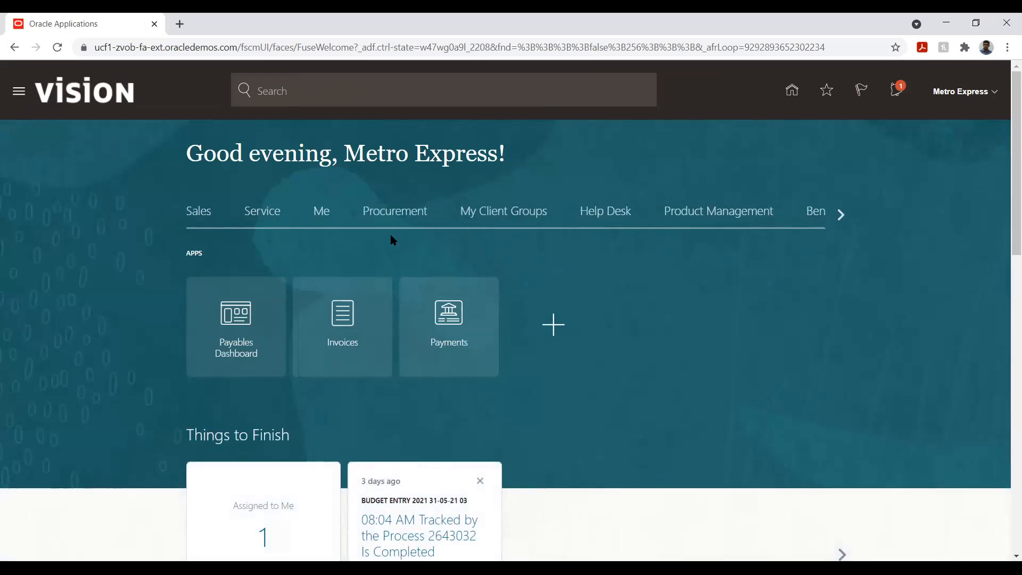
left_click(396, 220)
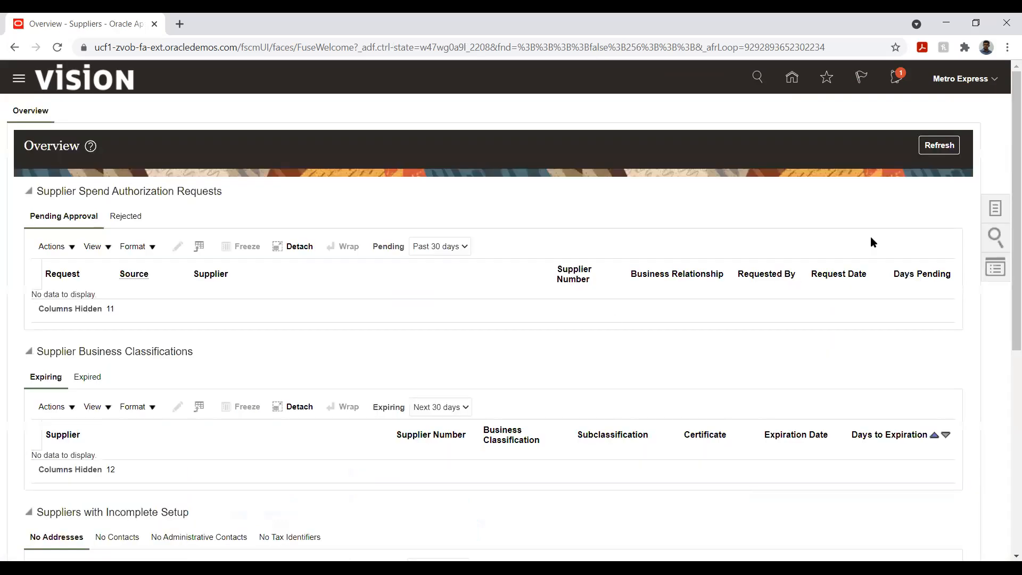
Step: Search the suppliers for the keyword ME_V
left_click(991, 238)
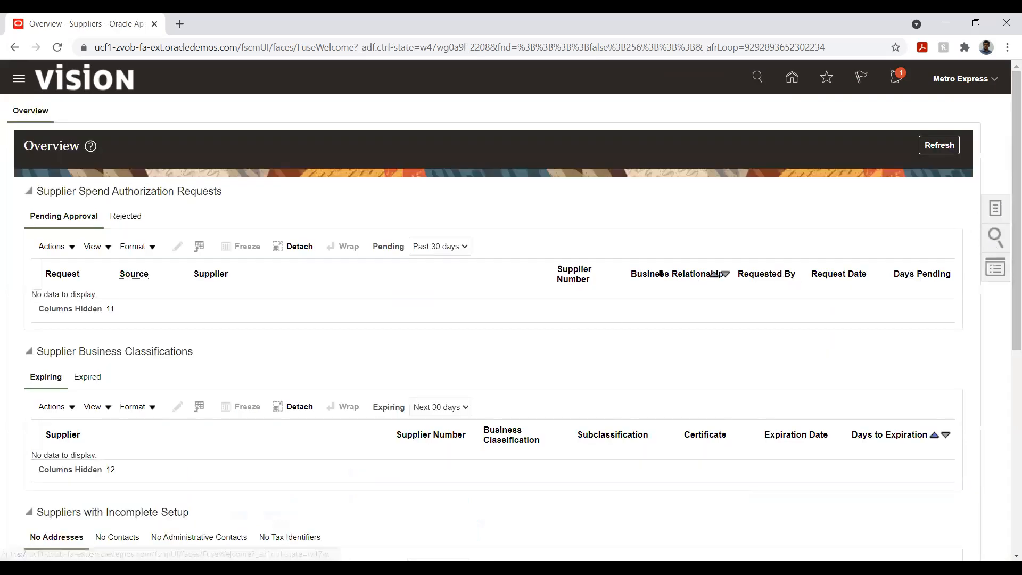
left_click(890, 121)
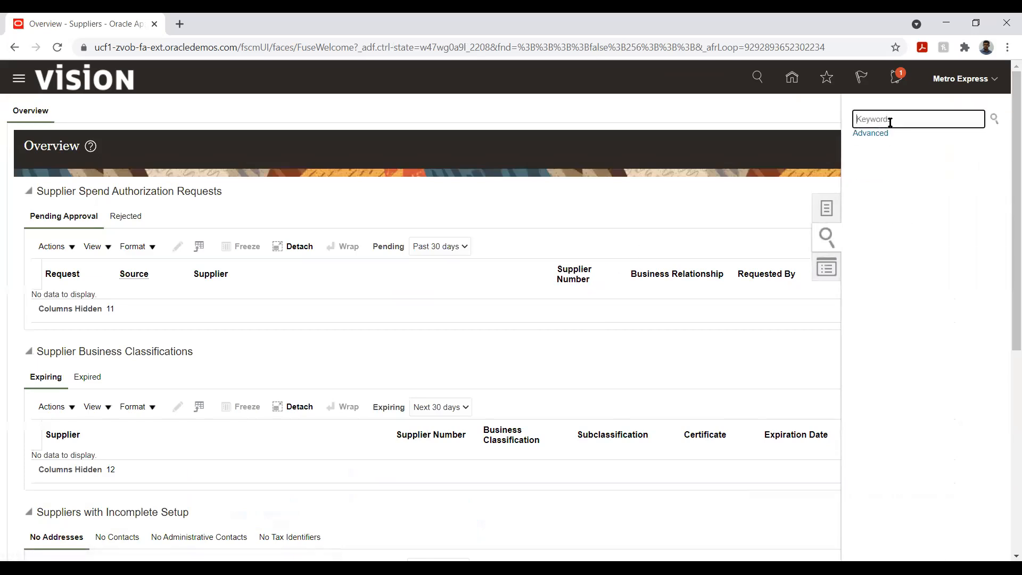
type("ME_V")
key("Return")
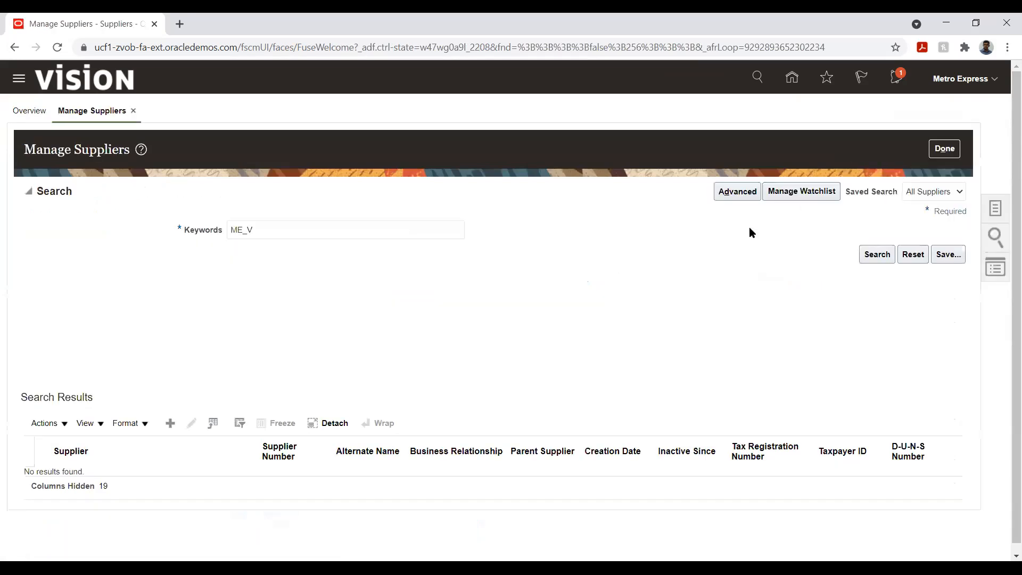
Step: Change the supplier search keyword to ME_Vendor, run the search and open that supplier for editing
left_click(311, 229)
key("Down")
key("Return")
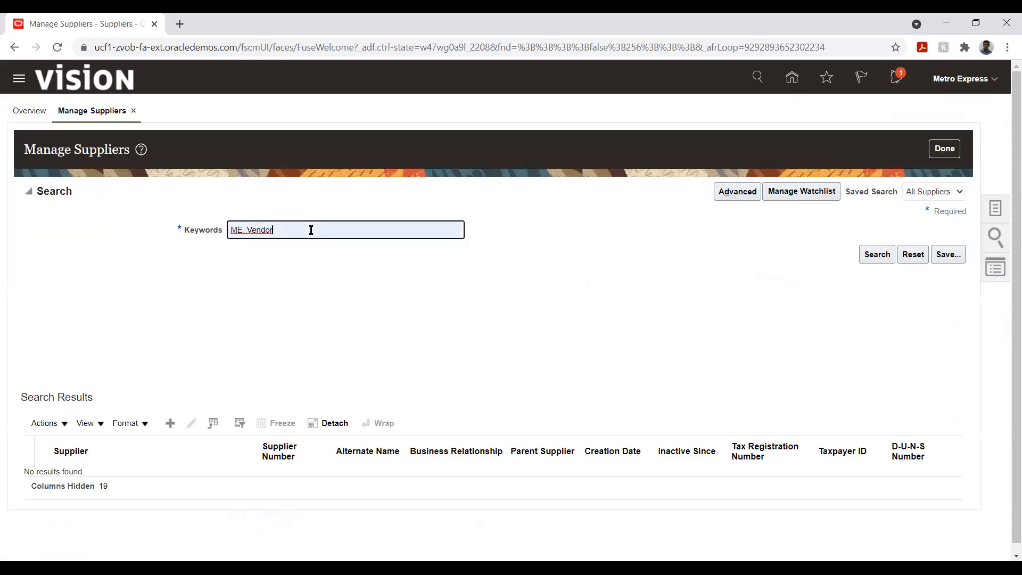
left_click(874, 255)
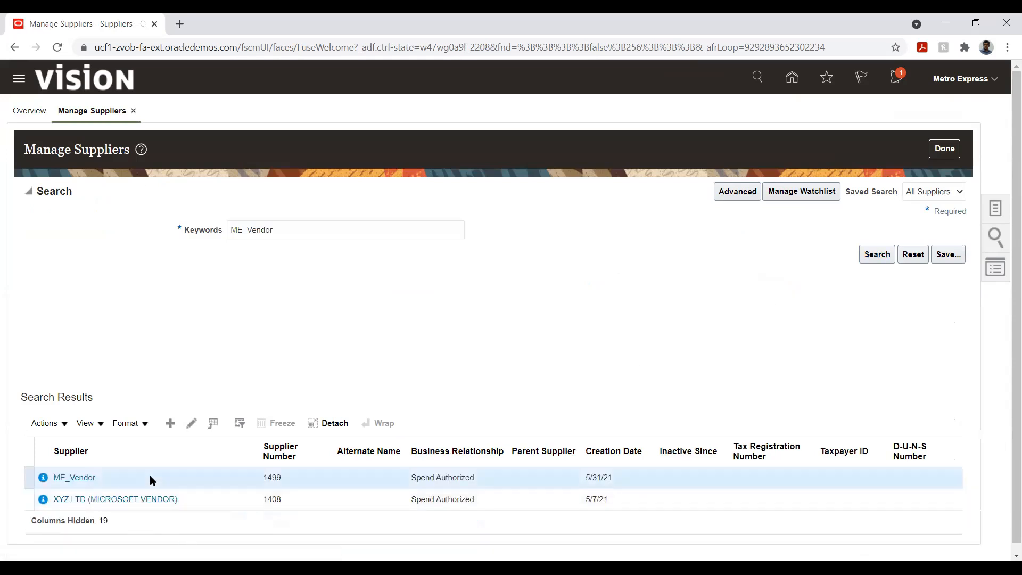
left_click(192, 423)
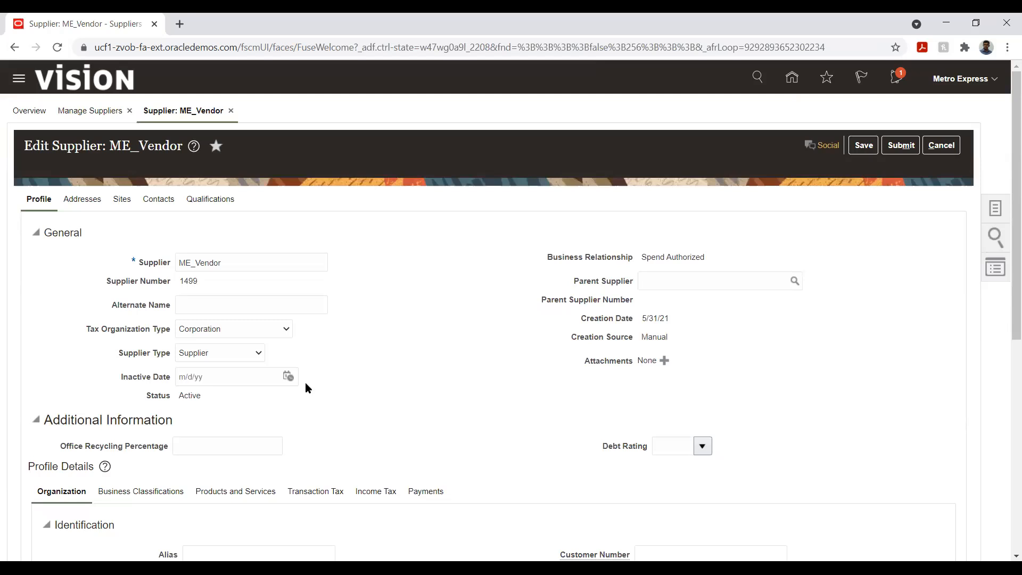
Step: Search the tax classification codes in ME_Vendor's transaction tax defaults for %PITR%
scroll(381, 339, "down", 5)
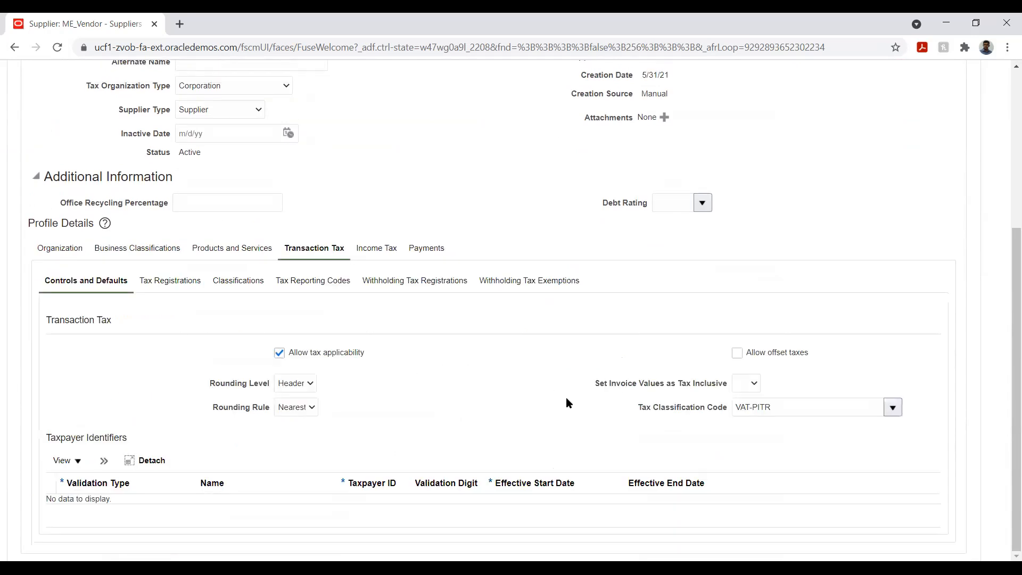
left_click(893, 407)
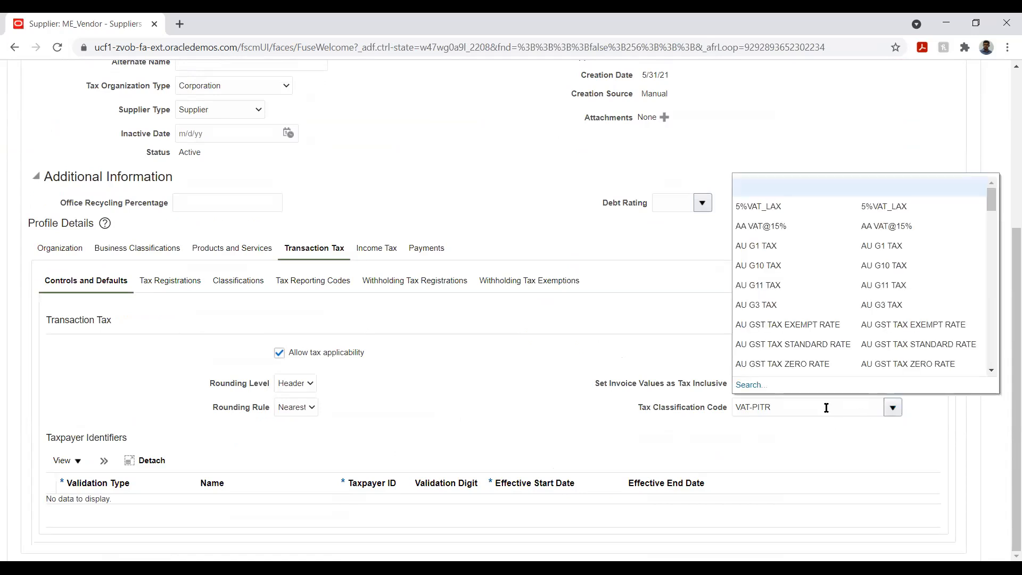
left_click(751, 385)
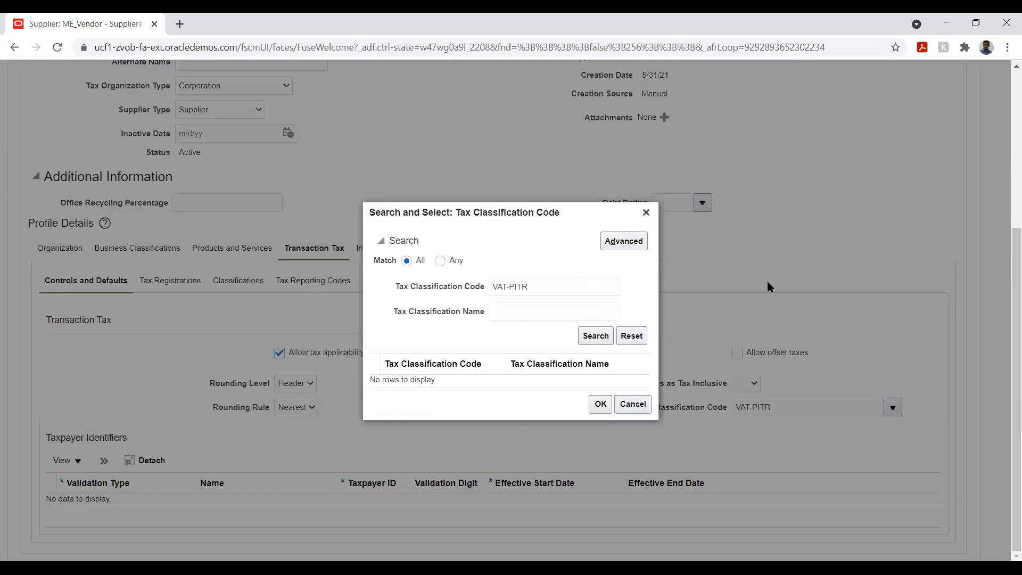
double_click(587, 289)
key("BackSpace")
key("BackSpace")
key("BackSpace")
key("BackSpace")
key("BackSpace")
type("%")
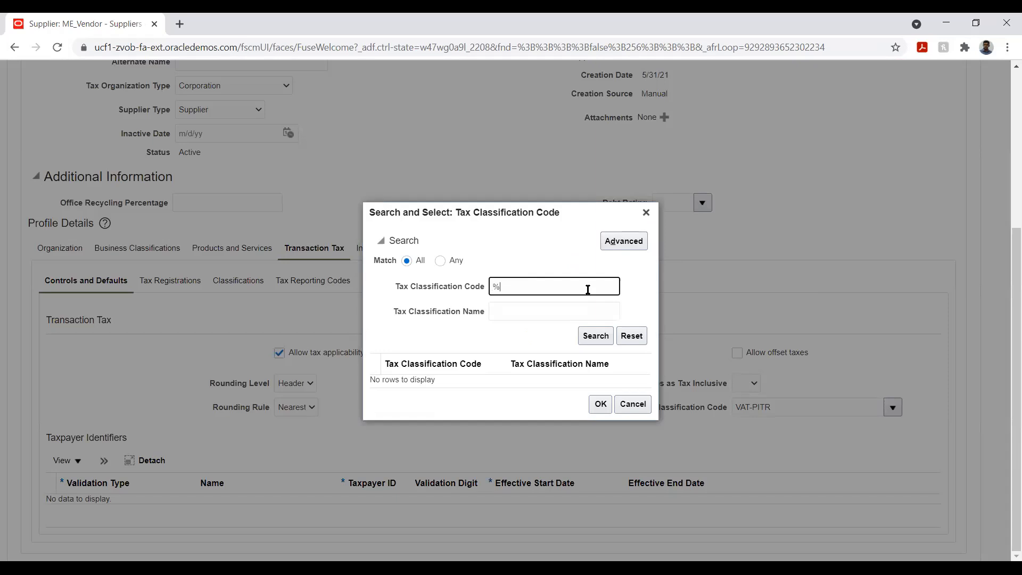
type("PITR%")
left_click(595, 335)
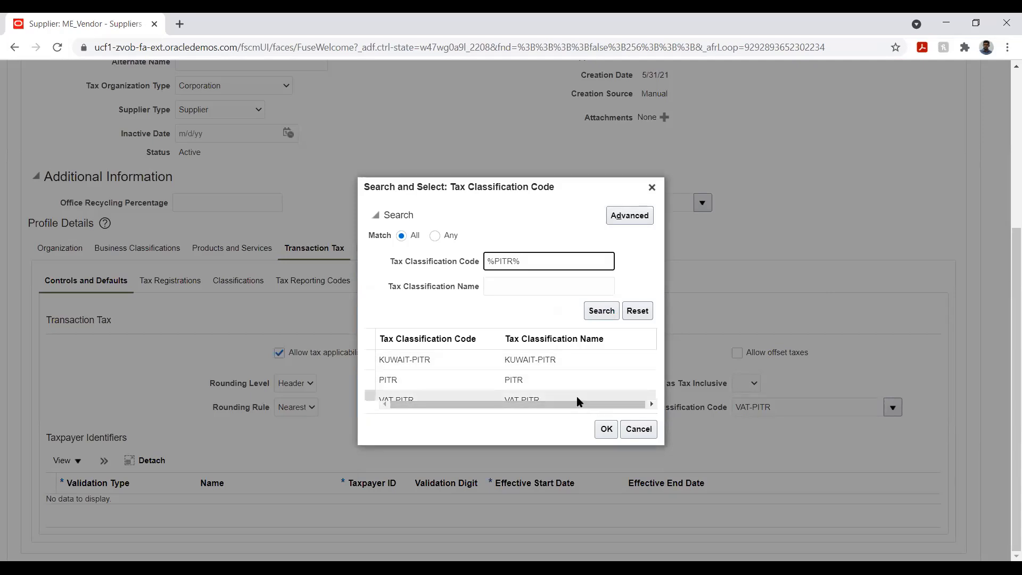
Step: Set the supplier's tax classification code to KUWAIT-PITR and save the supplier
left_click(559, 360)
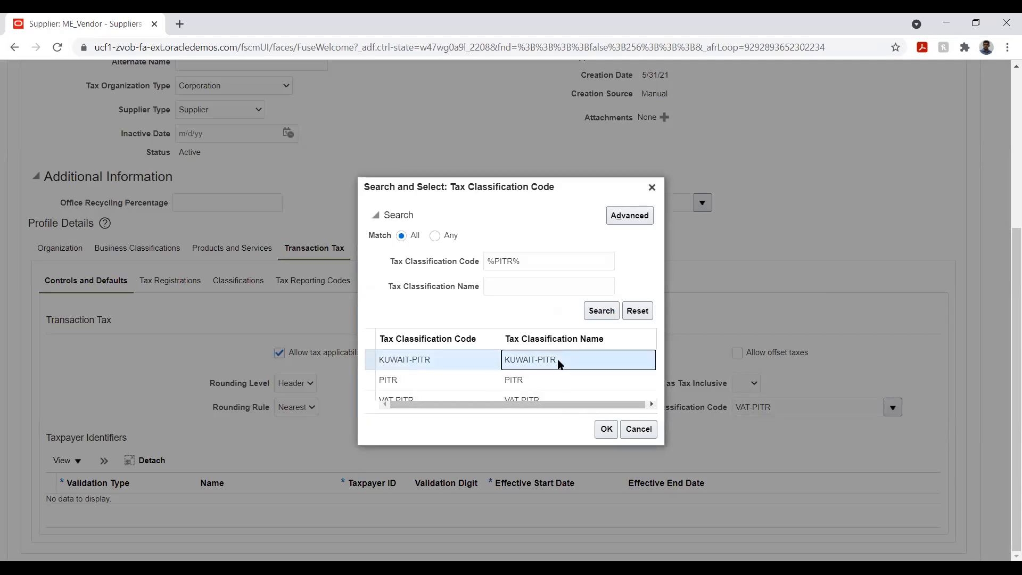
left_click(606, 429)
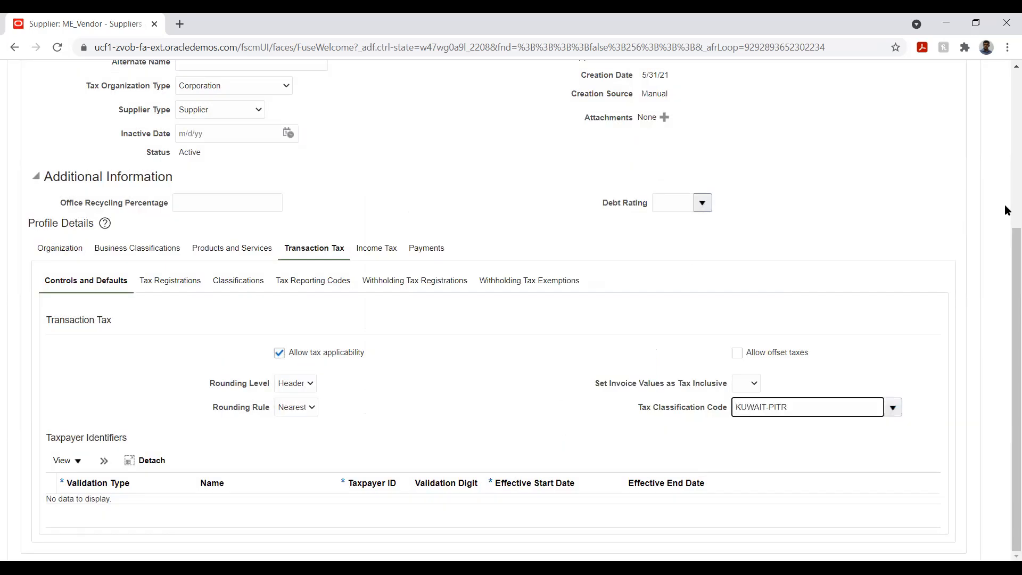
scroll(1005, 189, "up", 1)
scroll(1006, 189, "up", 5)
left_click(868, 145)
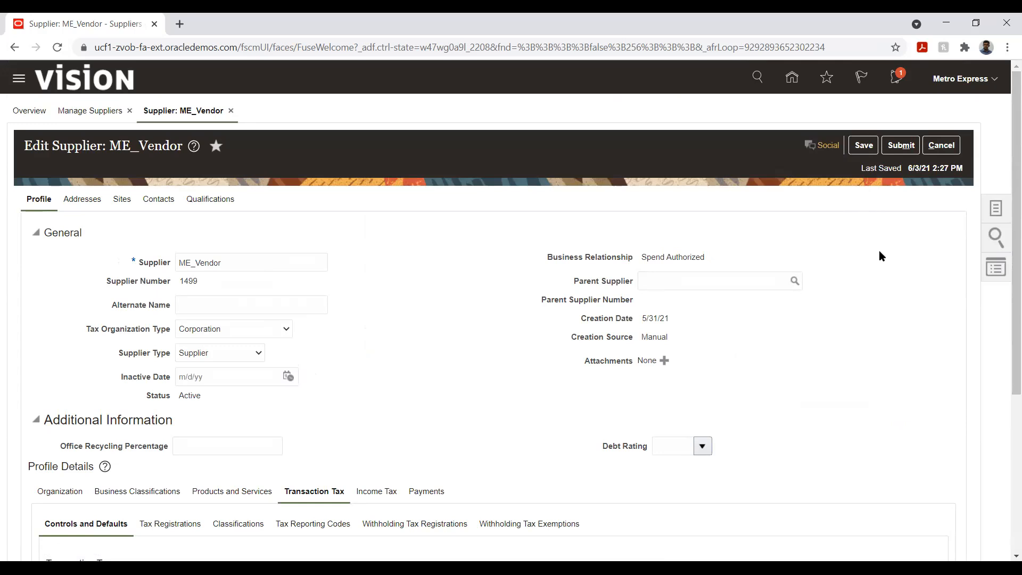
Step: Submit the supplier profile change, acknowledge the confirmation and finish managing suppliers
scroll(879, 251, "down", 4)
scroll(879, 253, "down", 1)
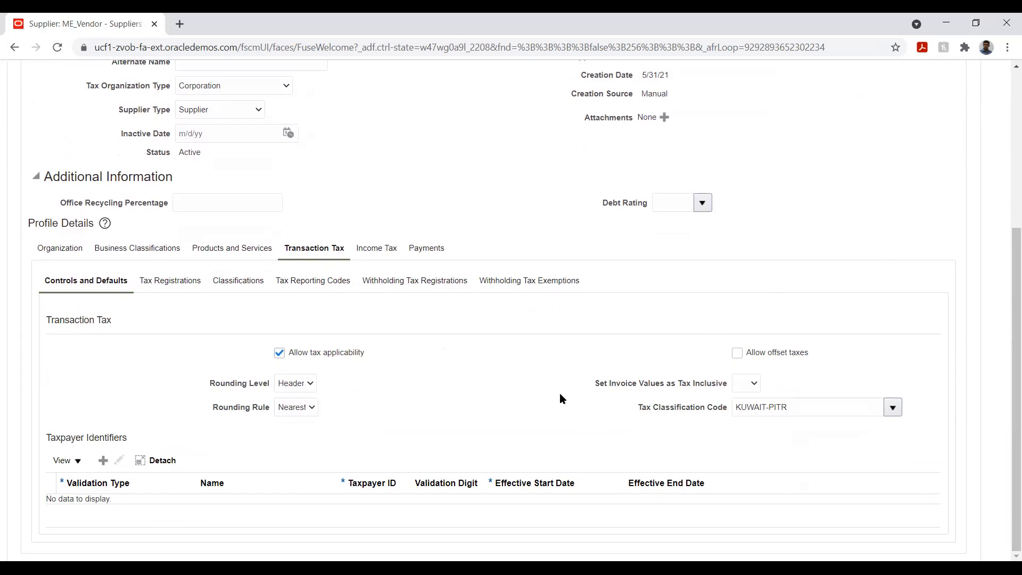
scroll(991, 329, "up", 5)
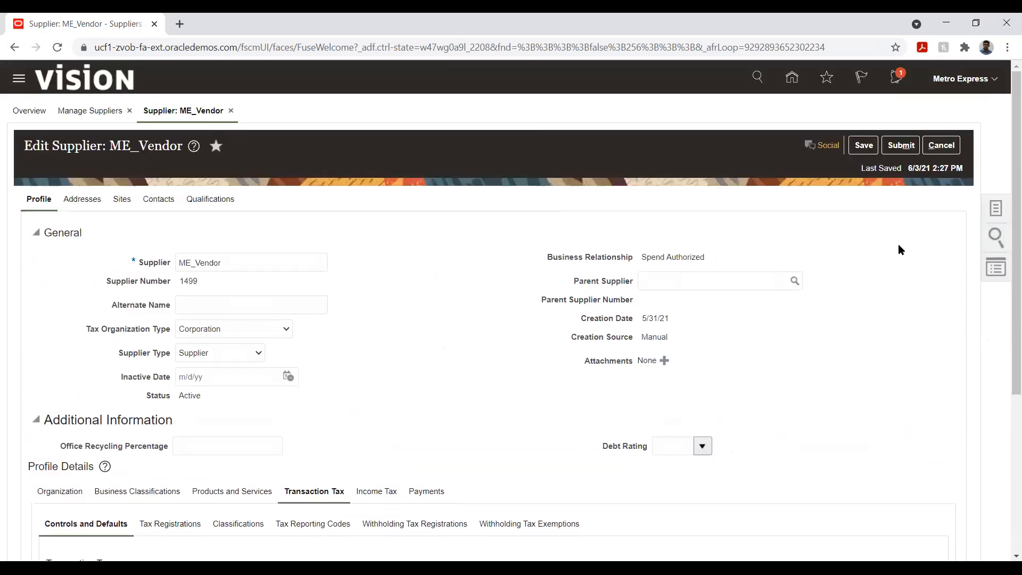
left_click(900, 144)
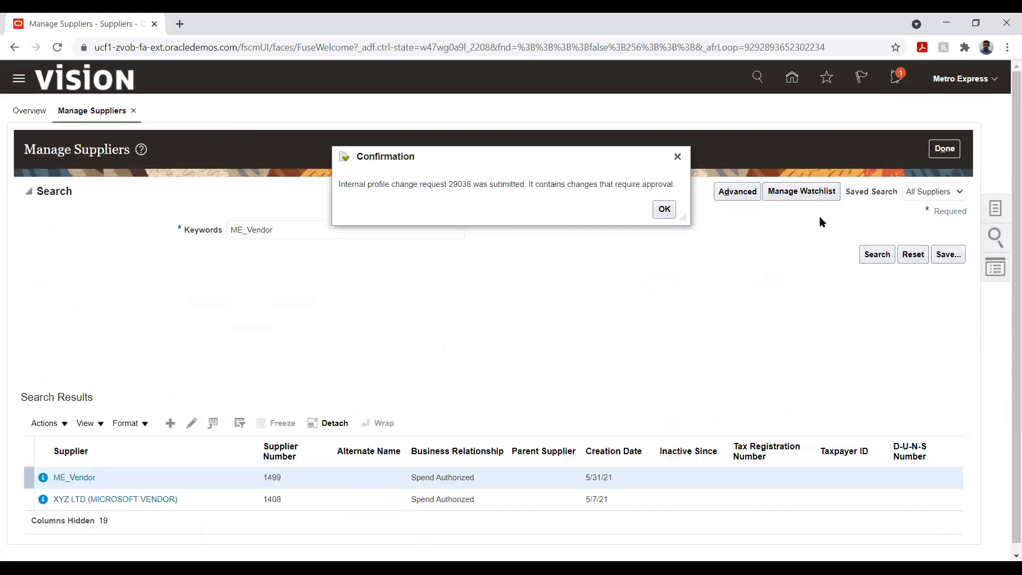
left_click(664, 209)
left_click(937, 155)
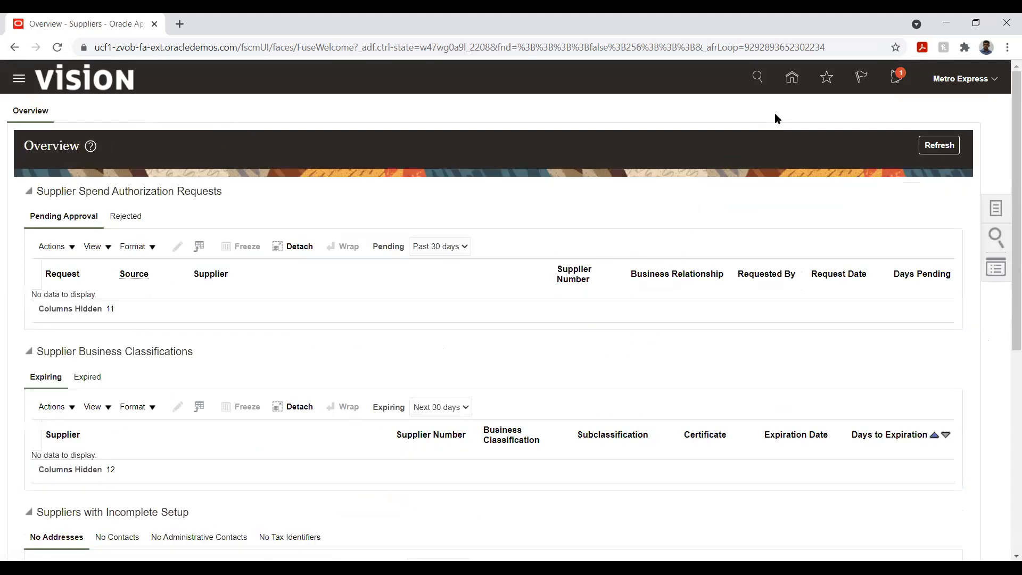
Step: Go to the Payables Invoices work area and start creating a new invoice
left_click(792, 78)
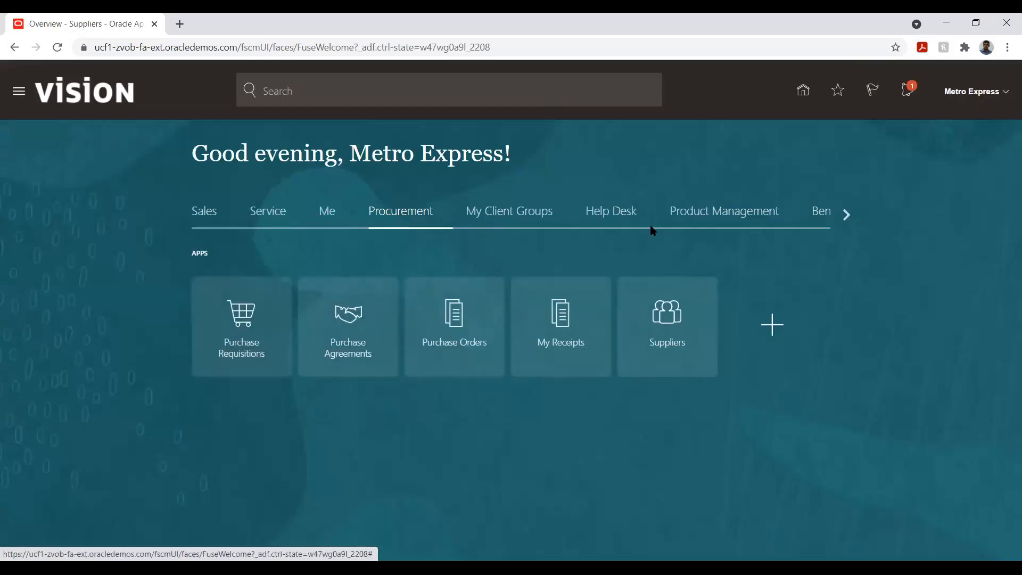
left_click(840, 216)
left_click(838, 216)
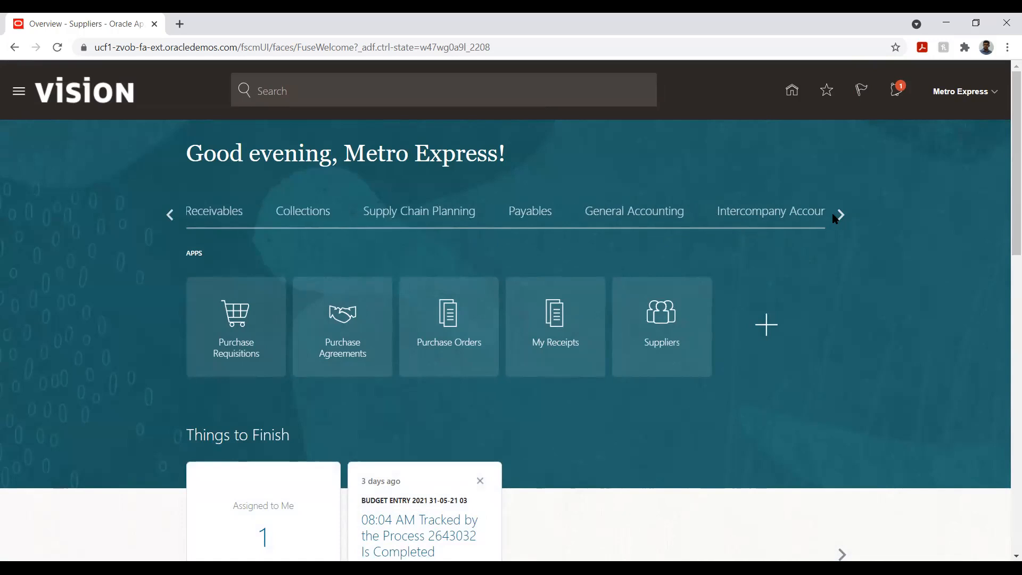
left_click(519, 213)
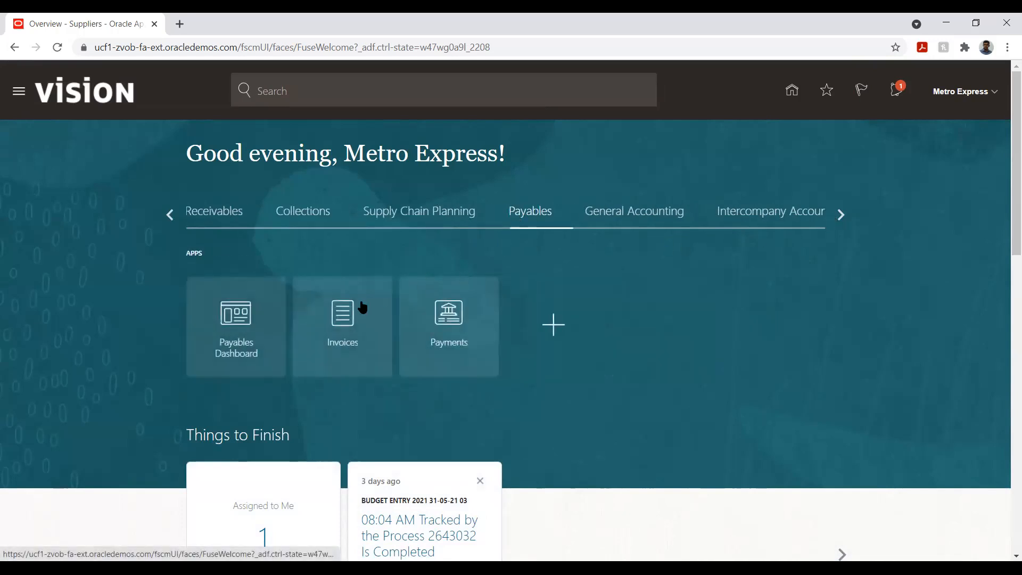
left_click(344, 315)
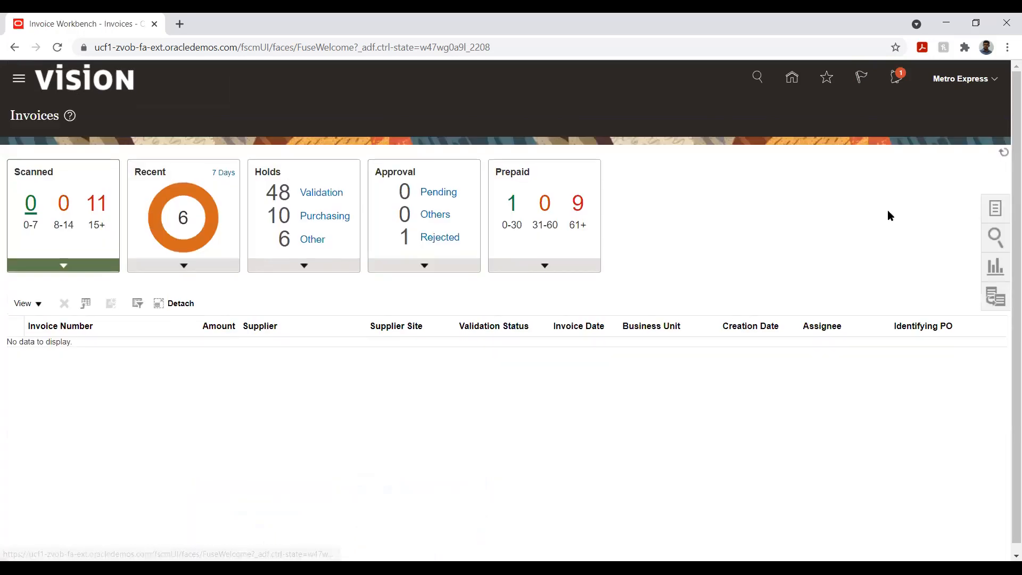
left_click(995, 207)
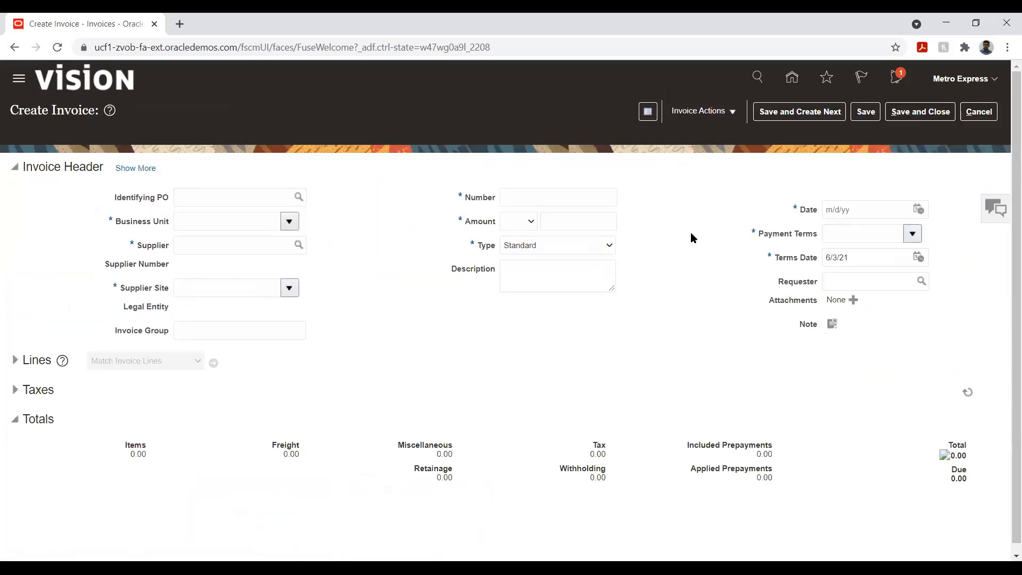
Step: Set the invoice's business unit to Metro Express Mauritius Business Unit and the supplier to ME_Vendor
left_click(215, 220)
type("Metr")
key("Tab")
type("me_v")
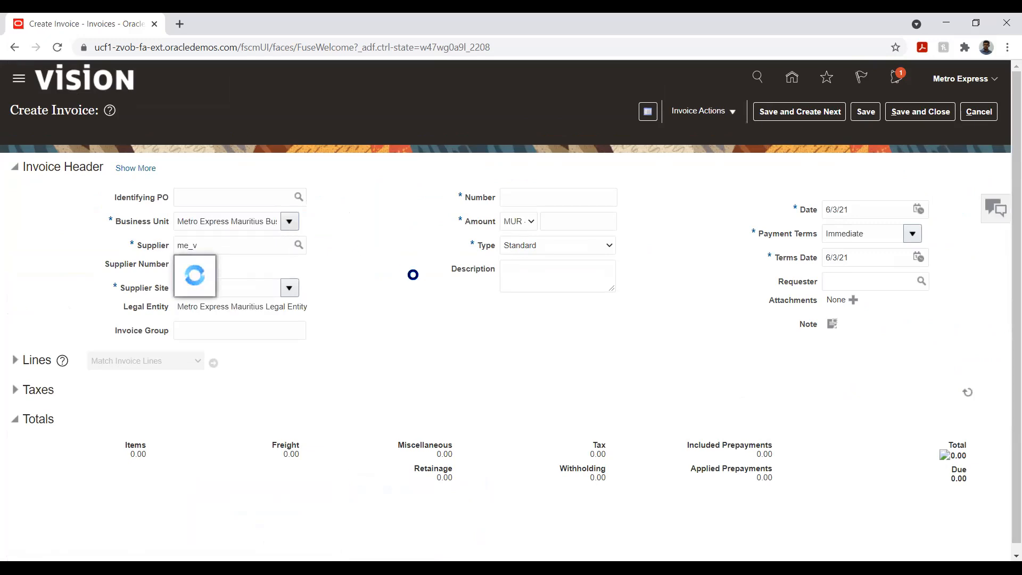
Step: Expand the invoice header details and set the accounting date to 4/8/21
left_click(136, 168)
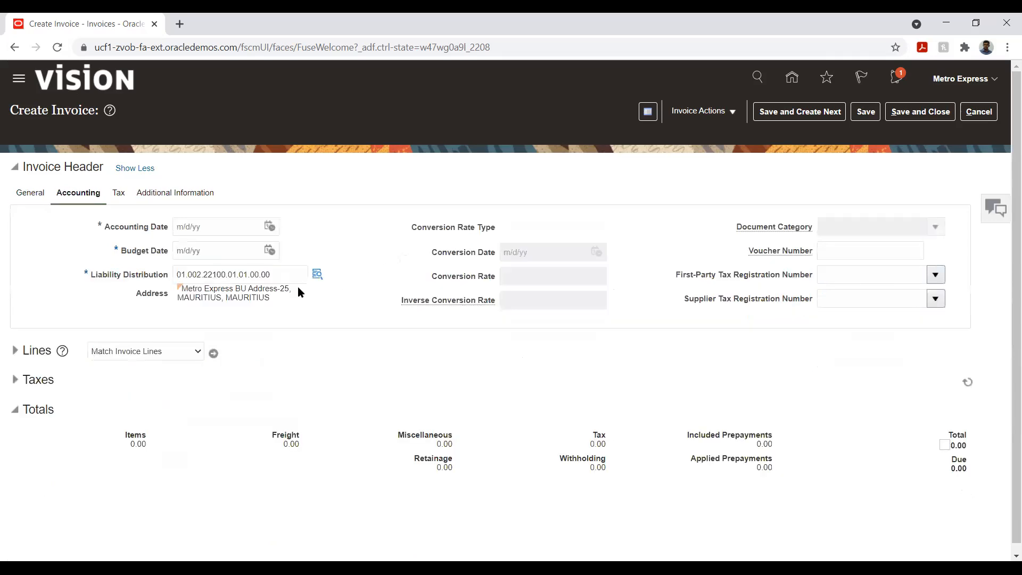
left_click(270, 226)
left_click(306, 248)
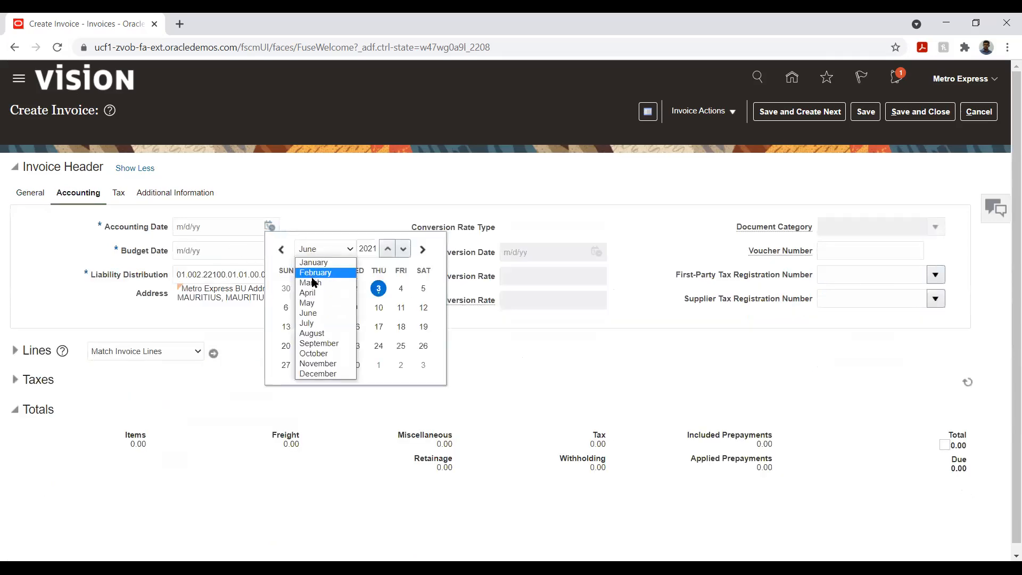
left_click(309, 292)
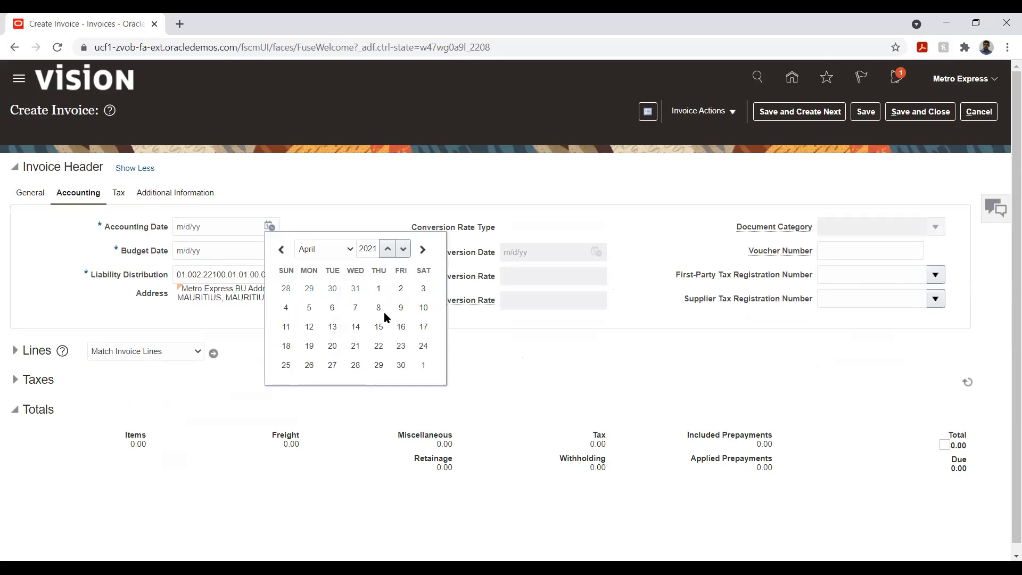
left_click(378, 308)
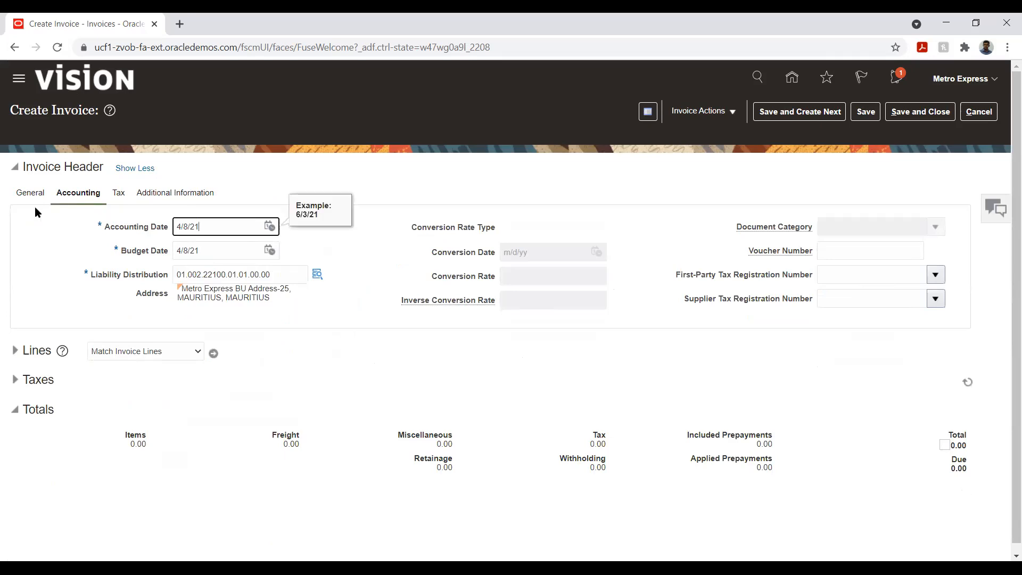
Step: Enter 5210 as the invoice number and 15000 MUR as the invoice amount in the general header details
left_click(32, 195)
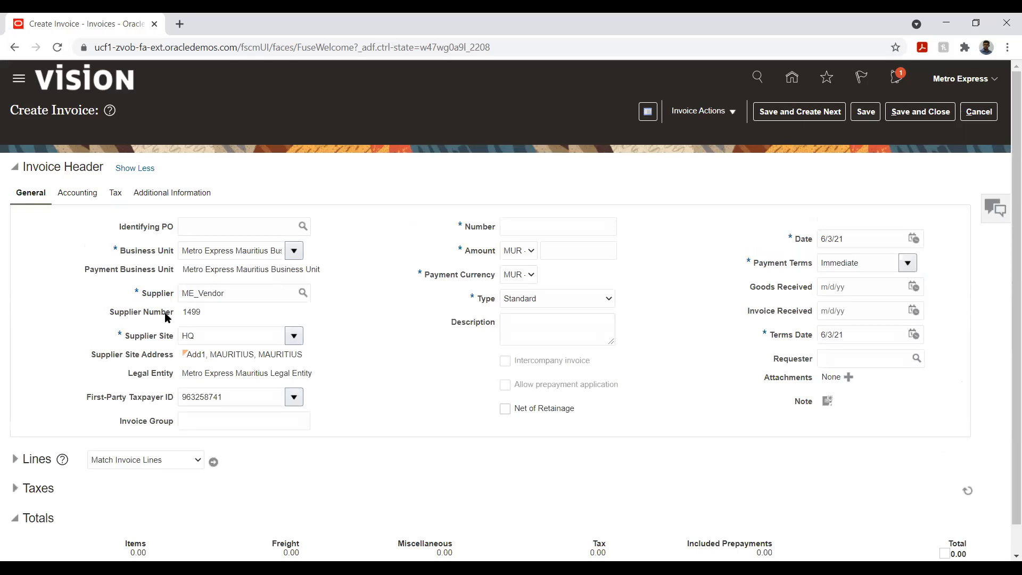
scroll(72, 316, "down", 1)
left_click(524, 204)
type("5210")
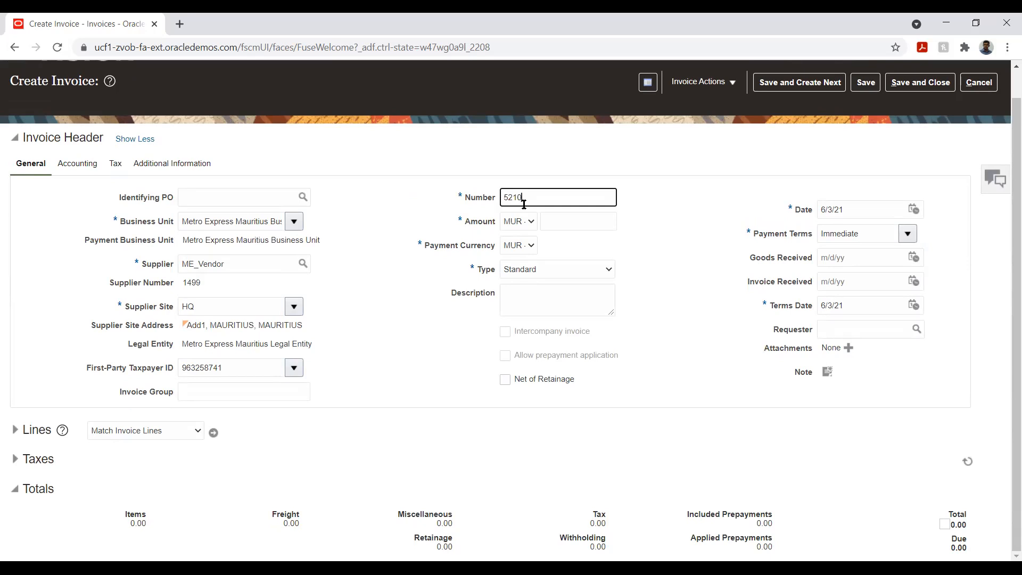
key("Tab")
key("Tab")
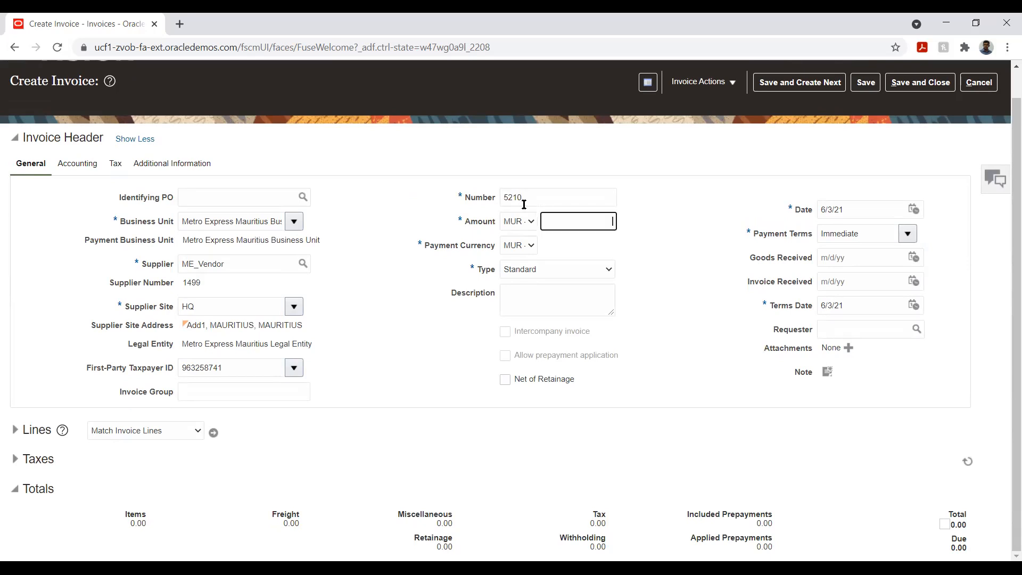
type("15000")
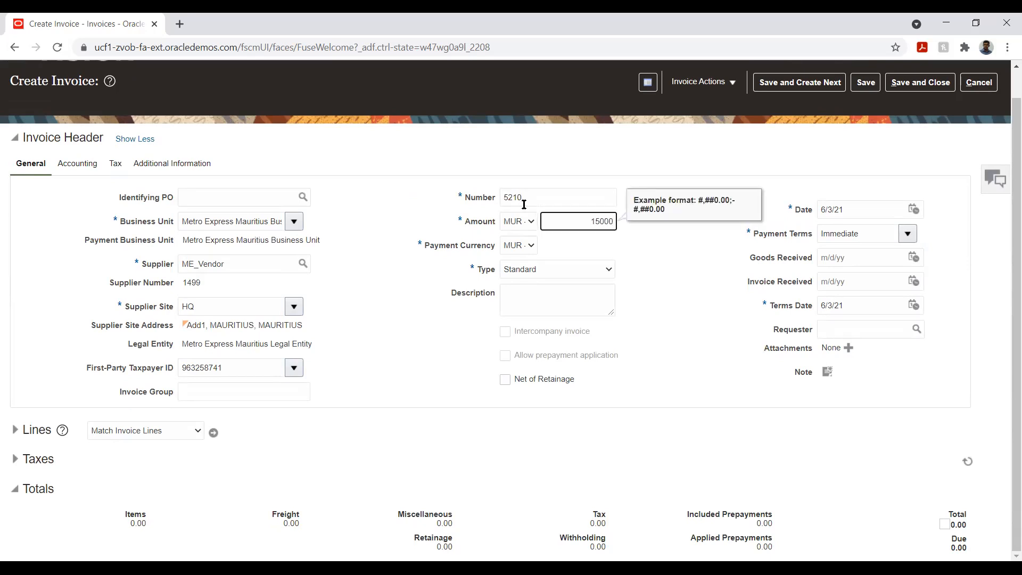
key("Tab")
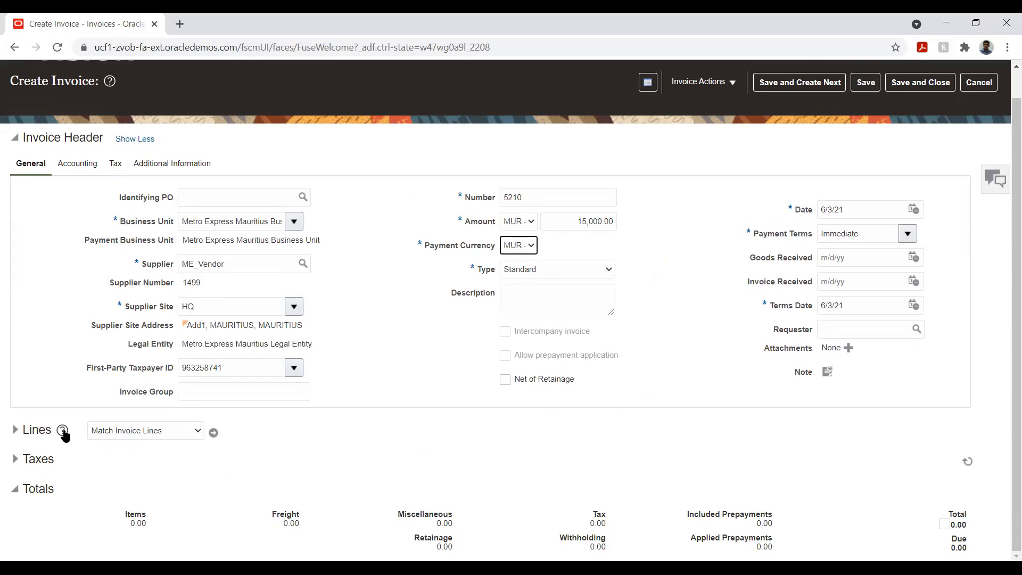
Step: Fill invoice line 1 with an amount of 15000 and the distribution combination 01.001.24220.01.01.00.00
left_click(14, 431)
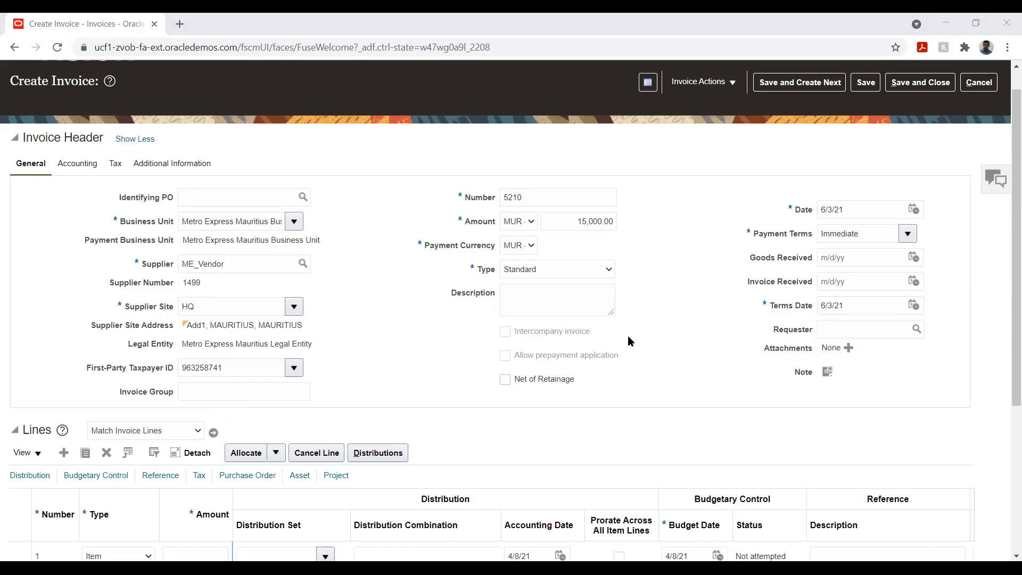
scroll(487, 349, "down", 2)
scroll(488, 346, "down", 2)
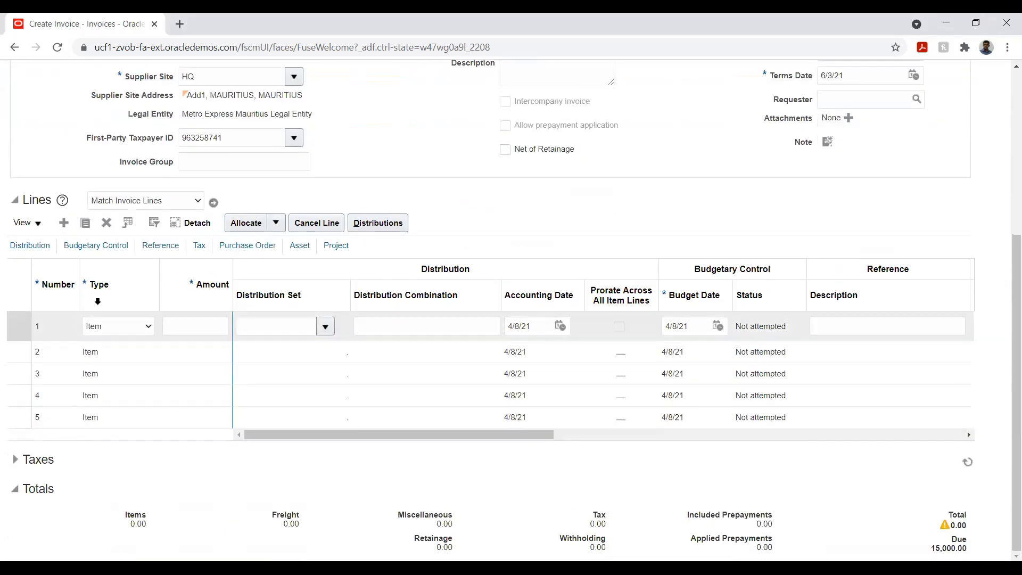
left_click(191, 334)
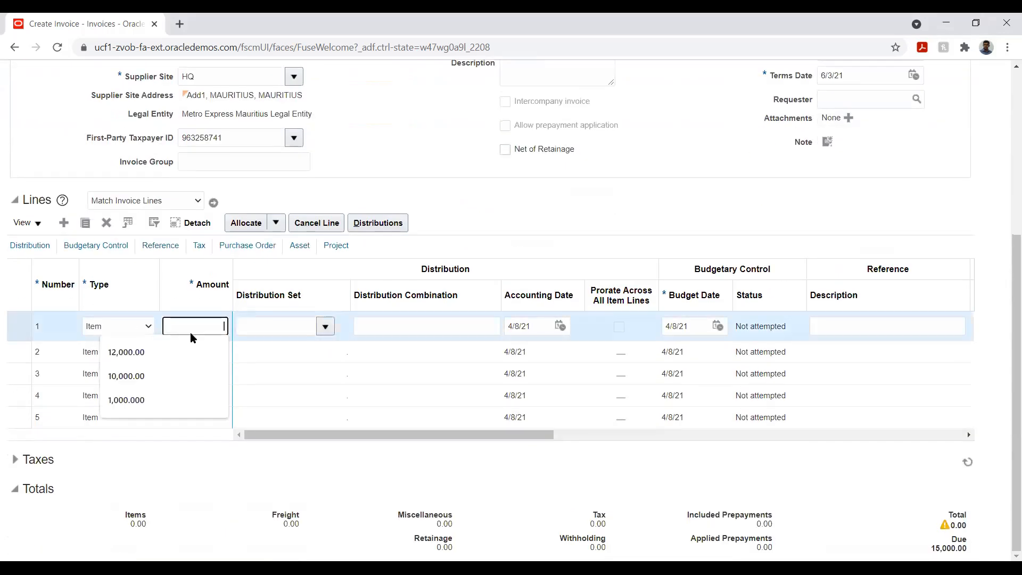
scroll(363, 292, "up", 2)
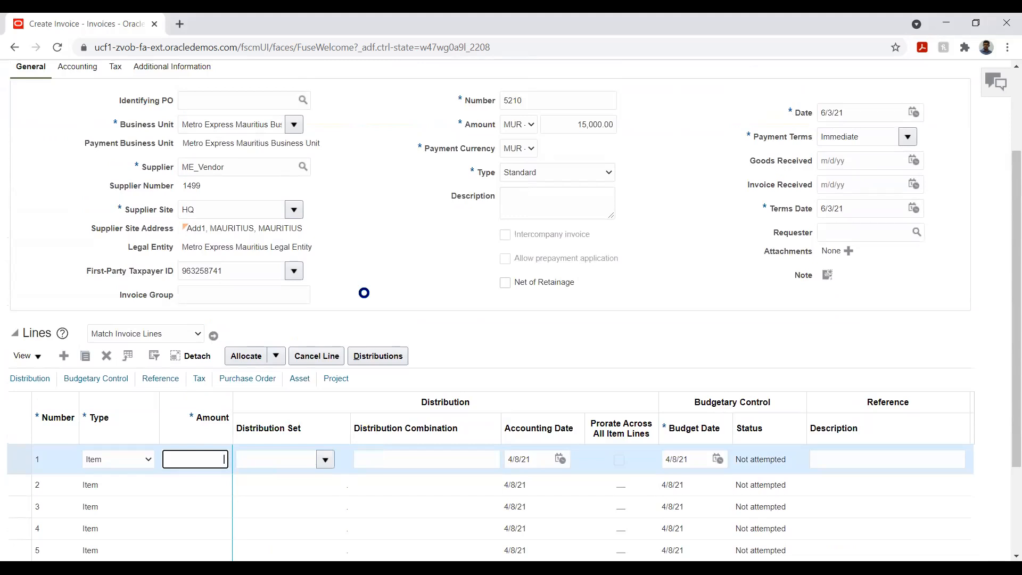
scroll(319, 330, "down", 1)
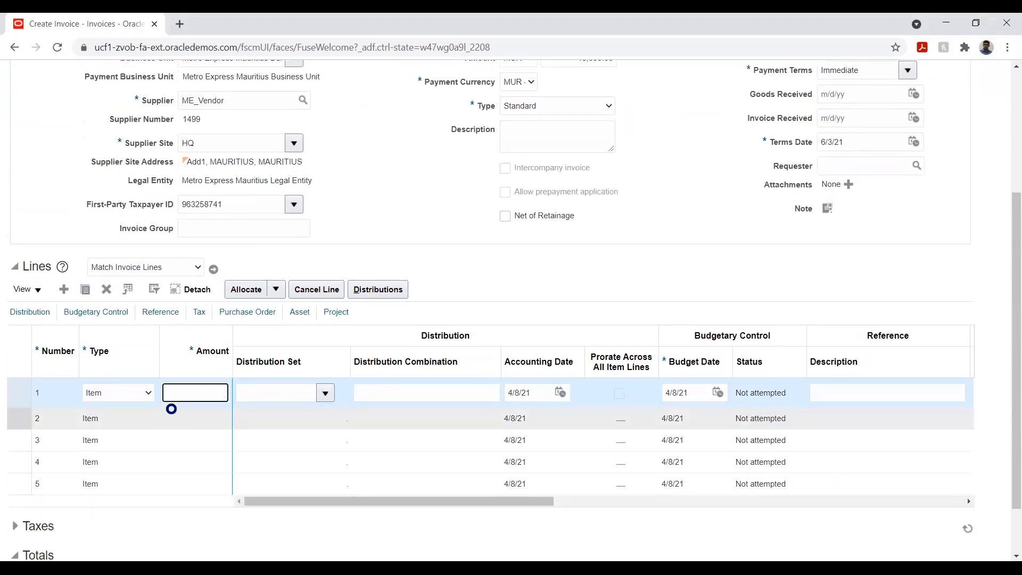
type("15000")
key("Tab")
key("Tab")
type("01.001.24220.01.01.00.00")
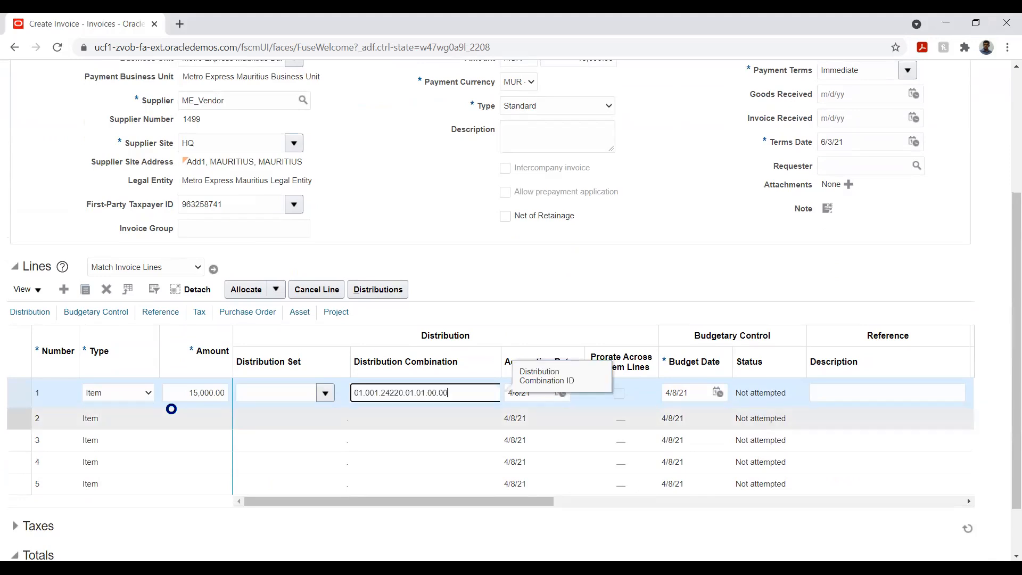
key("Tab")
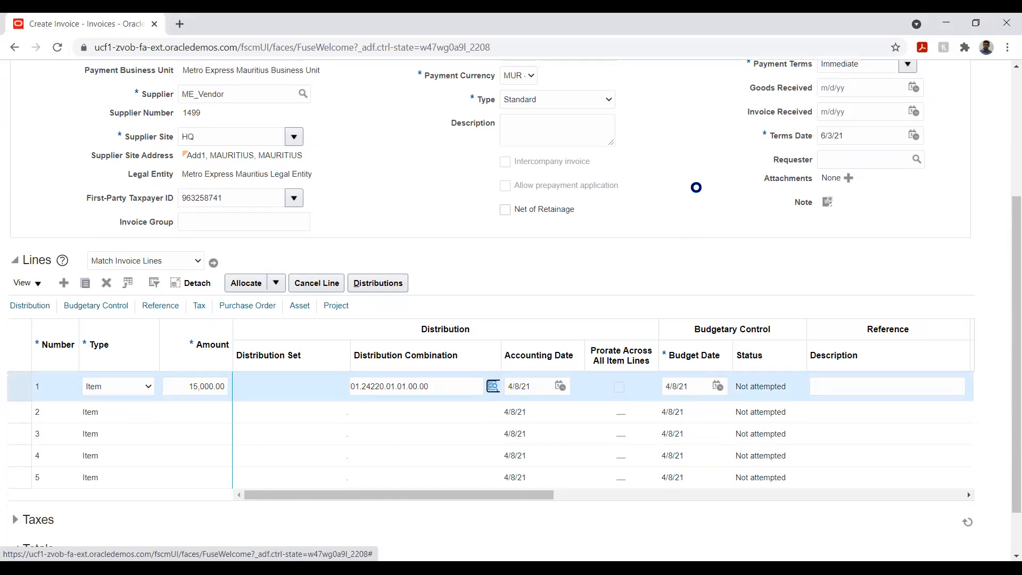
scroll(689, 197, "down", 2)
scroll(696, 187, "up", 5)
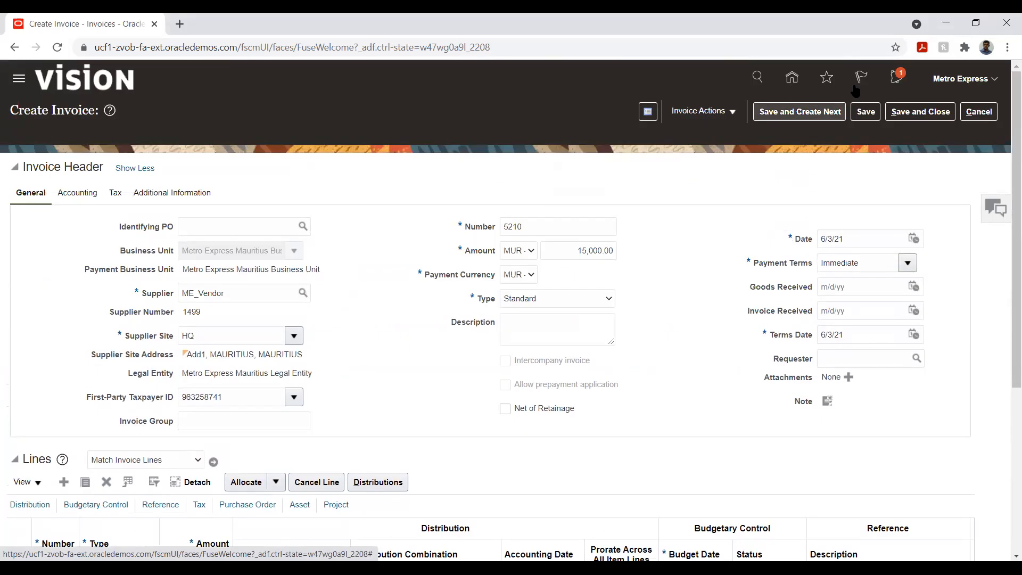
Step: Calculate the tax on invoice 5210 and check the invoice lines and totals
left_click(702, 112)
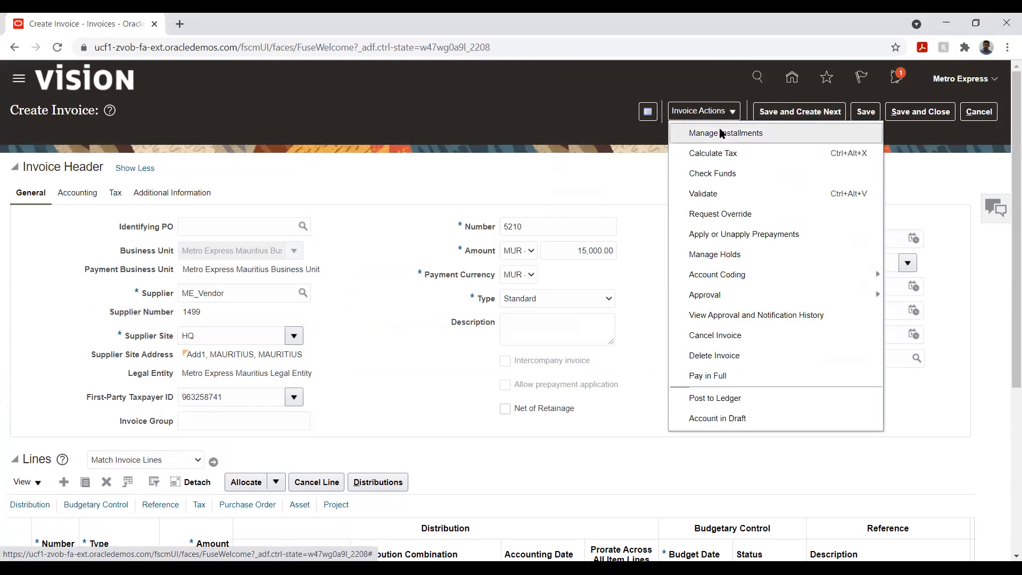
left_click(708, 150)
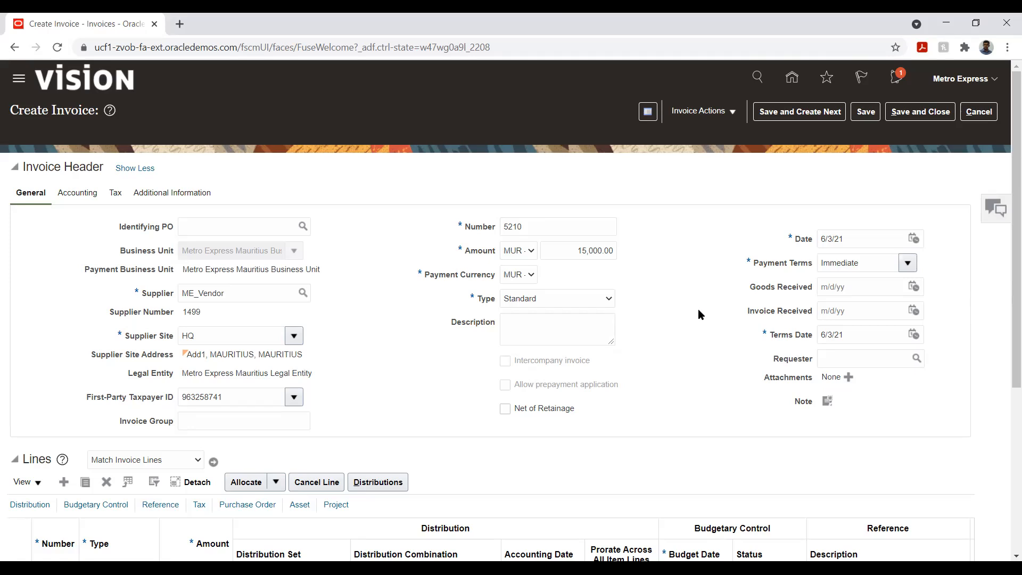
scroll(699, 308, "down", 5)
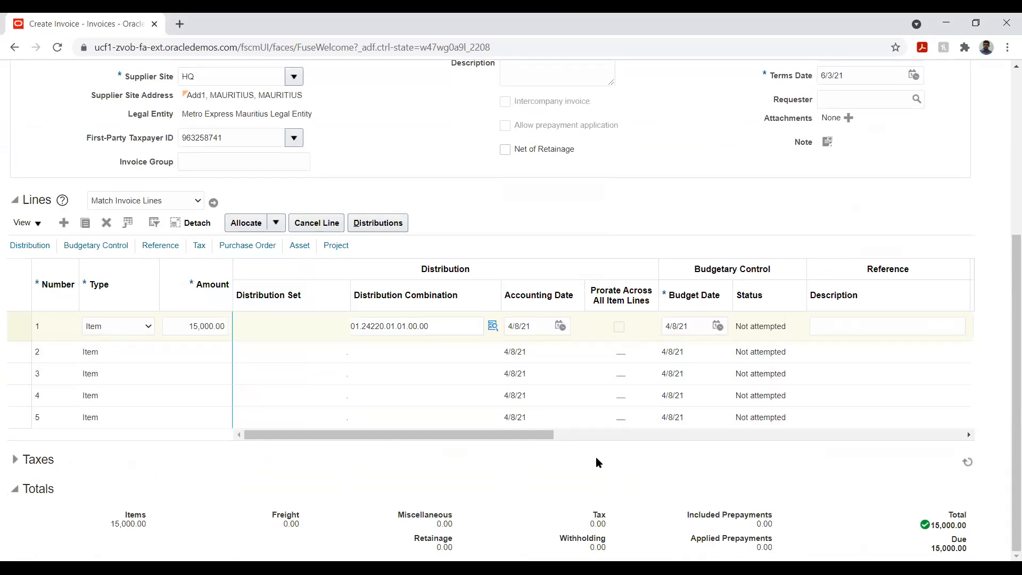
scroll(658, 444, "up", 5)
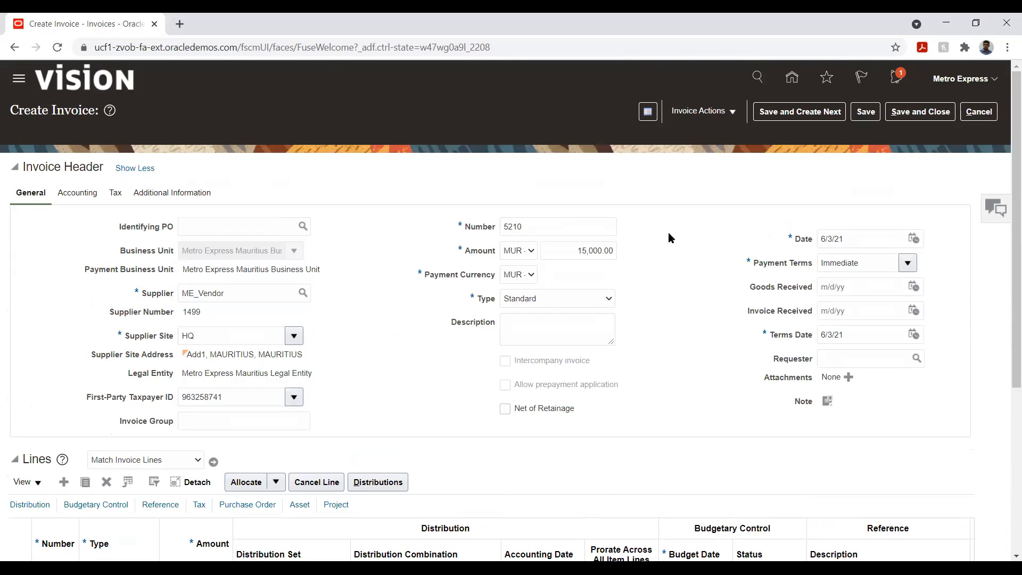
Step: Cancel out of the invoice being created and return to the Invoices overview
left_click(725, 114)
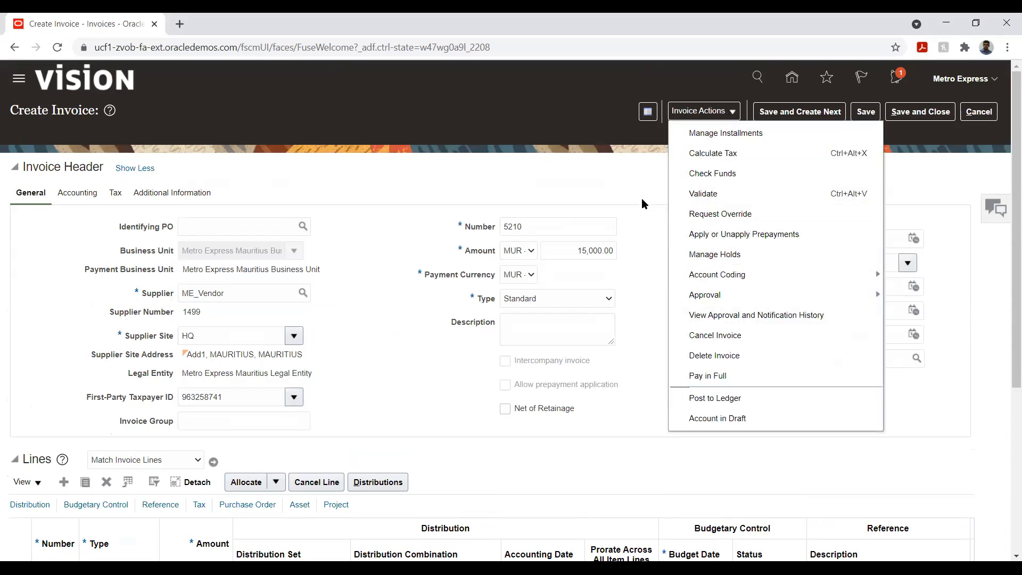
left_click(637, 215)
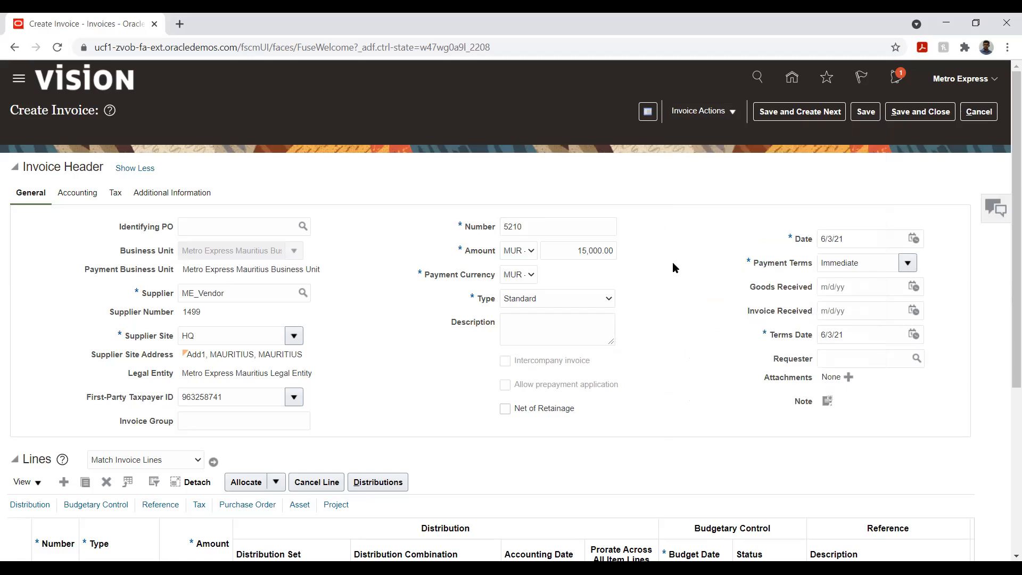
scroll(669, 286, "down", 3)
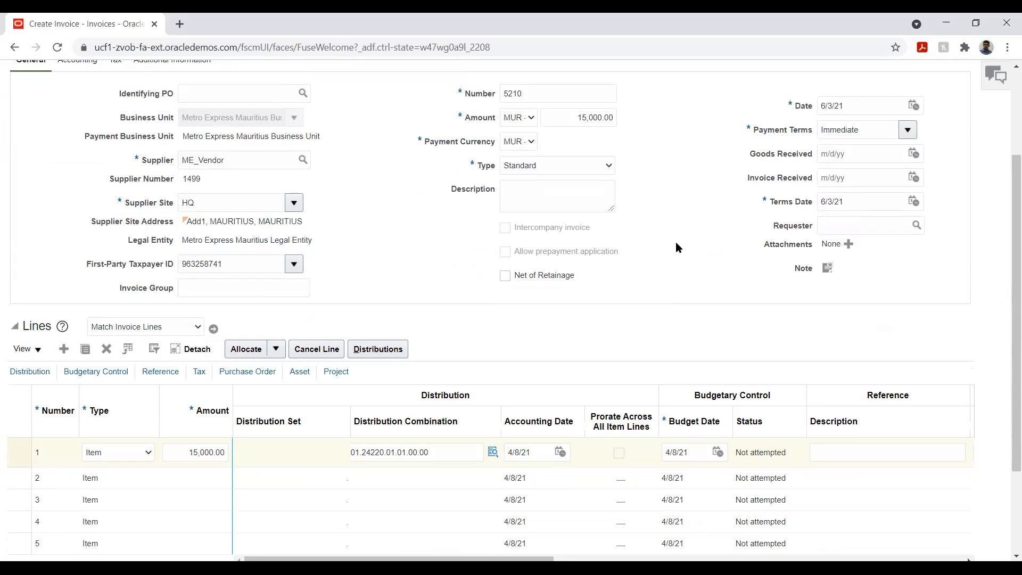
scroll(678, 228, "up", 3)
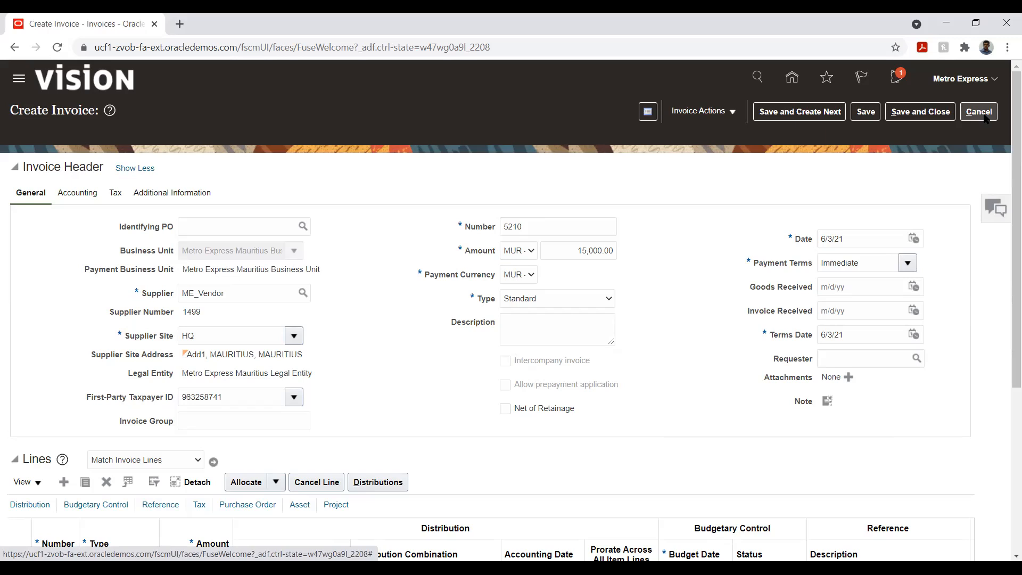
left_click(983, 115)
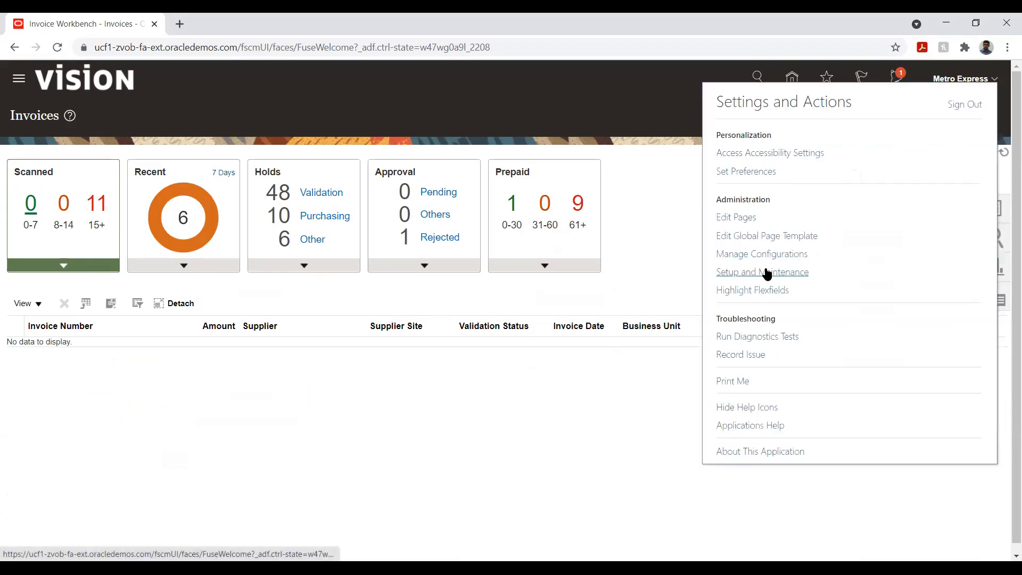
left_click(766, 274)
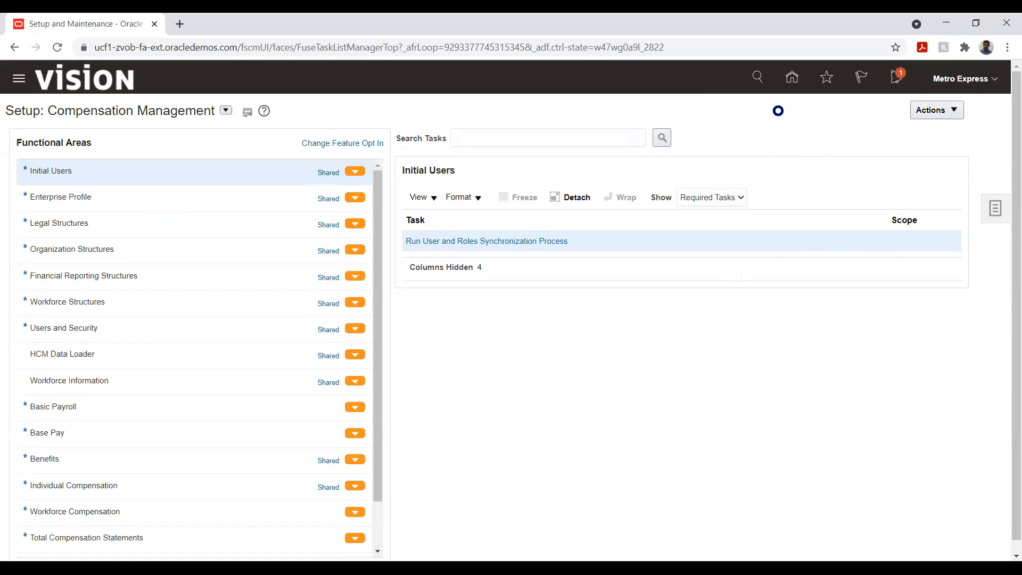
left_click(792, 80)
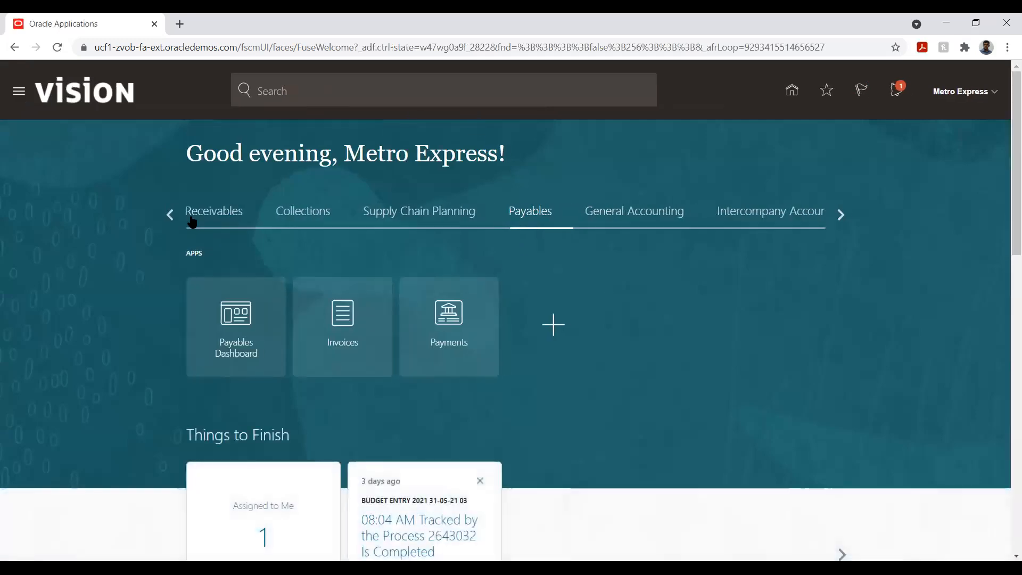
left_click(171, 215)
left_click(170, 215)
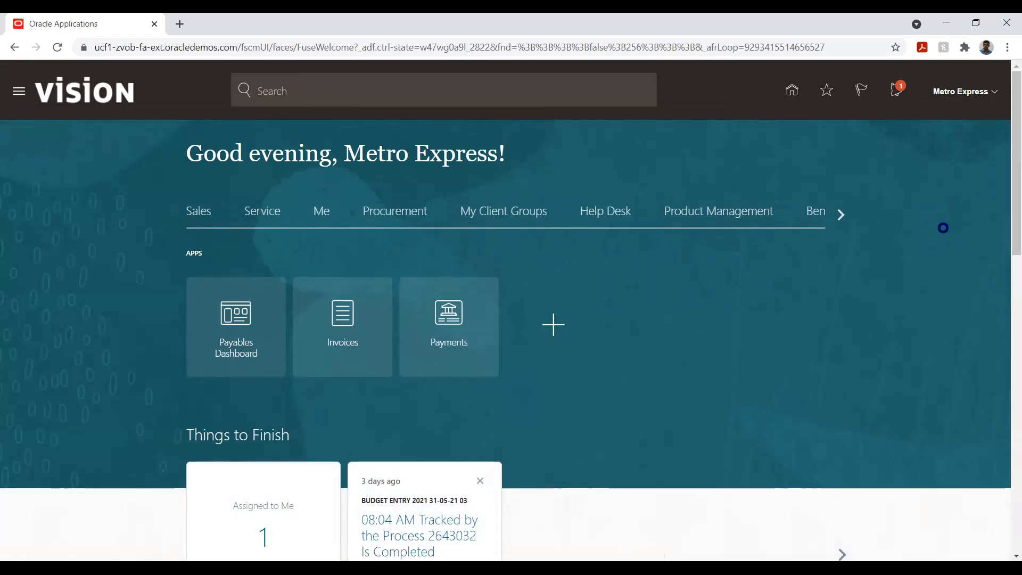
Step: Open Setup and Maintenance and go to the list of implementation projects
left_click(756, 286)
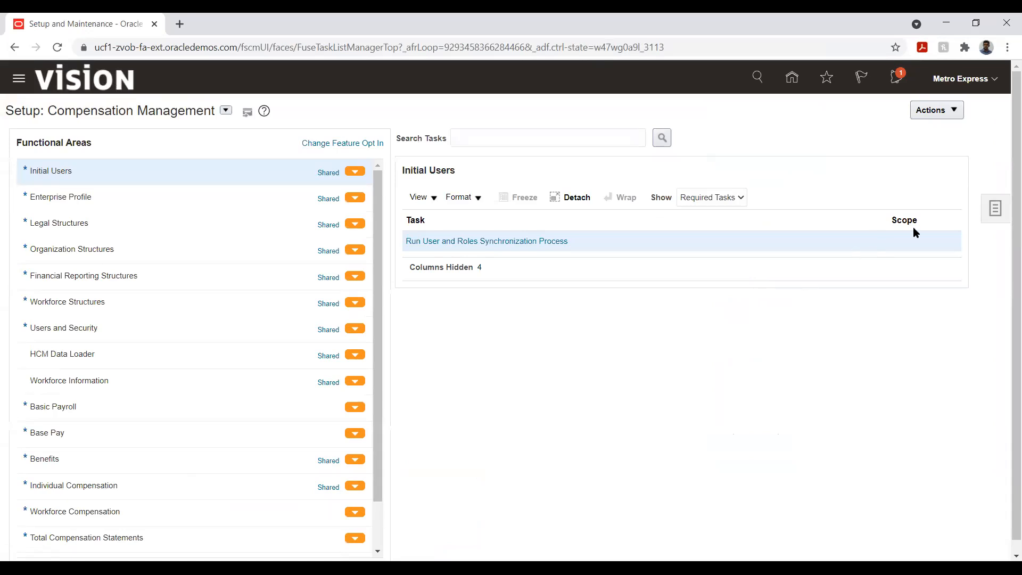
left_click(994, 205)
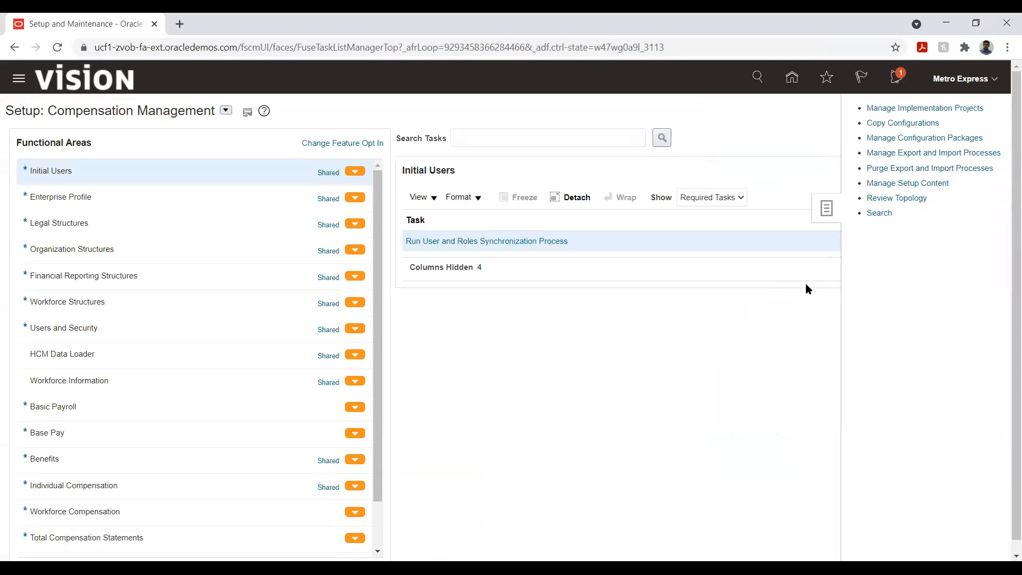
left_click(928, 107)
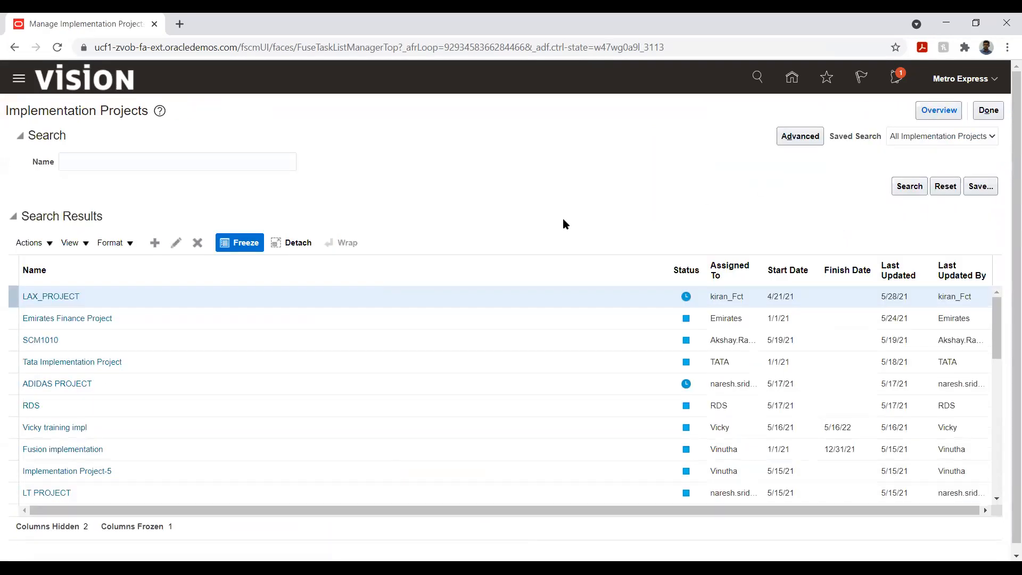
Step: Search the implementation projects for mETRO and open the Metro Express Limited Implementation Project
left_click(245, 157)
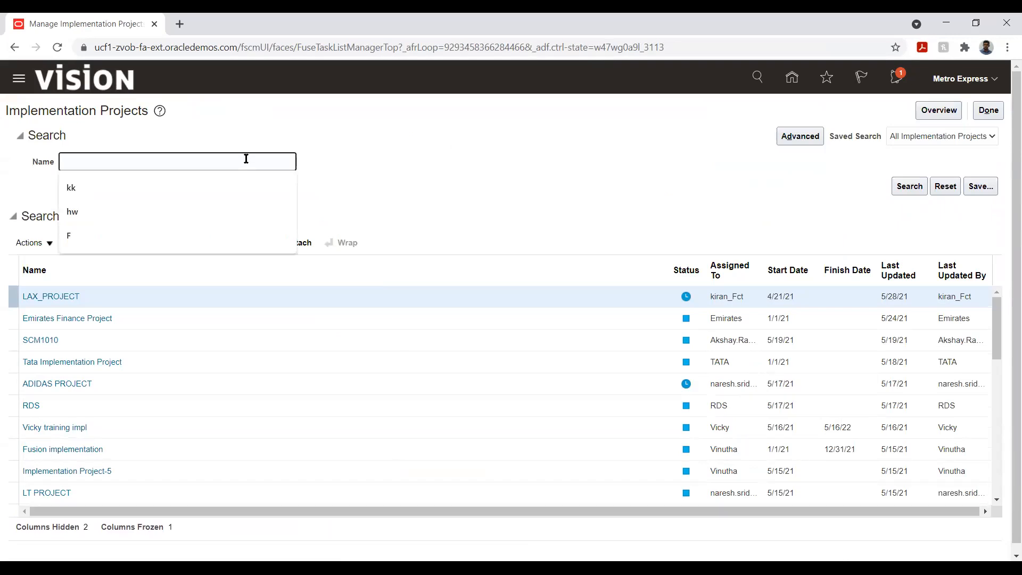
type("mETRO")
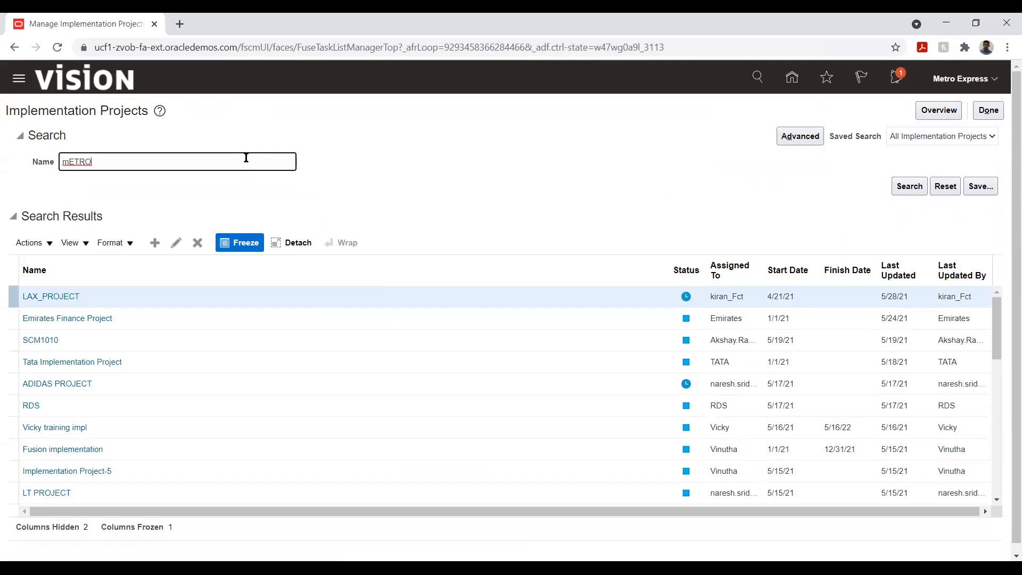
key("Return")
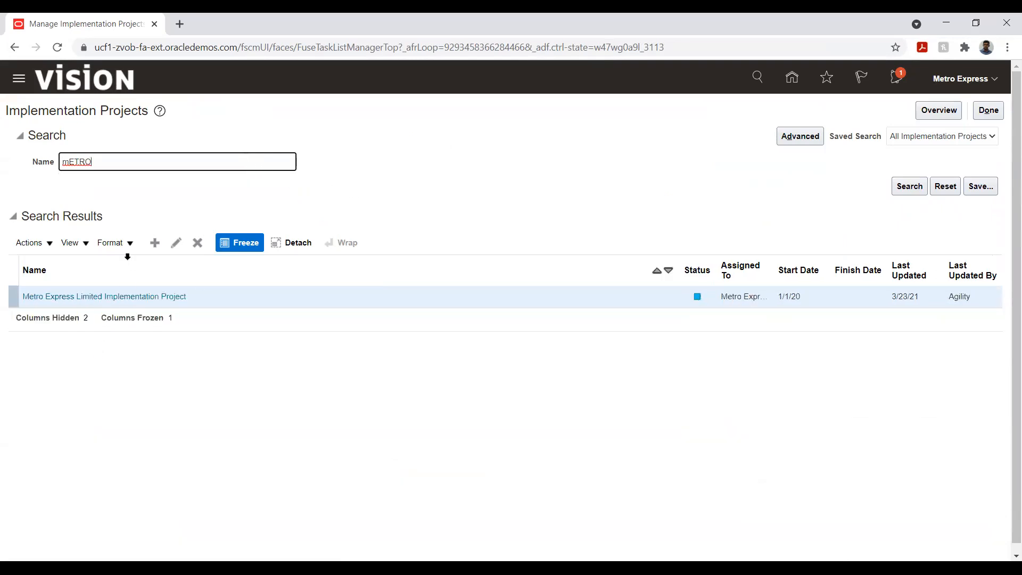
left_click(101, 295)
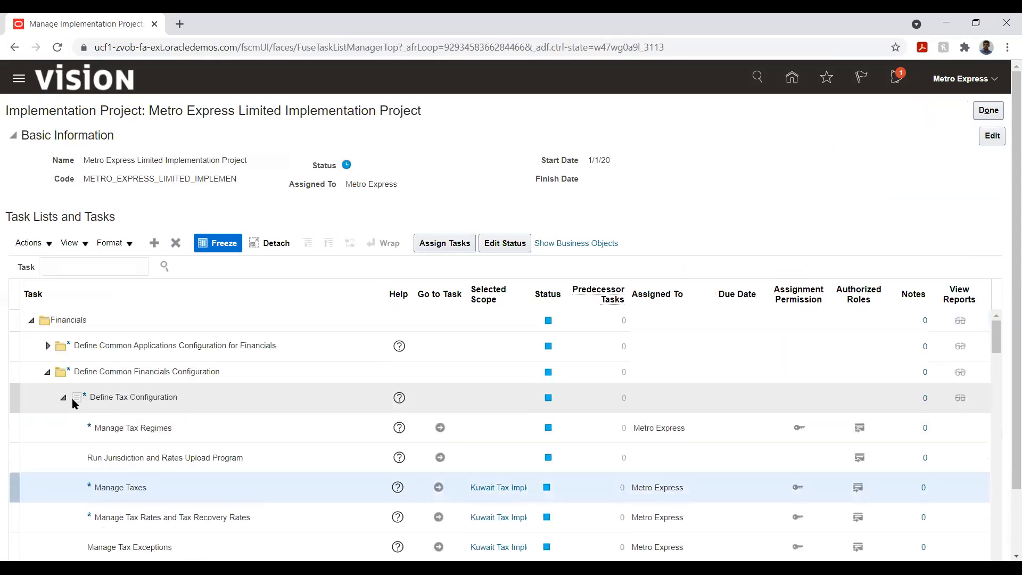
Step: Collapse the Financials task list and search the project's tasks for %inv%org%
left_click(32, 321)
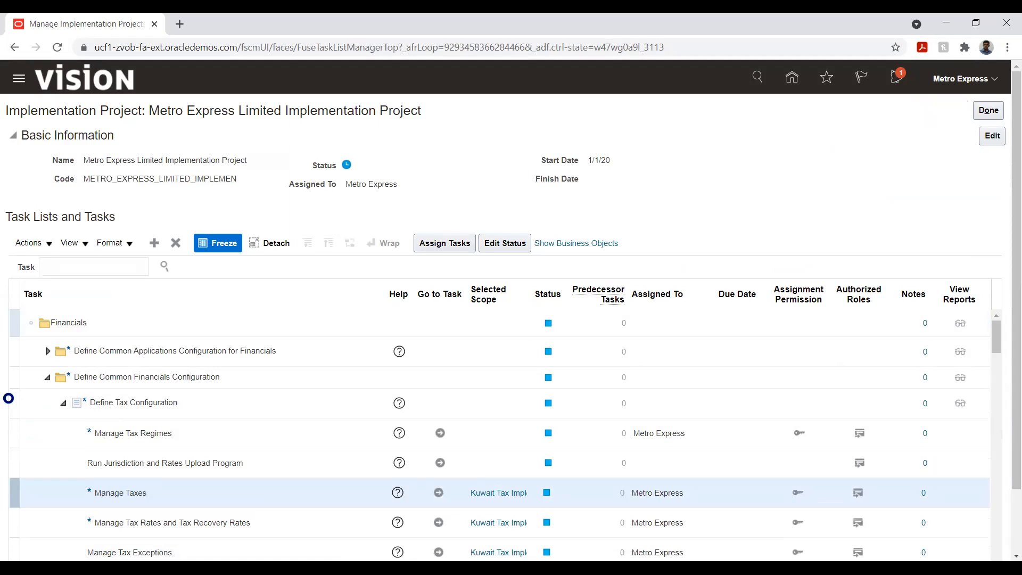
left_click(85, 267)
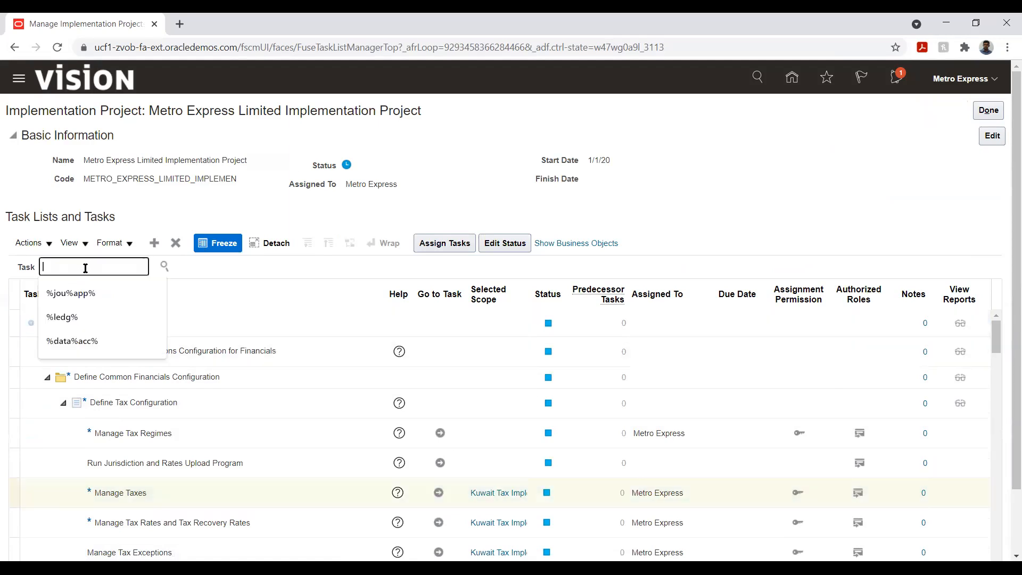
type("%")
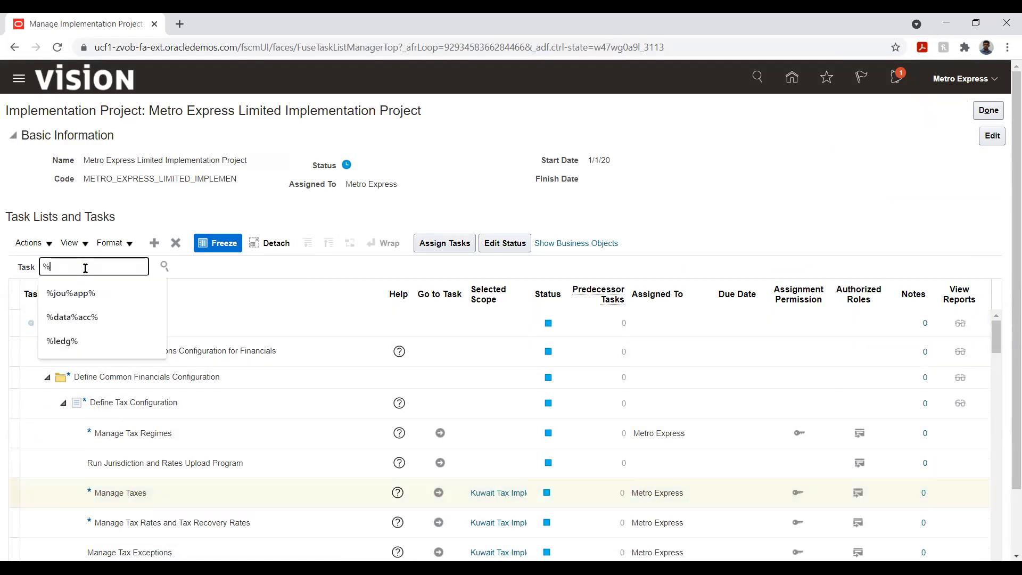
type("inv")
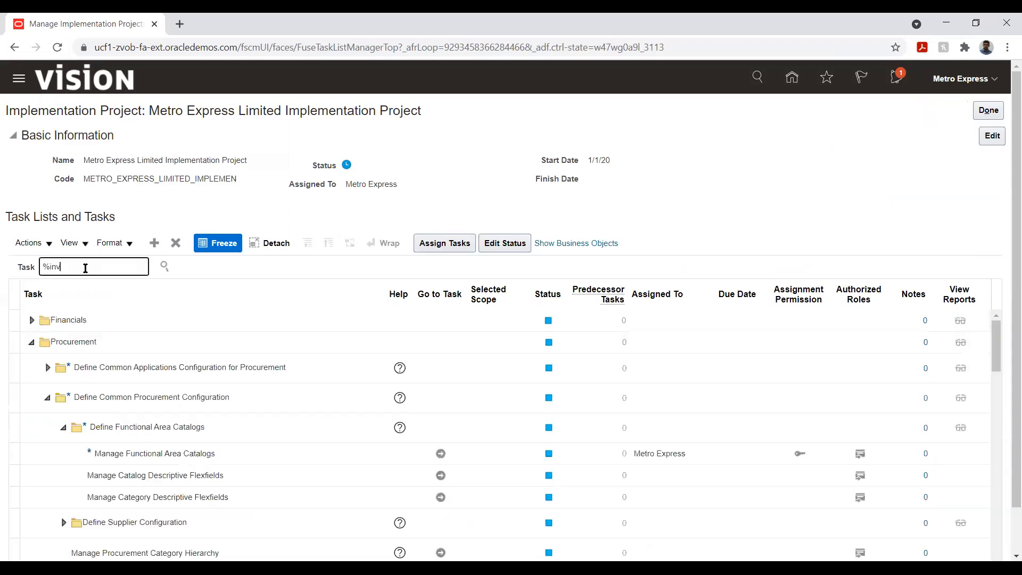
type("%org%")
left_click(165, 268)
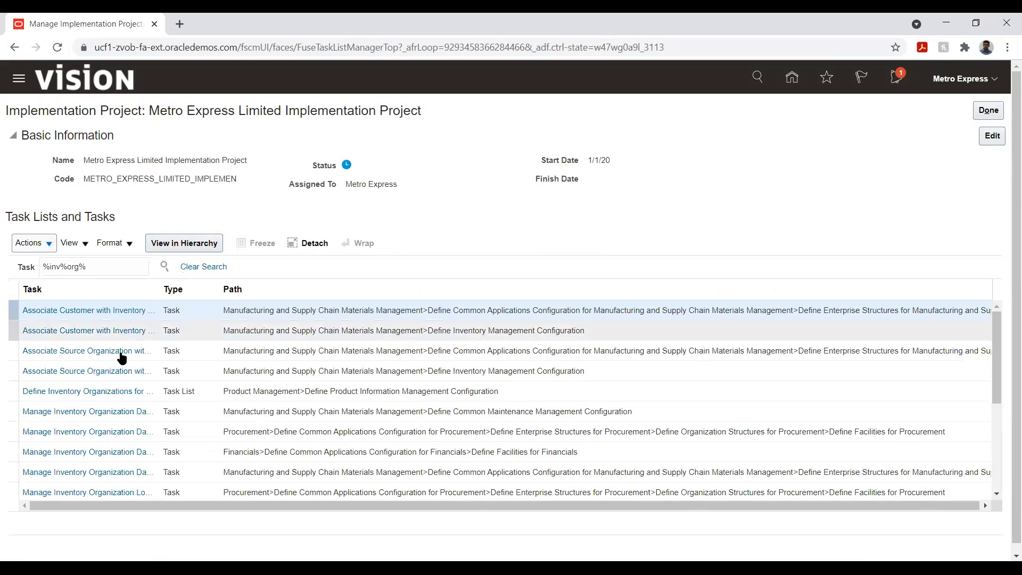
left_click(118, 410)
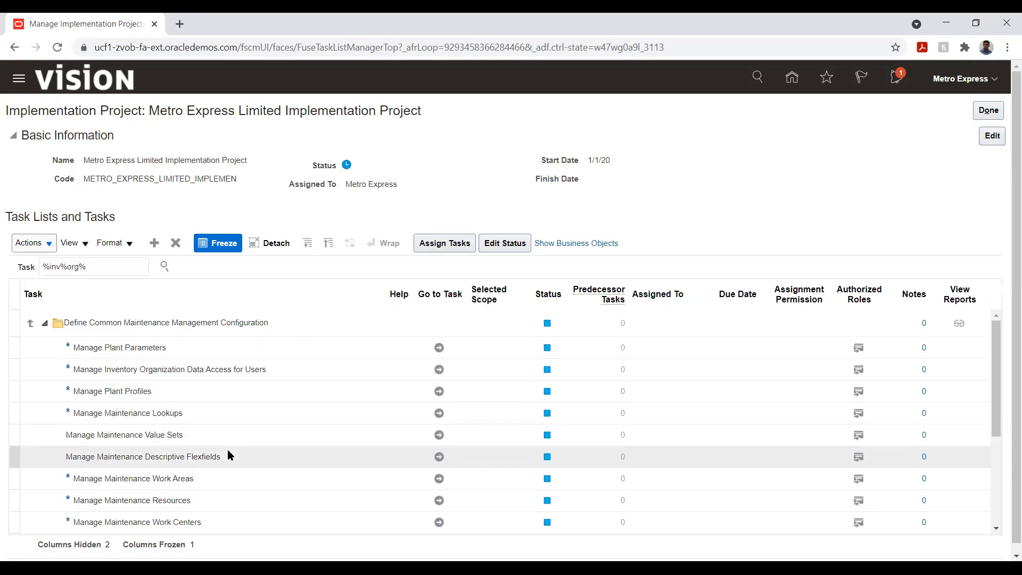
scroll(246, 429, "down", 5)
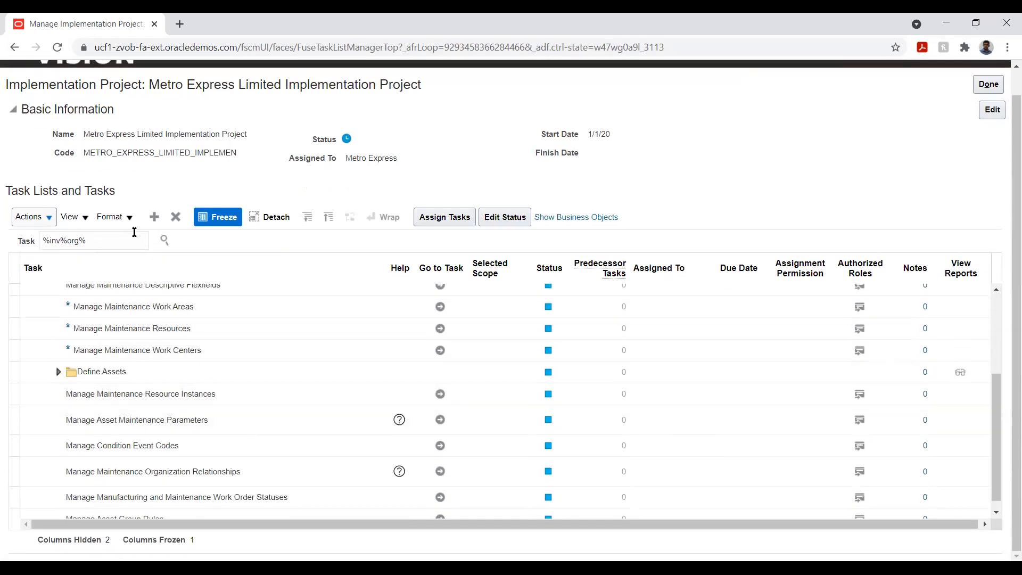
left_click(164, 239)
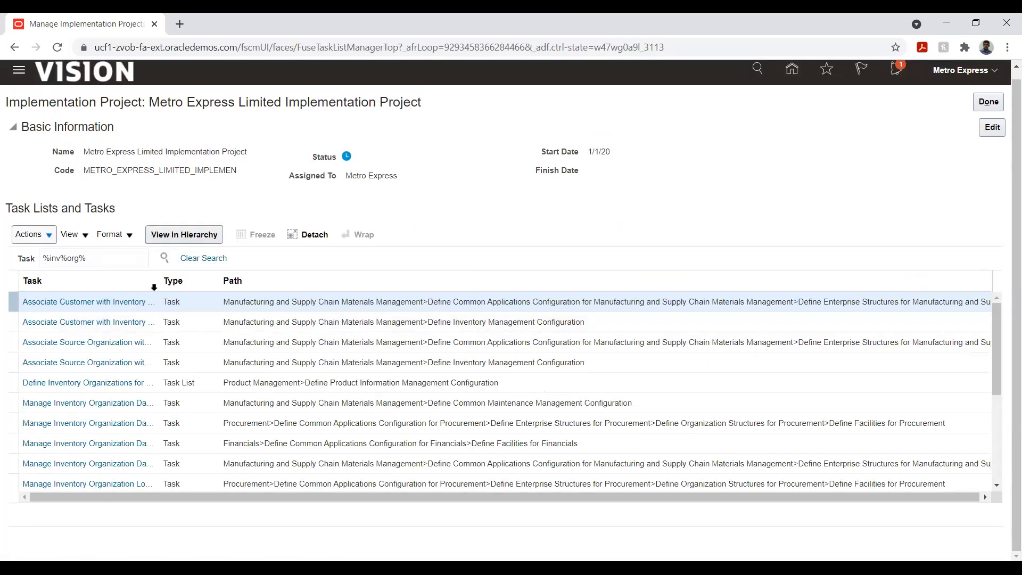
Step: Widen the Task column to show full names and open the Define Inventory Organizations for Product Management result
left_click_drag(158, 286, 195, 287)
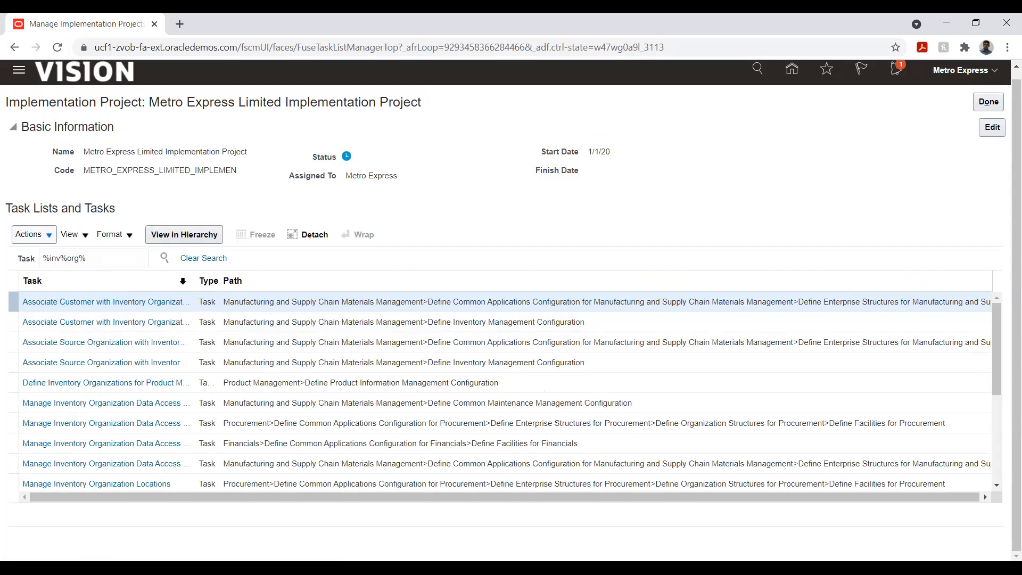
left_click_drag(197, 284, 251, 280)
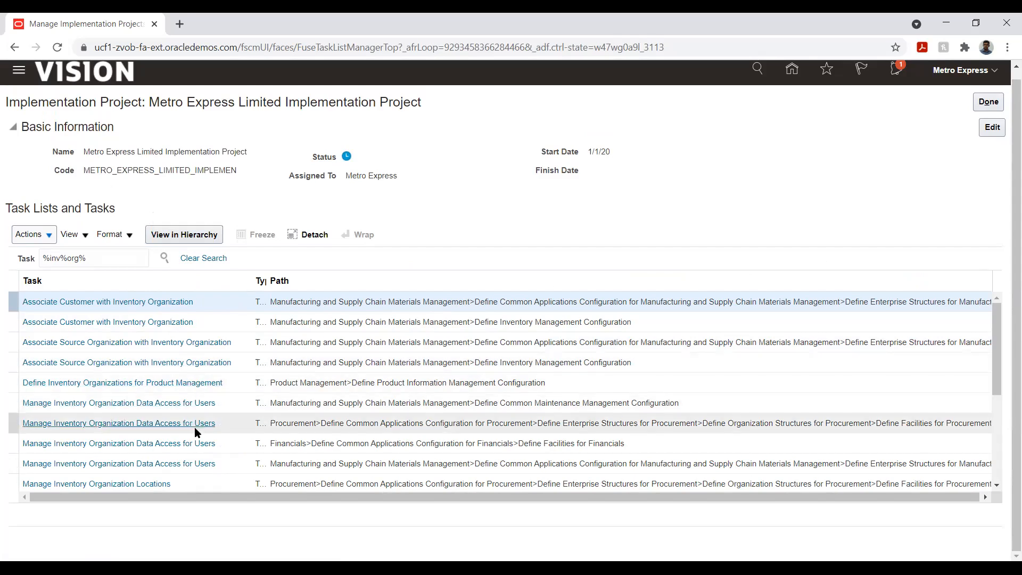
left_click(196, 382)
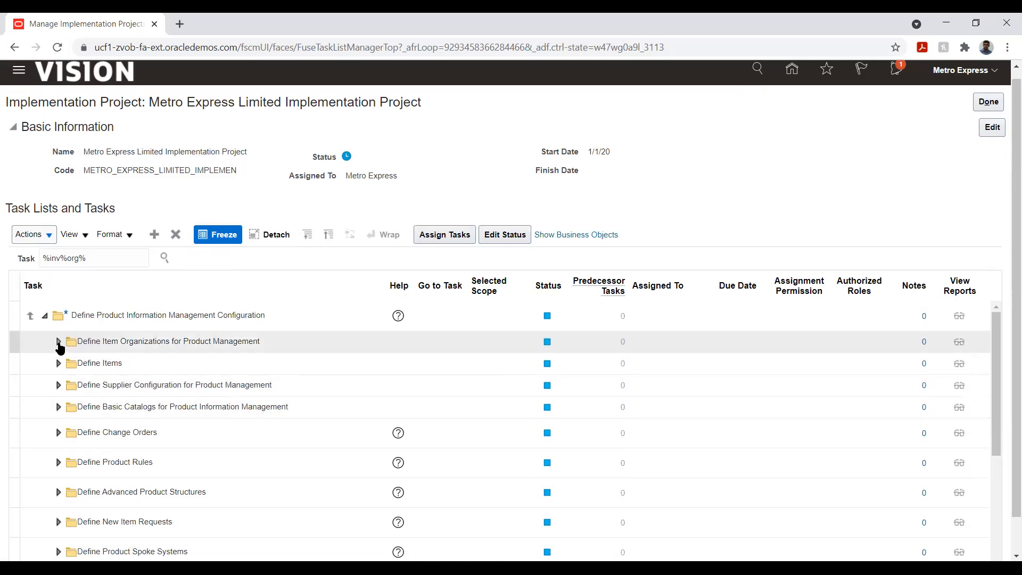
Step: Expand Define Item Organizations for Product Management and go to its Manage Item Organizations task
left_click(58, 342)
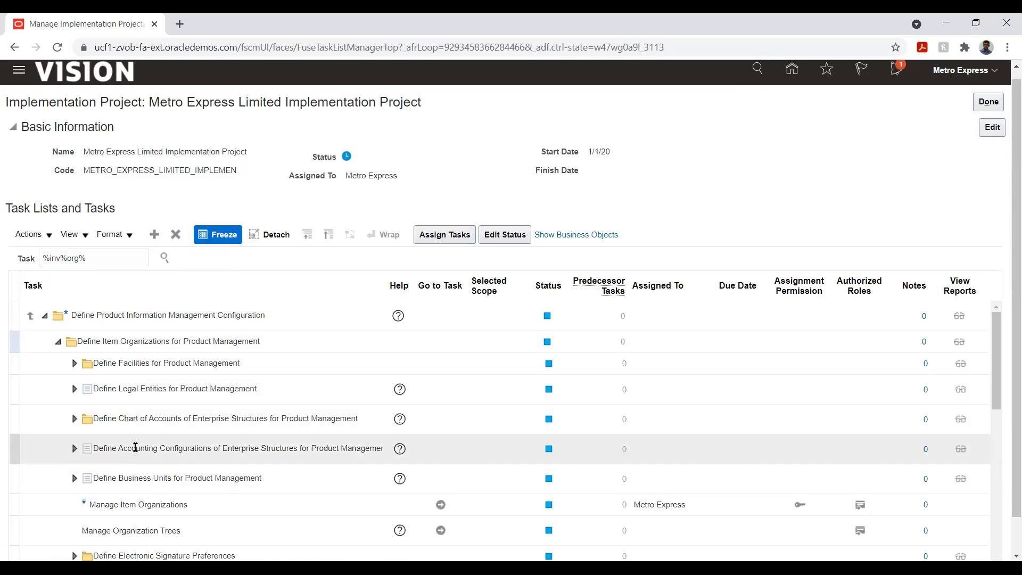
scroll(136, 424, "down", 2)
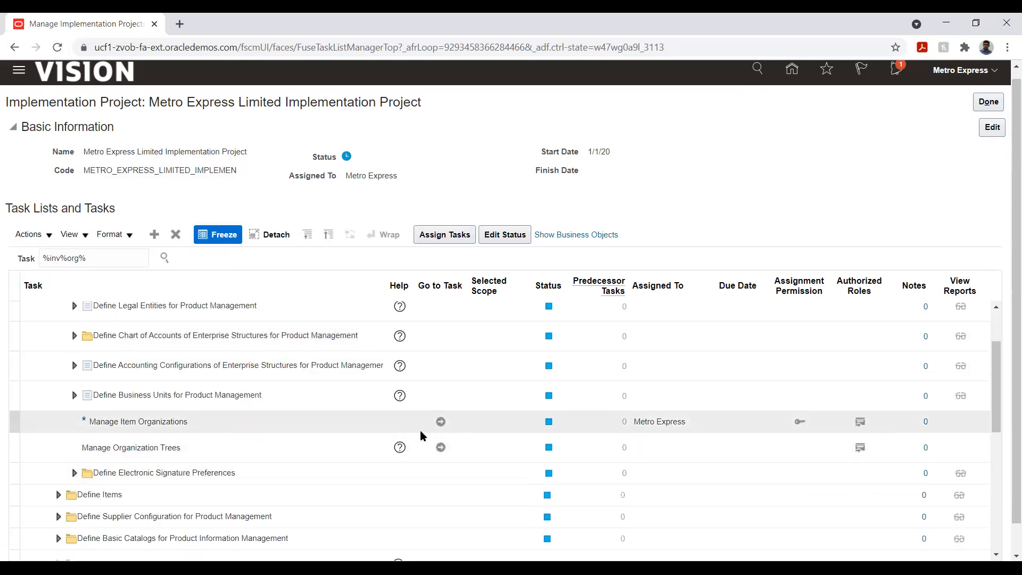
left_click(440, 422)
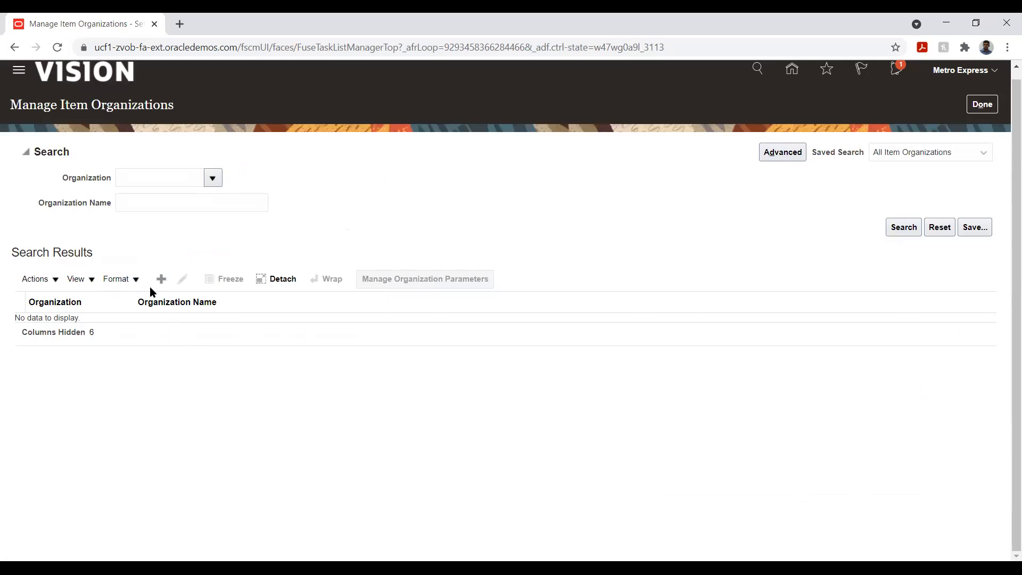
Step: Start creating a new item organization and name it Kuwait Inv Org
left_click(160, 282)
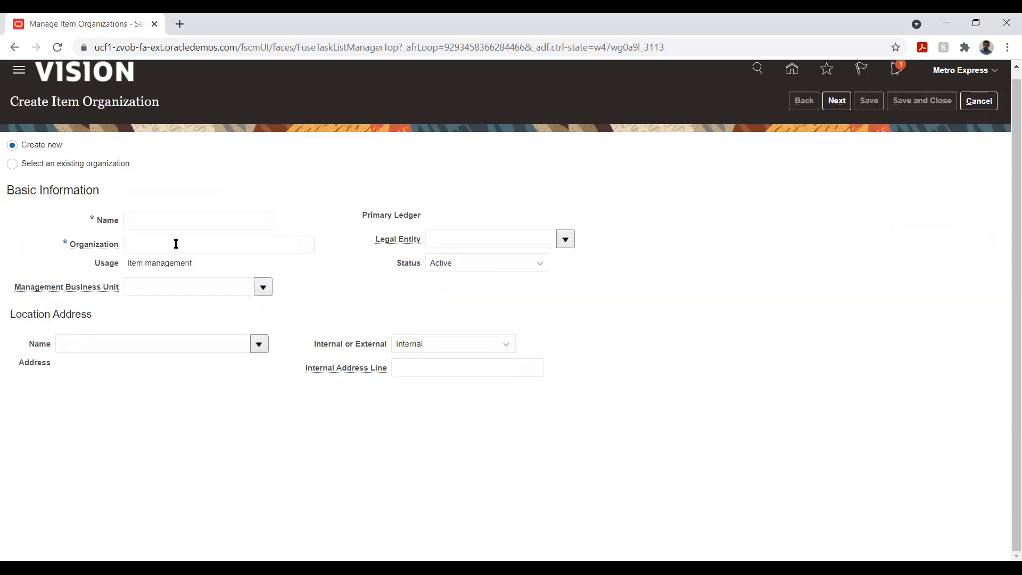
left_click(158, 220)
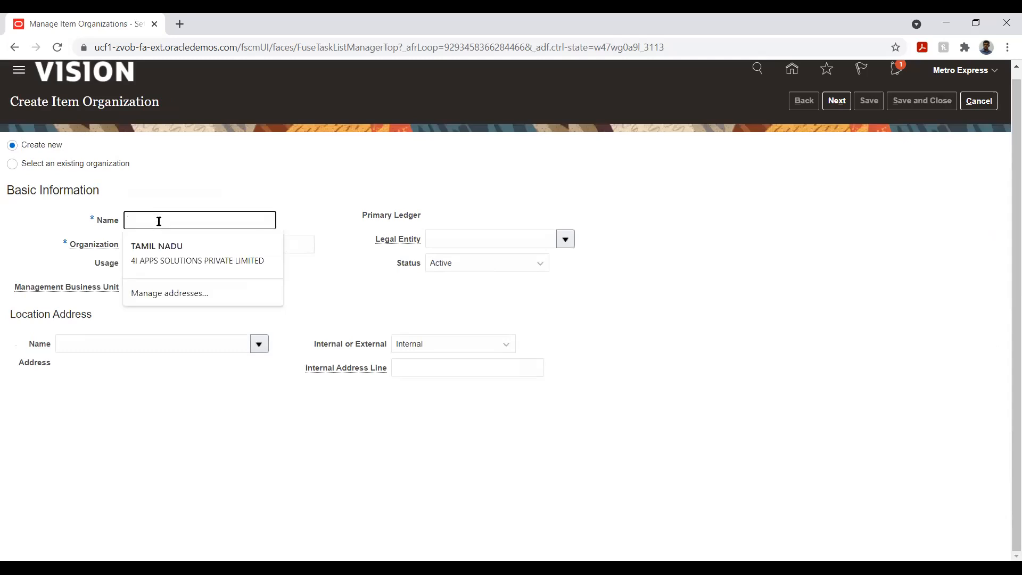
type("Kuwait")
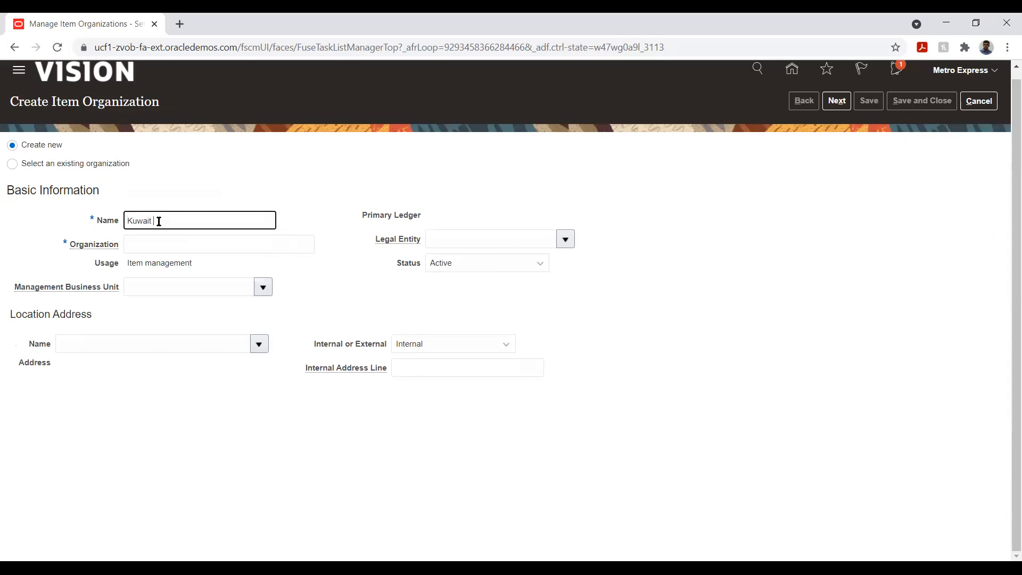
type(" INv Org")
key("Tab")
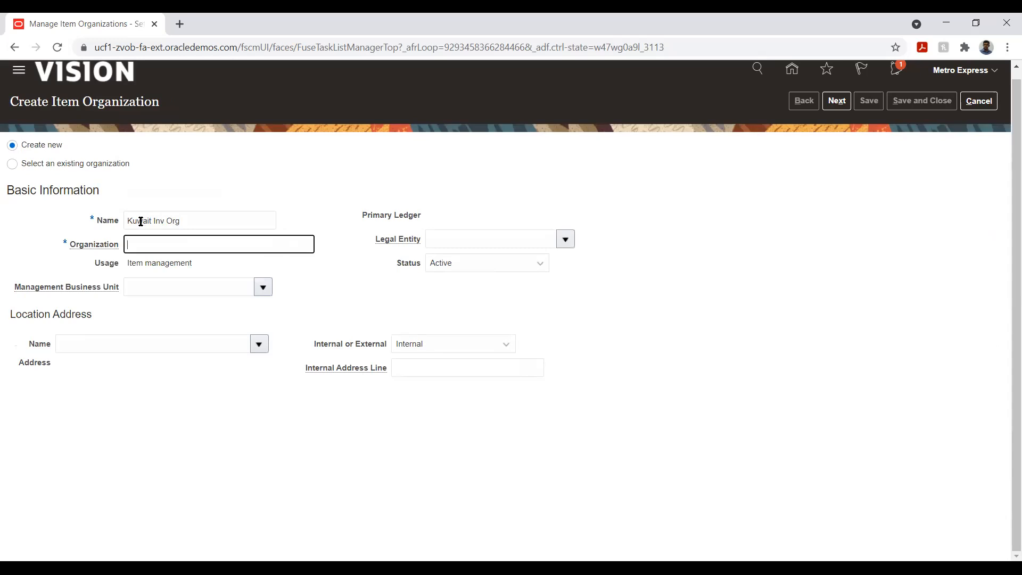
Step: Try copying the name Kuwait Inv Org into the Organization code
triple_click(142, 221)
key("ctrl+c")
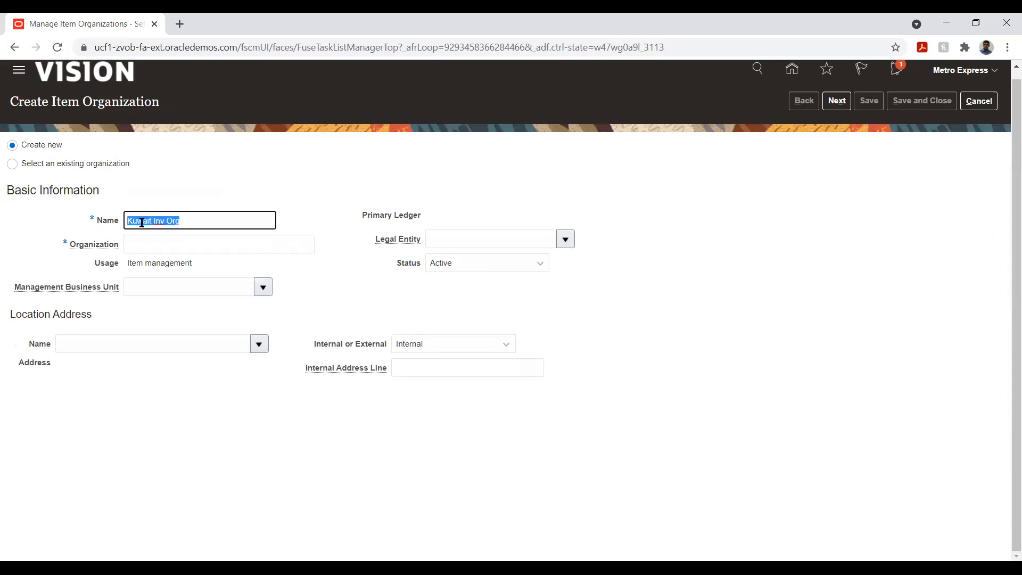
left_click(140, 244)
key("ctrl+v")
left_click(324, 269)
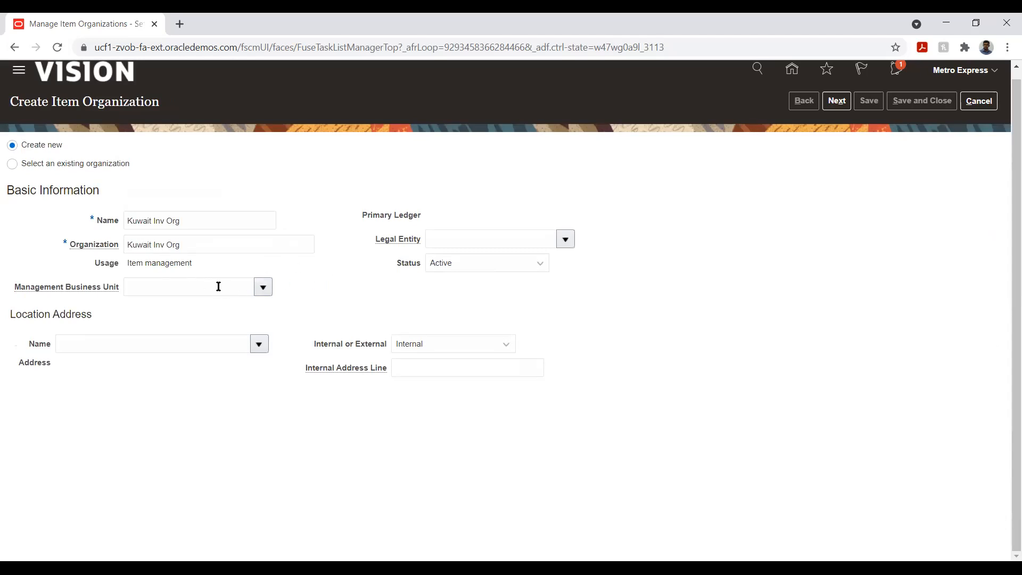
Step: Try Kuwait_Inv_Org as the Organization code, with underscores in place of the spaces
left_click(220, 244)
key("Left")
key("Left")
key("Left")
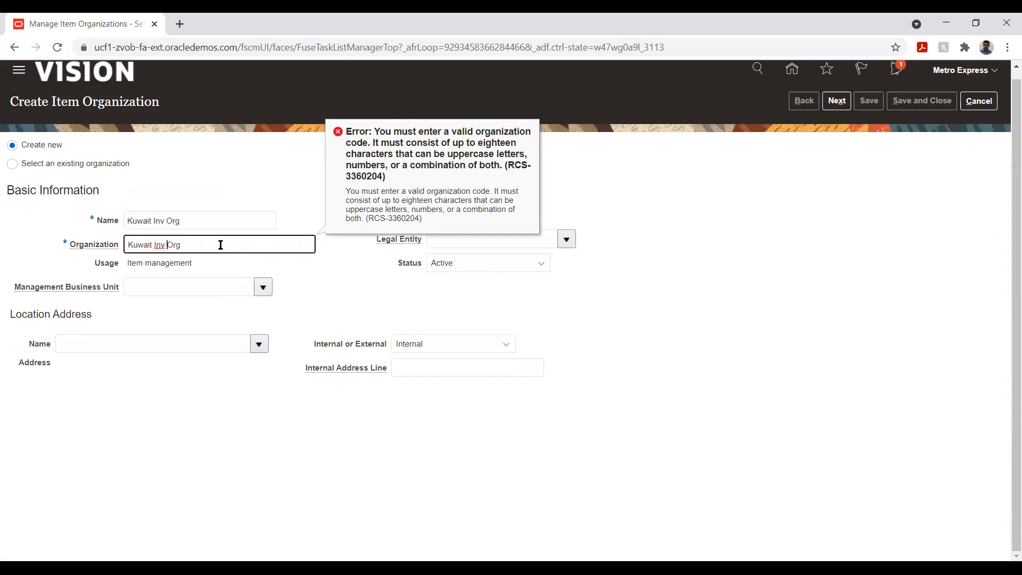
key("BackSpace")
type("_")
key("Left")
key("Left")
key("Left")
key("Left")
key("BackSpace")
type("_")
key("Tab")
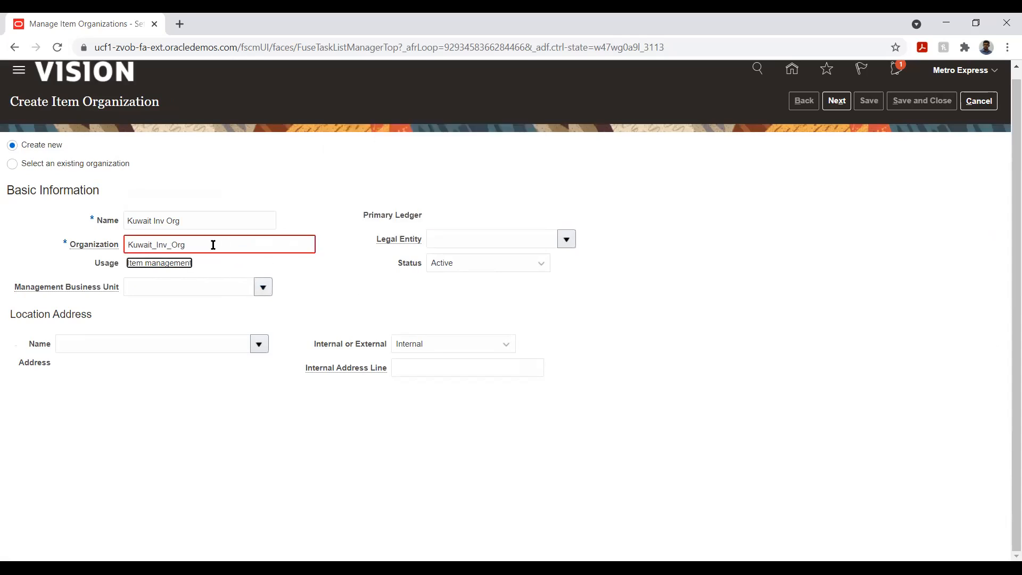
Step: Set the Organization code to KUWAIT_INV_ORG in uppercase
left_click(193, 244)
key("BackSpace")
key("BackSpace")
key("BackSpace")
key("BackSpace")
key("BackSpace")
key("BackSpace")
key("BackSpace")
key("BackSpace")
key("BackSpace")
key("BackSpace")
key("BackSpace")
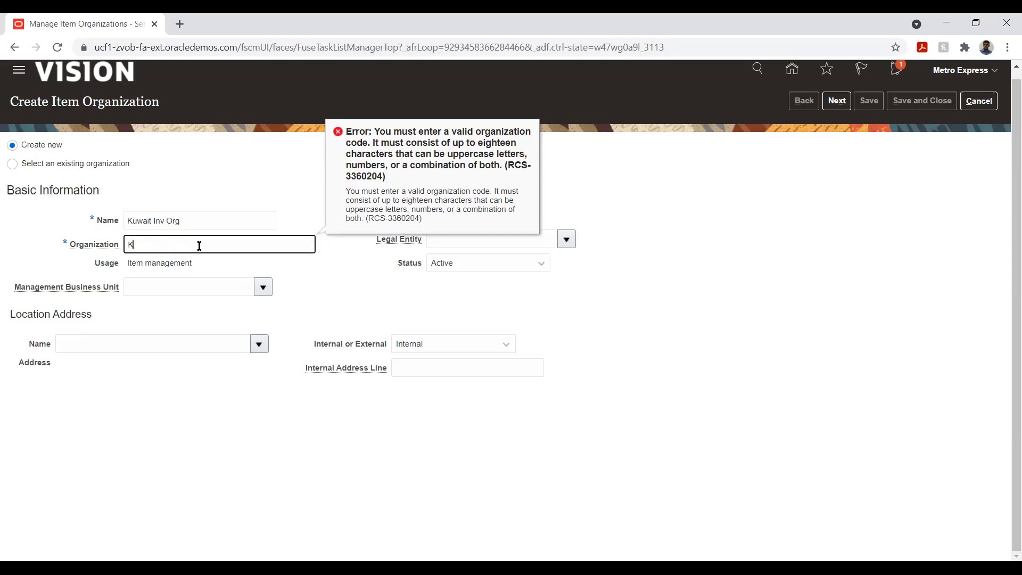
type("UWAIT_INV_ORG")
key("Tab")
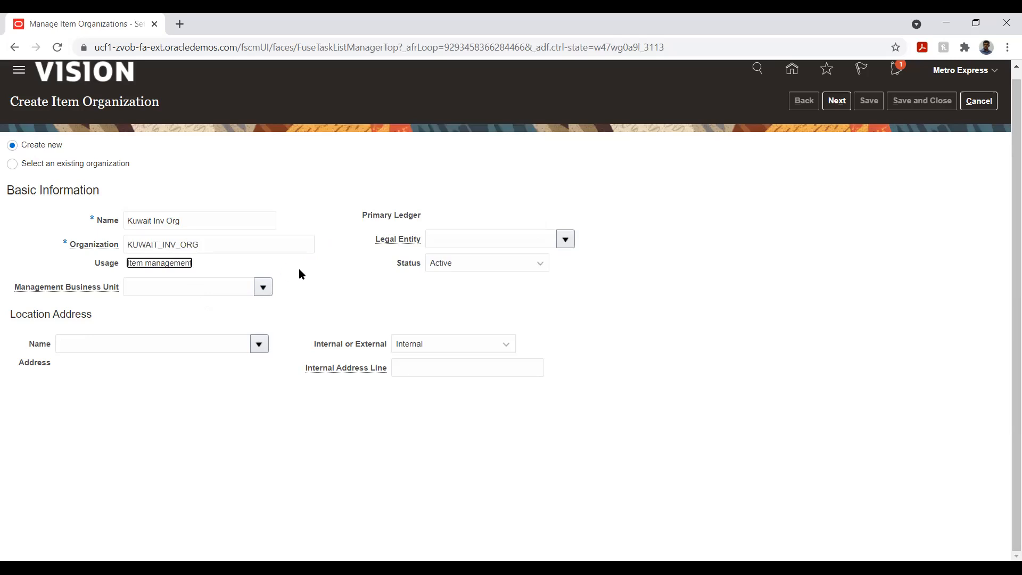
Step: Assign the Metro Express Mauritius Business Unit as management business unit and Metro Express Mauritius Legal Entity as legal entity
left_click(264, 289)
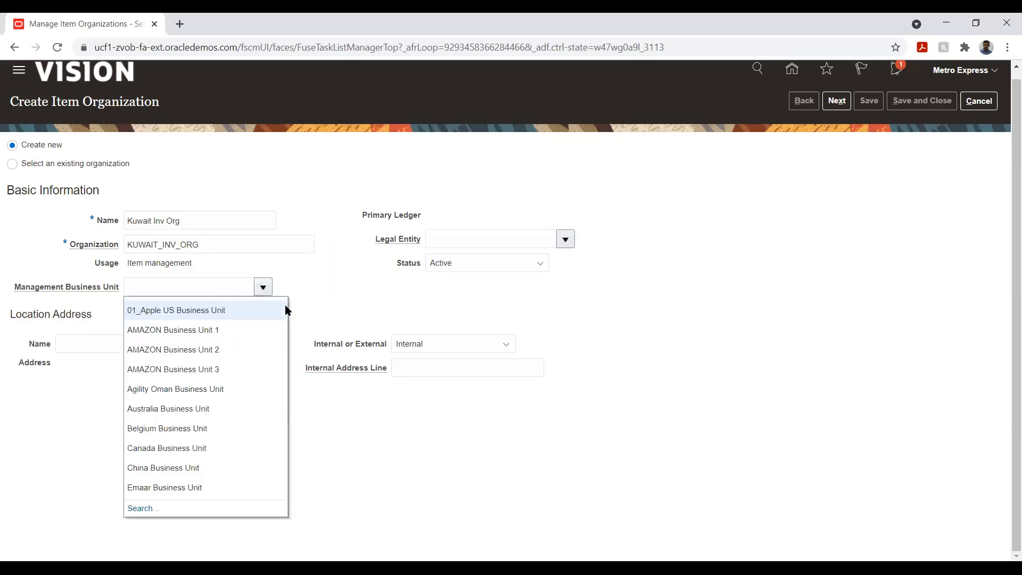
left_click(228, 284)
type("mETR")
key("Tab")
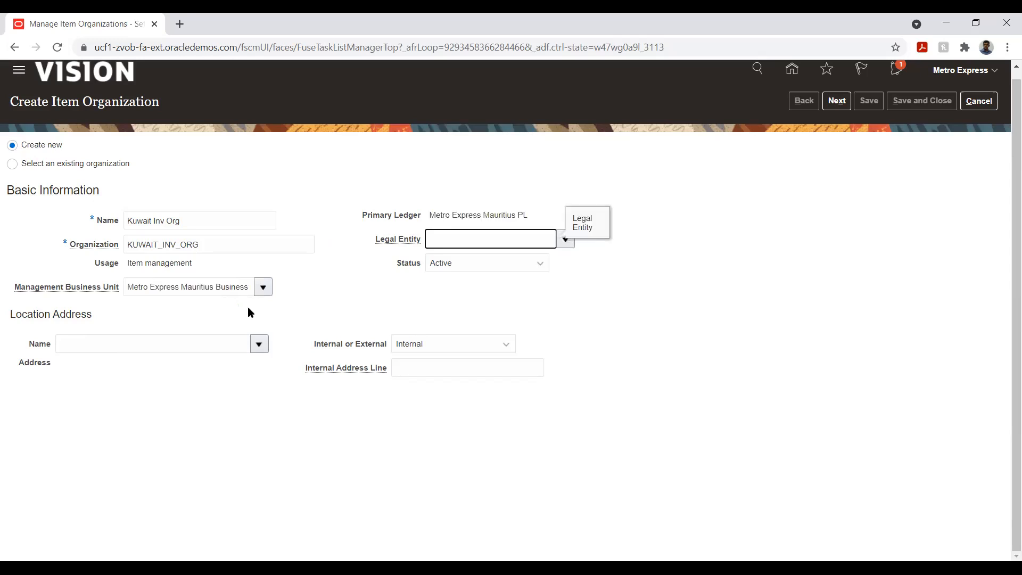
left_click(566, 243)
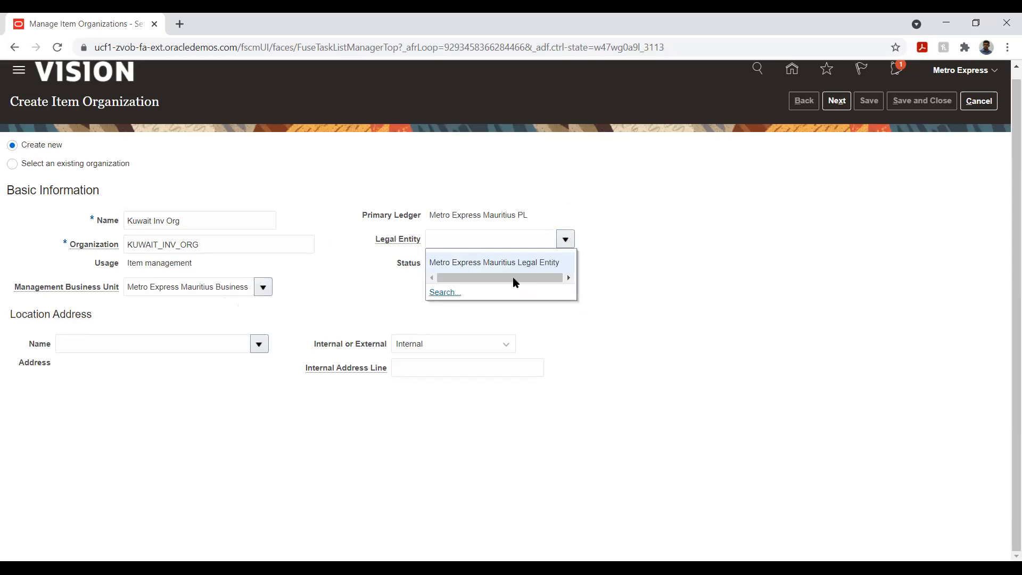
left_click(492, 262)
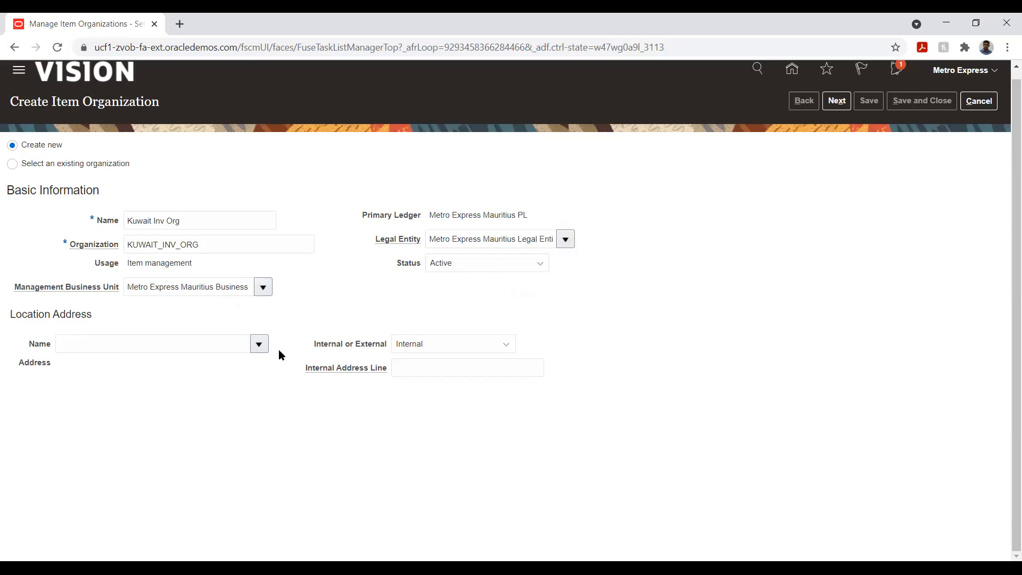
Step: Search the locations for mETRO and set the location address to Metro Express BU Location
left_click(259, 345)
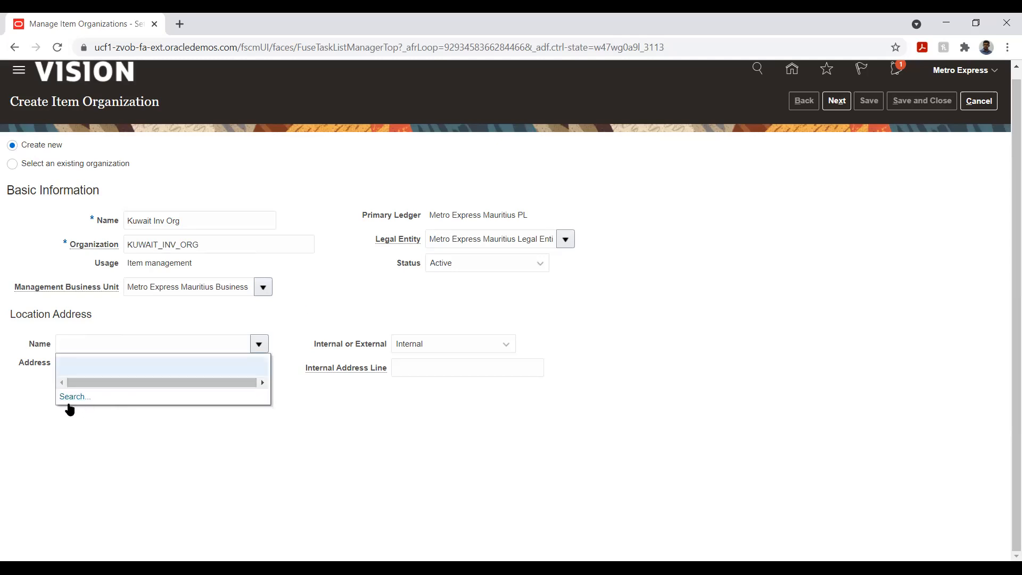
left_click(70, 403)
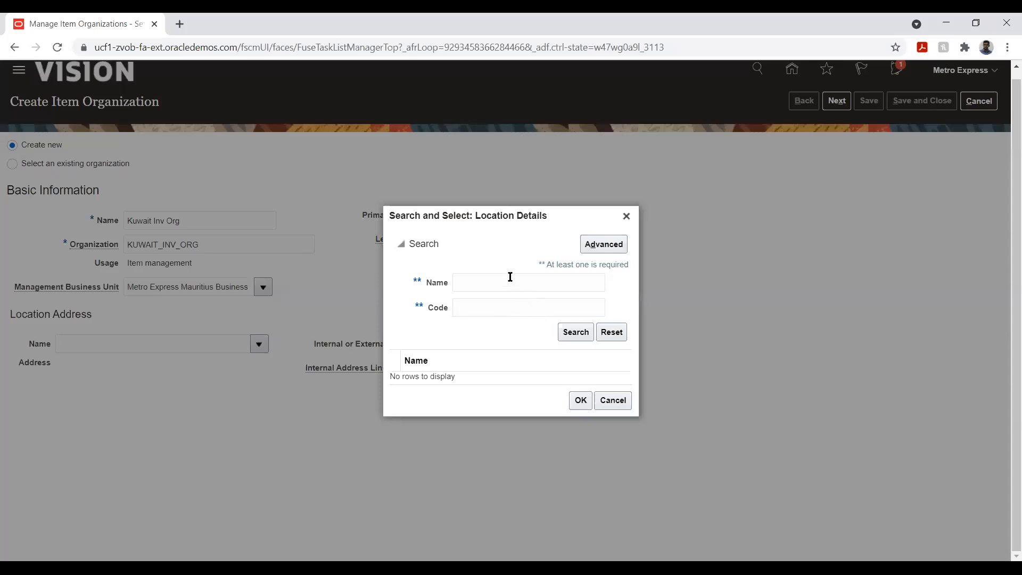
left_click(509, 277)
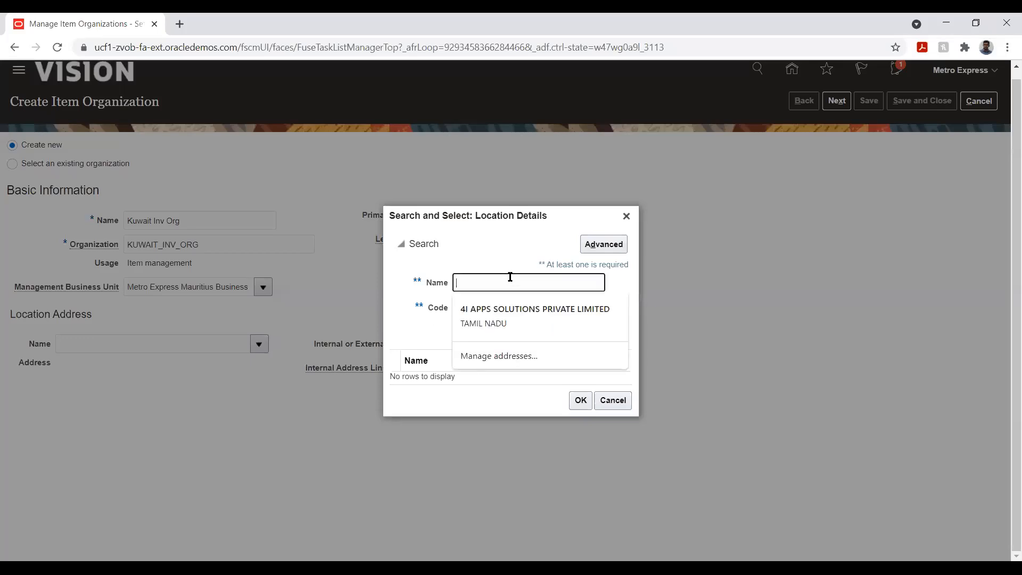
type("mETRO")
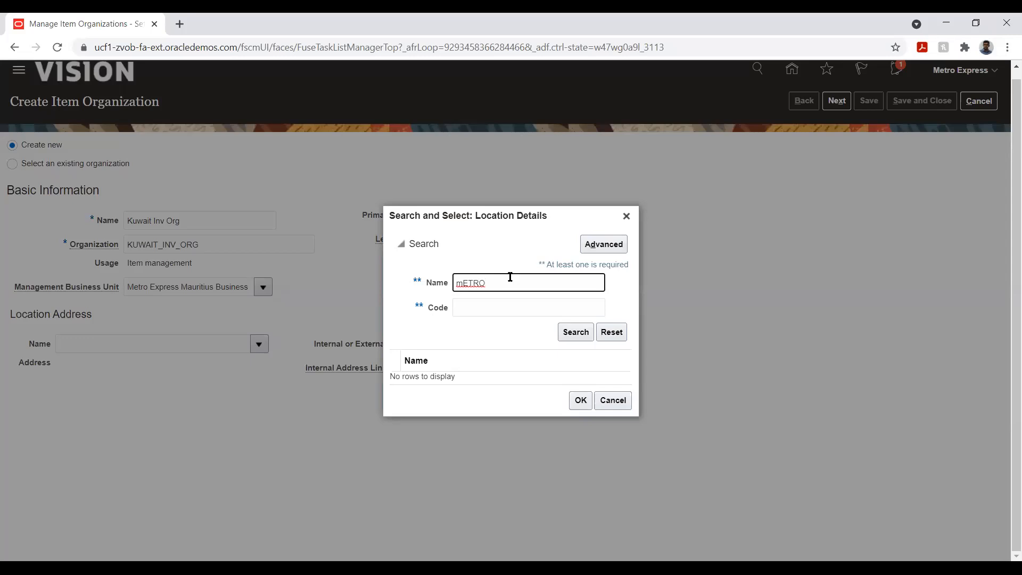
left_click(575, 329)
left_click(504, 364)
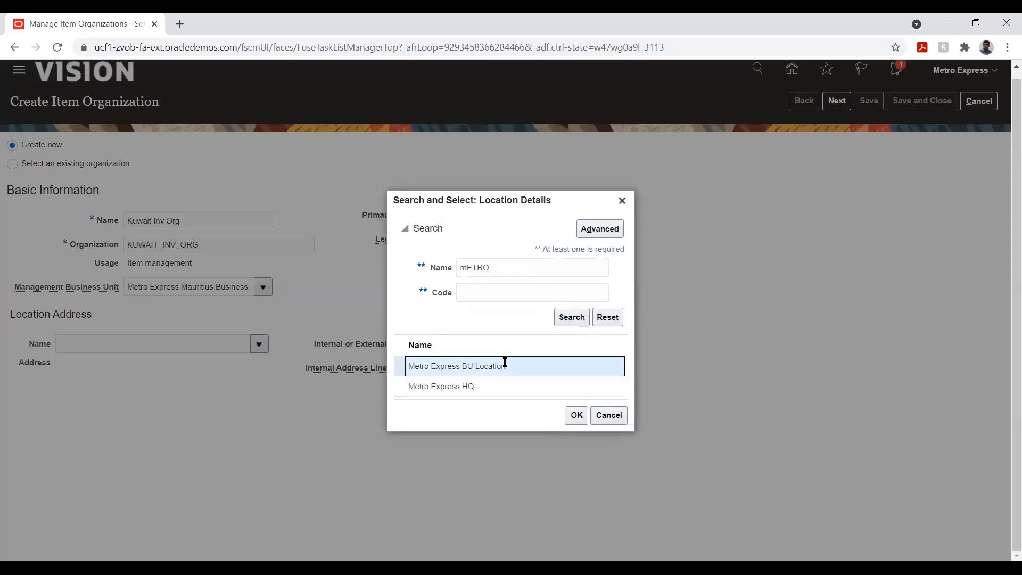
left_click(577, 416)
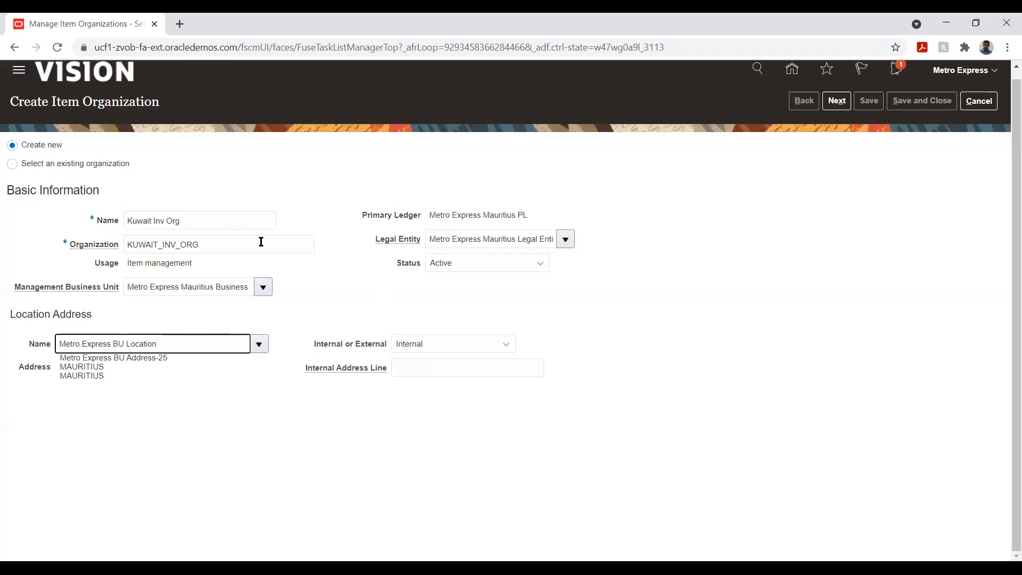
left_click(295, 180)
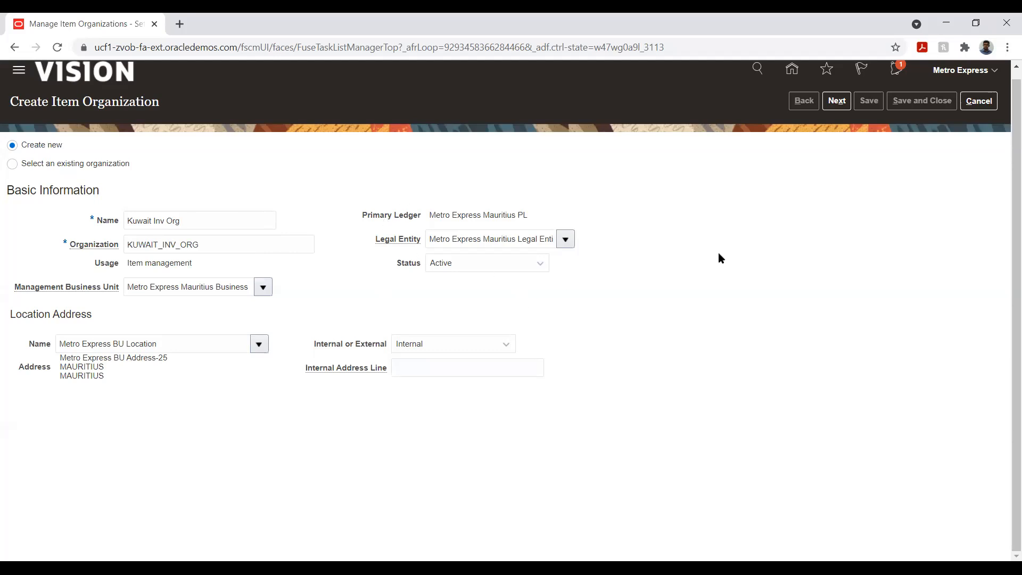
Step: Continue to the organization parameters, search for mETRO and set the item master organization to MetroExpress
left_click(836, 101)
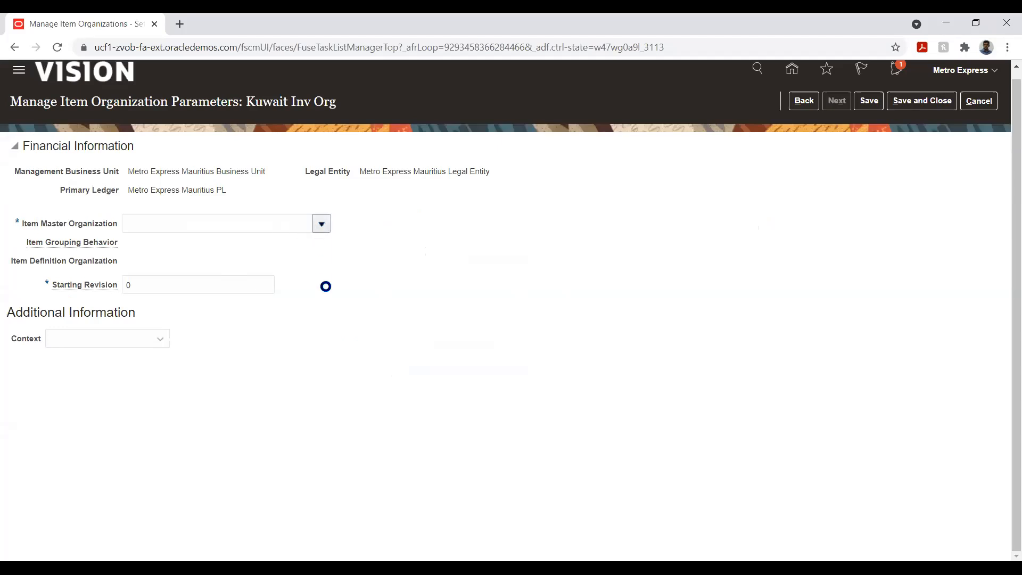
left_click(221, 224)
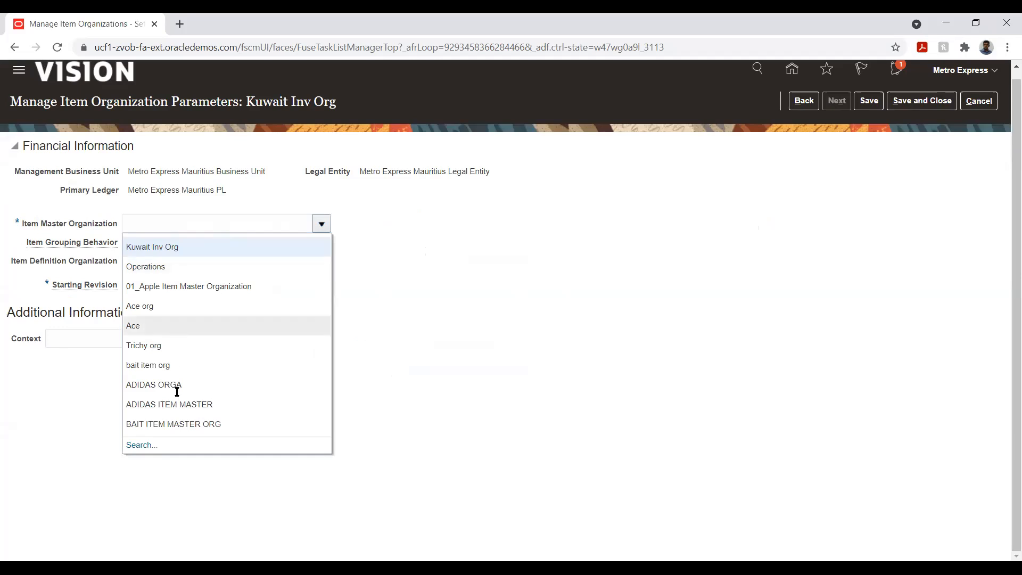
left_click(142, 445)
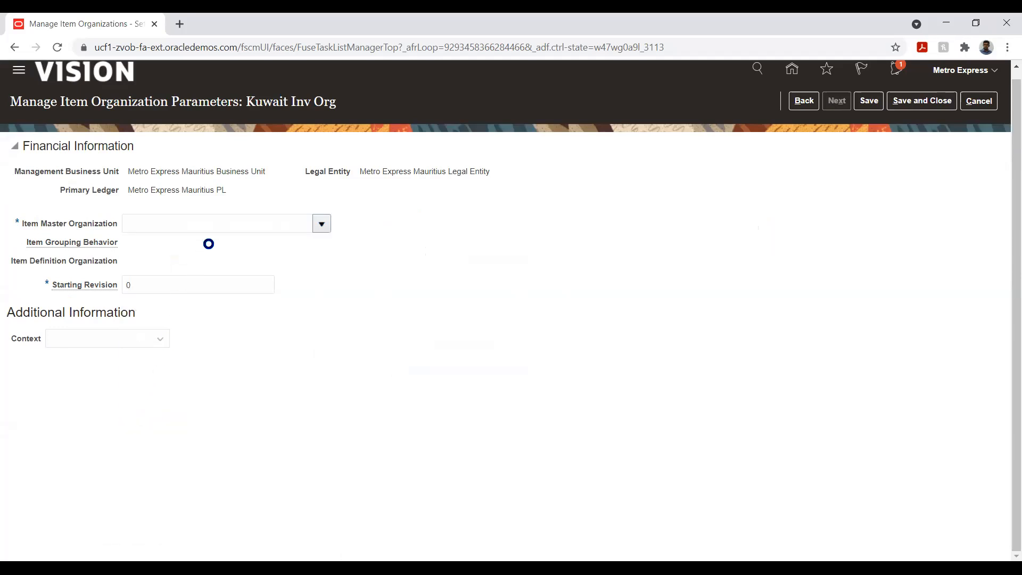
left_click(448, 290)
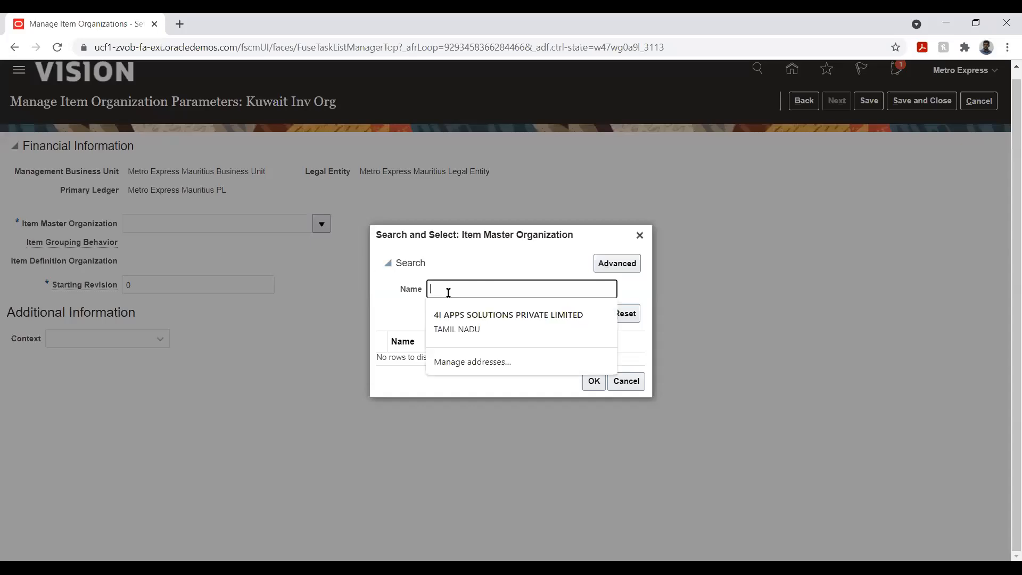
type("mETRO")
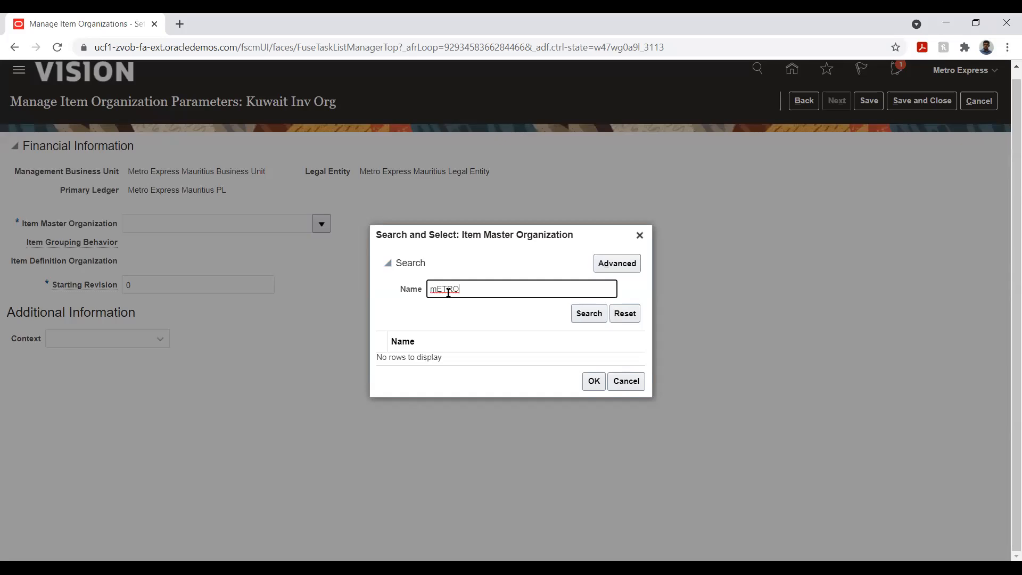
key("Return")
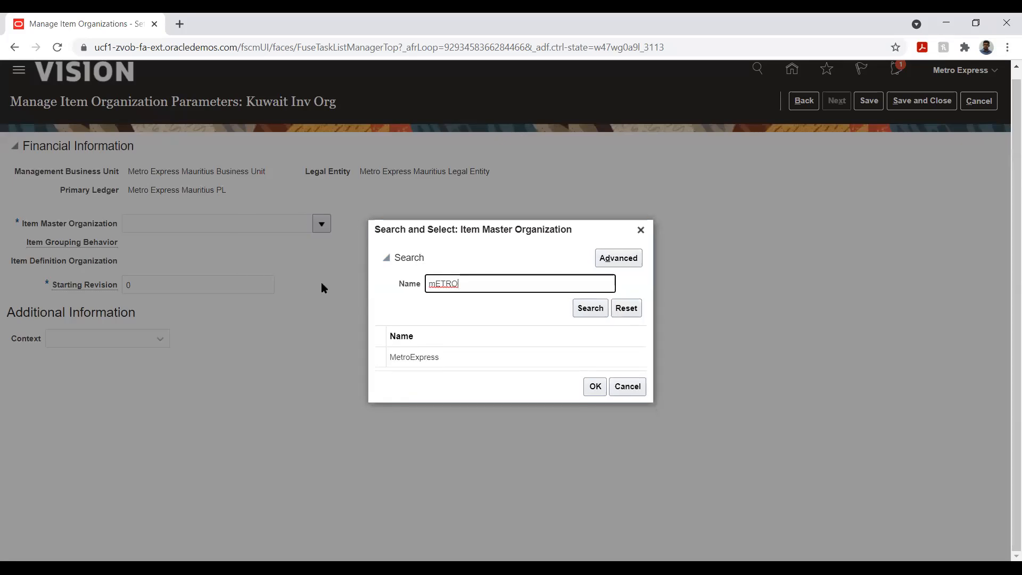
left_click(426, 358)
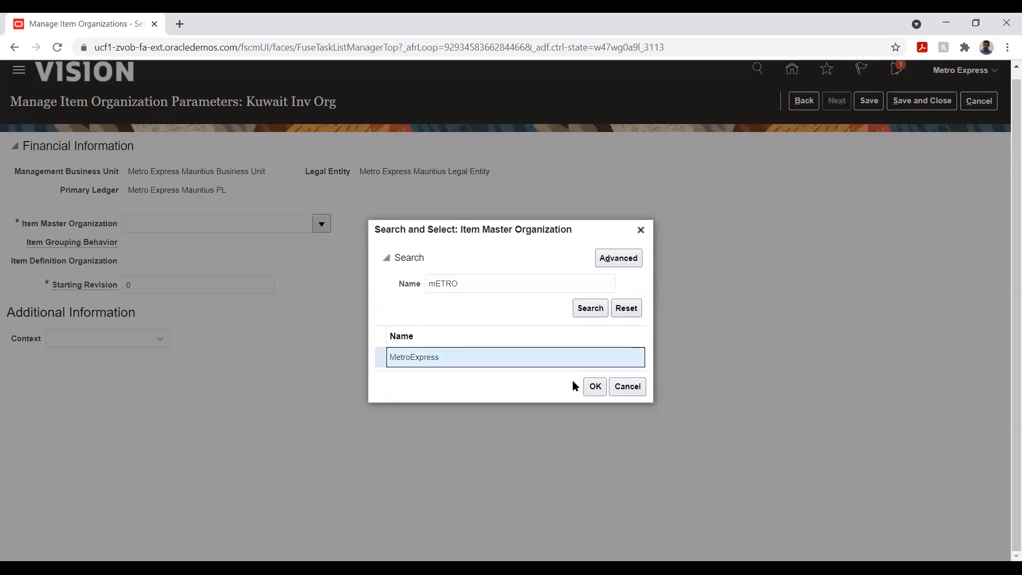
left_click(594, 385)
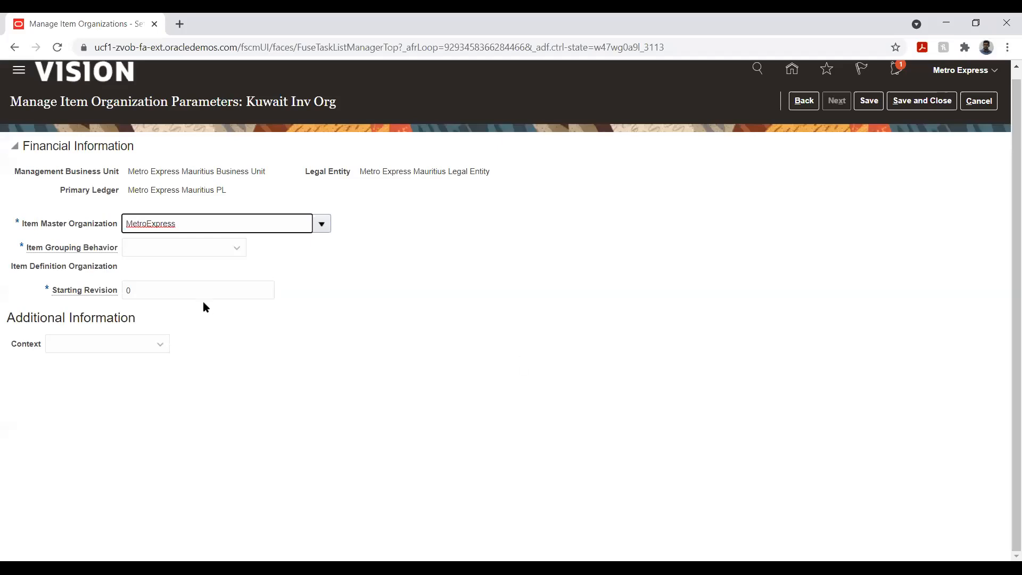
Step: Set the item grouping behavior to Definition Organization, then save and close the Kuwait Inv Org parameters
left_click(159, 254)
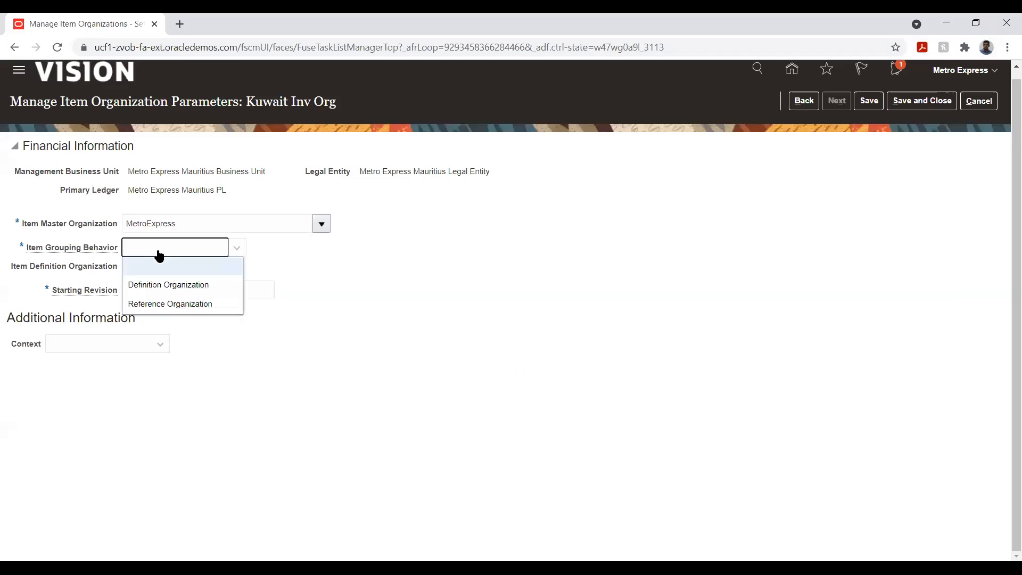
left_click(190, 287)
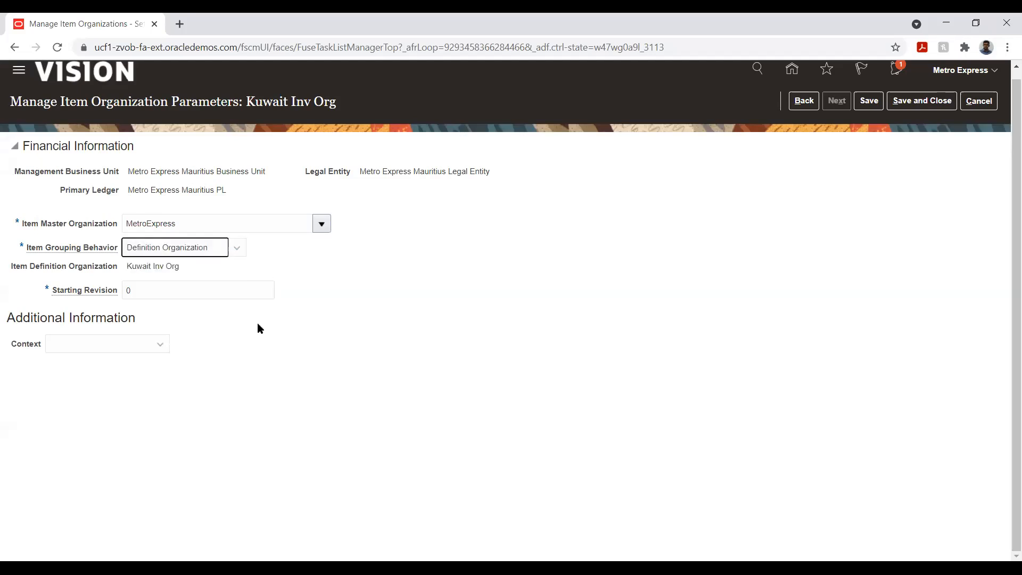
left_click(867, 101)
left_click(869, 101)
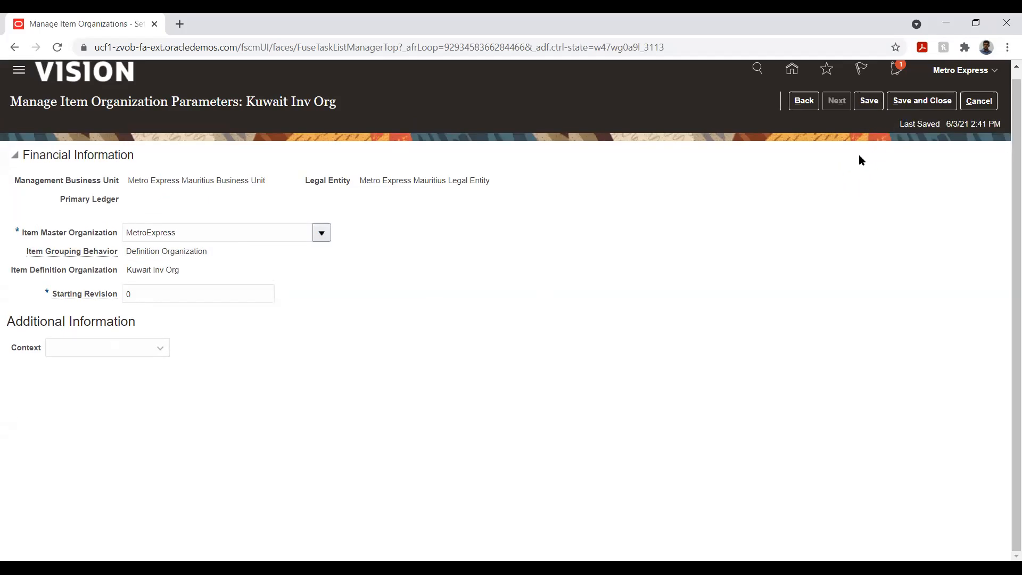
left_click(906, 107)
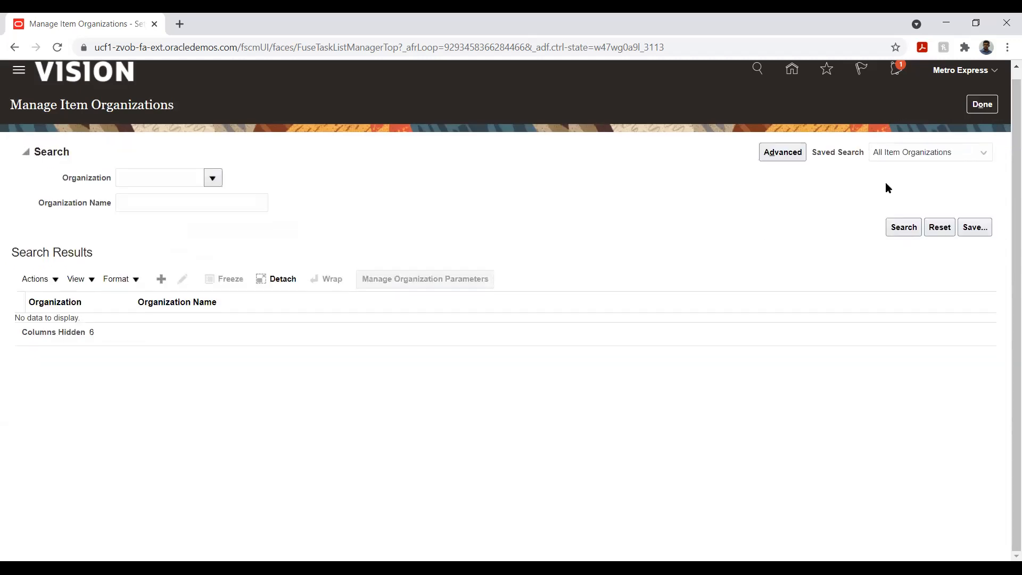
Step: Return to the implementation project, search its tasks for %SUB%INV% and open the Manage Subinventories and Locators task
left_click(981, 109)
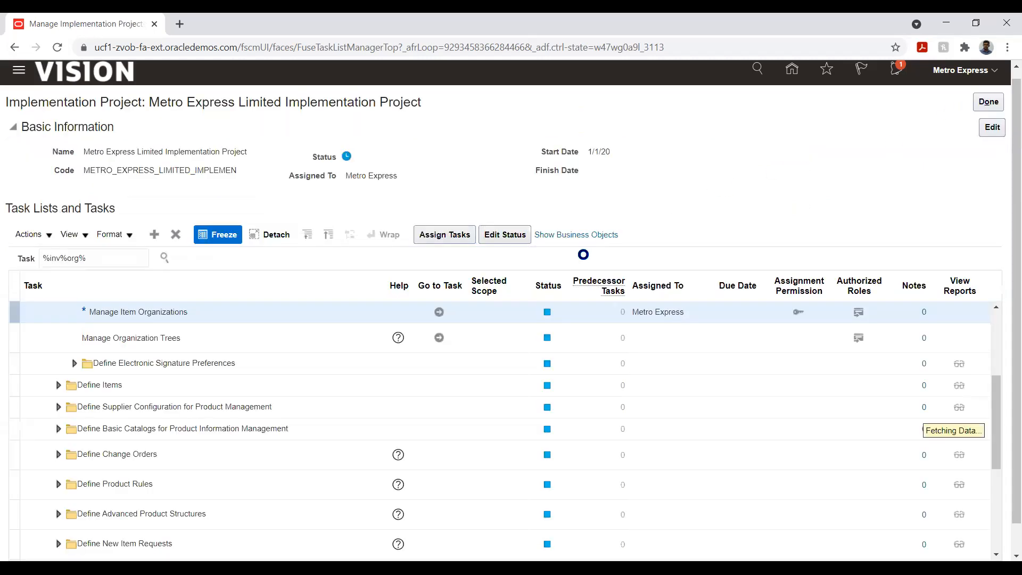
triple_click(107, 257)
type("%SUB%INV%")
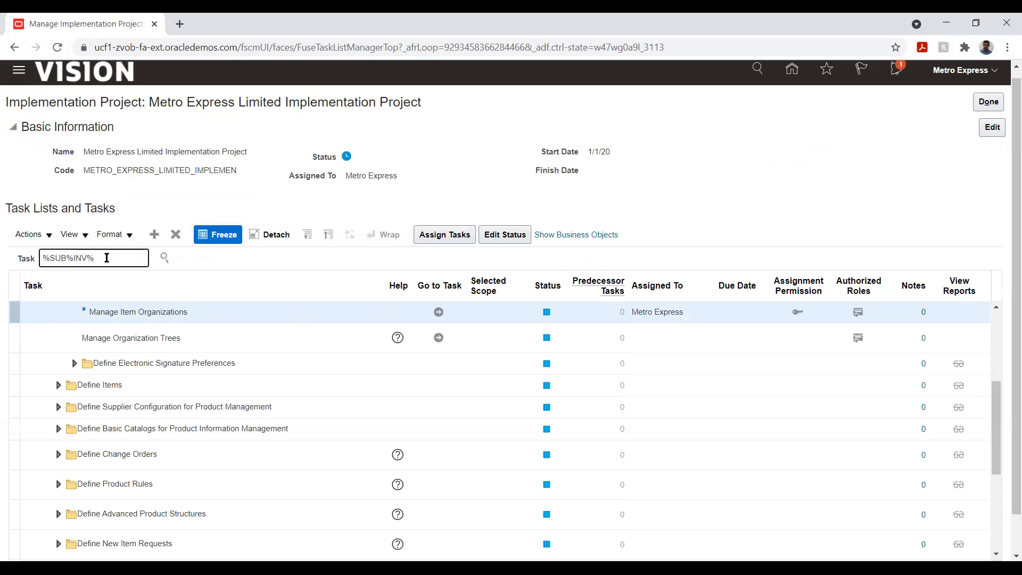
key("Return")
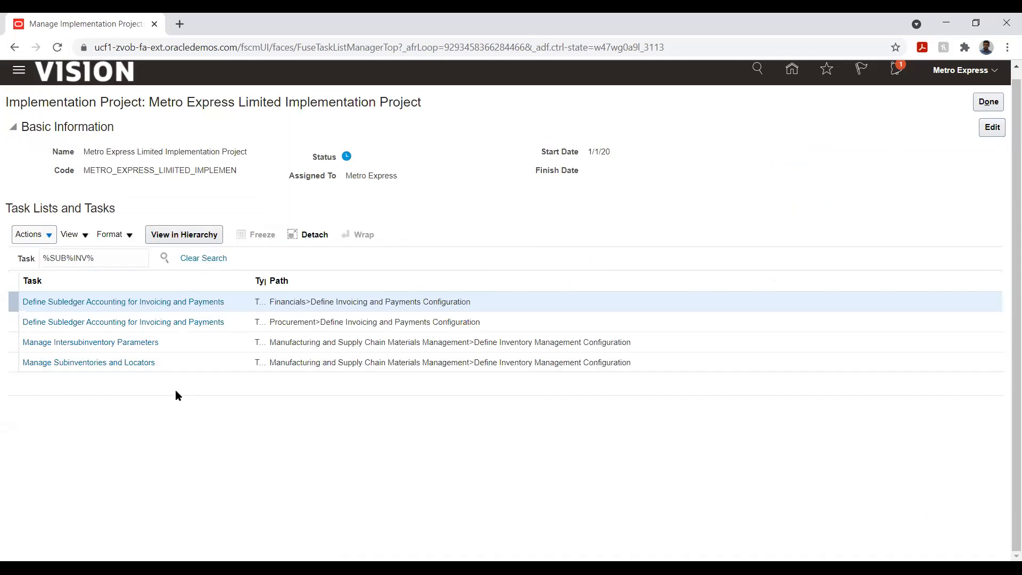
left_click(126, 362)
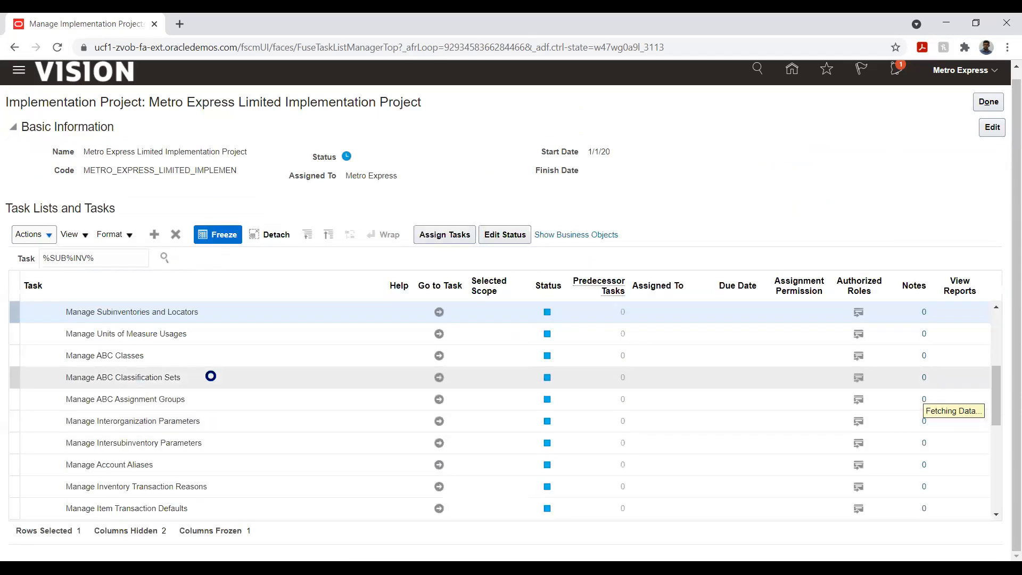
left_click(438, 313)
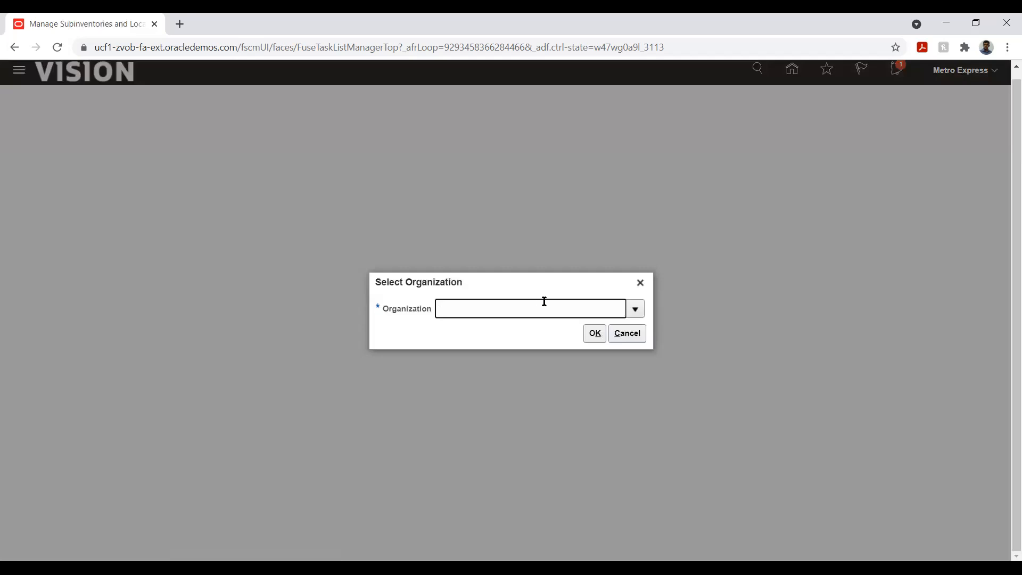
Step: Open the advanced organization lookup for the subinventory task and list all organizations
left_click(633, 311)
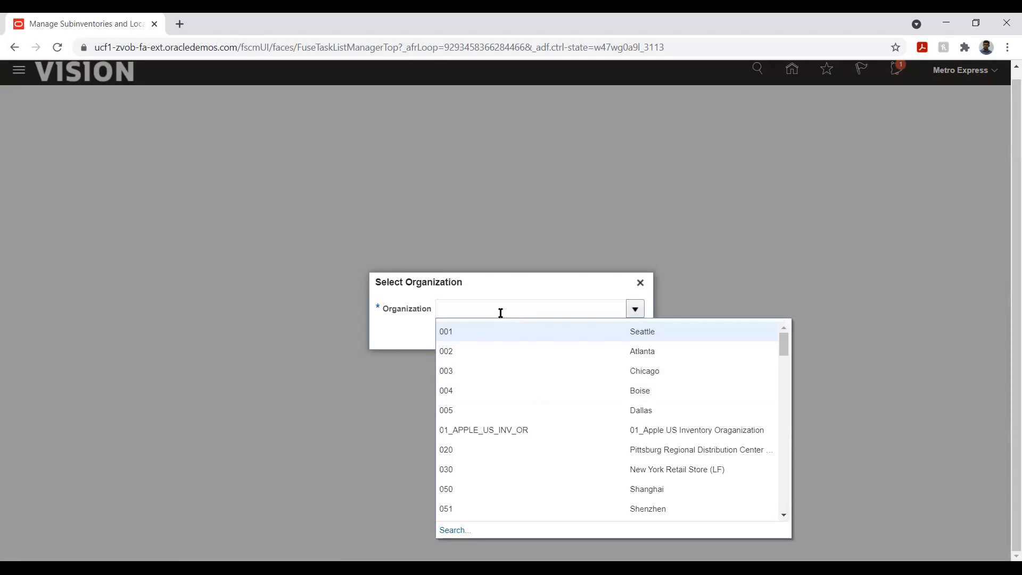
left_click(500, 309)
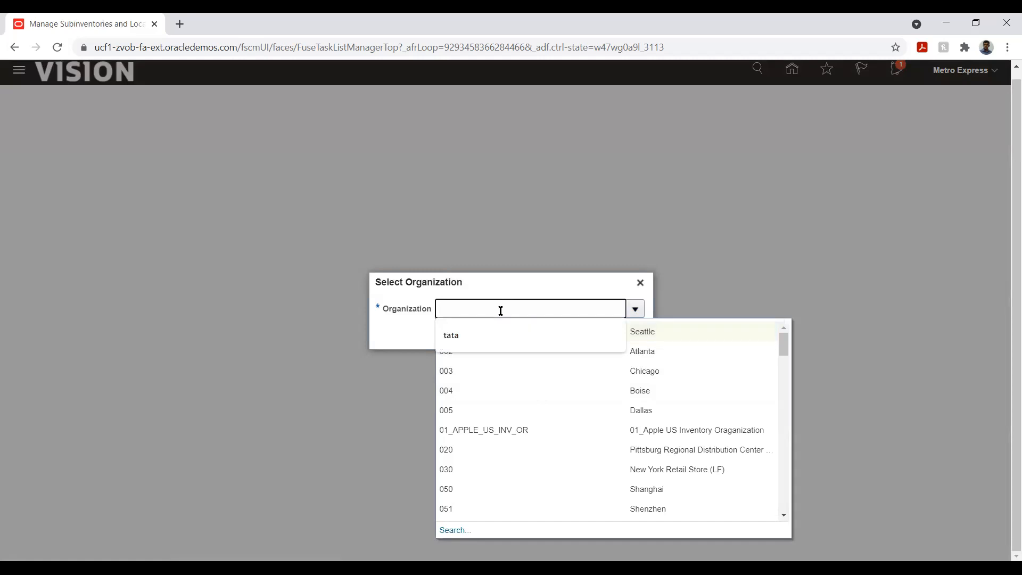
left_click(455, 530)
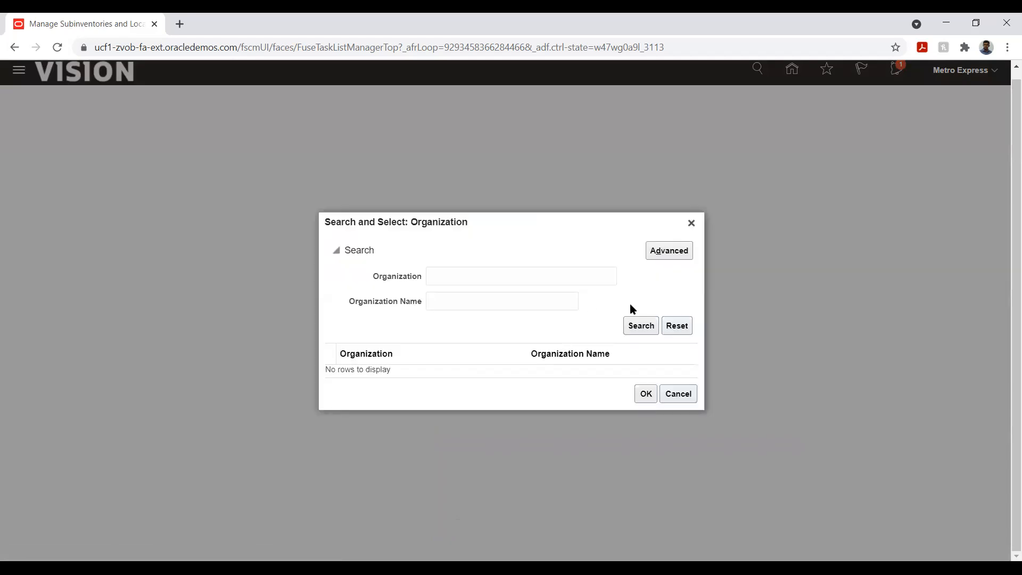
left_click(640, 325)
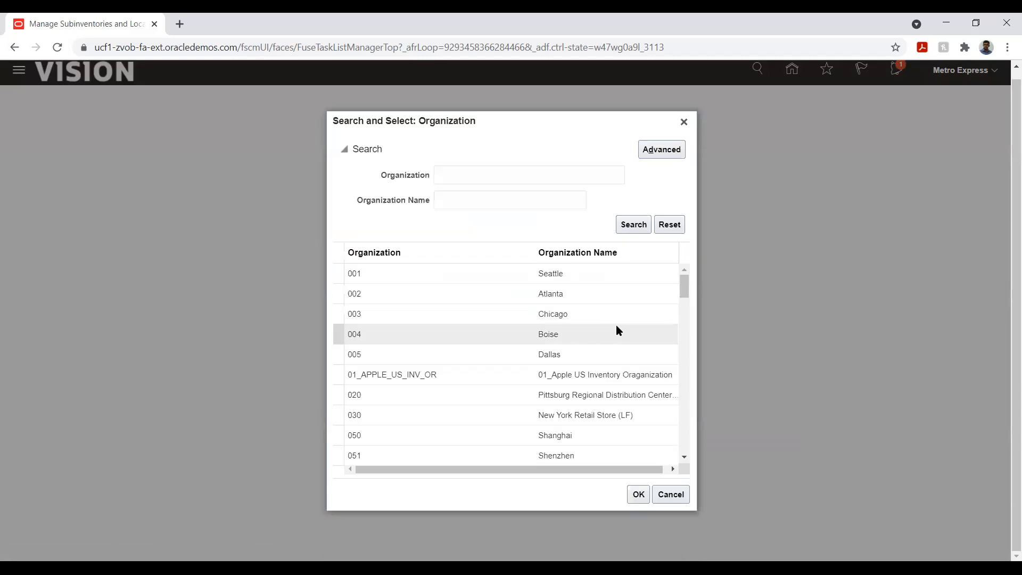
Step: Try to search the organizations for Kuwait, and clear the criterion to list all organizations again
left_click(463, 175)
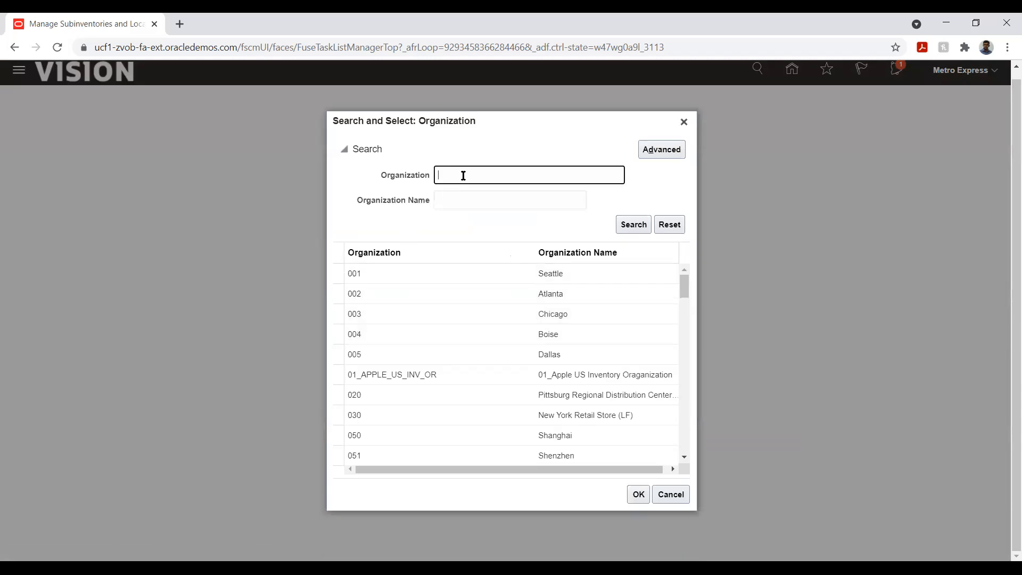
type("kUWAIT")
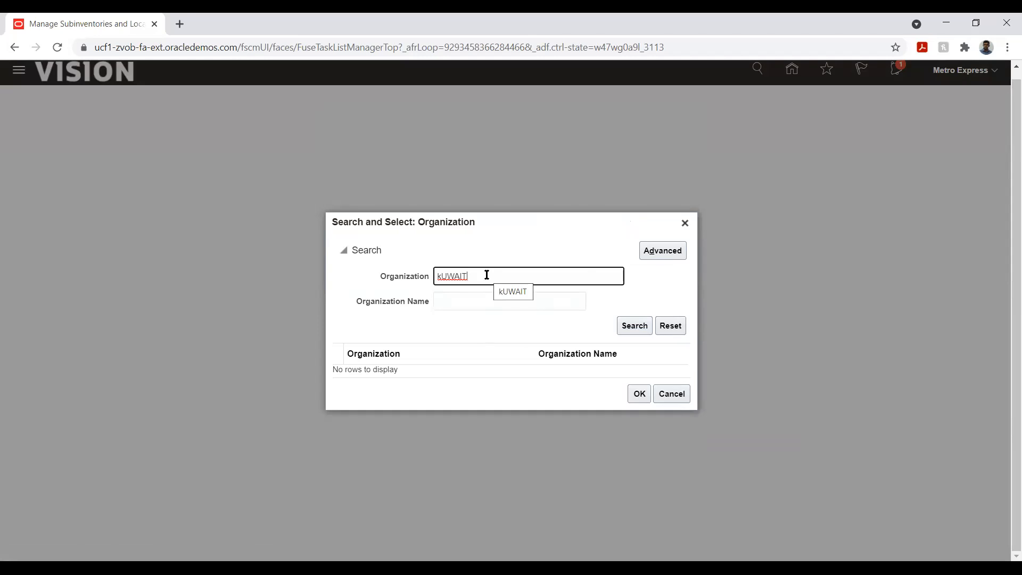
key("BackSpace")
key("BackSpace")
key("BackSpace")
key("BackSpace")
key("BackSpace")
type("Kuwai")
double_click(531, 277)
key("BackSpace")
left_click(638, 329)
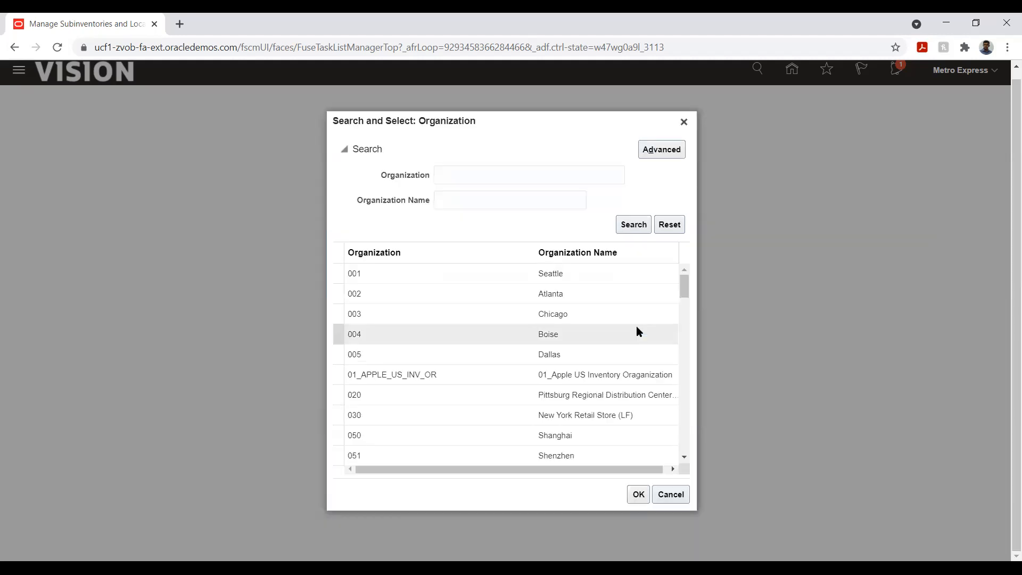
Step: Select METROEXPRESS from the organization list and confirm it to open its subinventories
scroll(492, 314, "down", 12)
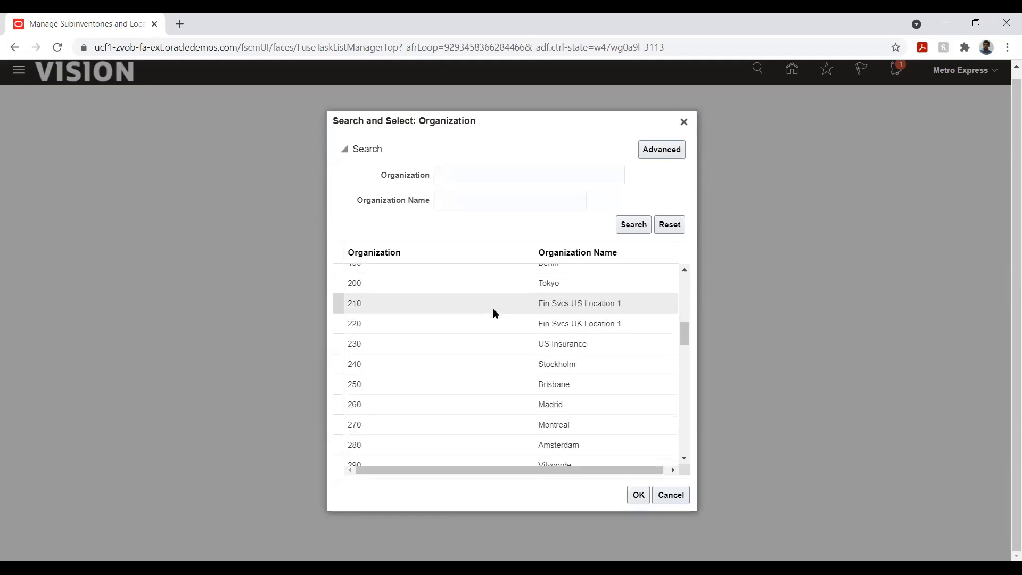
scroll(492, 313, "down", 10)
left_click(493, 309)
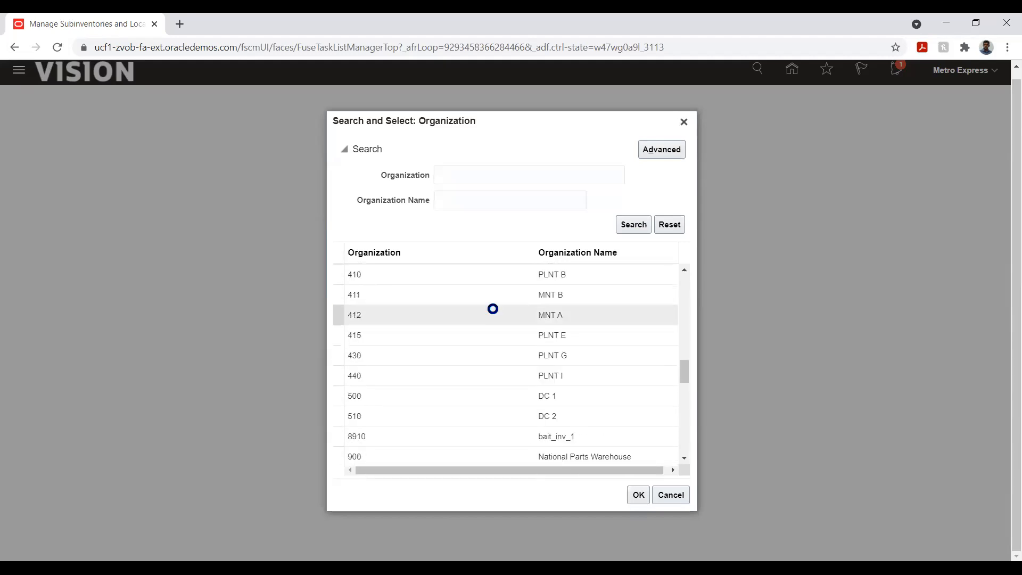
scroll(493, 309, "down", 5)
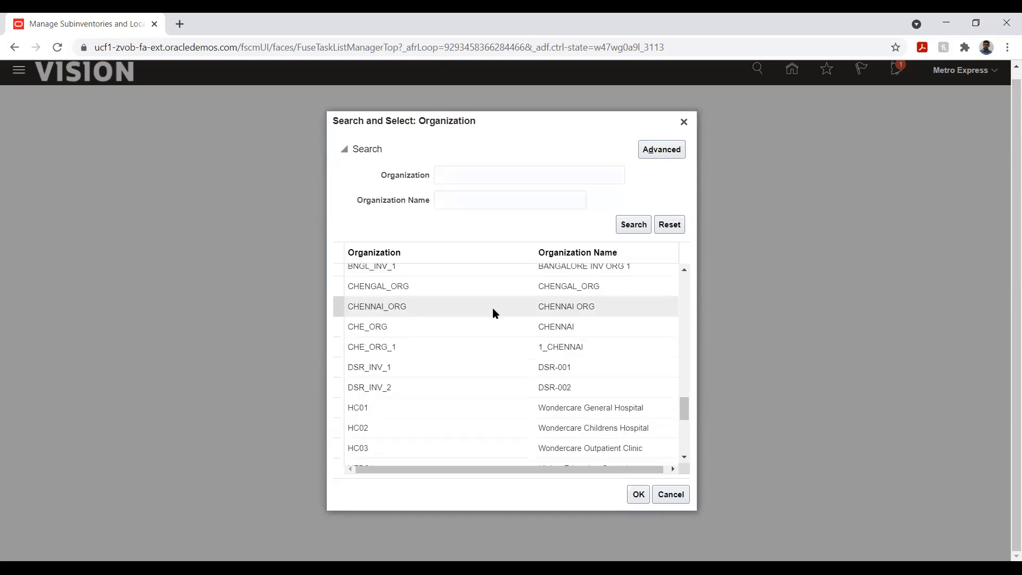
scroll(492, 309, "down", 2)
scroll(493, 309, "down", 6)
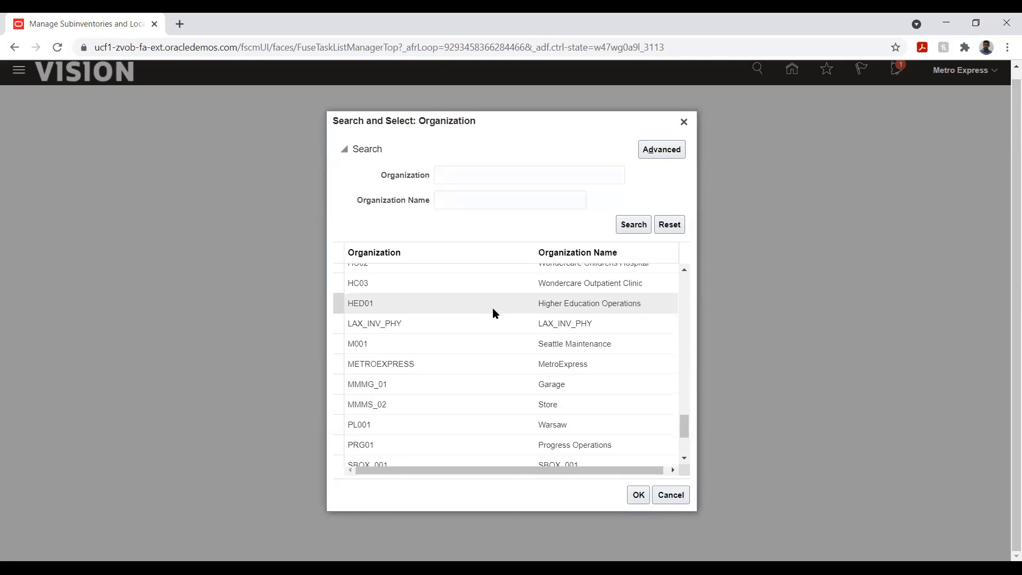
scroll(492, 313, "down", 2)
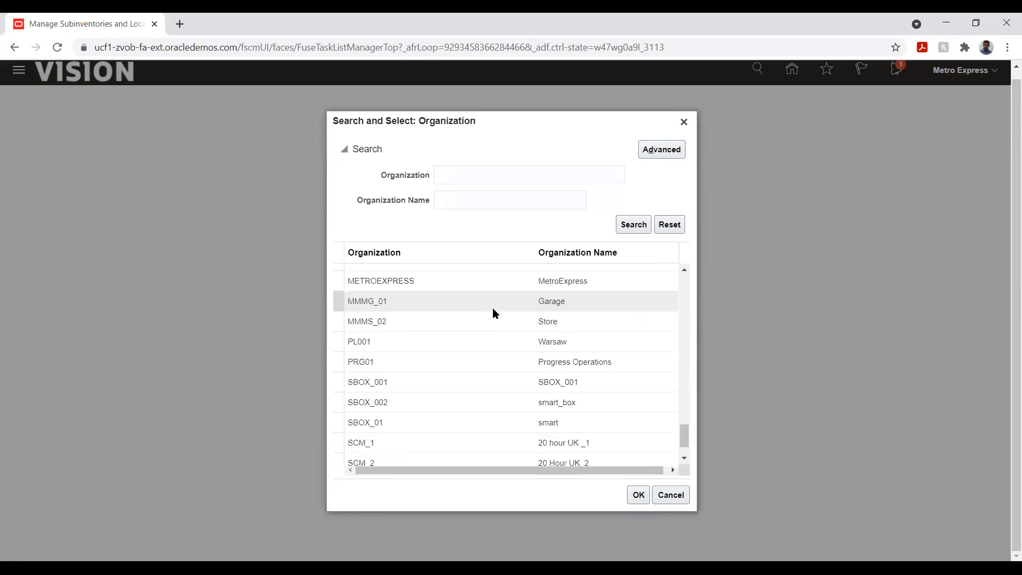
scroll(493, 313, "down", 1)
scroll(493, 313, "up", 4)
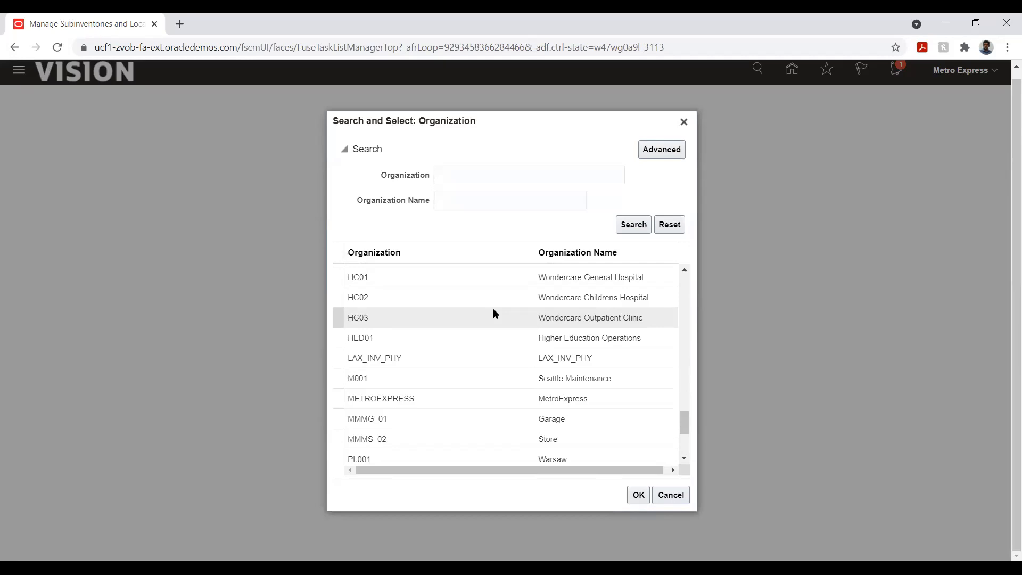
scroll(493, 311, "up", 2)
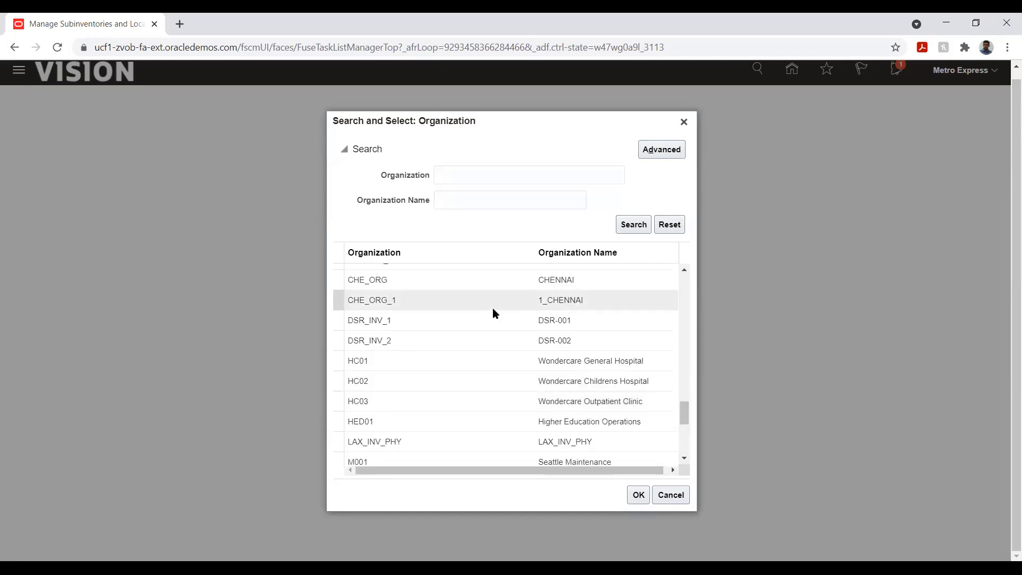
scroll(493, 313, "down", 2)
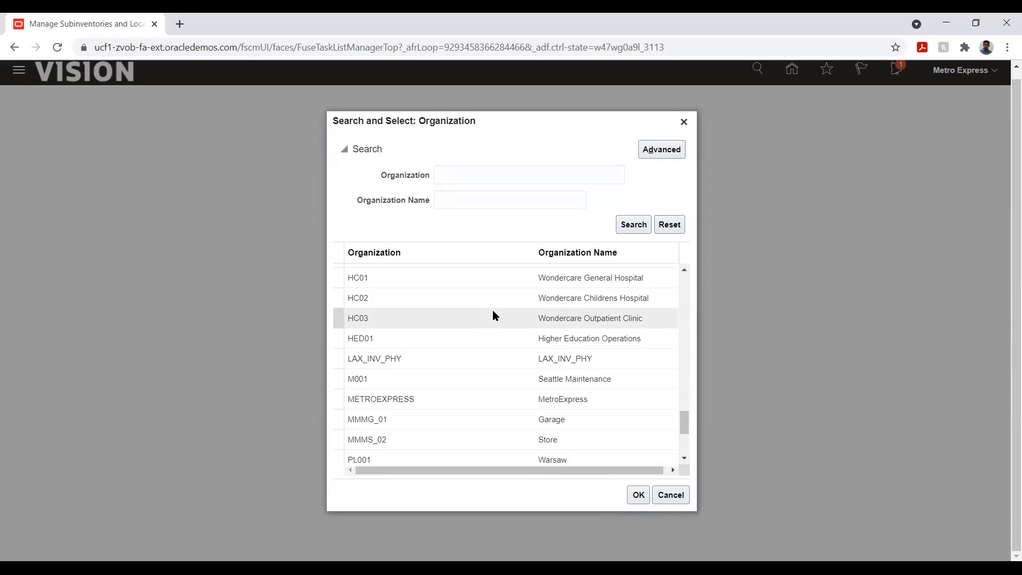
scroll(493, 315, "down", 2)
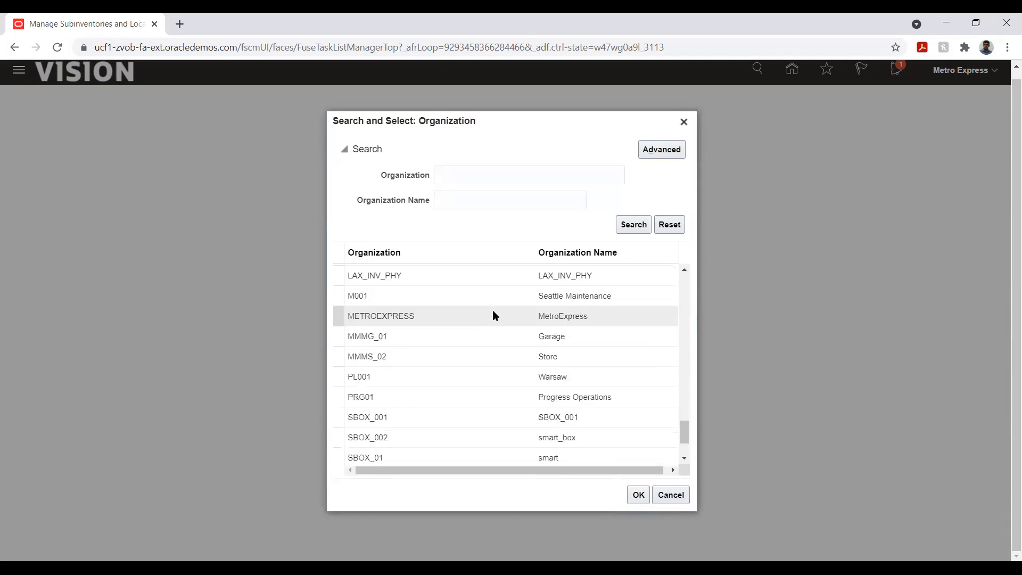
left_click(456, 310)
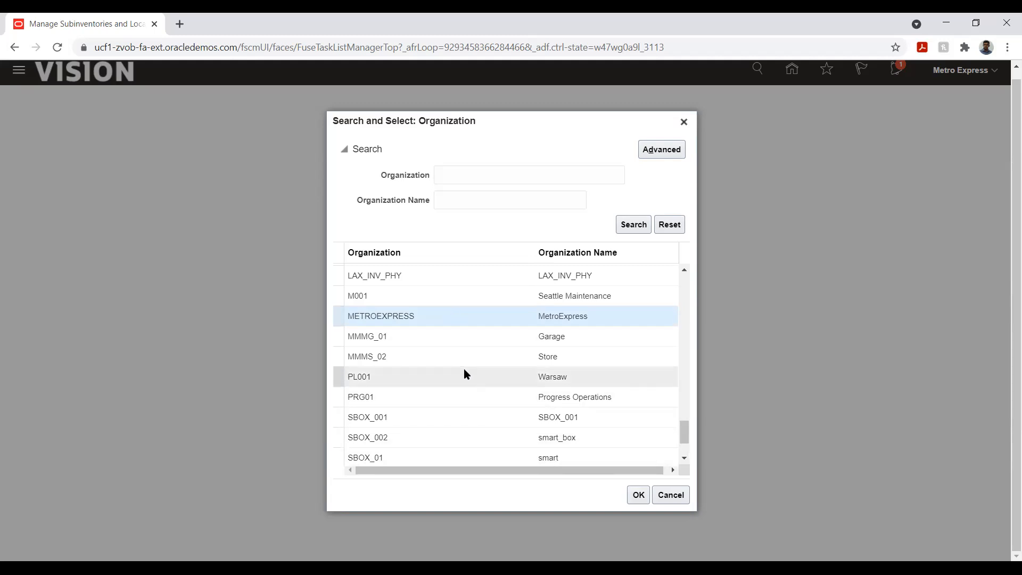
scroll(464, 374, "up", 2)
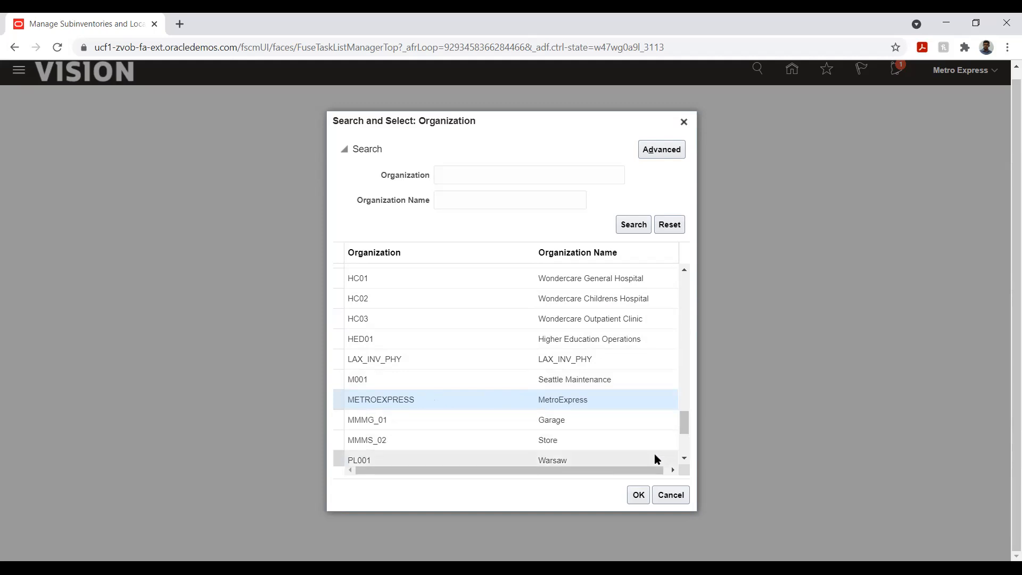
left_click(637, 496)
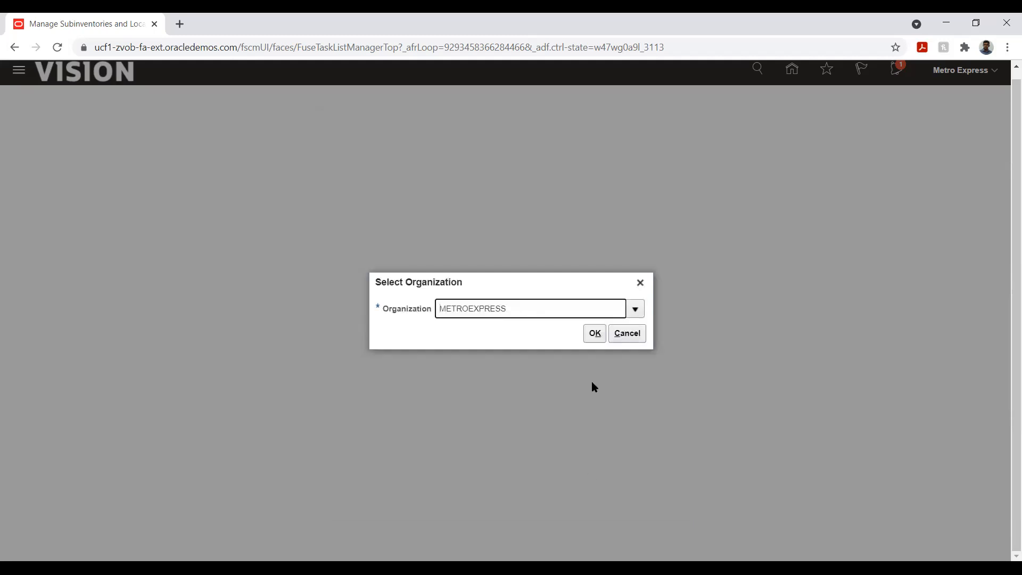
key("Return")
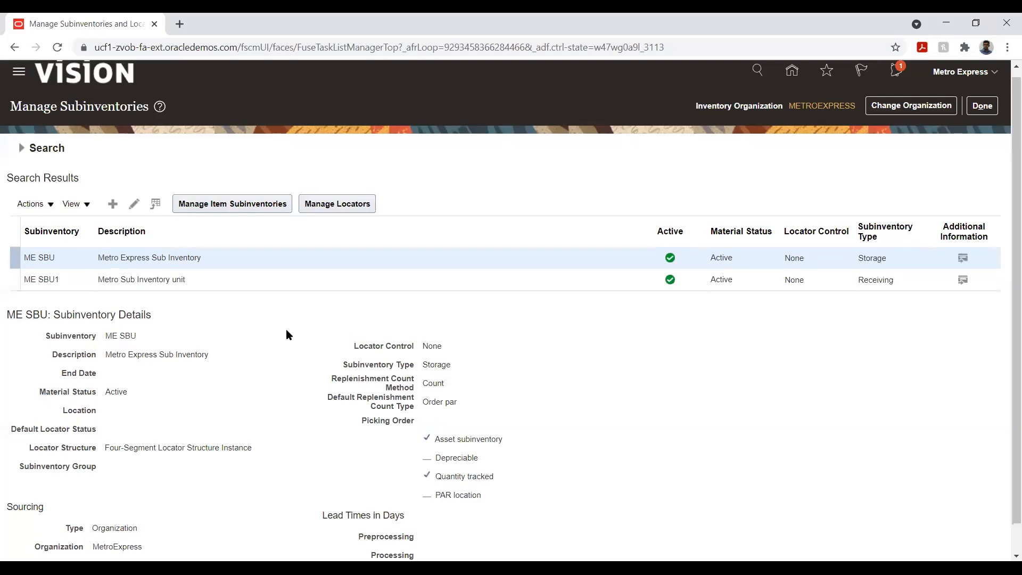
scroll(295, 320, "down", 1)
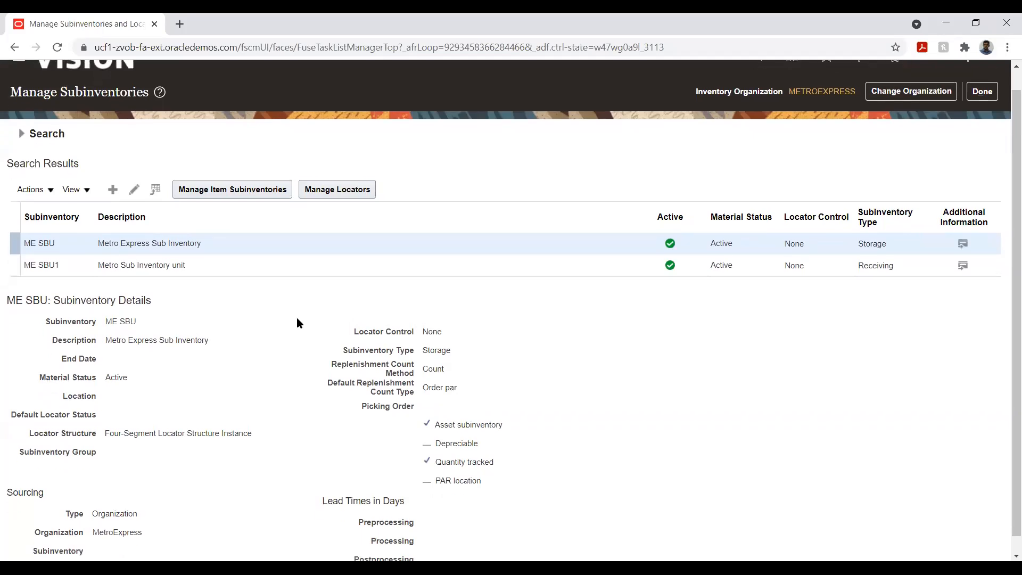
left_click(224, 174)
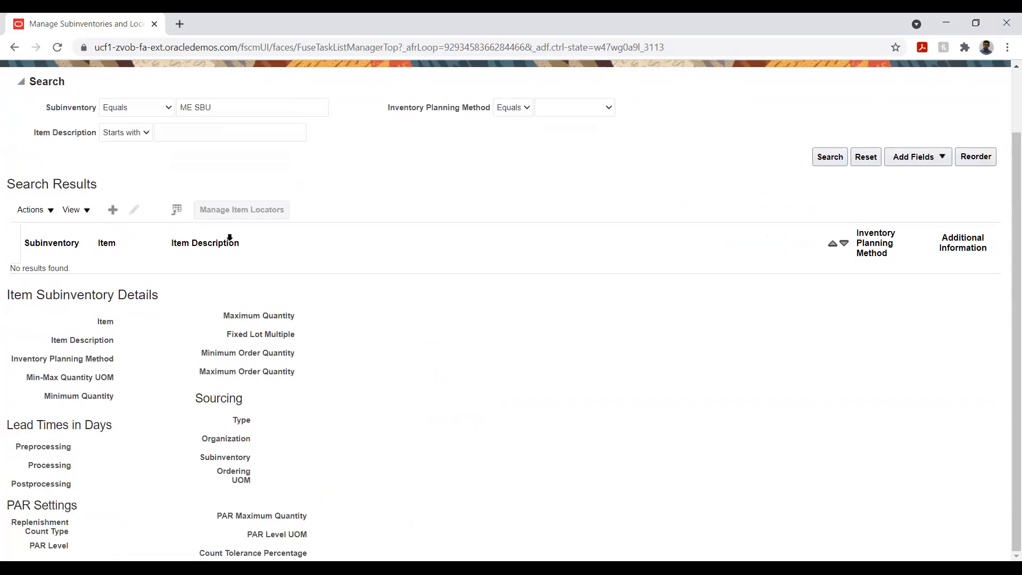
left_click(111, 209)
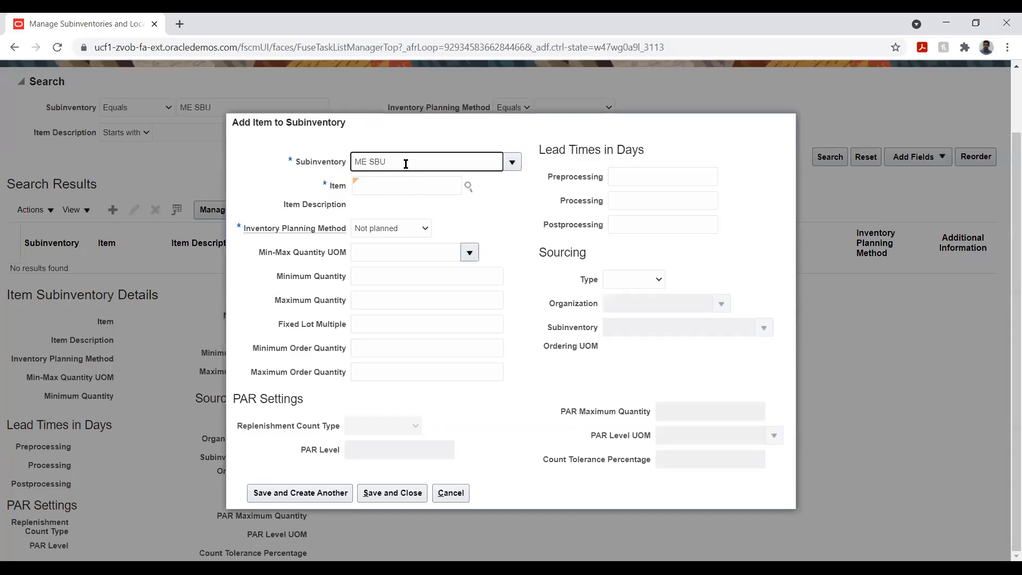
left_click(511, 164)
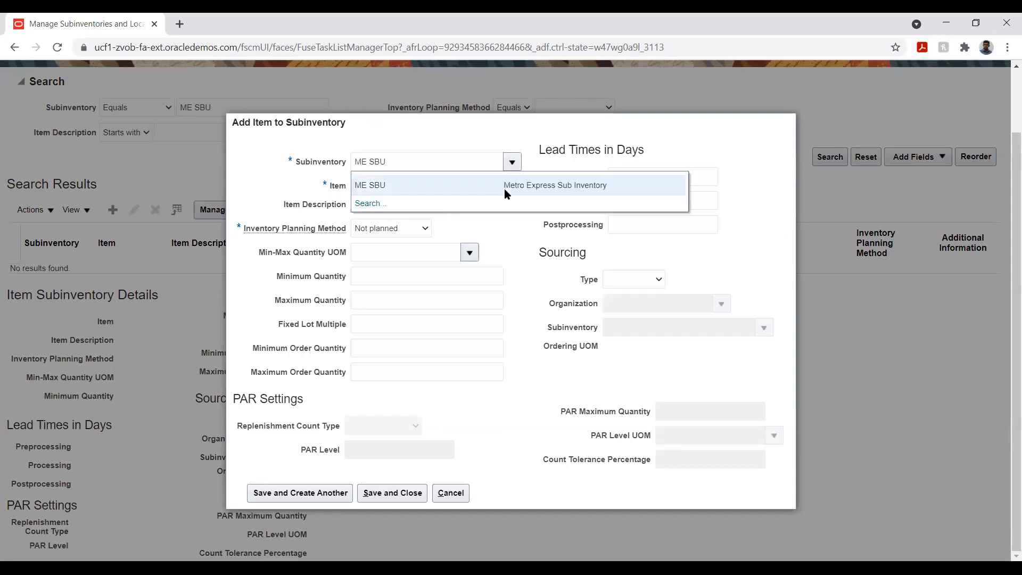
left_click(466, 507)
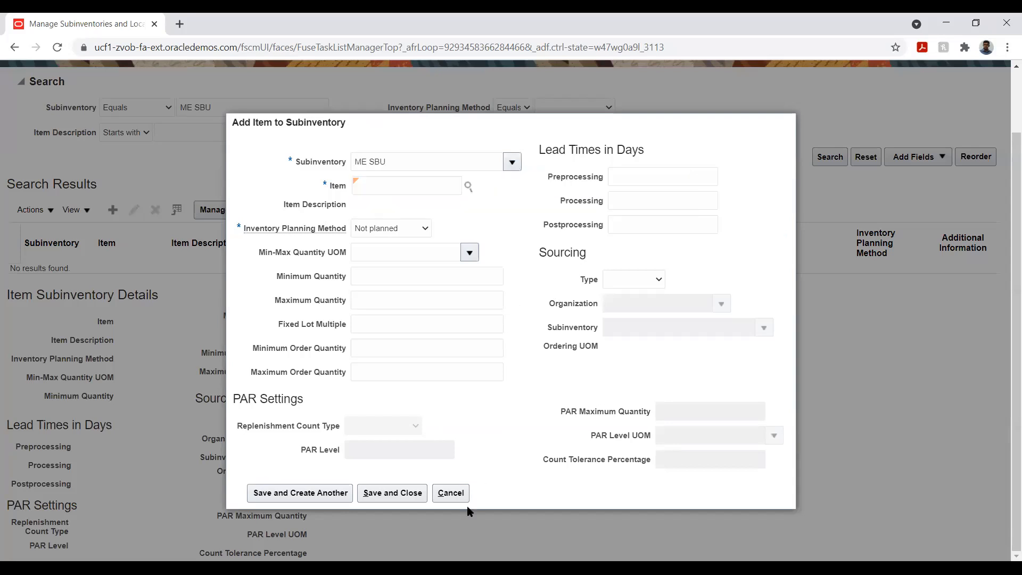
left_click(451, 493)
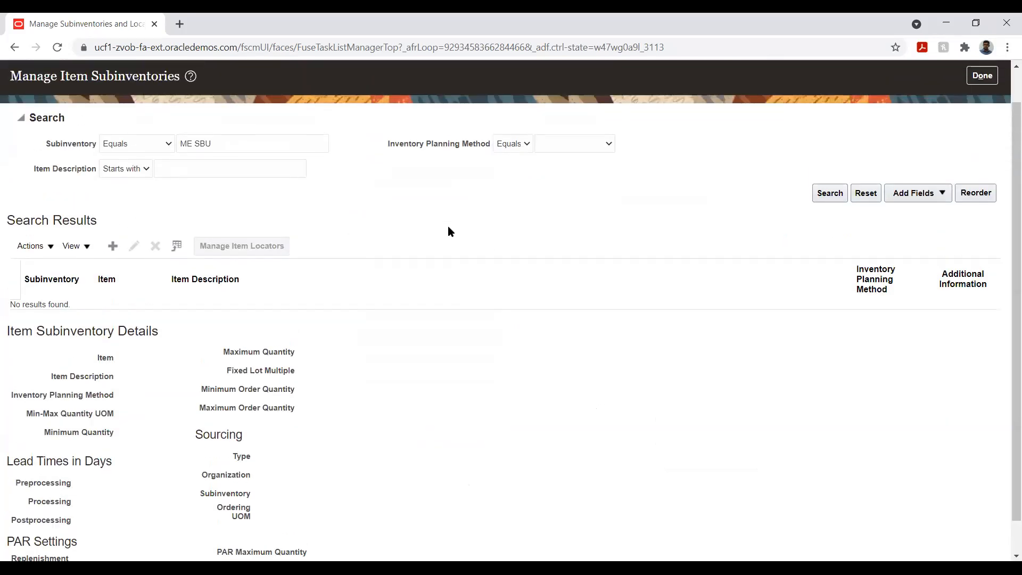
scroll(448, 231, "up", 1)
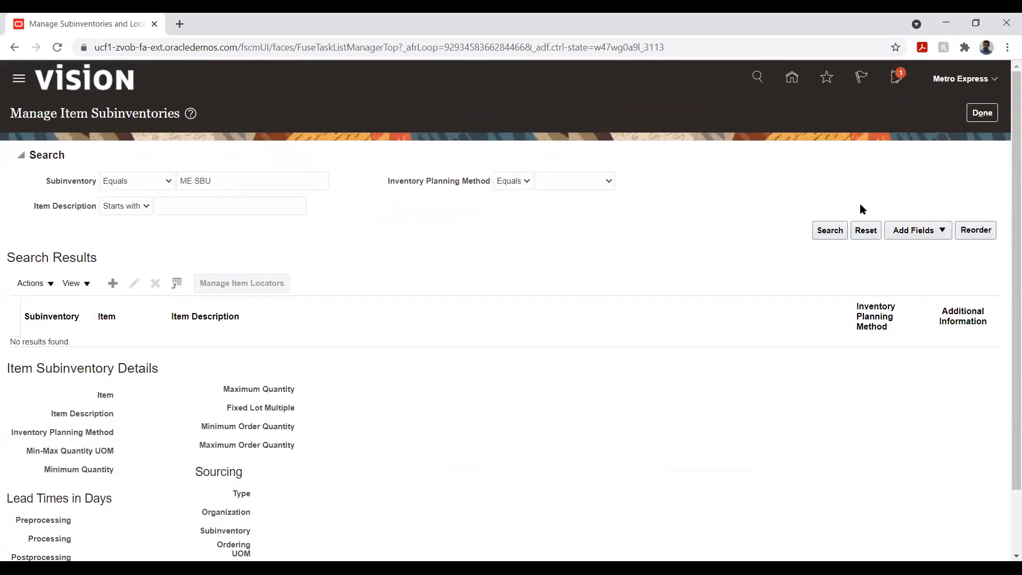
left_click(982, 113)
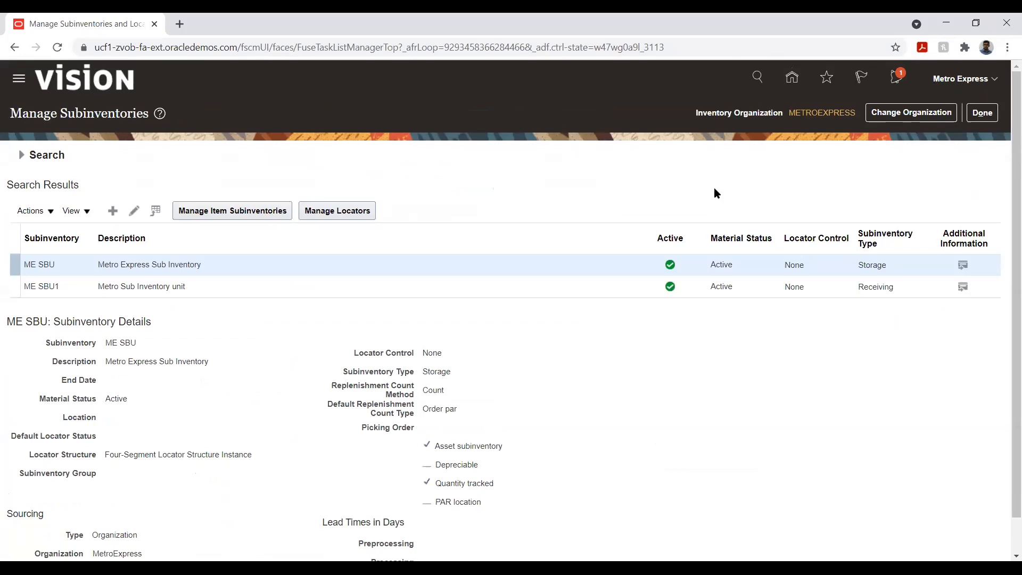
Step: Start a new METROEXPRESS subinventory named Kuwait SBU, with Kuwait SBU as its description, and keep the Storage subinventory type
left_click(113, 210)
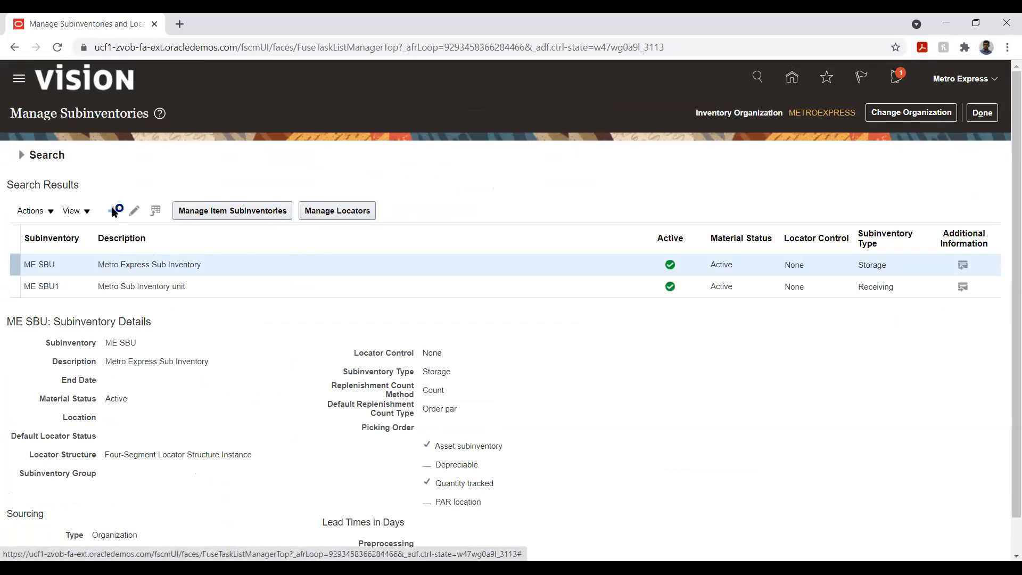
left_click(225, 185)
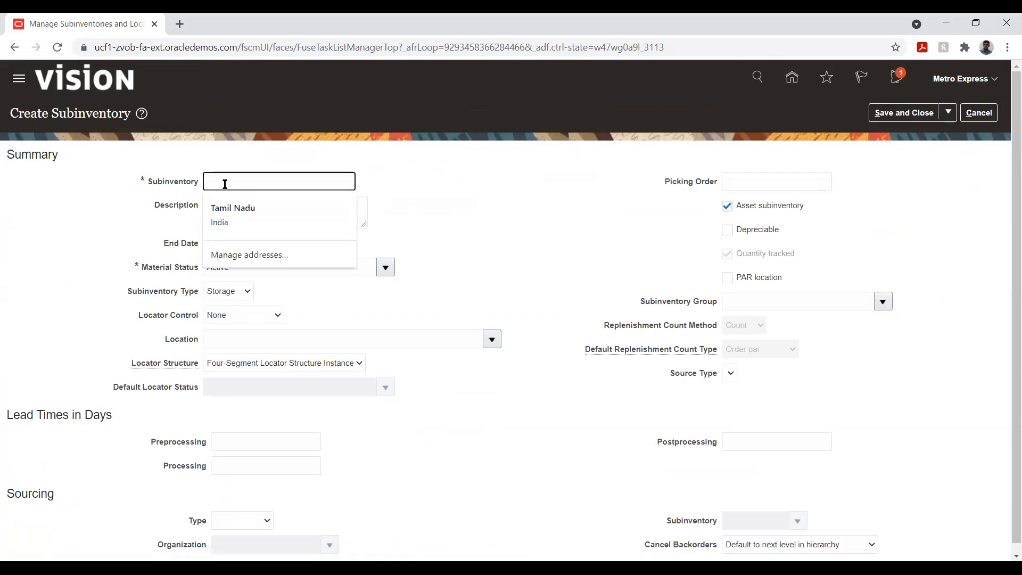
type("Kuwait")
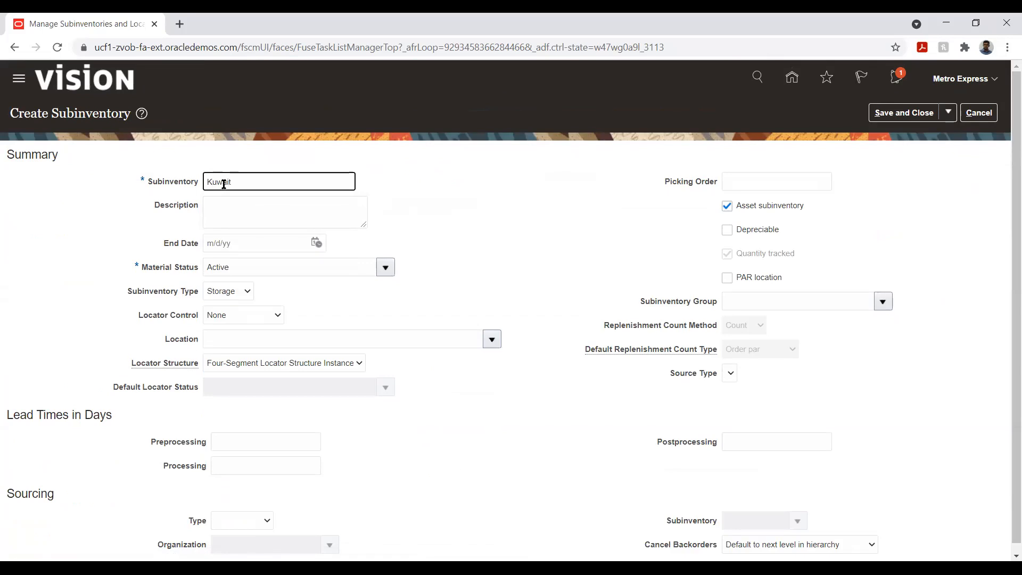
type(" SBU")
triple_click(224, 185)
key("ctrl+c")
left_click(217, 205)
key("ctrl+v")
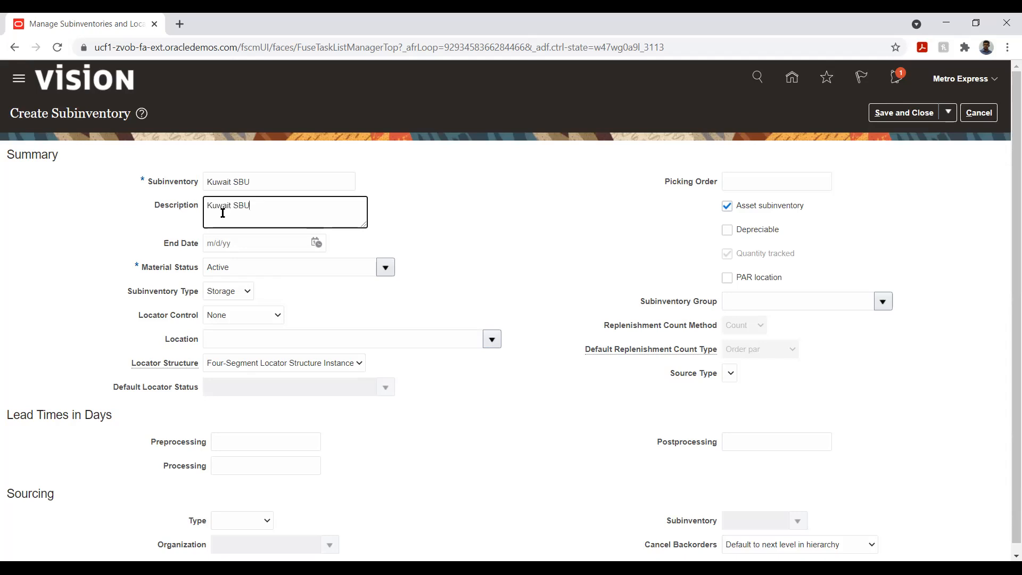
left_click(395, 310)
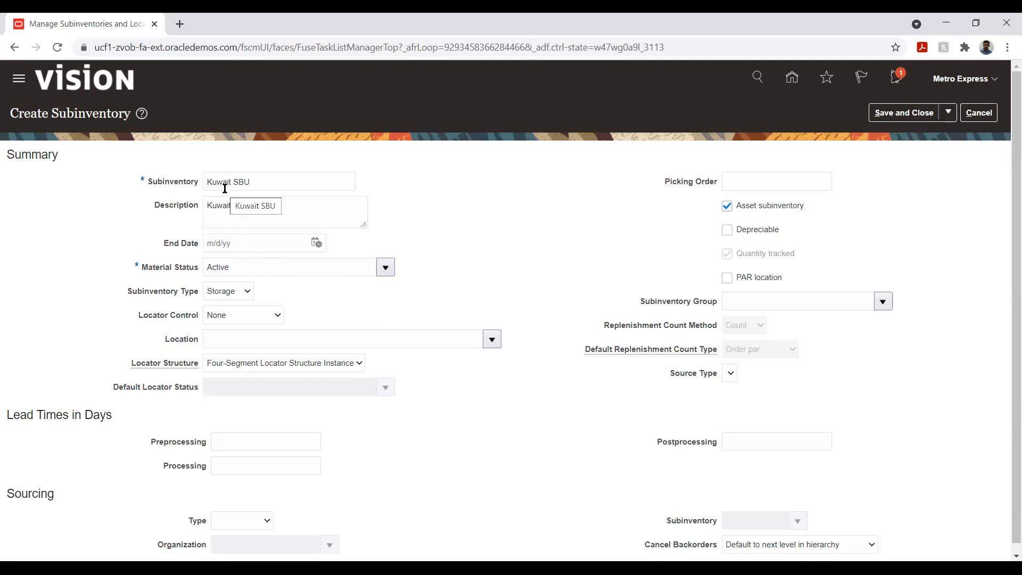
left_click(230, 294)
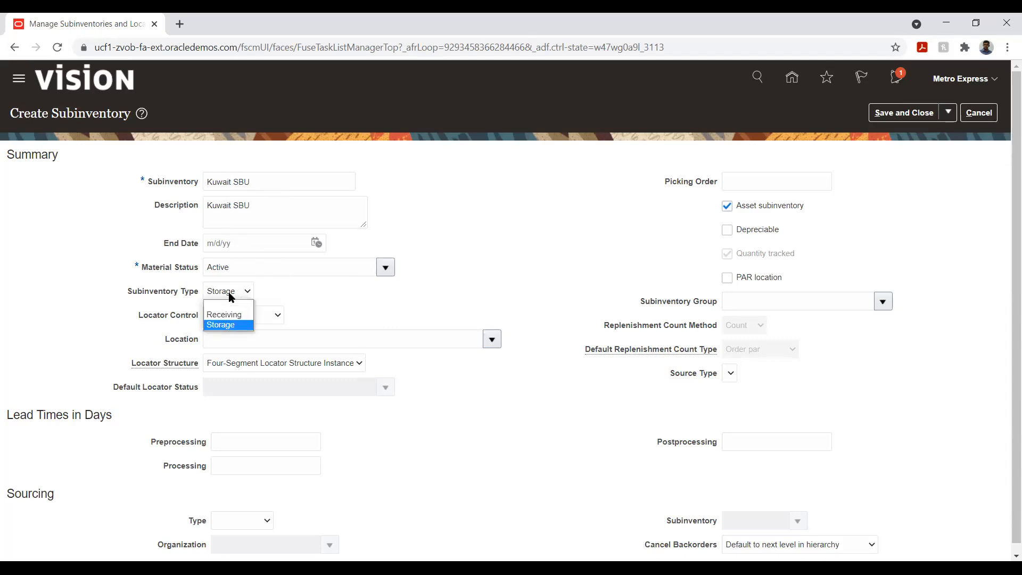
left_click(316, 304)
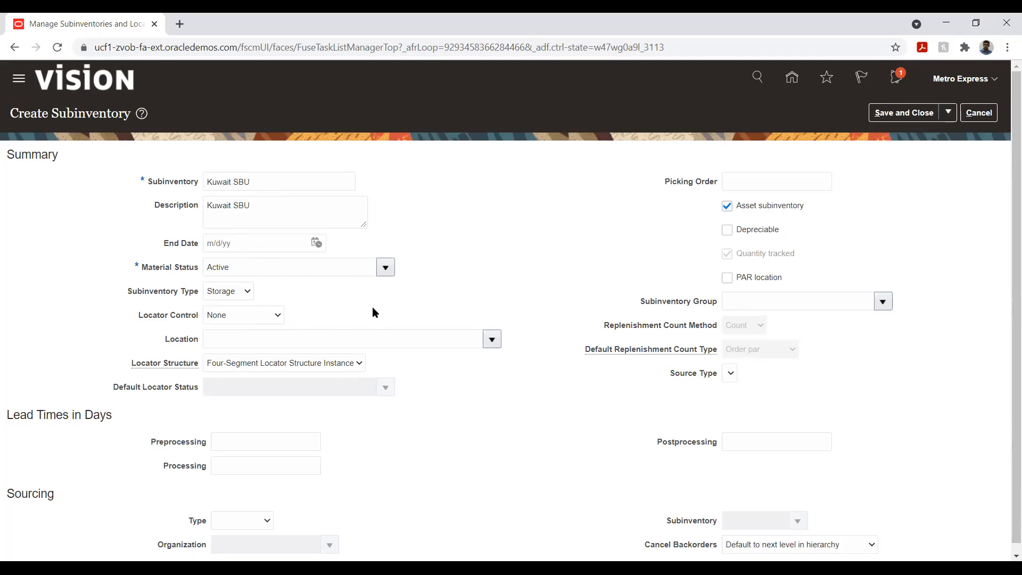
Step: Set the subinventory's sourcing type to Organization with MetroExpress as the source organization, and save it
scroll(577, 272, "down", 1)
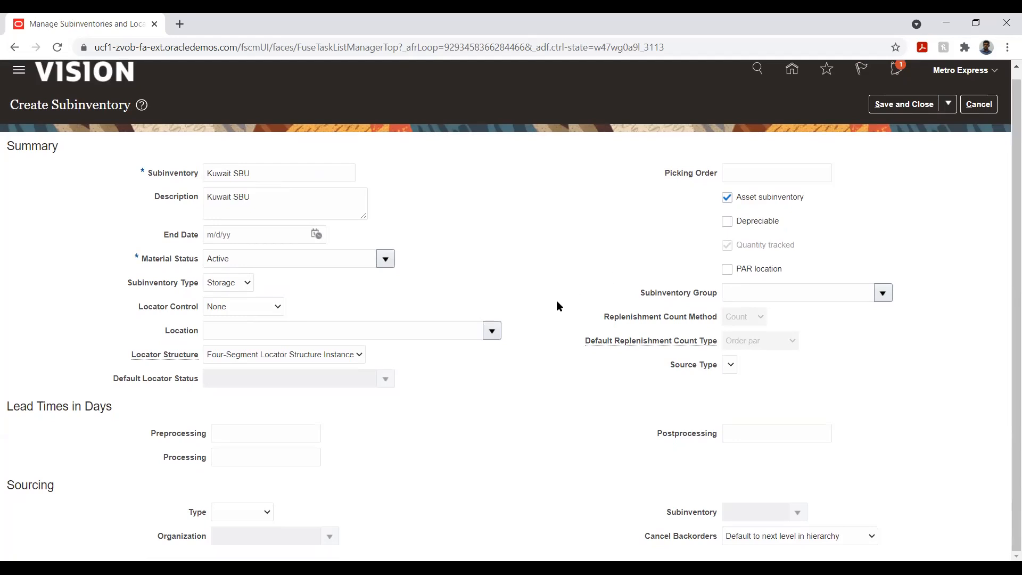
left_click(244, 512)
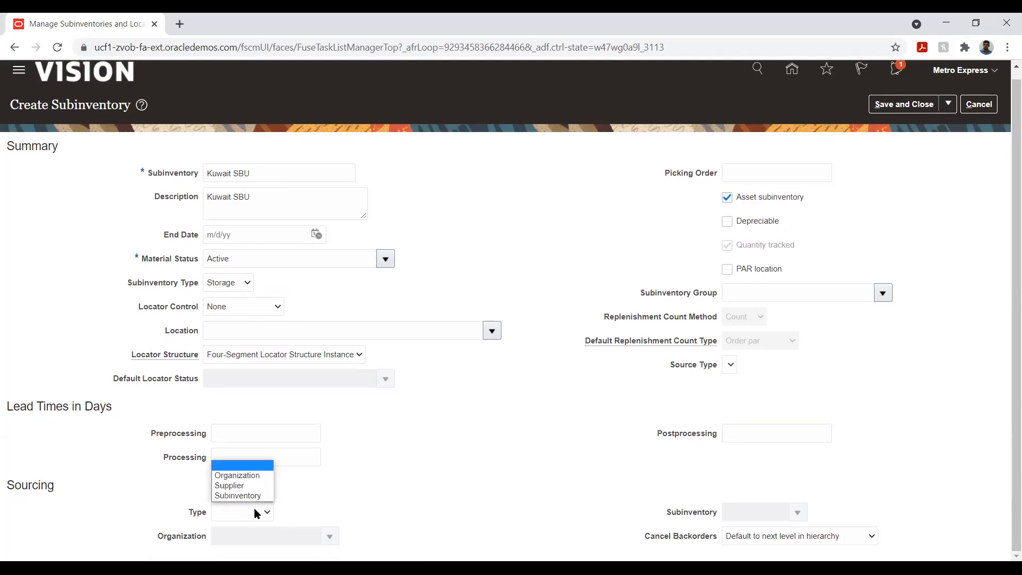
left_click(244, 476)
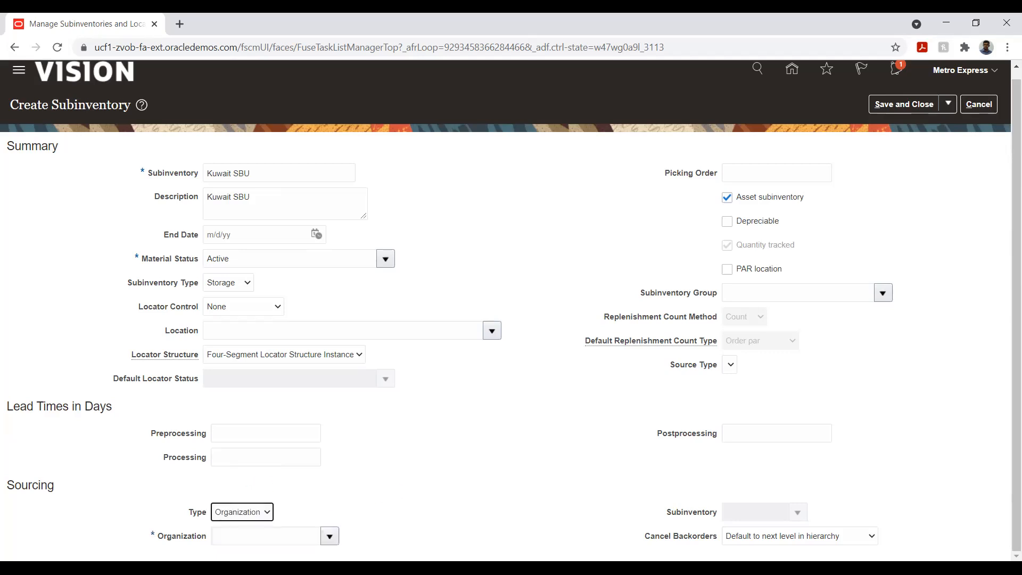
left_click(328, 534)
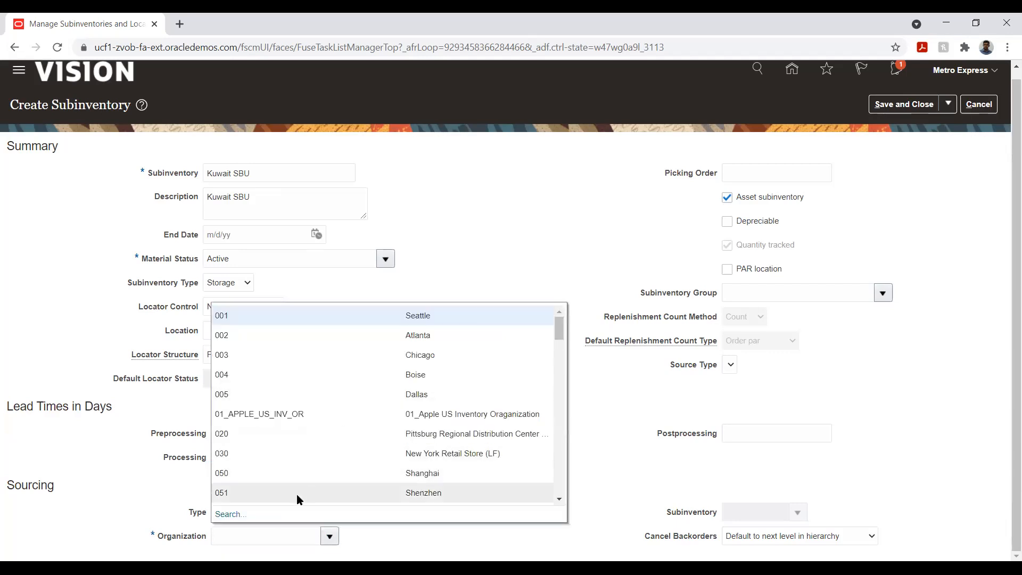
left_click(268, 534)
type("Metr")
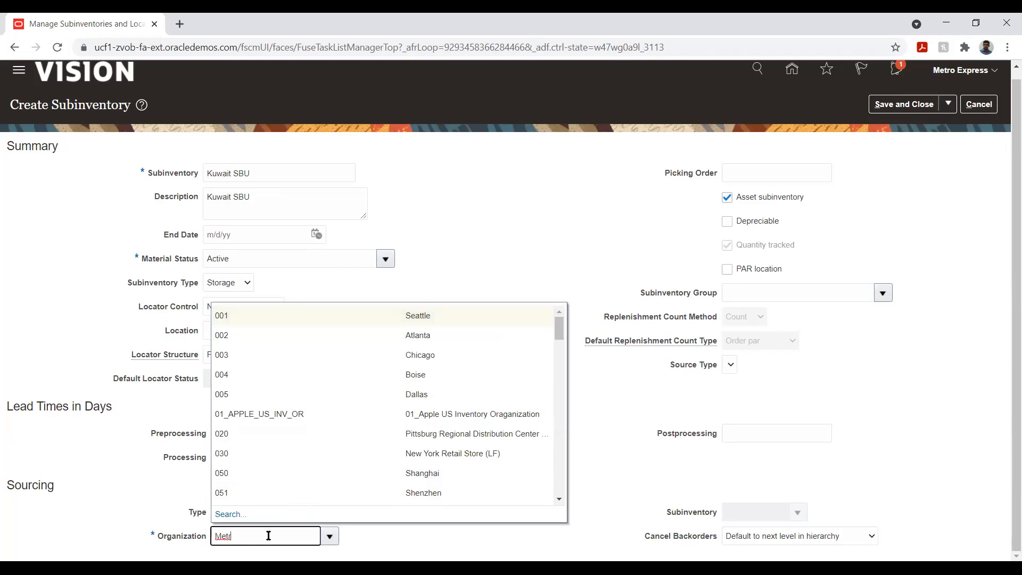
key("Tab")
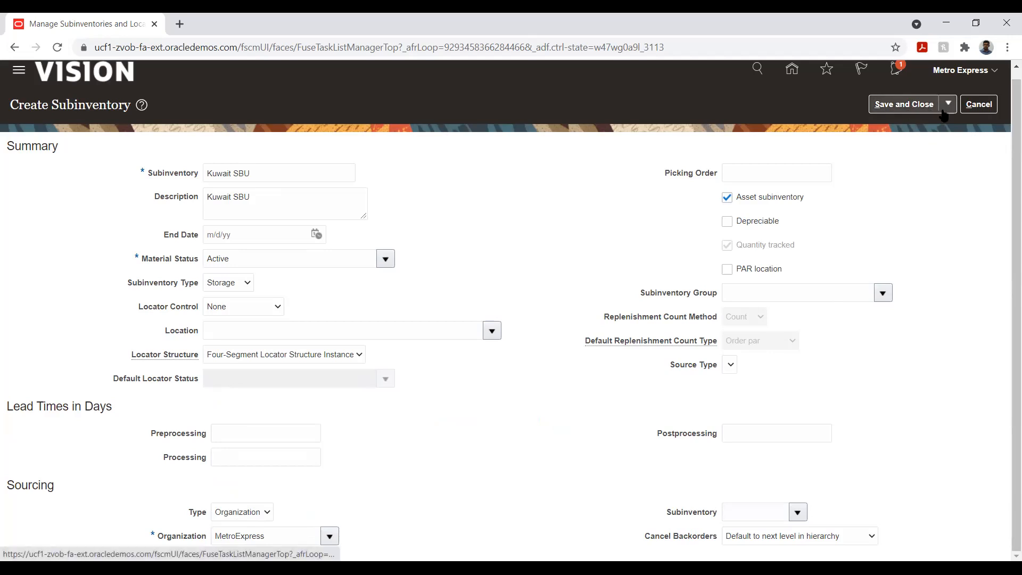
left_click(906, 107)
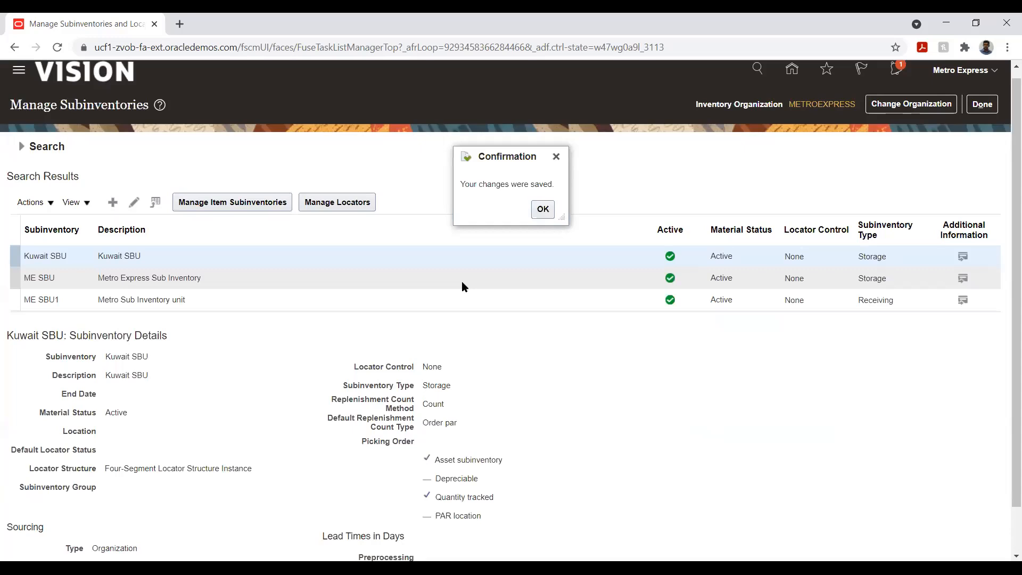
left_click(543, 210)
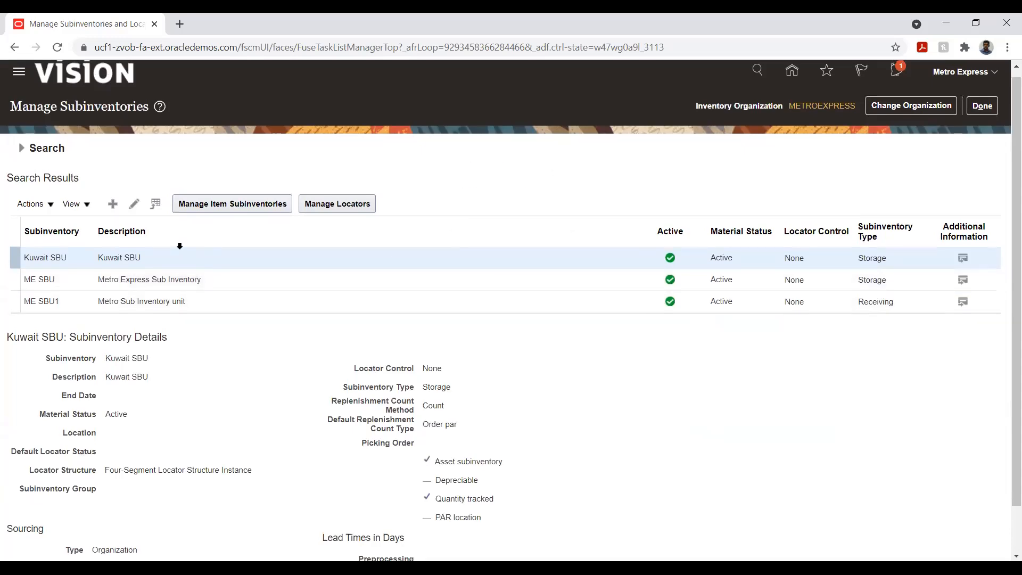
Step: Start another subinventory named ME_SBU and use the same text as its description
left_click(112, 202)
left_click(225, 172)
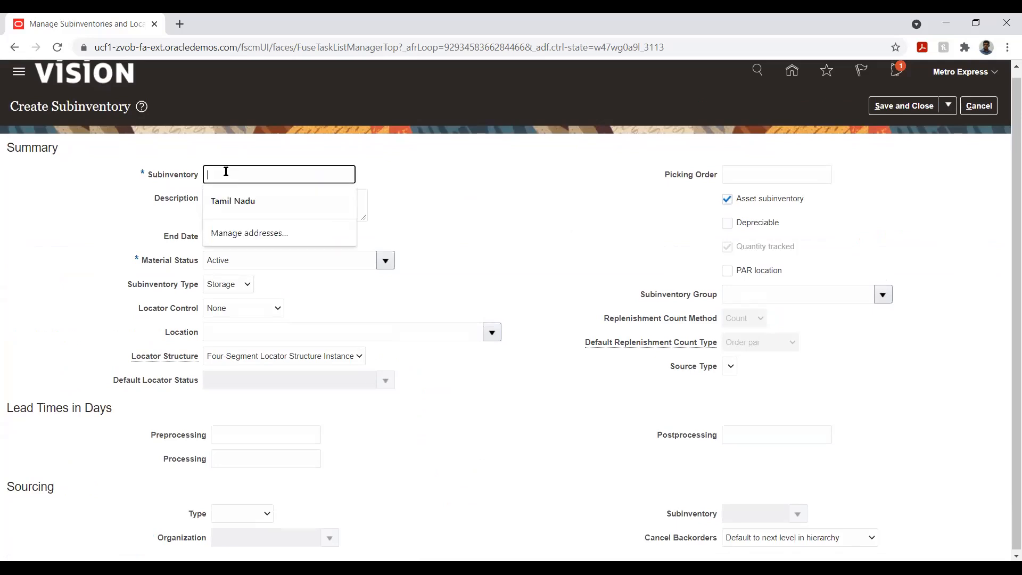
type("ME")
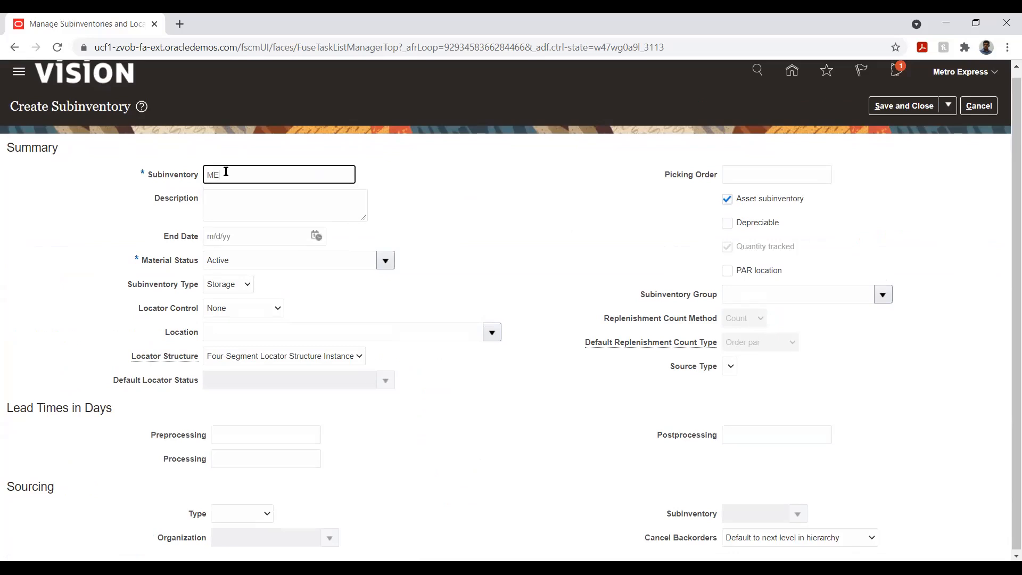
type("_SBU")
key("Tab")
double_click(225, 174)
key("ctrl+c")
key("Tab")
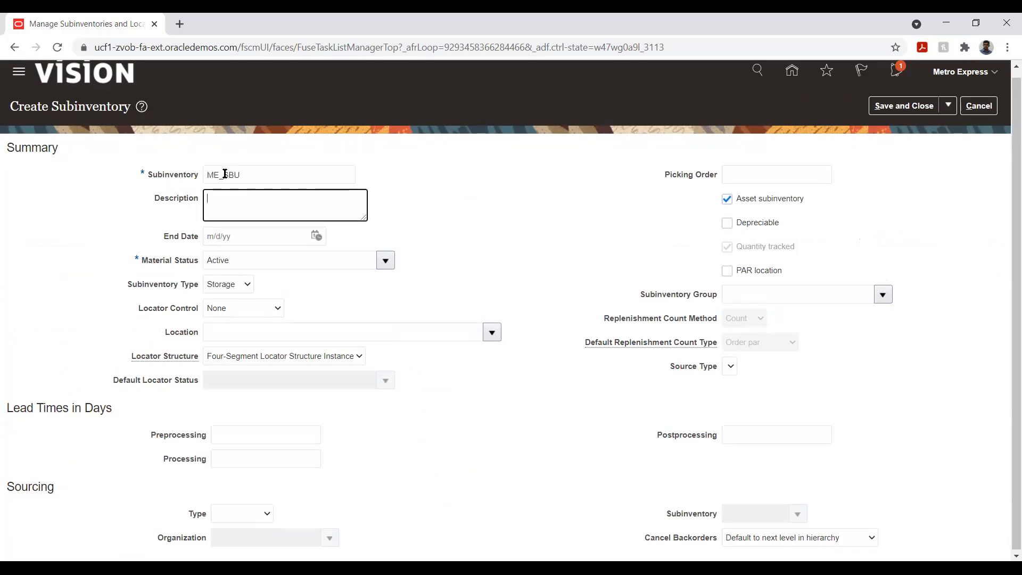
key("ctrl+v")
Step: Make ME_SBU a Receiving subinventory located at Metro Express BU Location, and save it
left_click(240, 285)
left_click(235, 303)
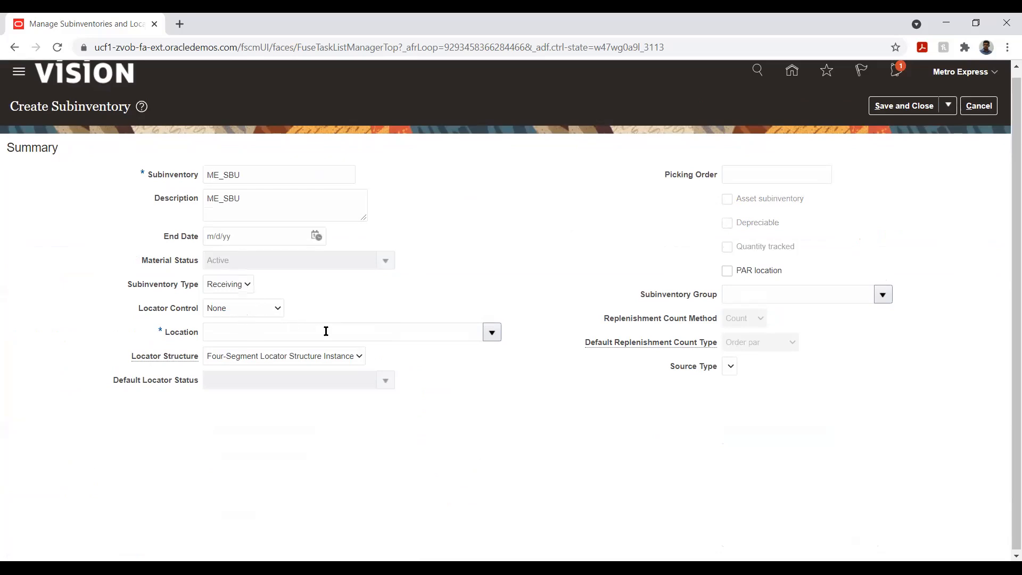
left_click(490, 338)
left_click(257, 331)
type("Metro")
key("Tab")
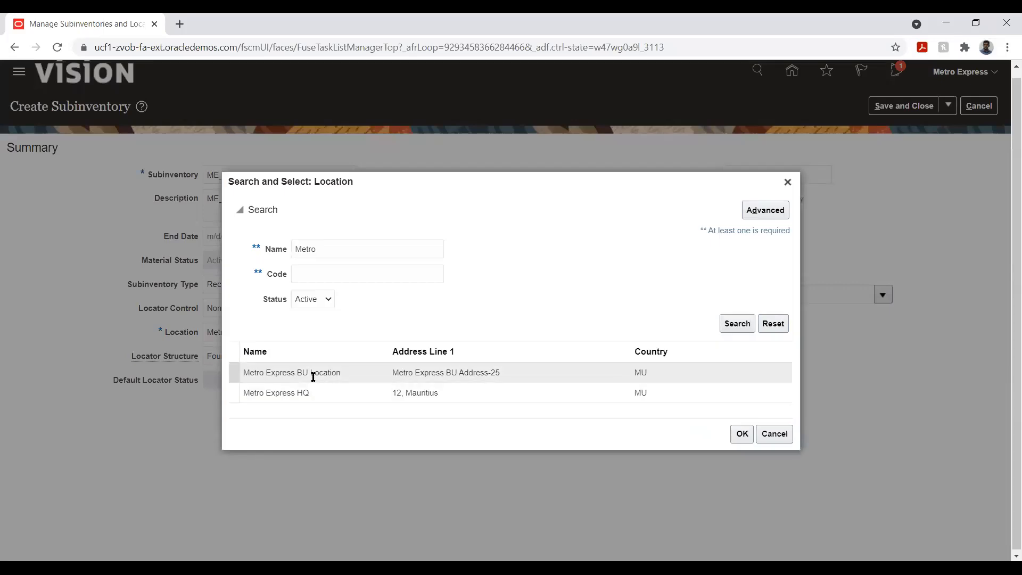
left_click(313, 372)
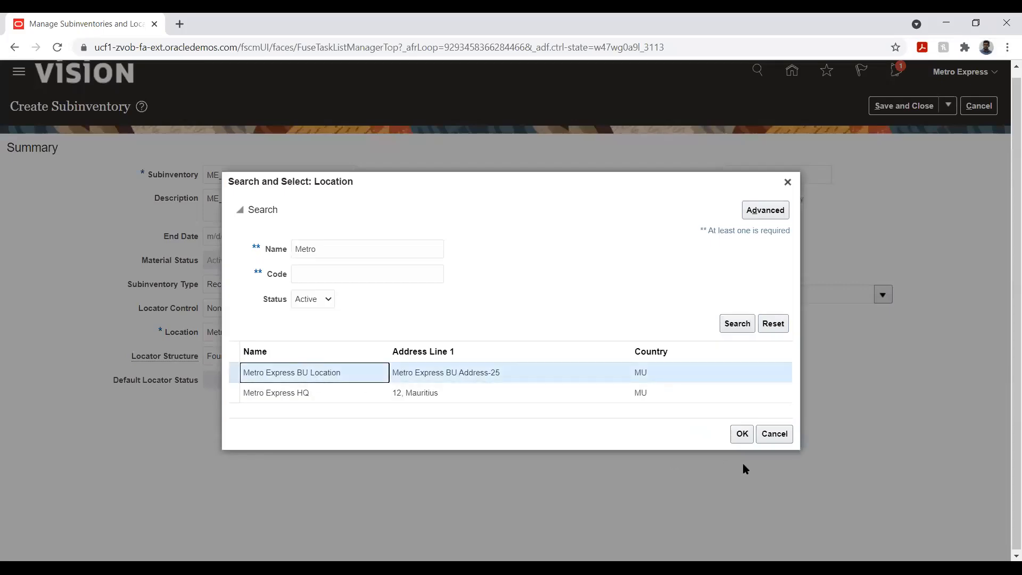
left_click(741, 434)
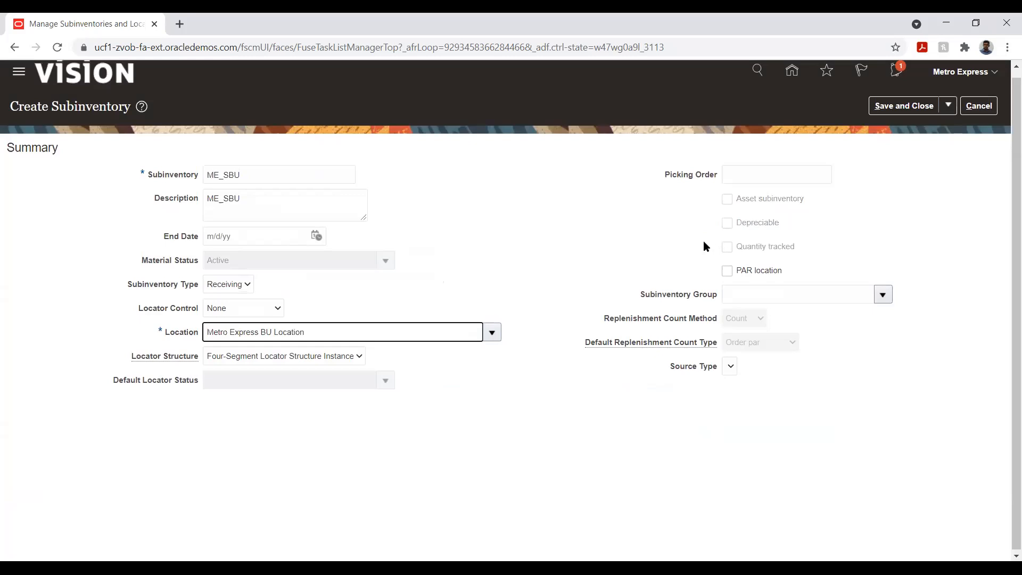
left_click(635, 242)
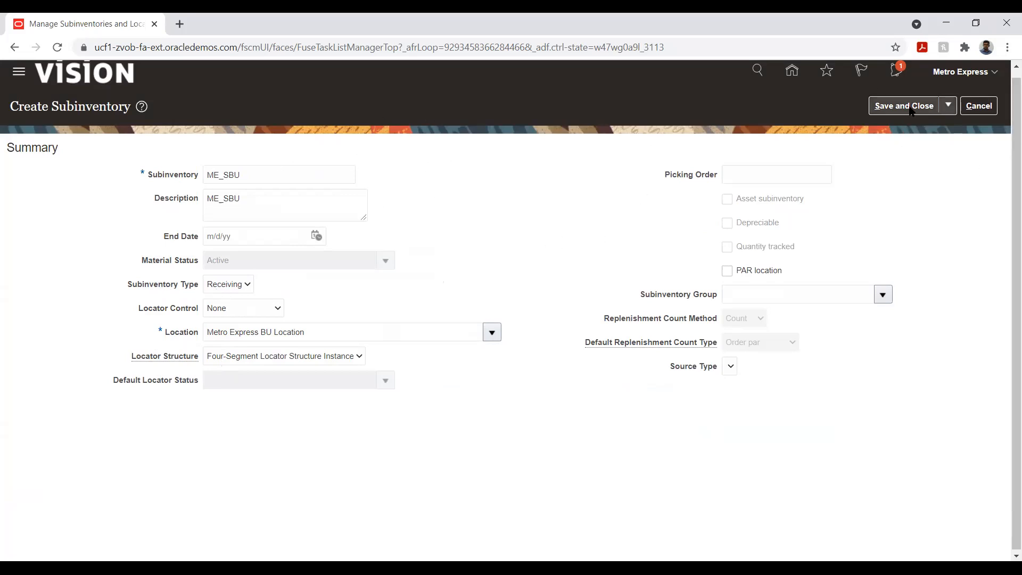
left_click(893, 109)
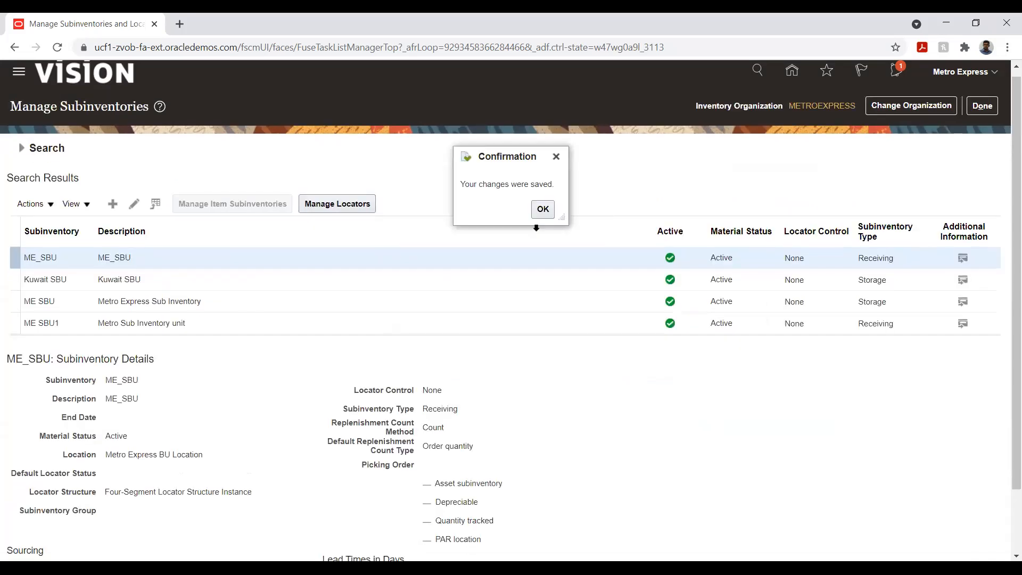
left_click(539, 211)
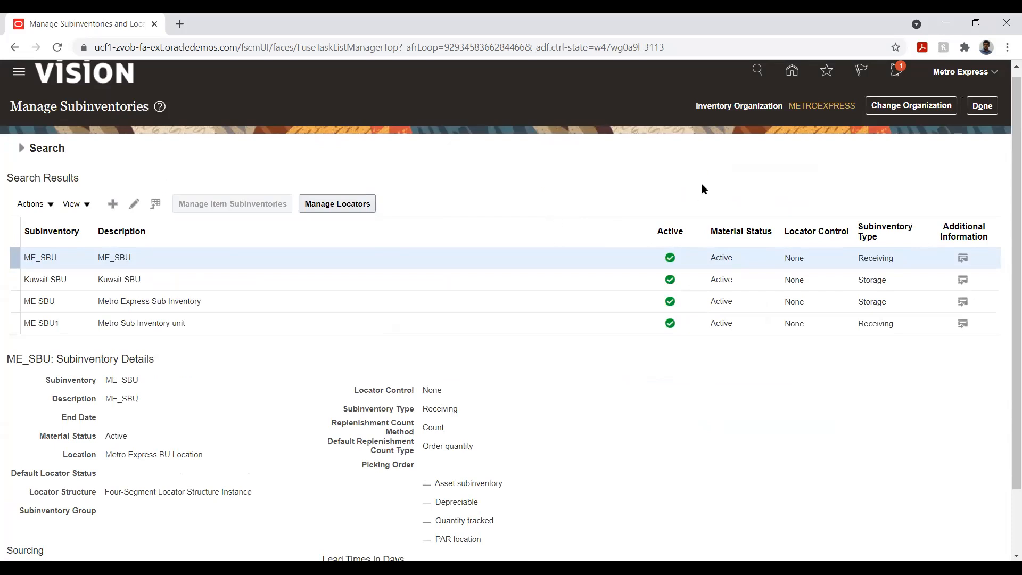
Step: Return to the implementation project, search its tasks for %item%class% and open Manage Default Item Class under Manufacturing and Supply Chain Materials Management
left_click(982, 108)
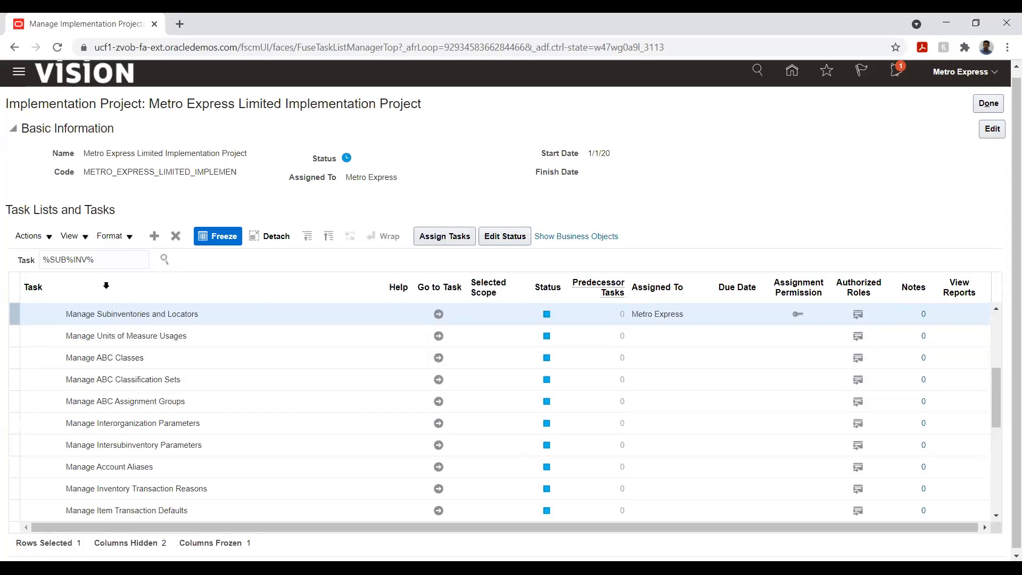
triple_click(108, 260)
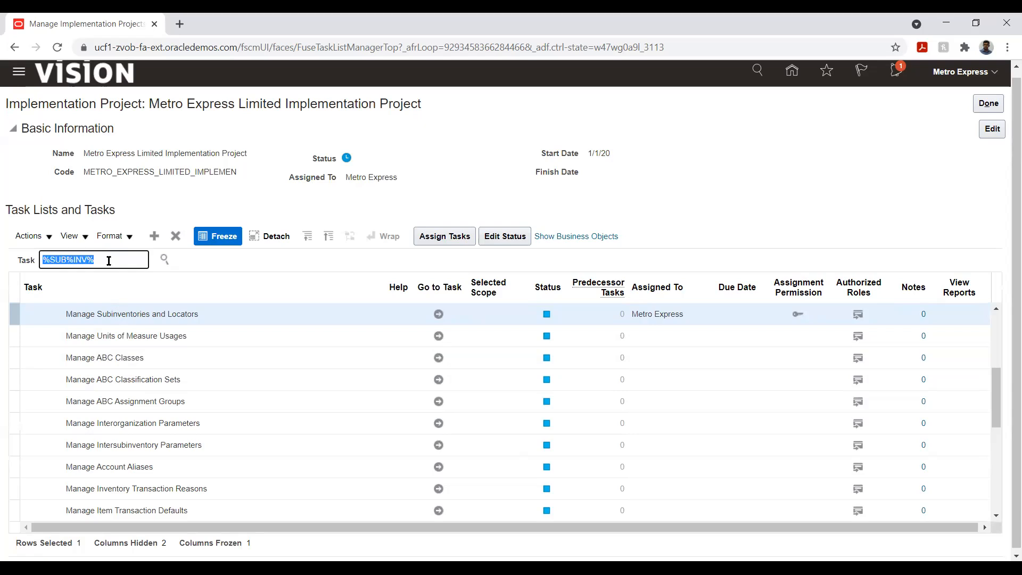
type("%item%class%")
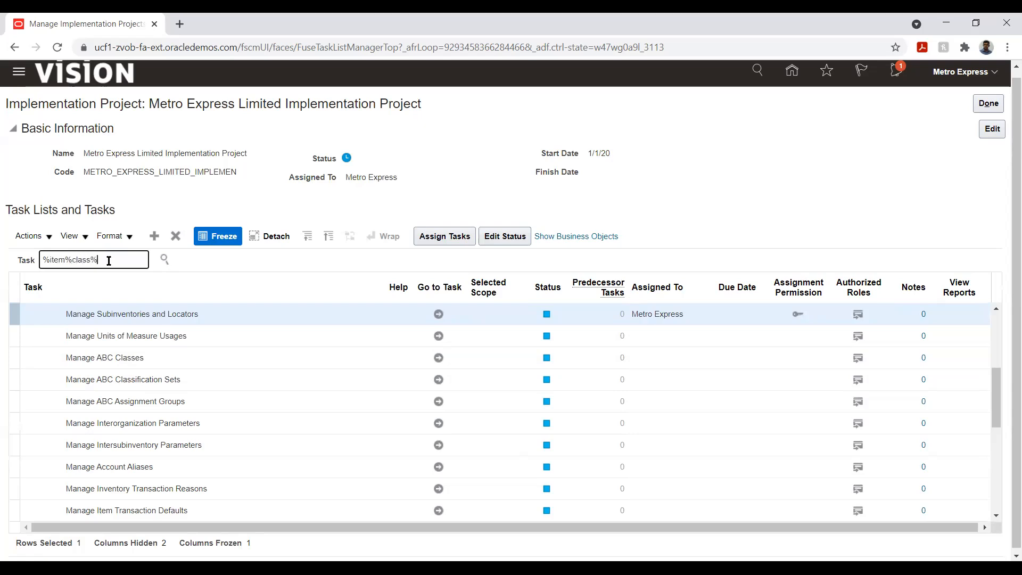
left_click(164, 259)
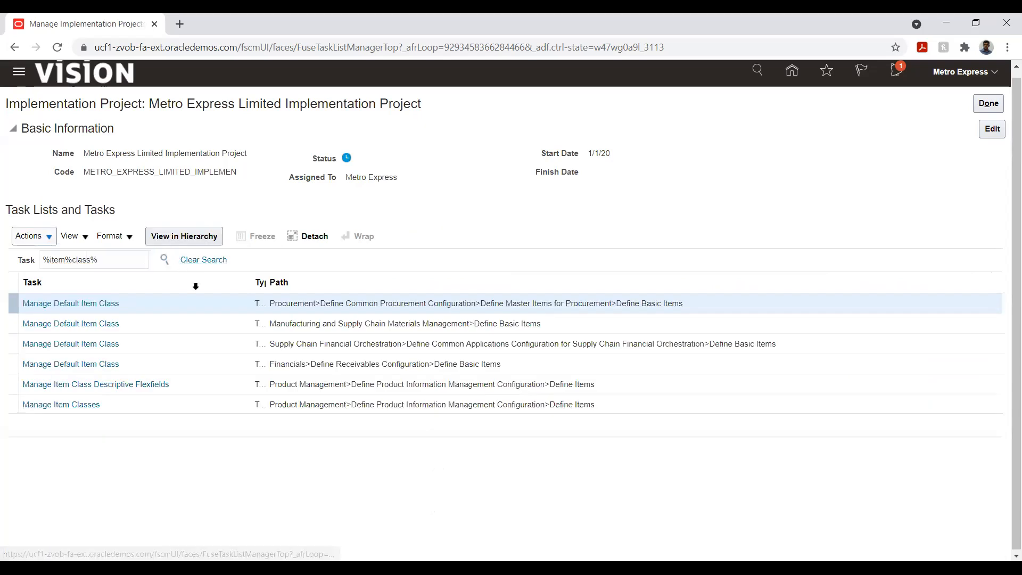
left_click(155, 388)
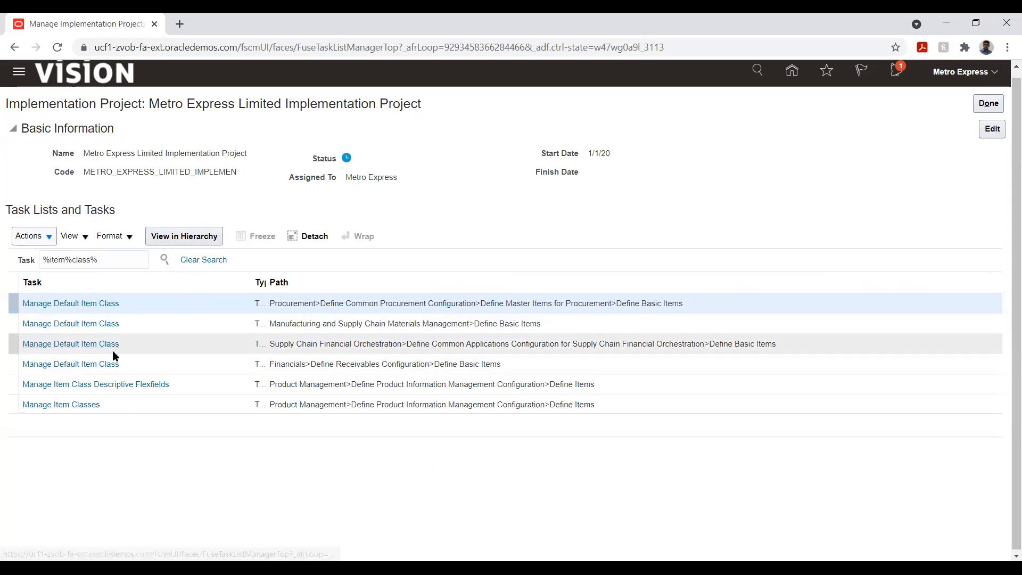
left_click(92, 326)
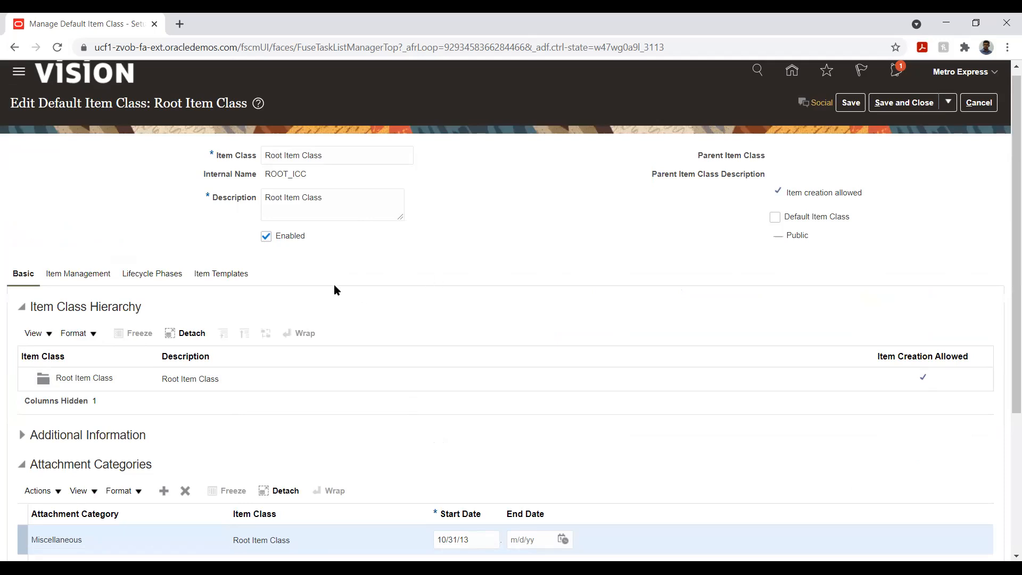
Step: Review the Root Item Class's basic details, hierarchy and attachment categories, and leave it without saving
scroll(273, 344, "down", 3)
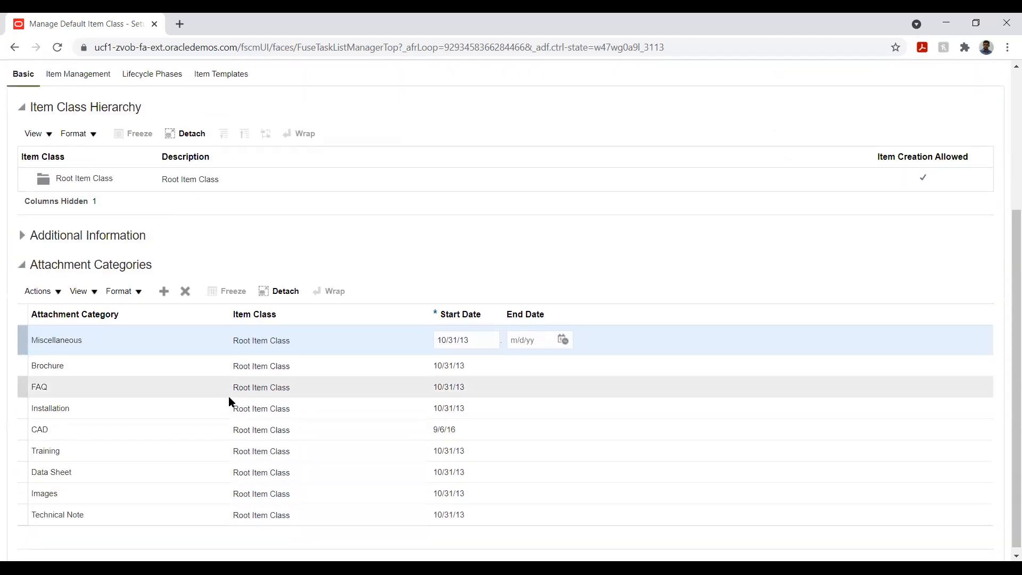
scroll(222, 403, "up", 2)
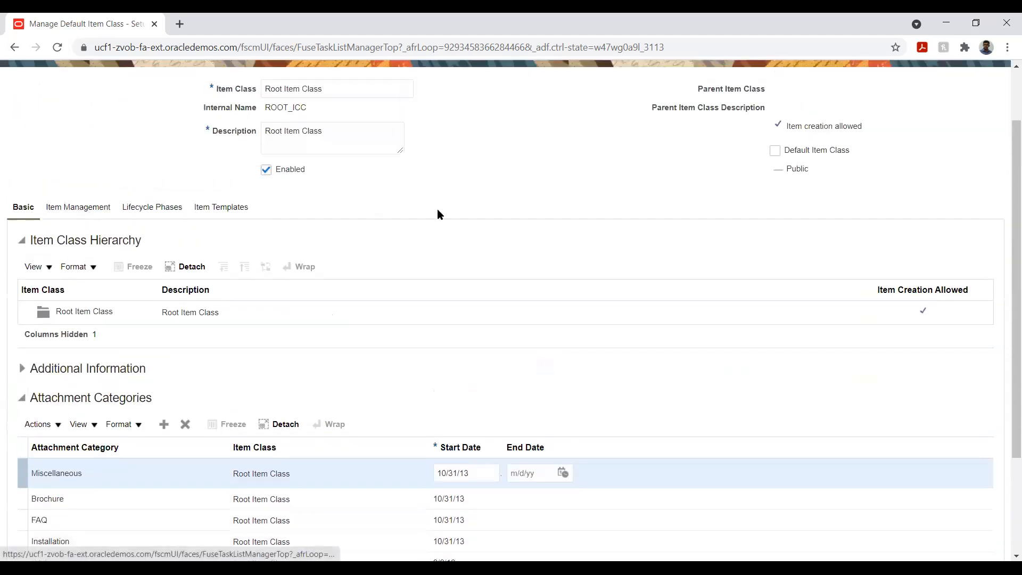
scroll(459, 219, "up", 1)
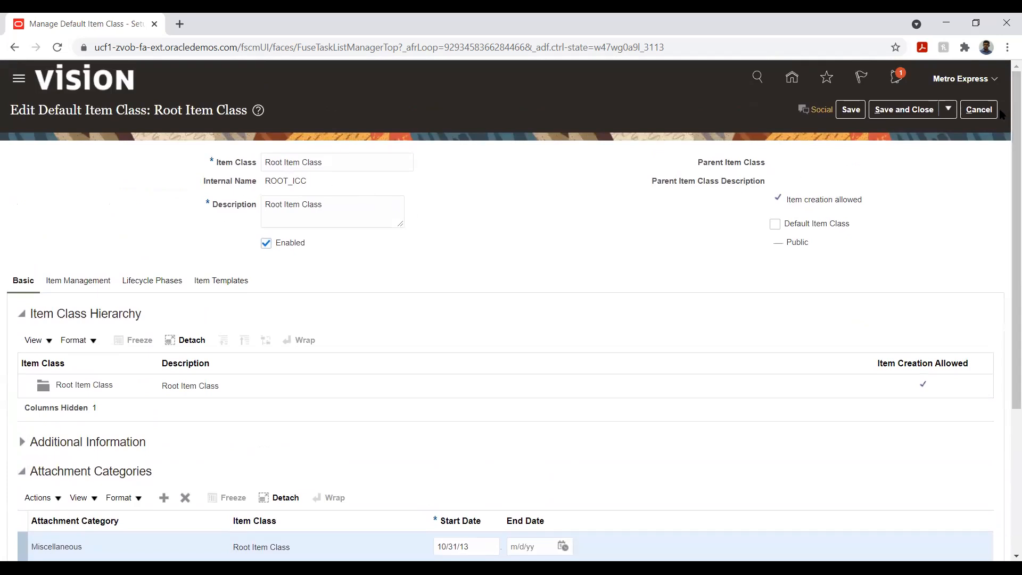
left_click(982, 110)
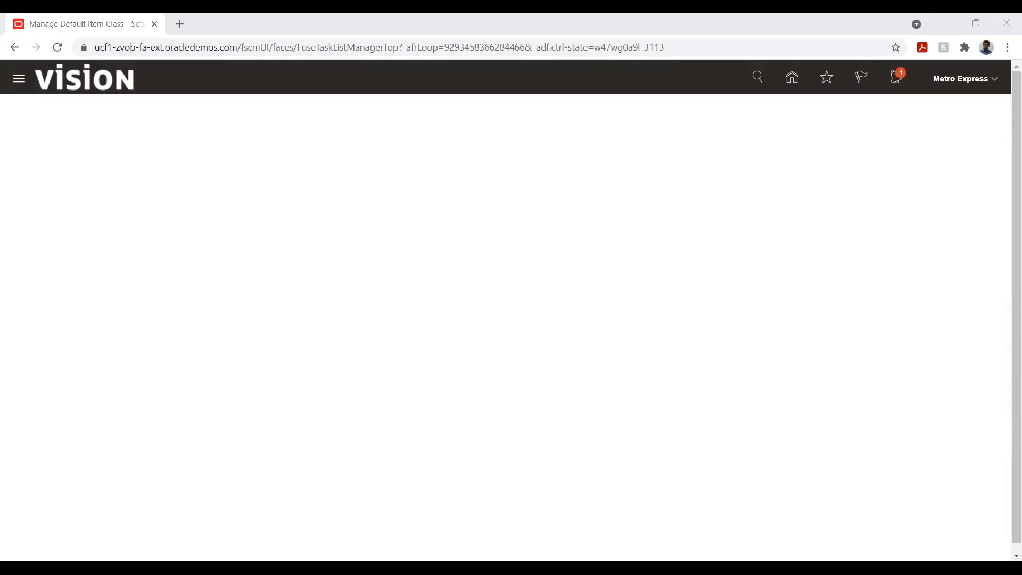
left_click(475, 261)
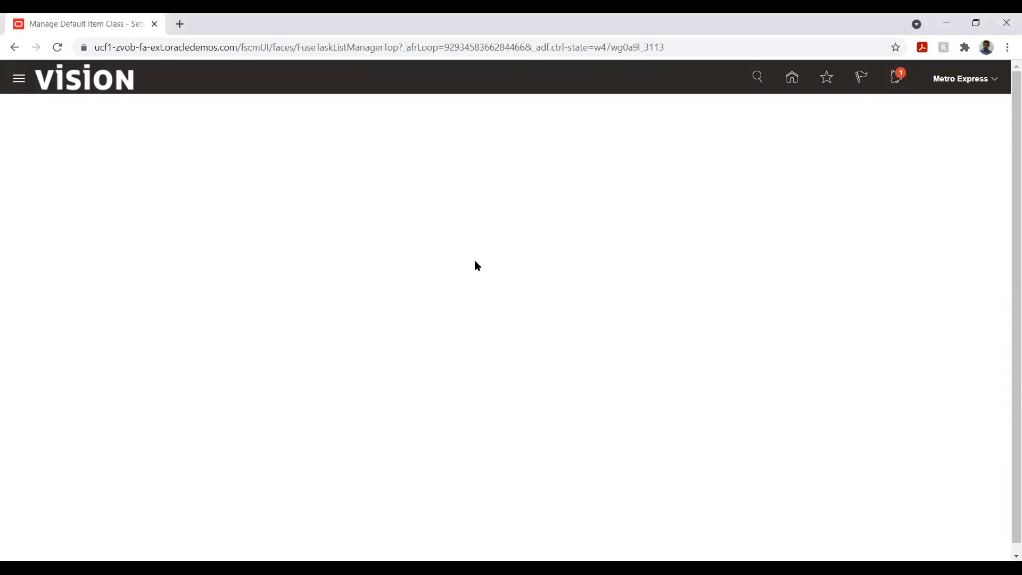
left_click(57, 47)
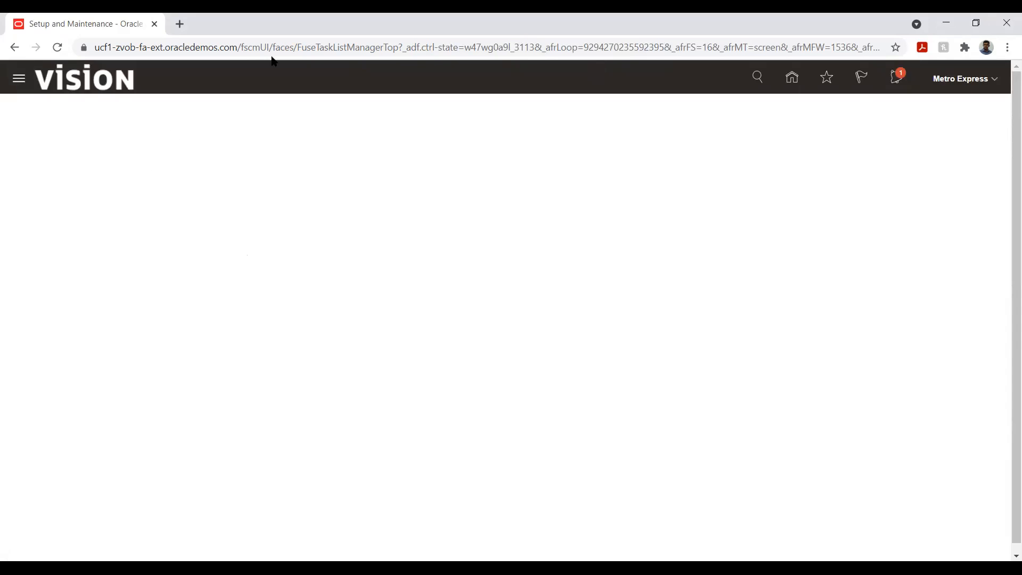
left_click(237, 50)
left_click(236, 48)
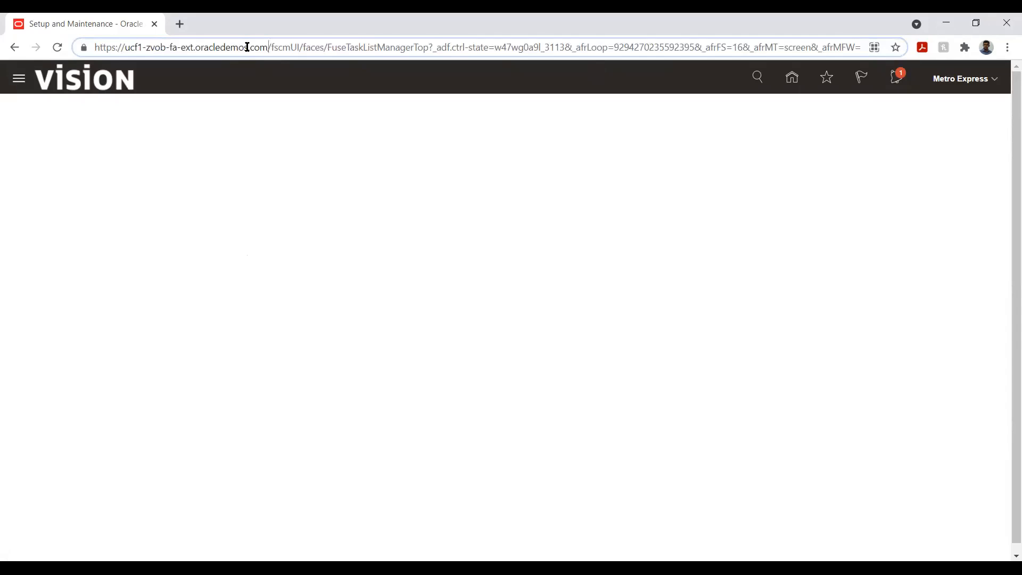
left_click_drag(271, 48, 57, 53)
key("ctrl+c")
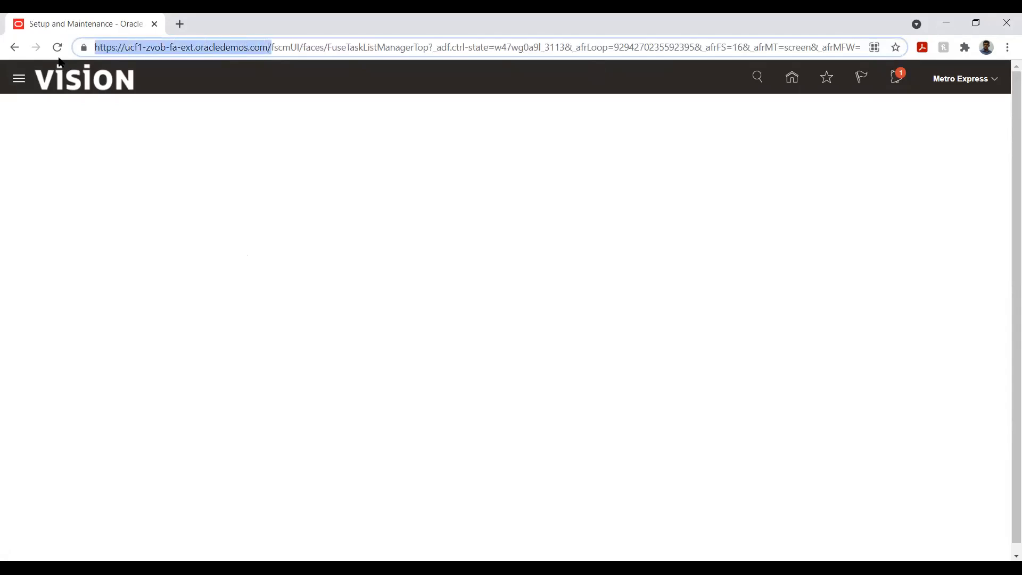
left_click(178, 24)
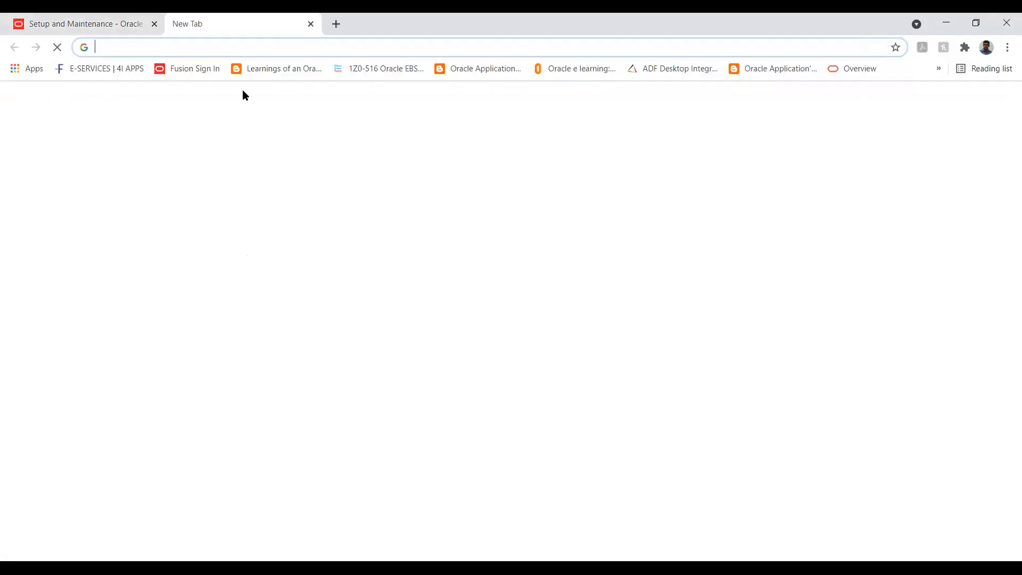
key("ctrl+v")
key("Return")
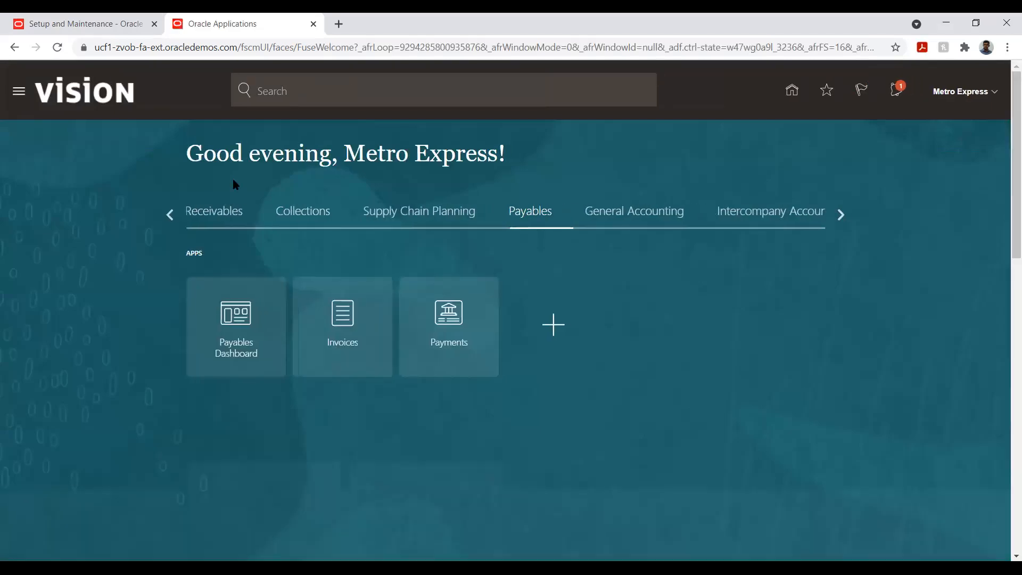
Step: Go to Setup and Maintenance from the home page and close the old blank browser tab
left_click(170, 214)
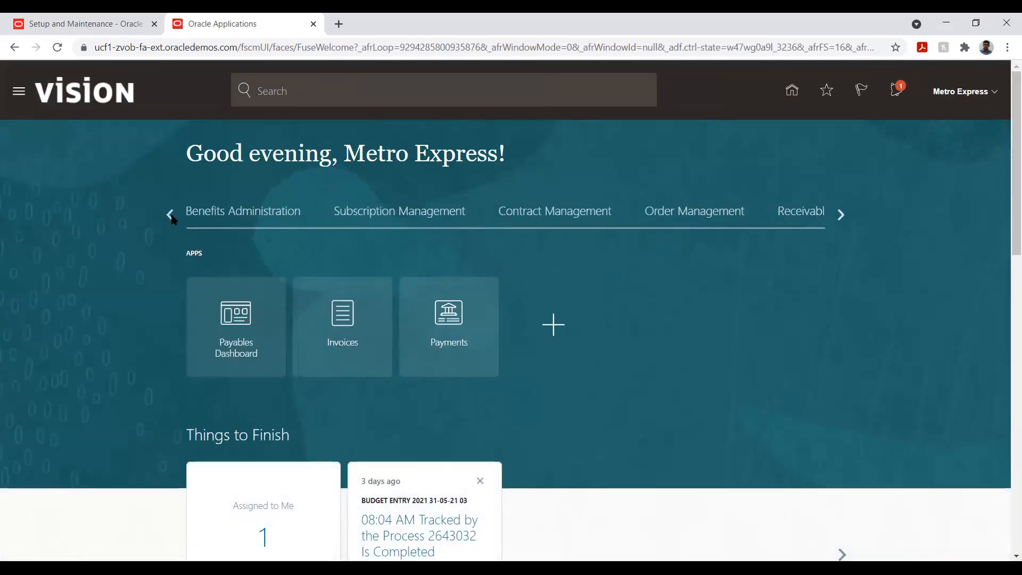
left_click(959, 94)
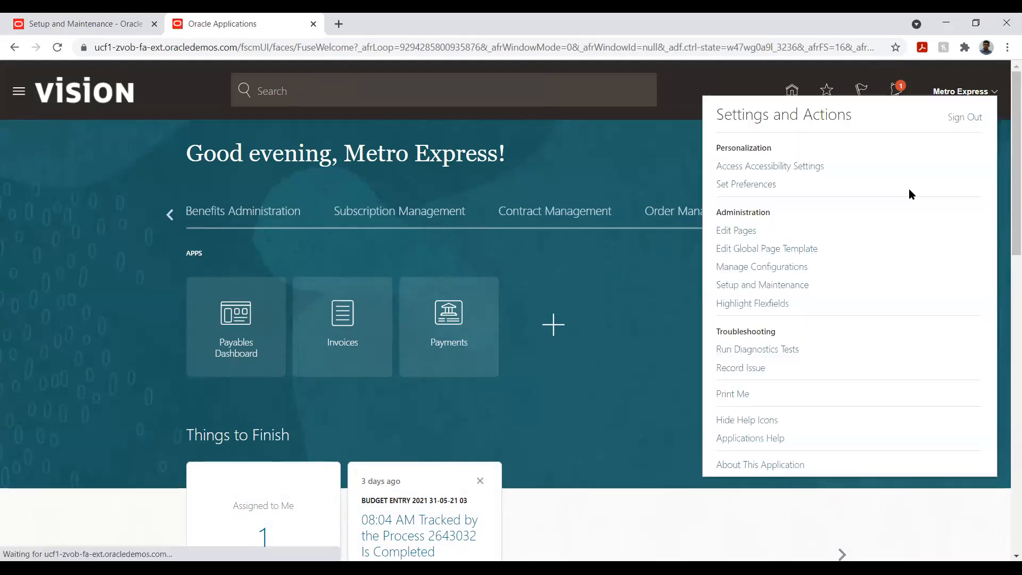
left_click(748, 285)
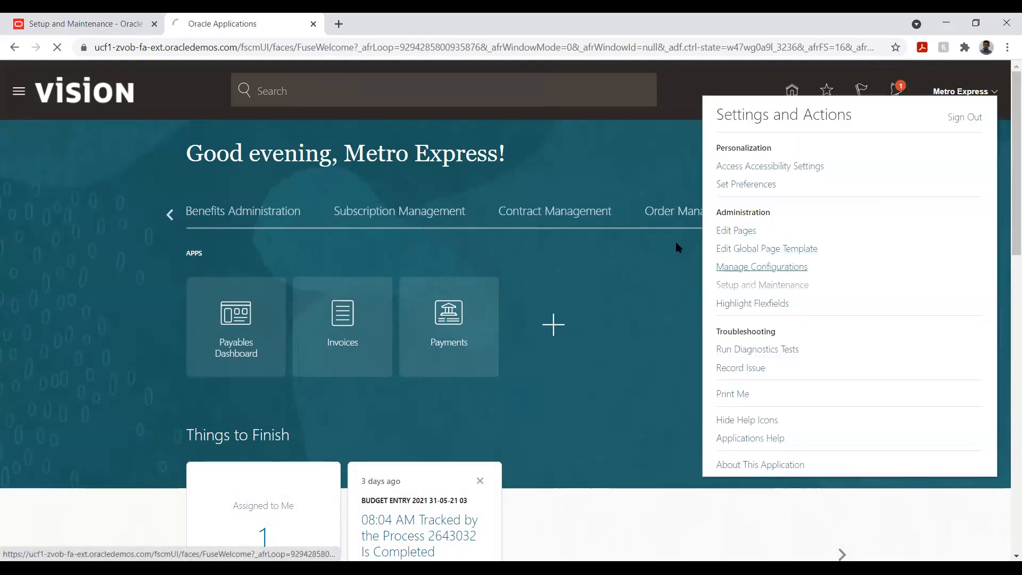
left_click(155, 24)
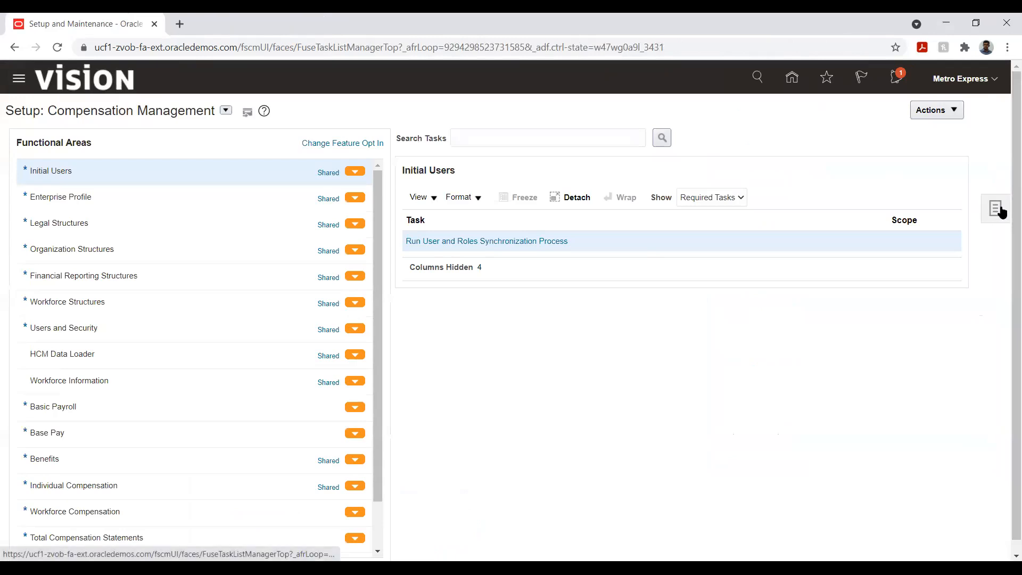
Step: Switch the setup offering from Compensation Management to Product Management
left_click(225, 110)
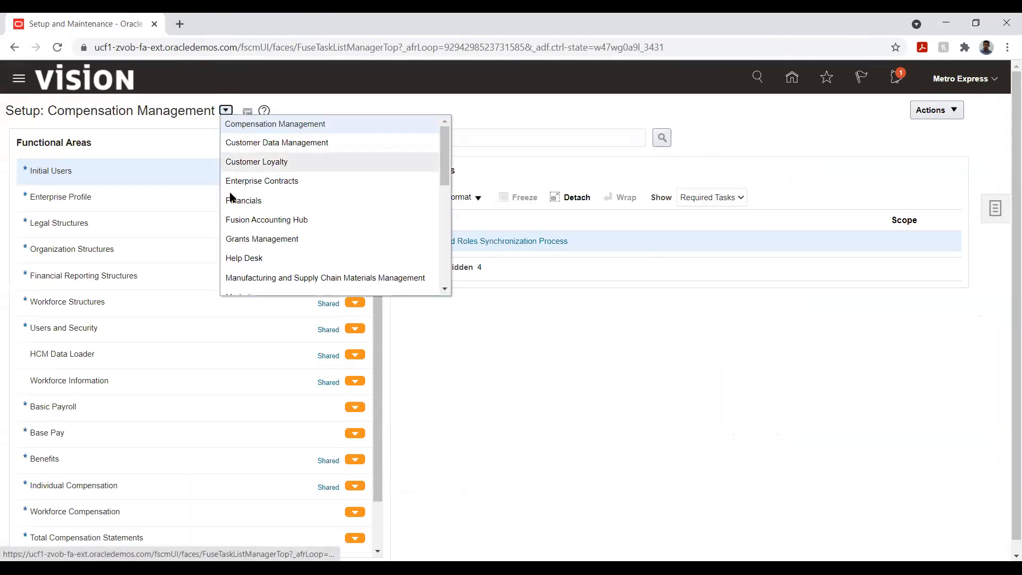
scroll(292, 214, "down", 3)
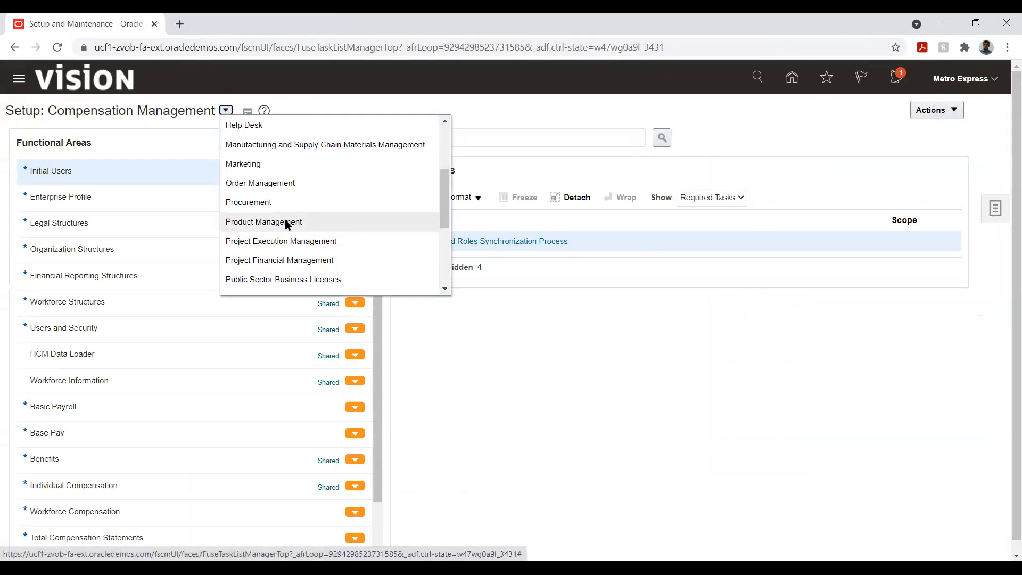
left_click(283, 221)
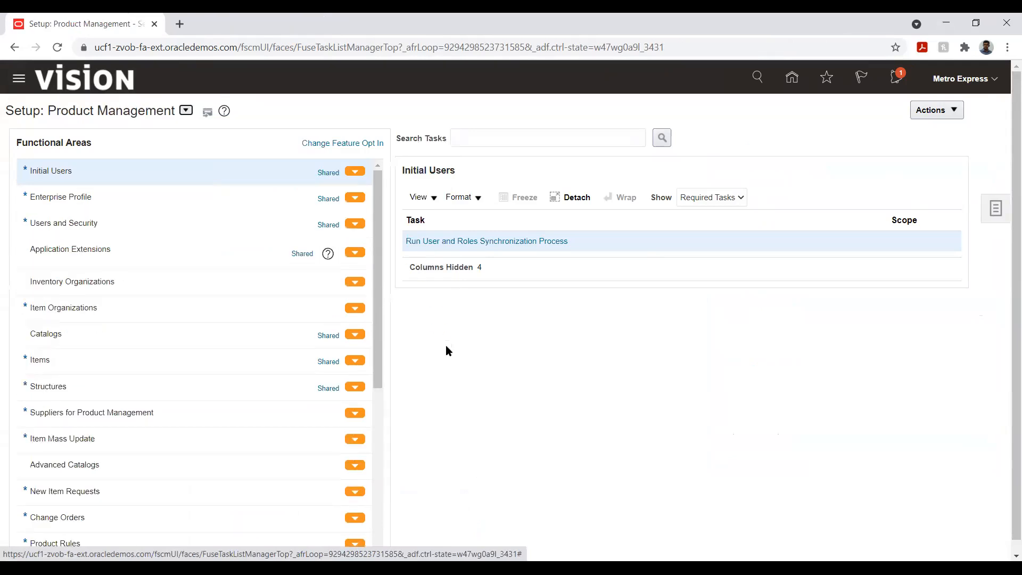
Step: Search the Product Management tasks for Item class and open Manage Item Classes in the Items functional area
left_click(482, 141)
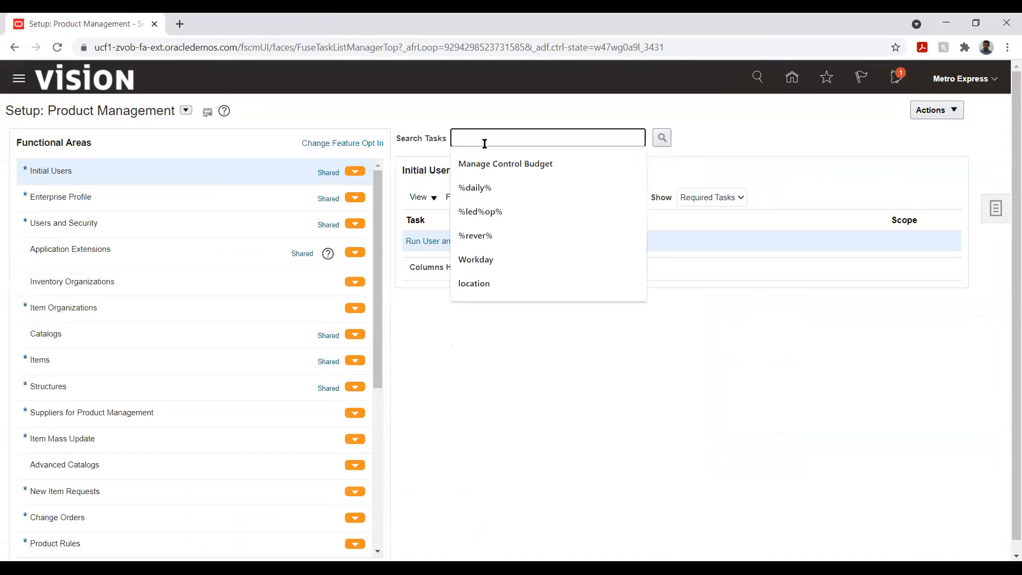
type("Item class")
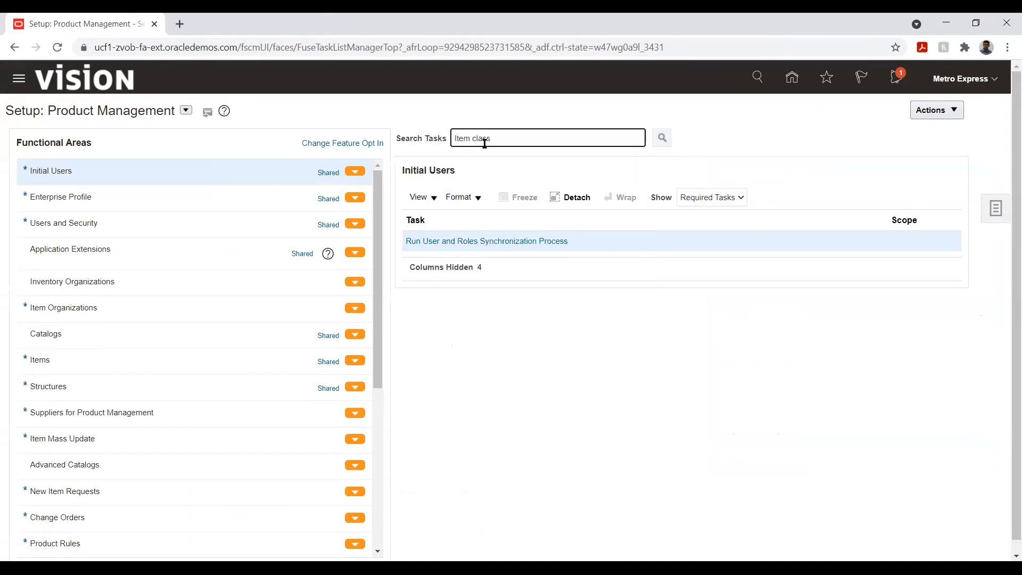
key("Return")
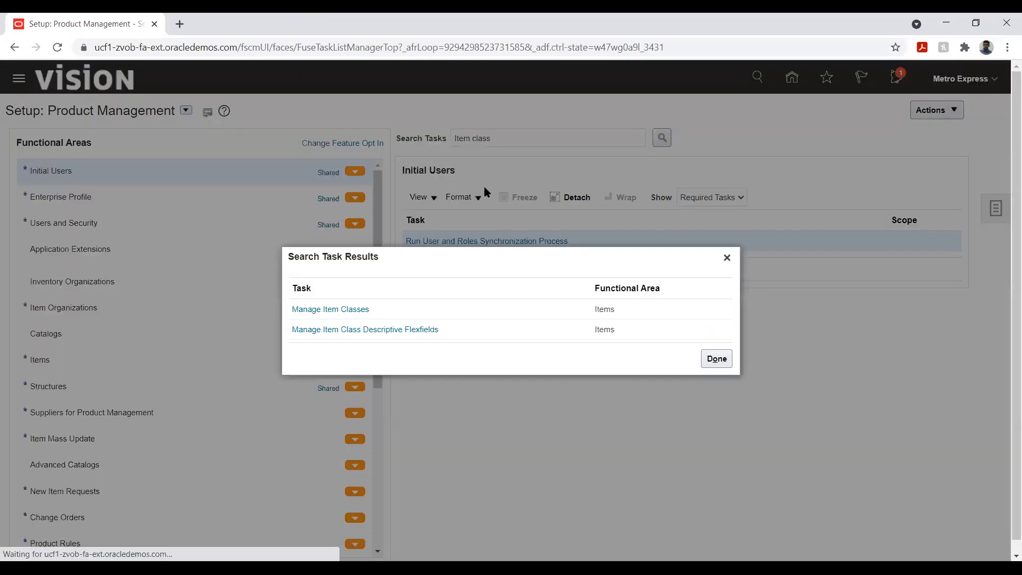
left_click(329, 310)
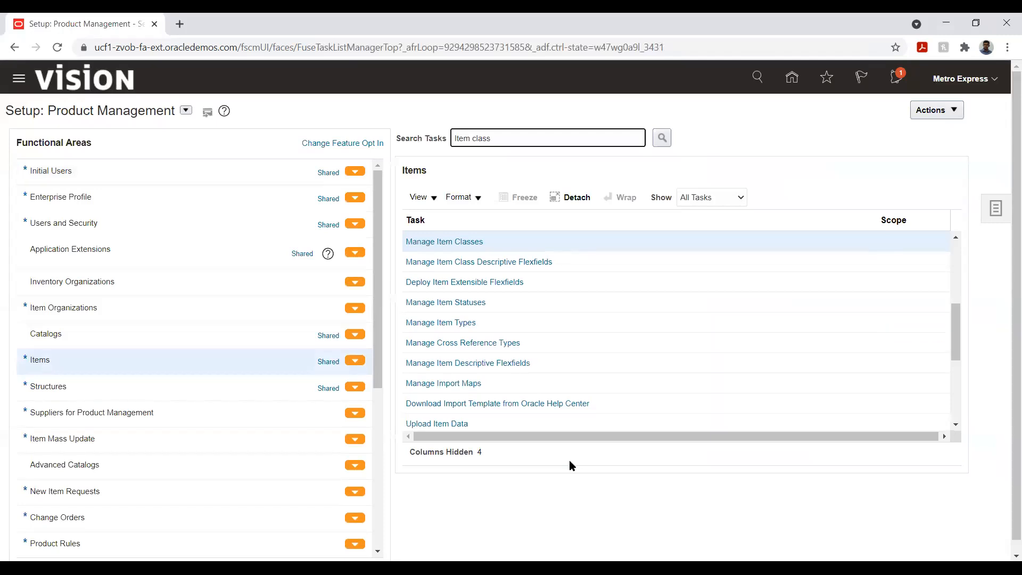
left_click(468, 241)
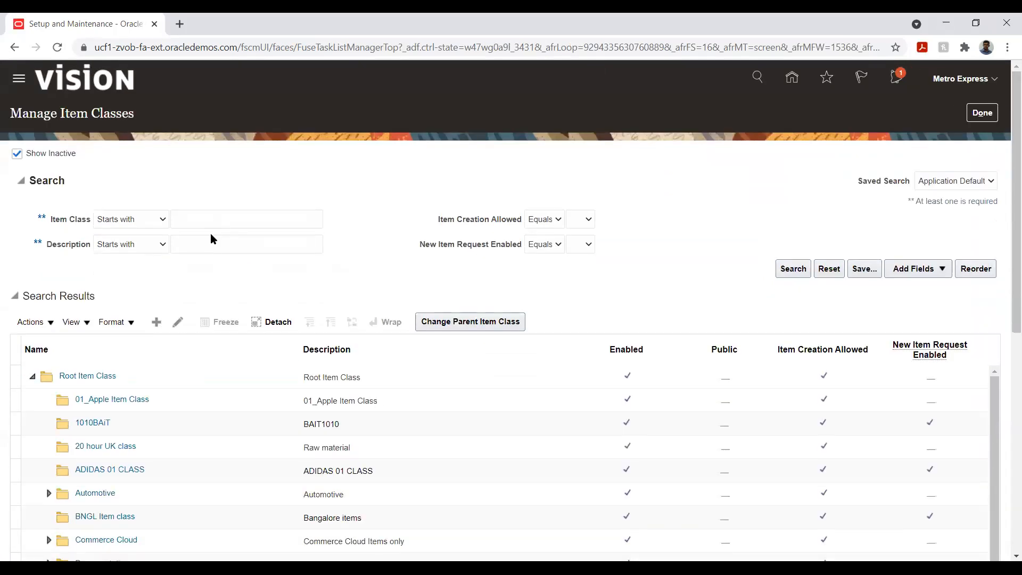
Step: Create item class Kuwait IC under Root Item Class, with internal name Kuwait_IC and description Kuwait IC, and save it to add details
left_click(151, 324)
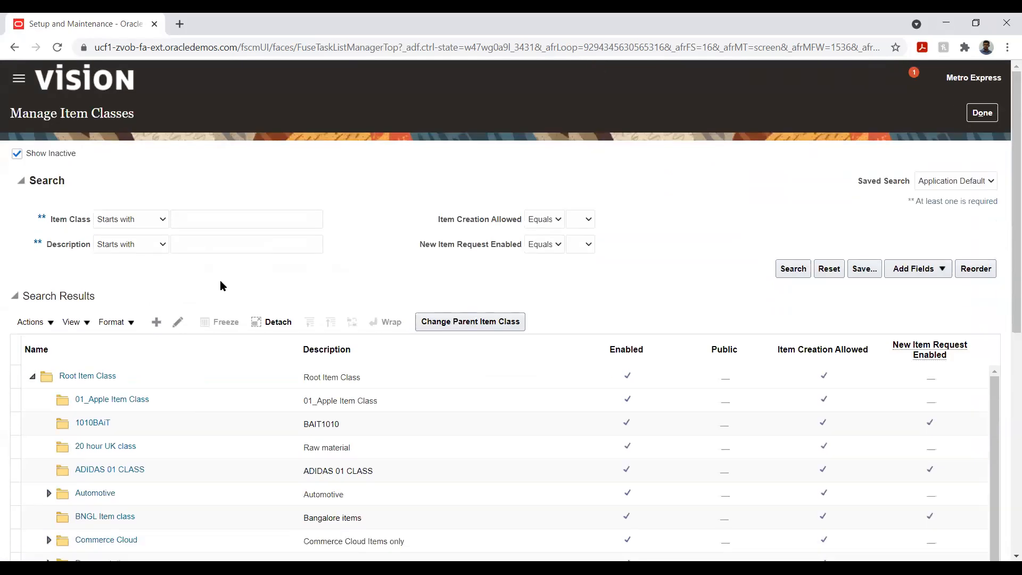
left_click(139, 372)
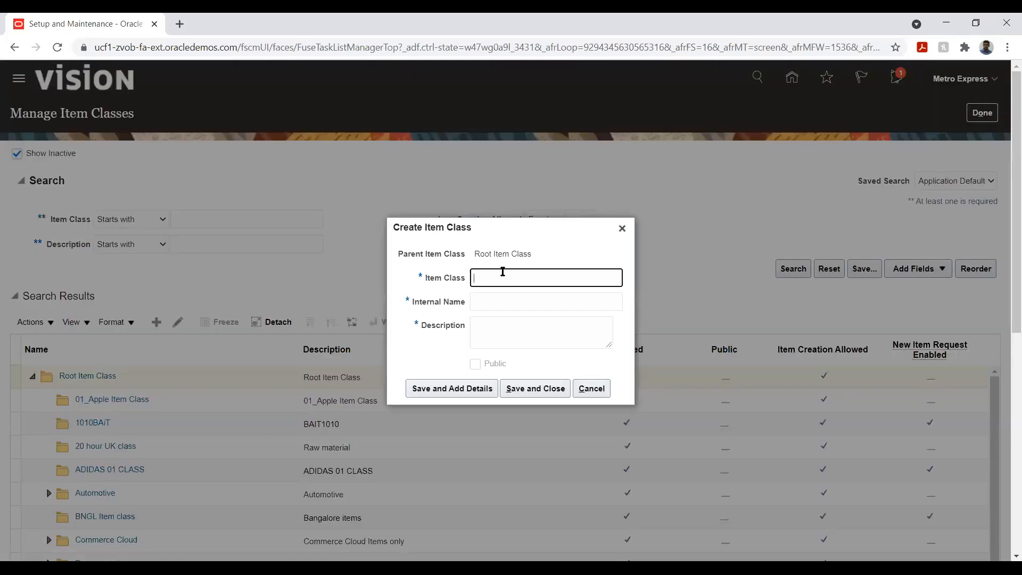
type("Kuwait IC")
triple_click(502, 271)
key("ctrl+c")
key("Tab")
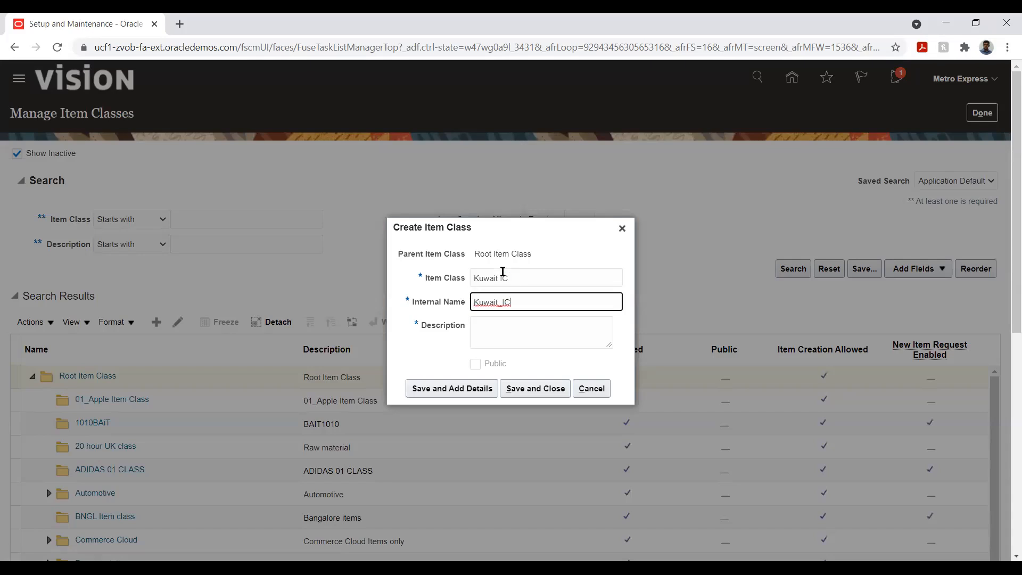
key("Tab")
key("ctrl+v")
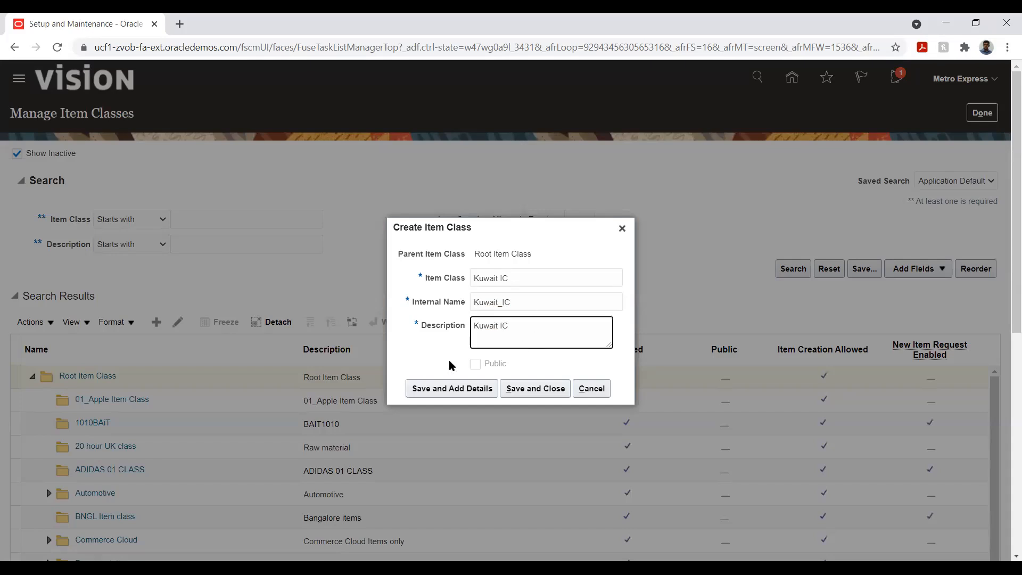
left_click(425, 370)
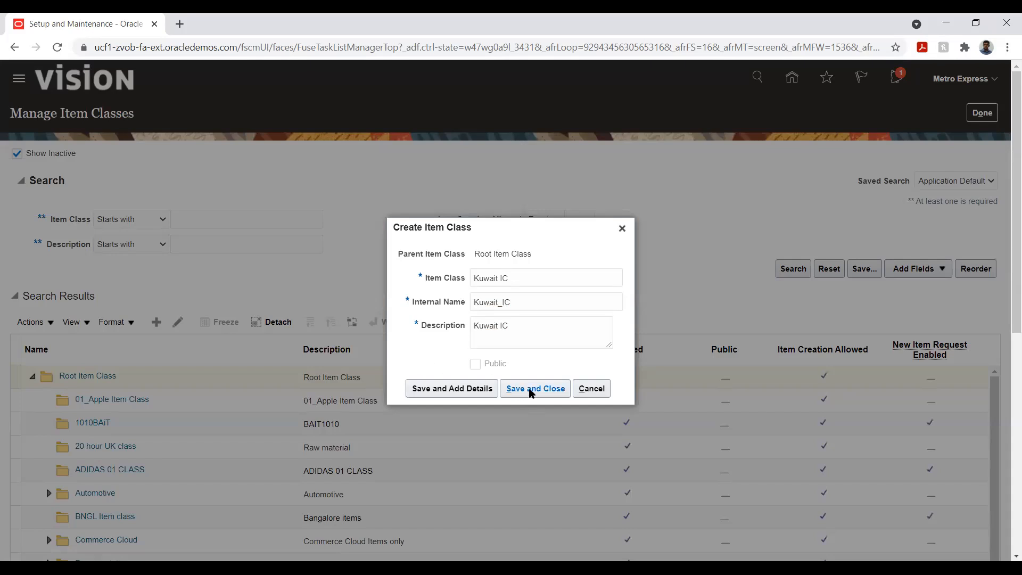
left_click(464, 390)
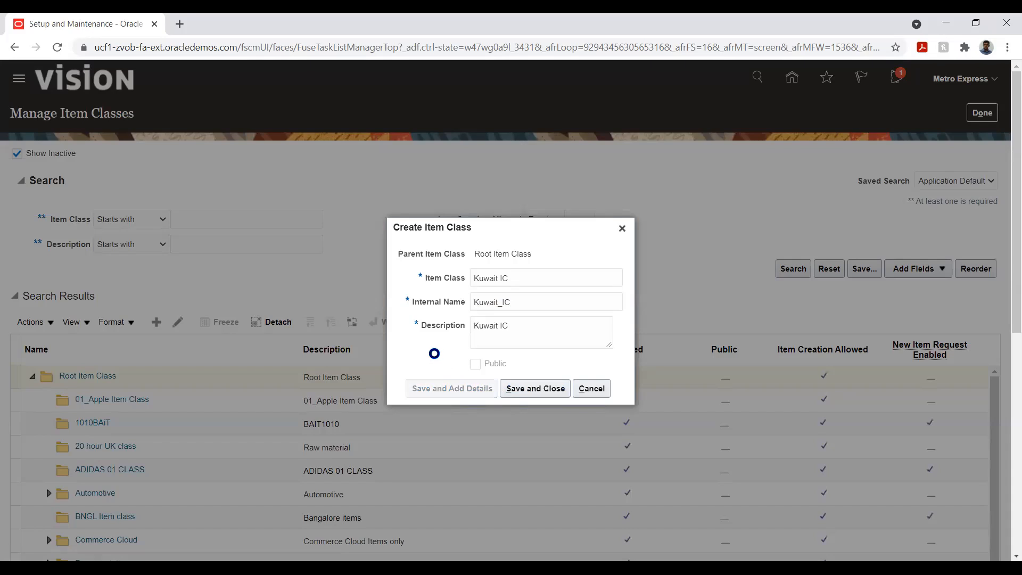
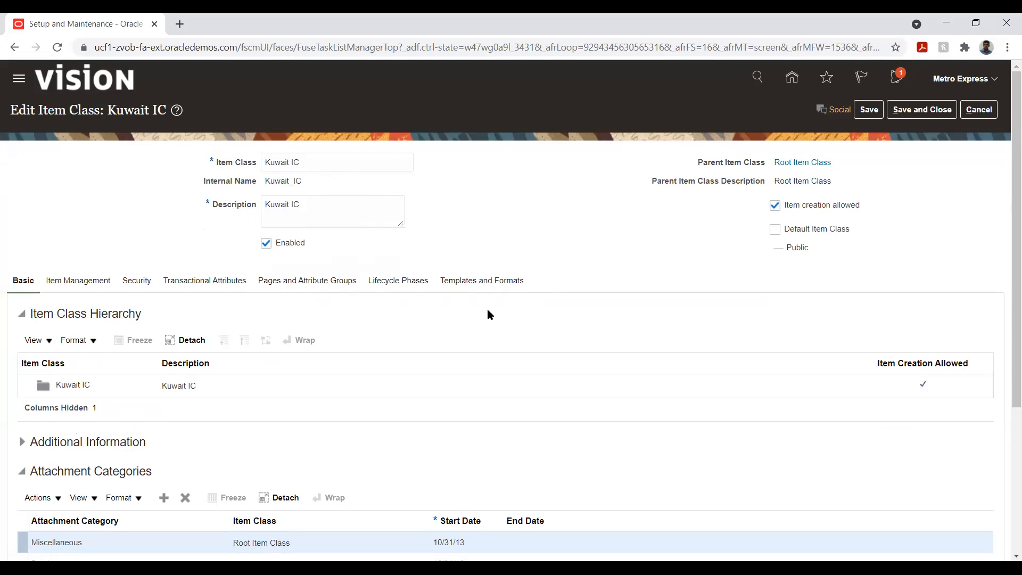
Step: Review Kuwait IC's basic details, item management settings and the item templates inherited from Root Item Class
scroll(106, 337, "down", 2)
scroll(107, 338, "down", 2)
scroll(106, 337, "up", 4)
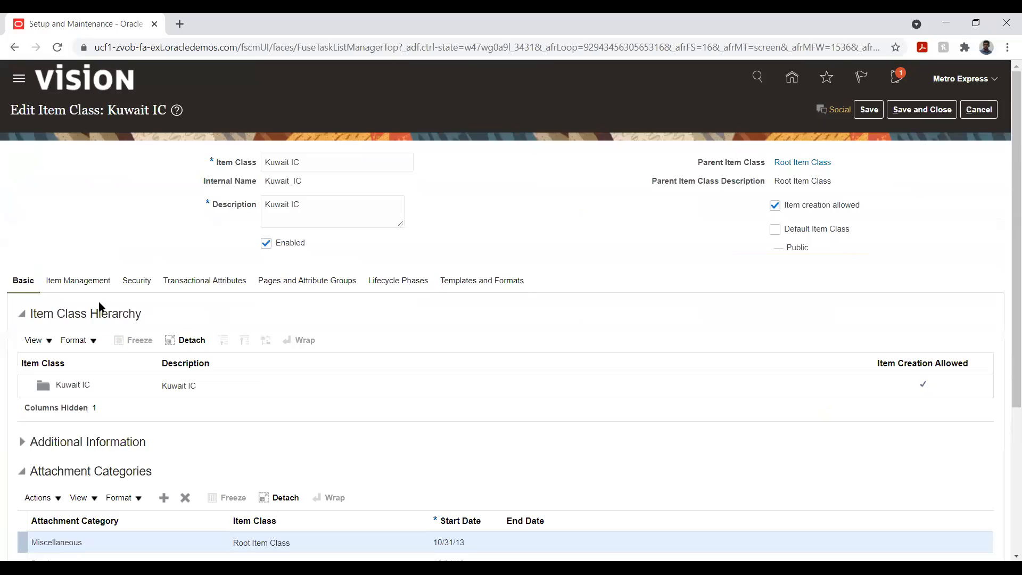
left_click(137, 281)
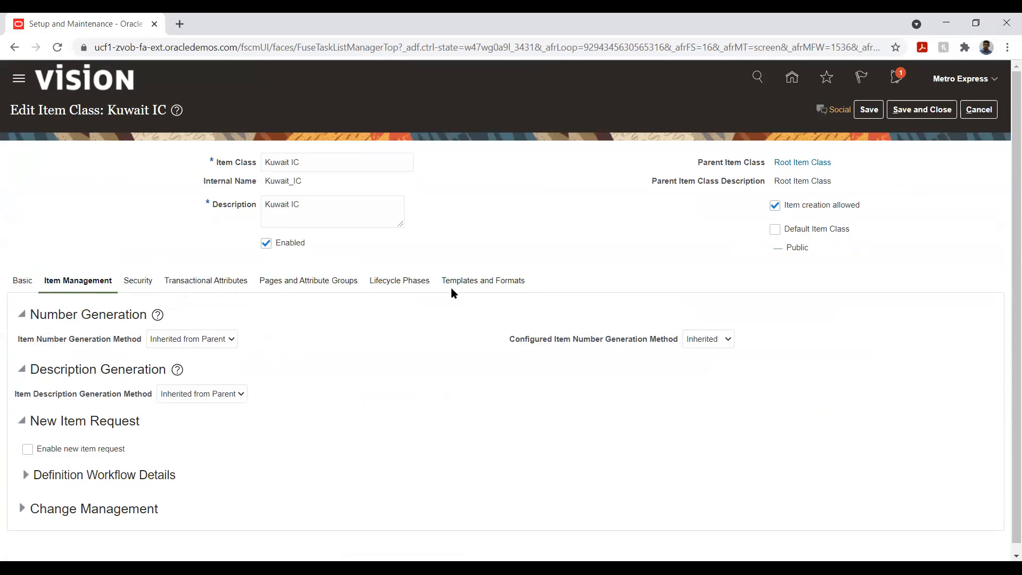
left_click(472, 282)
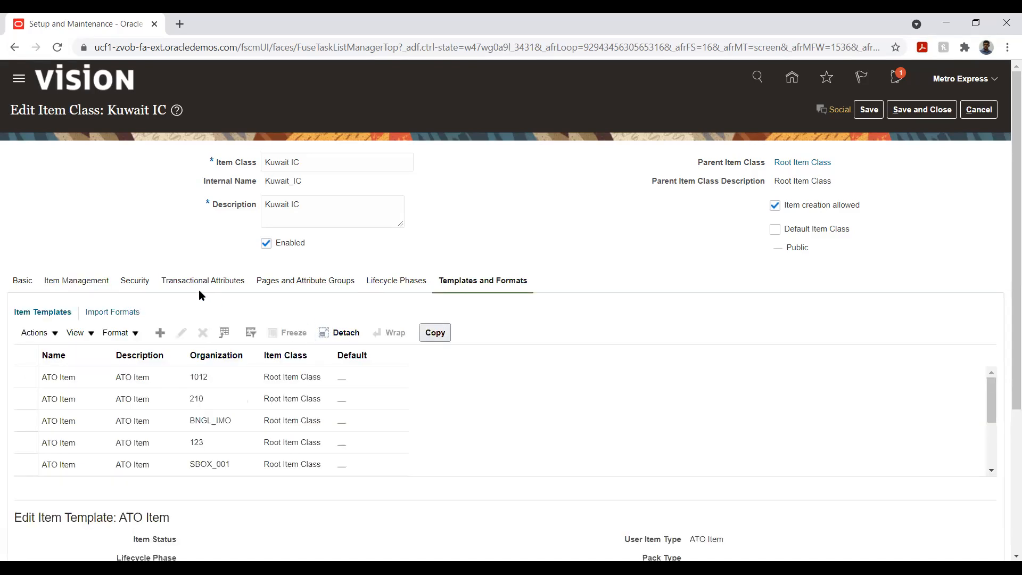
scroll(199, 293, "down", 3)
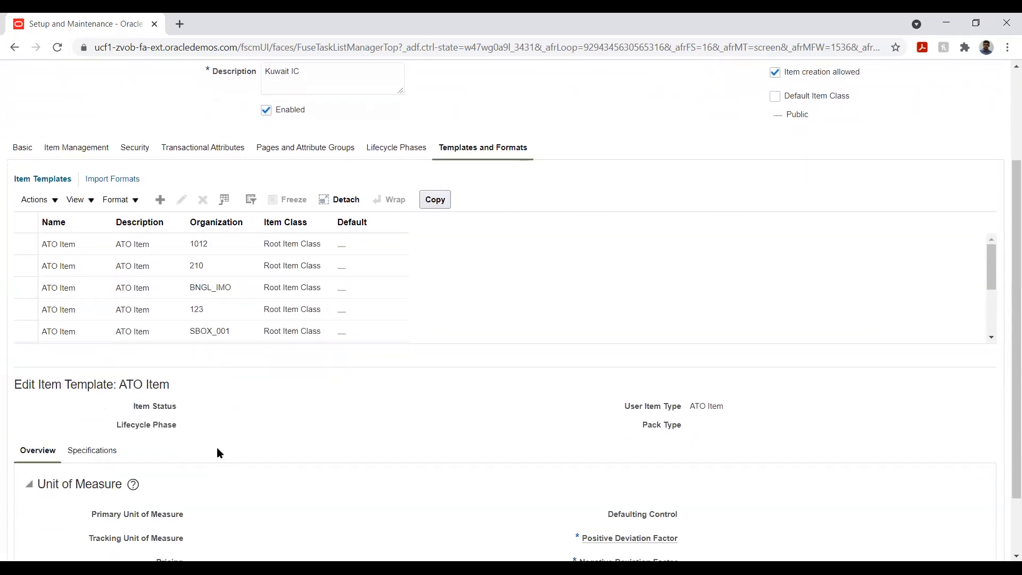
left_click(201, 247)
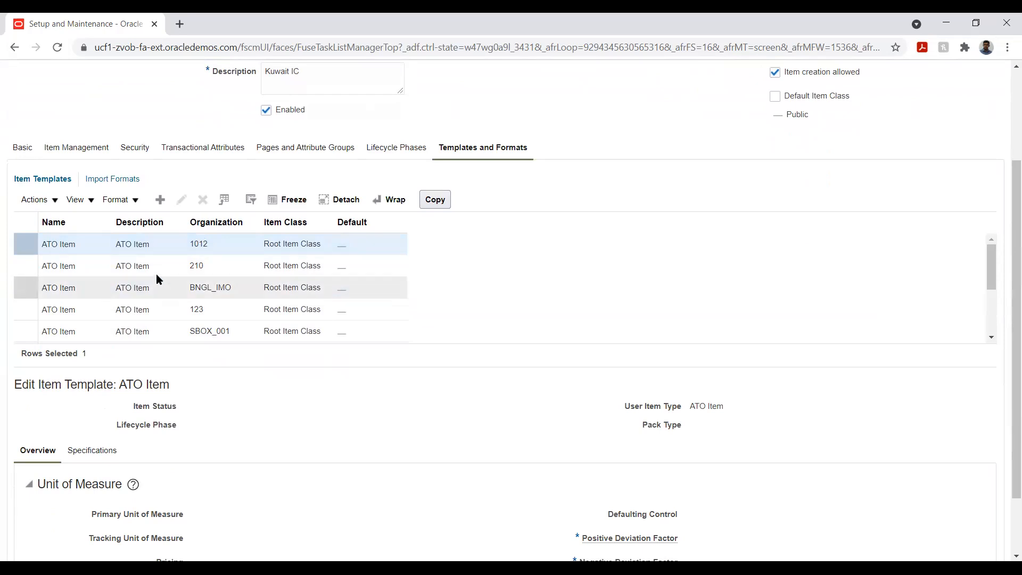
Step: Add an item template named Kuwait for the METROEXPRESS organization to the Kuwait IC item class, without a description
left_click(160, 199)
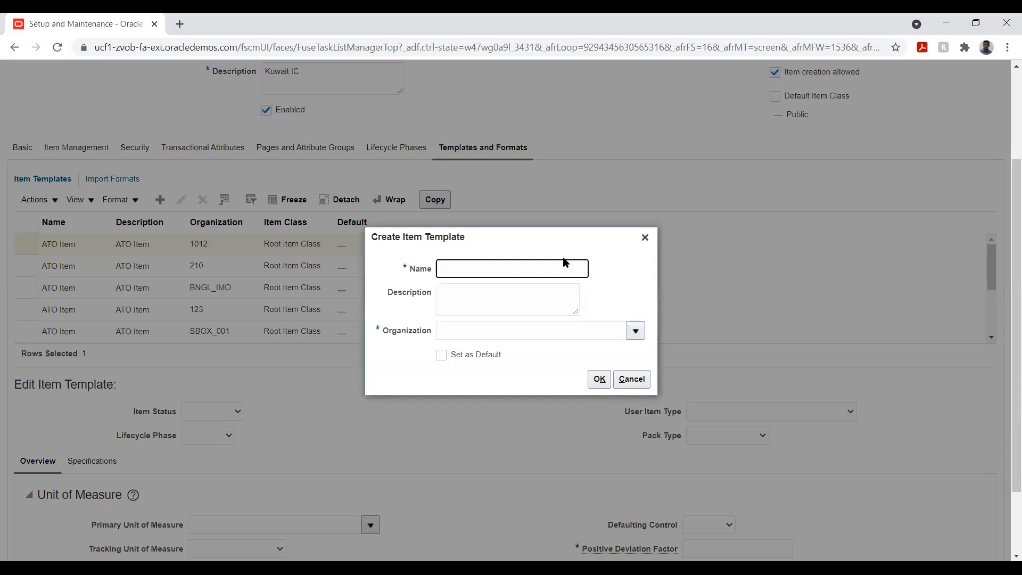
type("Kuwait")
left_click(483, 299)
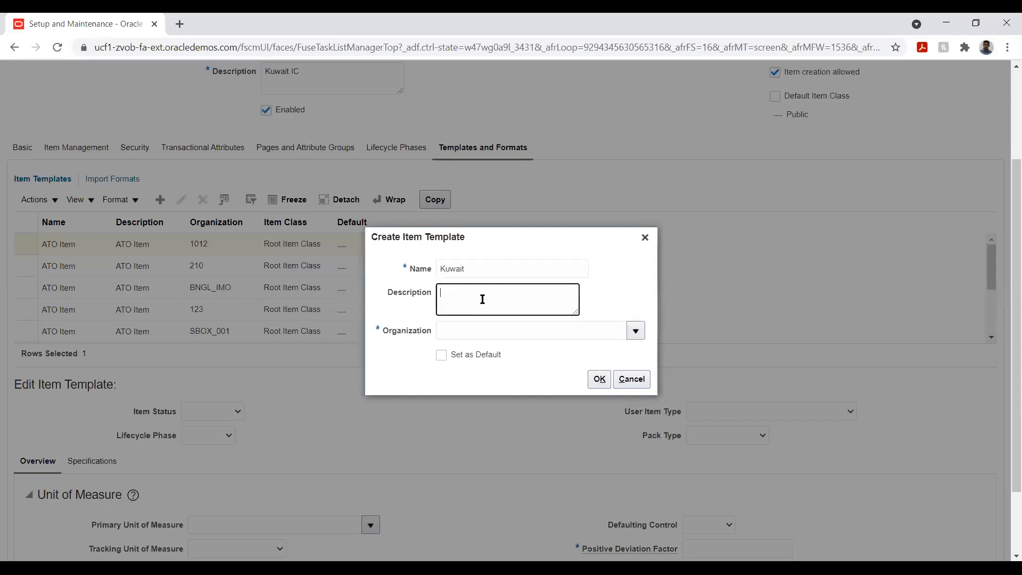
left_click(635, 331)
left_click(517, 330)
type("Metro")
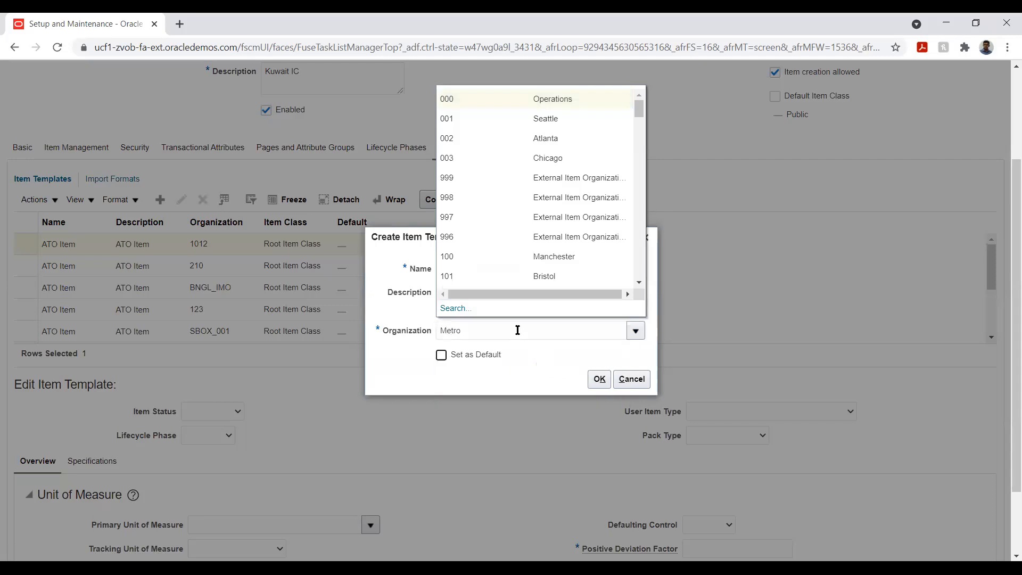
key("Tab")
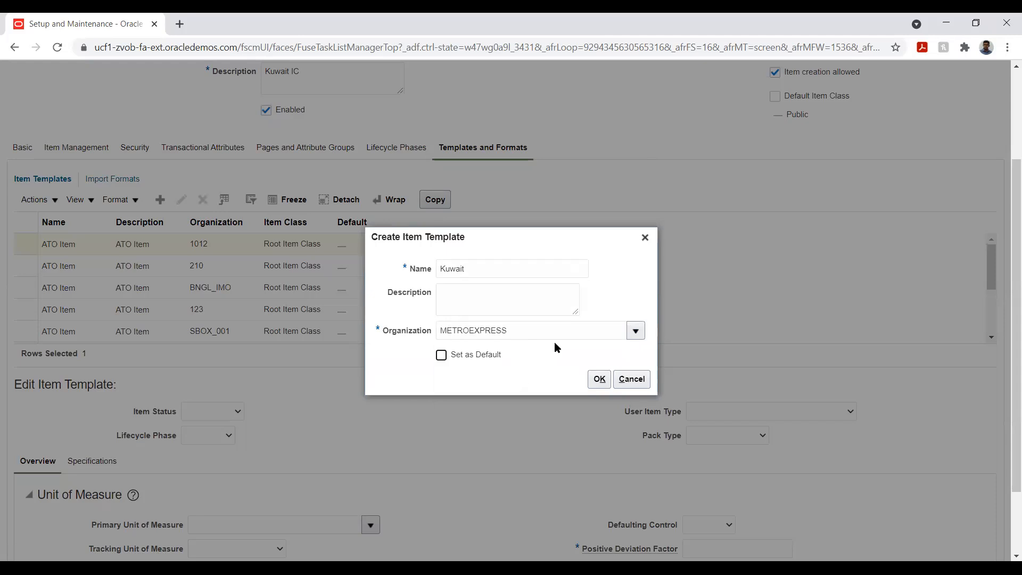
left_click(599, 379)
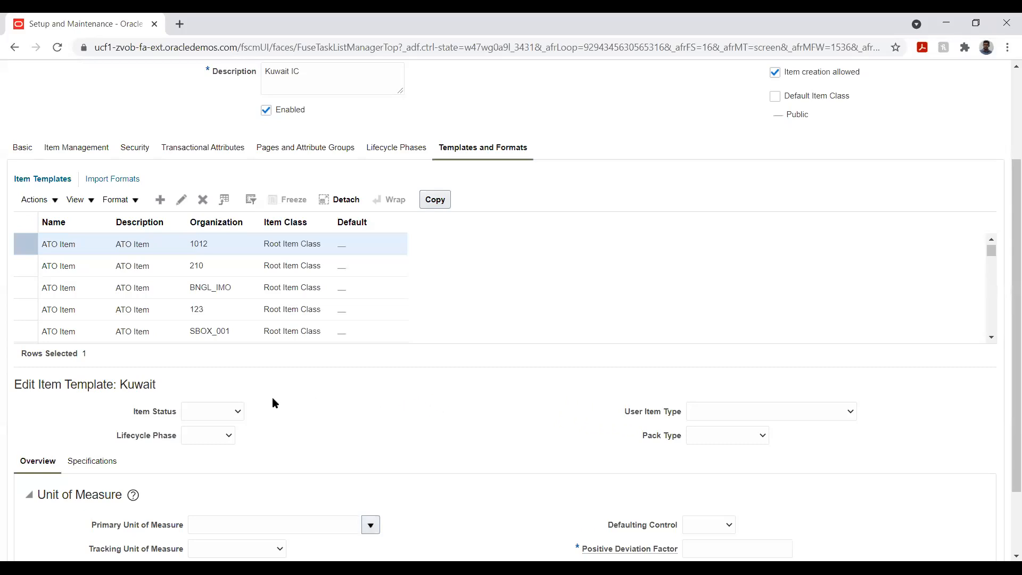
Step: In the Kuwait template's inventory specifications, set Inventory Item, Stocked, Transaction Enabled, Reservable and Check Material Shortage to Yes
scroll(272, 399, "down", 2)
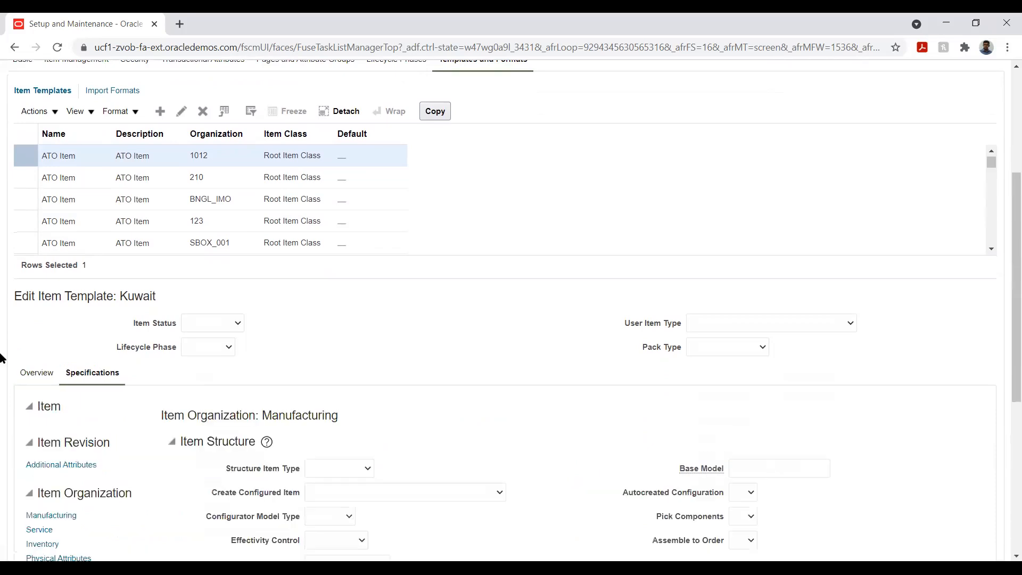
scroll(1, 446, "down", 3)
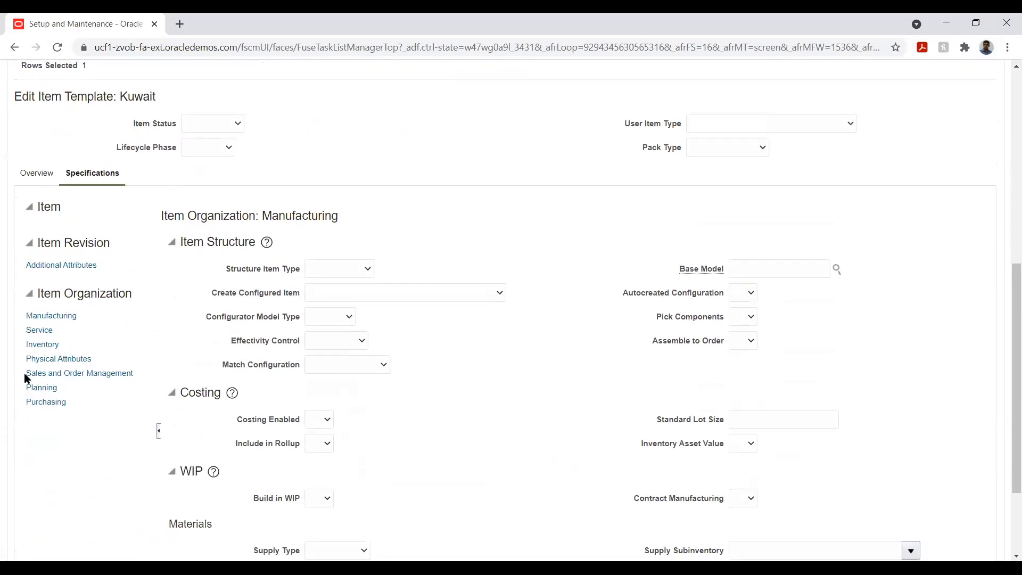
left_click(41, 344)
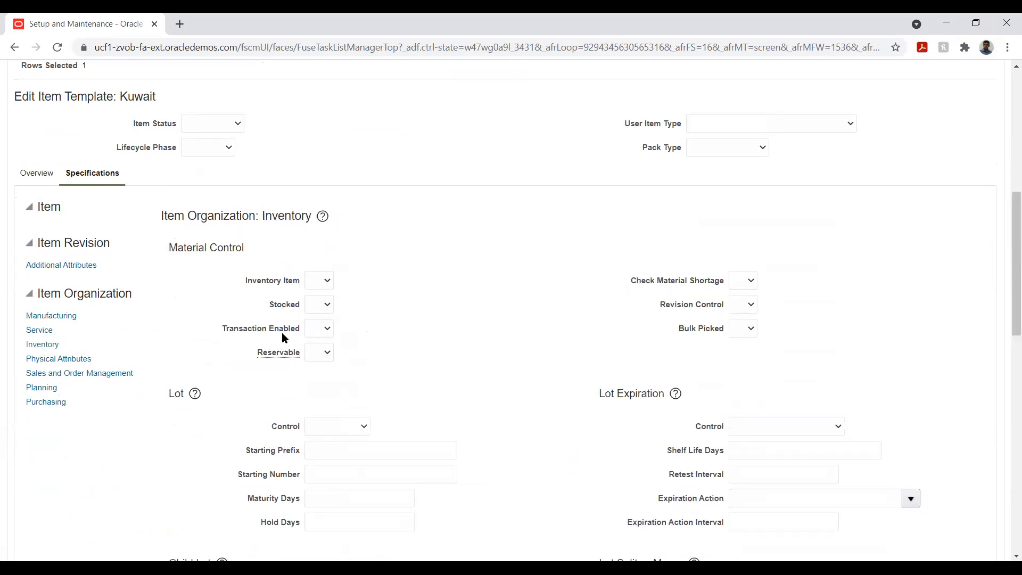
left_click(316, 285)
left_click(319, 302)
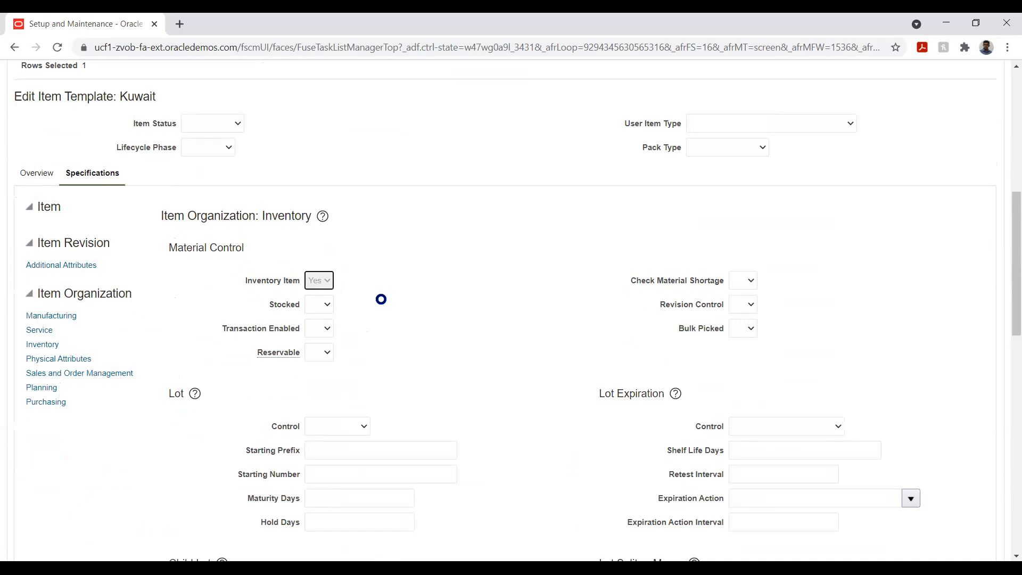
left_click(323, 311)
left_click(315, 338)
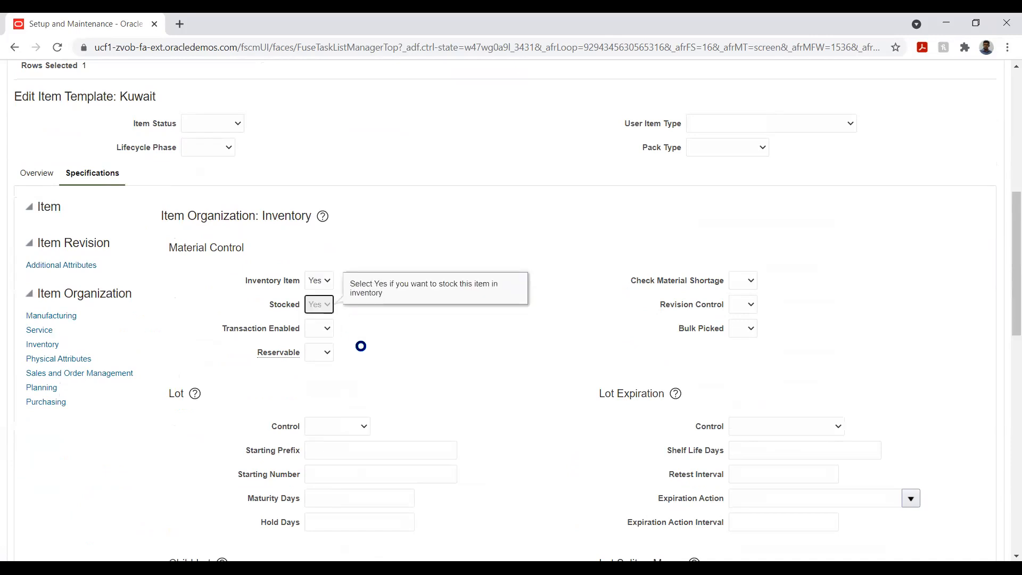
left_click(316, 327)
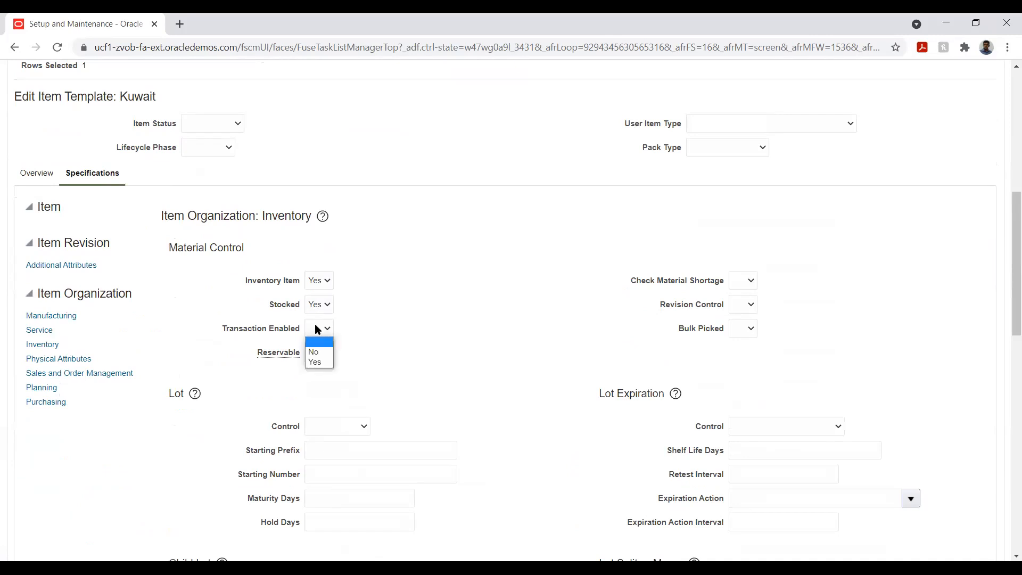
left_click(317, 362)
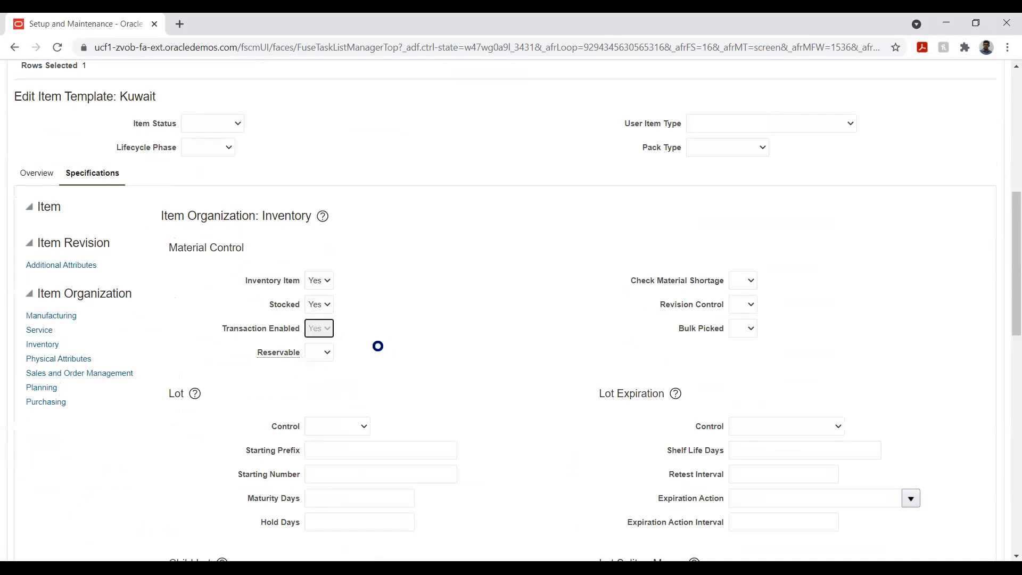
left_click(326, 355)
left_click(318, 385)
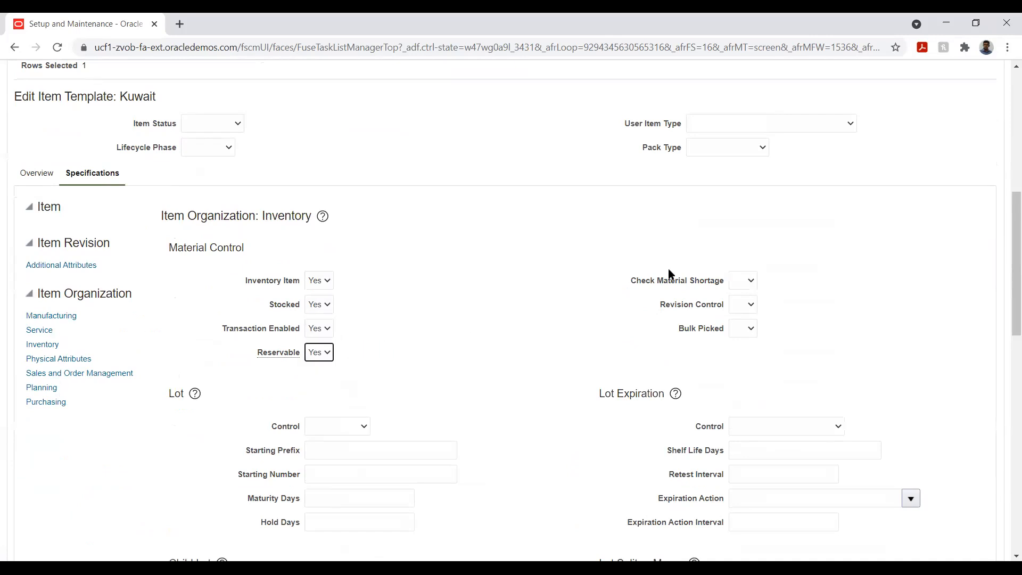
left_click(738, 287)
left_click(741, 321)
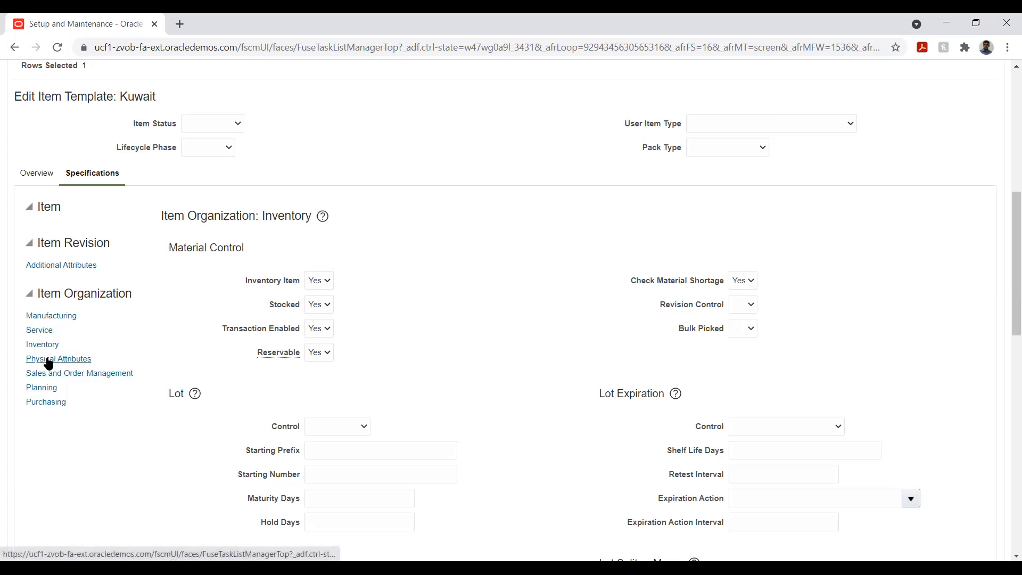
Step: In the template's purchasing specifications, set Purchased, Use Approved Supplier and Negotiation Required to Yes
left_click(46, 401)
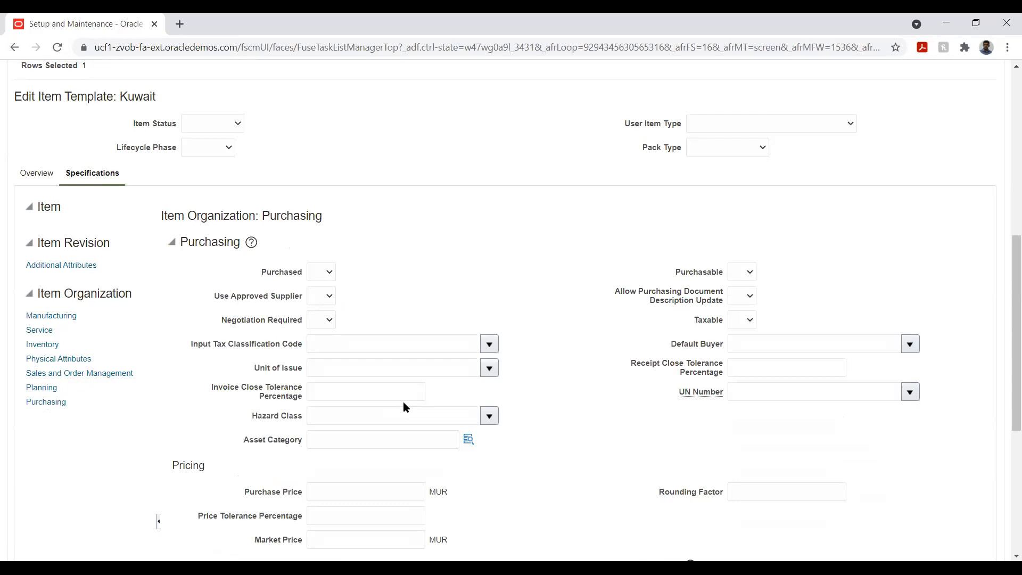
left_click(327, 271)
left_click(320, 307)
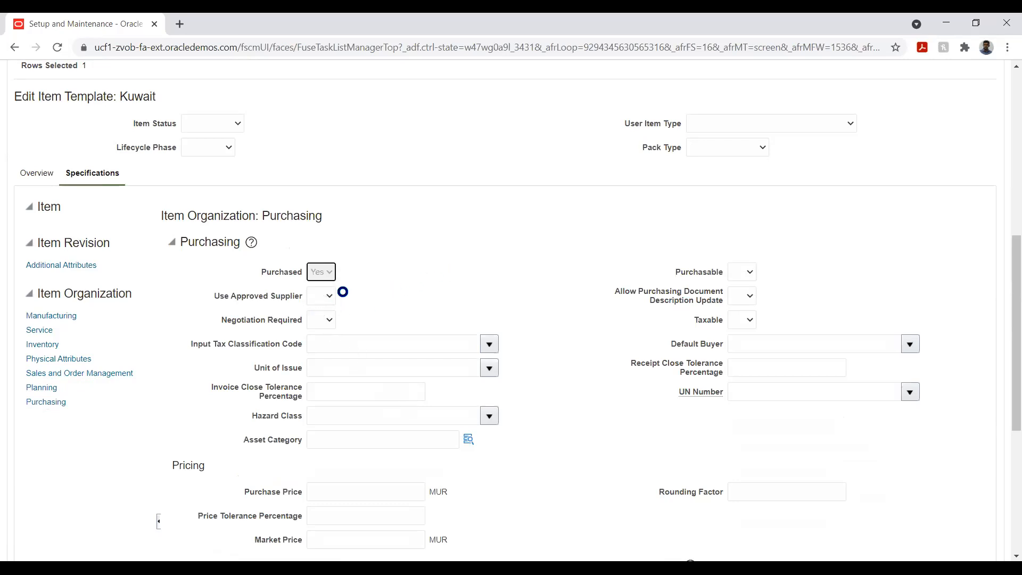
left_click(326, 297)
left_click(315, 330)
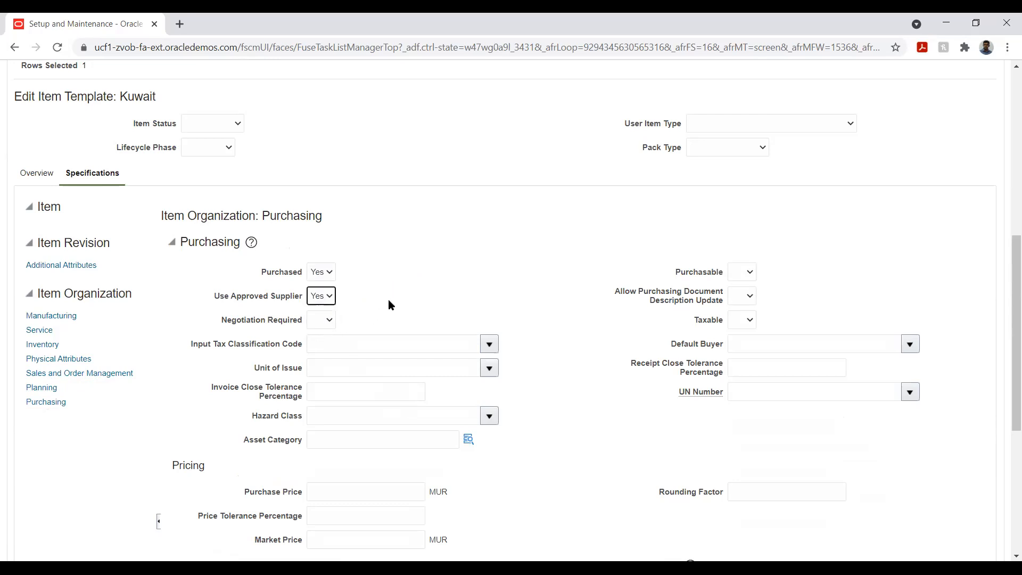
left_click(327, 320)
left_click(314, 354)
Step: Set Purchasable, Allow Purchasing Document Description Update and Taxable to Yes in the template's purchasing specifications
left_click(739, 272)
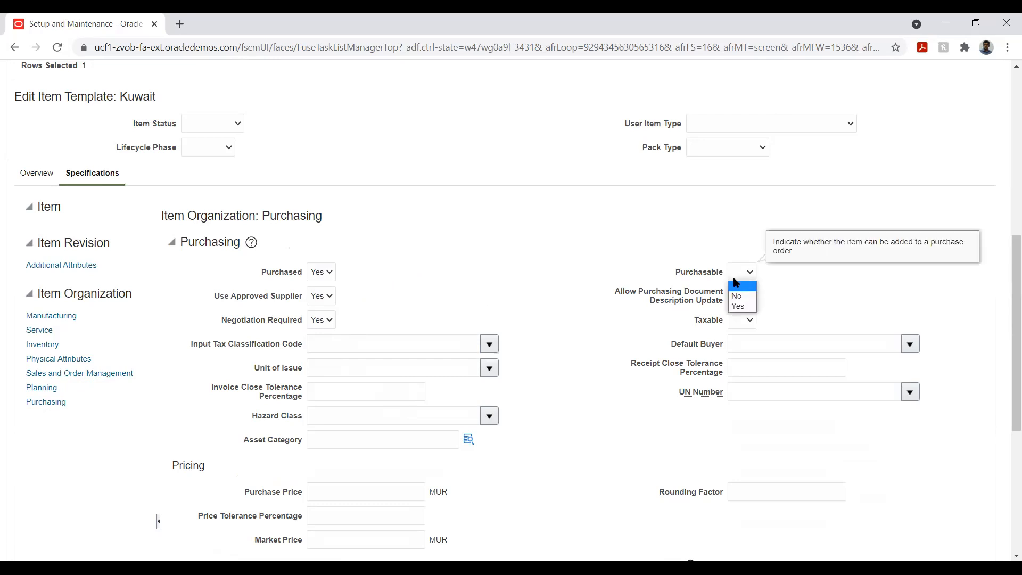
left_click(738, 307)
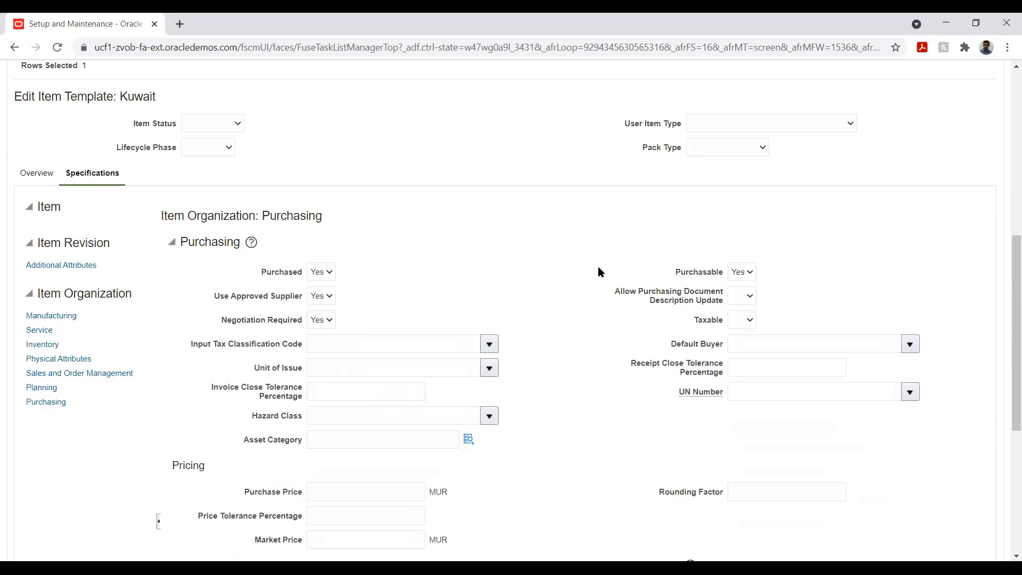
left_click(739, 293)
left_click(738, 331)
left_click(506, 288)
left_click(742, 319)
left_click(735, 354)
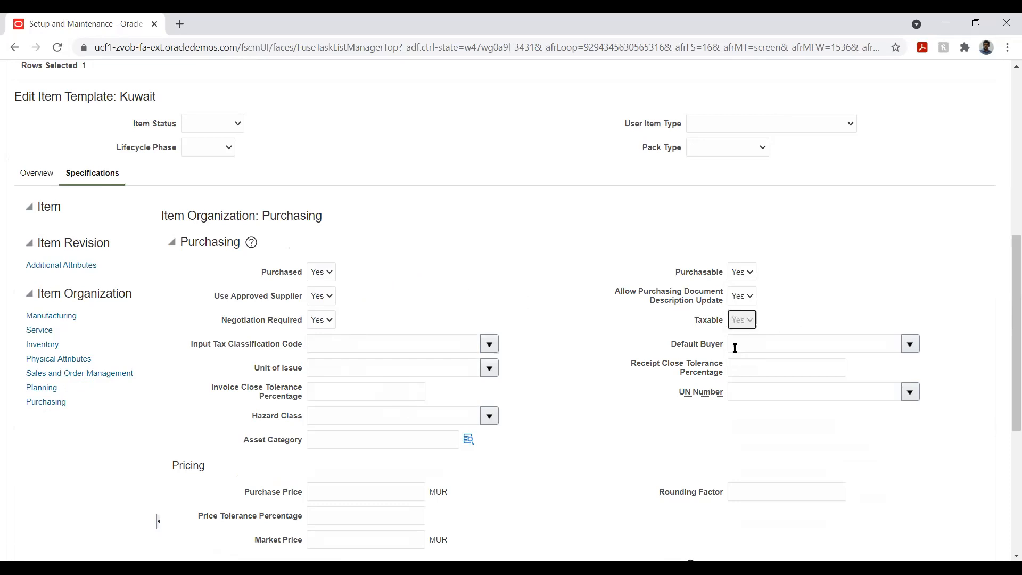
left_click(547, 271)
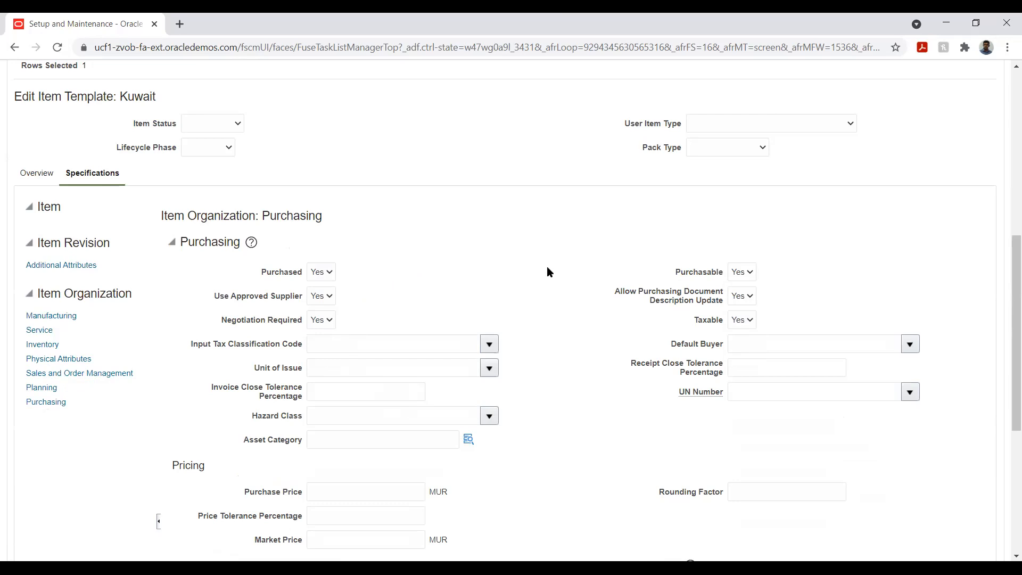
Step: Assign Metro Express from the Metro Express Mauritius Business Unit as the template's default buyer
left_click(858, 342)
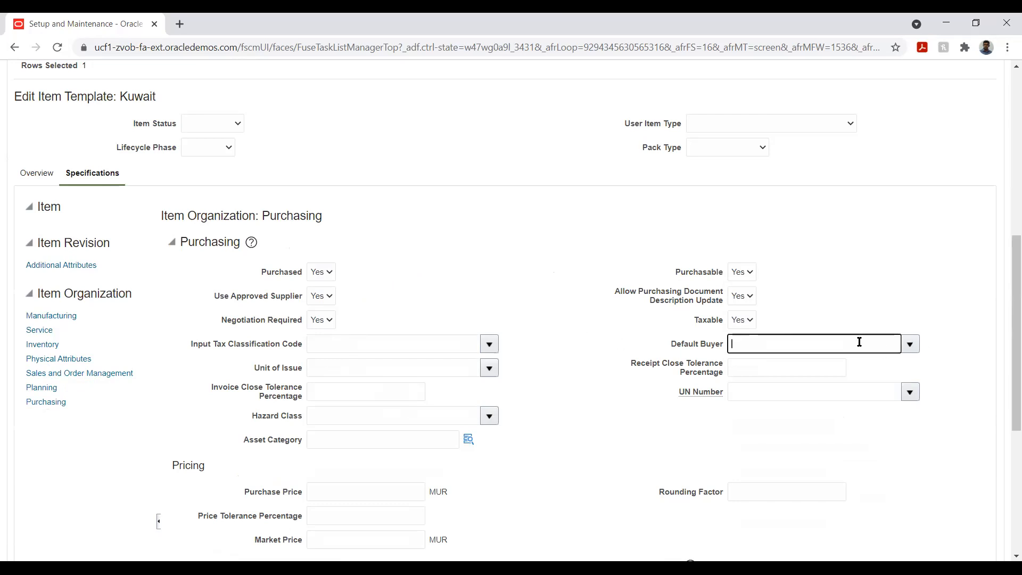
type("Metr")
key("Tab")
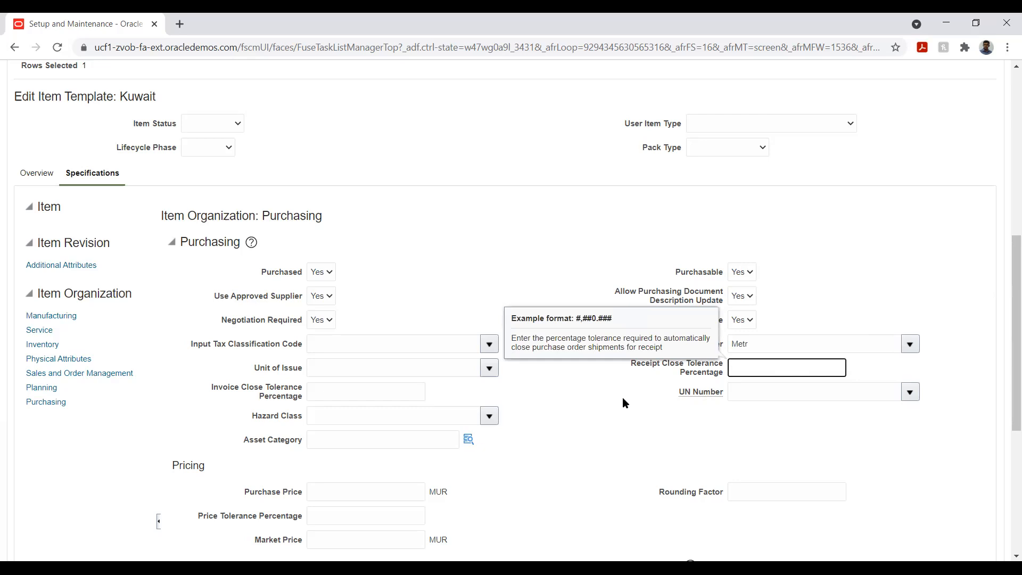
left_click(643, 402)
left_click(903, 347)
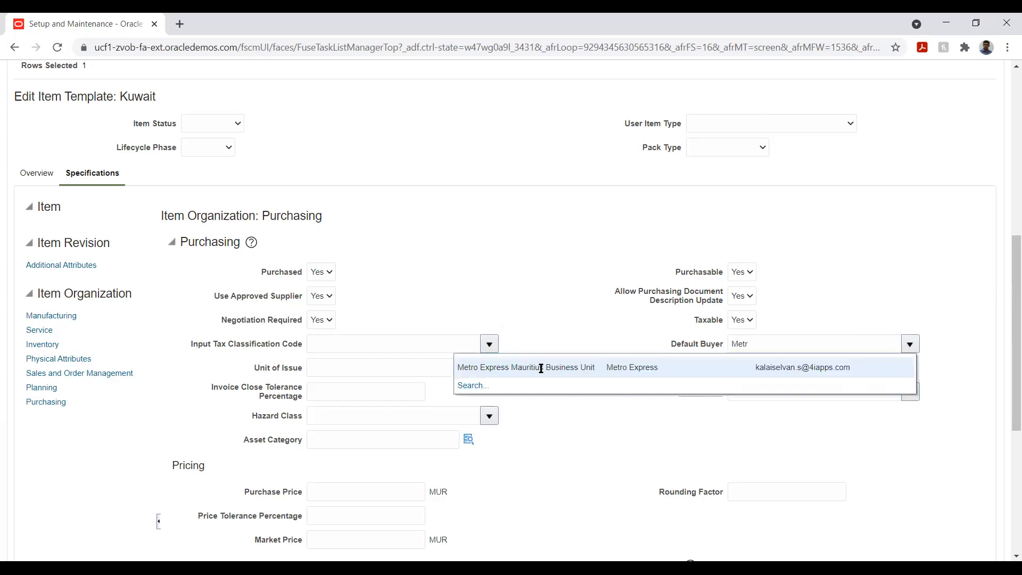
left_click(545, 371)
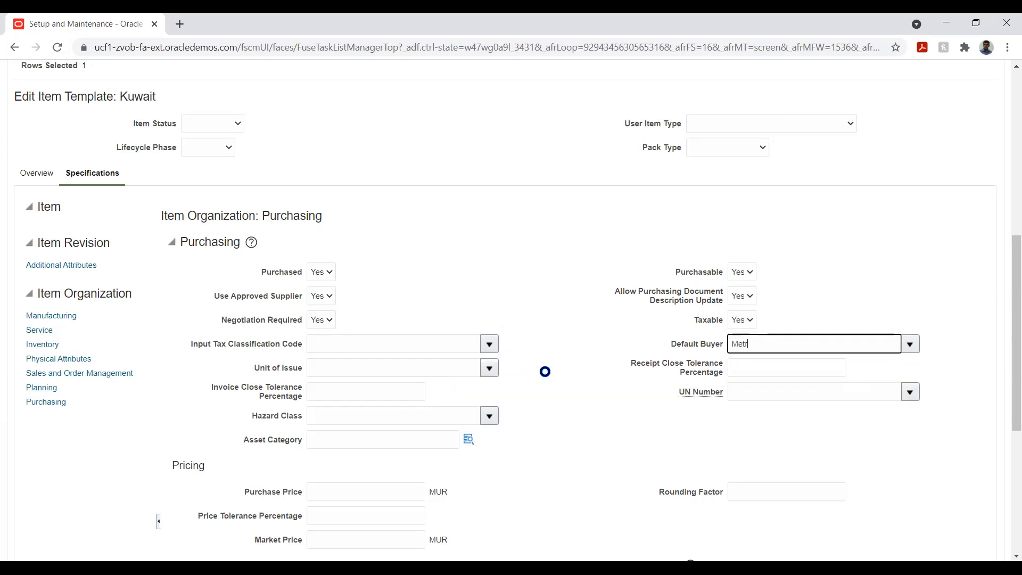
left_click(580, 394)
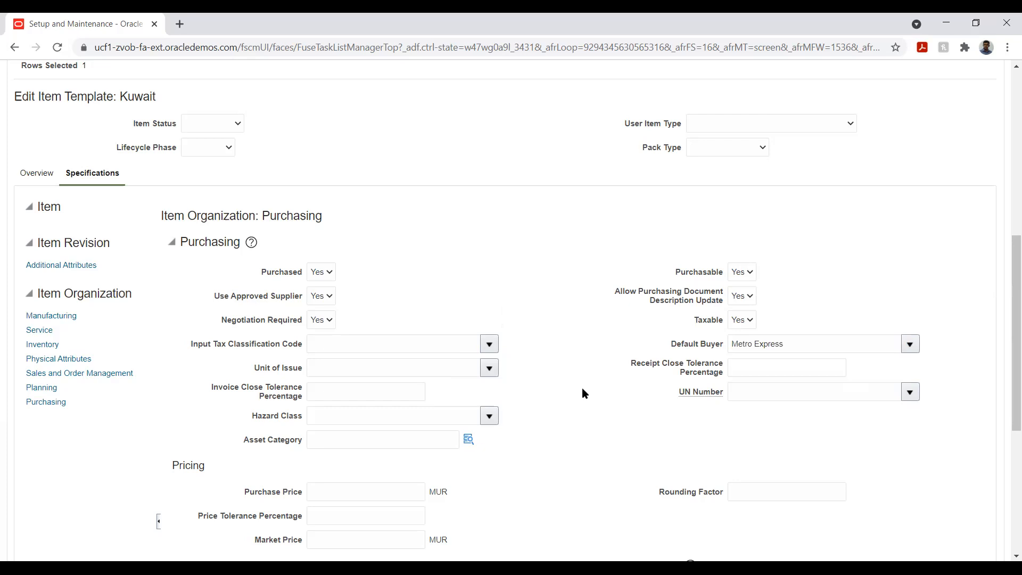
Step: Set both the purchase price and the market price to 1,000 MUR in the template's purchasing specifications
scroll(582, 392, "down", 5)
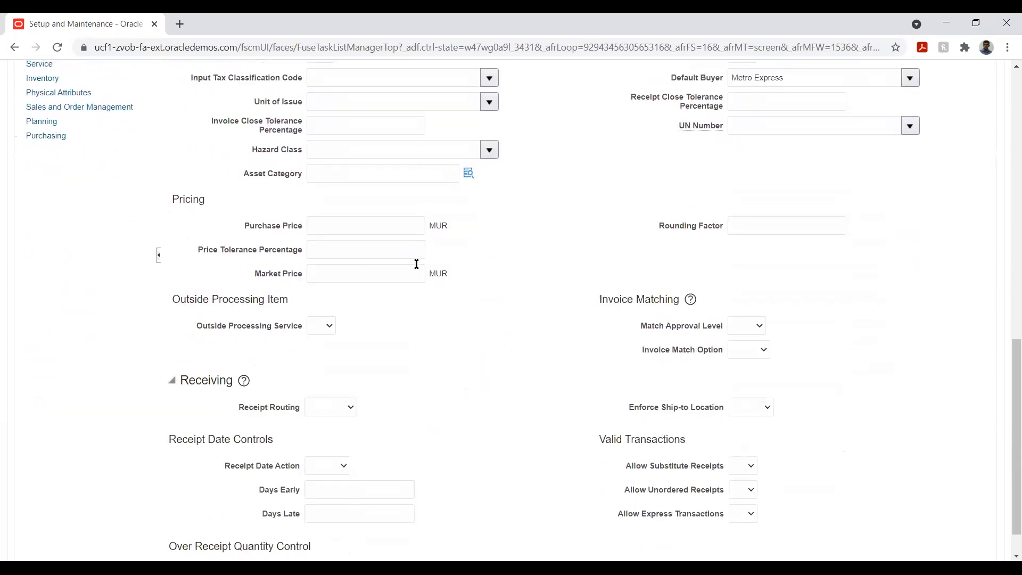
left_click(396, 226)
type("1000")
key("Tab")
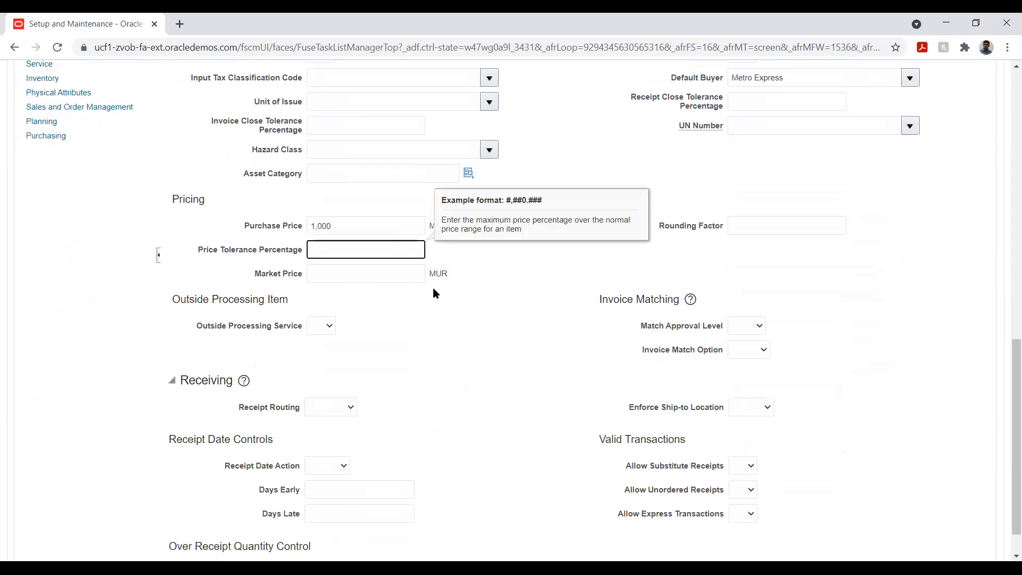
left_click(358, 270)
type("1000")
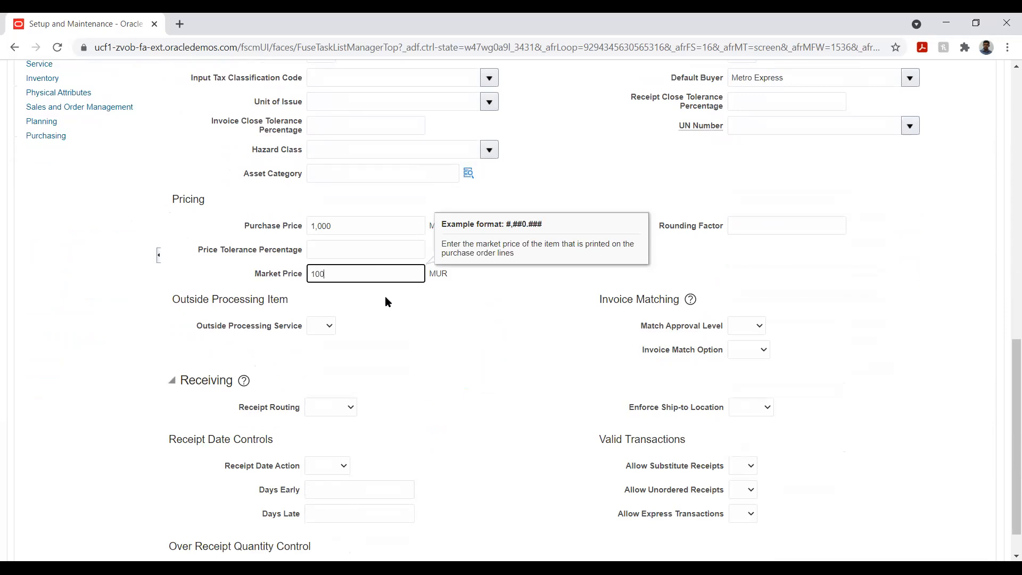
key("Tab")
left_click(514, 306)
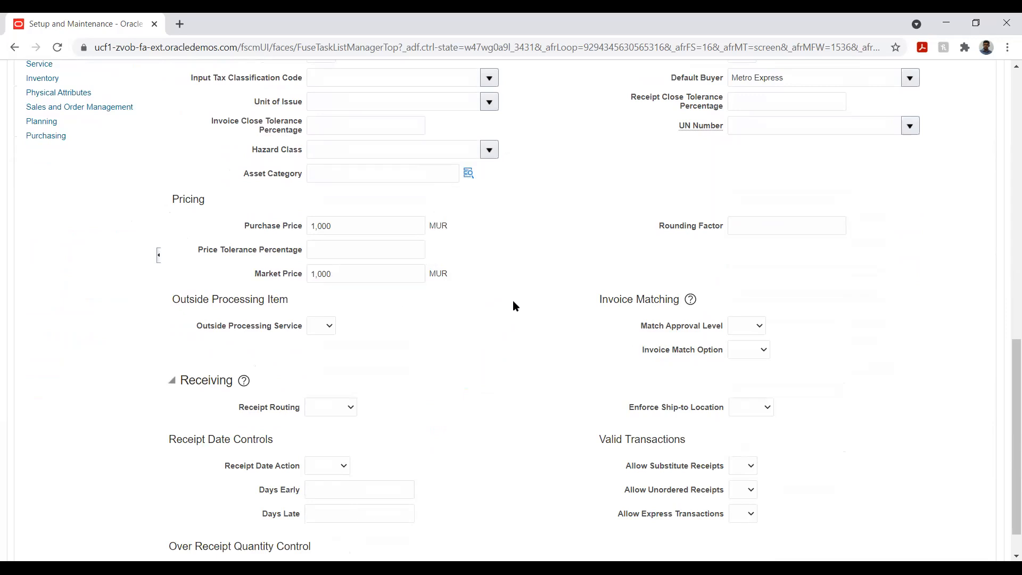
Step: Save the Kuwait IC item class with its Kuwait template and close it
scroll(512, 301, "up", 10)
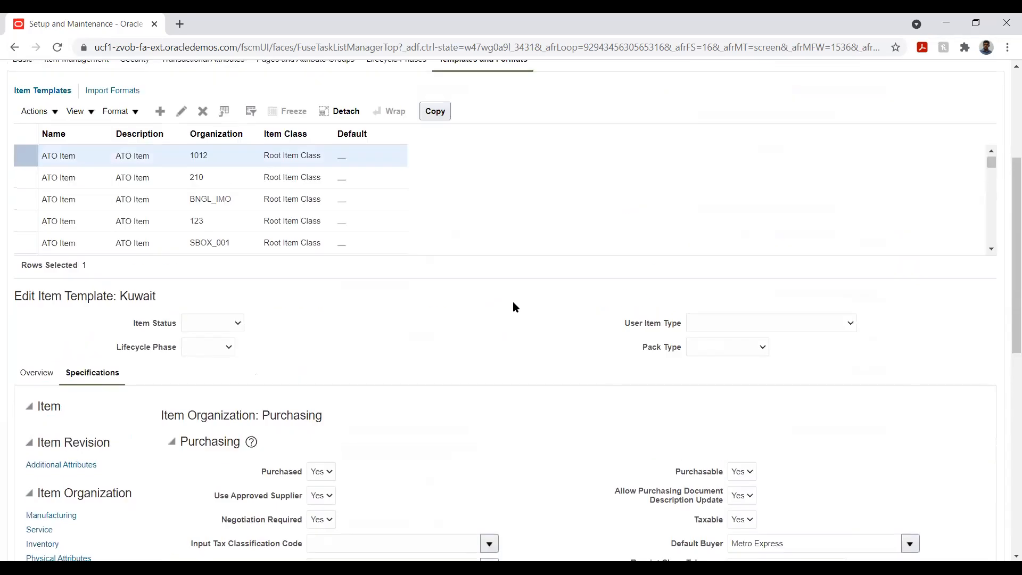
scroll(513, 301, "up", 2)
left_click(868, 113)
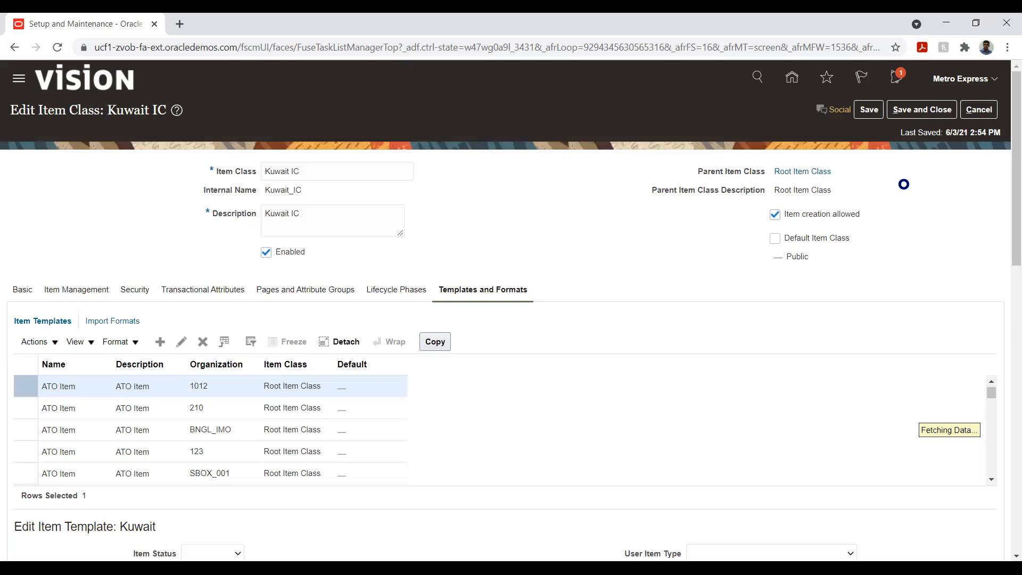
left_click(911, 115)
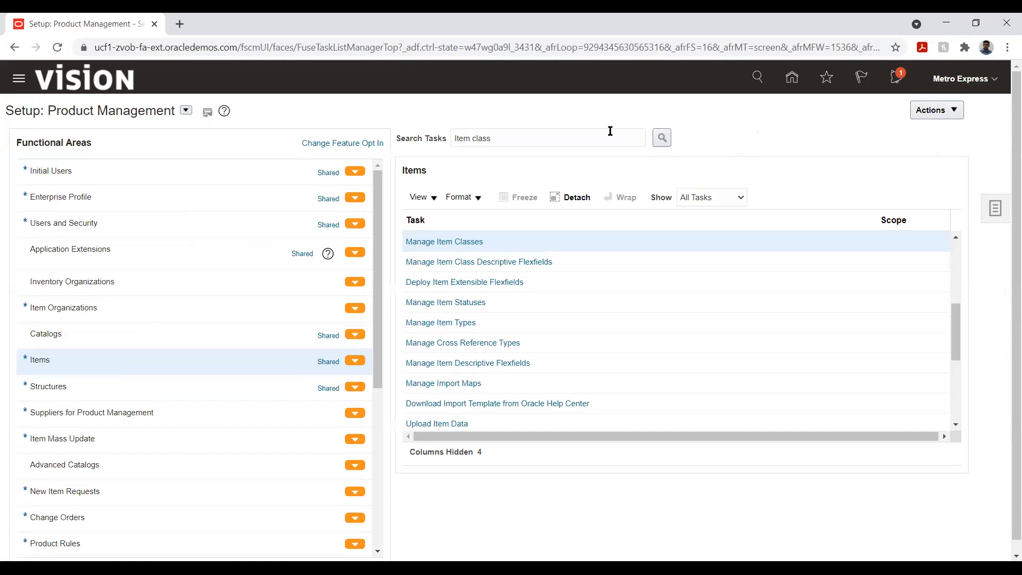
Step: Open Product Information Management from the Product Management apps on the home page and start creating an item
left_click(793, 80)
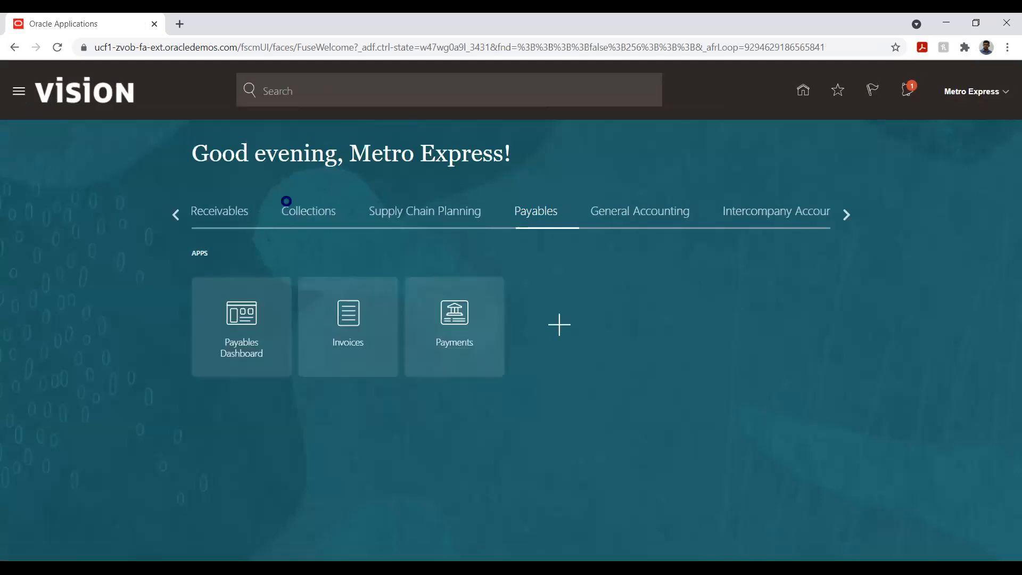
left_click(171, 217)
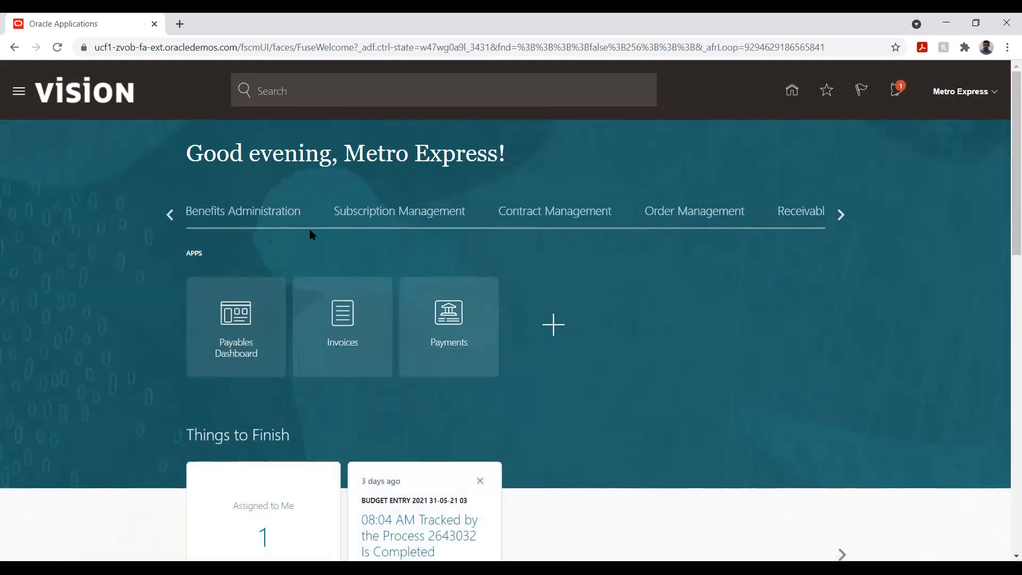
left_click(170, 215)
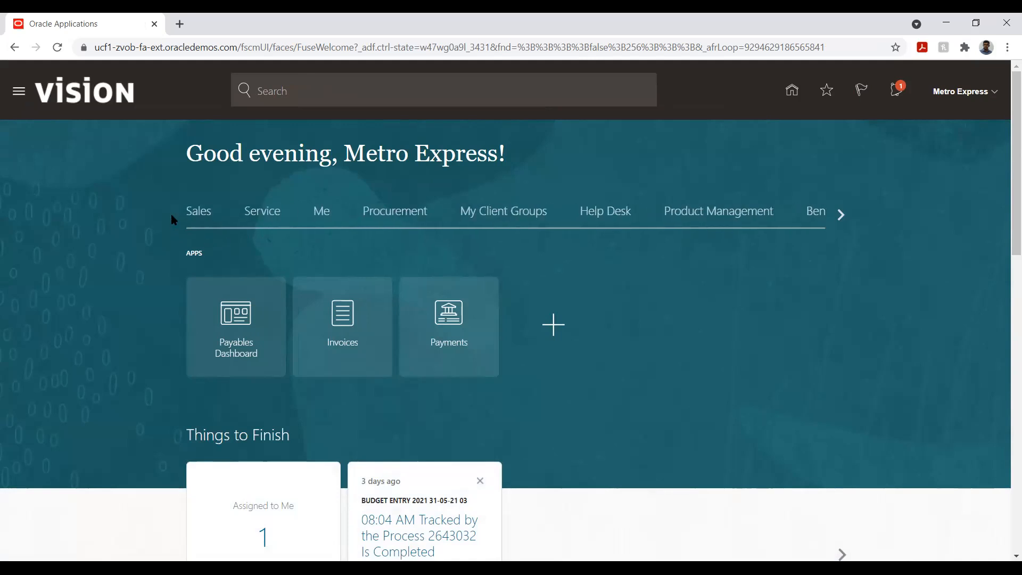
left_click(734, 212)
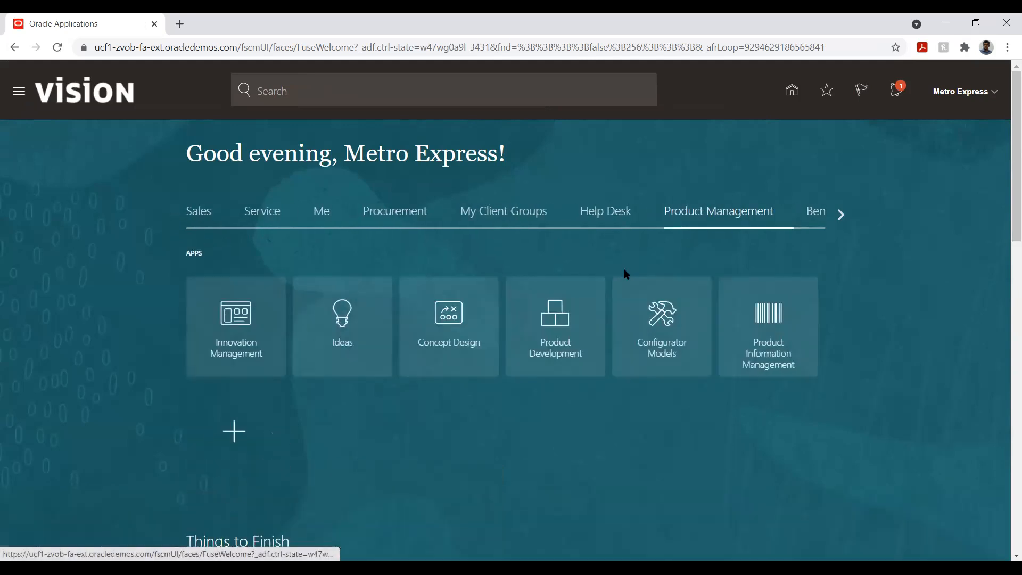
left_click(767, 318)
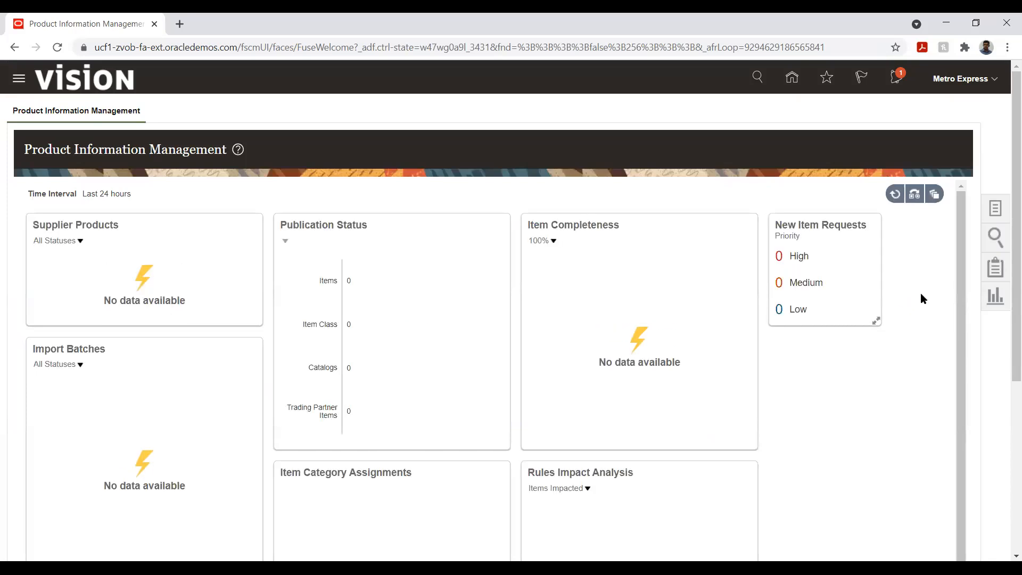
left_click(989, 208)
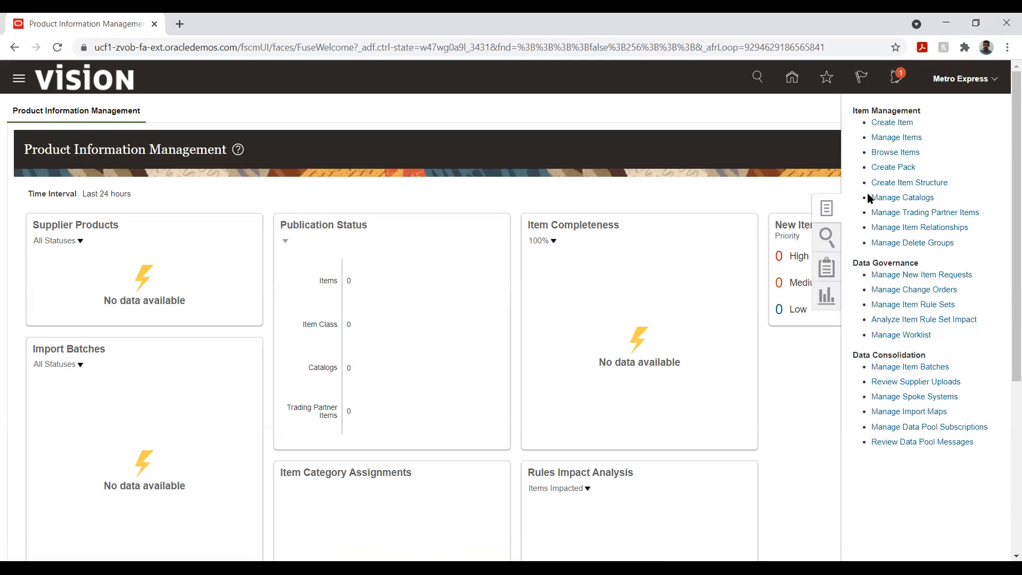
left_click(892, 122)
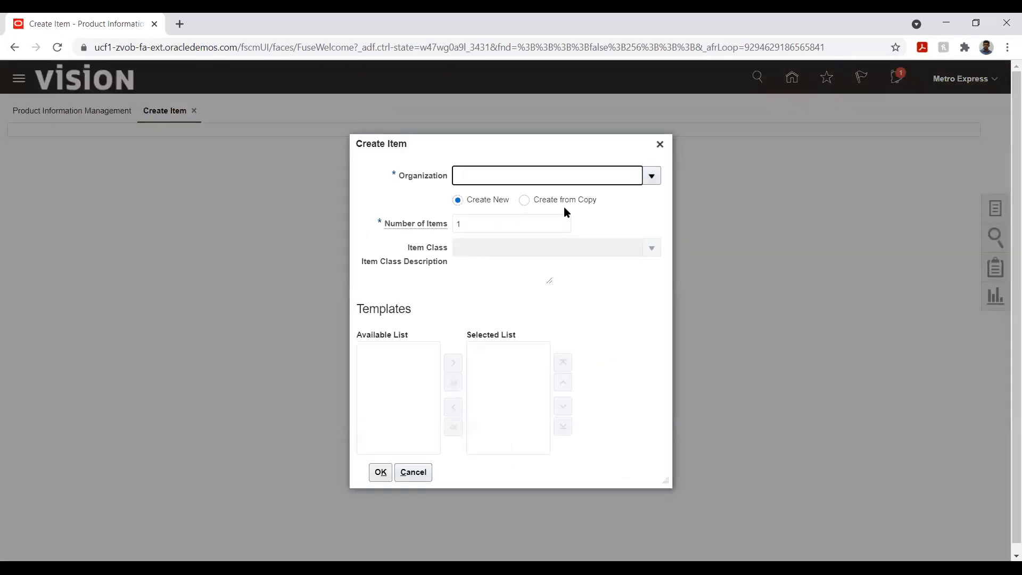
Step: Start one new item in the METROEXPRESS organization with the Metro Express item class and Metro Express template
left_click(651, 176)
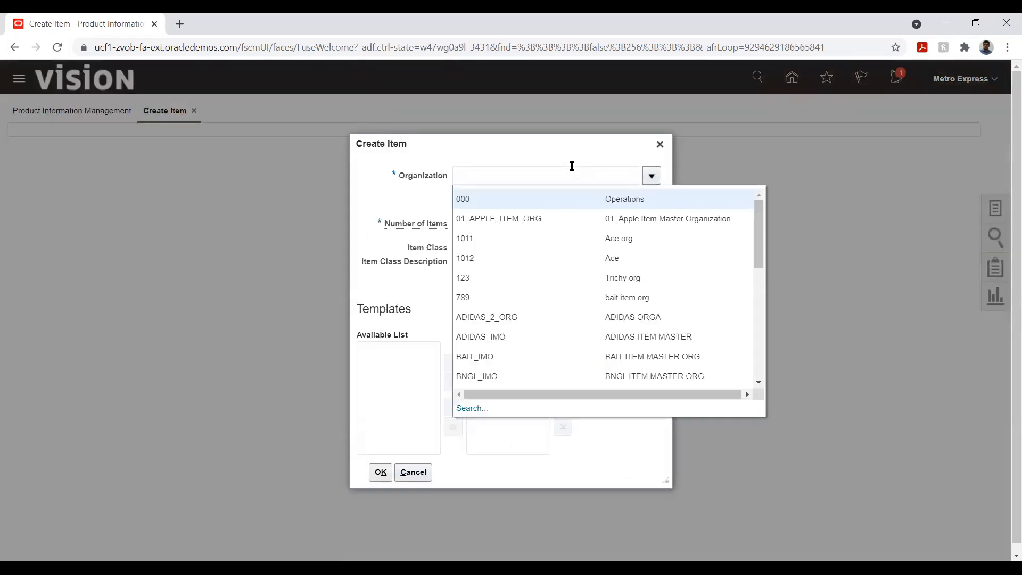
type("Metro")
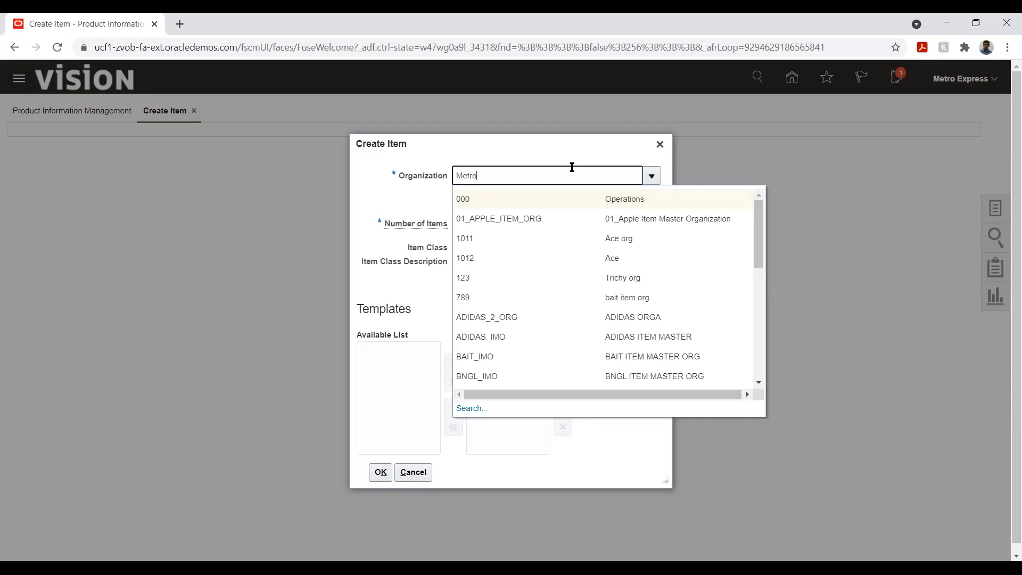
key("Tab")
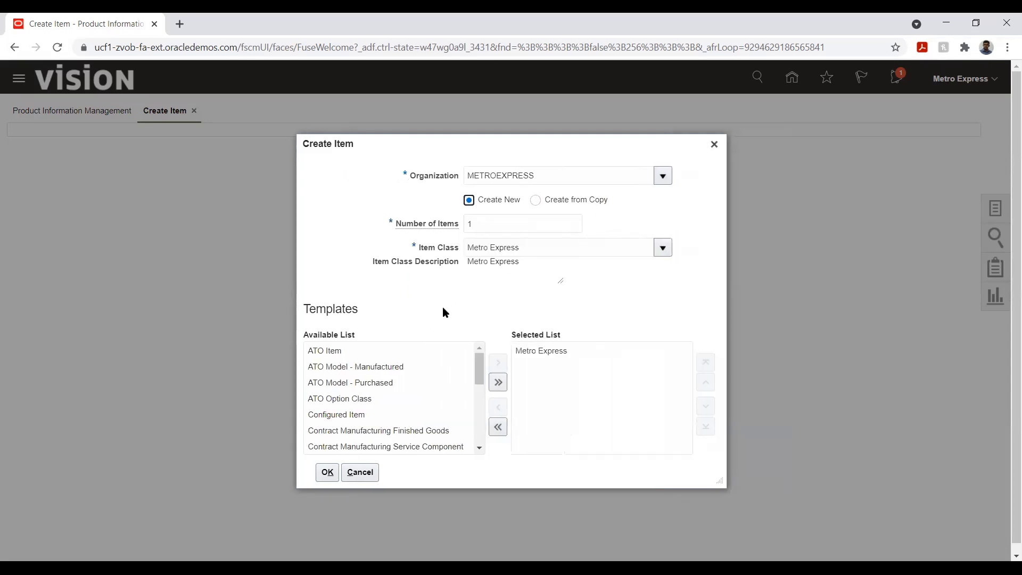
scroll(447, 377, "down", 4)
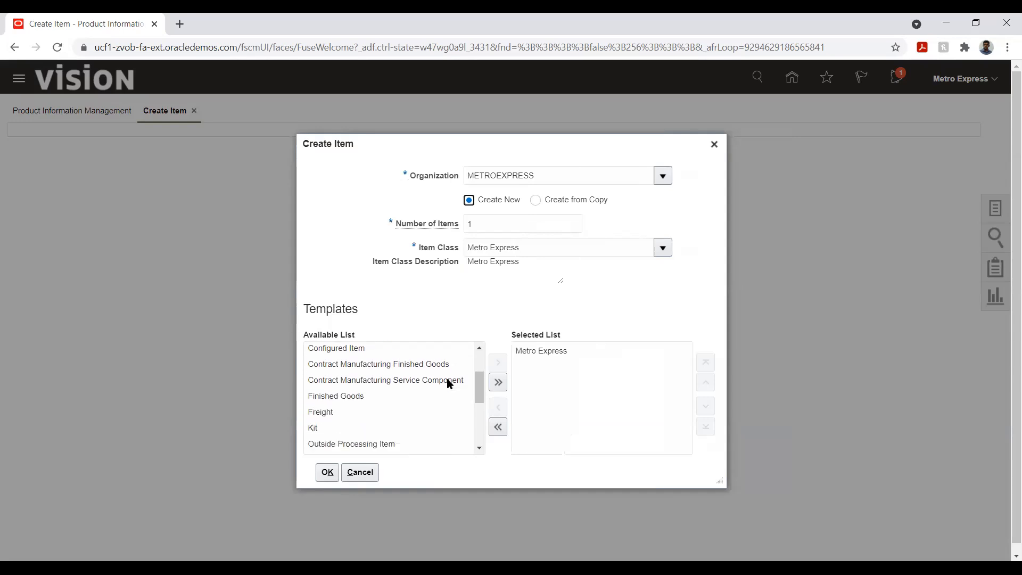
scroll(448, 375, "down", 1)
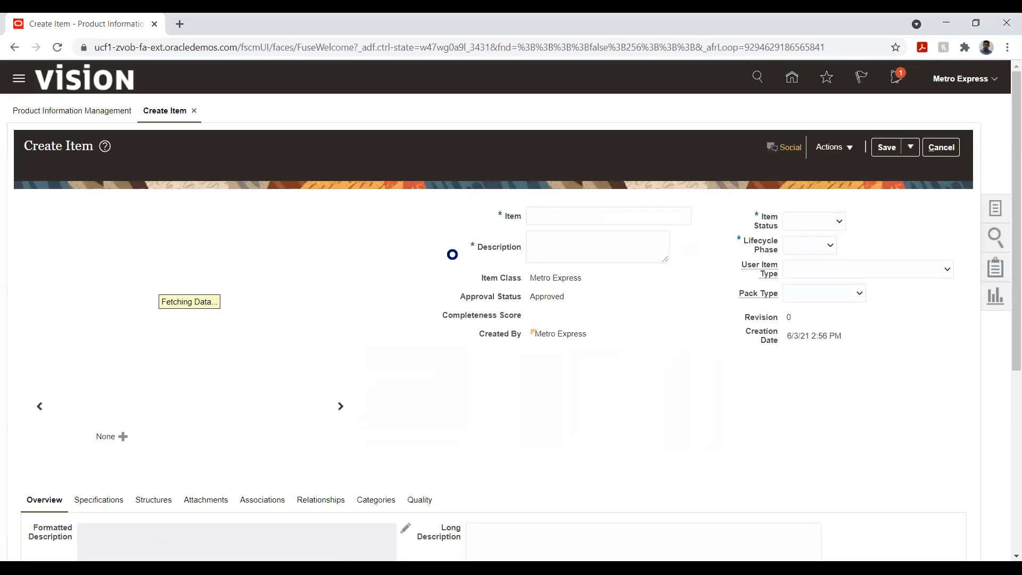
Step: Enter "Rental cars" as both the item name and the description
left_click(559, 210)
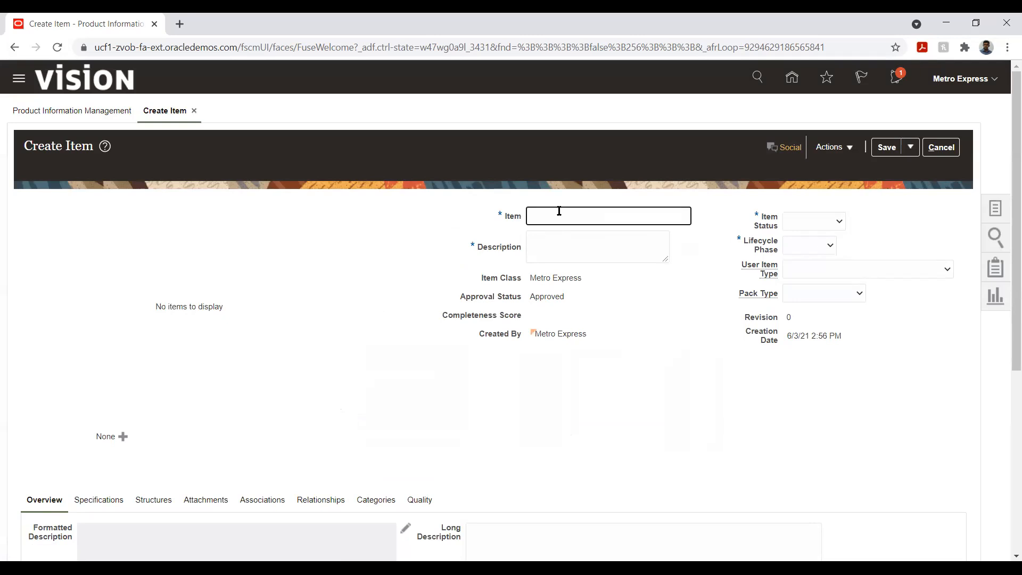
type("Rent")
key("BackSpace")
key("BackSpace")
key("BackSpace")
type("Rental cars")
key("Tab")
triple_click(558, 216)
type("Rental cars")
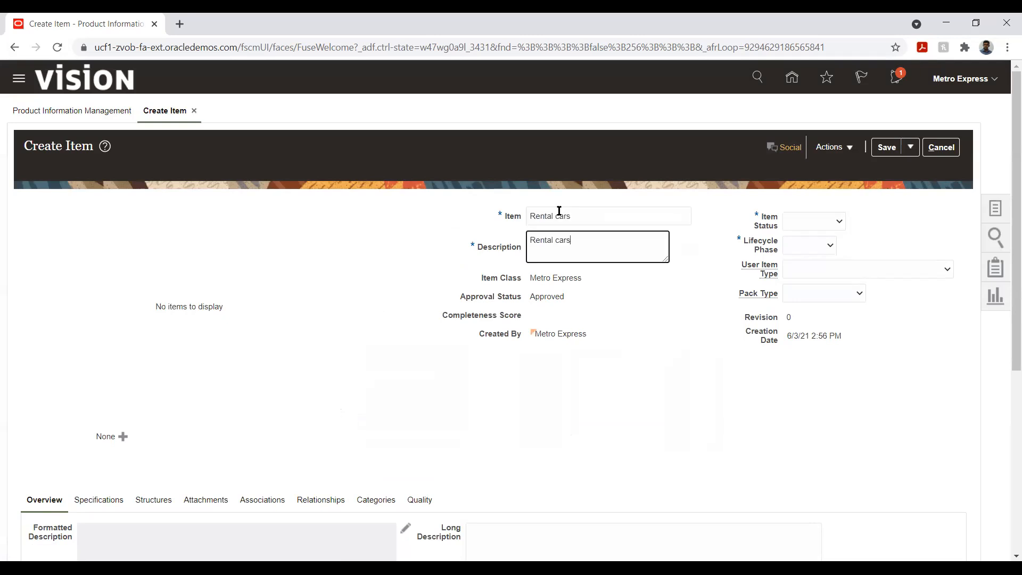
Step: Set both the item status and the lifecycle phase of the Rental cars item to Active
left_click(797, 223)
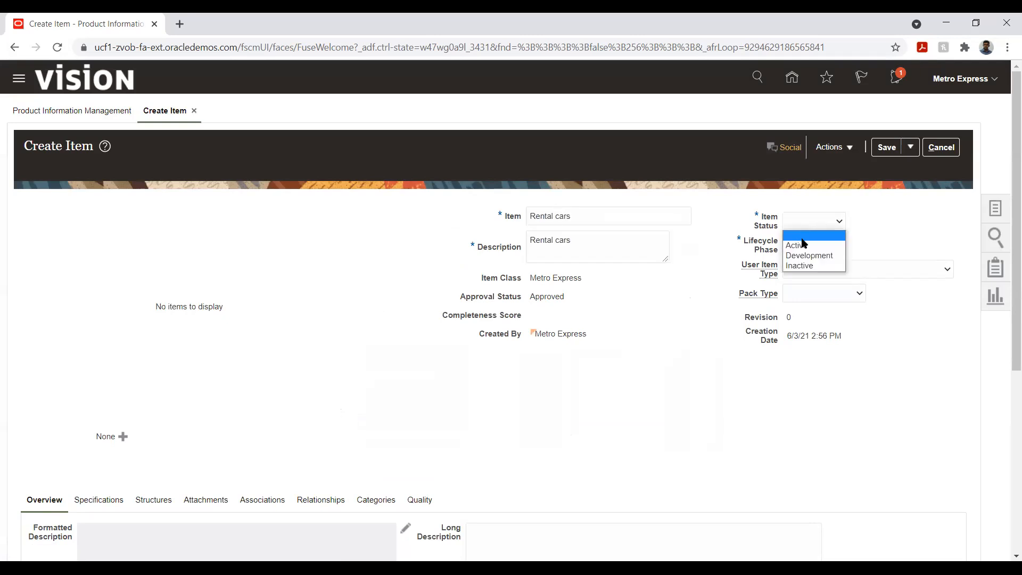
left_click(803, 242)
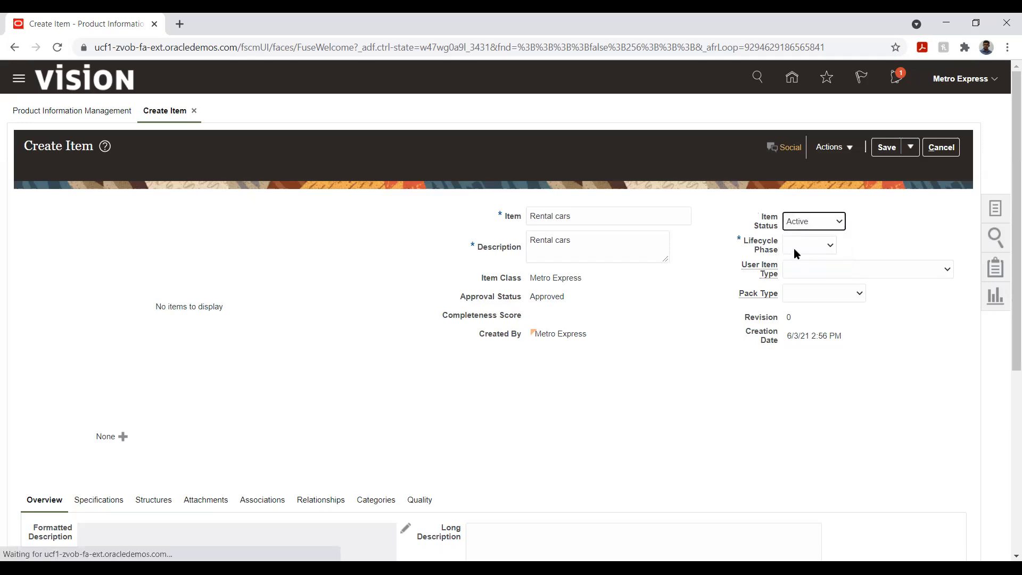
left_click(794, 242)
left_click(813, 301)
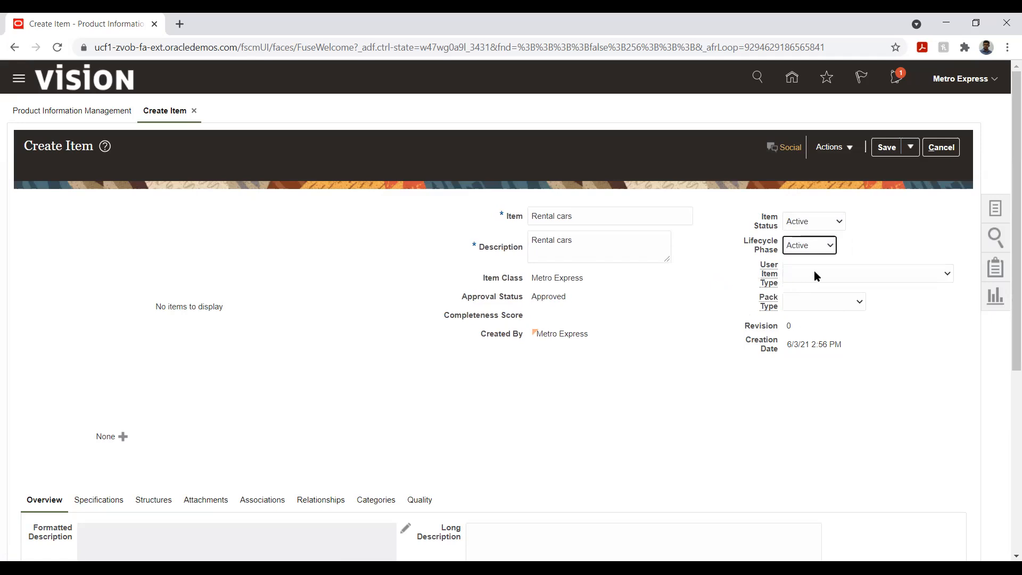
Step: Choose Services as the user item type of the Rental cars item
left_click(815, 275)
scroll(839, 383, "down", 3)
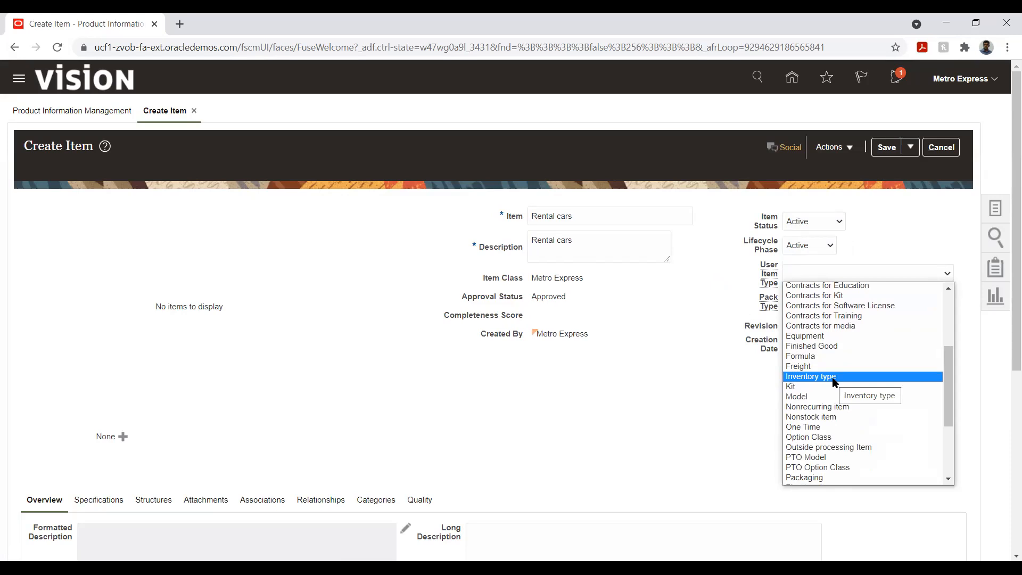
scroll(833, 381, "down", 5)
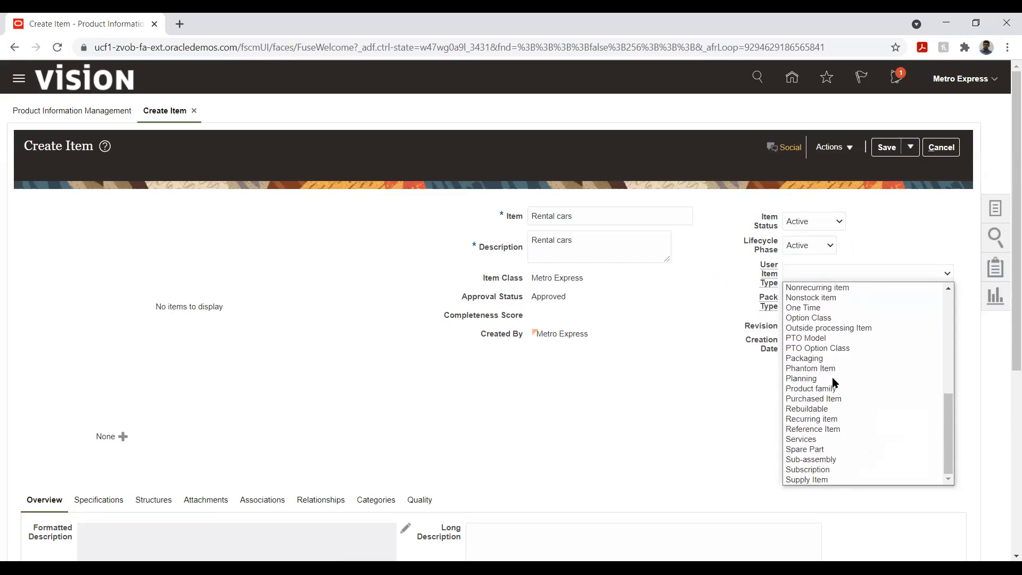
left_click(801, 439)
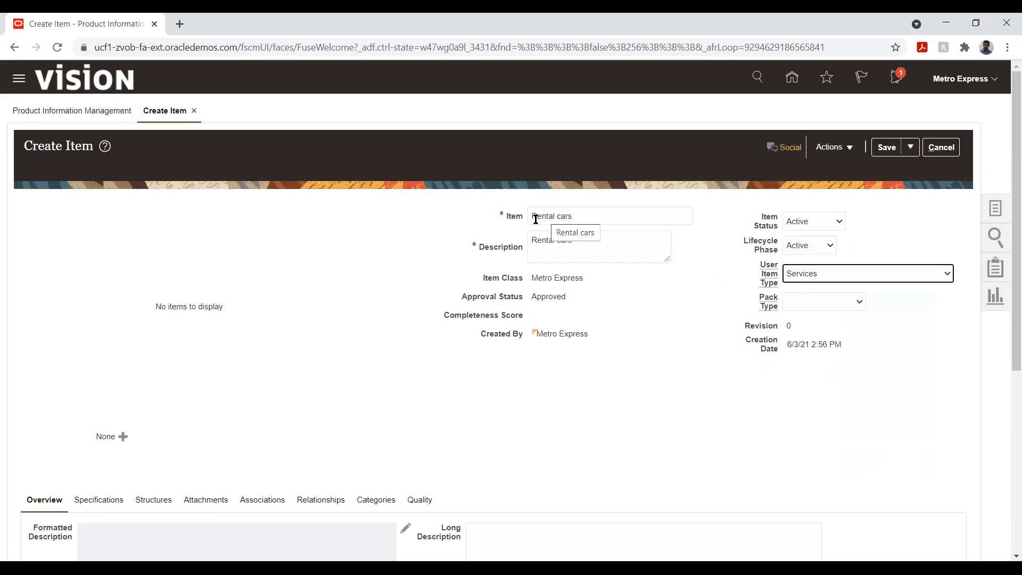
left_click_drag(533, 215, 574, 217)
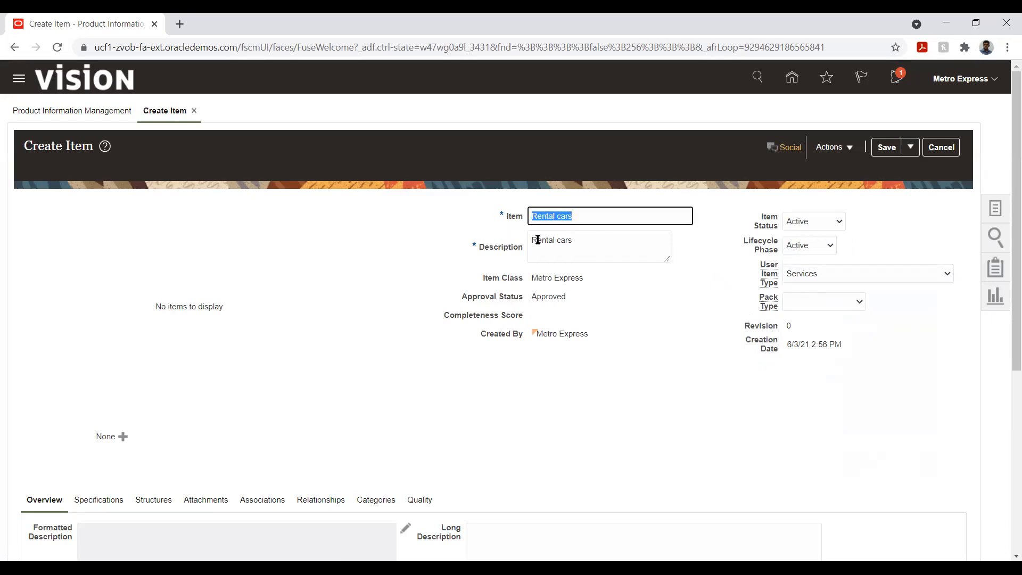
left_click_drag(532, 240, 587, 235)
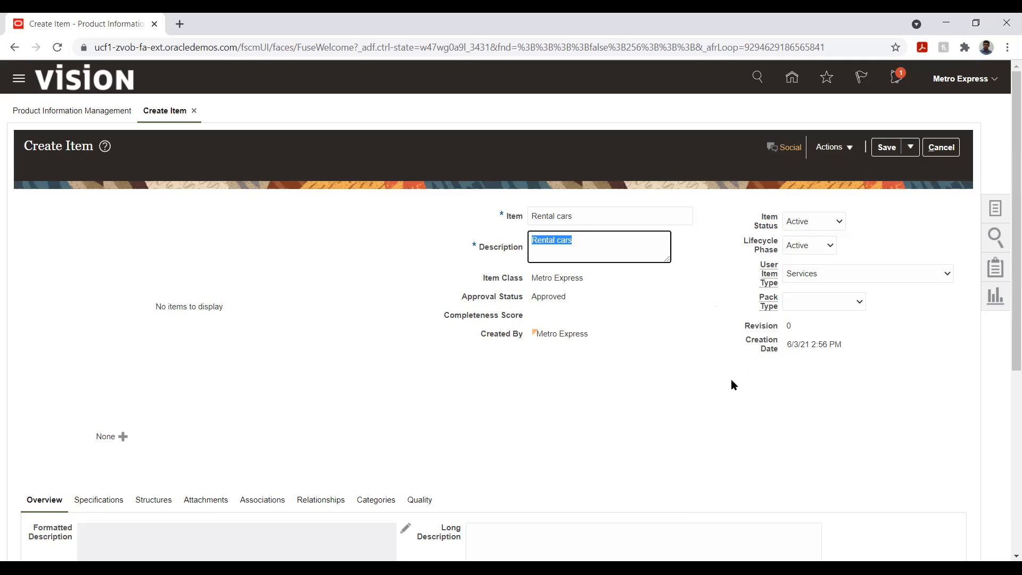
left_click(690, 286)
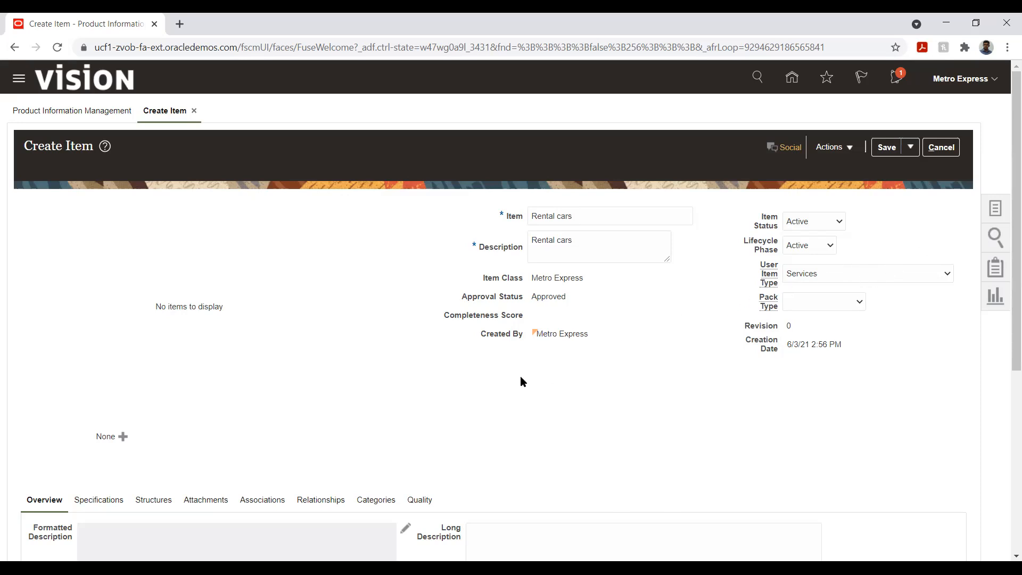
Step: Review the purchasing attributes in the Rental cars item's specifications, including the default buyer and pricing
scroll(269, 341, "down", 5)
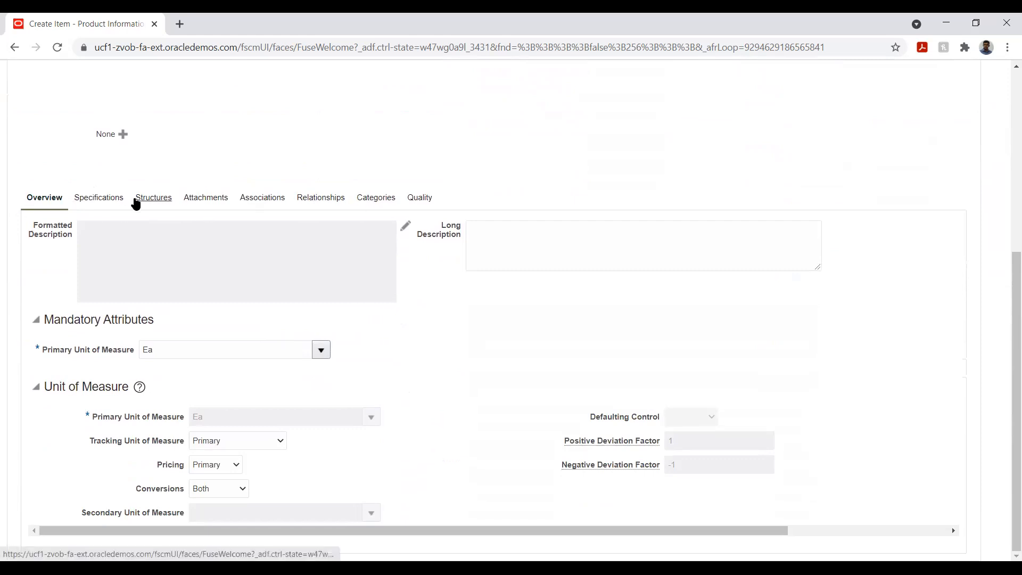
left_click(93, 204)
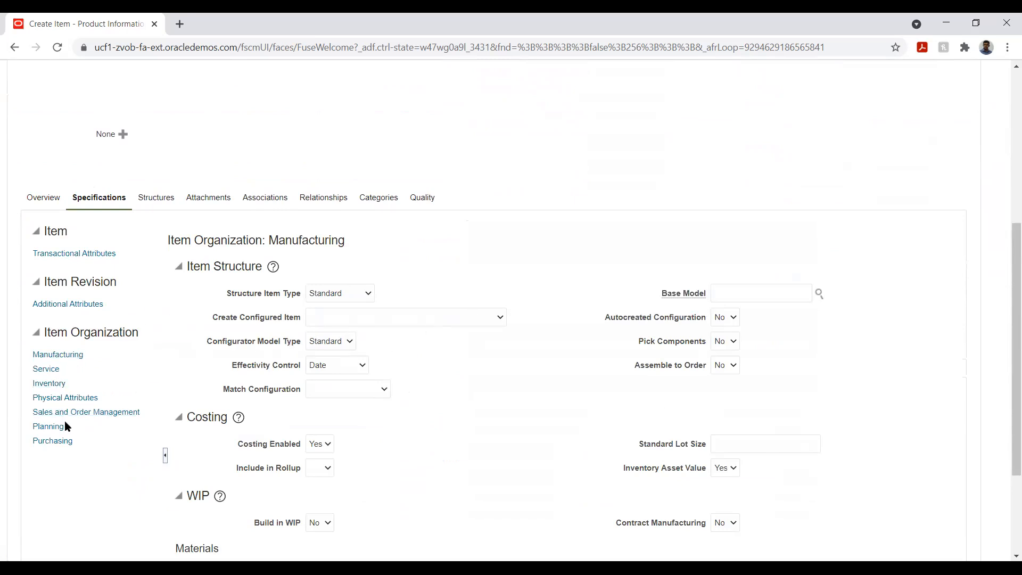
left_click(63, 440)
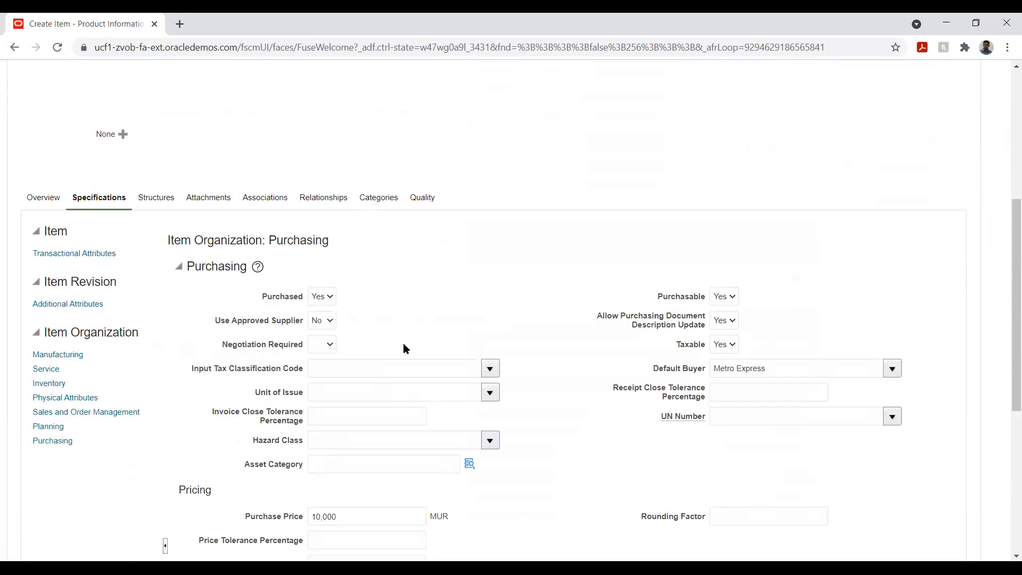
Step: Add a category assignment row to the Rental cars item and look up its catalog with "Metr"
left_click(378, 198)
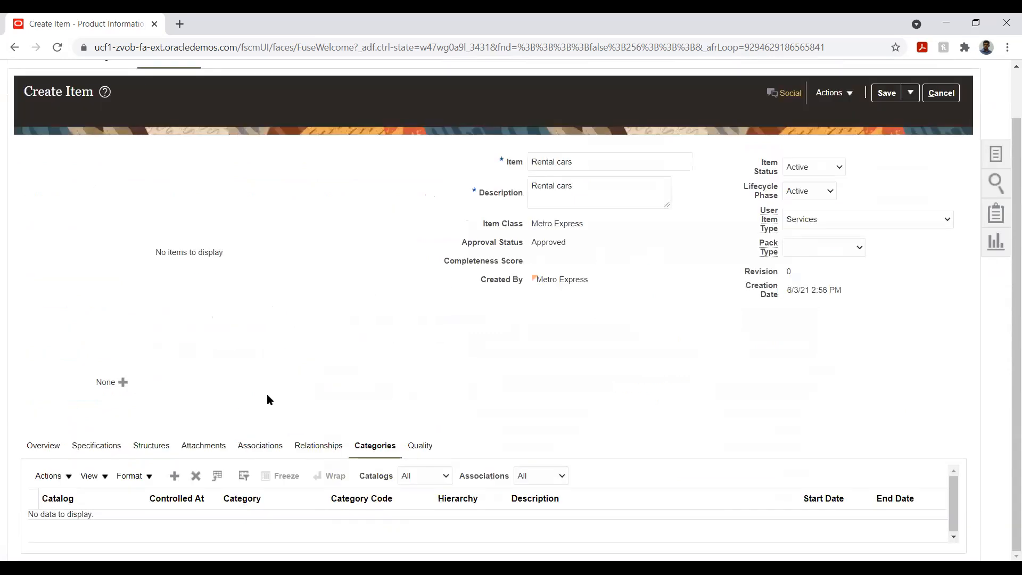
left_click(174, 475)
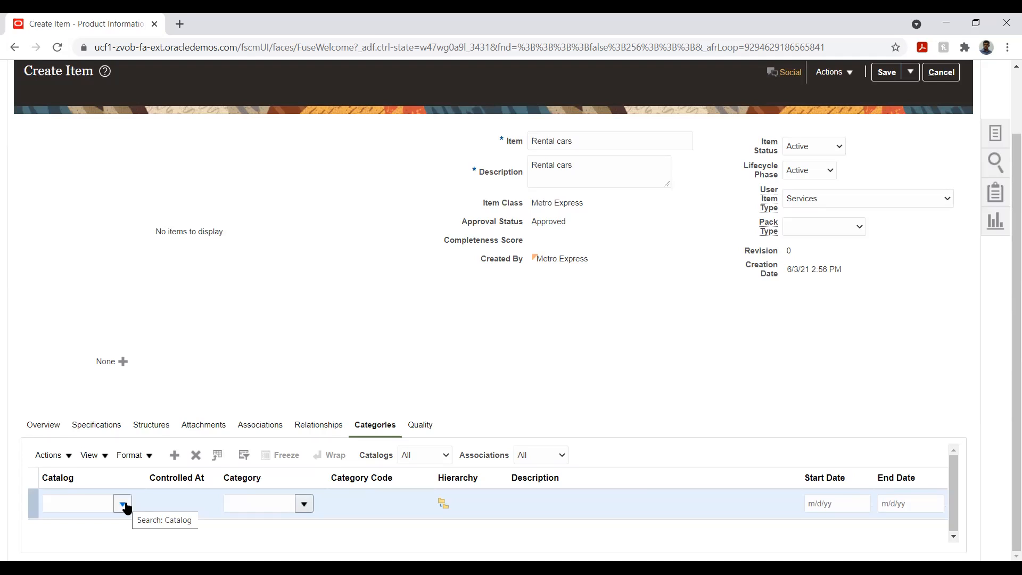
left_click(124, 504)
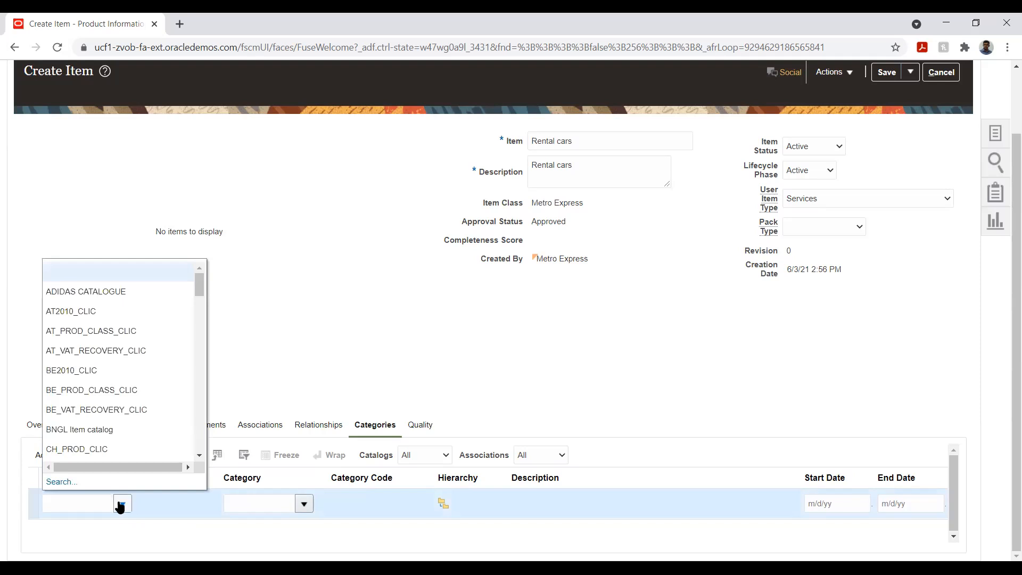
left_click(99, 505)
type("Metr")
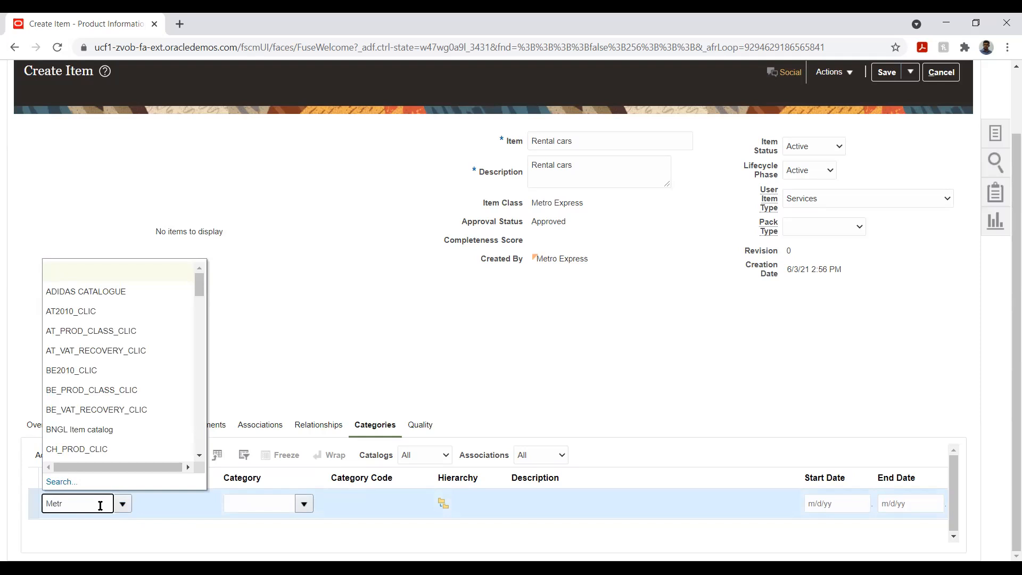
key("Tab")
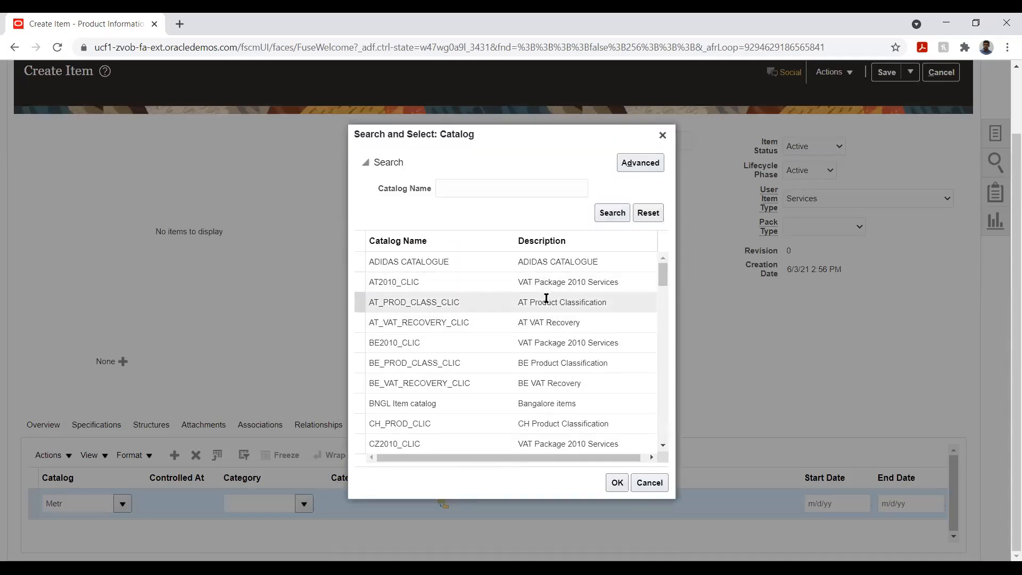
Step: Find Kuwait_Vat_Service1 in the catalog search list and assign it as the catalog of the new category row
scroll(546, 298, "down", 2)
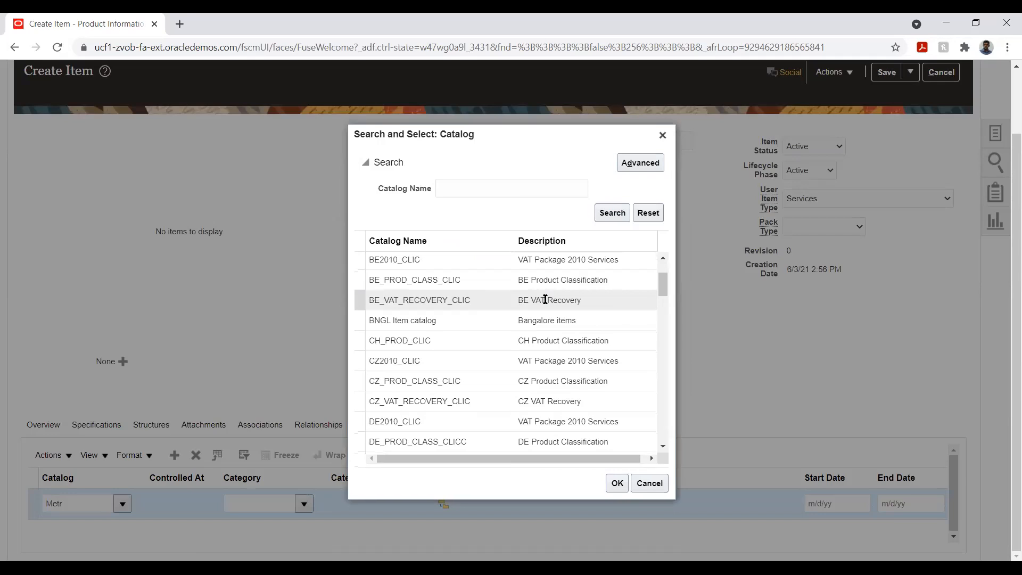
scroll(545, 298, "down", 2)
scroll(545, 299, "down", 2)
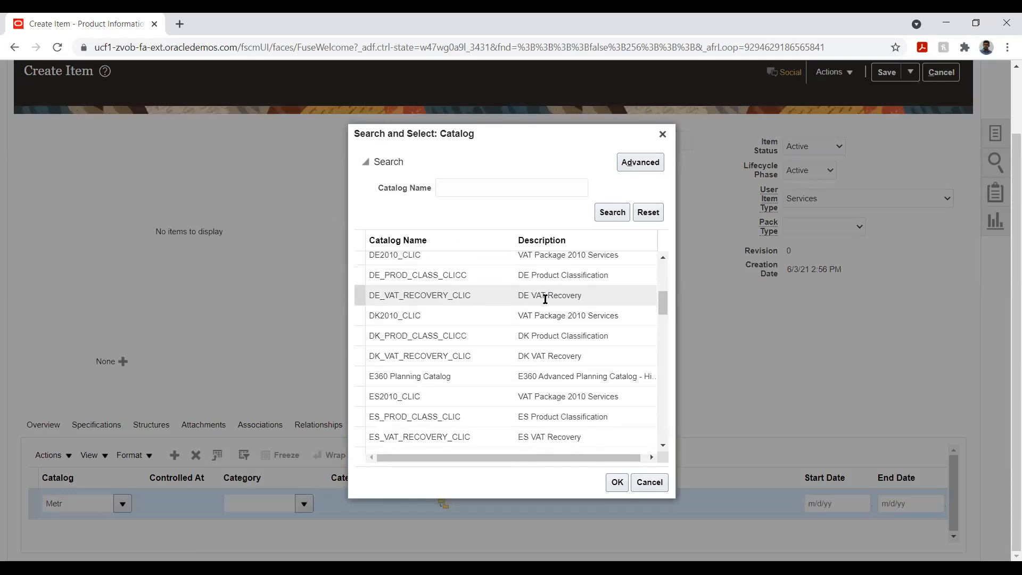
scroll(545, 299, "down", 2)
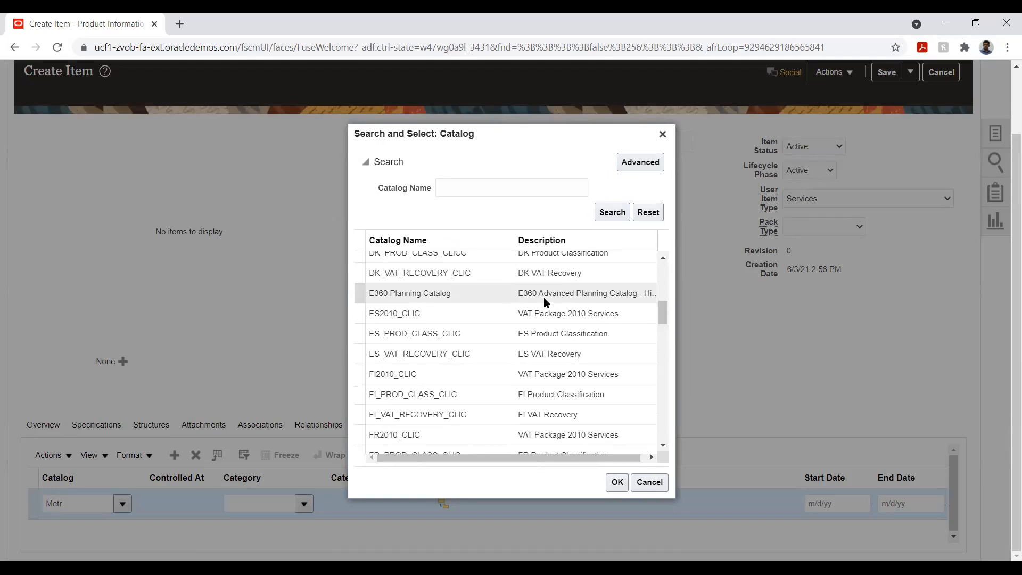
scroll(545, 299, "down", 2)
scroll(545, 299, "down", 2)
scroll(544, 299, "down", 2)
left_click(544, 299)
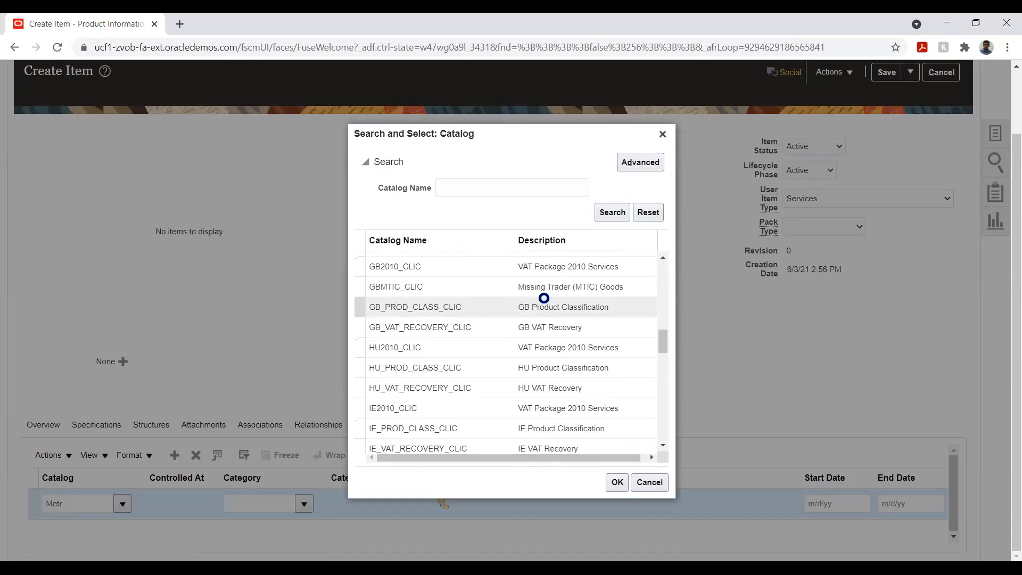
scroll(544, 299, "down", 2)
scroll(544, 300, "down", 8)
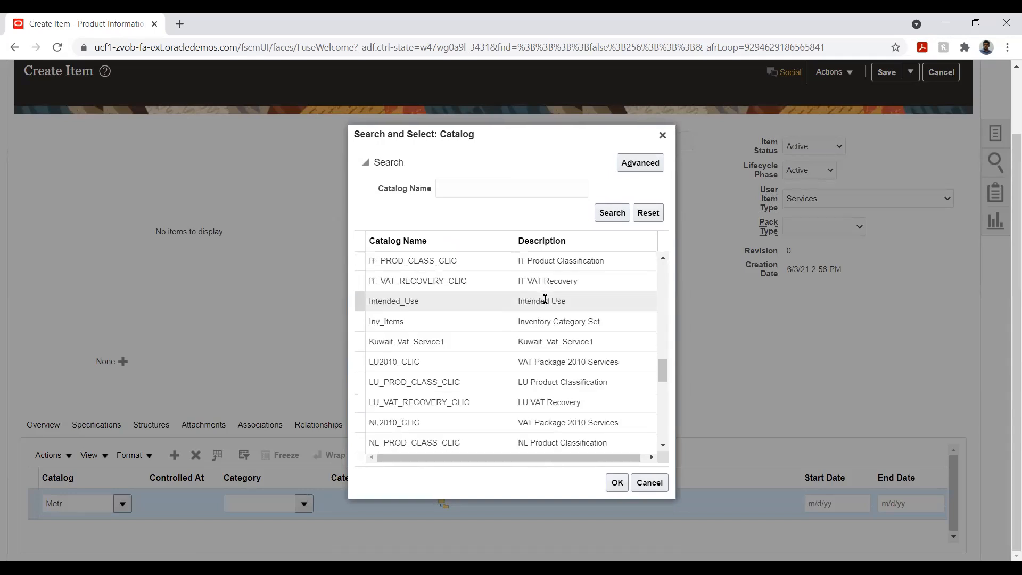
scroll(544, 299, "up", 8)
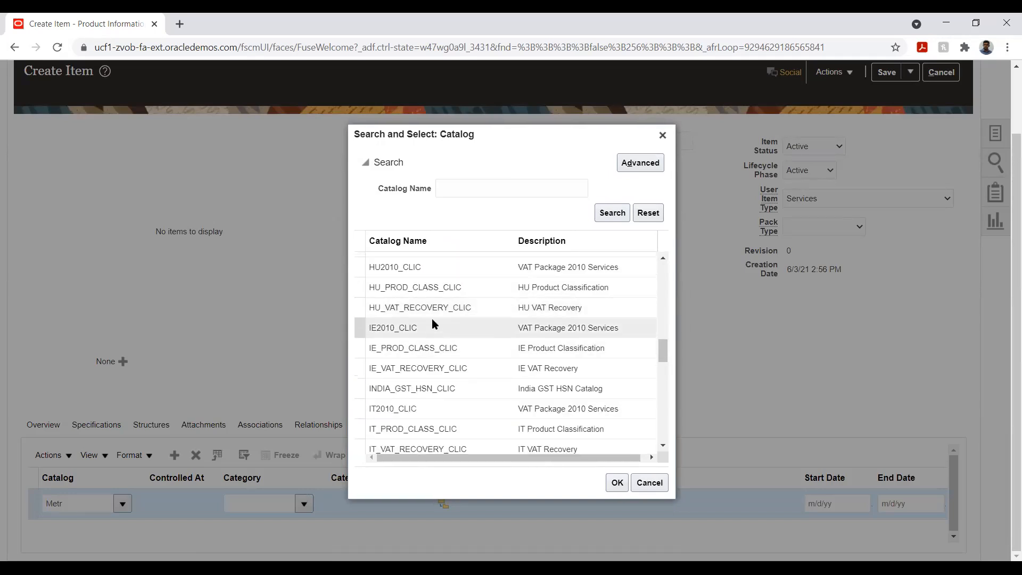
scroll(432, 319, "up", 2)
scroll(432, 317, "up", 4)
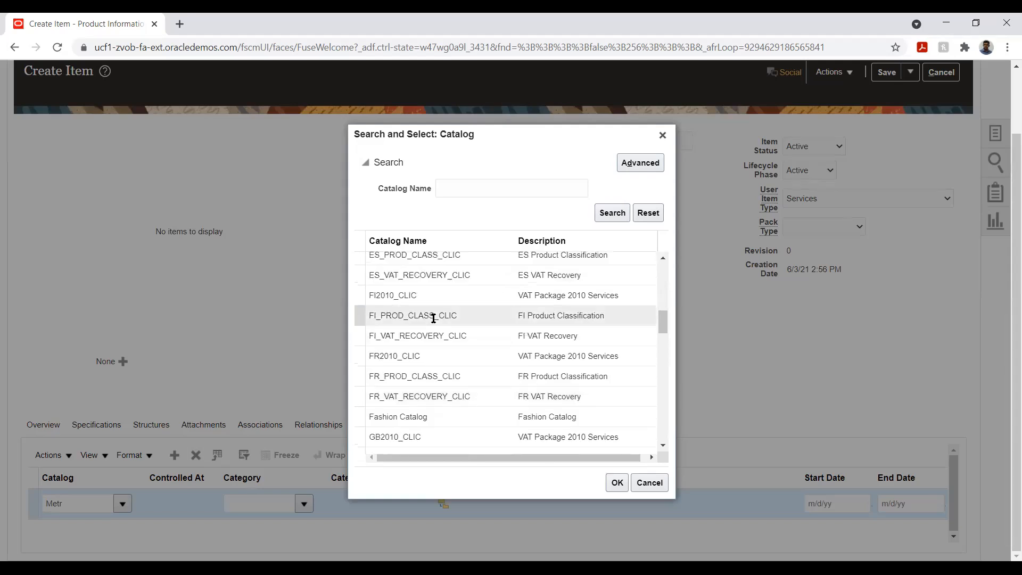
scroll(432, 317, "down", 9)
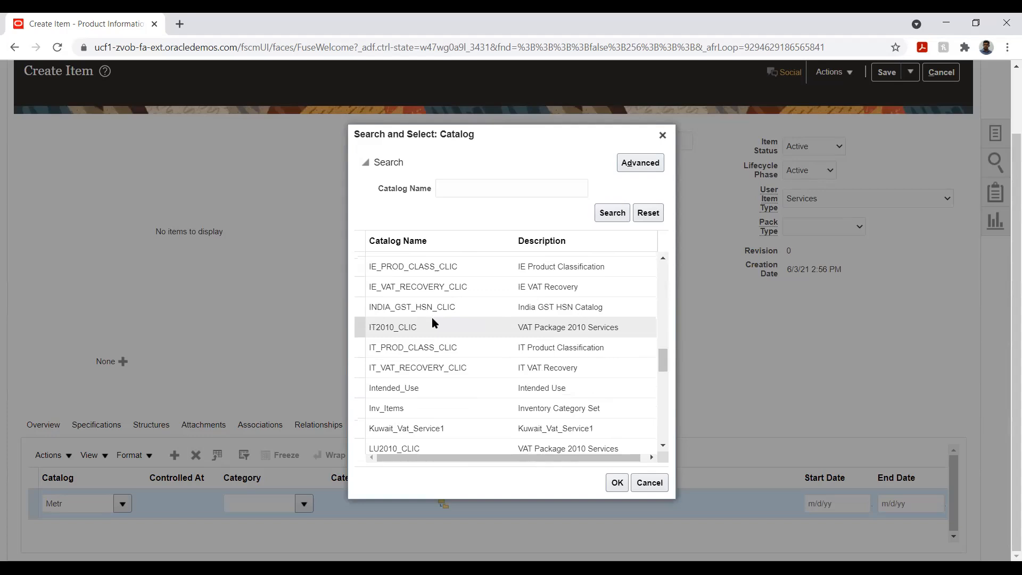
scroll(432, 322, "down", 2)
left_click(423, 343)
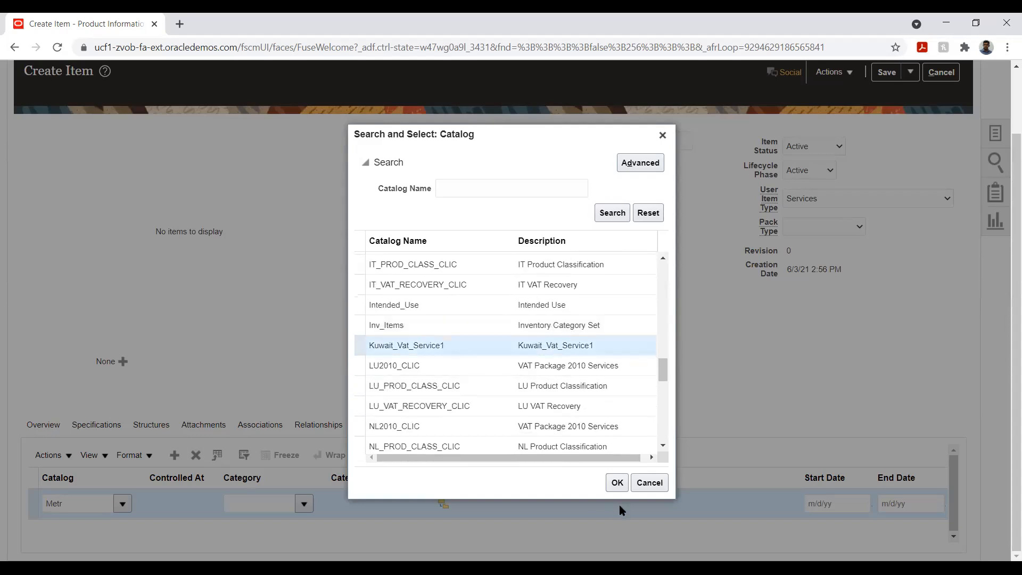
left_click(616, 482)
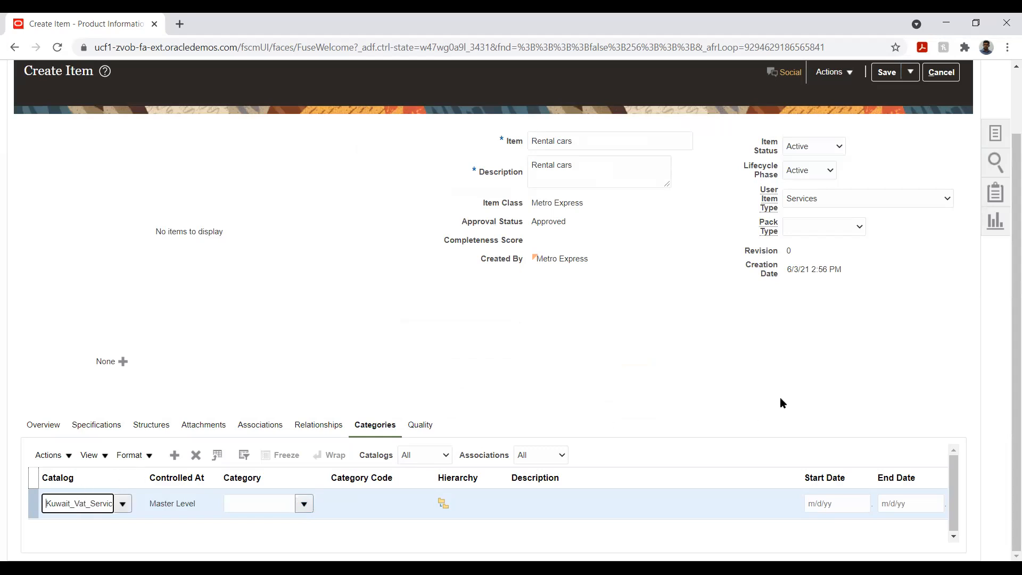
scroll(969, 169, "up", 1)
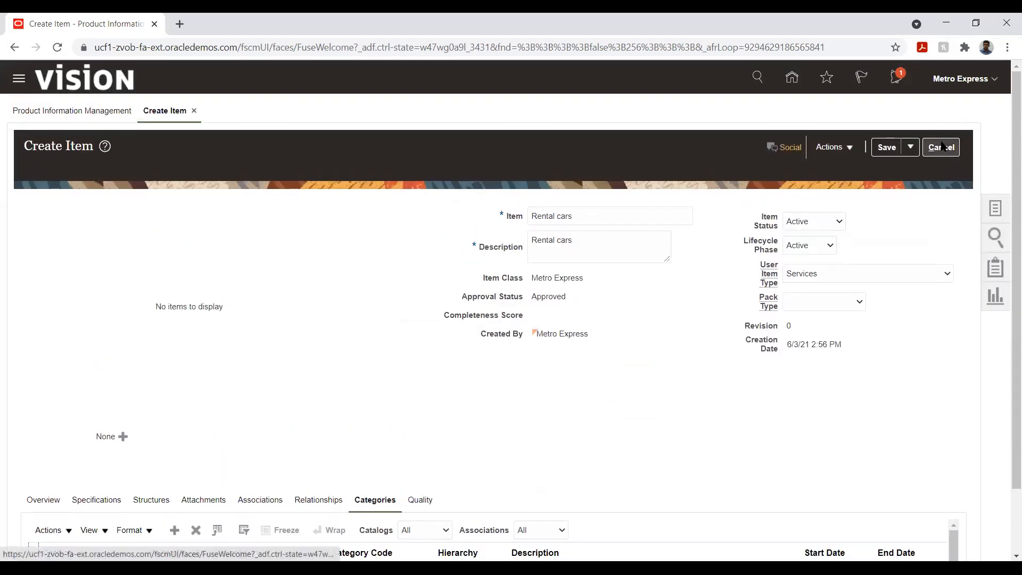
Step: Discard the unsaved changes to the Rental cars item and open Setup and Maintenance
left_click(947, 153)
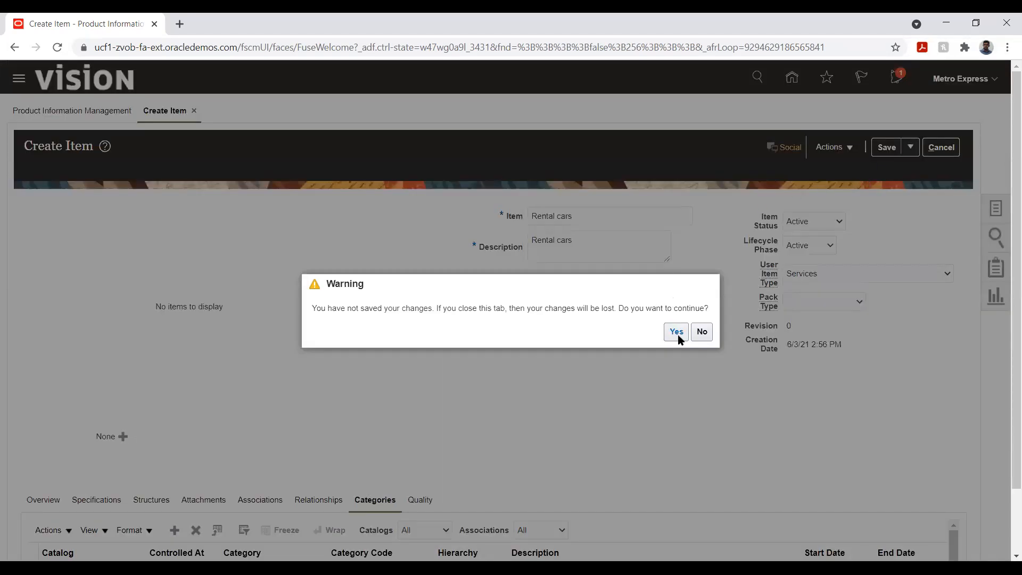
left_click(677, 331)
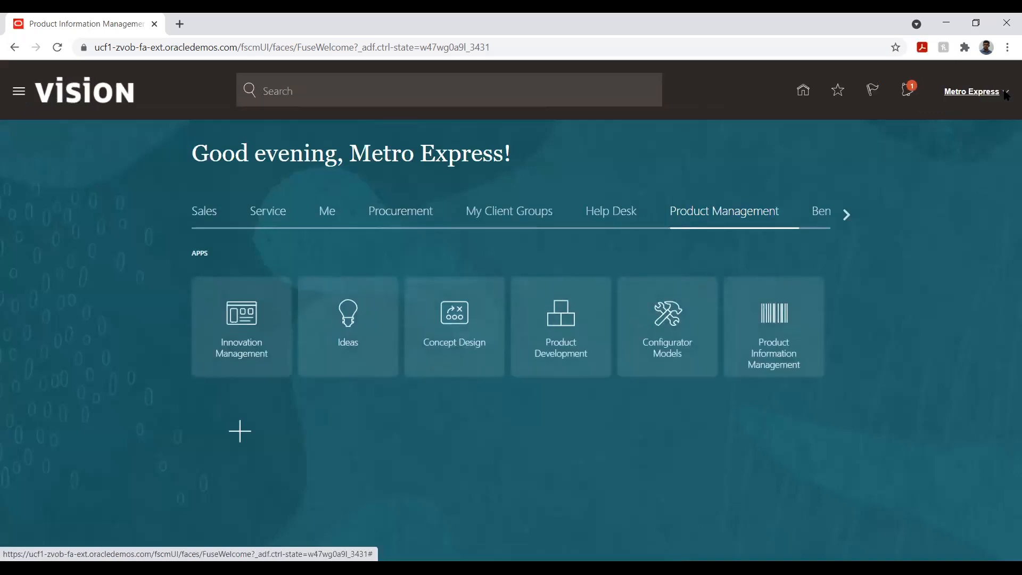
left_click(993, 95)
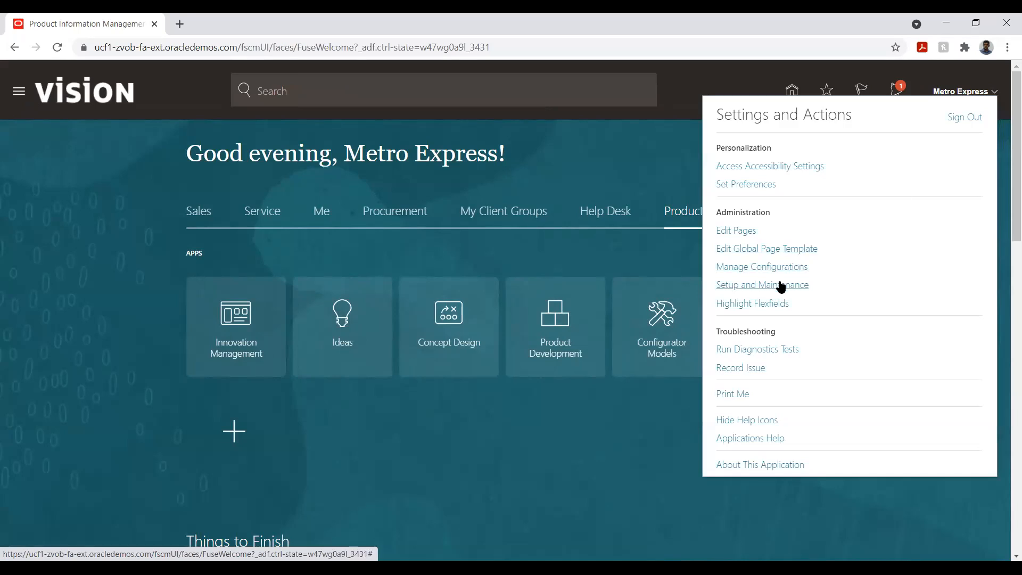
left_click(780, 286)
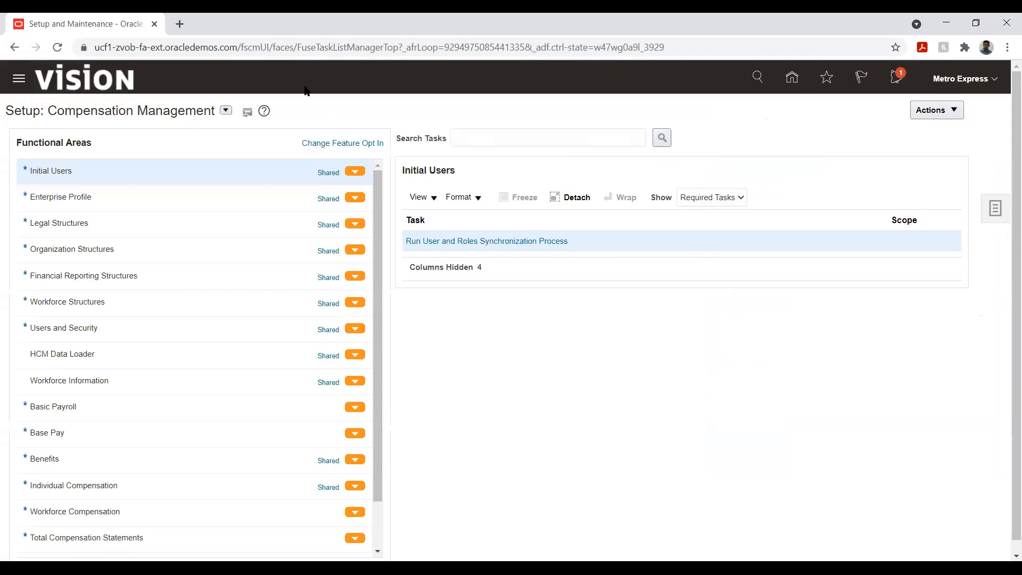
Step: Switch to the Product Management setup, search its tasks for "%cata%" and open Manage Functional Area Catalogs
left_click(226, 110)
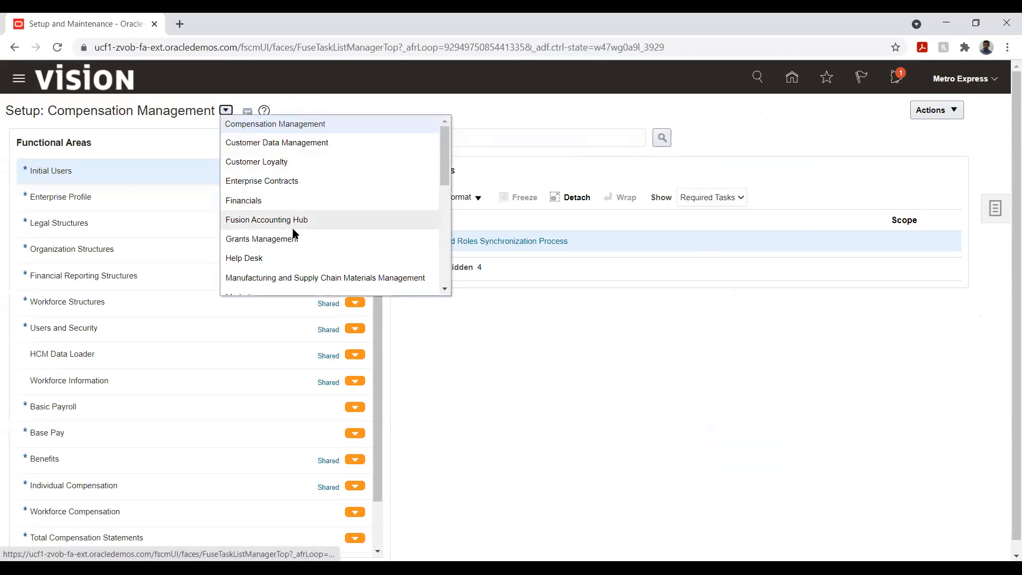
scroll(298, 223, "down", 1)
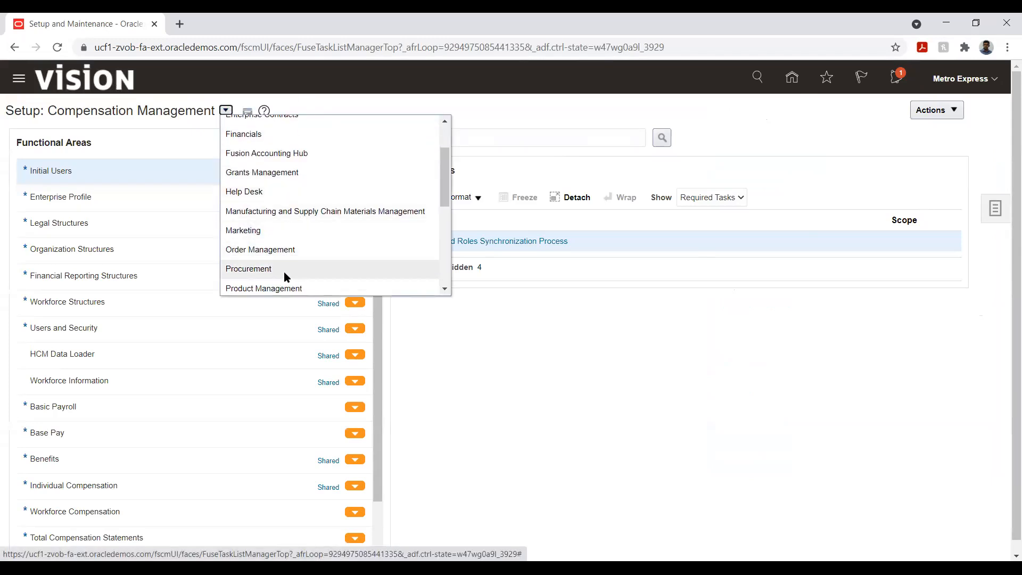
left_click(283, 288)
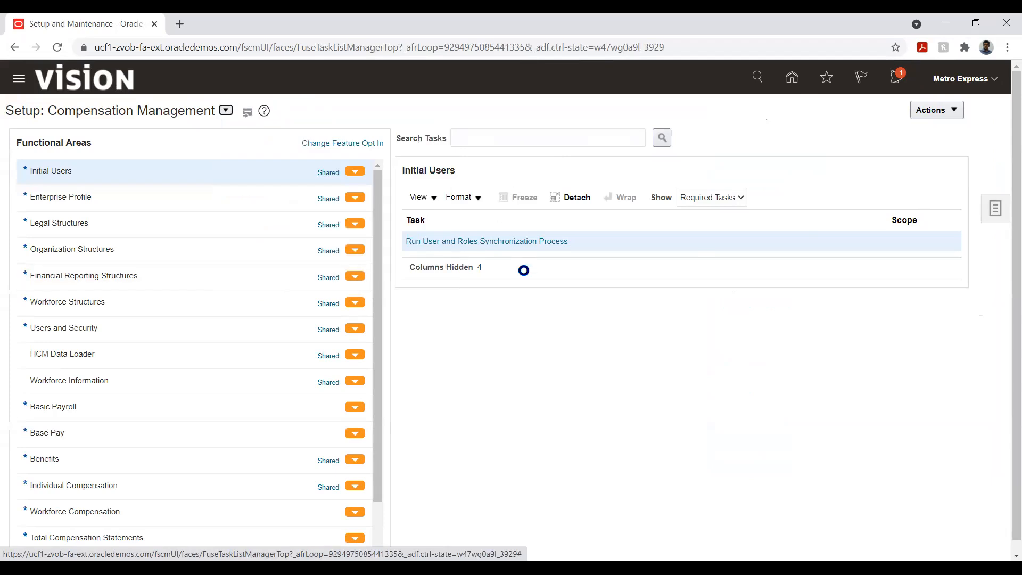
left_click(486, 137)
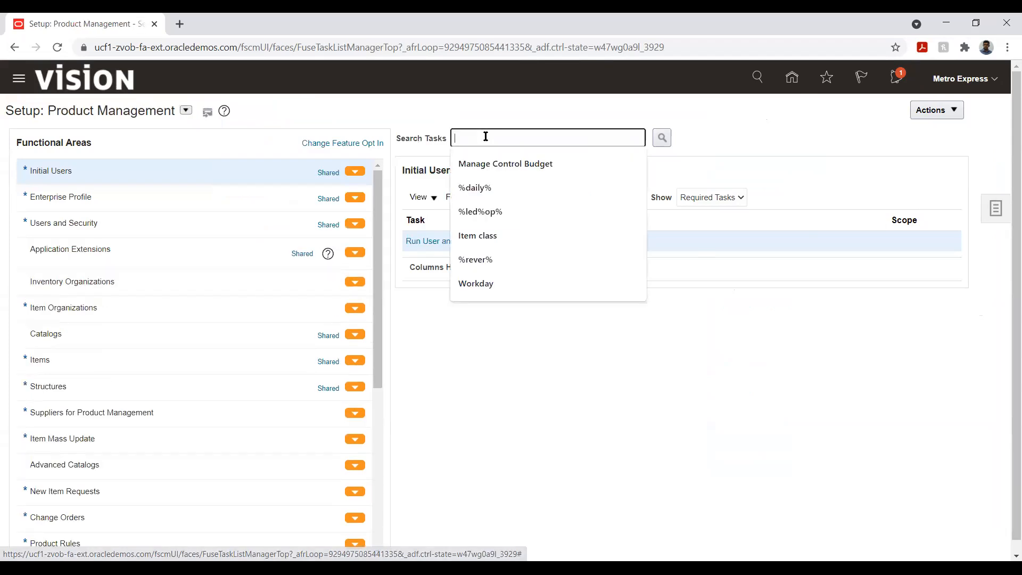
type("%cata")
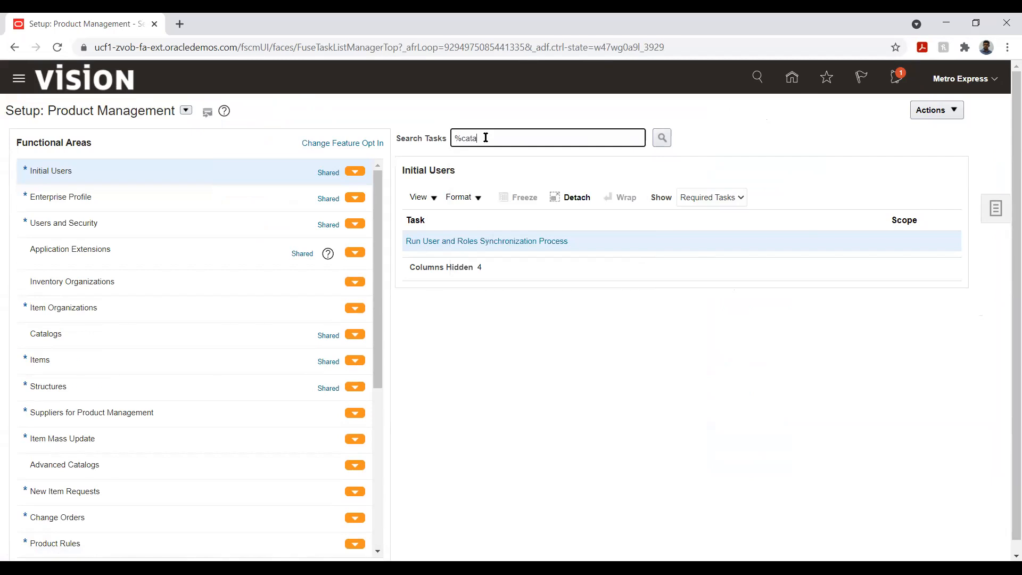
type("%")
key("Return")
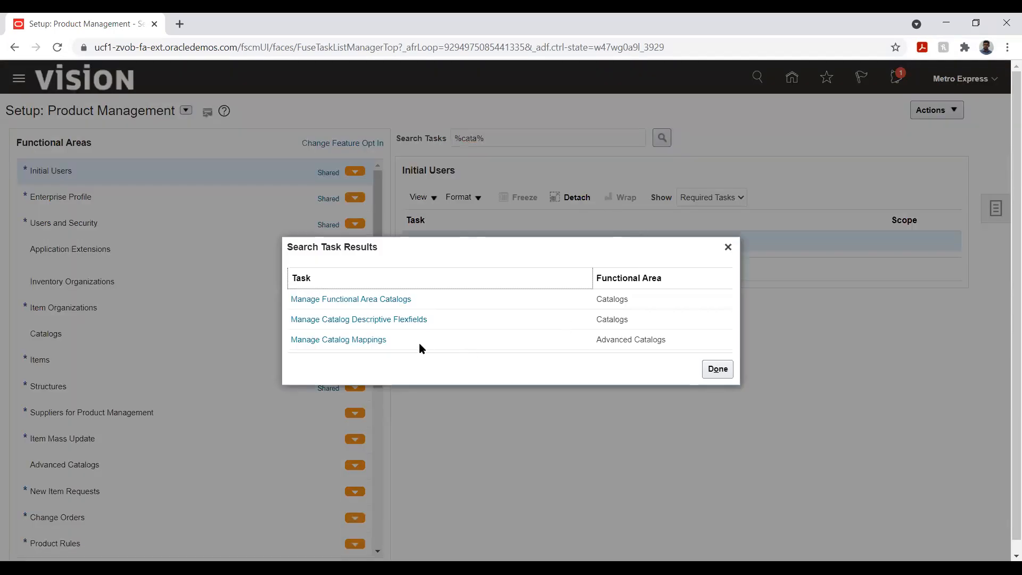
left_click(380, 300)
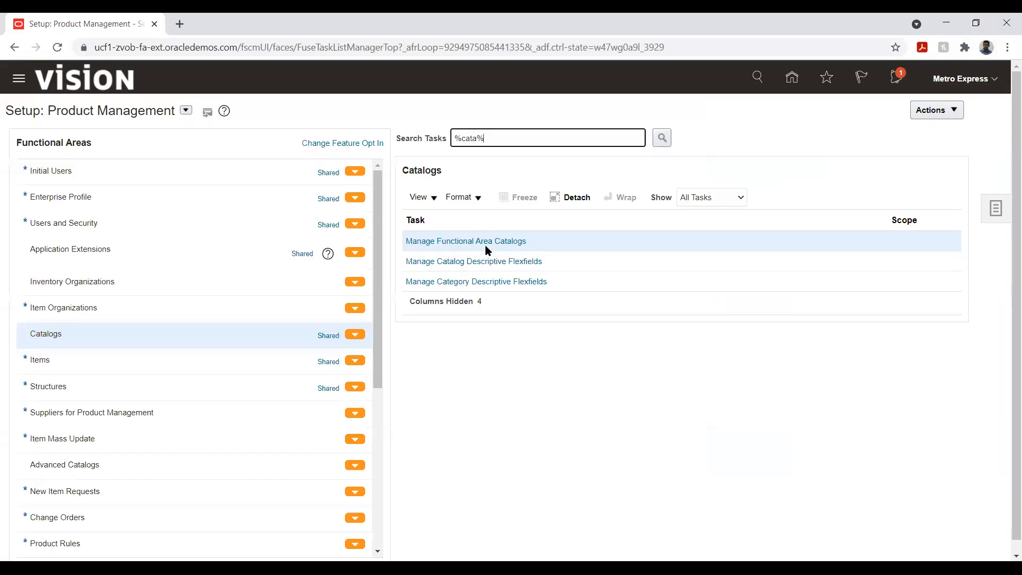
left_click(484, 245)
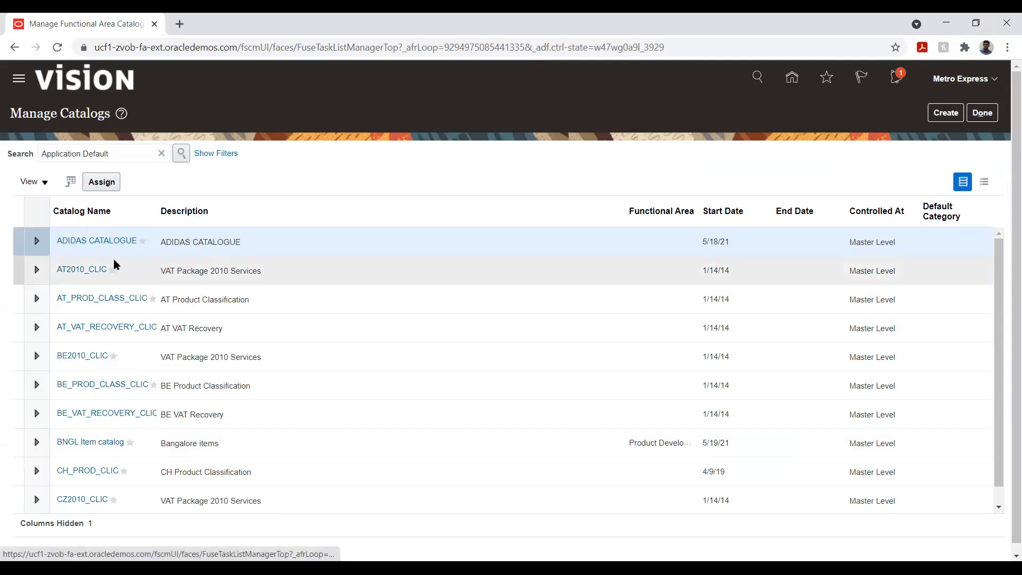
Step: Start a catalog for functional area VAT Invoices for China, with name Kuwait Services, code Kuwait_Services and description Kuwait services
left_click(945, 113)
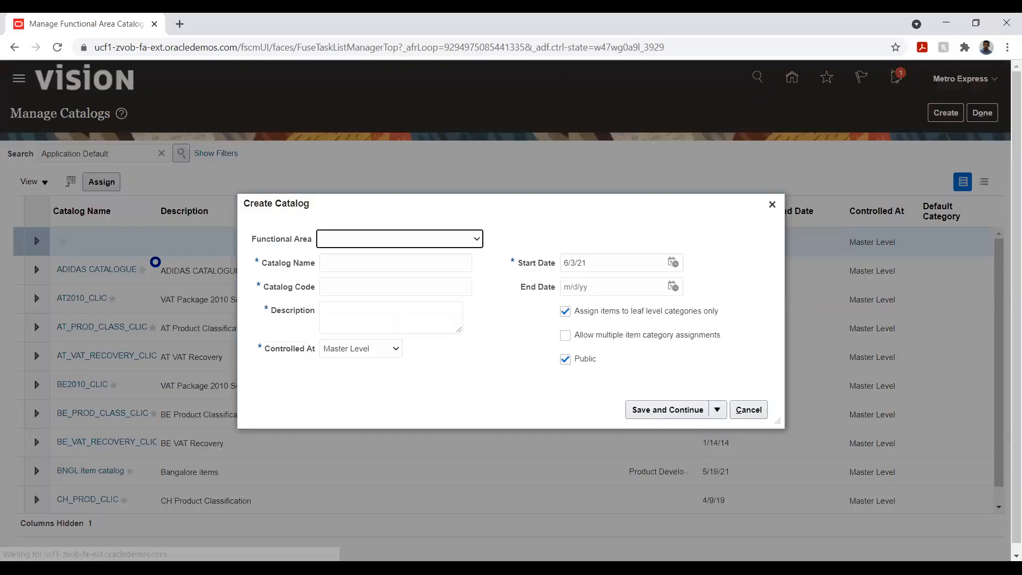
left_click(398, 241)
scroll(375, 331, "down", 2)
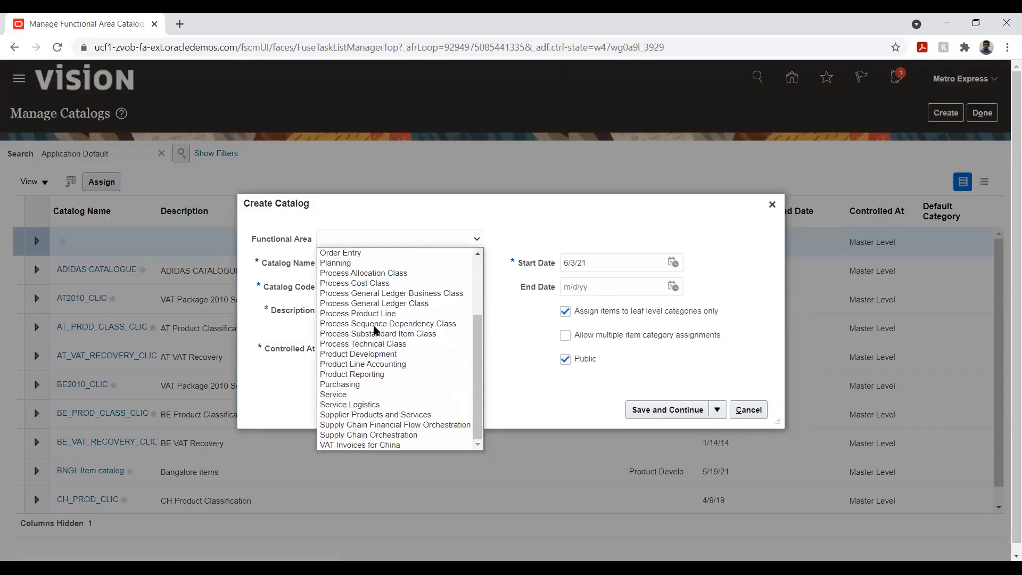
left_click(343, 446)
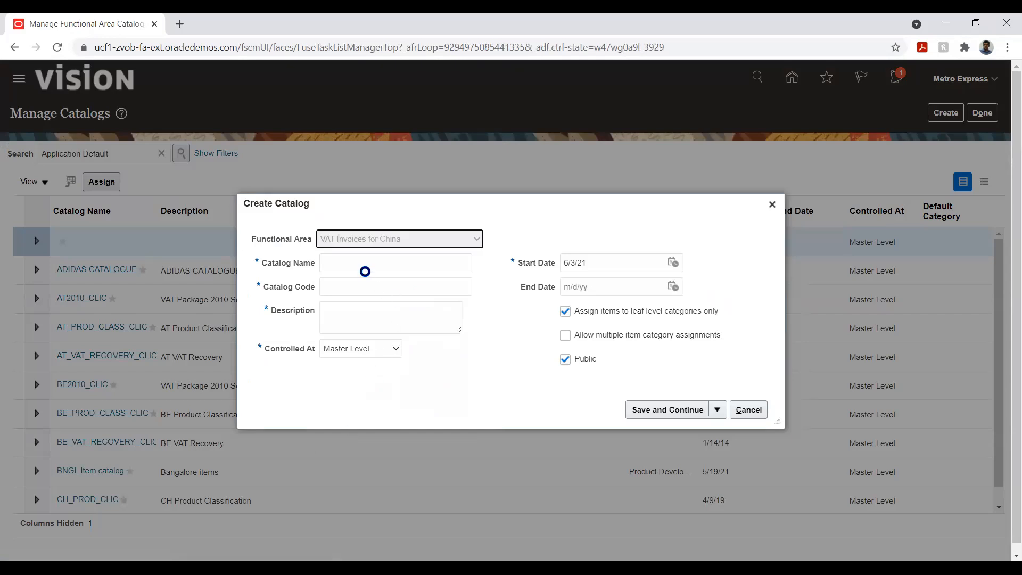
left_click(370, 210)
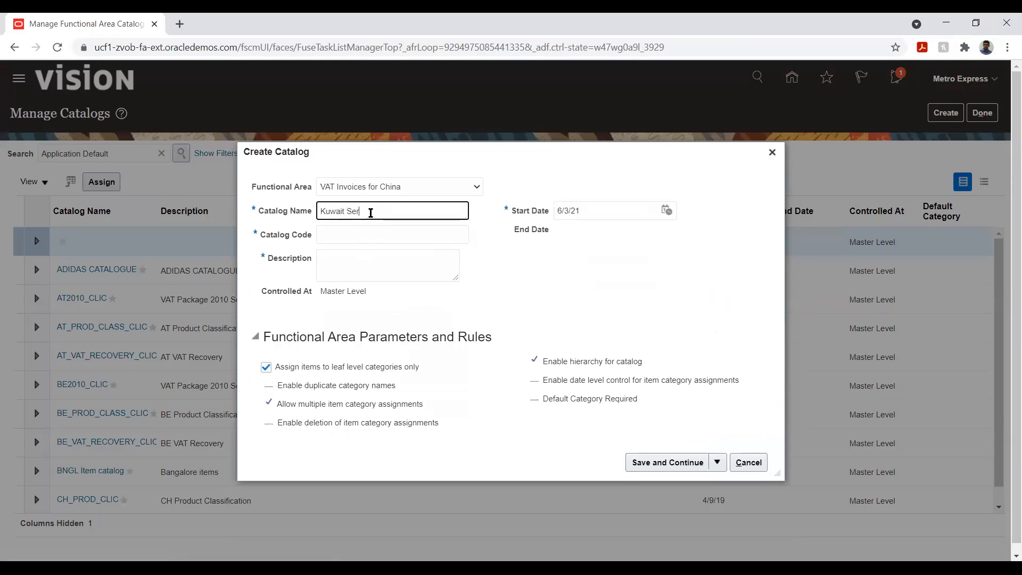
key("Tab")
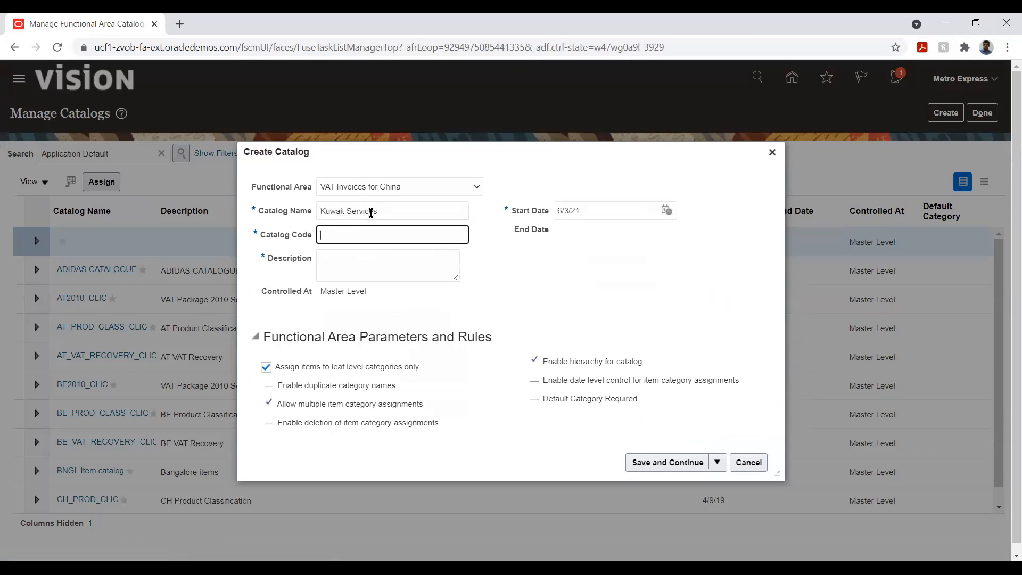
left_click(370, 259)
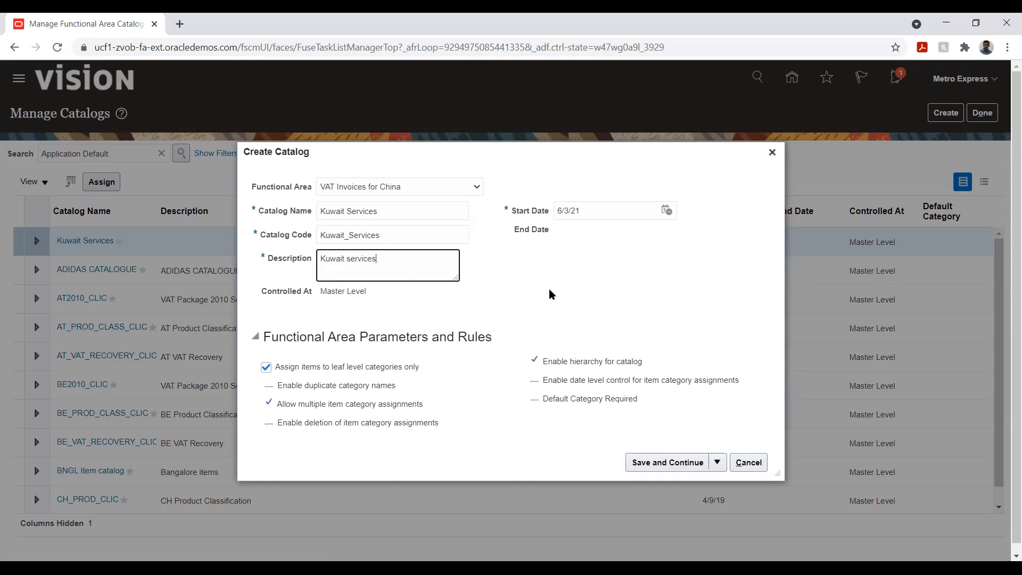
Step: Set the new catalog's start date to 1/1/21, save it and continue to editing
left_click(667, 211)
left_click(714, 237)
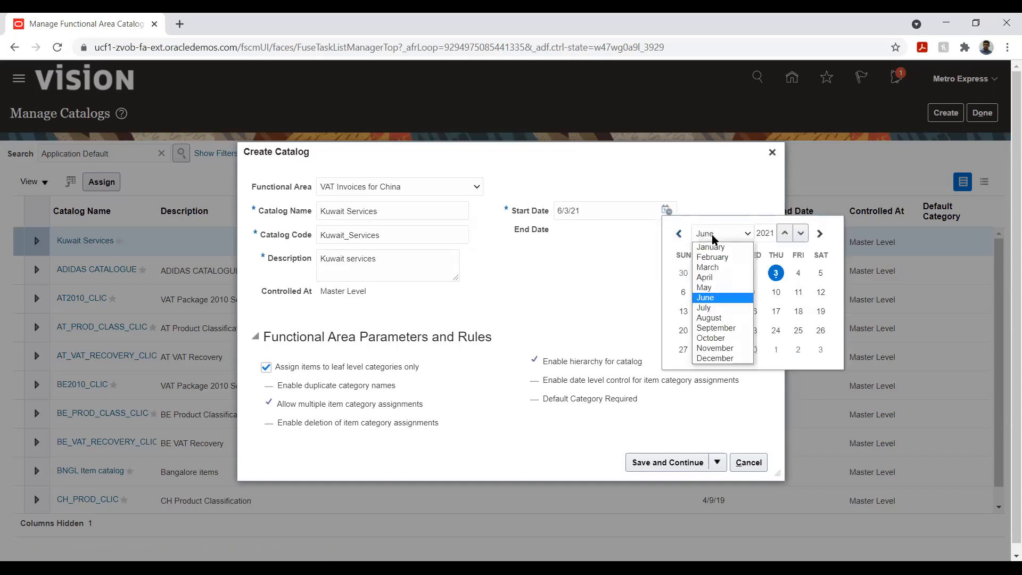
left_click(713, 248)
left_click(798, 273)
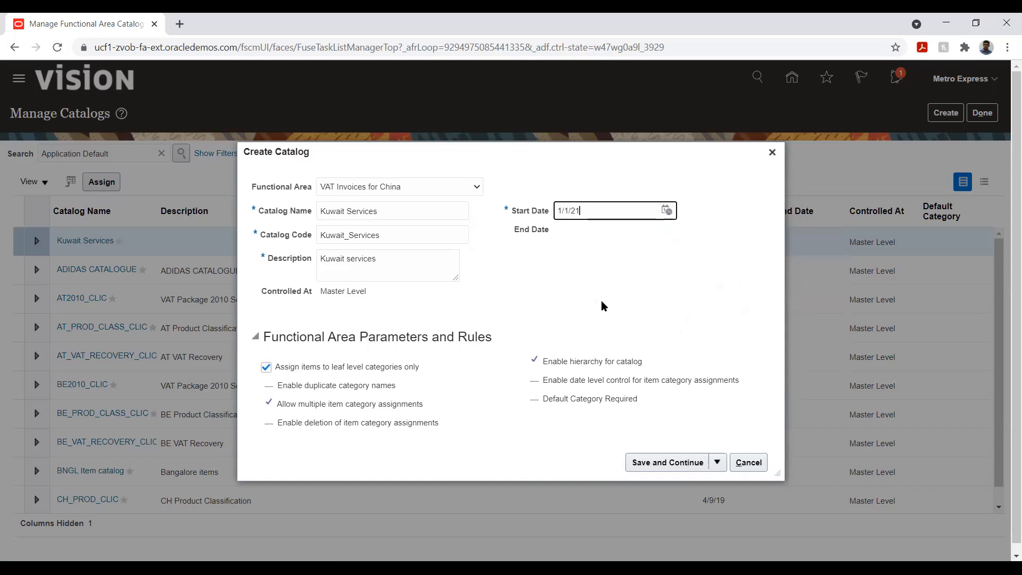
left_click(650, 464)
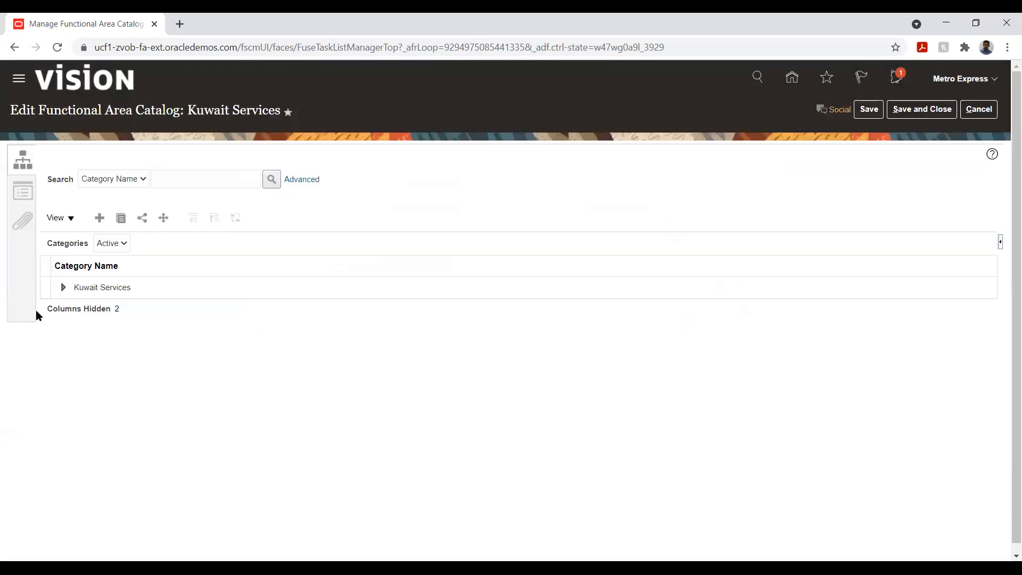
Step: In the Kuwait Services catalog's details, start a new default category with Services as its name, code and description
left_click(63, 290)
left_click(145, 295)
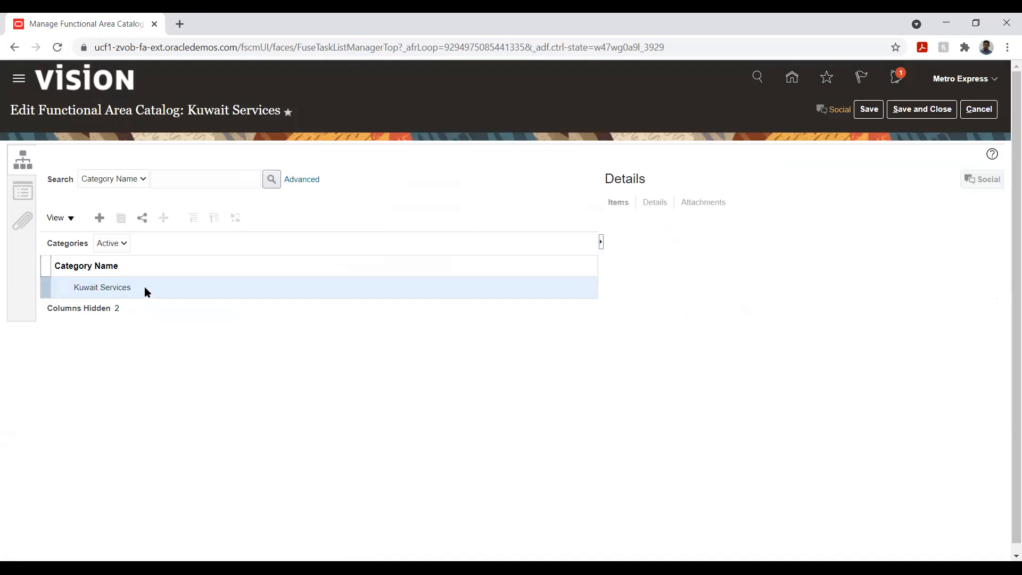
left_click(23, 190)
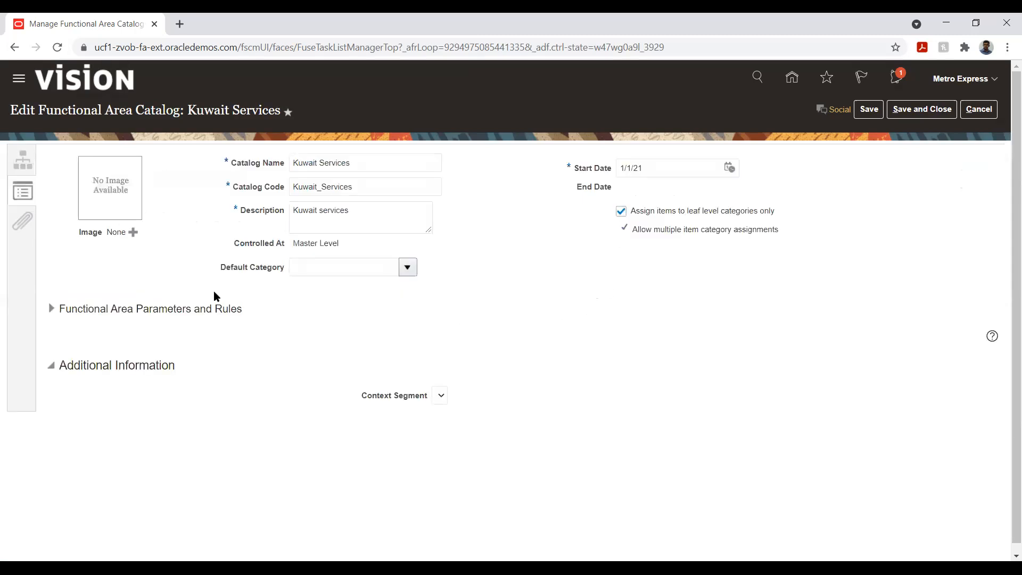
left_click(51, 308)
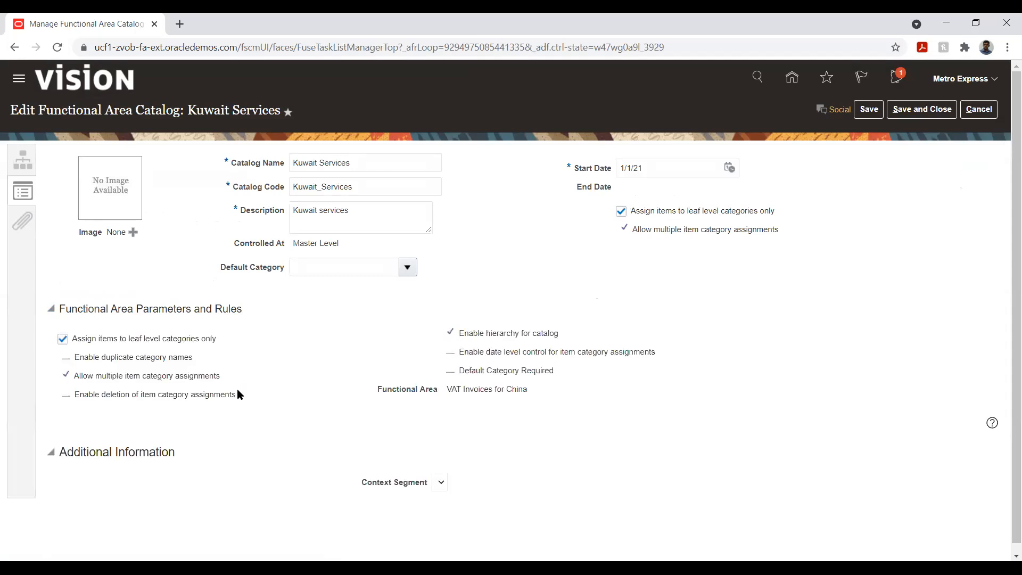
left_click(408, 270)
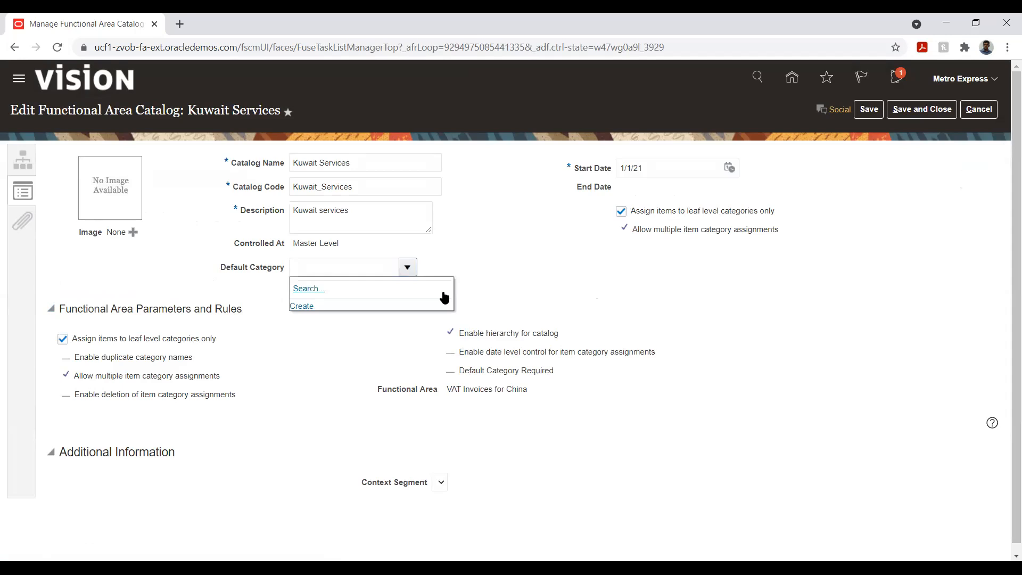
left_click(298, 306)
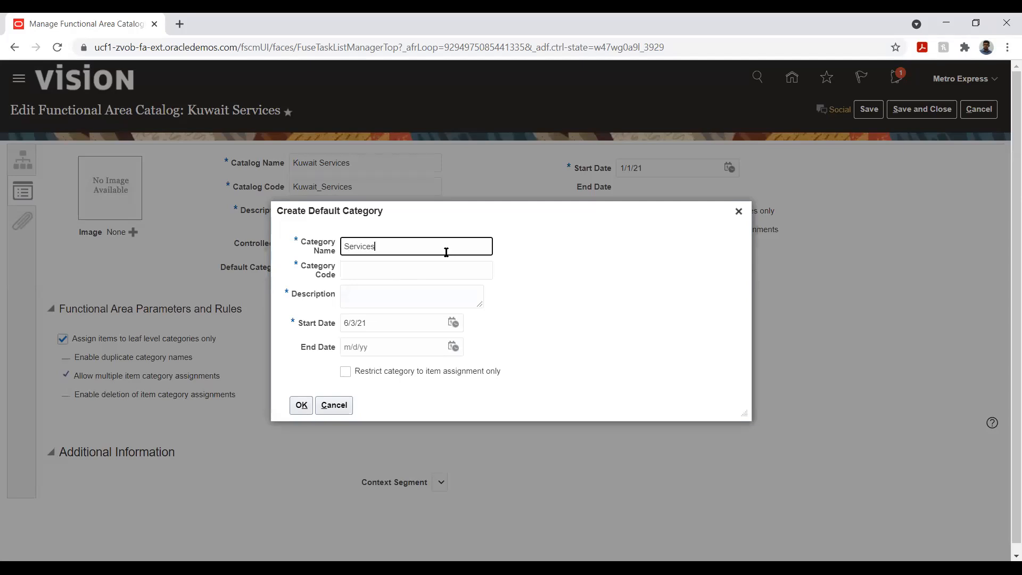
double_click(437, 245)
key("ctrl+c")
key("Tab")
key("ctrl+v")
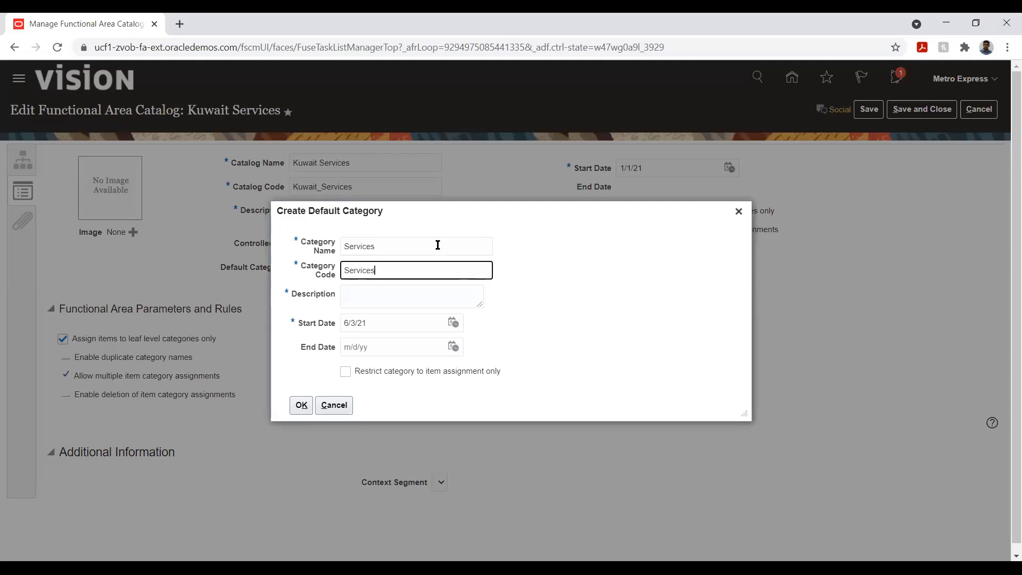
key("Tab")
key("ctrl+v")
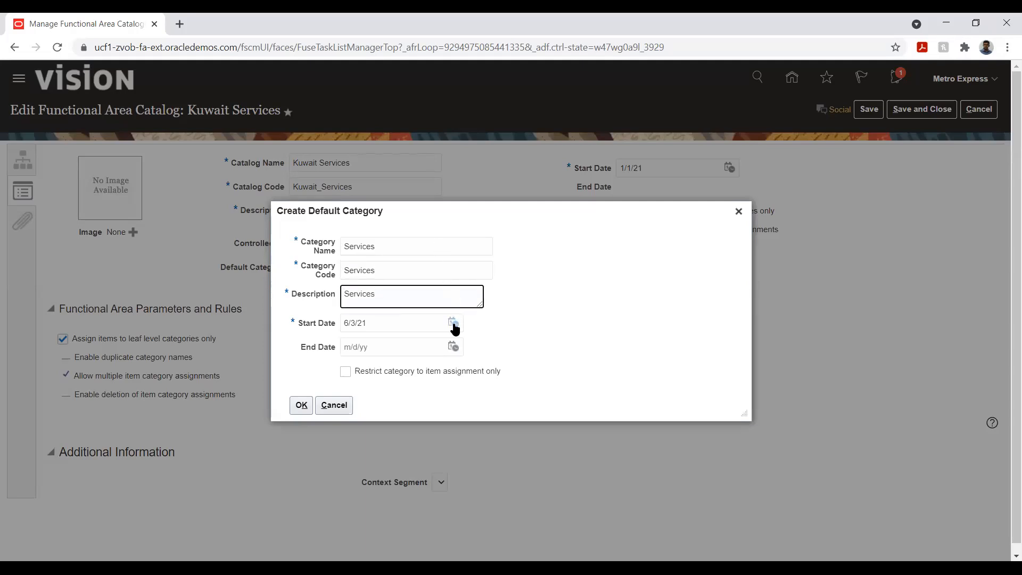
Step: Set the default category's start date to 1/13/21, confirm the category and save the catalog
left_click(453, 322)
left_click(499, 346)
left_click(501, 359)
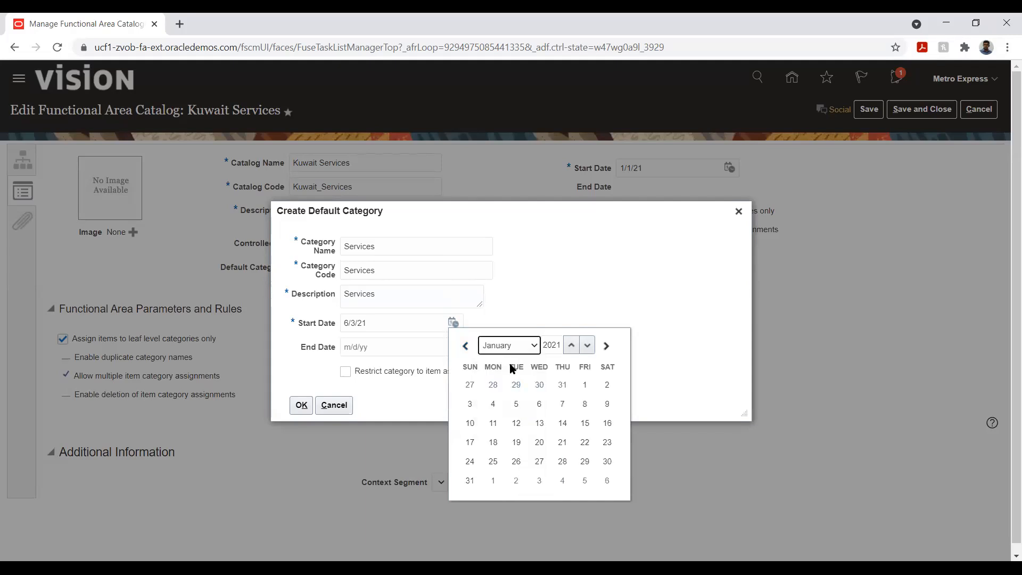
left_click(539, 423)
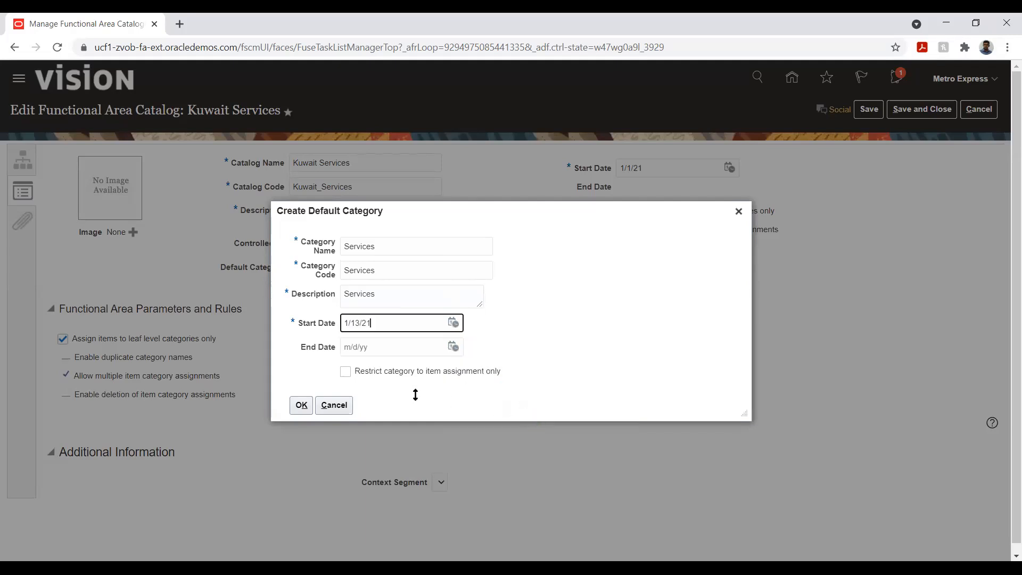
left_click(301, 405)
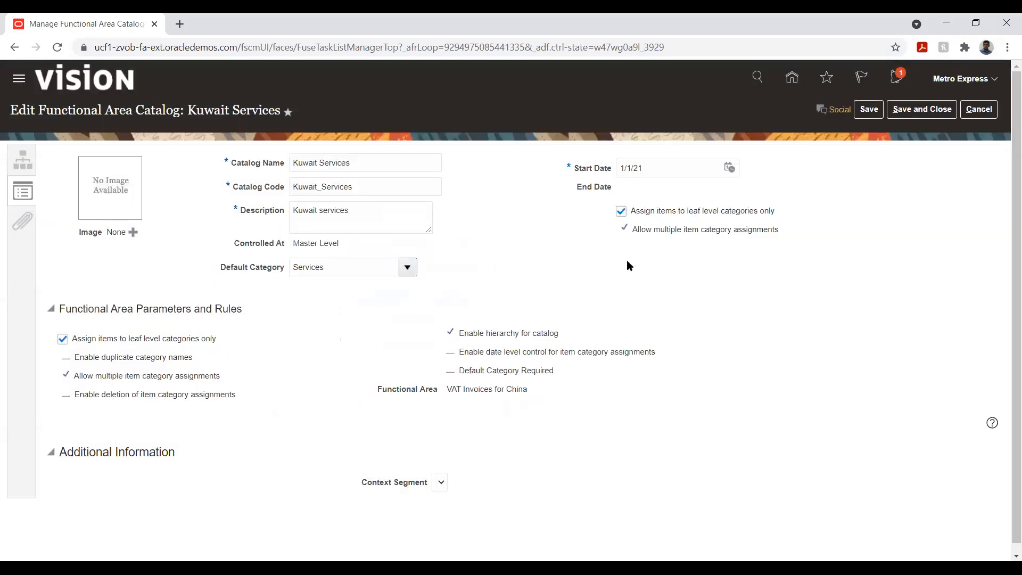
left_click(869, 109)
Step: In the Kuwait Services catalog's category hierarchy, select and expand the Services category
left_click(22, 169)
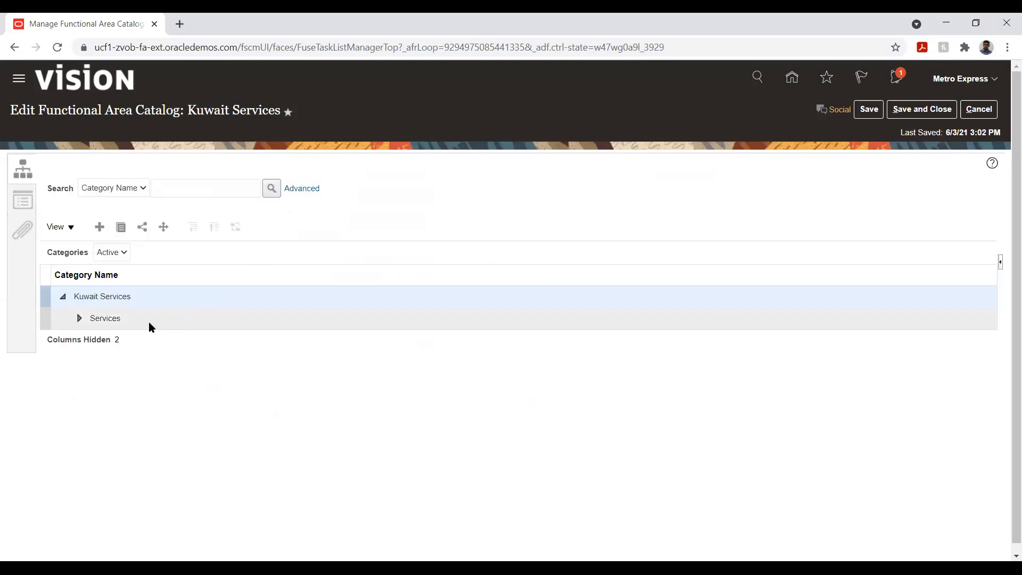
left_click(134, 325)
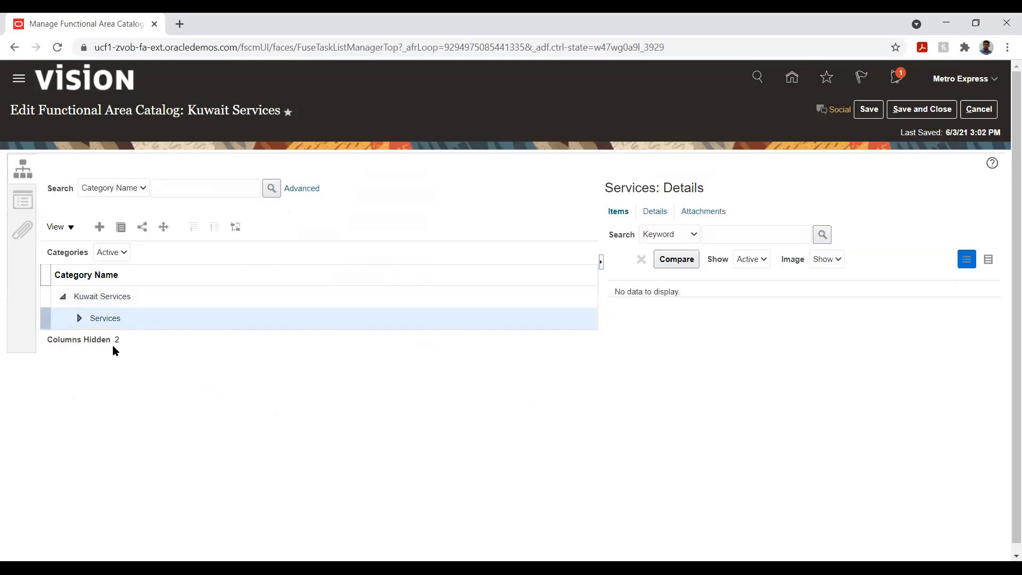
left_click(79, 318)
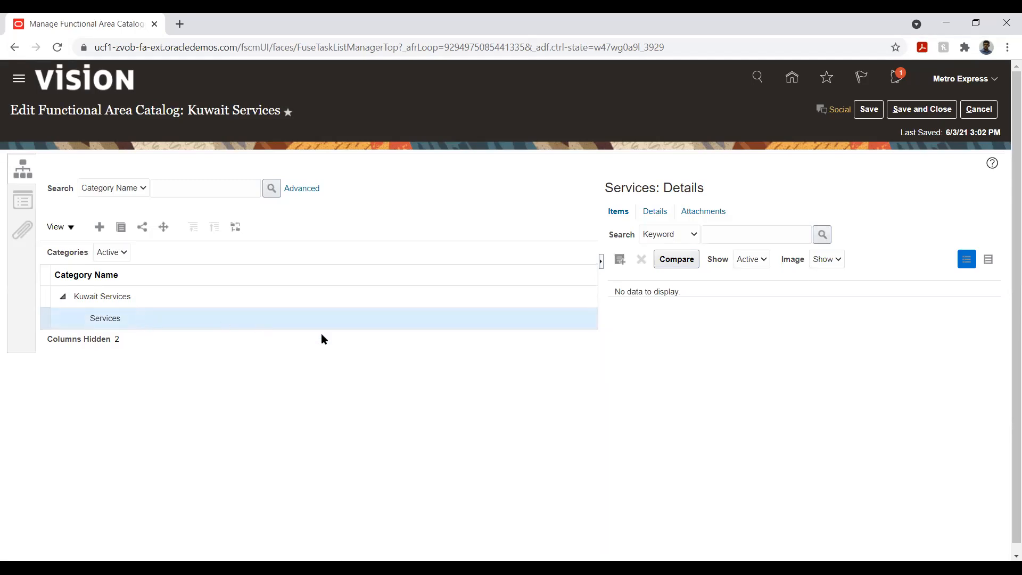
left_click(620, 260)
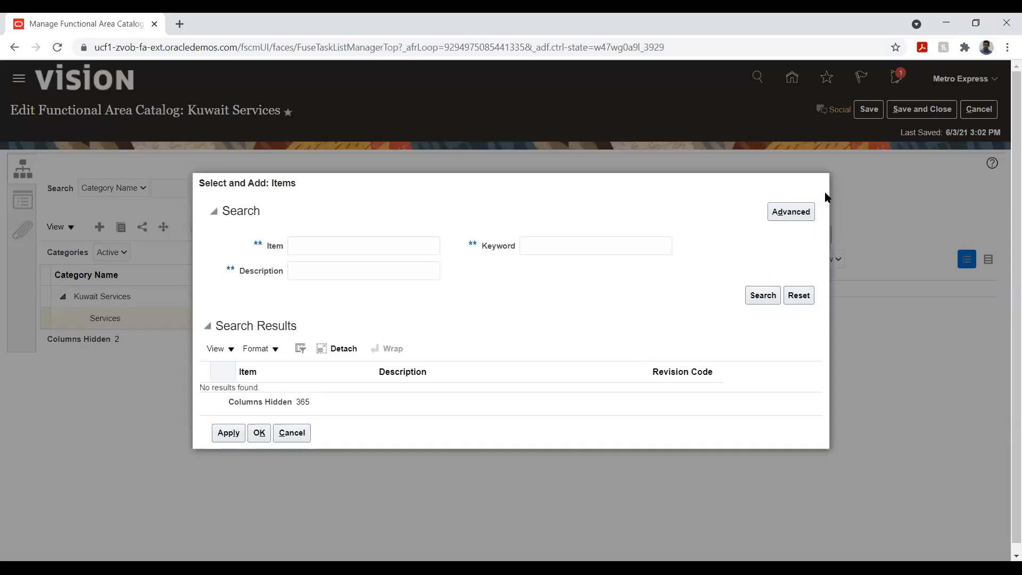
left_click(822, 184)
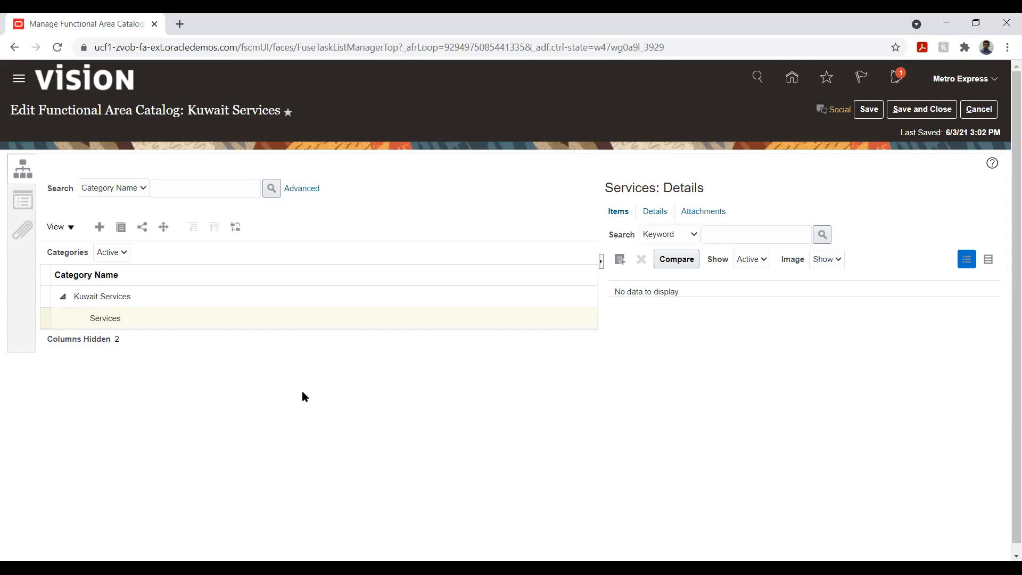
Step: Start adding items to the Services category and search for items named Metro
left_click(126, 319)
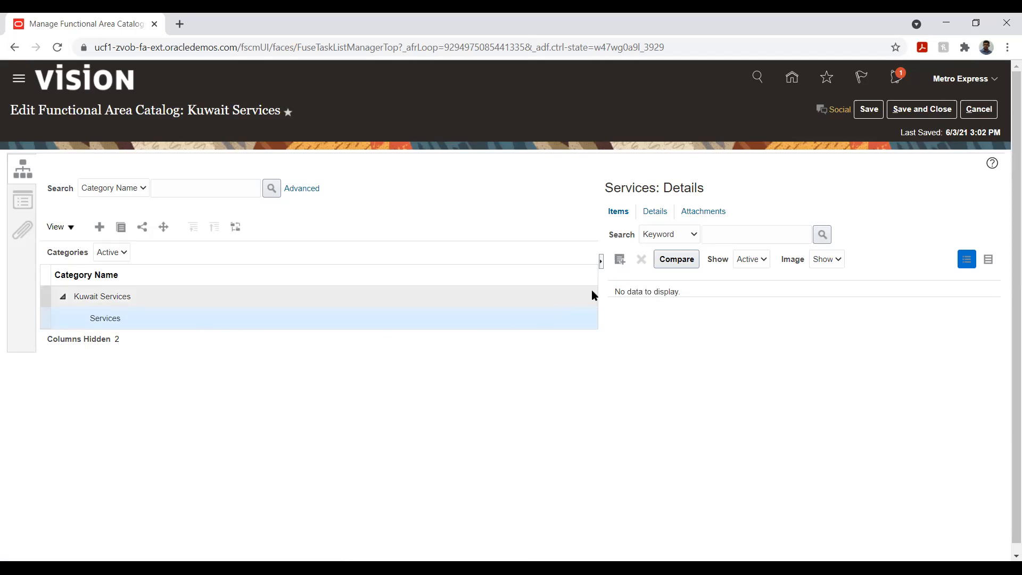
left_click(619, 259)
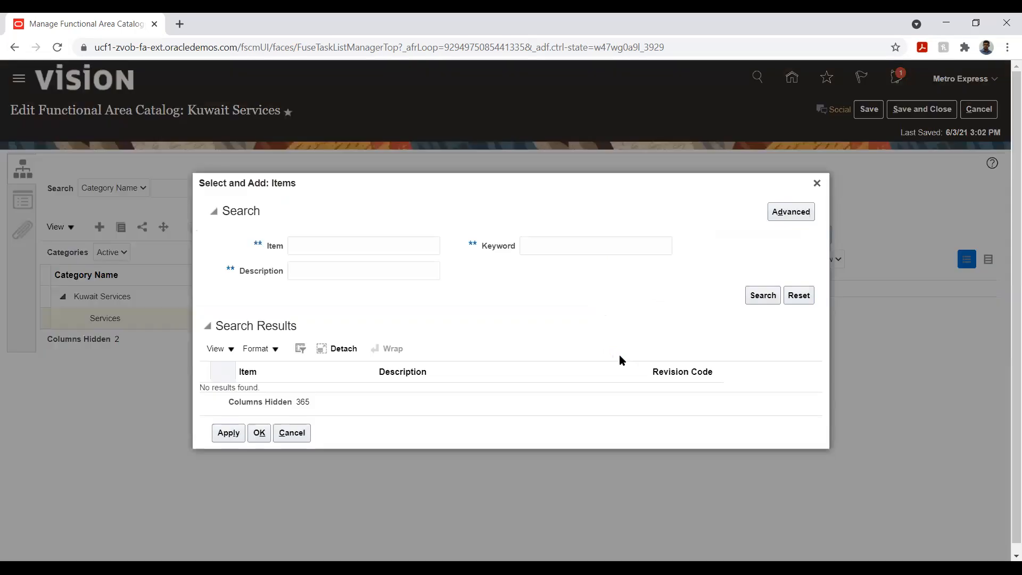
left_click(407, 245)
type("Metro")
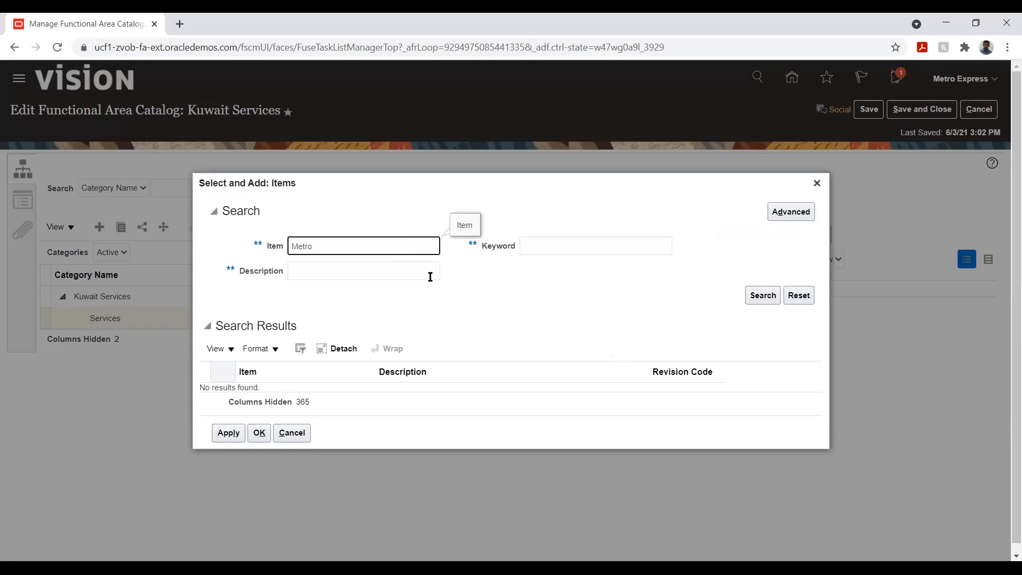
left_click(757, 296)
Step: Clear the Metro item filter, switch to the advanced item search and try searching for item names with %VAT%
double_click(345, 246)
key("BackSpace")
left_click(790, 213)
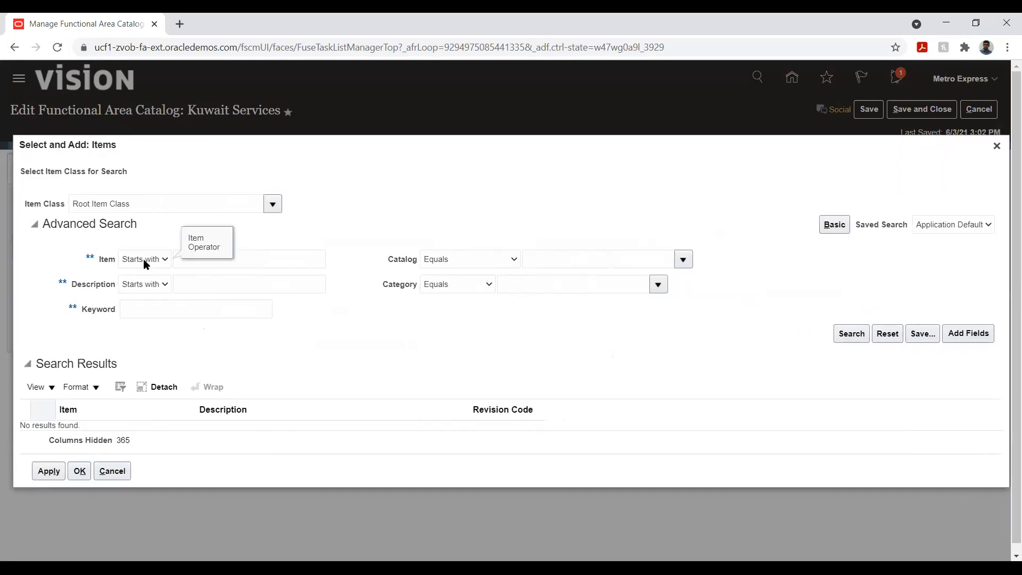
left_click(142, 259)
left_click(292, 287)
left_click(273, 255)
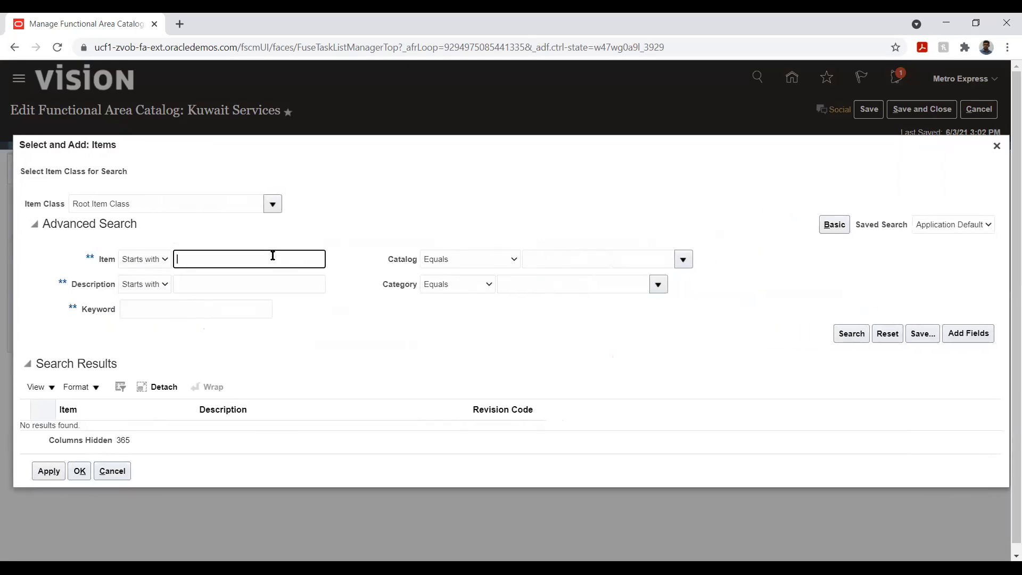
type("%VAT%")
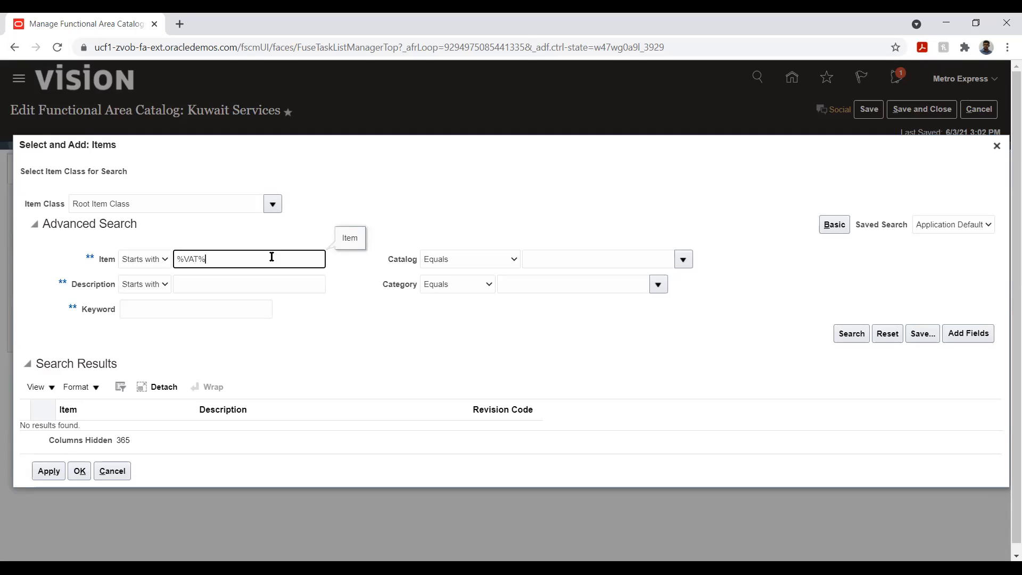
left_click(853, 334)
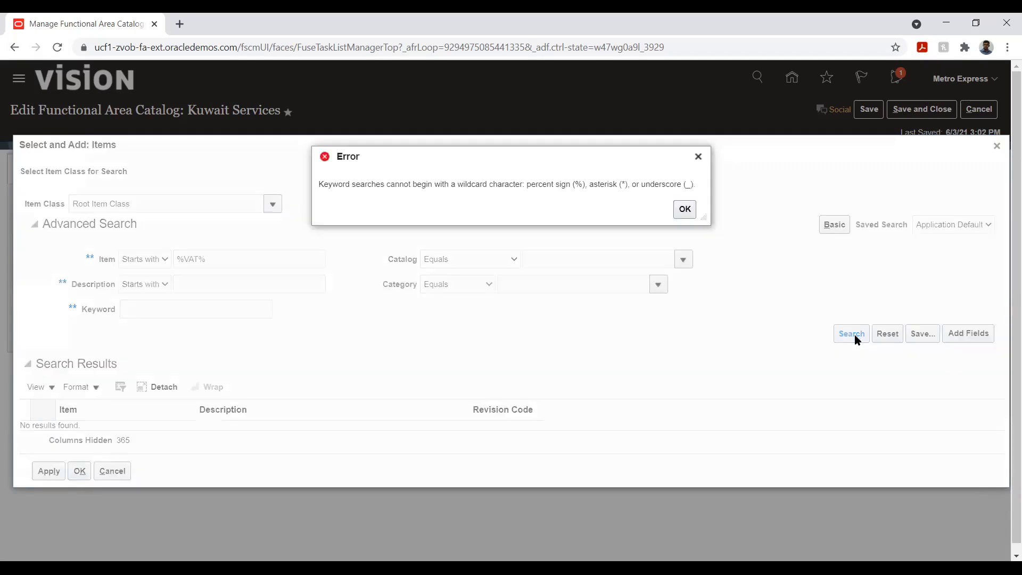
left_click(684, 209)
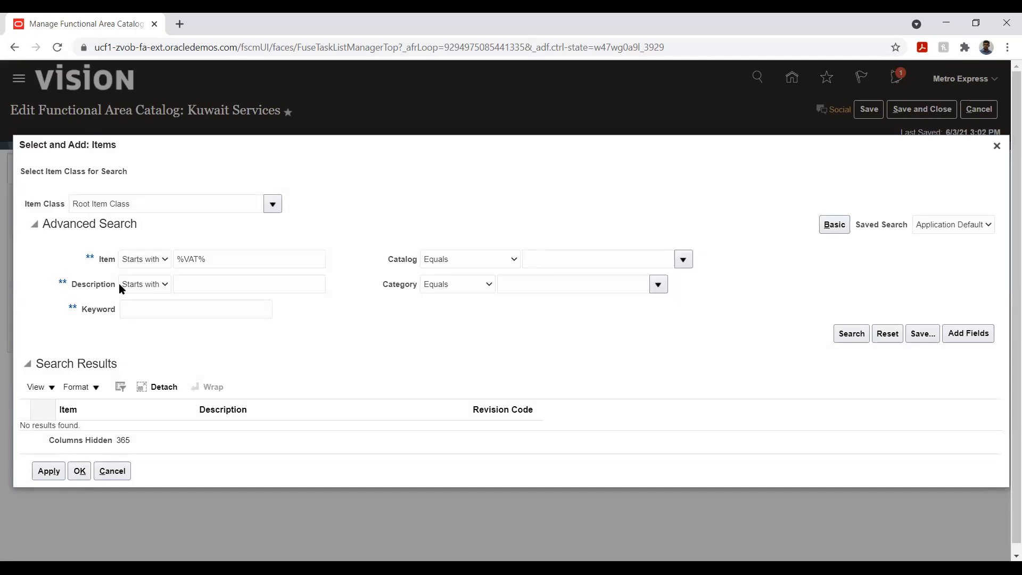
Step: Replace the item filter with %sevic% and try the advanced search again
left_click(288, 260)
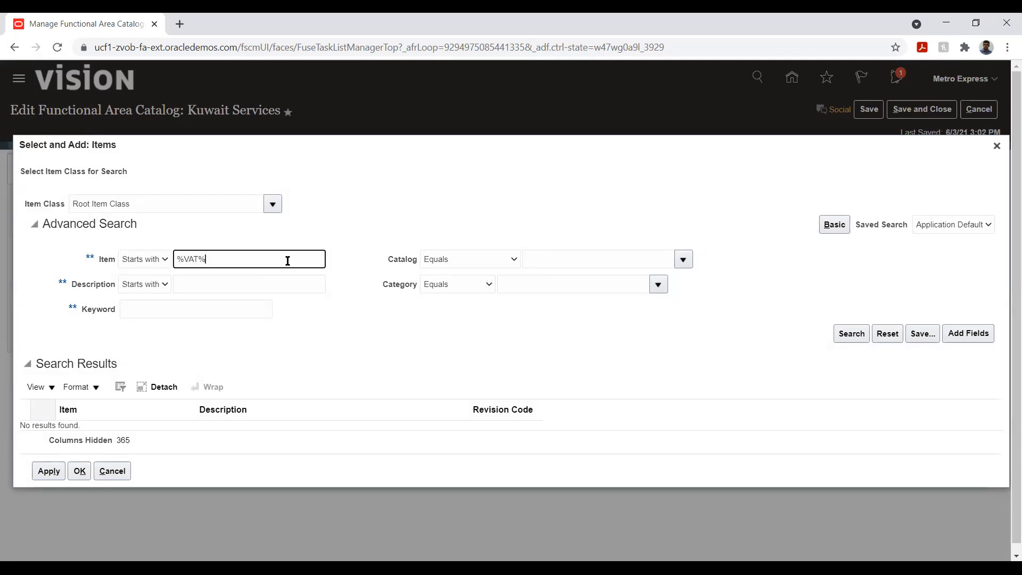
triple_click(285, 258)
key("BackSpace")
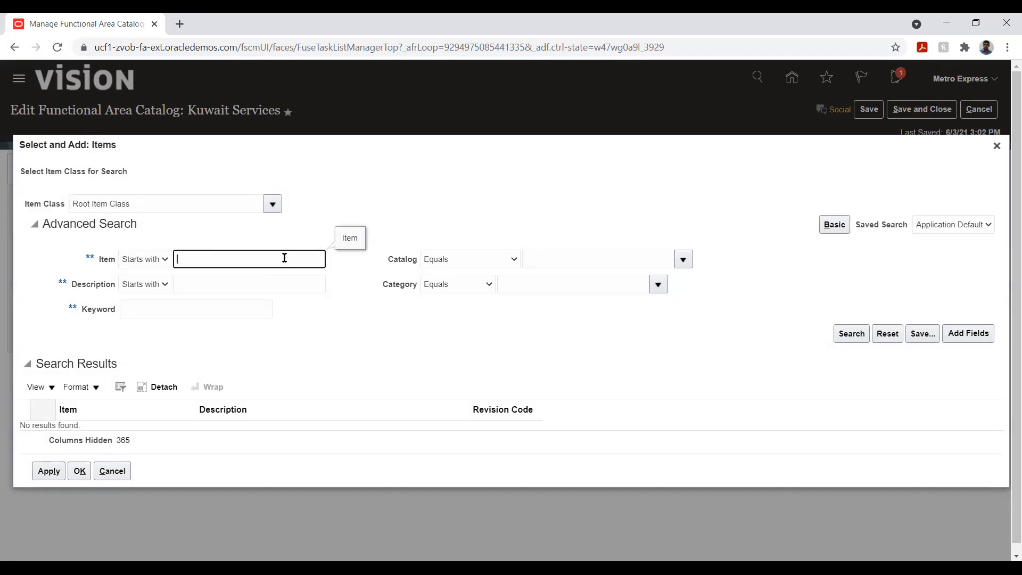
type("%sevic%")
left_click(854, 336)
left_click(686, 210)
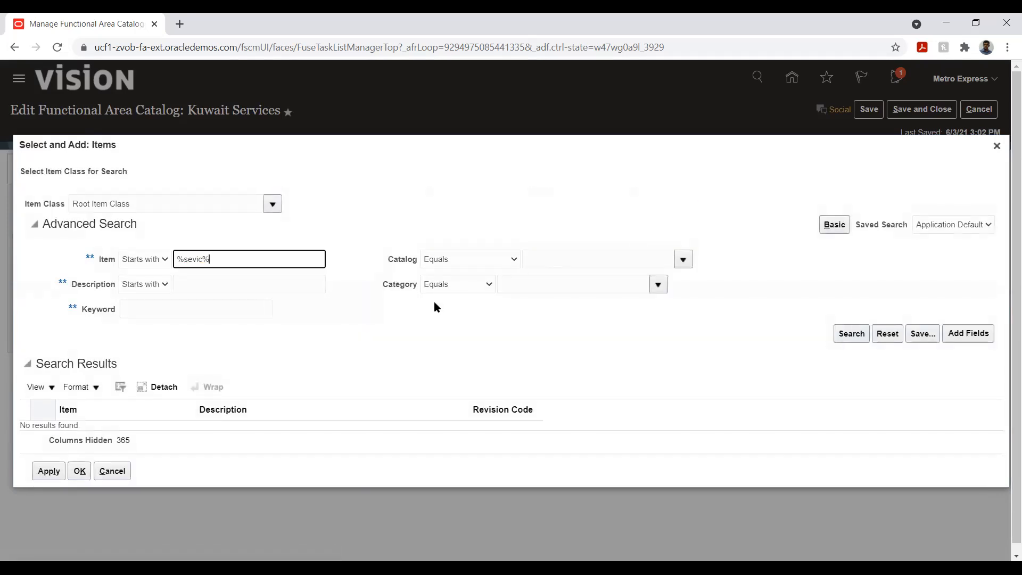
Step: Search for items starting with Serv% and add Servi_Itm to the Services category
triple_click(284, 253)
type("Serv%")
left_click(141, 374)
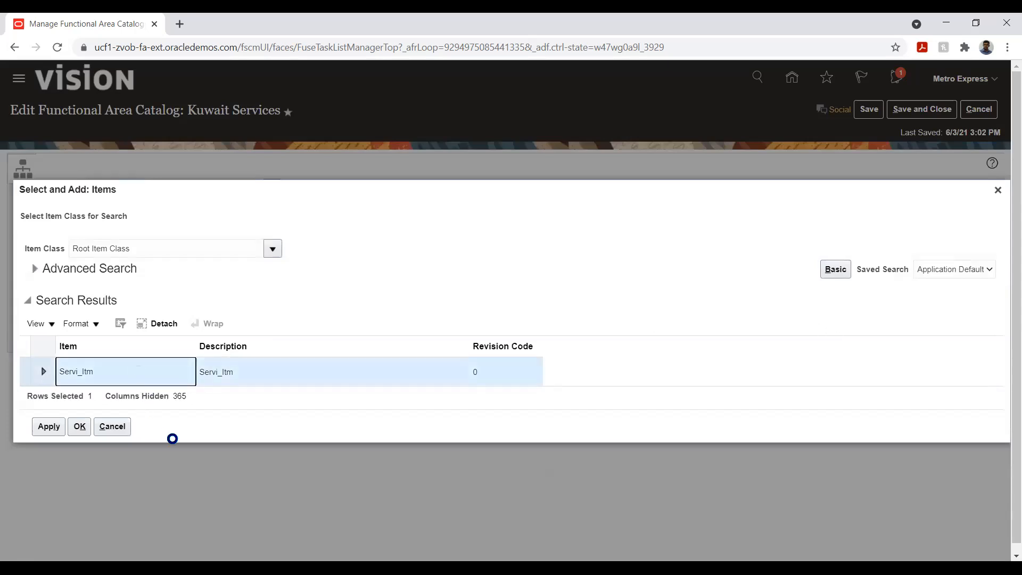
left_click(42, 428)
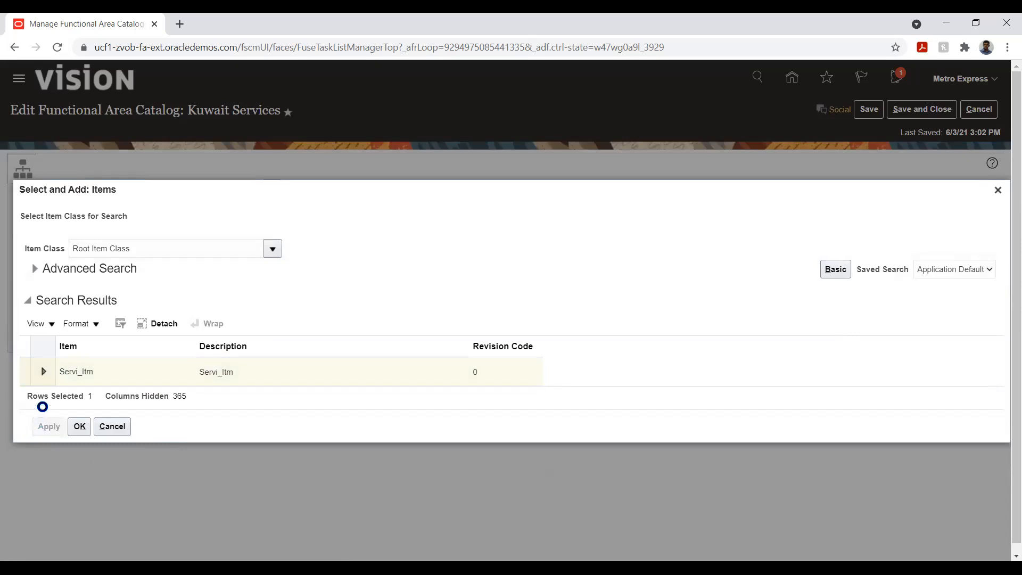
left_click(79, 428)
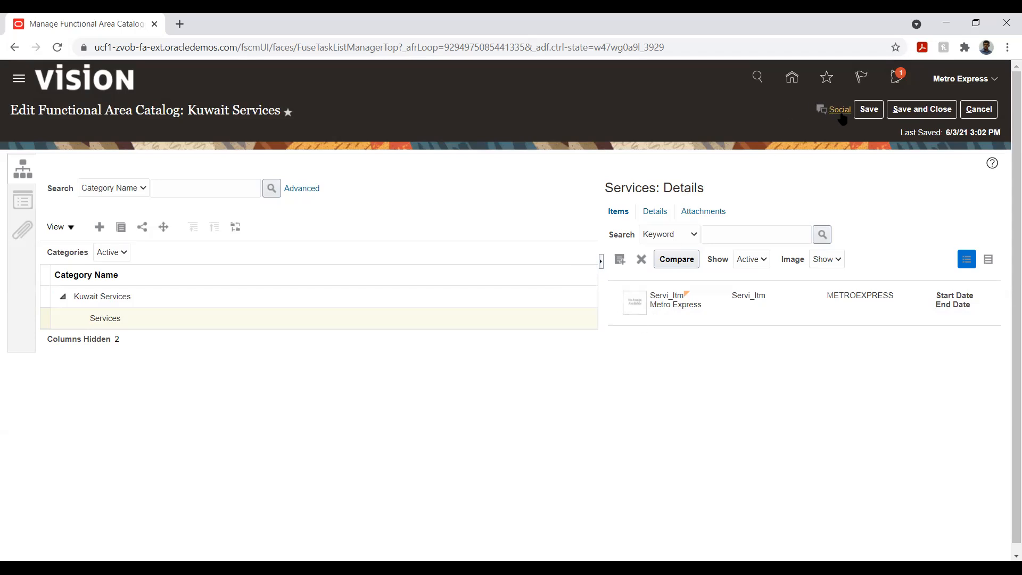
Step: Save and close the Kuwait Services catalog, acknowledging the master-control notice, and finish managing catalogs
left_click(869, 109)
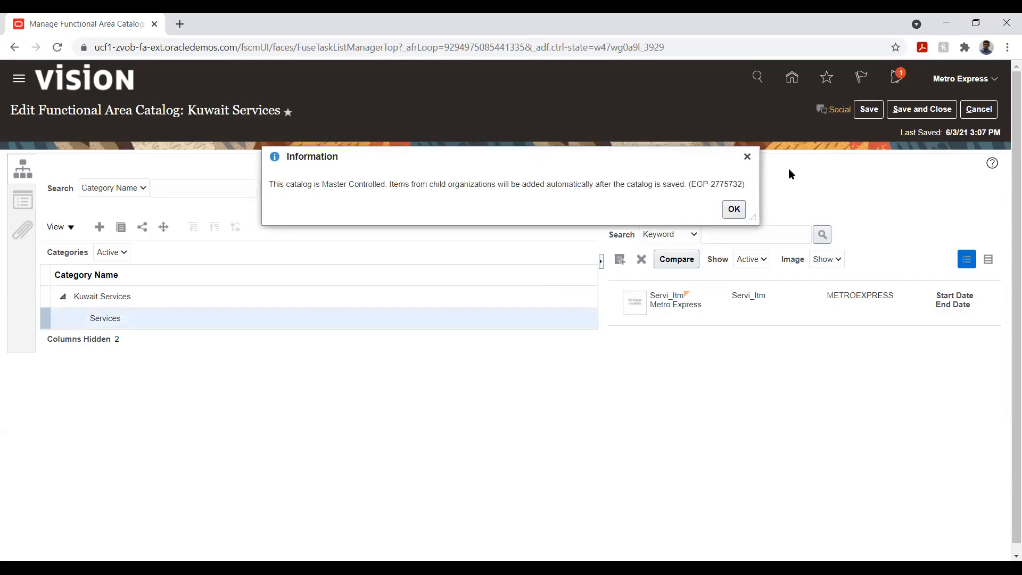
left_click(735, 209)
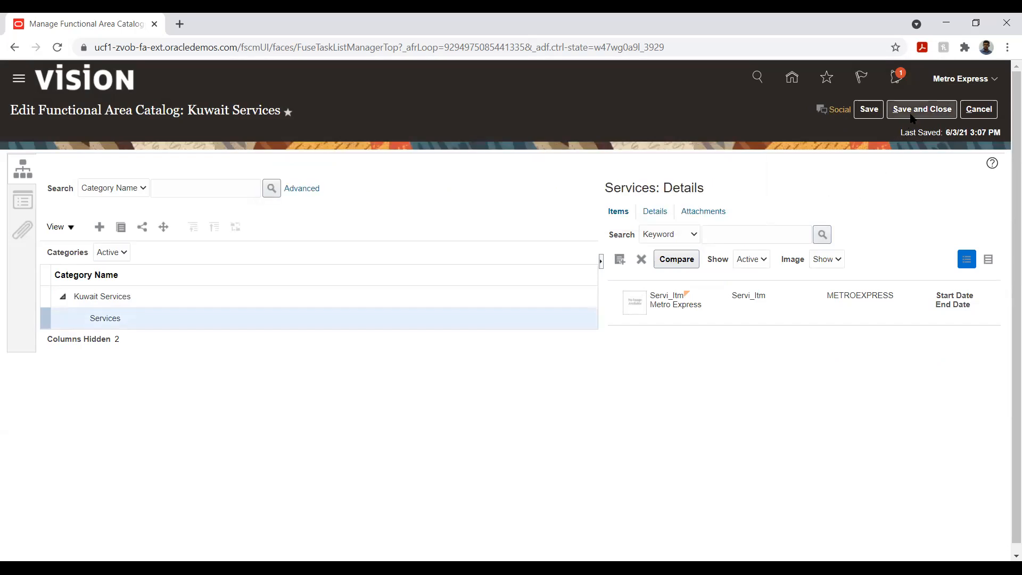
left_click(922, 109)
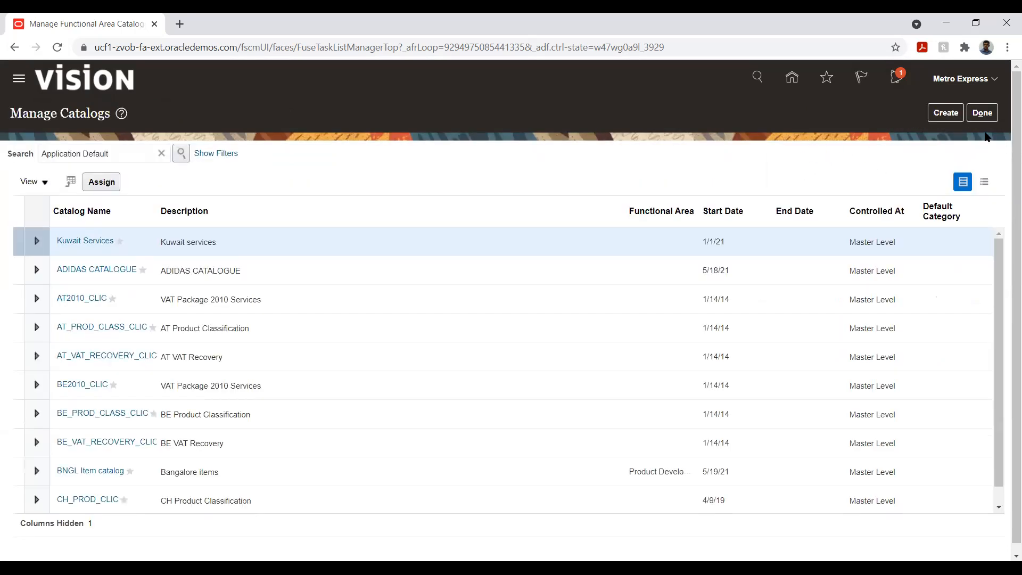
left_click(988, 116)
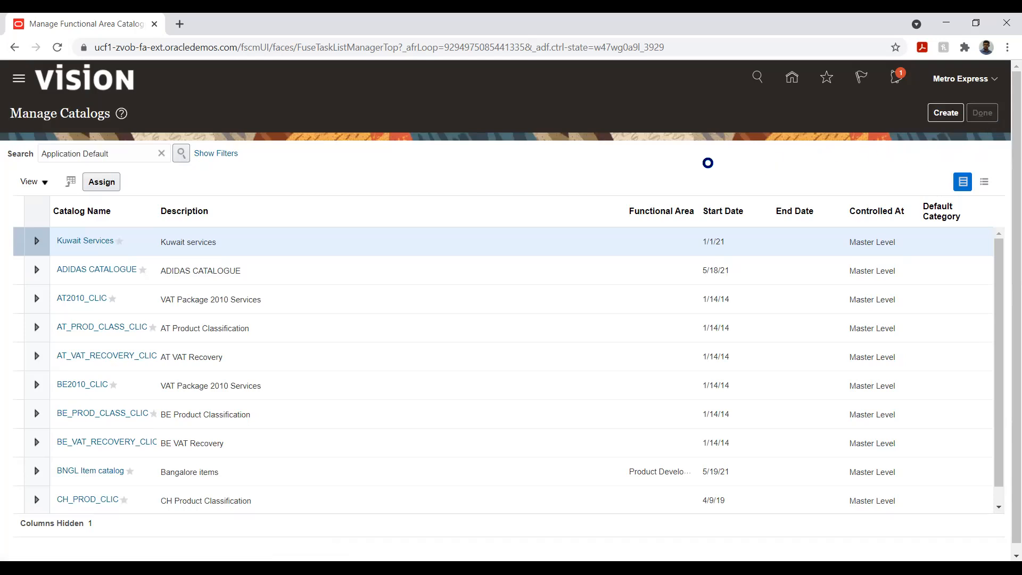